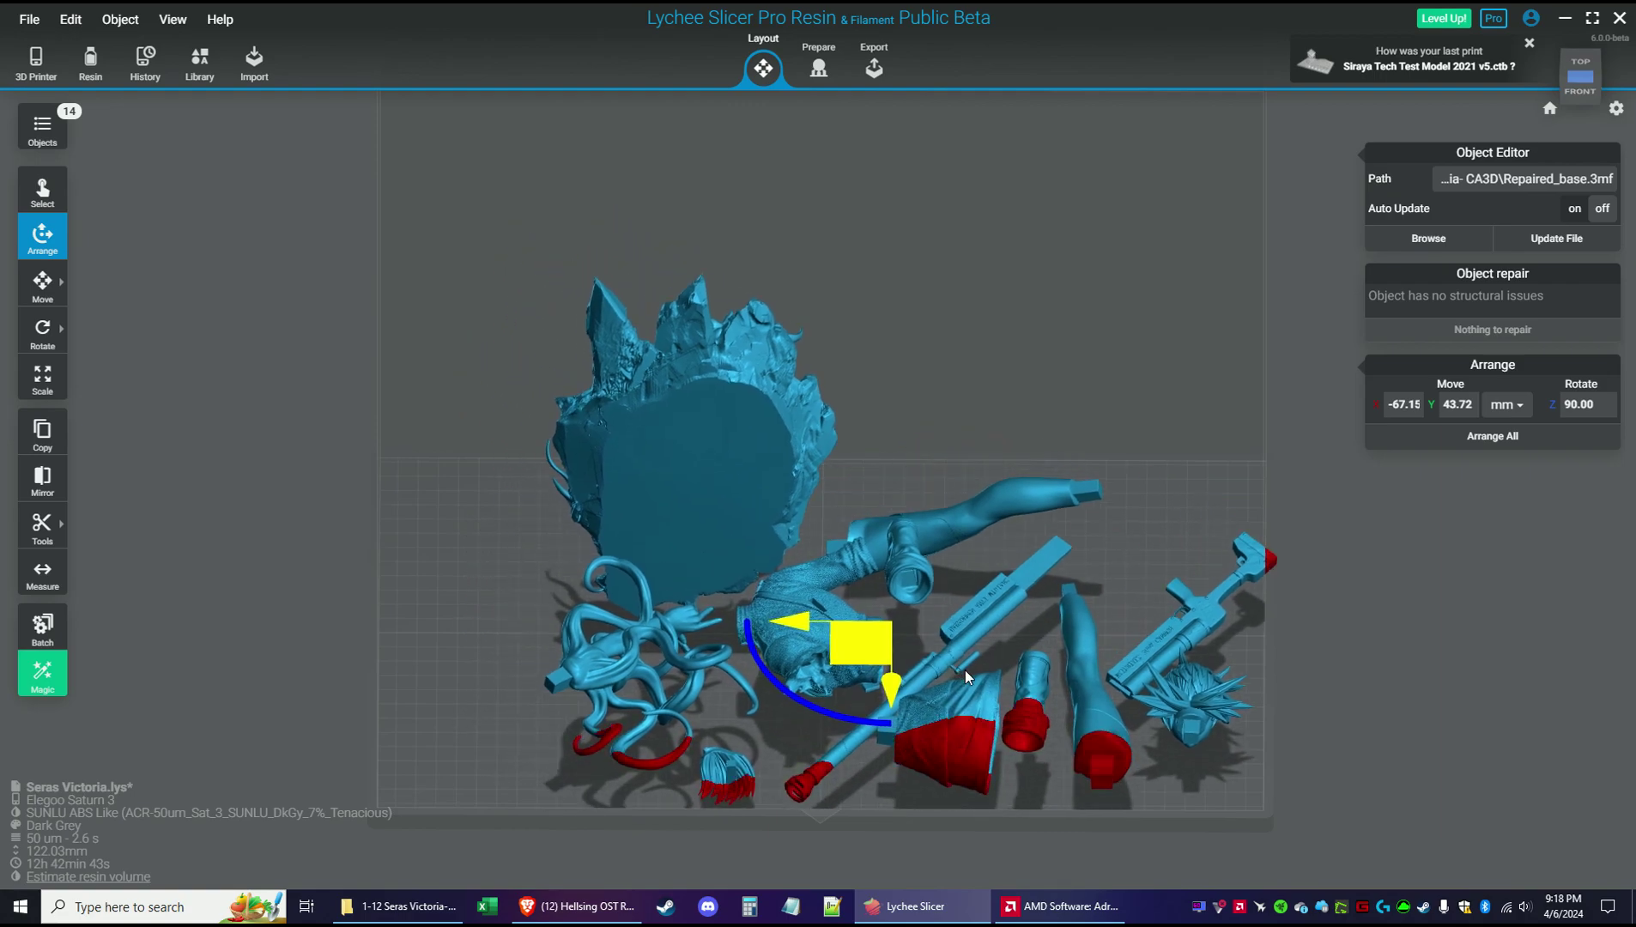
Move all the other parts aside to clear the build plate
middle_drag(717, 482, 432, 185)
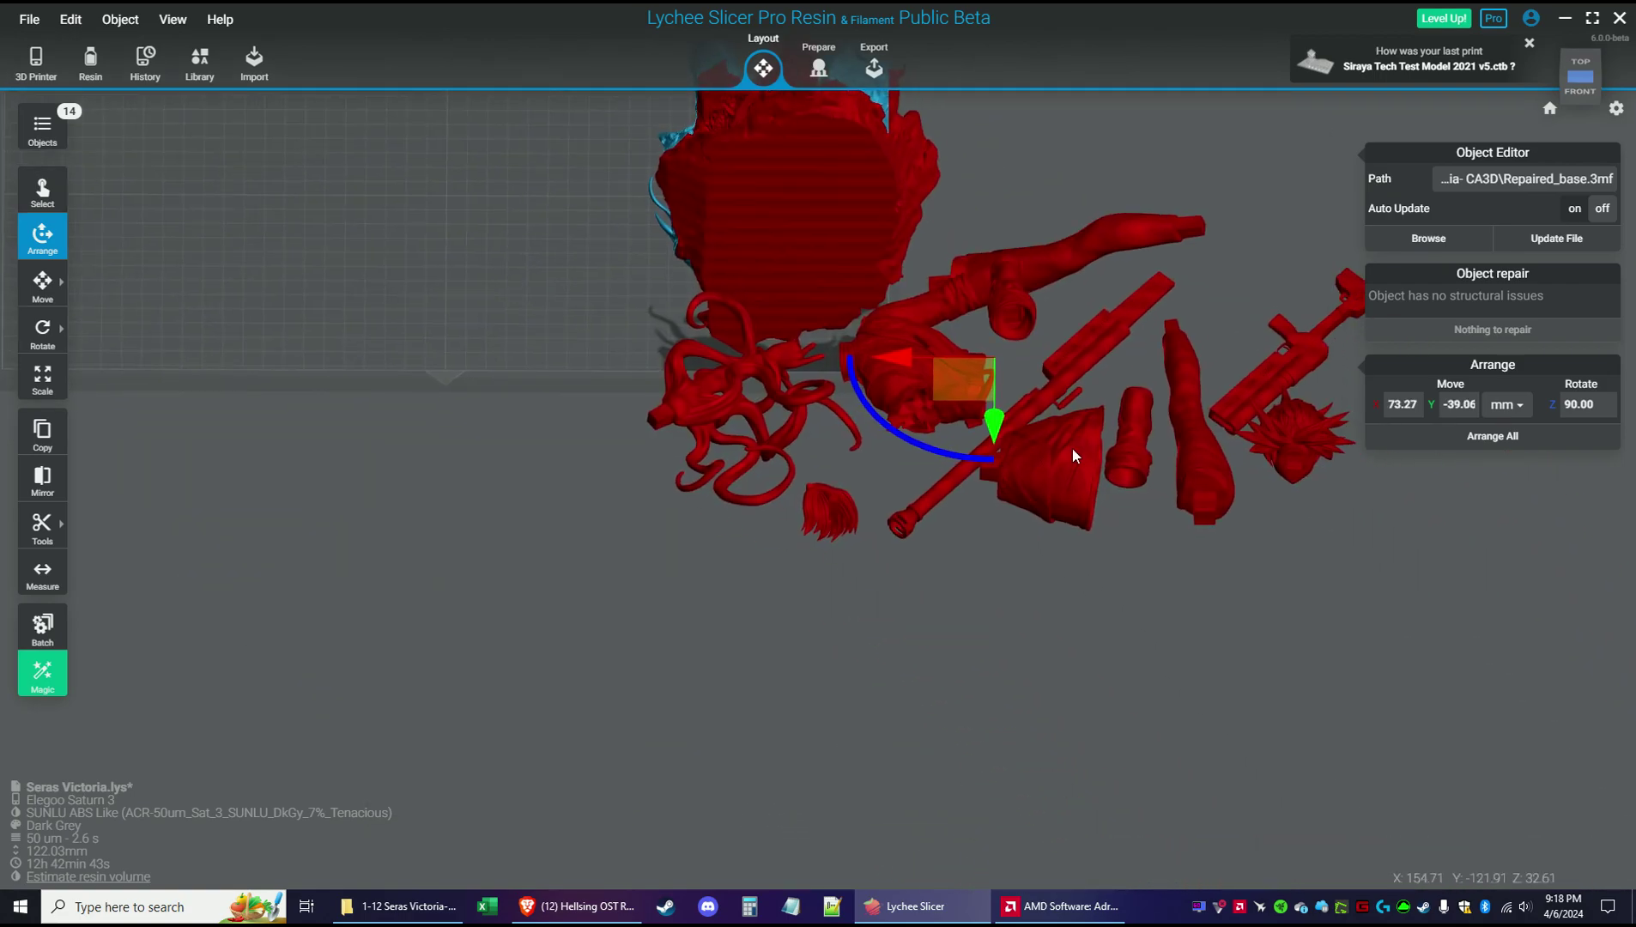
drag(968, 383, 1286, 727)
click(952, 675)
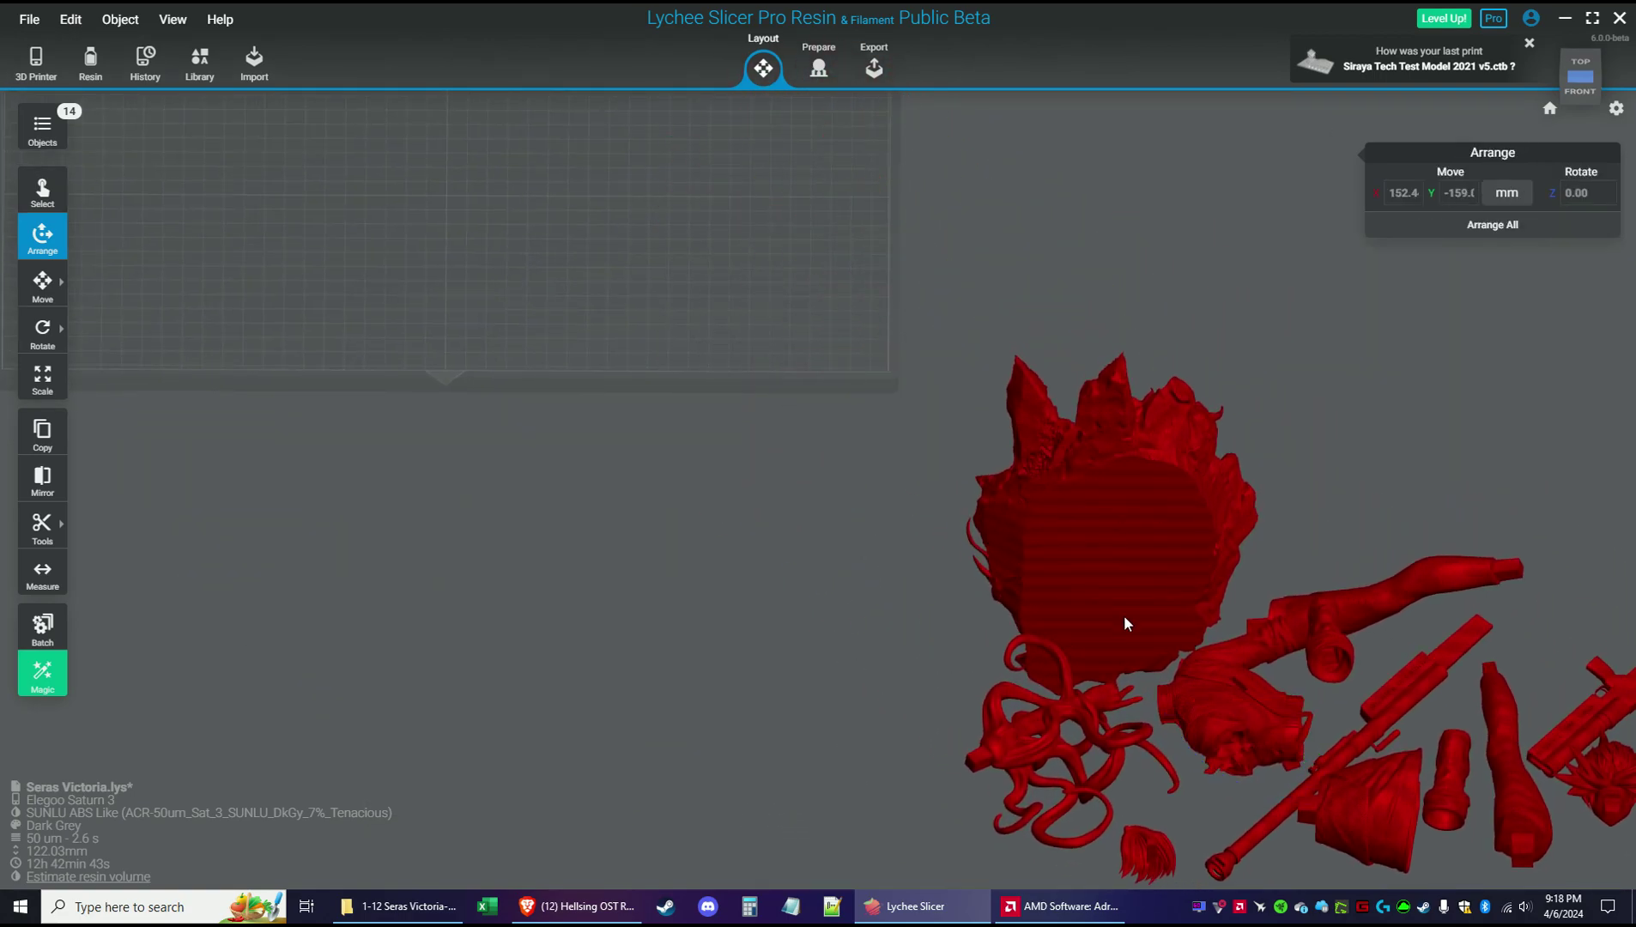
Drag the blue leg piece alone onto the build plate and view it from above
click(1360, 591)
drag(1367, 630, 544, 206)
middle_drag(468, 319, 899, 426)
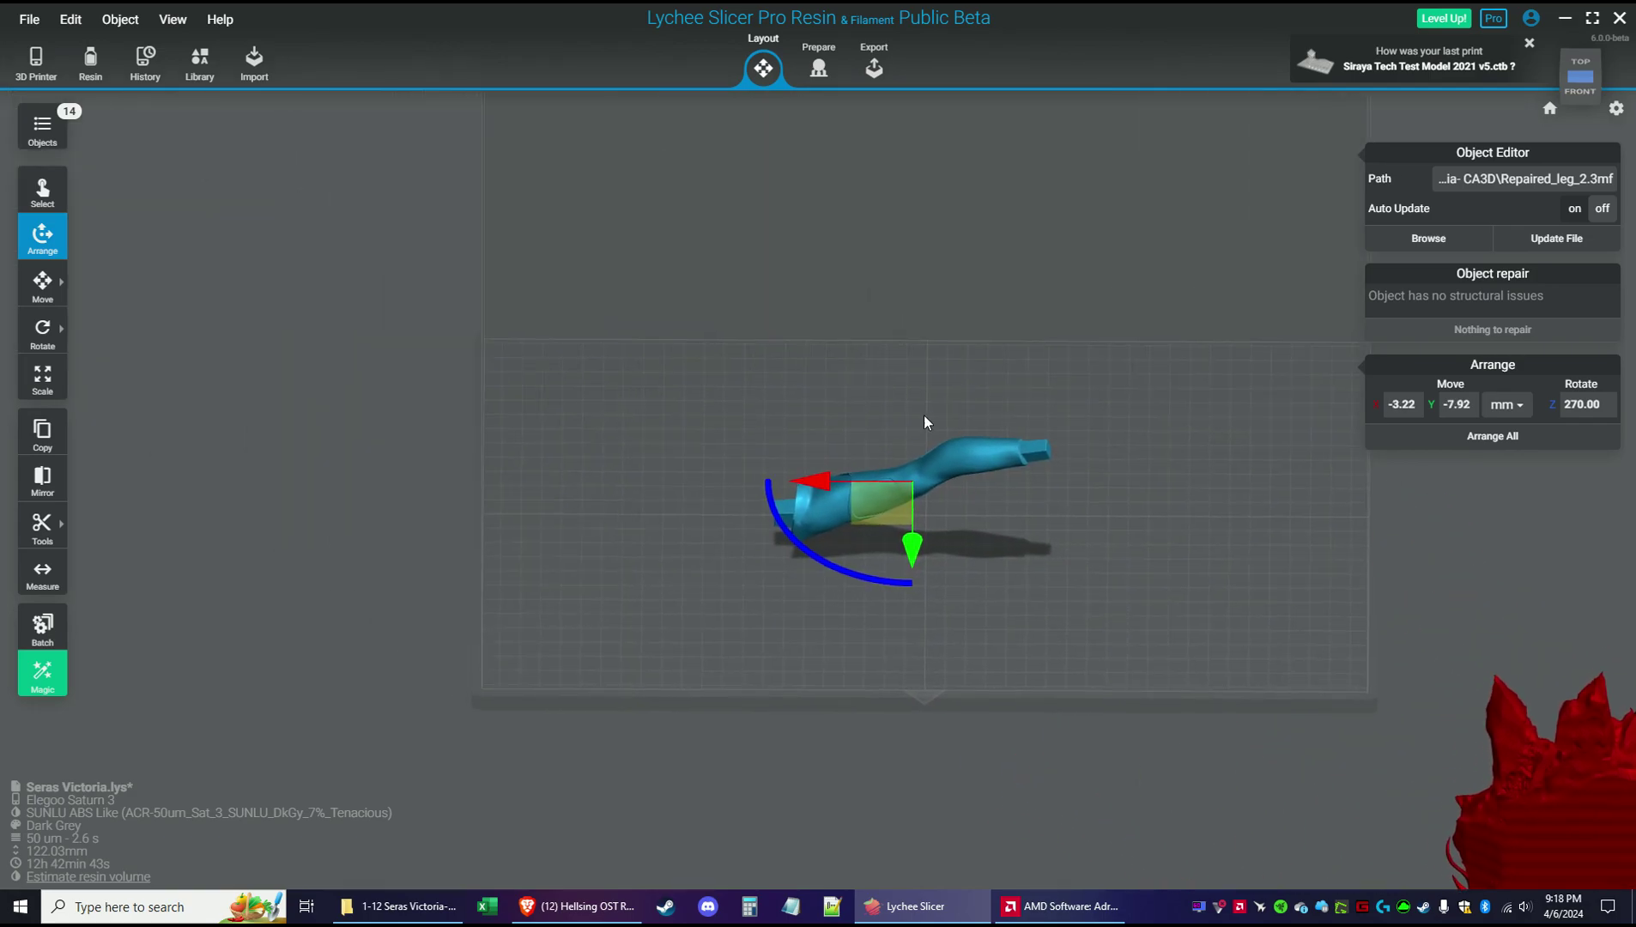
scroll(980, 449, up, 7)
drag(1037, 508, 1117, 643)
Rotate the leg to X 69.5° and Y -2.2° so its square peg points down
key(r)
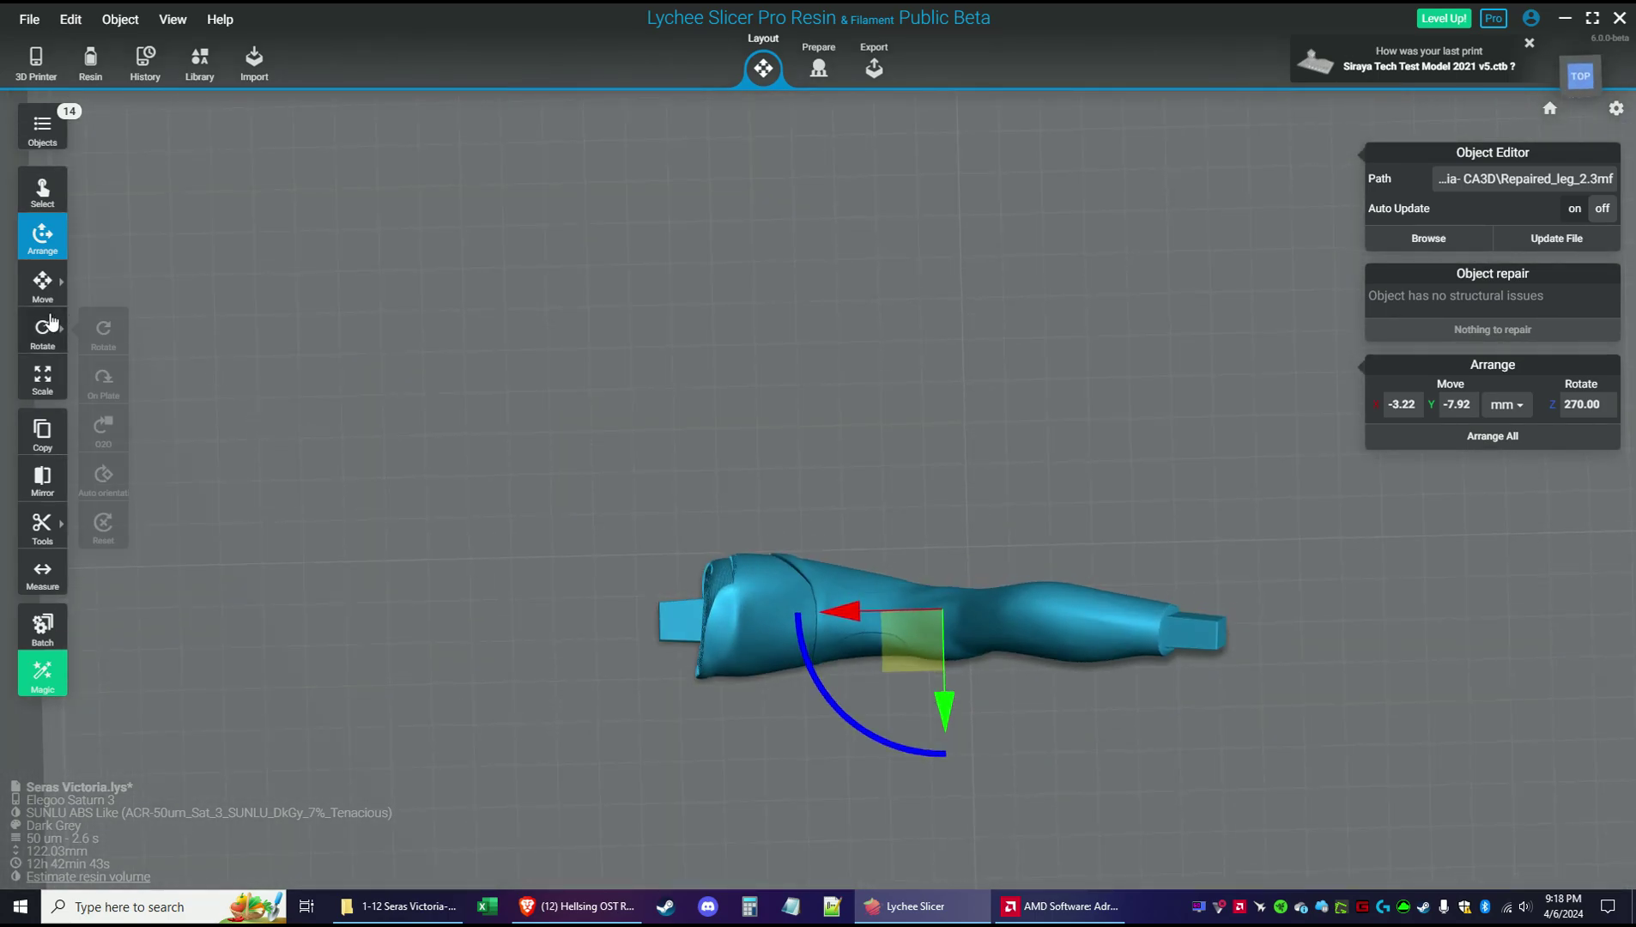
drag(991, 604, 941, 586)
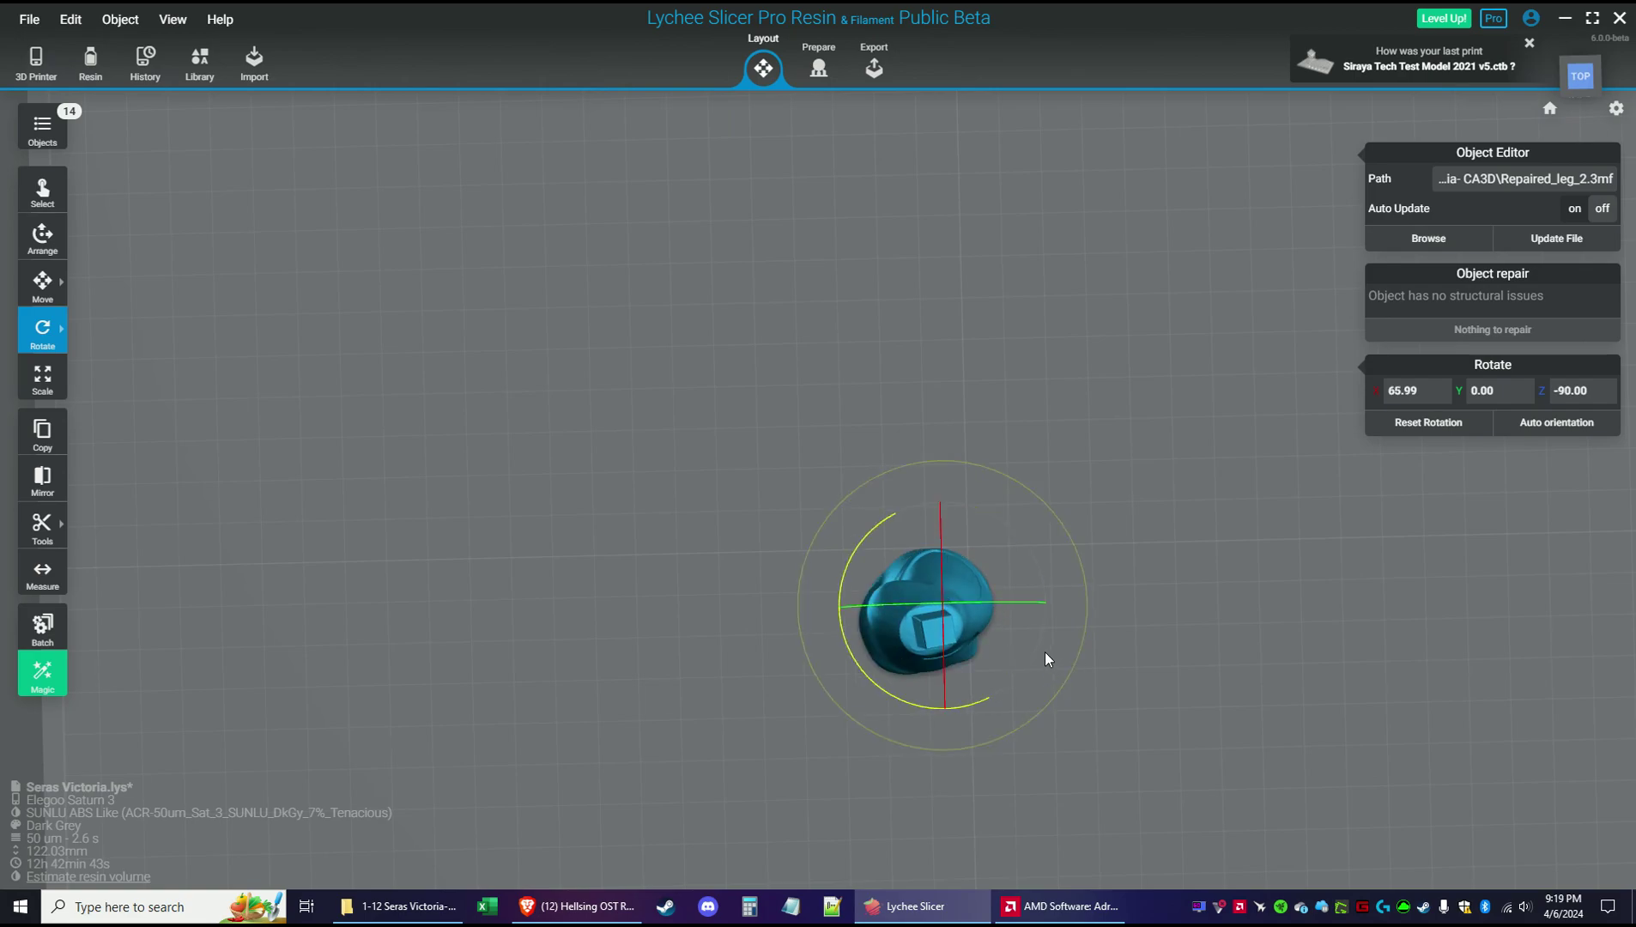
right_drag(1047, 655, 1017, 562)
drag(912, 482, 954, 508)
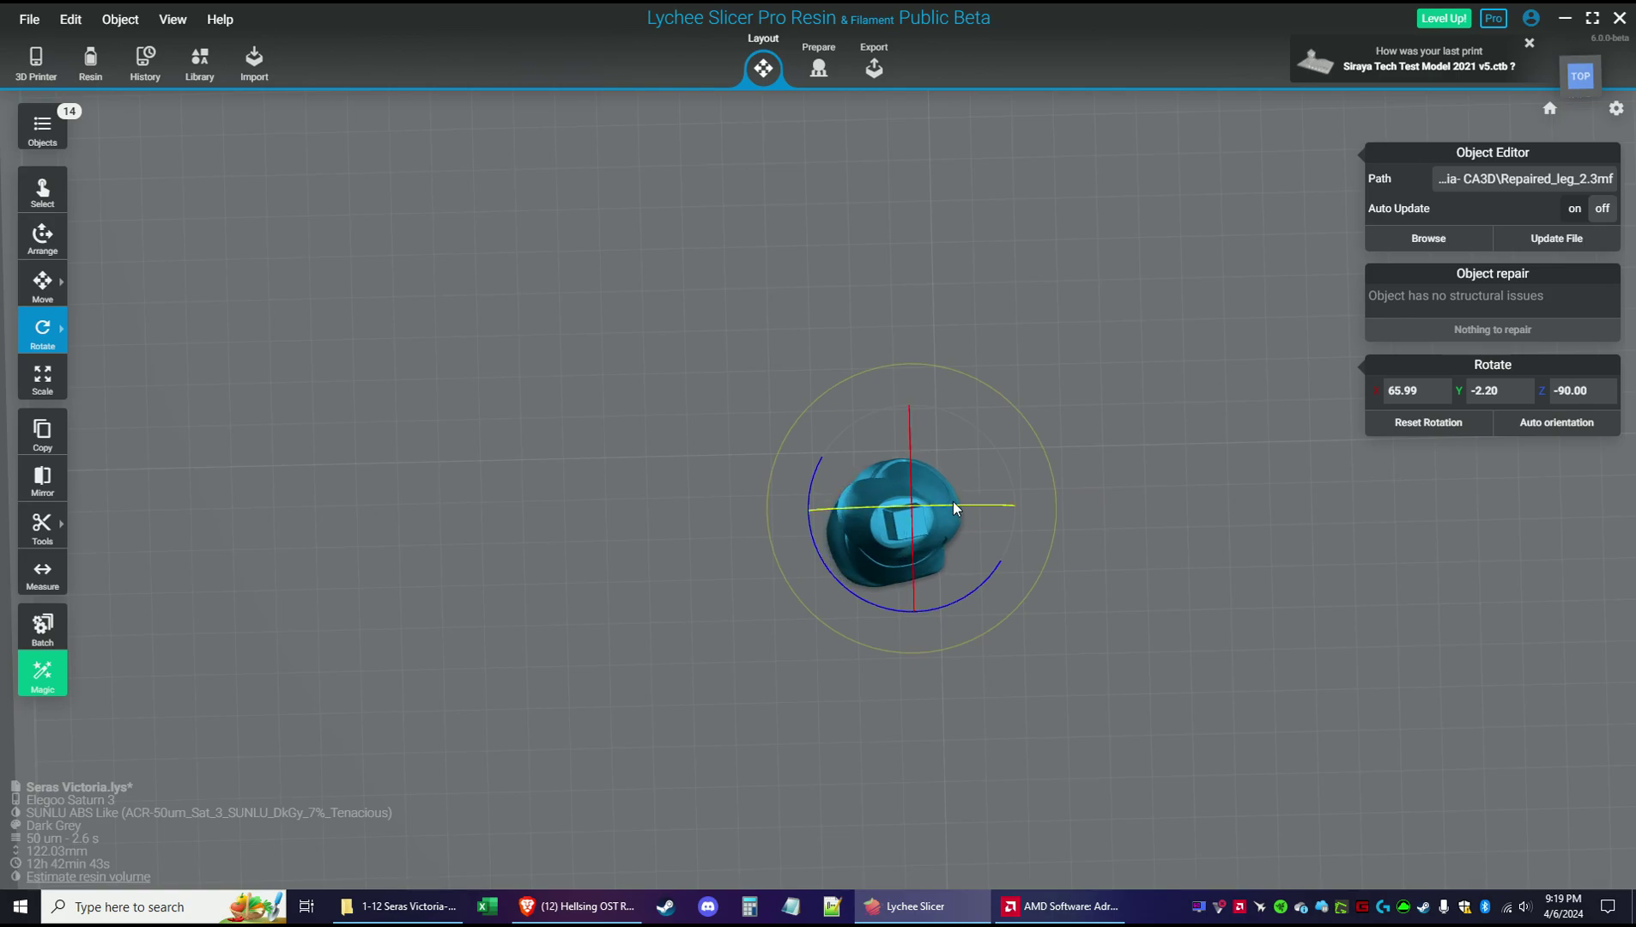
right_drag(1003, 704, 972, 693)
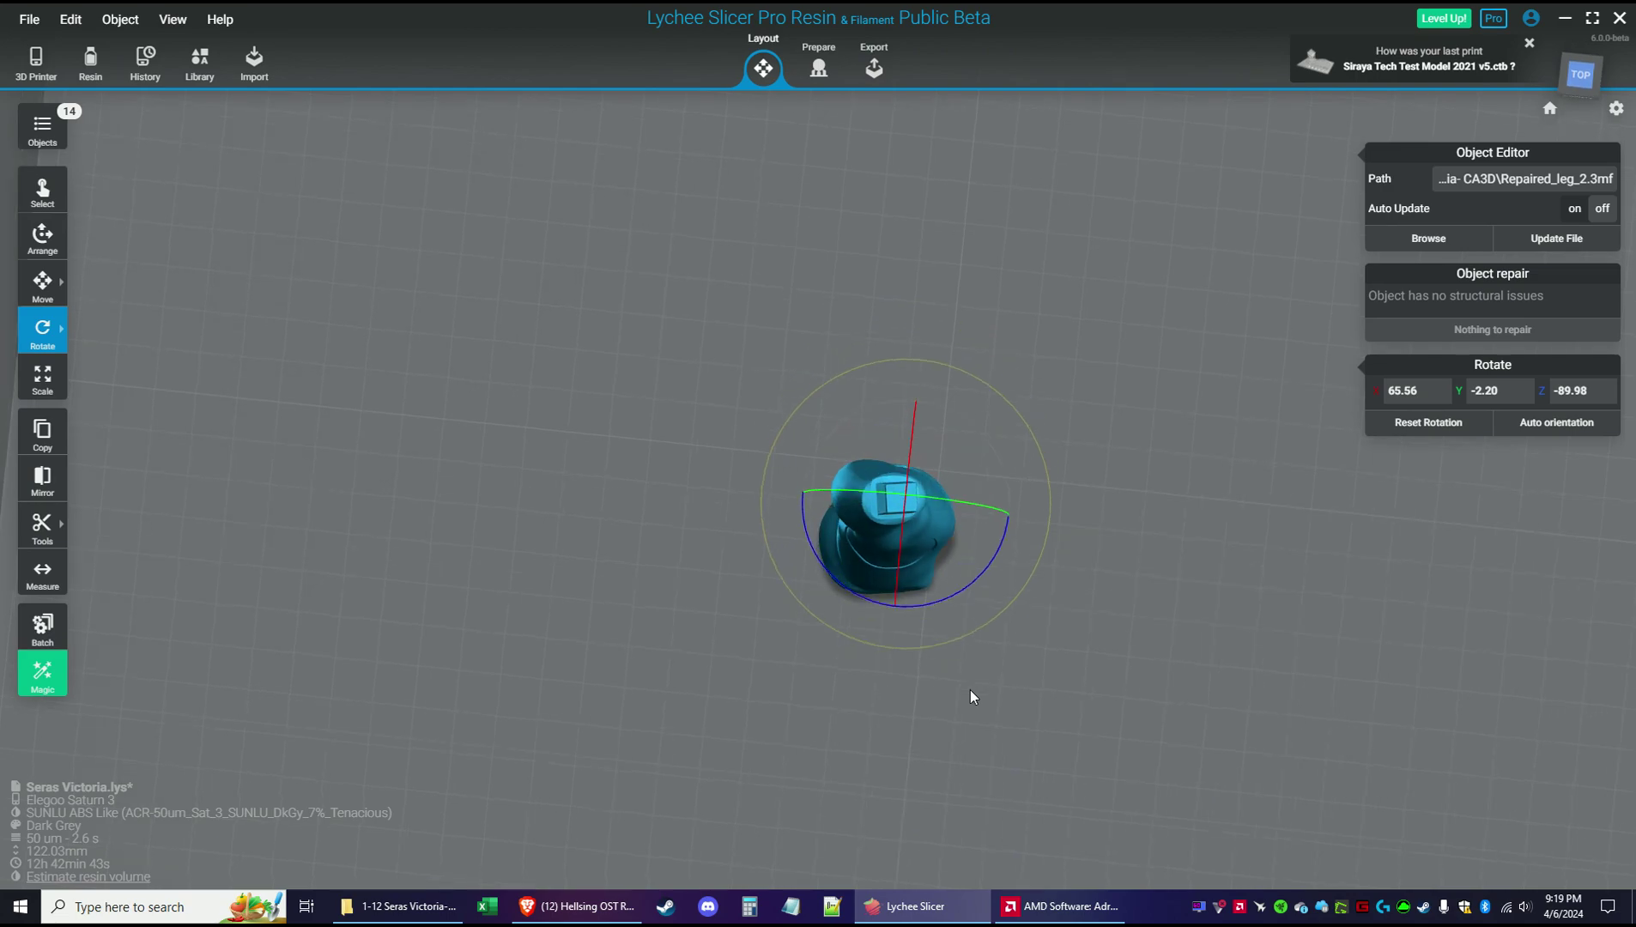
drag(959, 497, 964, 499)
click(58, 277)
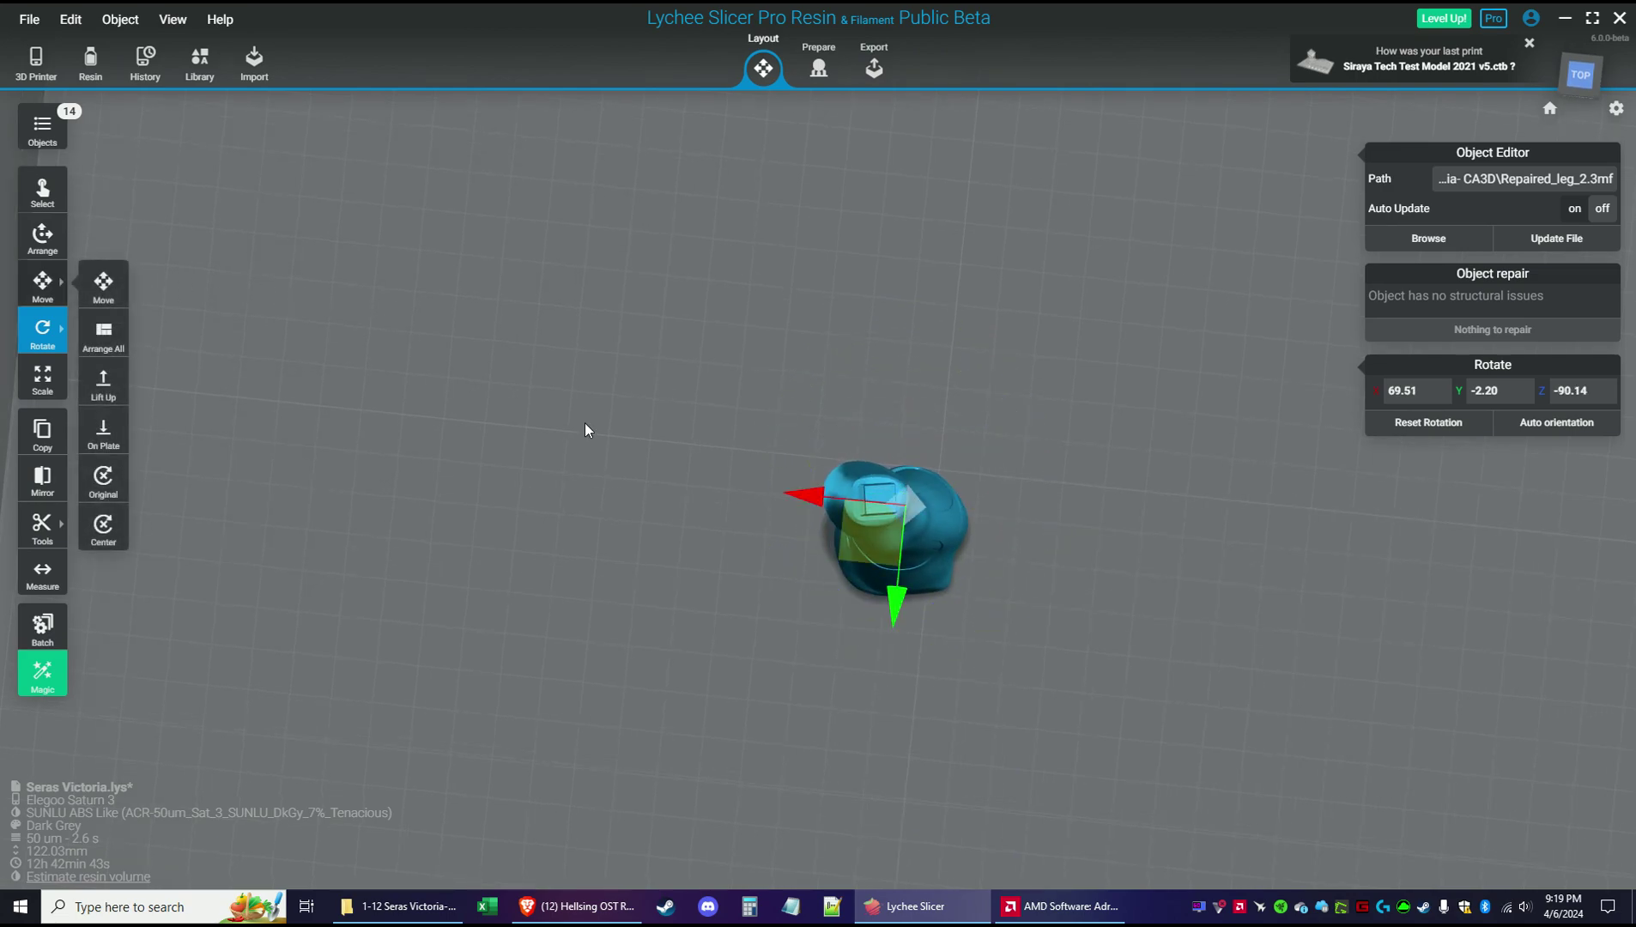
Raise the leg piece to Z 5 mm and switch to the Prepare workspace
drag(872, 531, 901, 468)
right_drag(1058, 666, 1069, 487)
drag(1069, 487, 1076, 488)
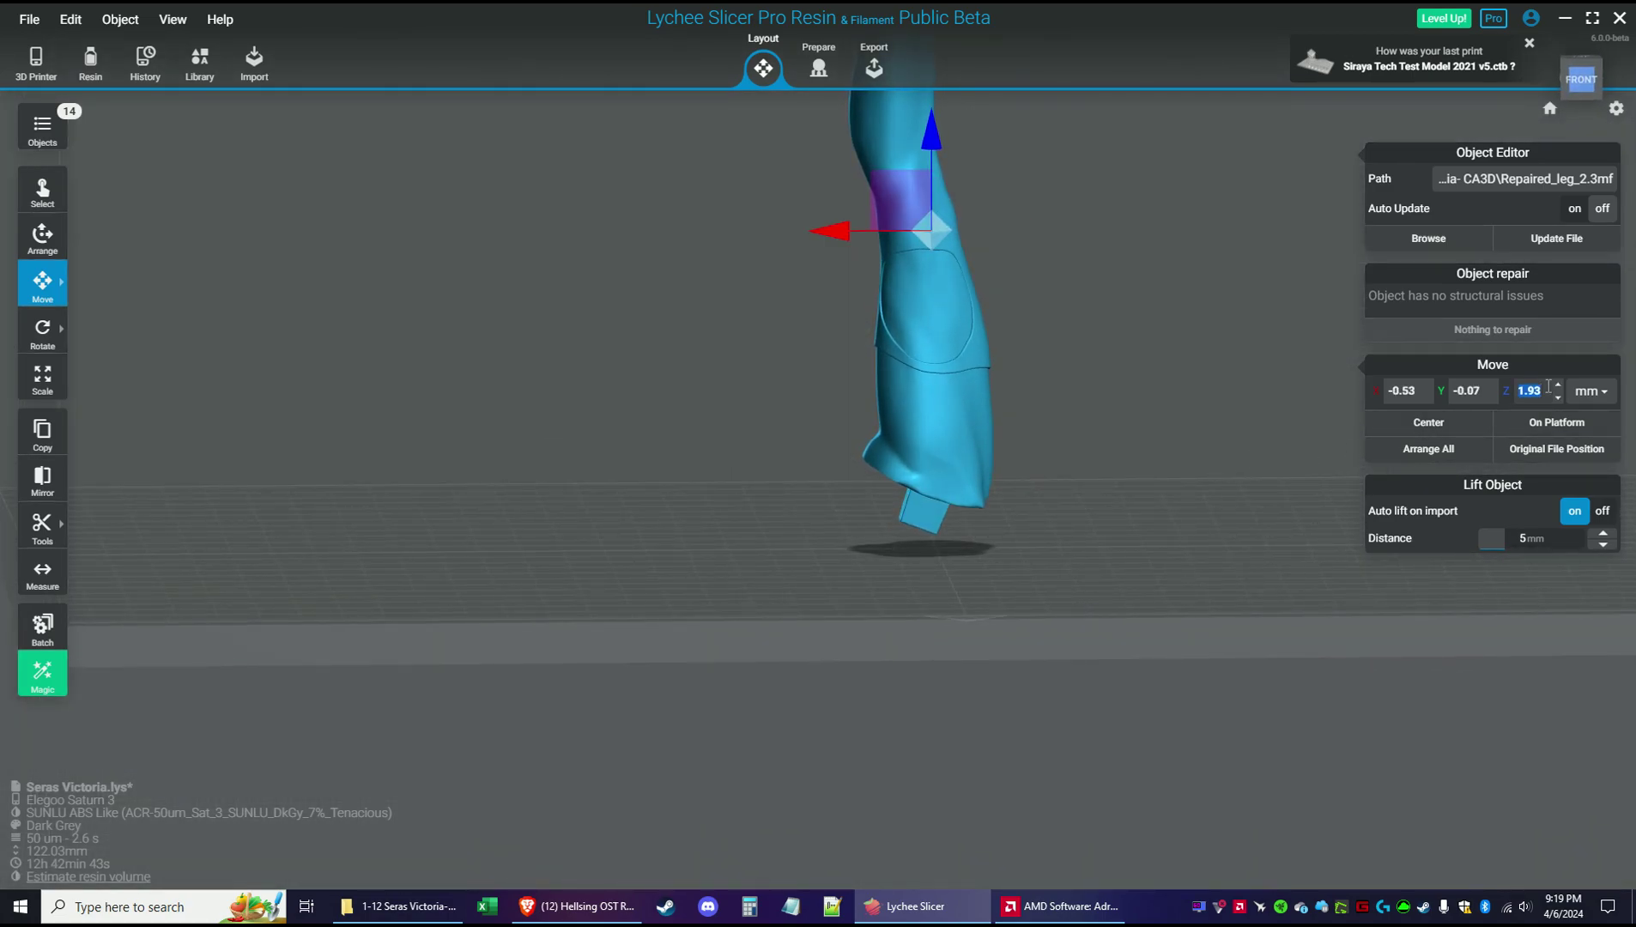
text(5)
key(Return)
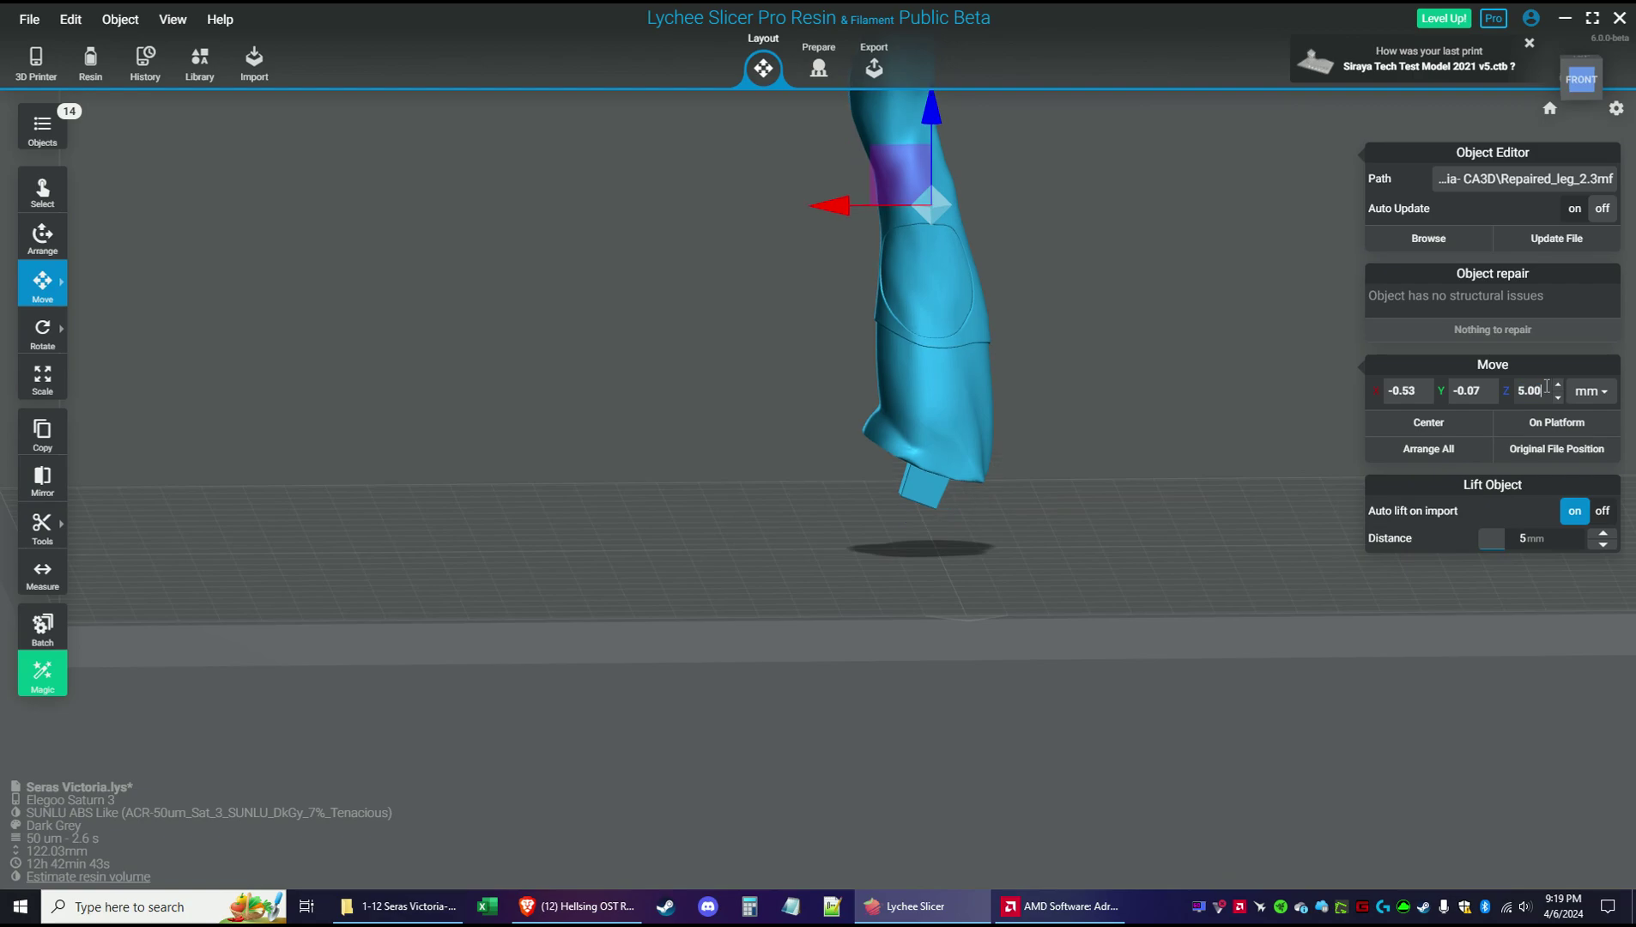
click(818, 72)
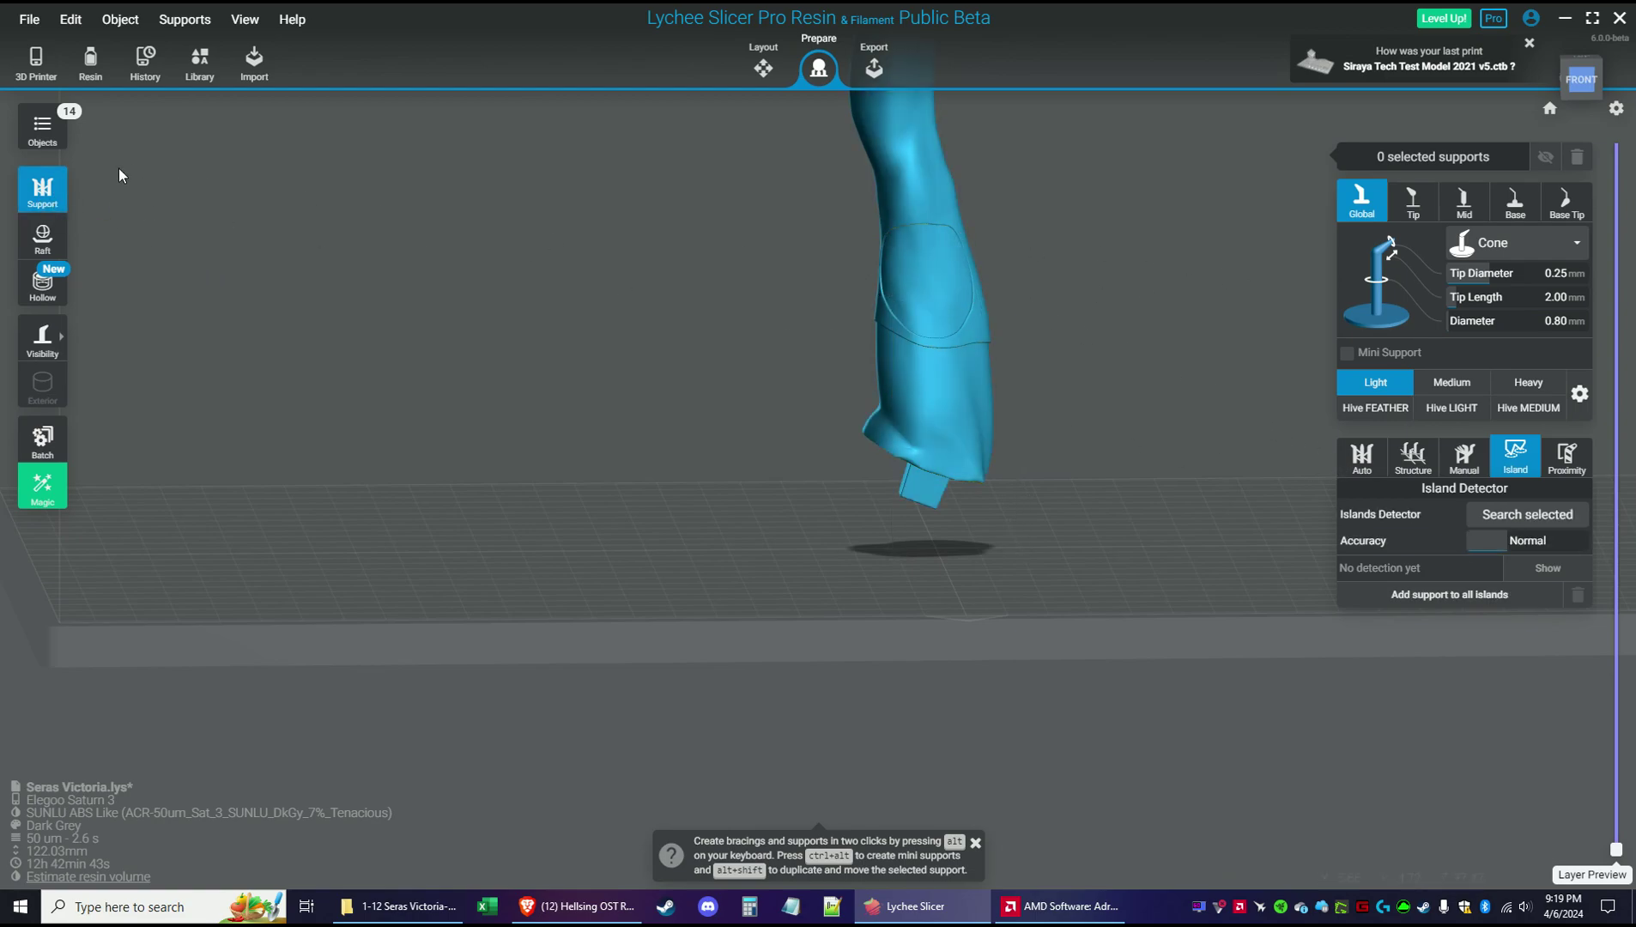
Give the leg the third raft style in the second row
click(42, 234)
click(1469, 248)
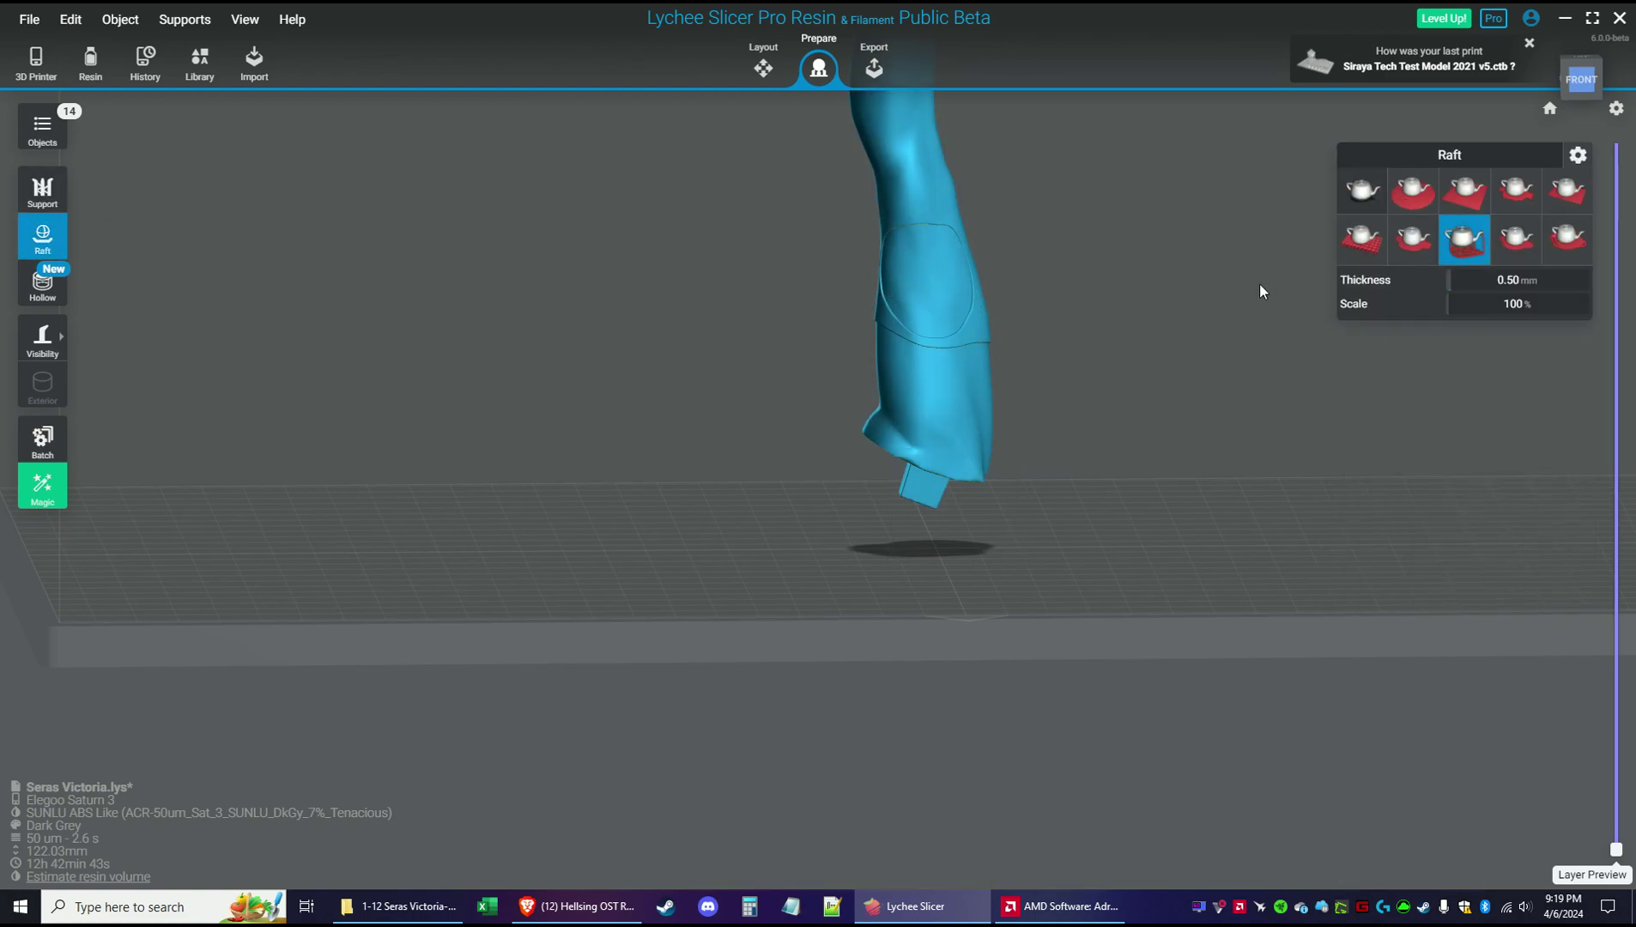
click(43, 190)
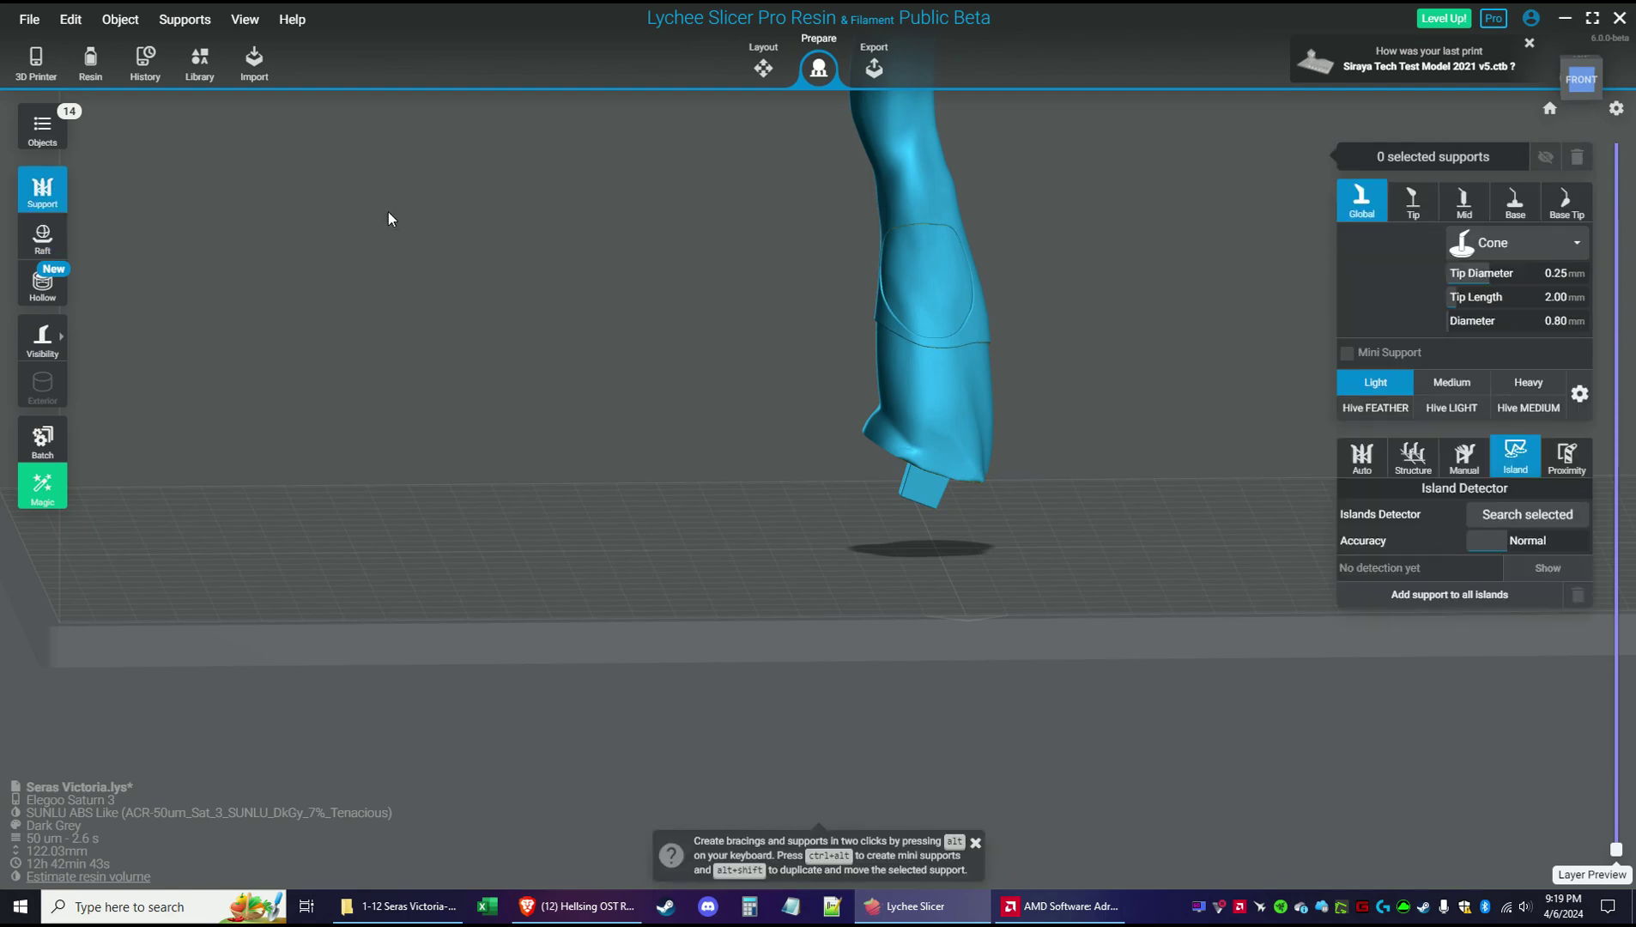
Switch to Manual support placement and zoom in on the leg's underside
click(1410, 464)
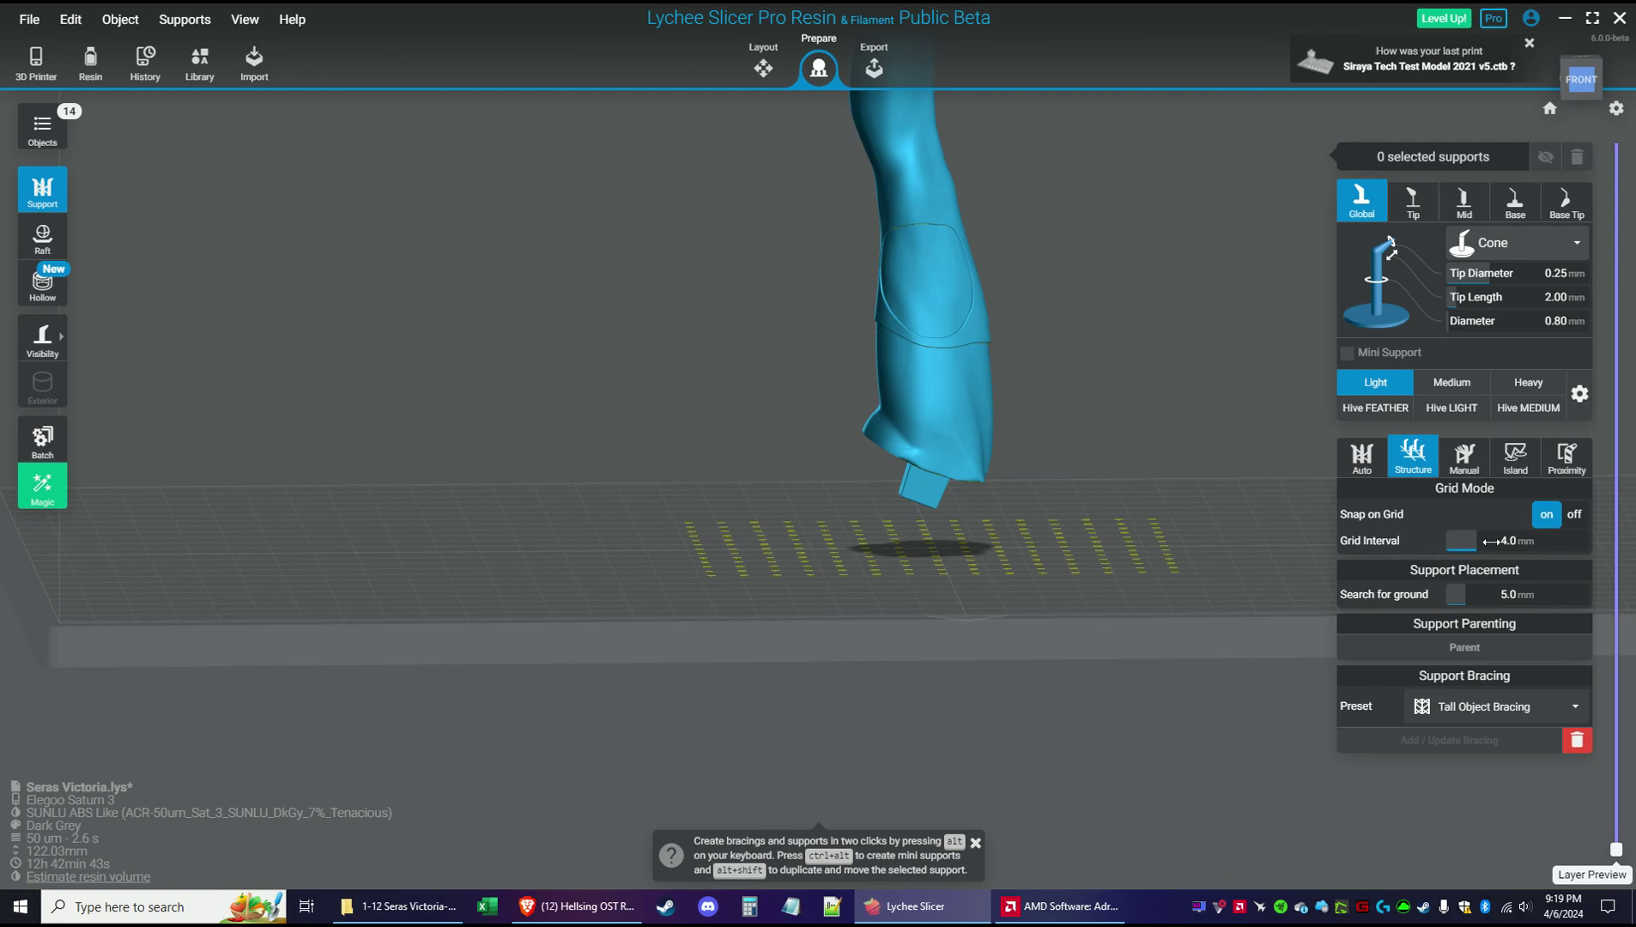
click(1468, 456)
drag(1104, 474, 1164, 485)
scroll(1037, 543, up, 8)
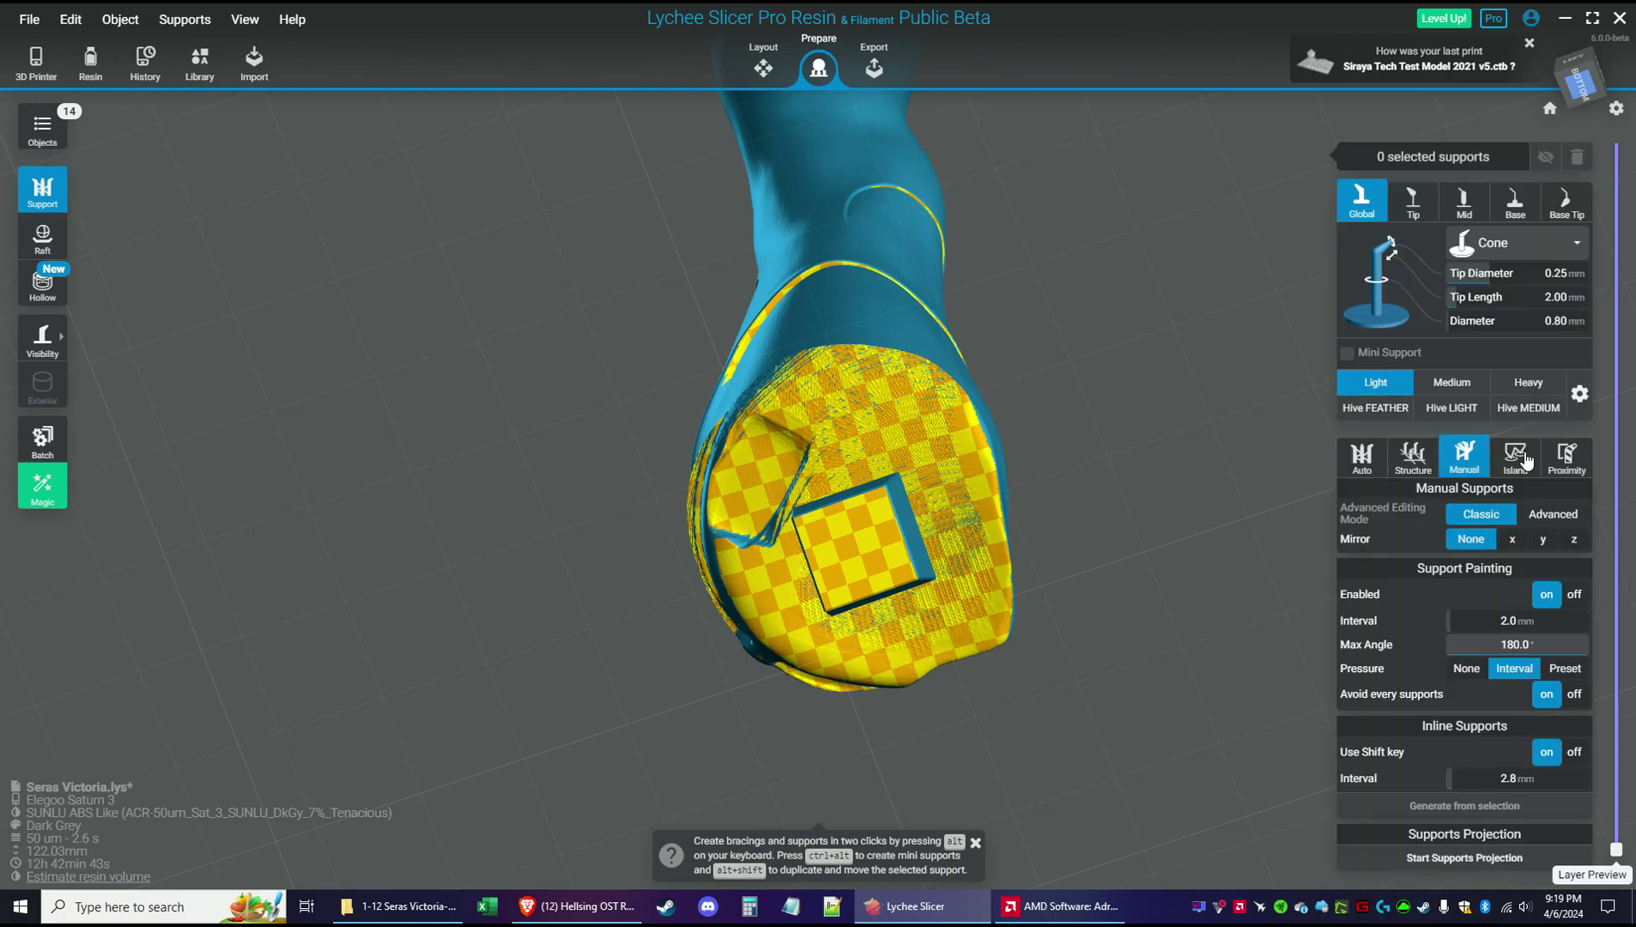
Place an anchor support at the centre of the square peg
click(1580, 394)
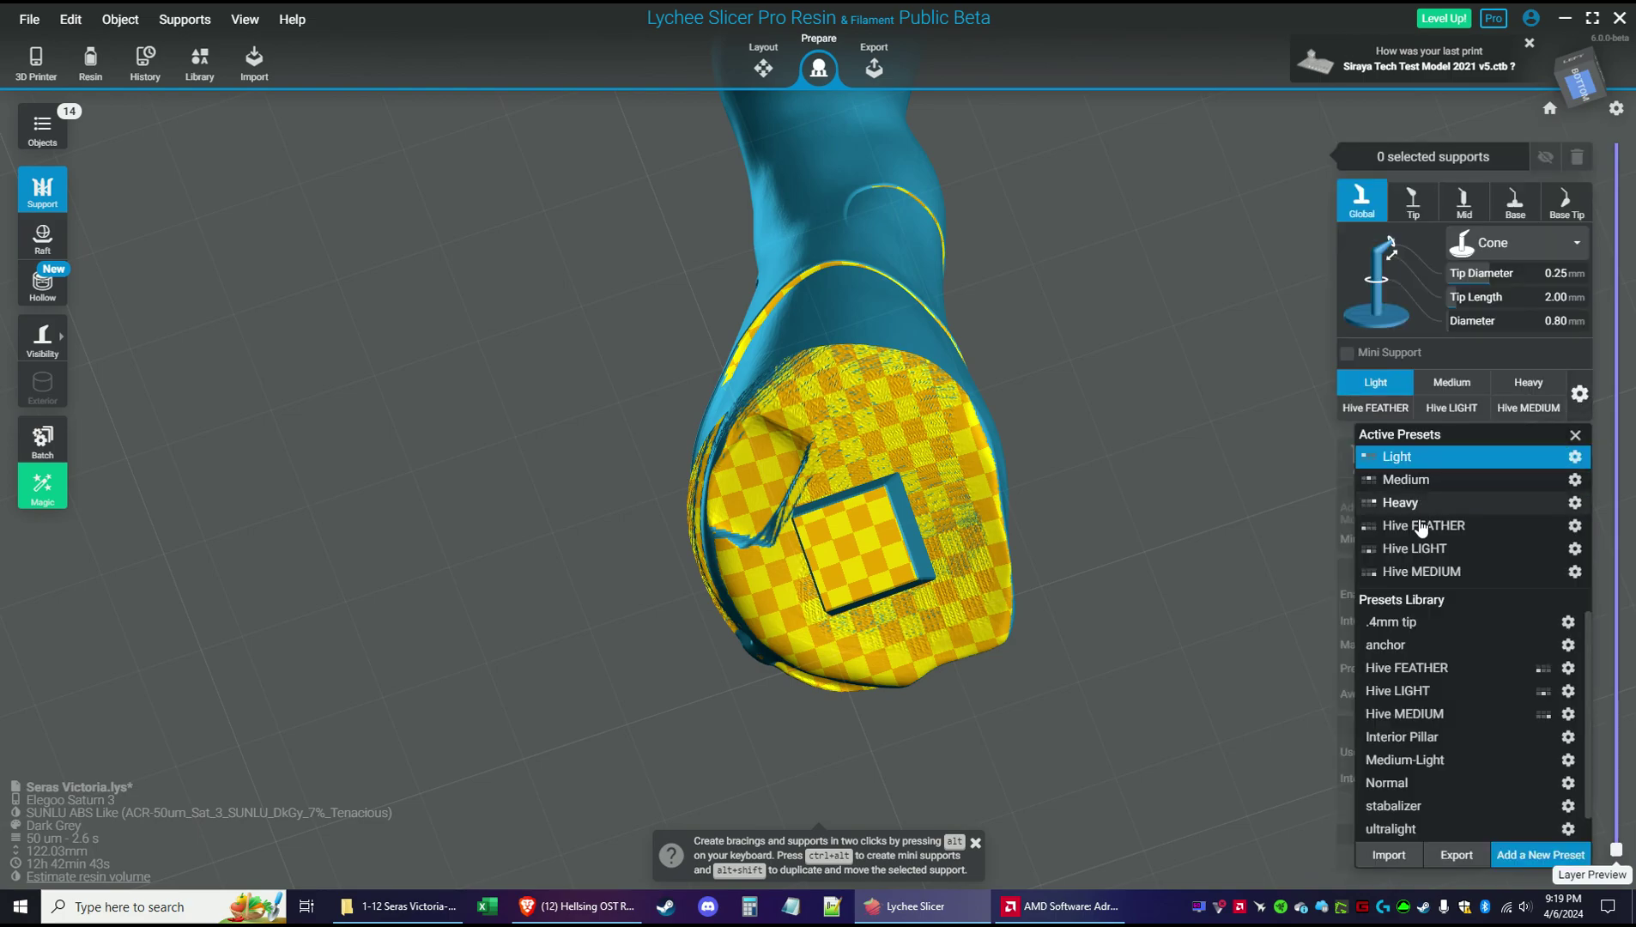
click(1390, 645)
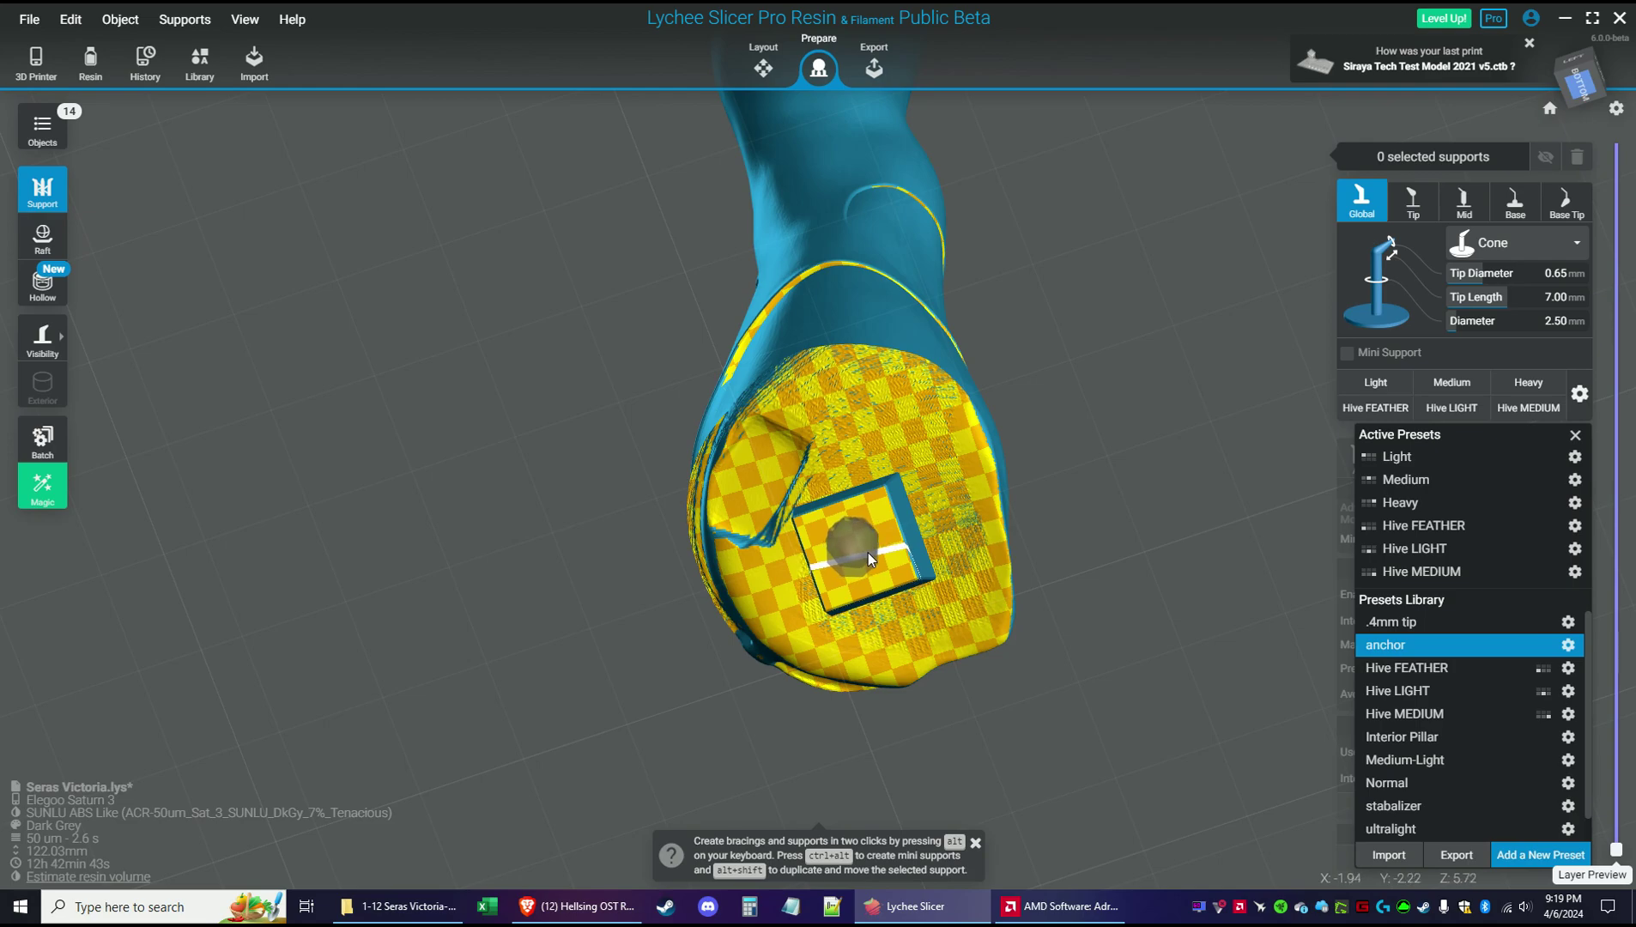
click(872, 556)
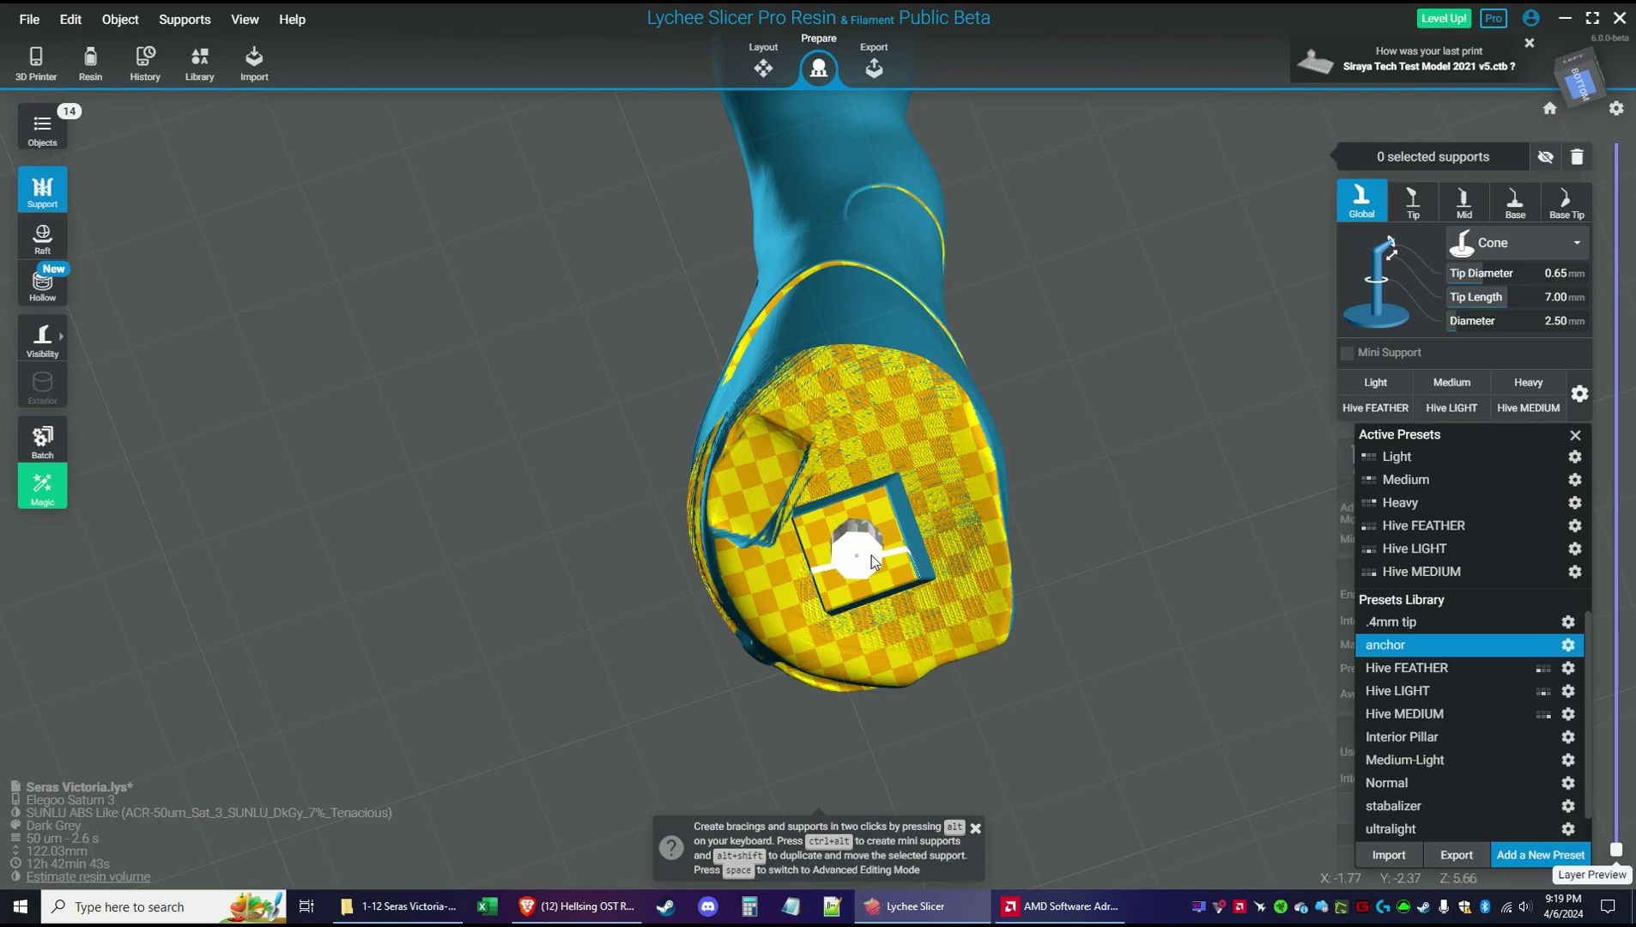
Switch to the Heavy preset and limit the layer preview to the lowest layers
click(1580, 397)
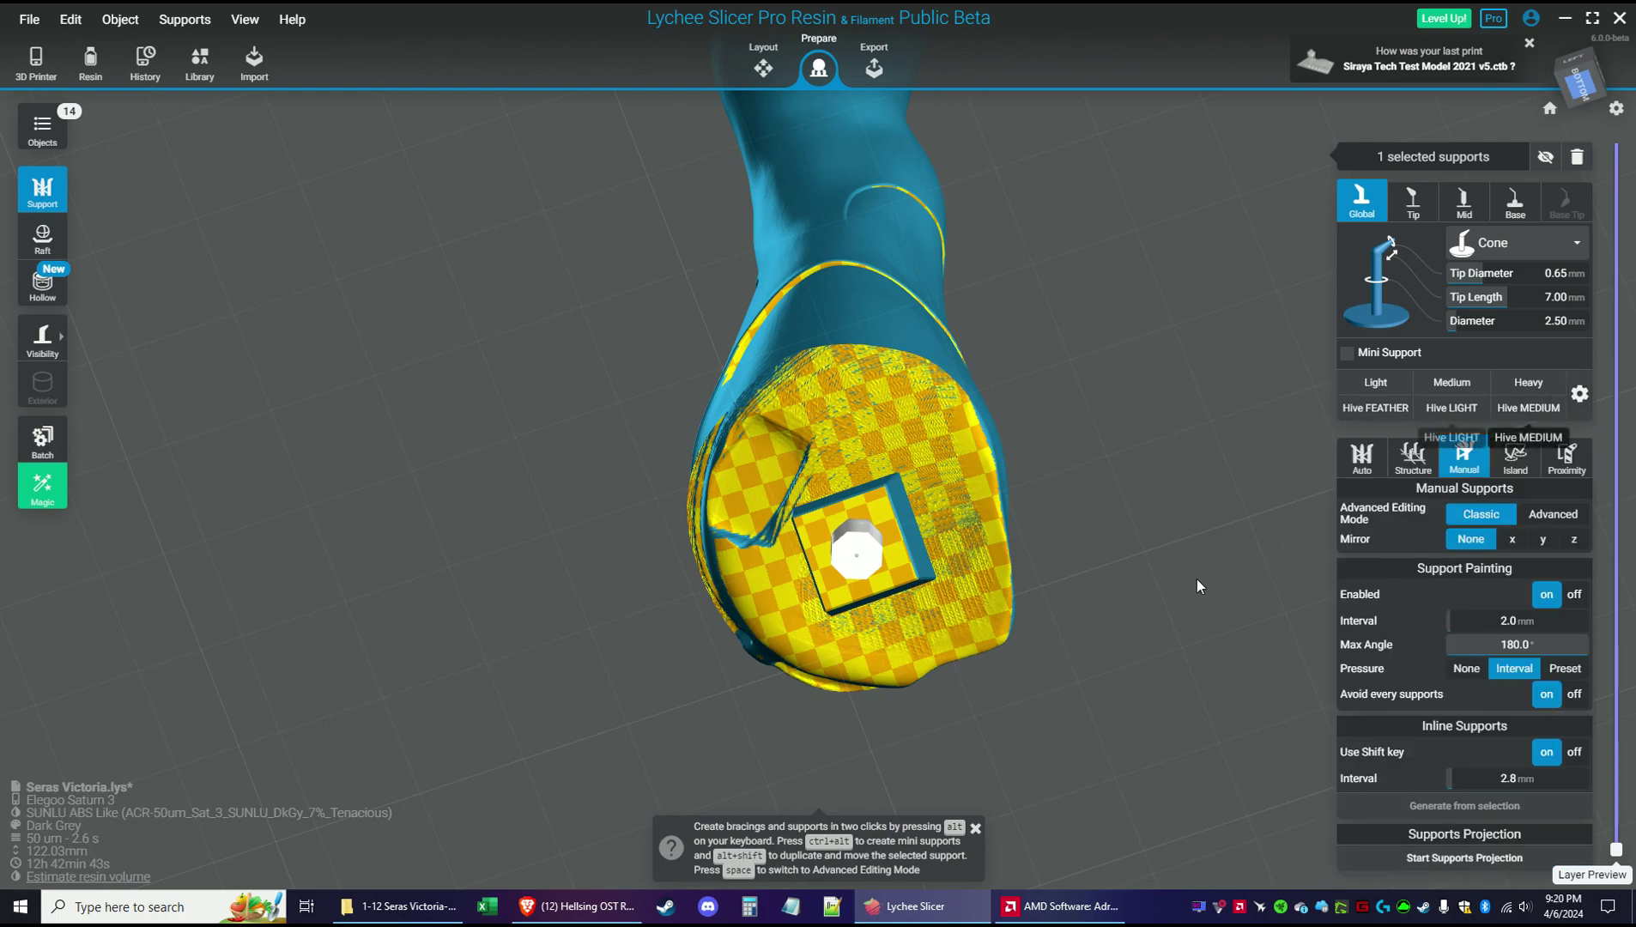
click(1518, 384)
drag(1616, 853, 1633, 819)
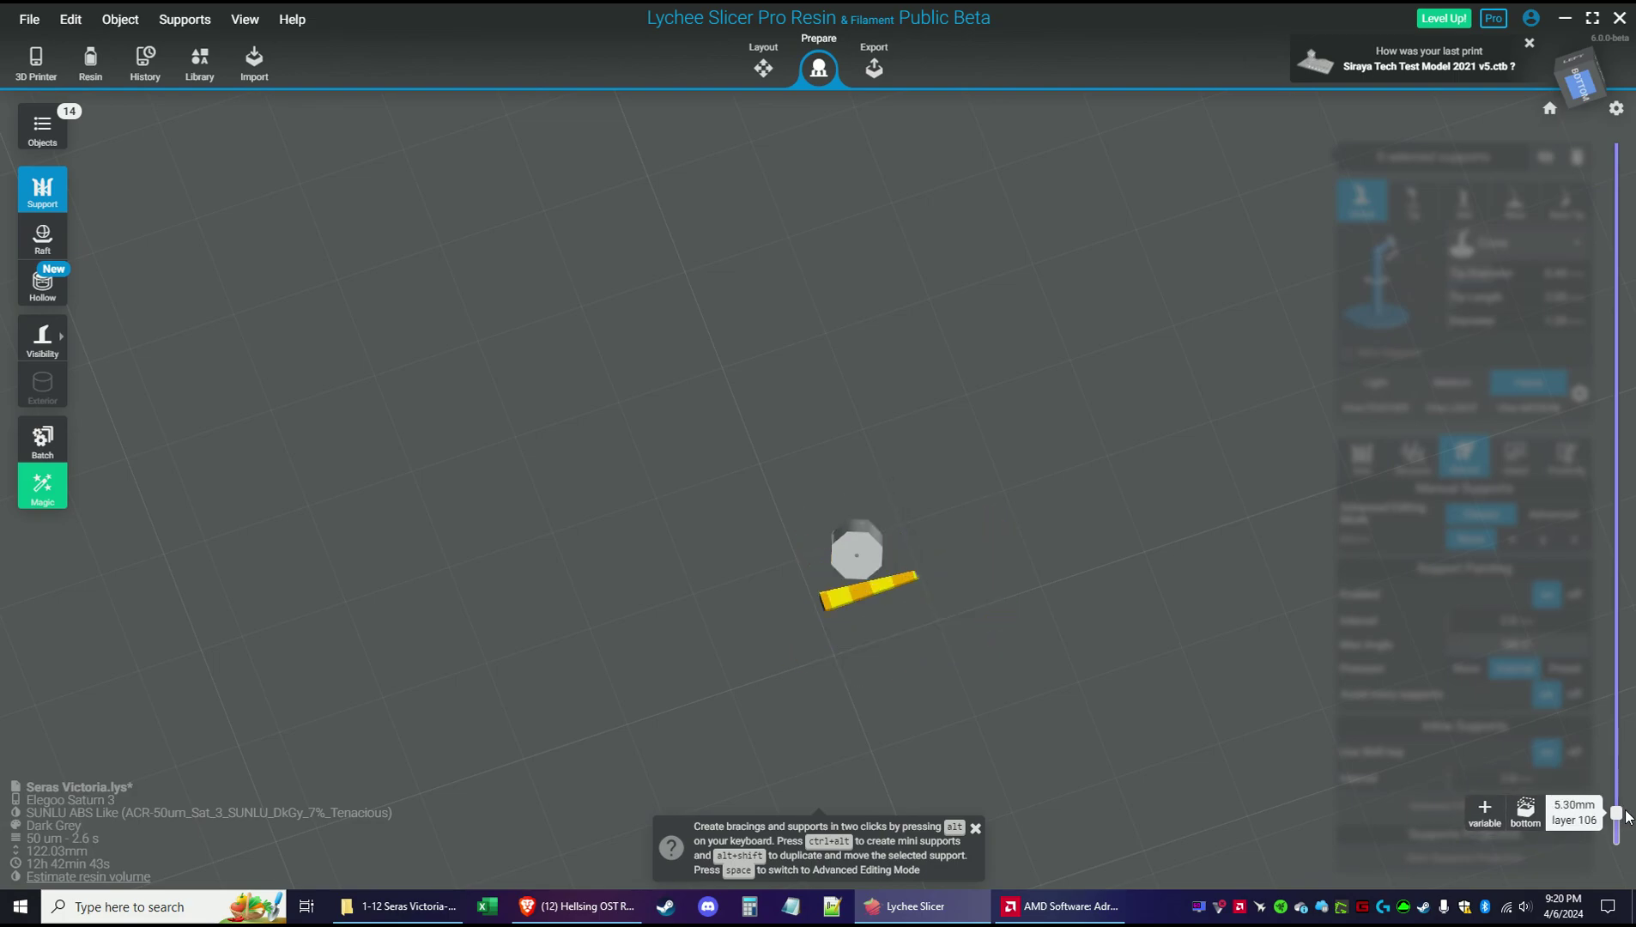
Place four heavy supports along the bar, branching from the anchor
scroll(933, 656, up, 5)
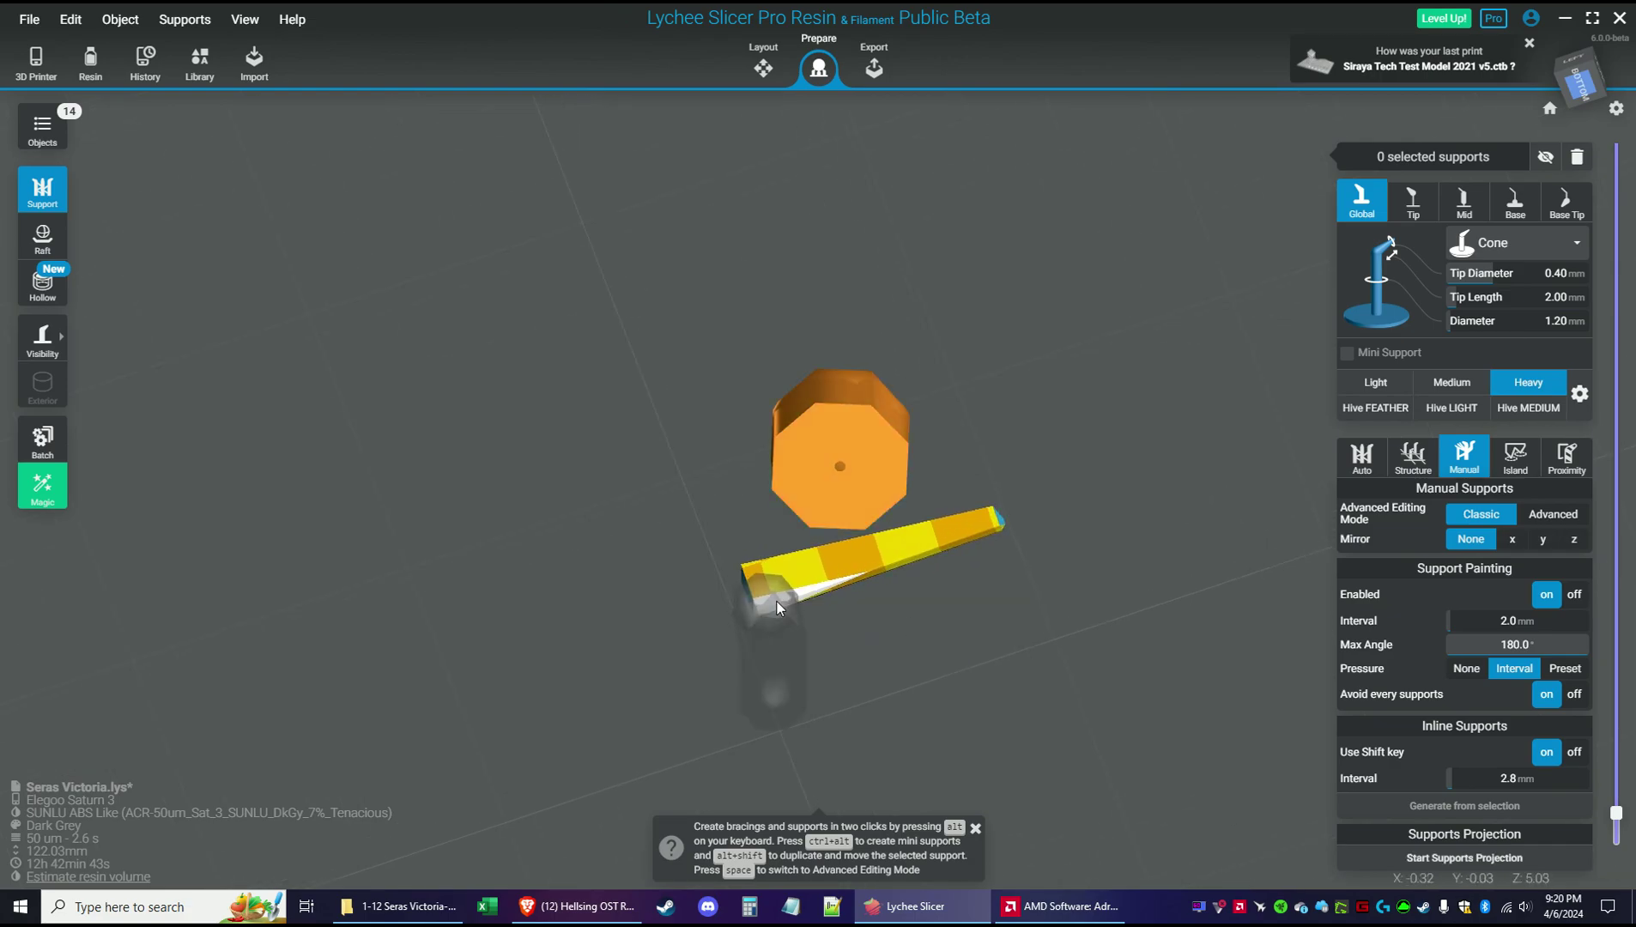
click(769, 613)
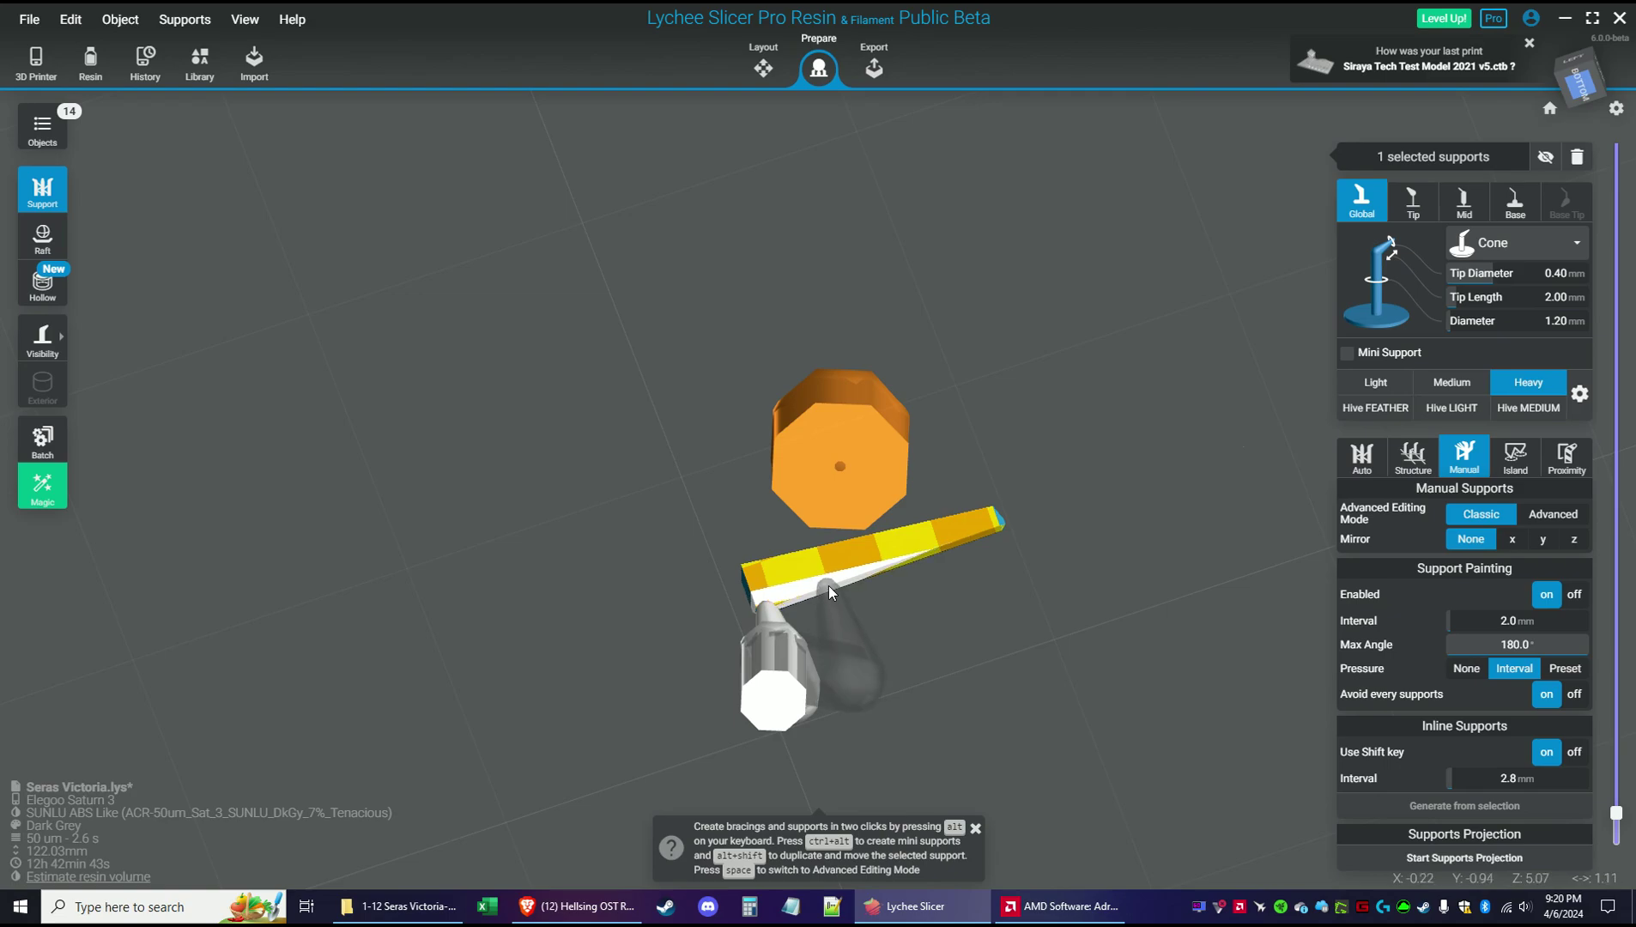
click(828, 585)
click(894, 560)
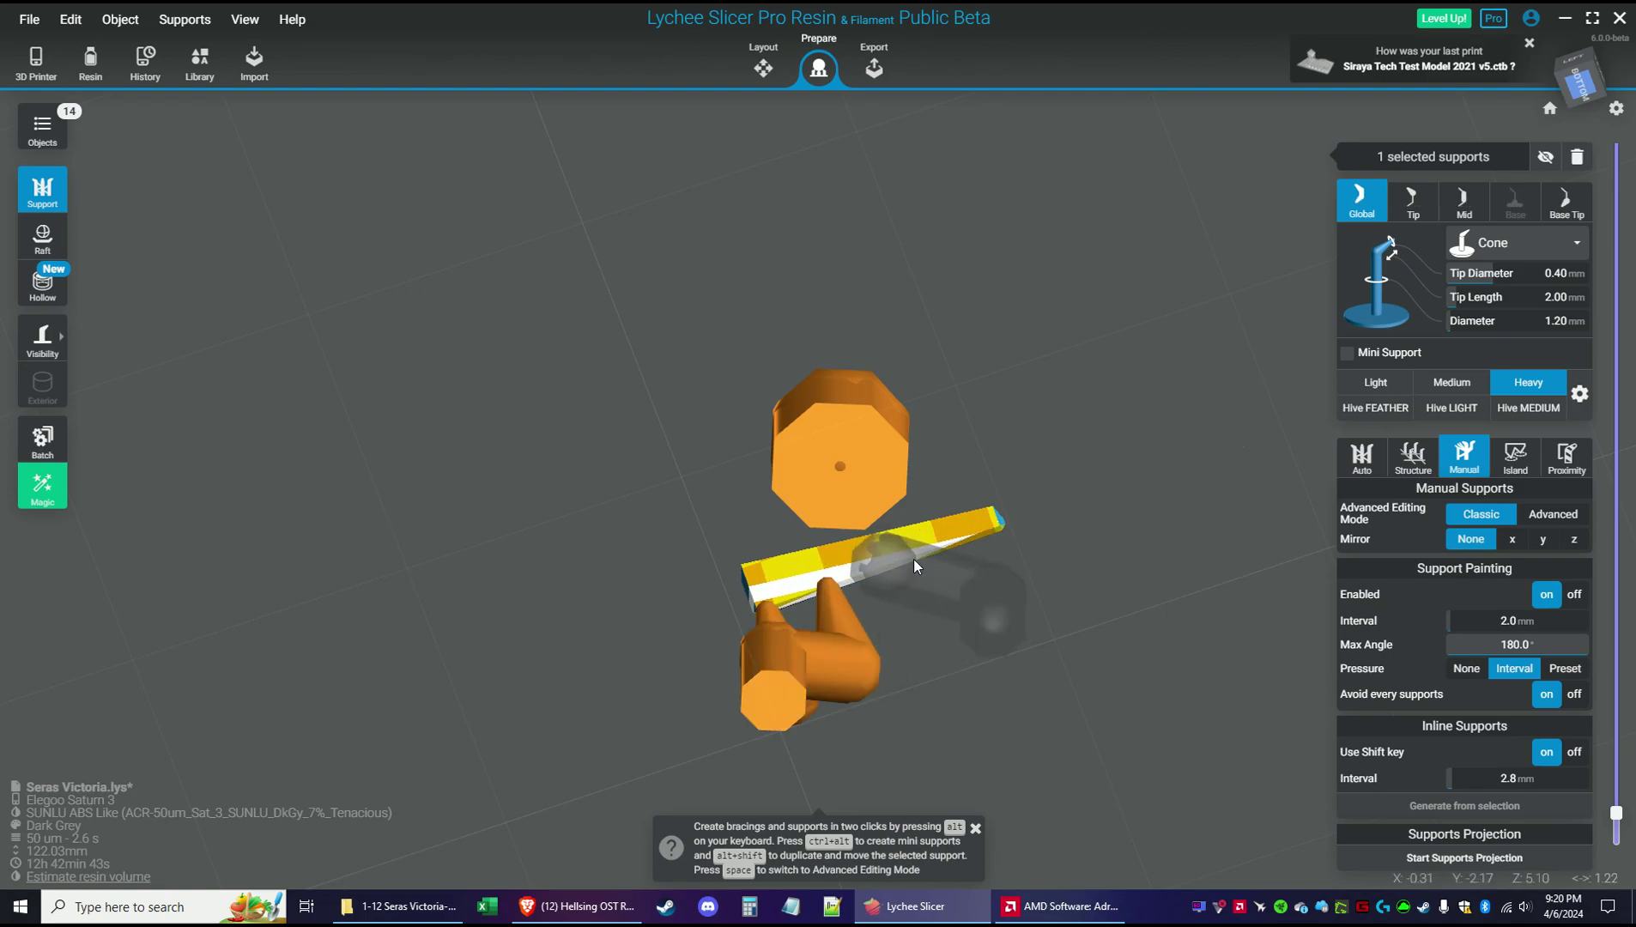
click(994, 536)
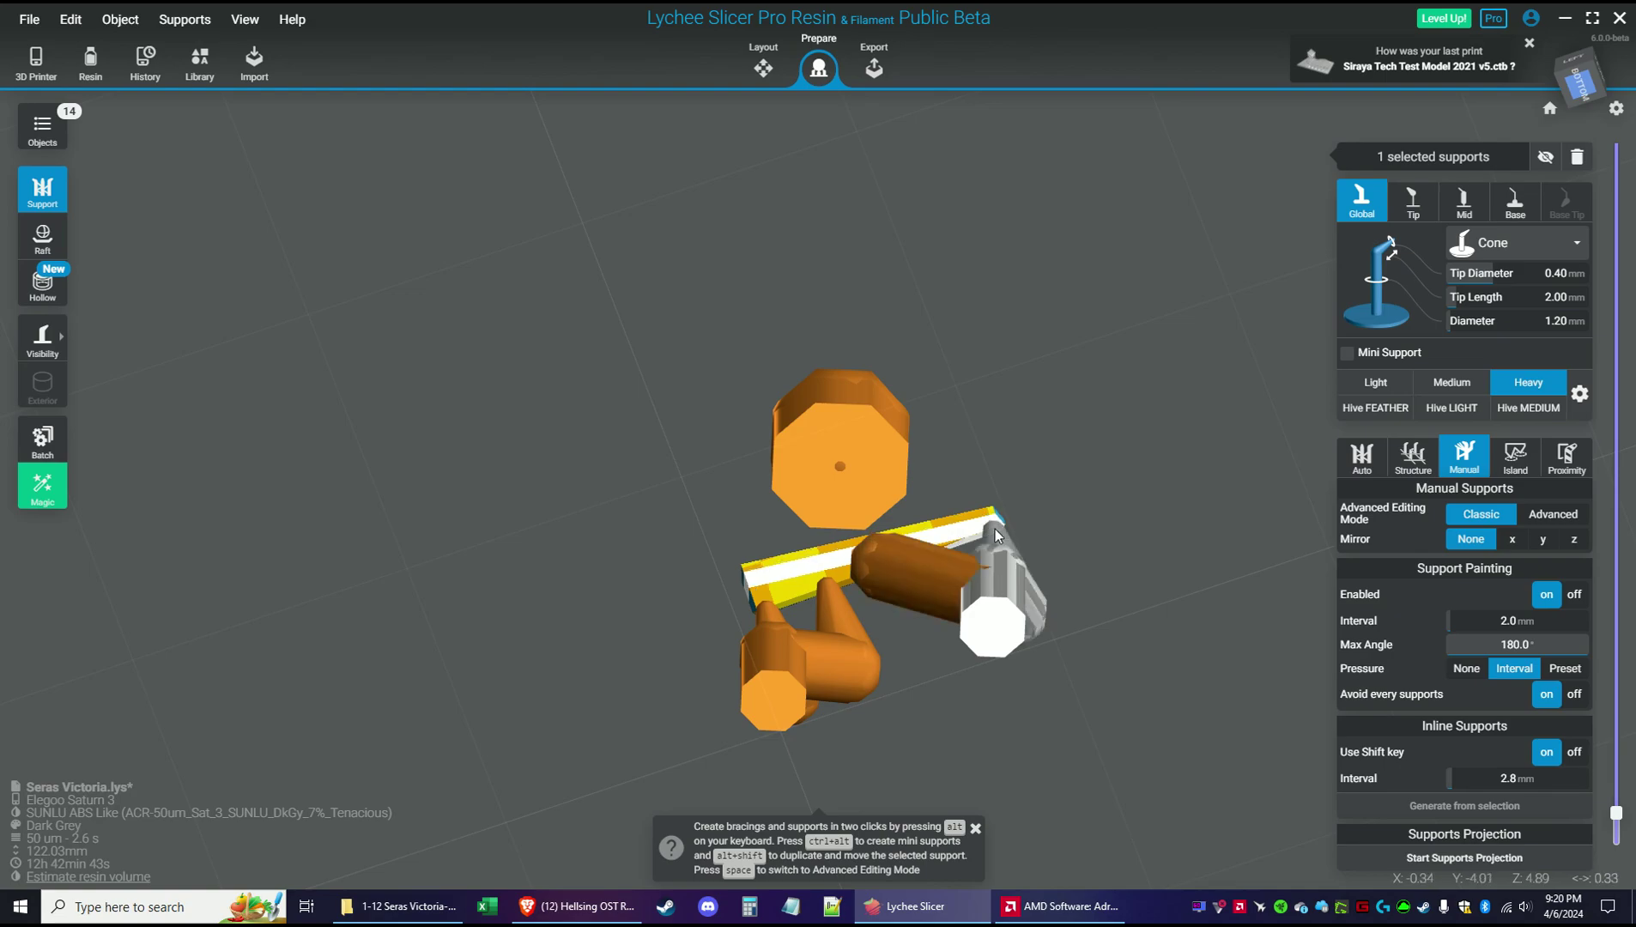
Raise the layer preview to 8.42 mm and add heavy supports around the peg plate's edges
drag(1617, 816, 1617, 794)
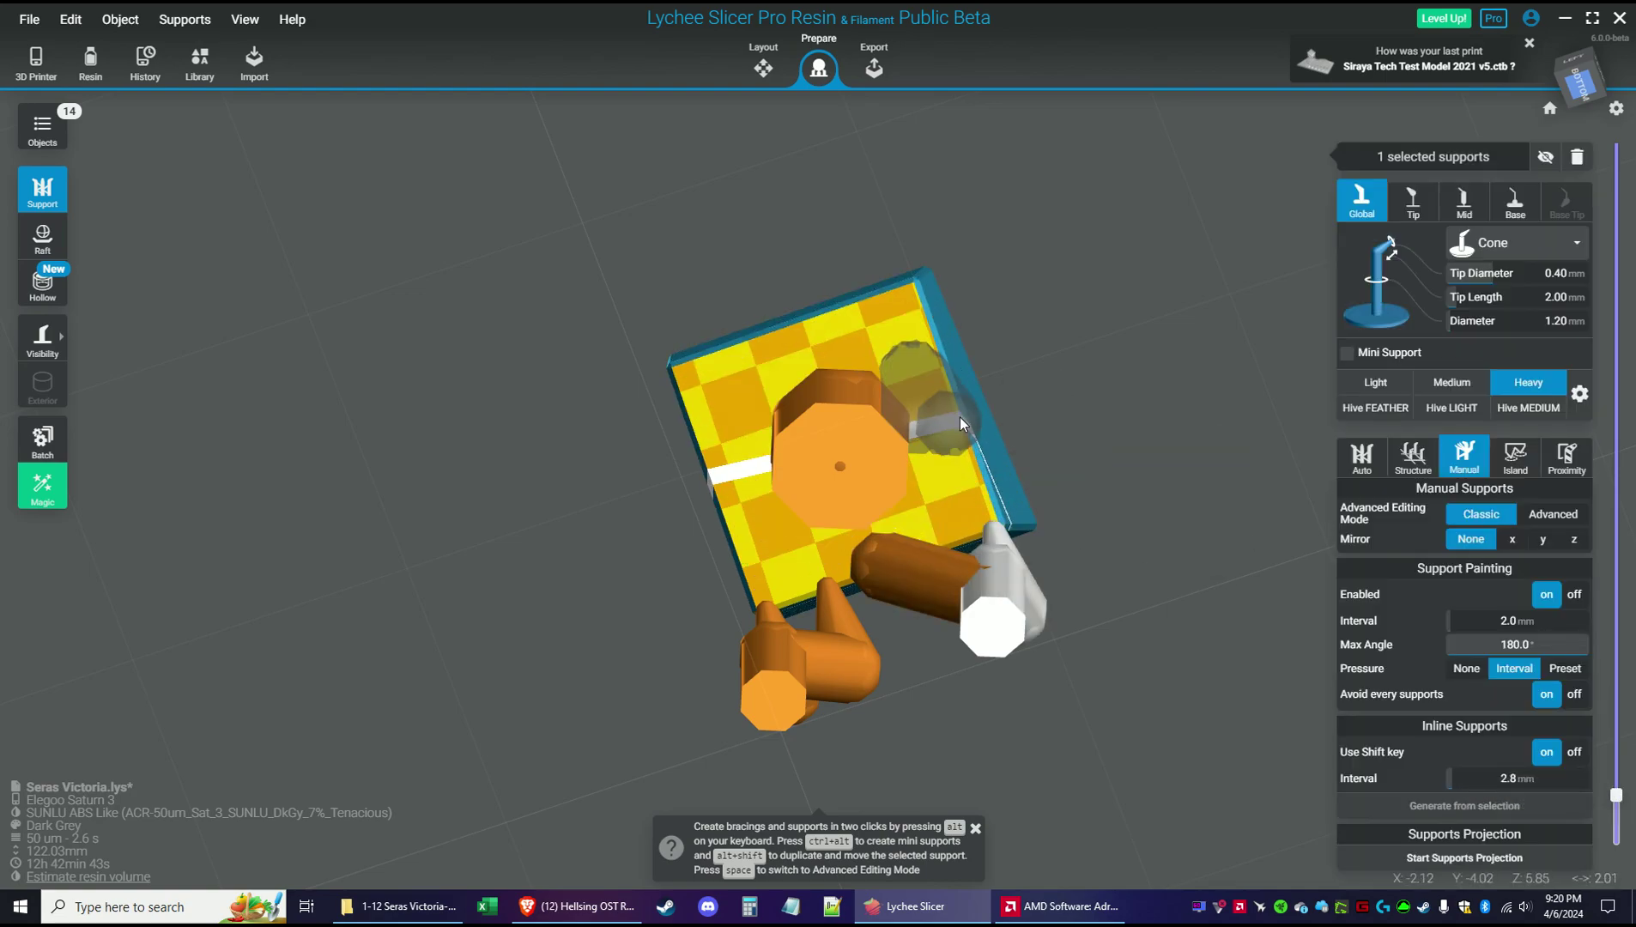
click(959, 416)
click(900, 294)
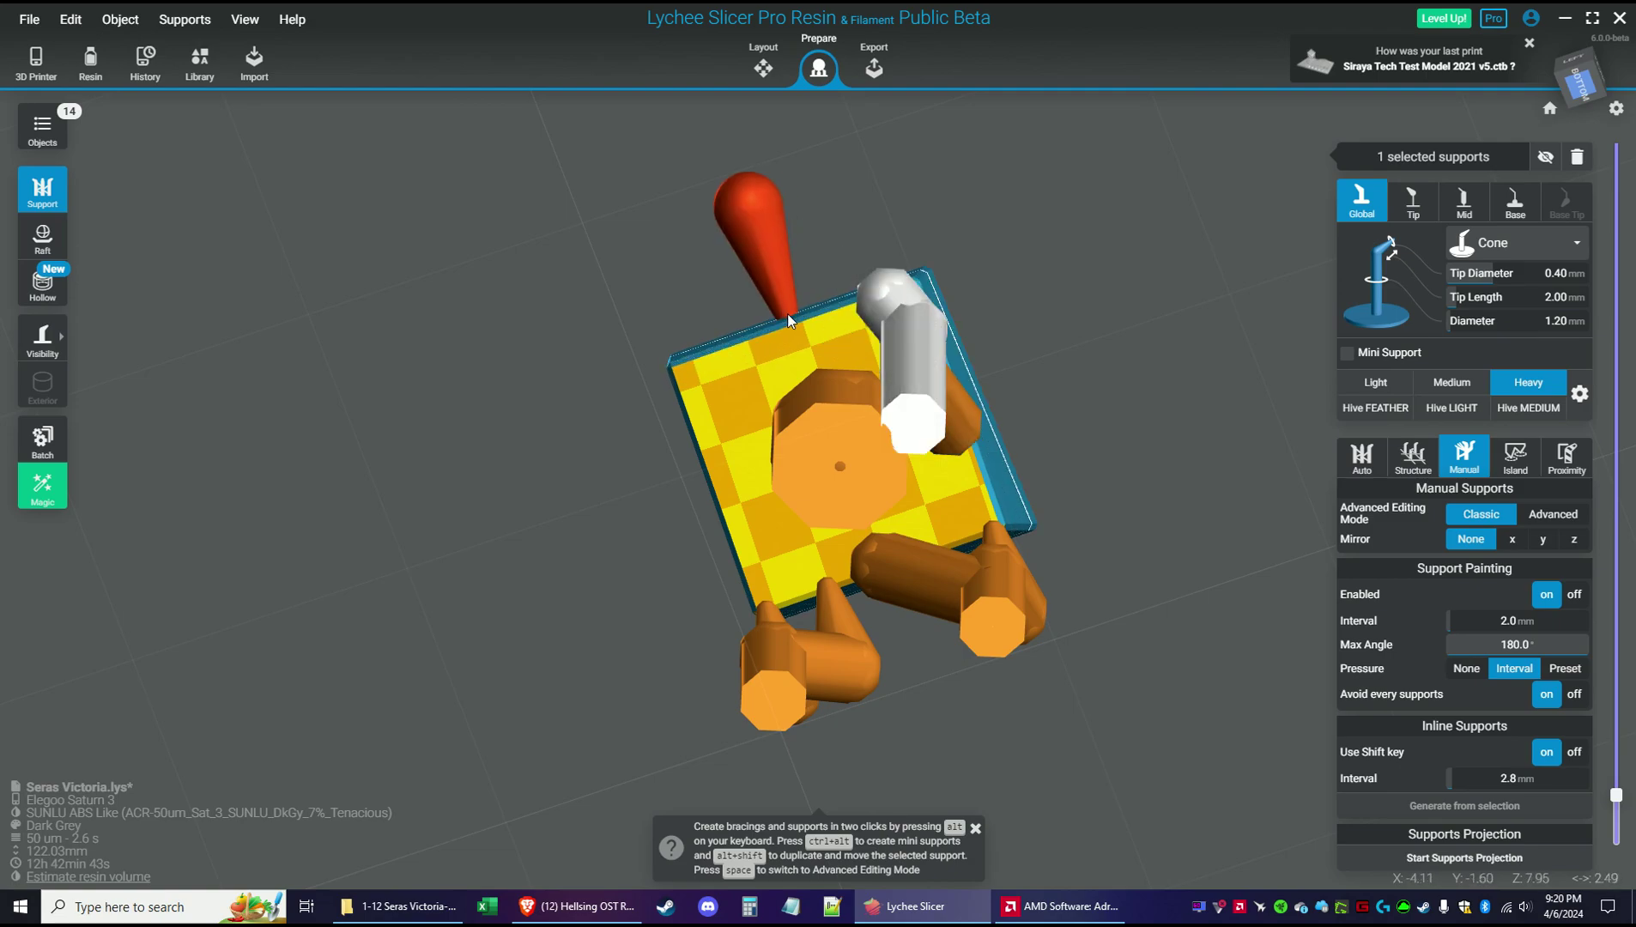
click(734, 348)
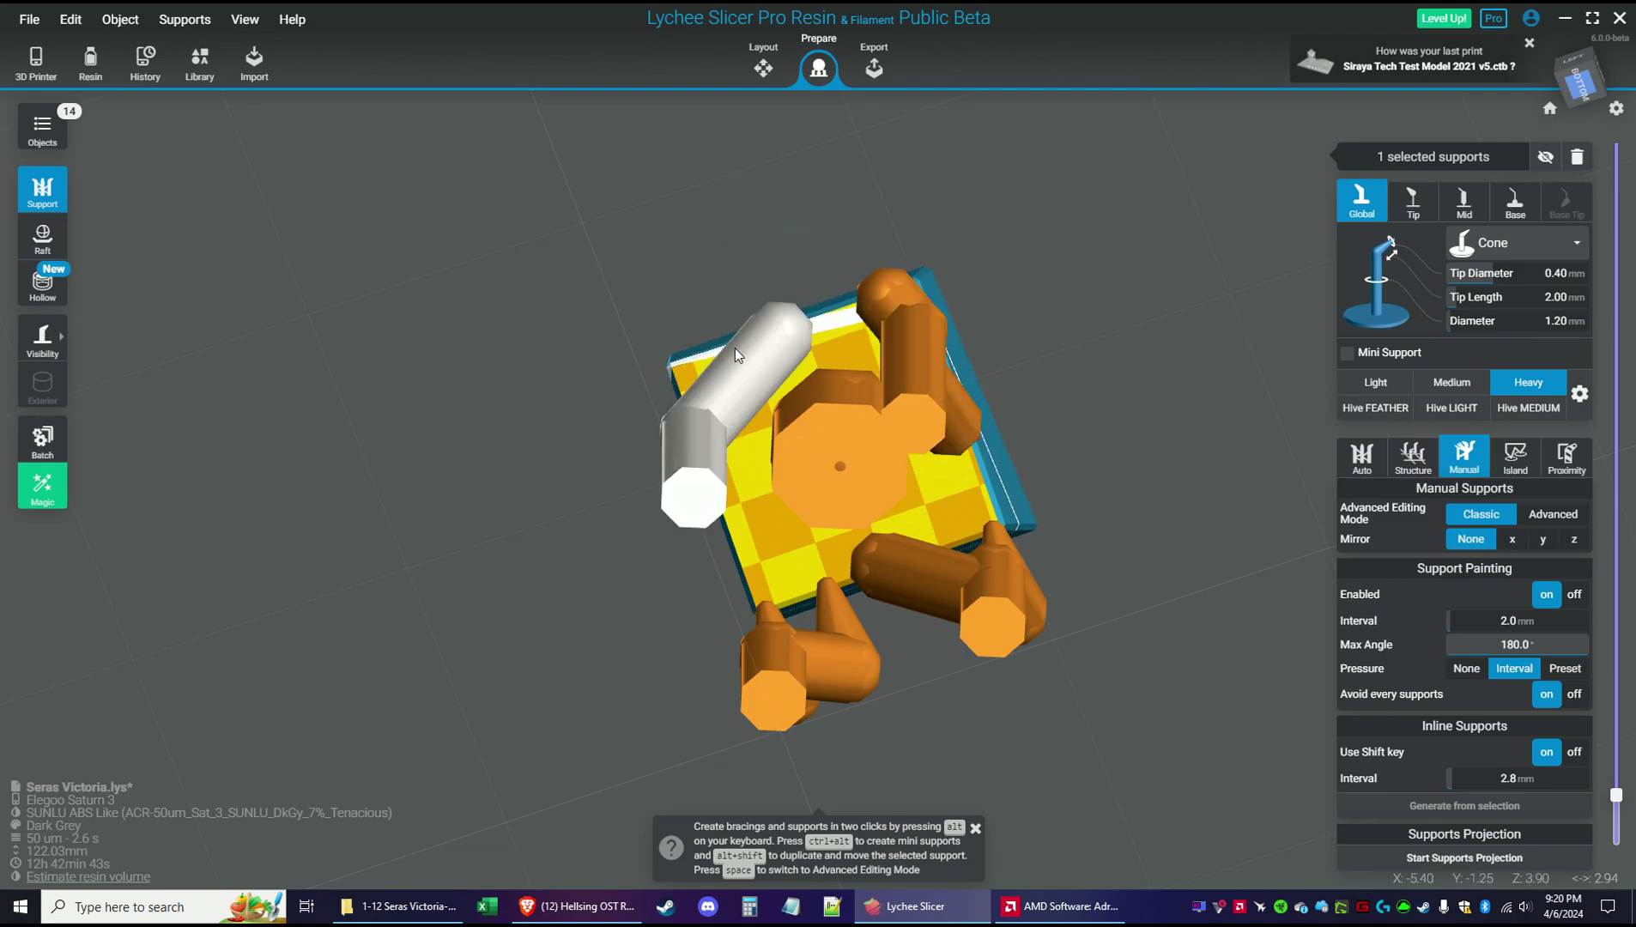
click(689, 361)
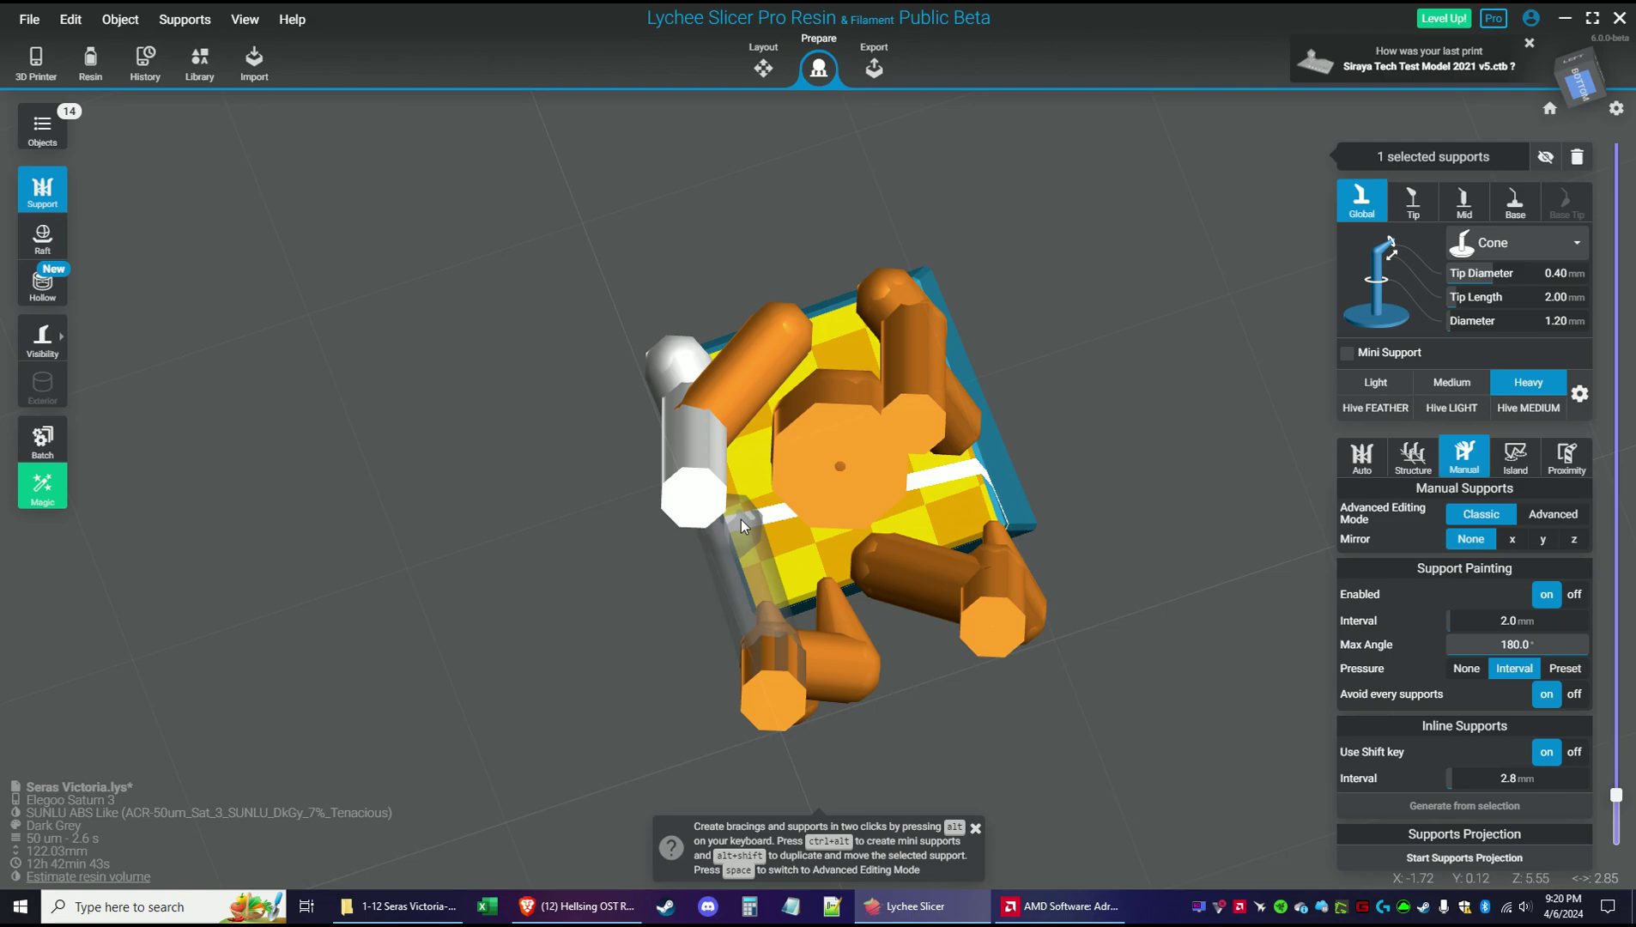
click(741, 519)
right_drag(917, 520, 1280, 637)
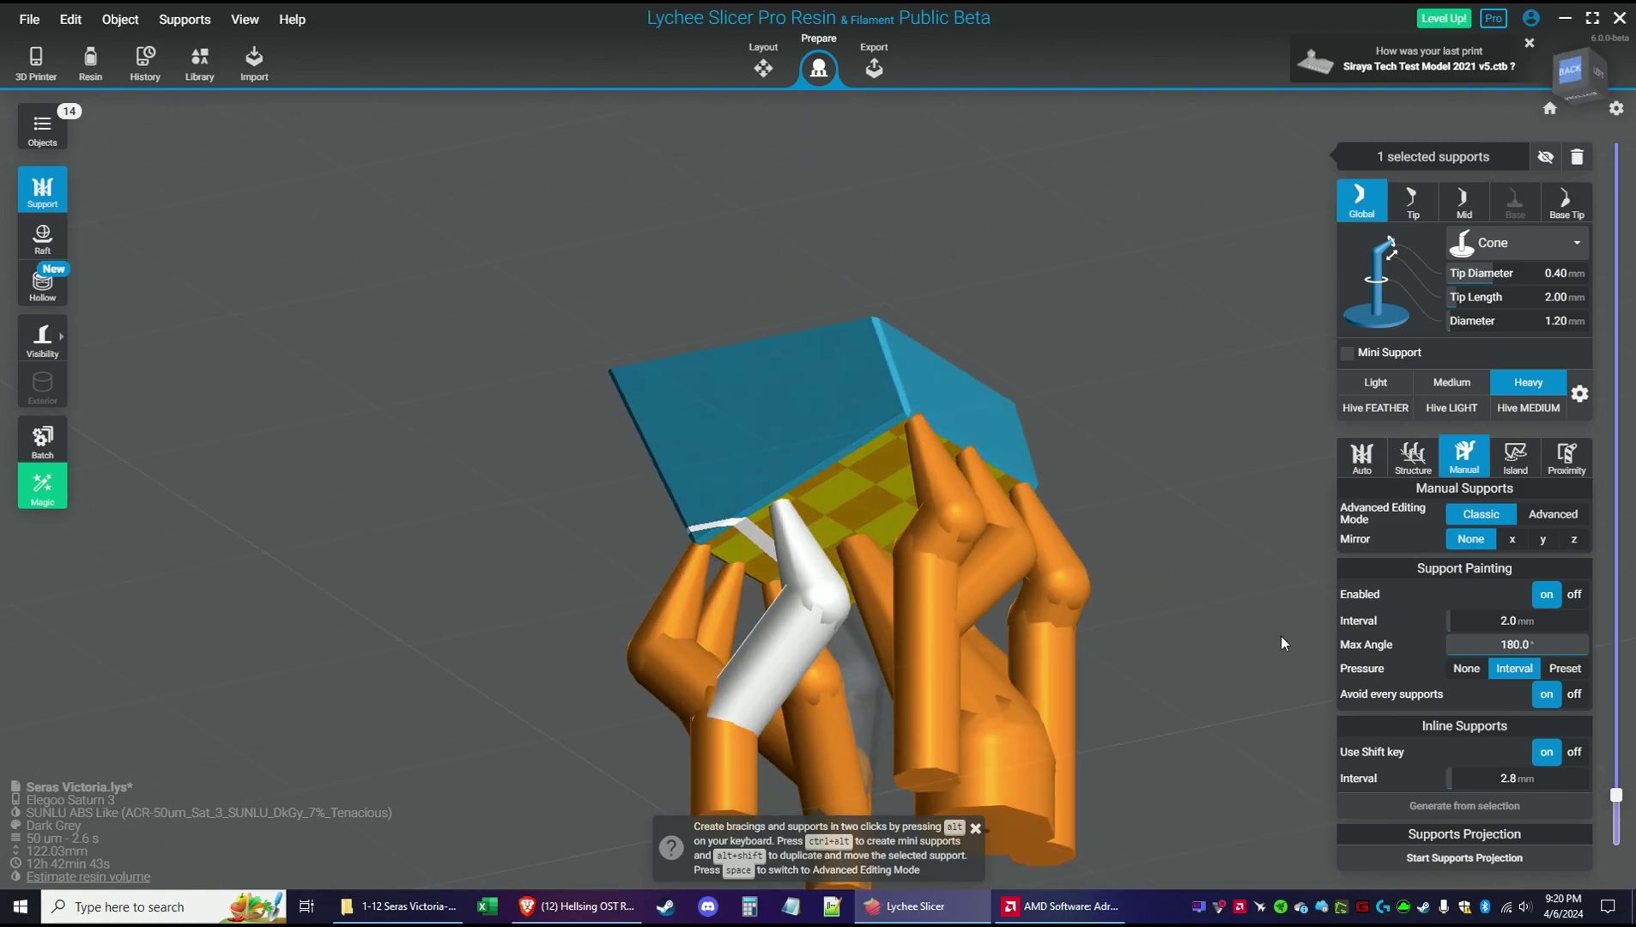
Add two heavy supports under the curved hair strand's overhanging edge, viewed from below
mouse_move(1616, 801)
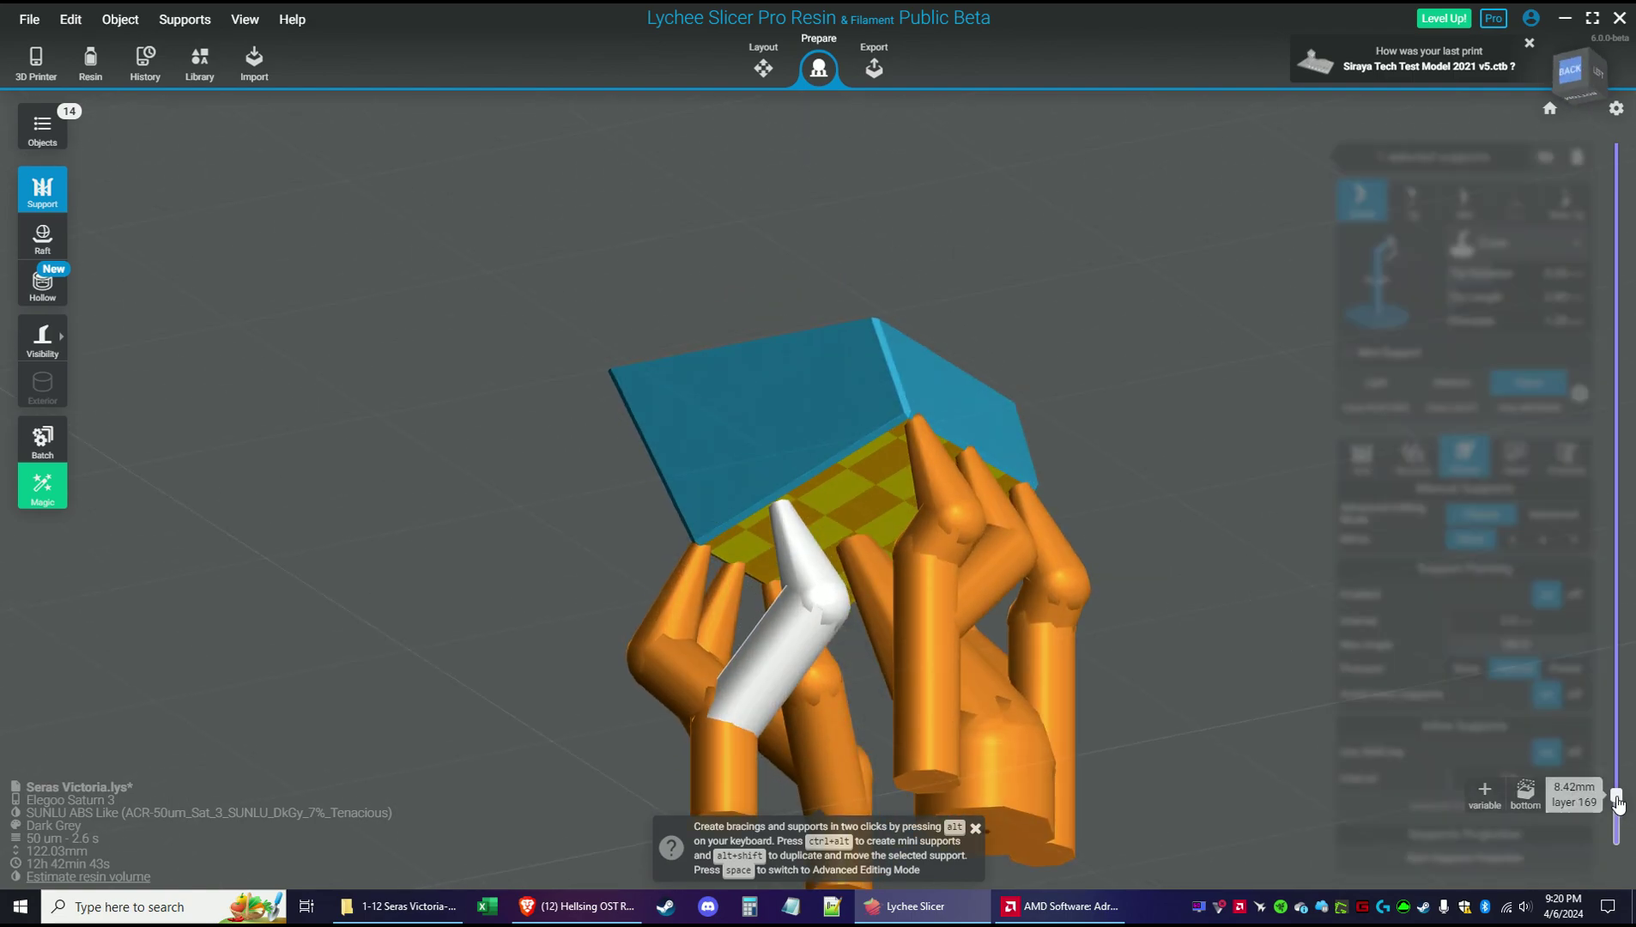
mouse_move(1619, 801)
mouse_down()
mouse_move(1618, 781)
mouse_move(1625, 797)
mouse_up()
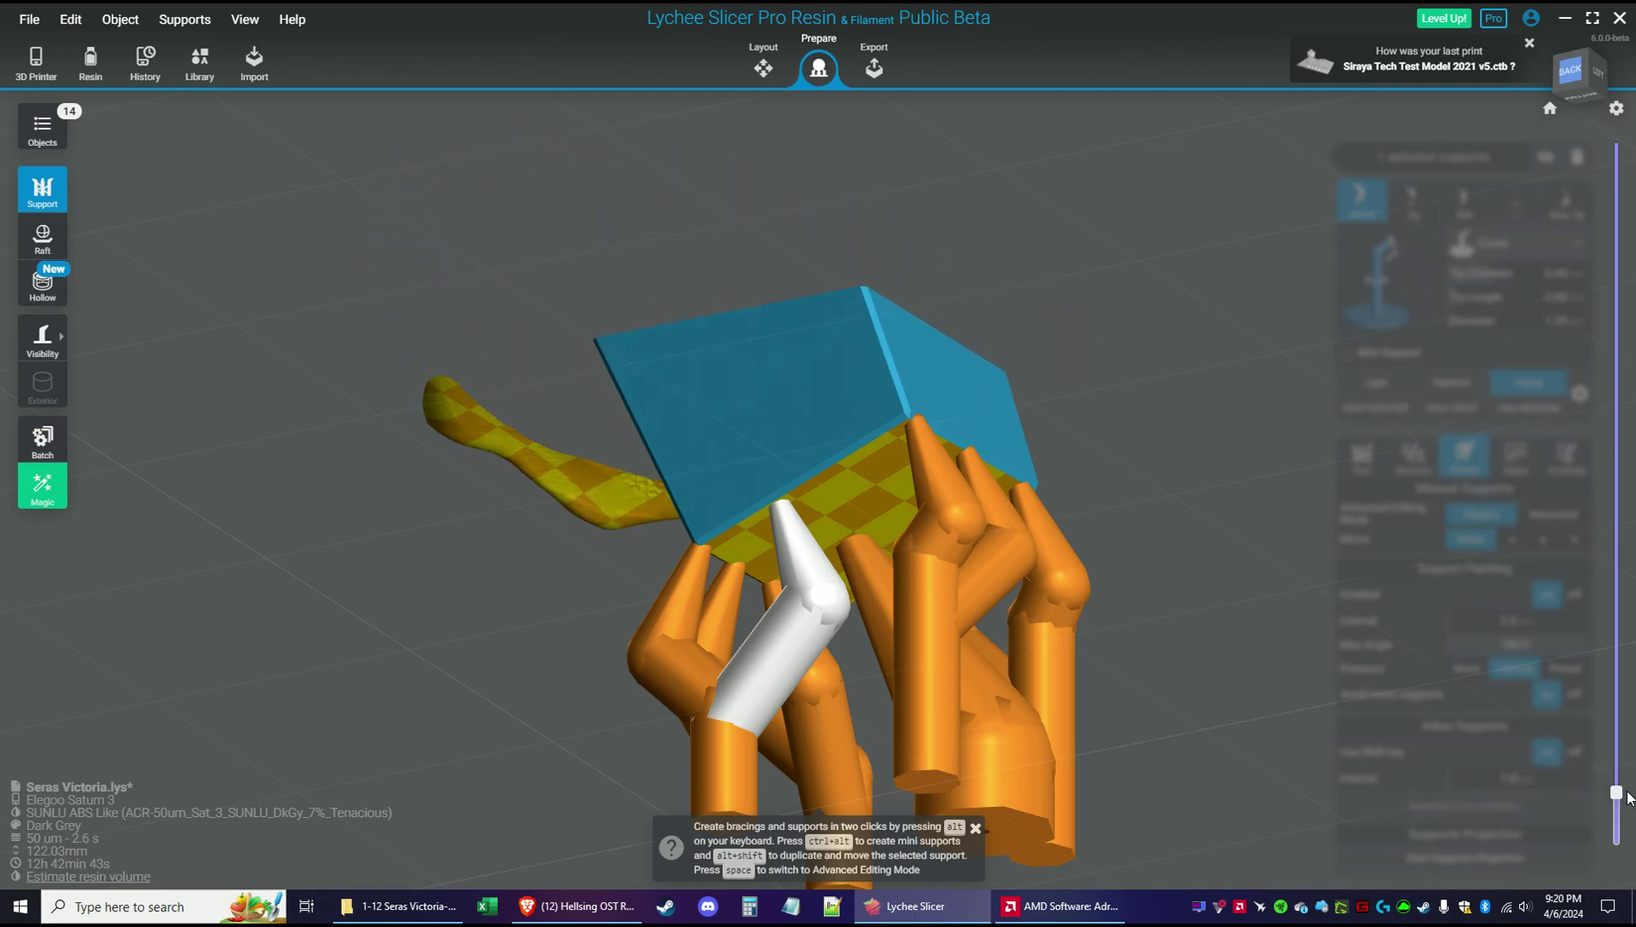
right_drag(1042, 515, 970, 373)
middle_drag(1051, 541, 962, 253)
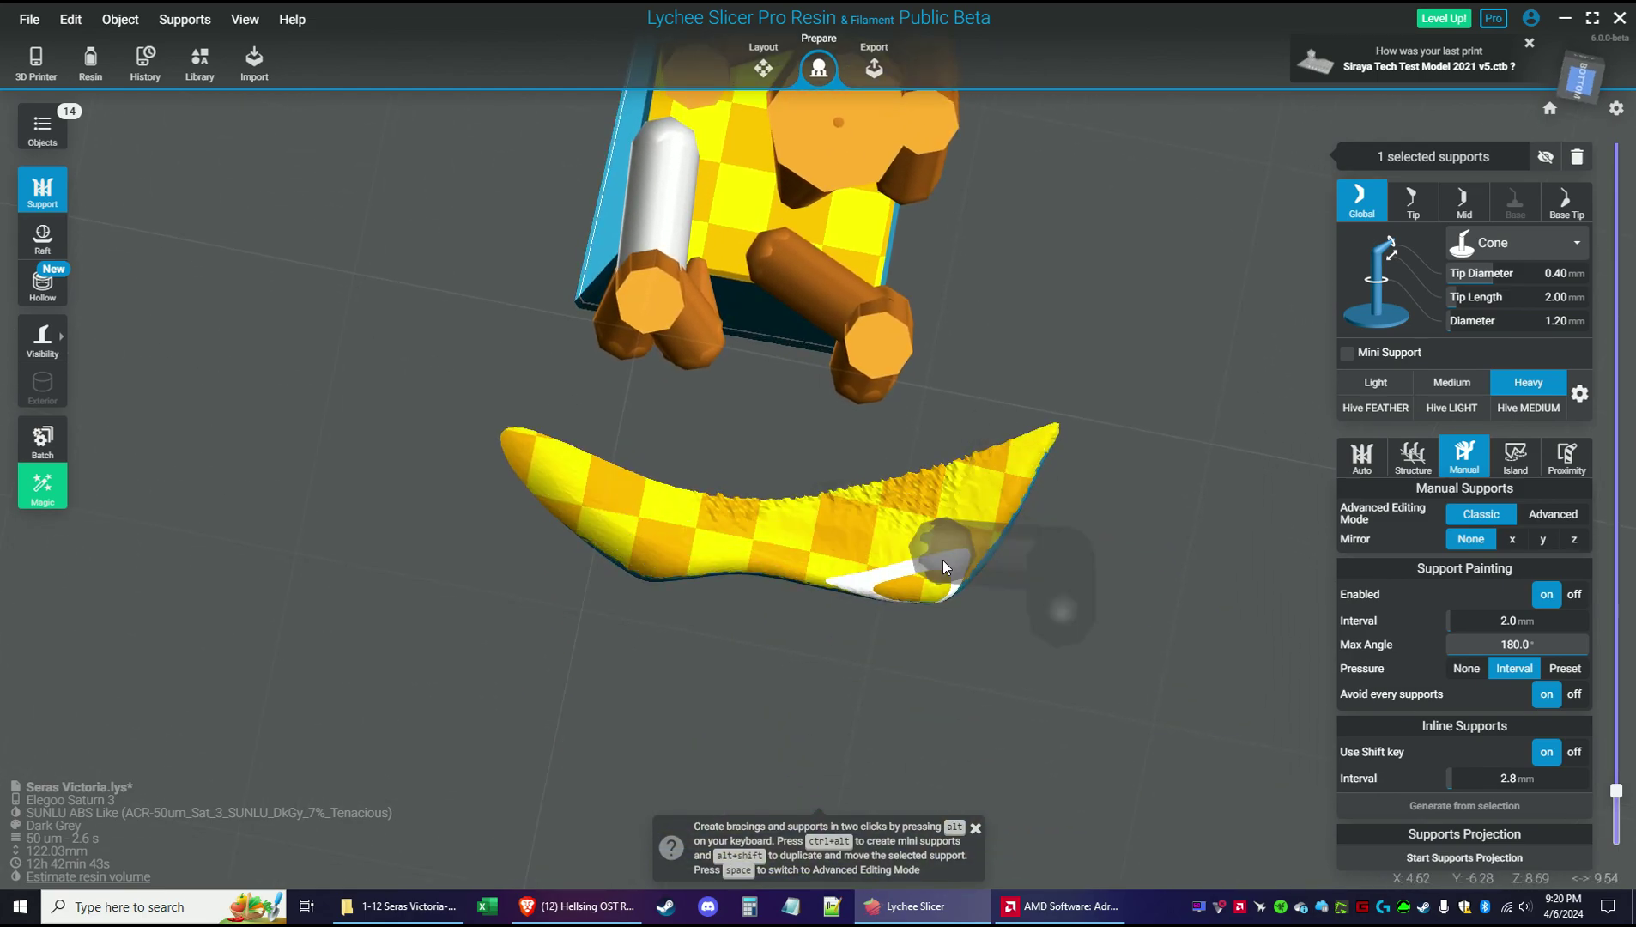
click(884, 577)
right_drag(807, 571, 760, 507)
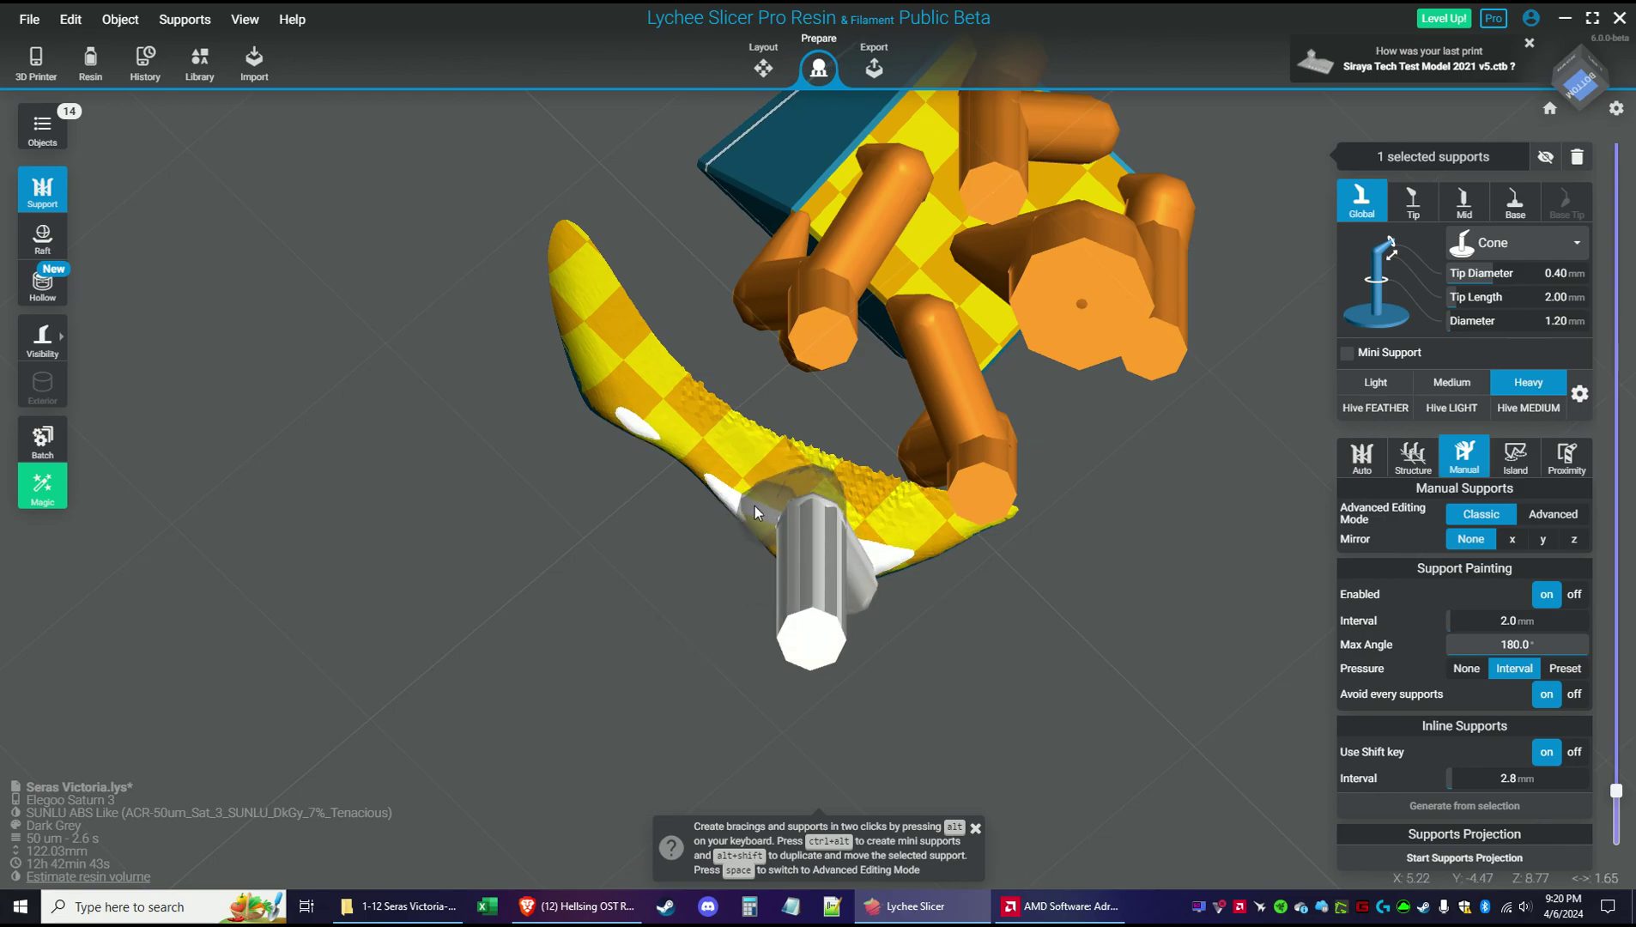
click(611, 407)
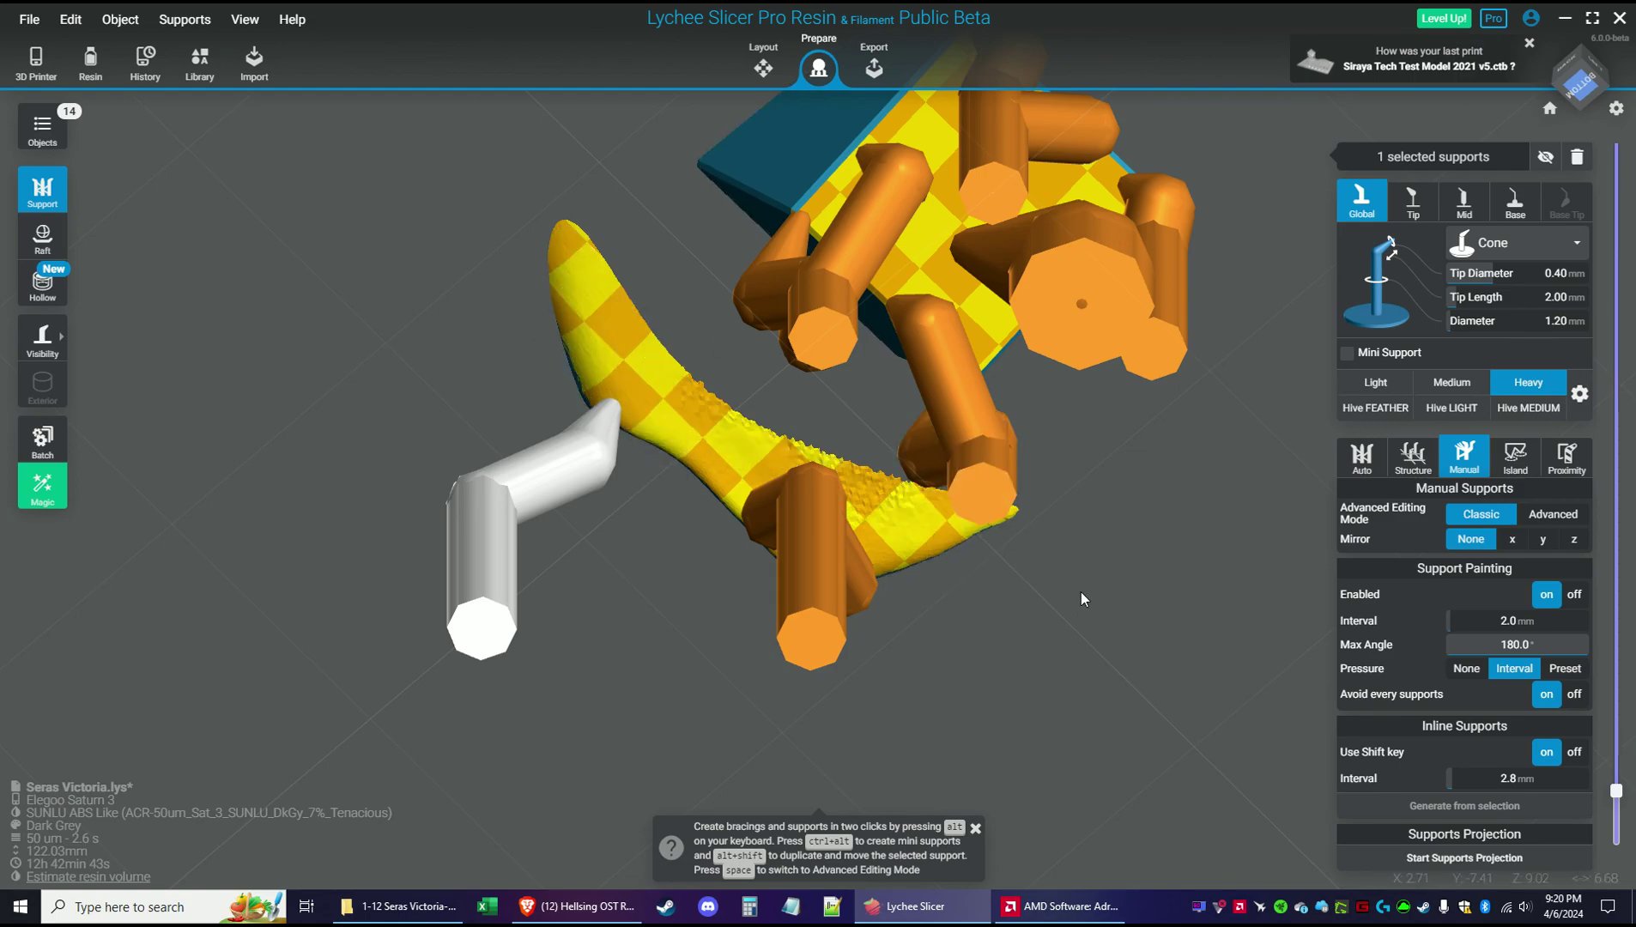
Move the layer preview to 16.17 mm and view the whole head underside
mouse_move(1616, 790)
drag(1616, 794, 1629, 893)
drag(1234, 606, 1118, 544)
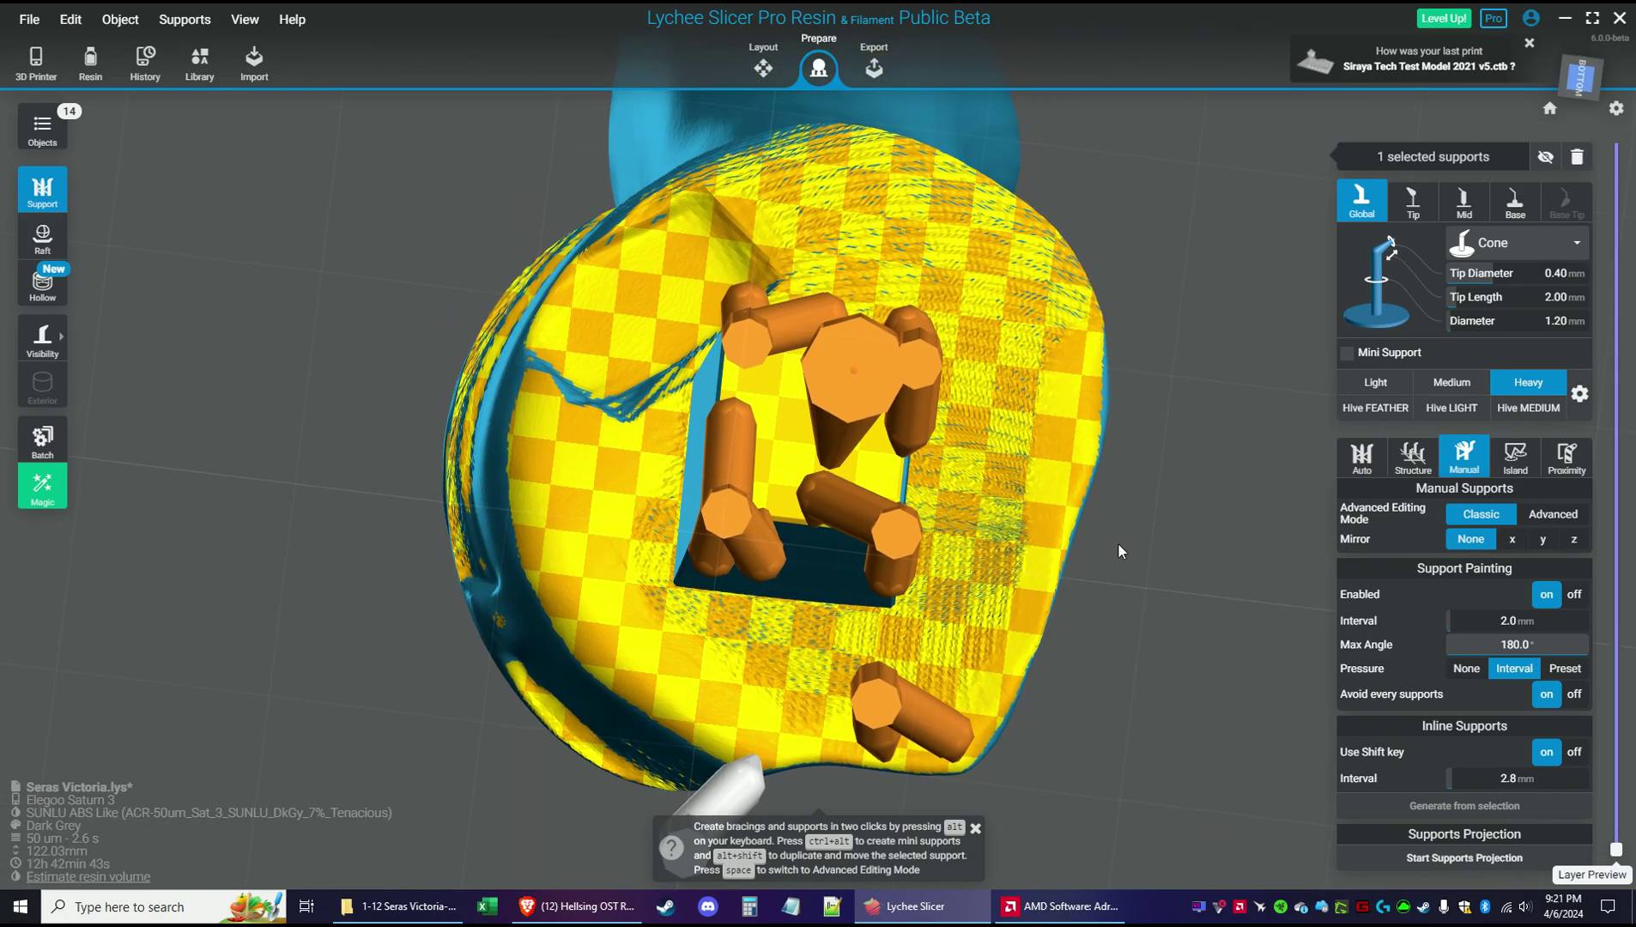
Select the Medium preset and paint supports along the head's outer rim
click(1139, 537)
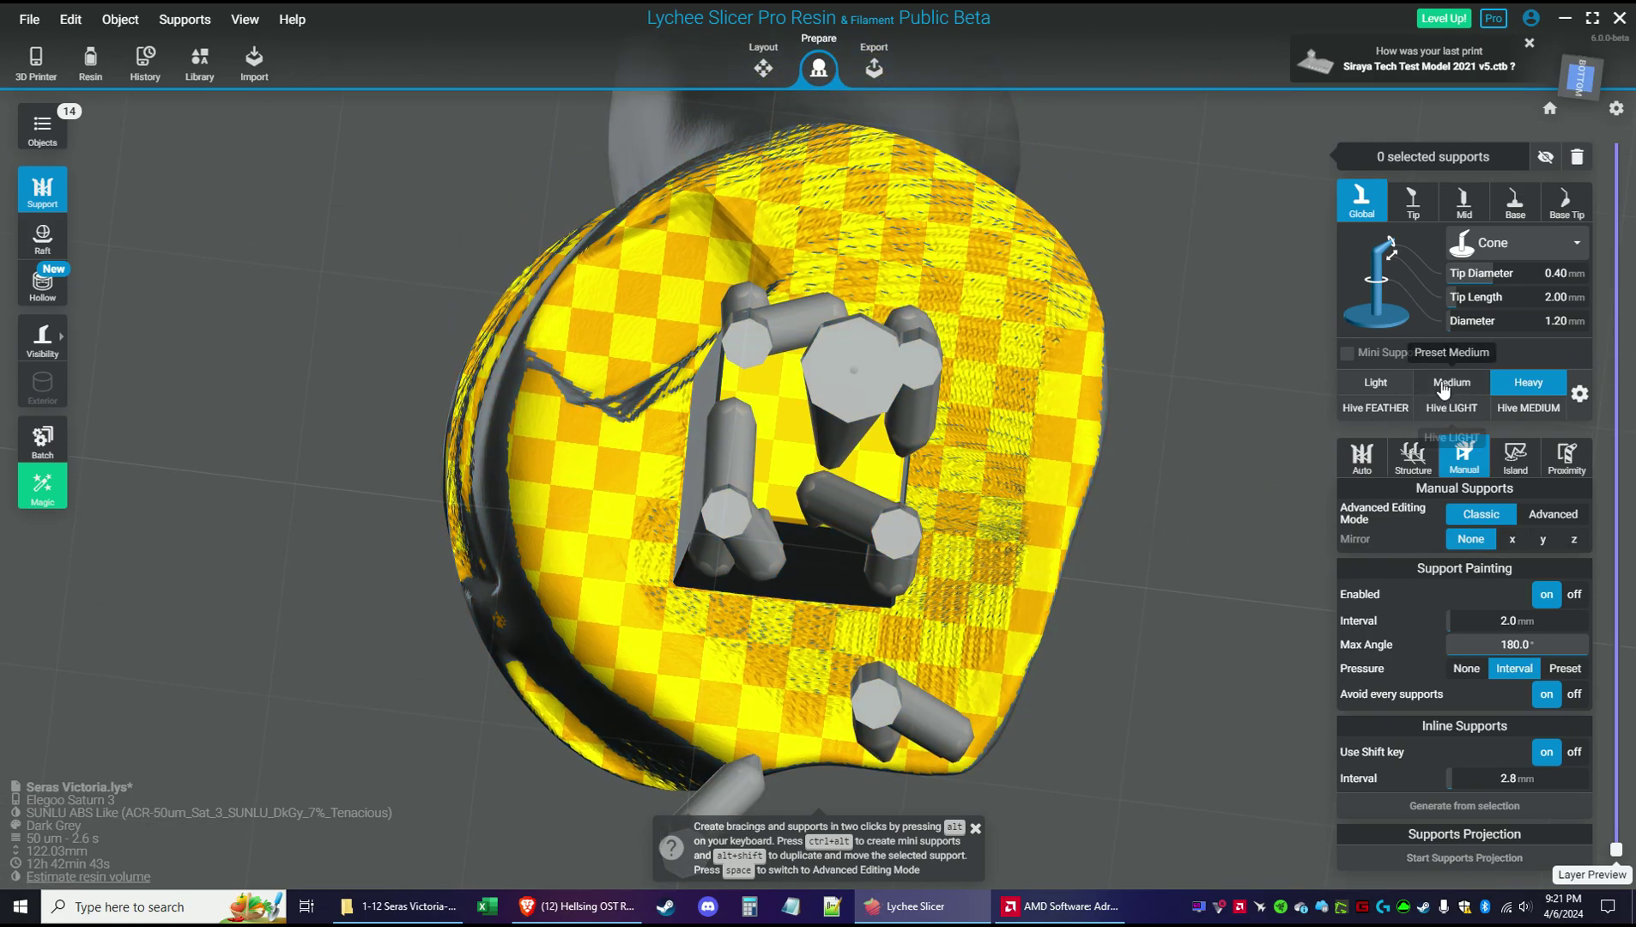
click(1442, 386)
mouse_move(1007, 689)
mouse_down()
mouse_move(1111, 311)
mouse_move(944, 164)
mouse_move(833, 139)
mouse_move(725, 172)
mouse_up()
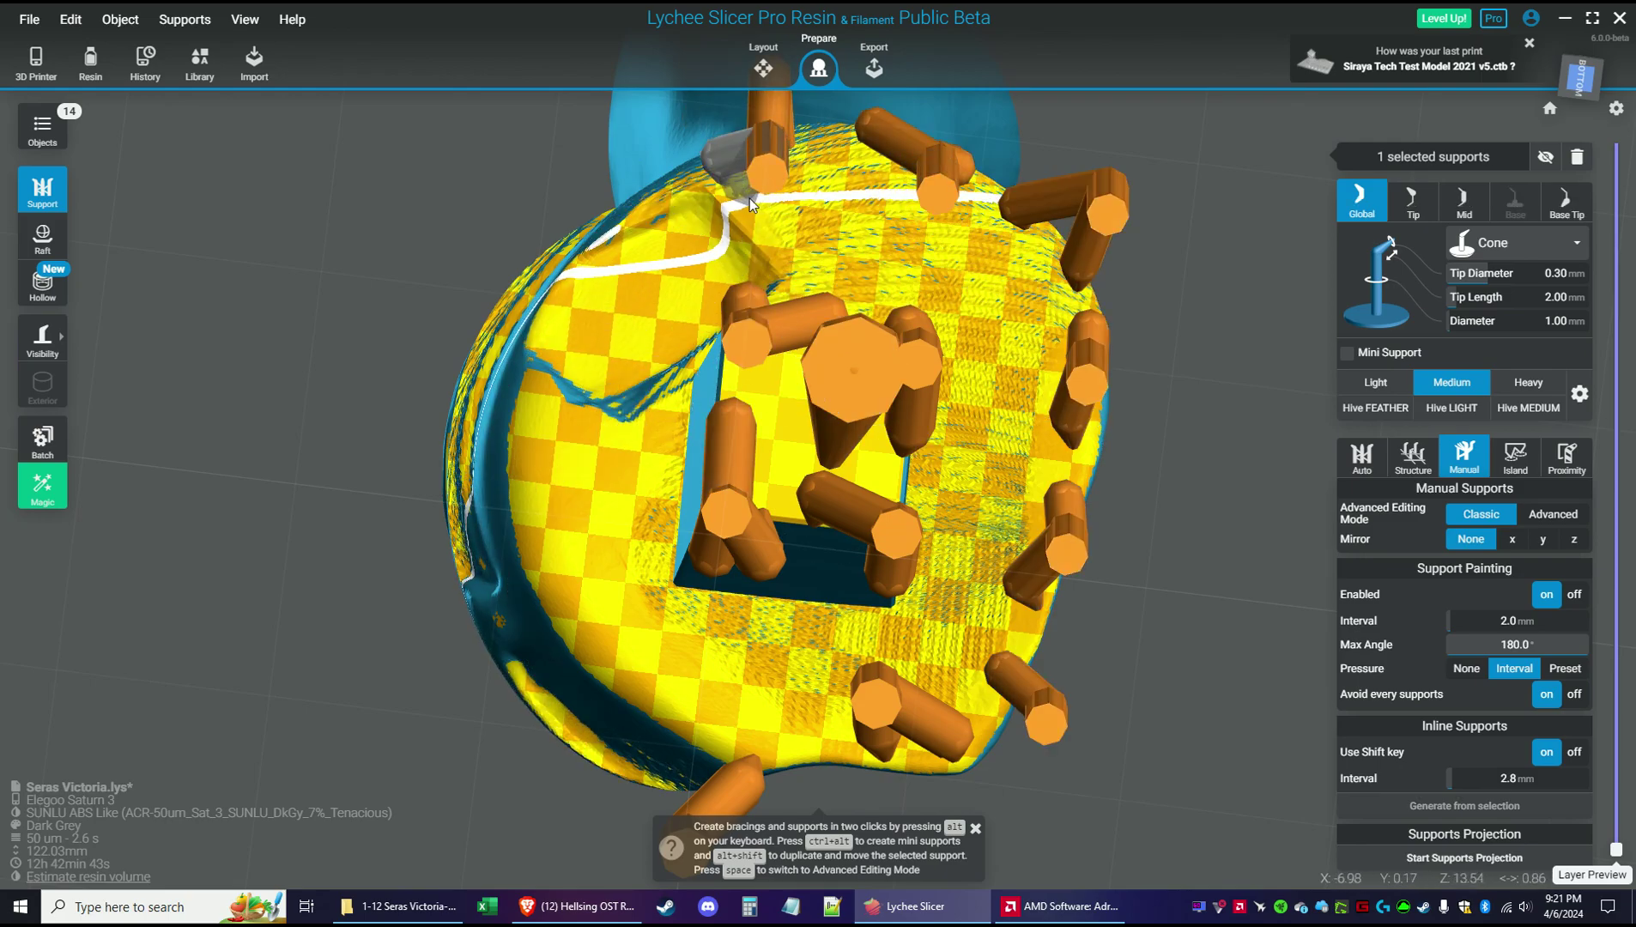
drag(740, 203, 770, 229)
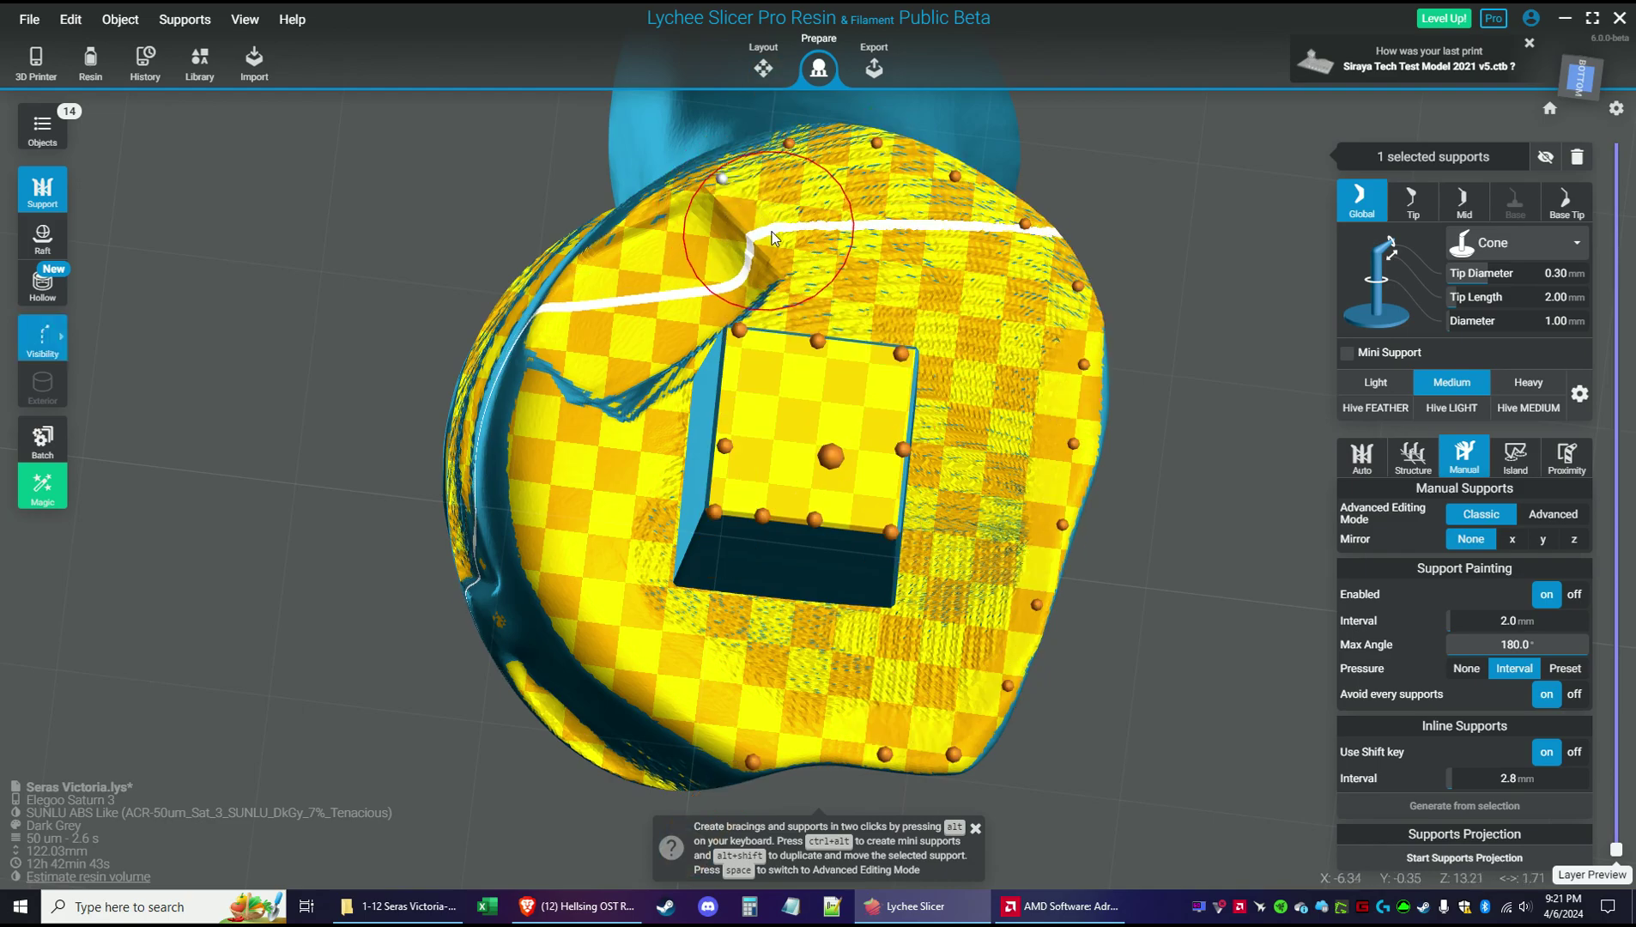
Add medium supports at the left overhang and paint more along the lower rim
key(h)
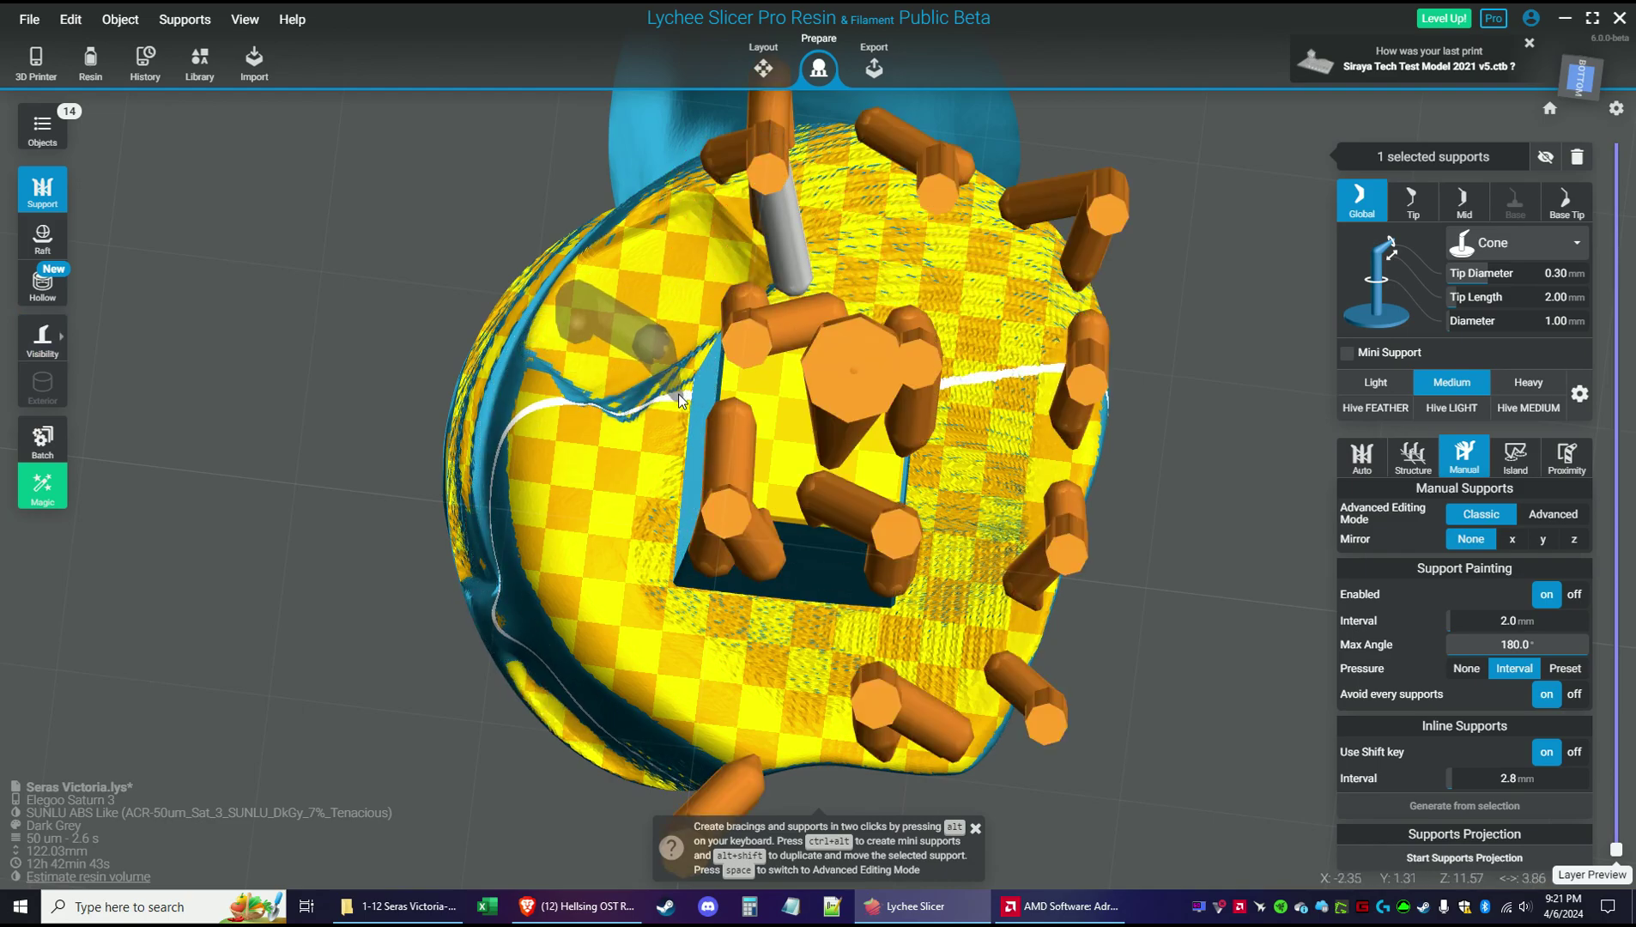
key(h)
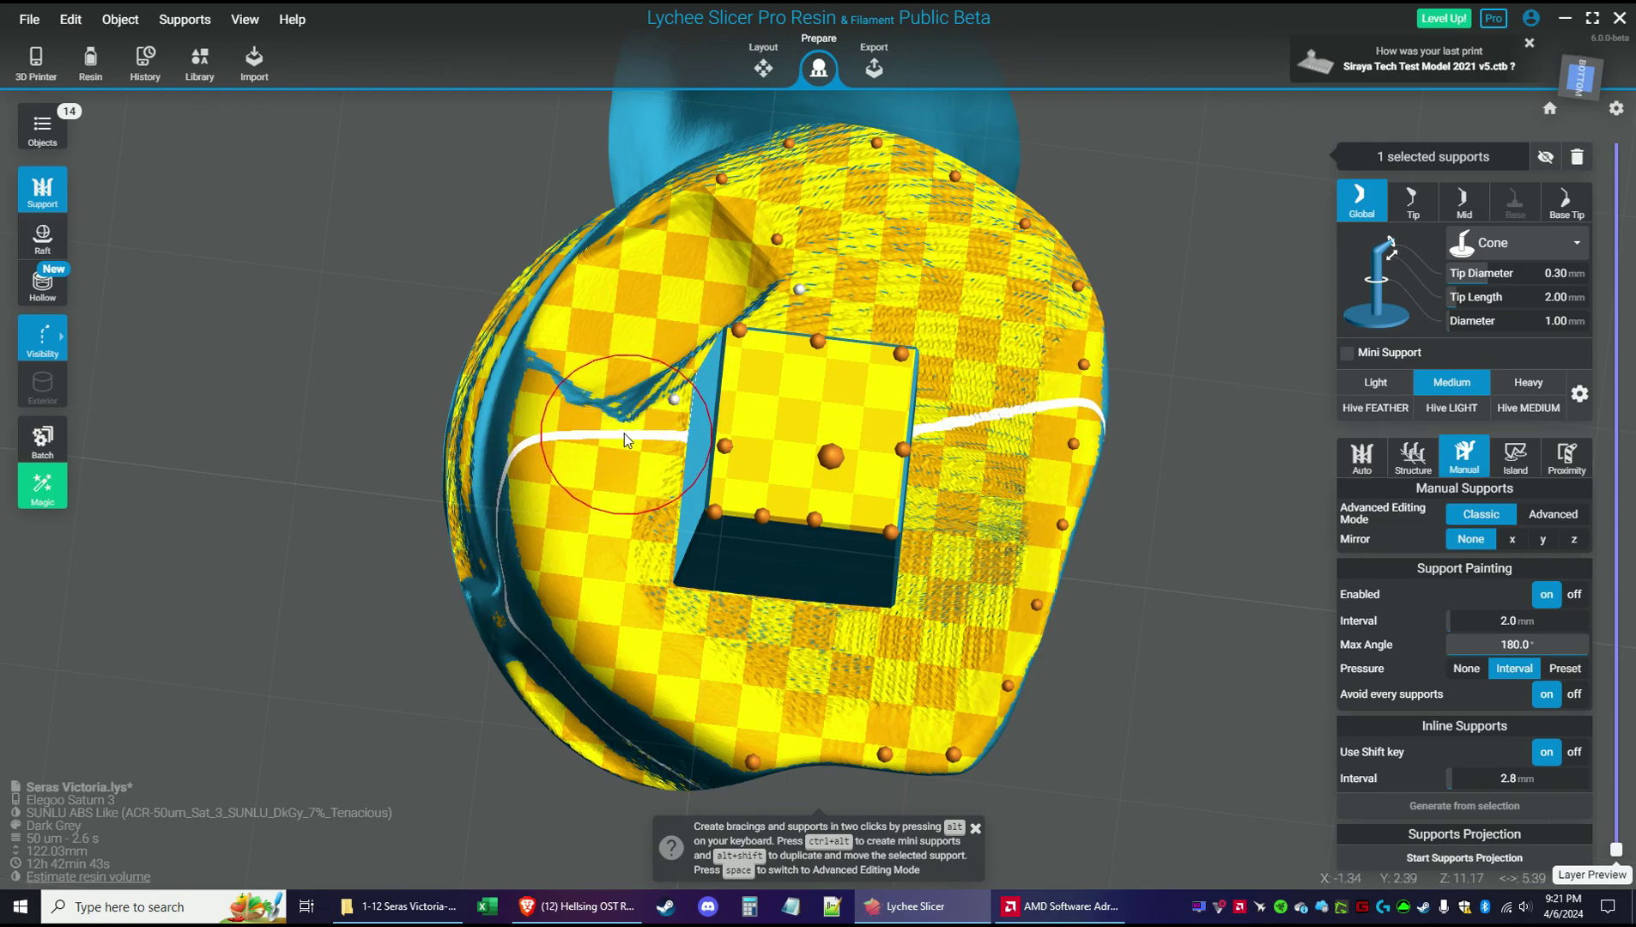
key(h)
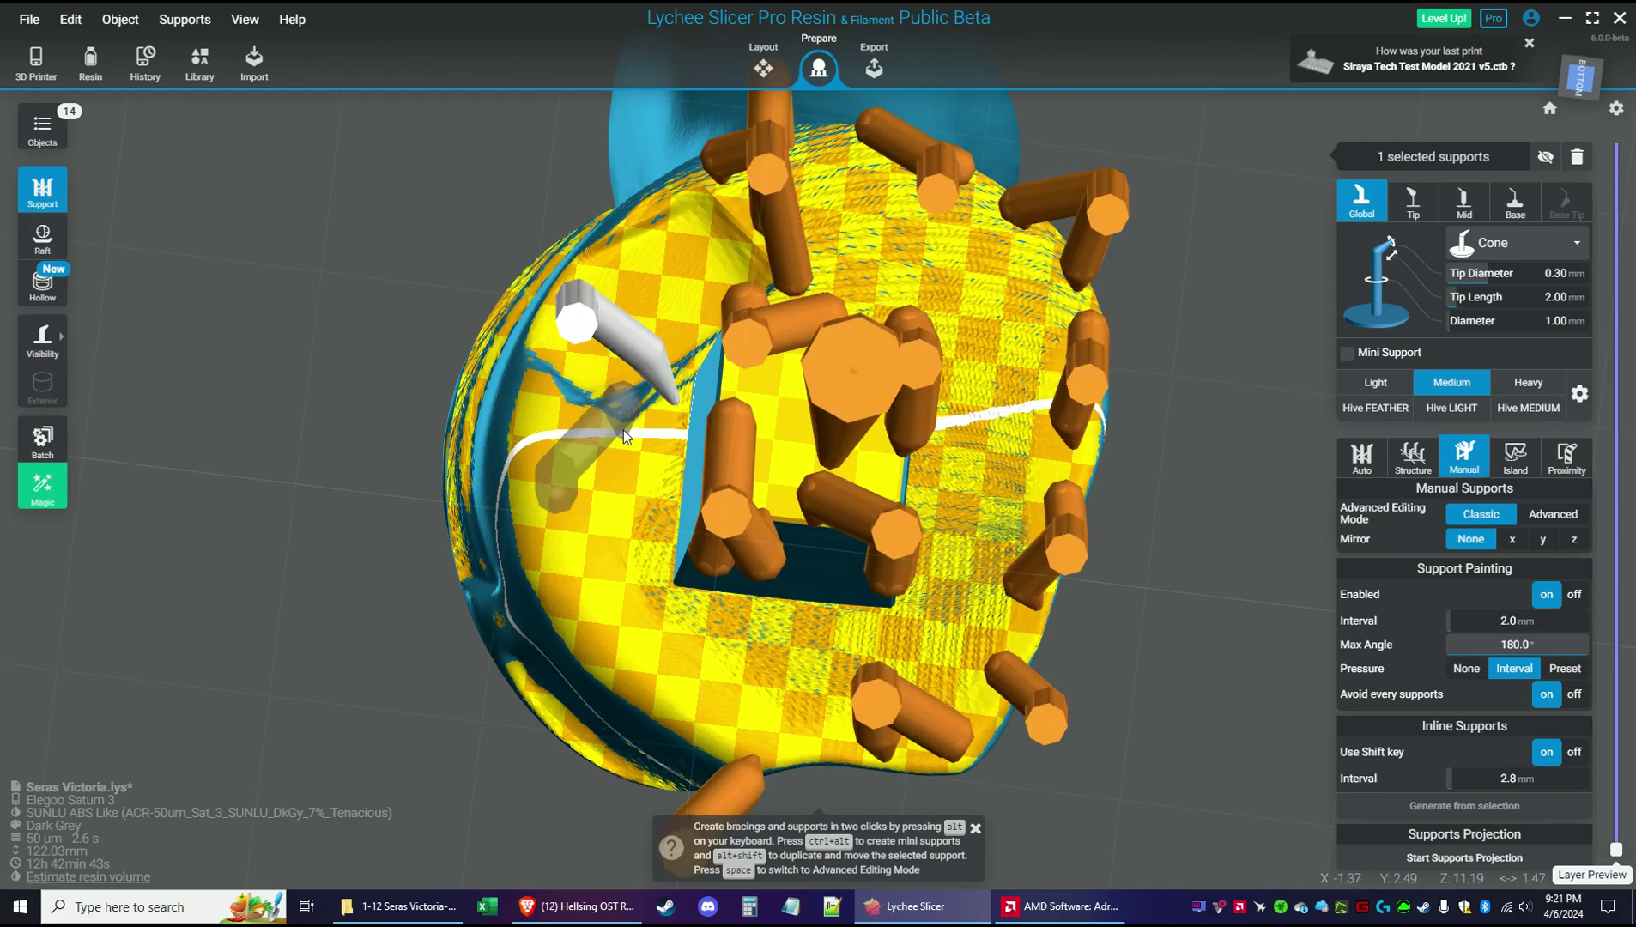
click(623, 429)
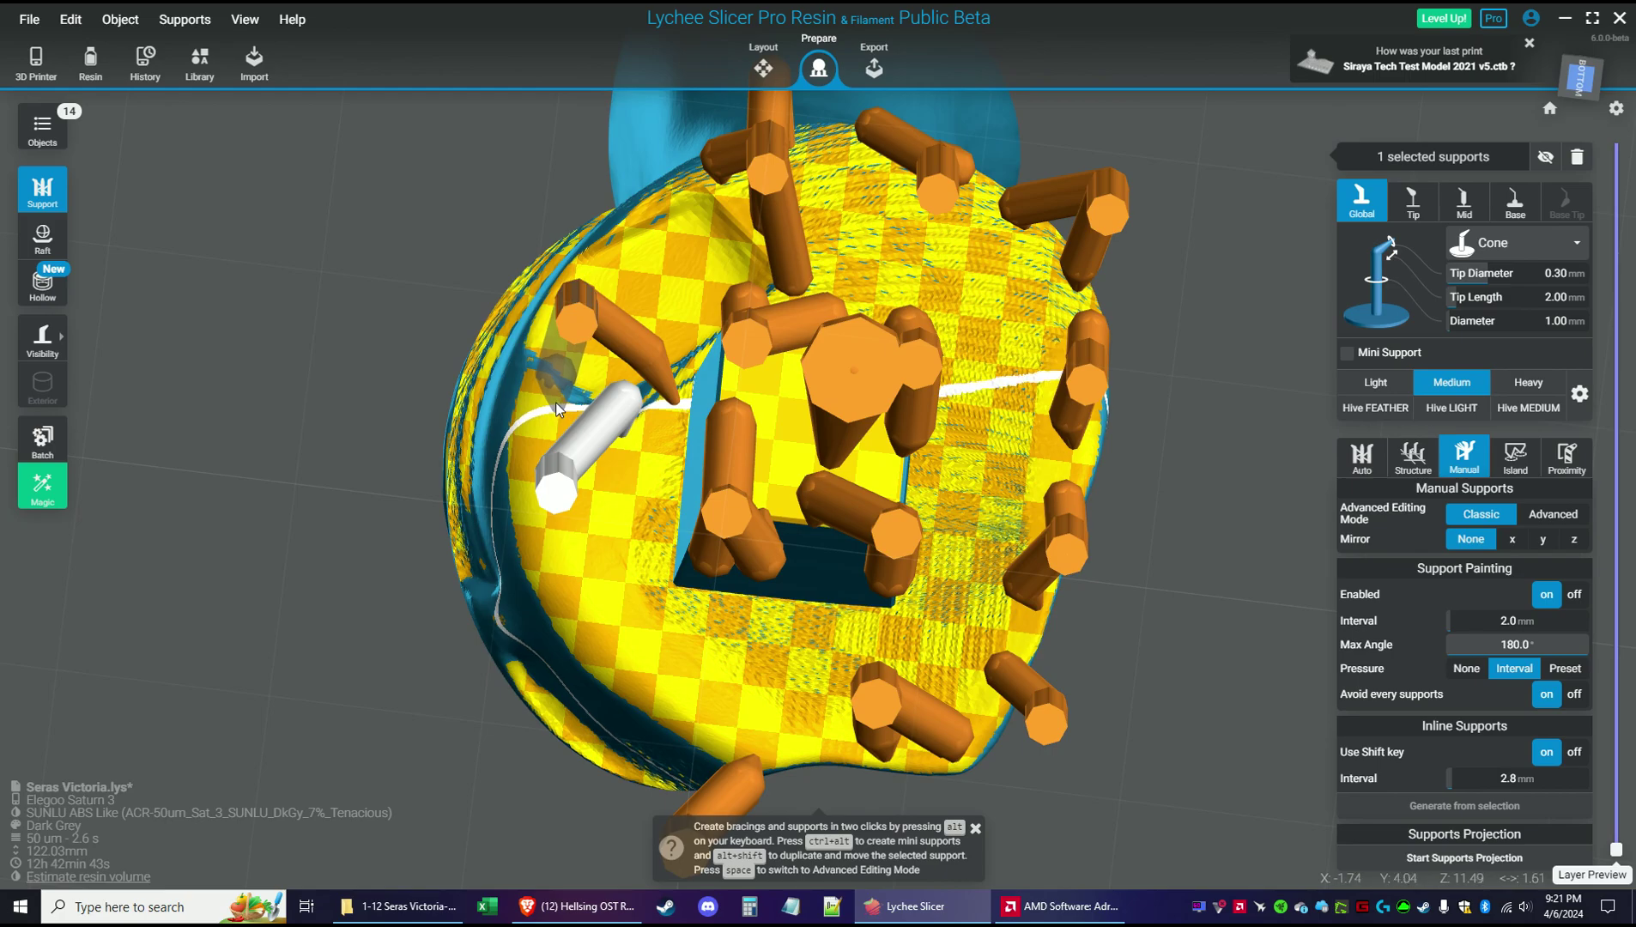
key(h)
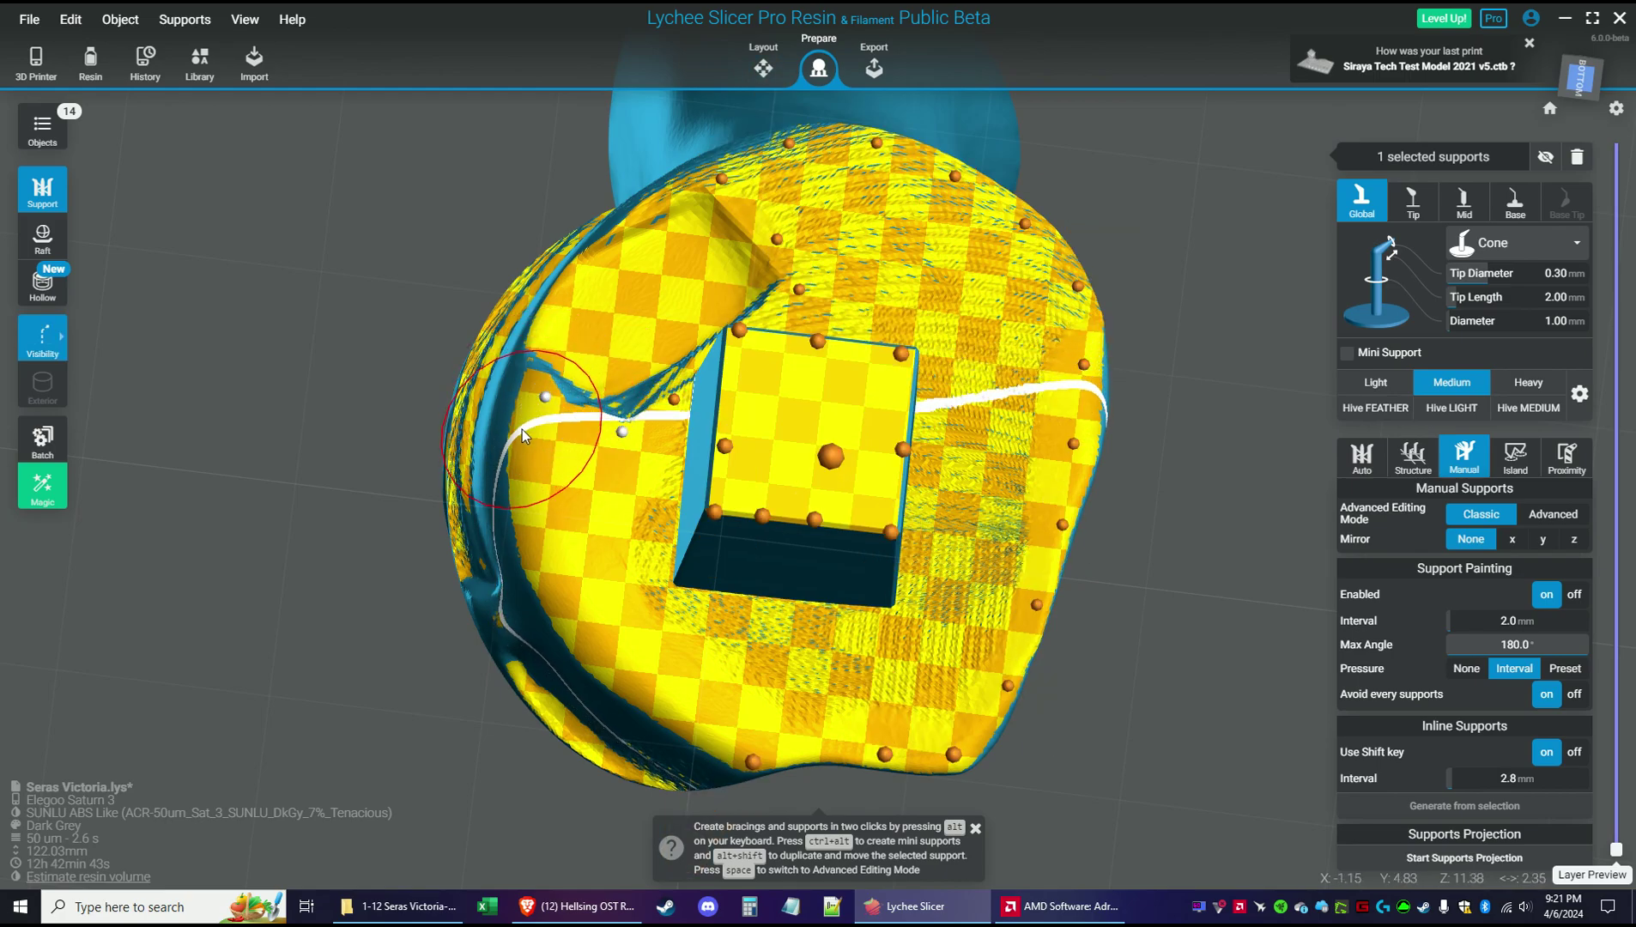
key(h)
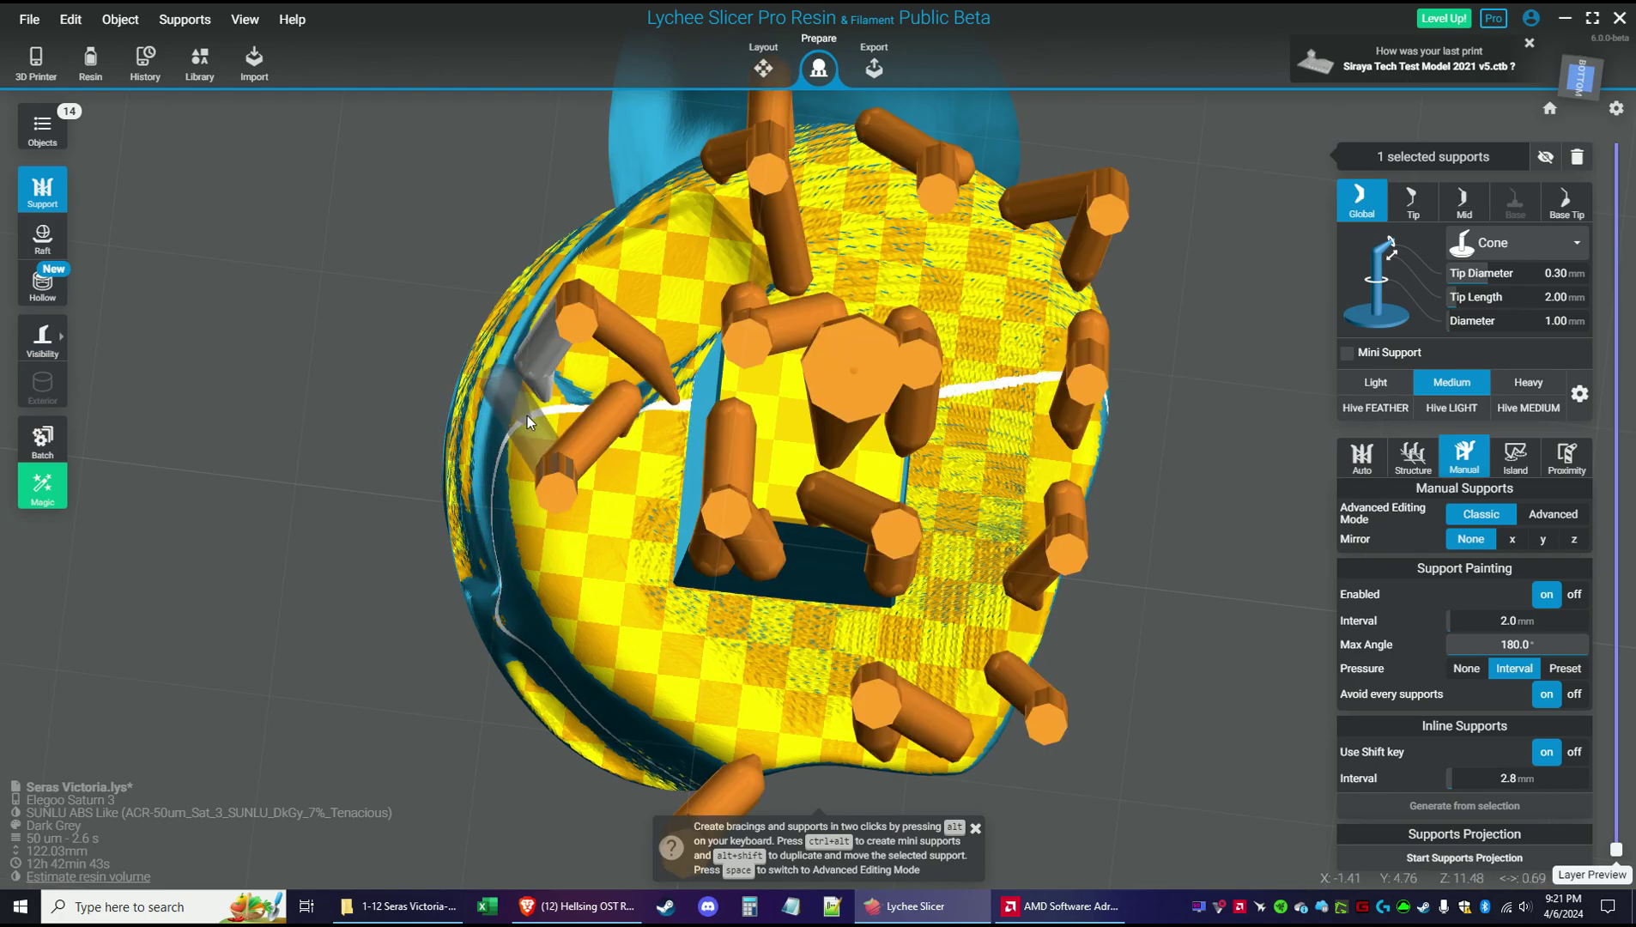
click(520, 464)
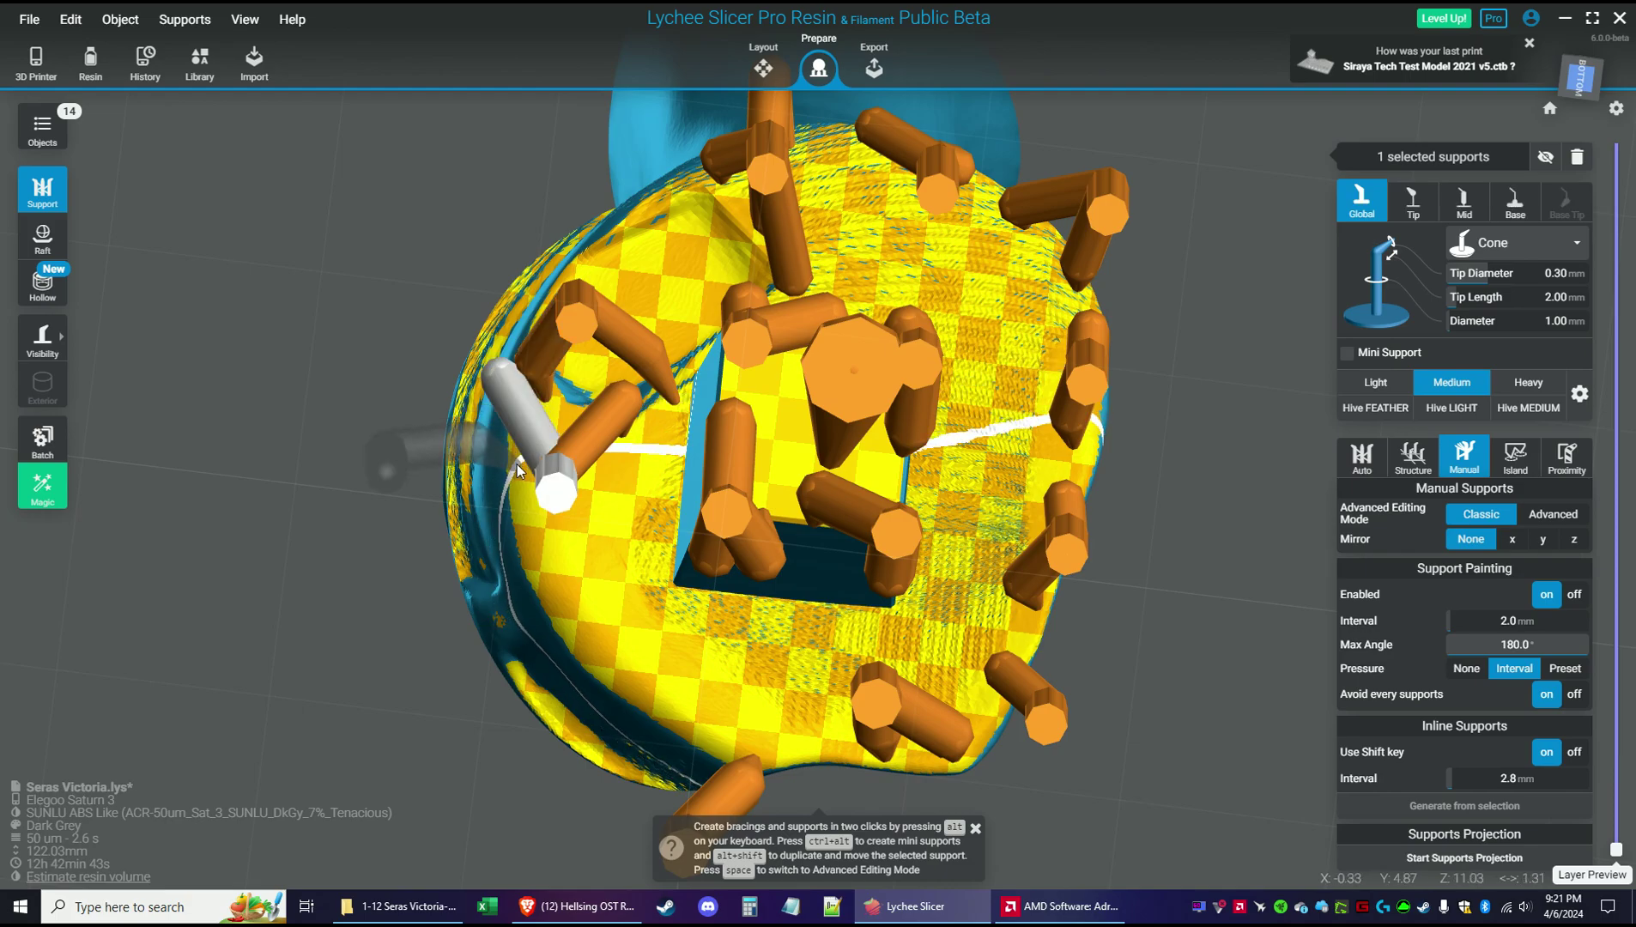
key(h)
mouse_move(544, 576)
mouse_down()
mouse_move(619, 675)
mouse_move(723, 738)
mouse_up()
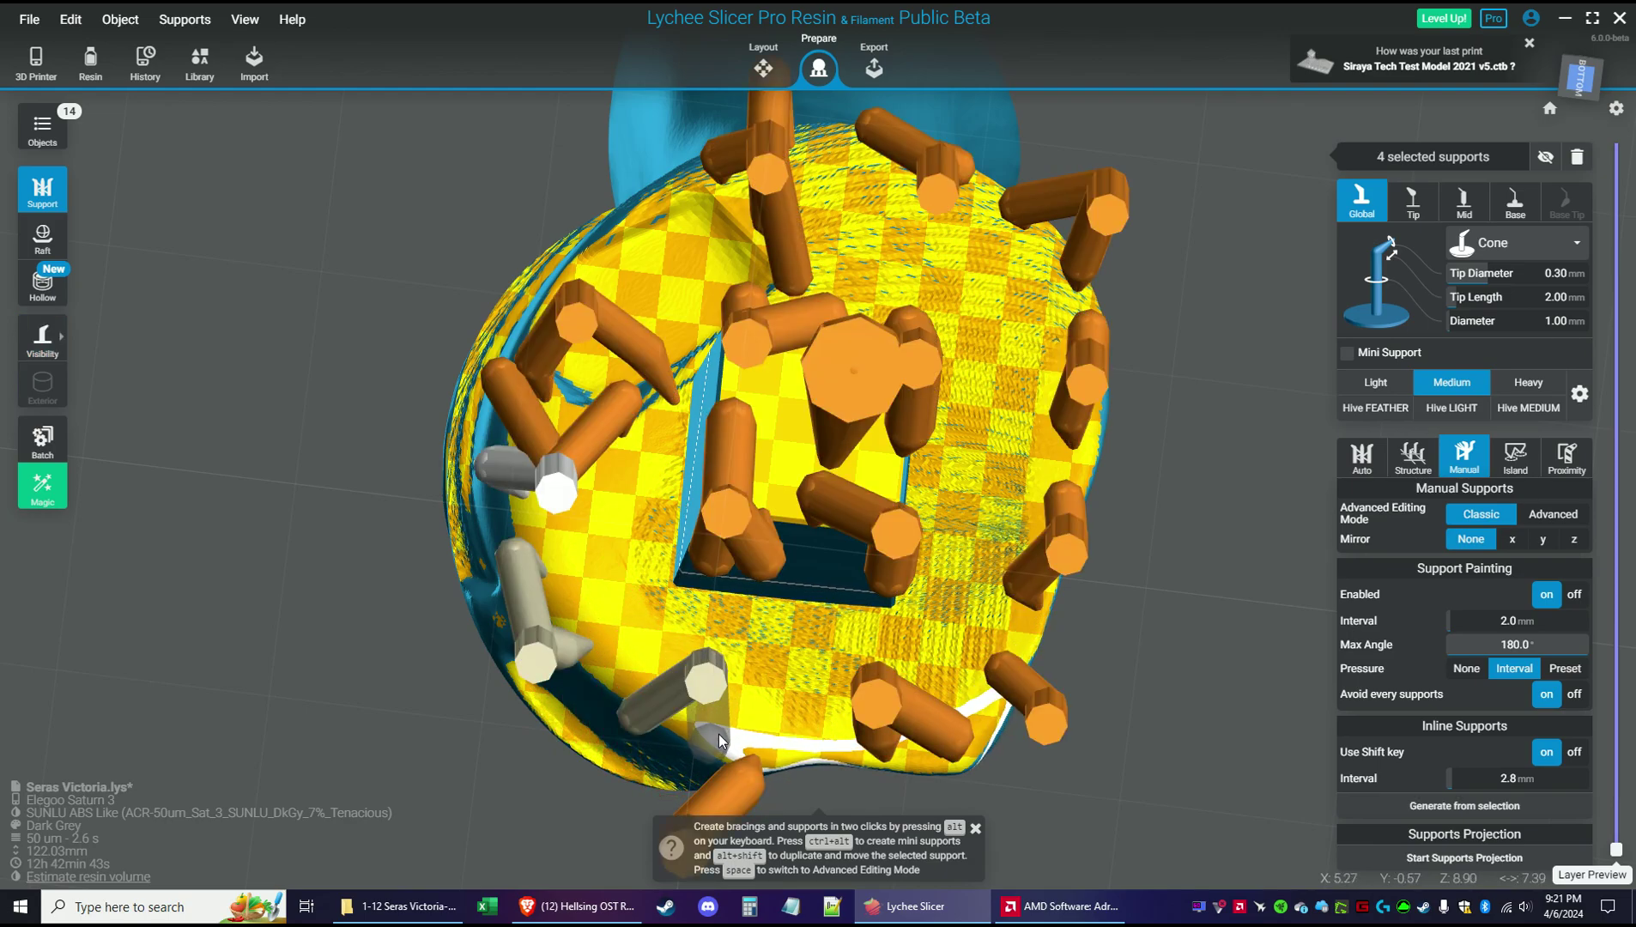
Deselect the supports and make Heavy the preset for new supports
click(716, 740)
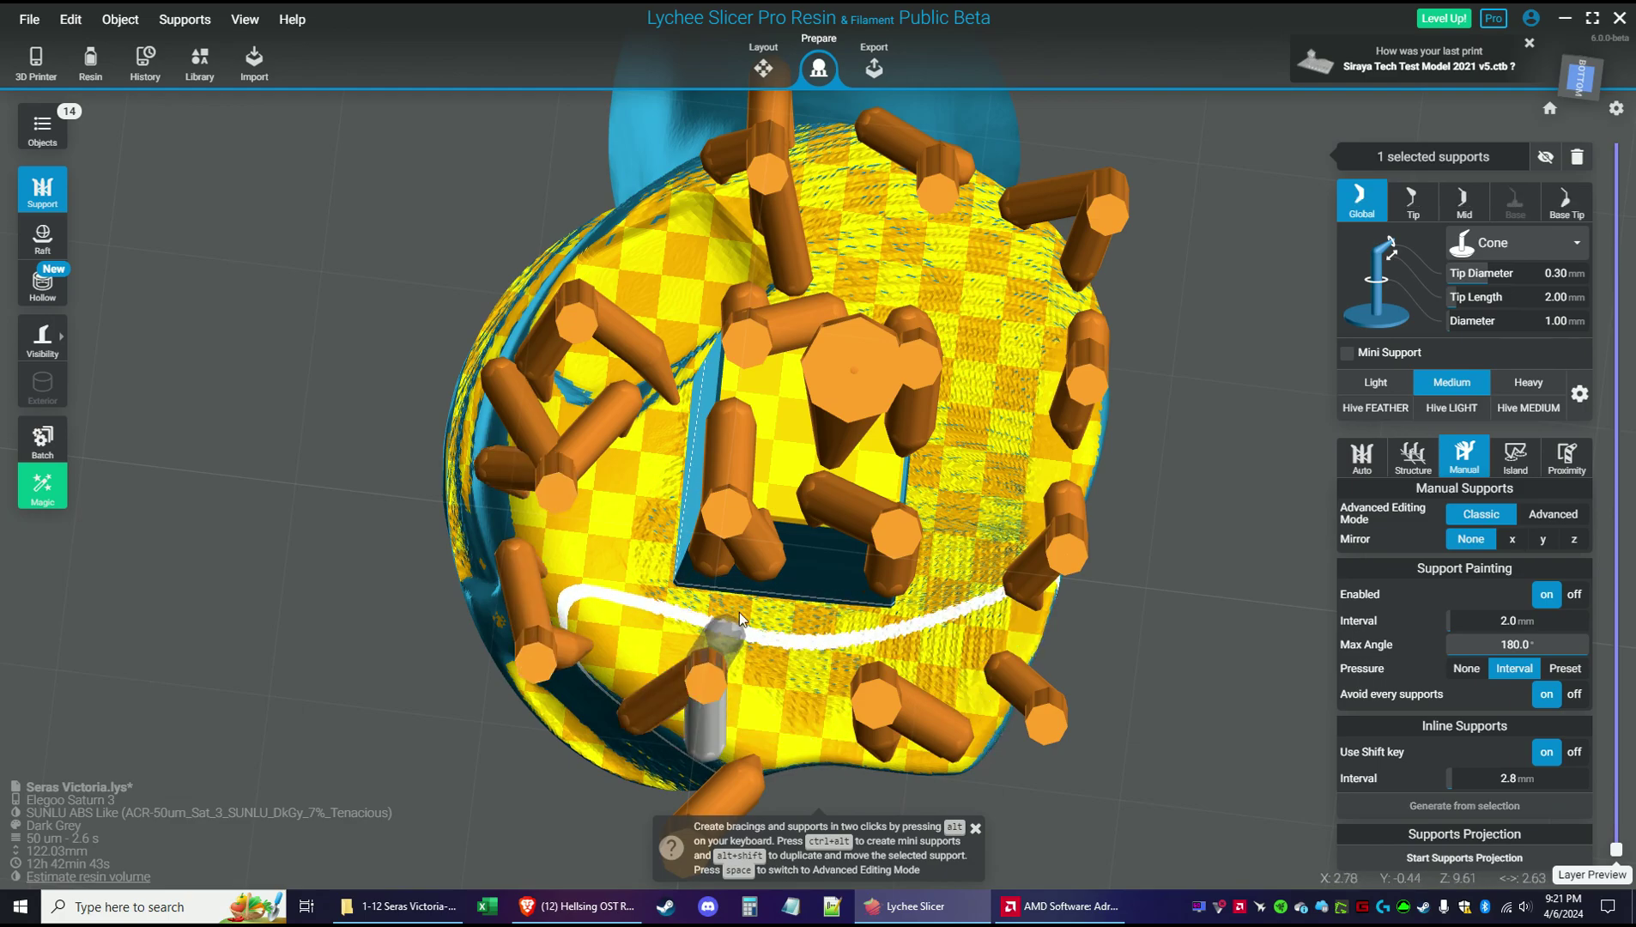
click(1326, 422)
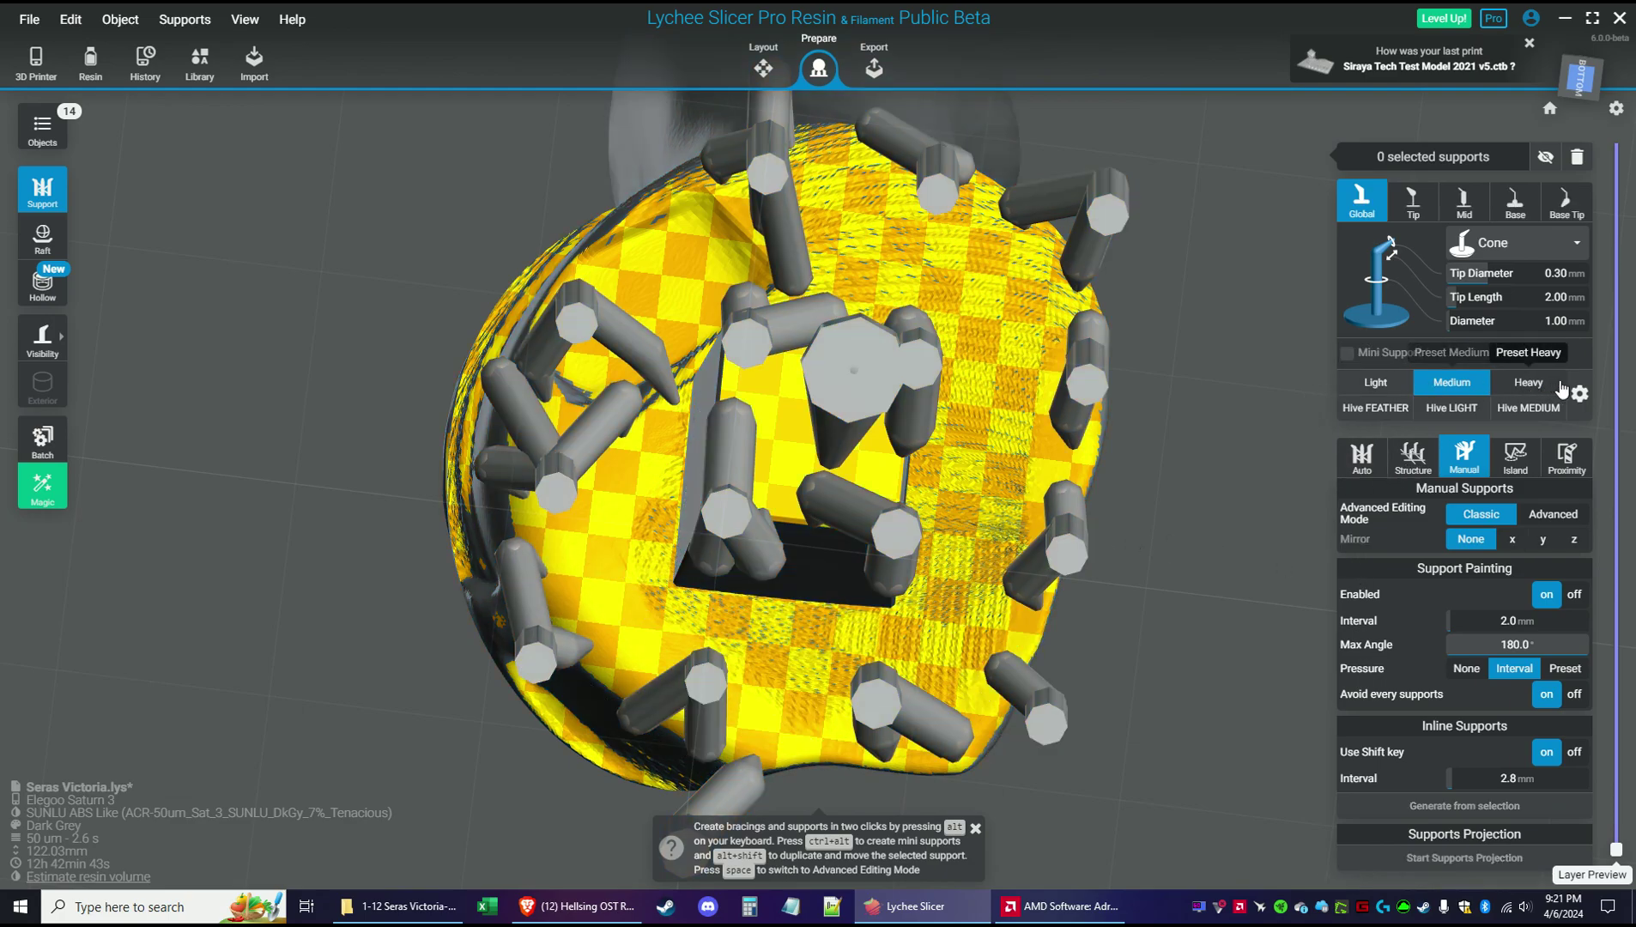
click(1524, 387)
mouse_move(74, 339)
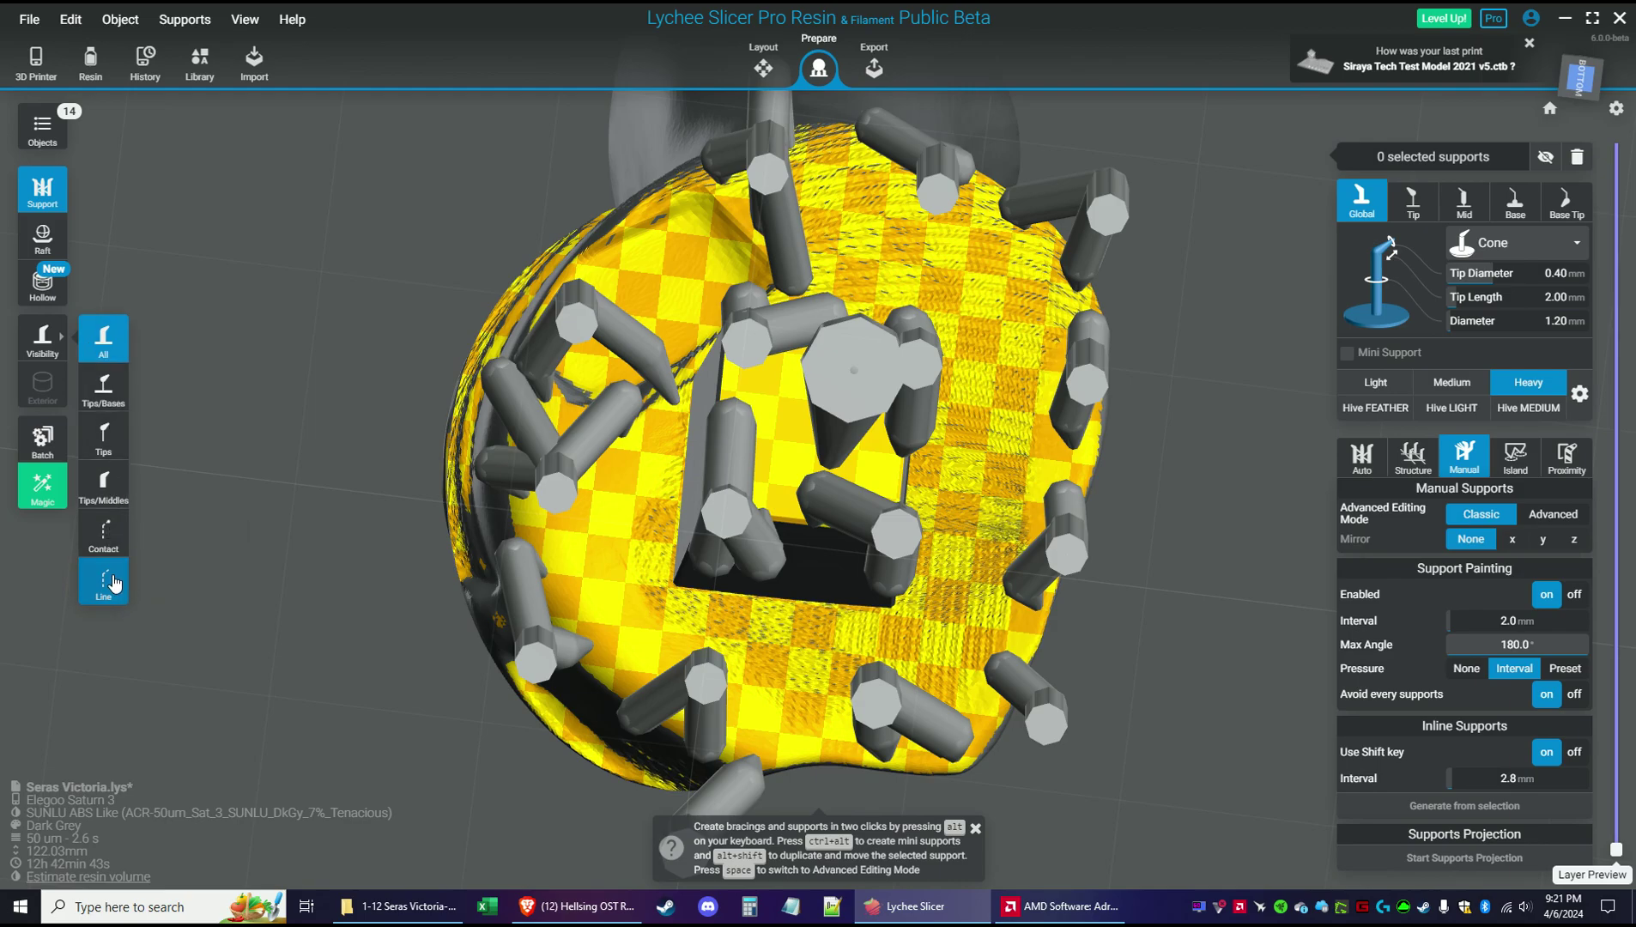
Show supports as contact points and add heavy supports along the inner ring's left, bottom and right
click(106, 534)
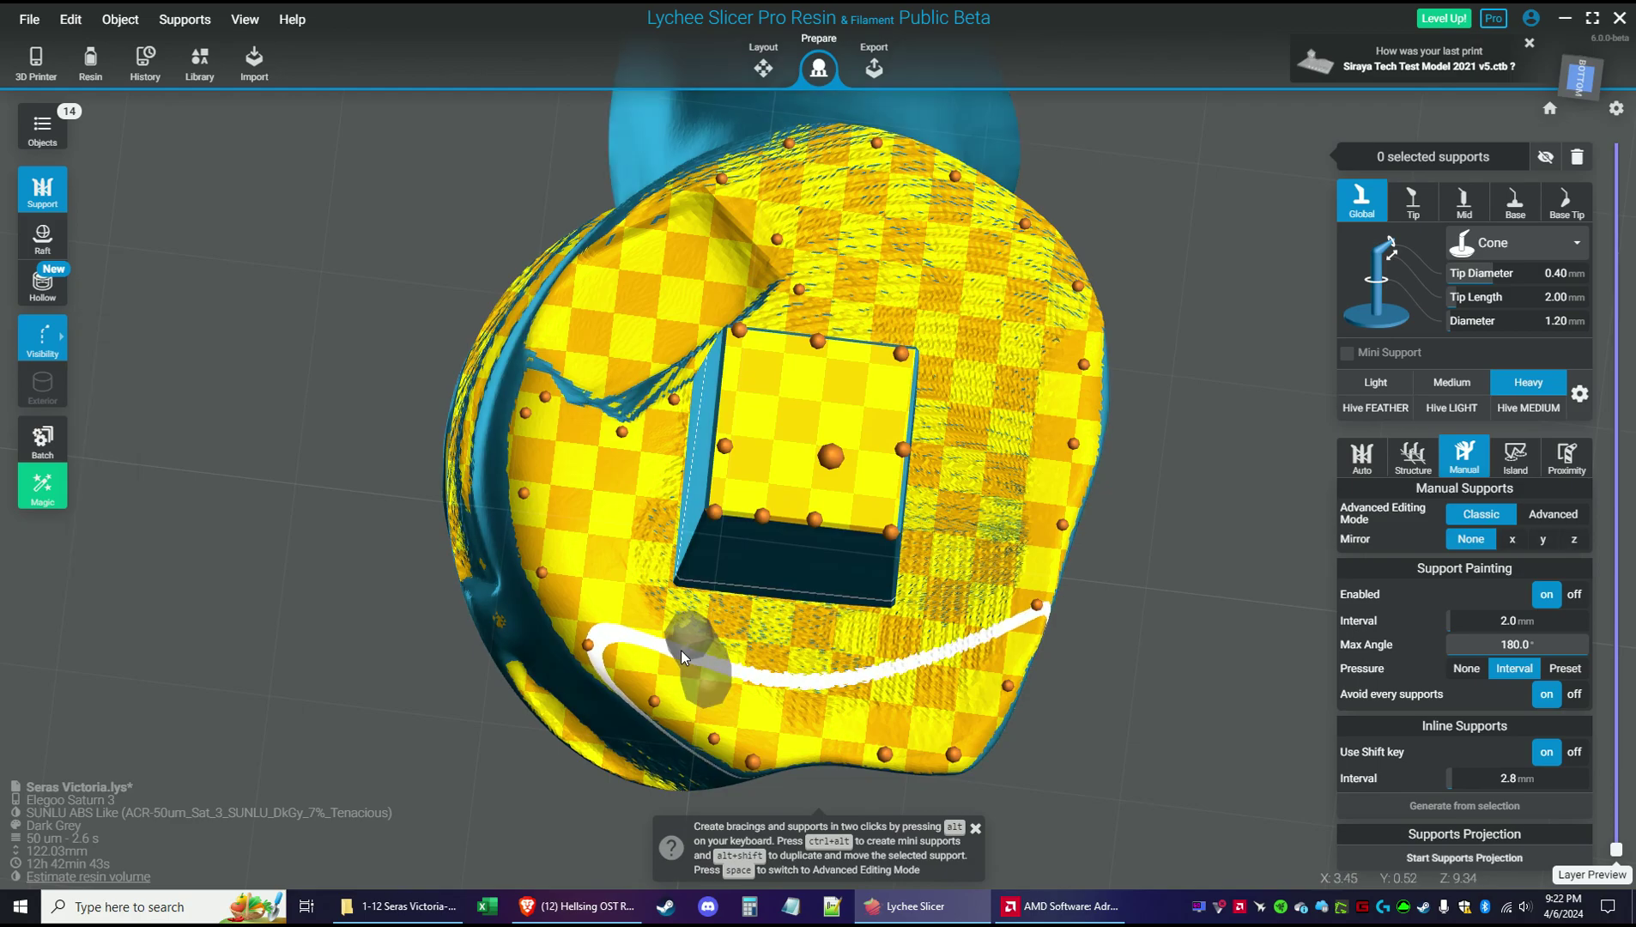
drag(670, 643, 678, 650)
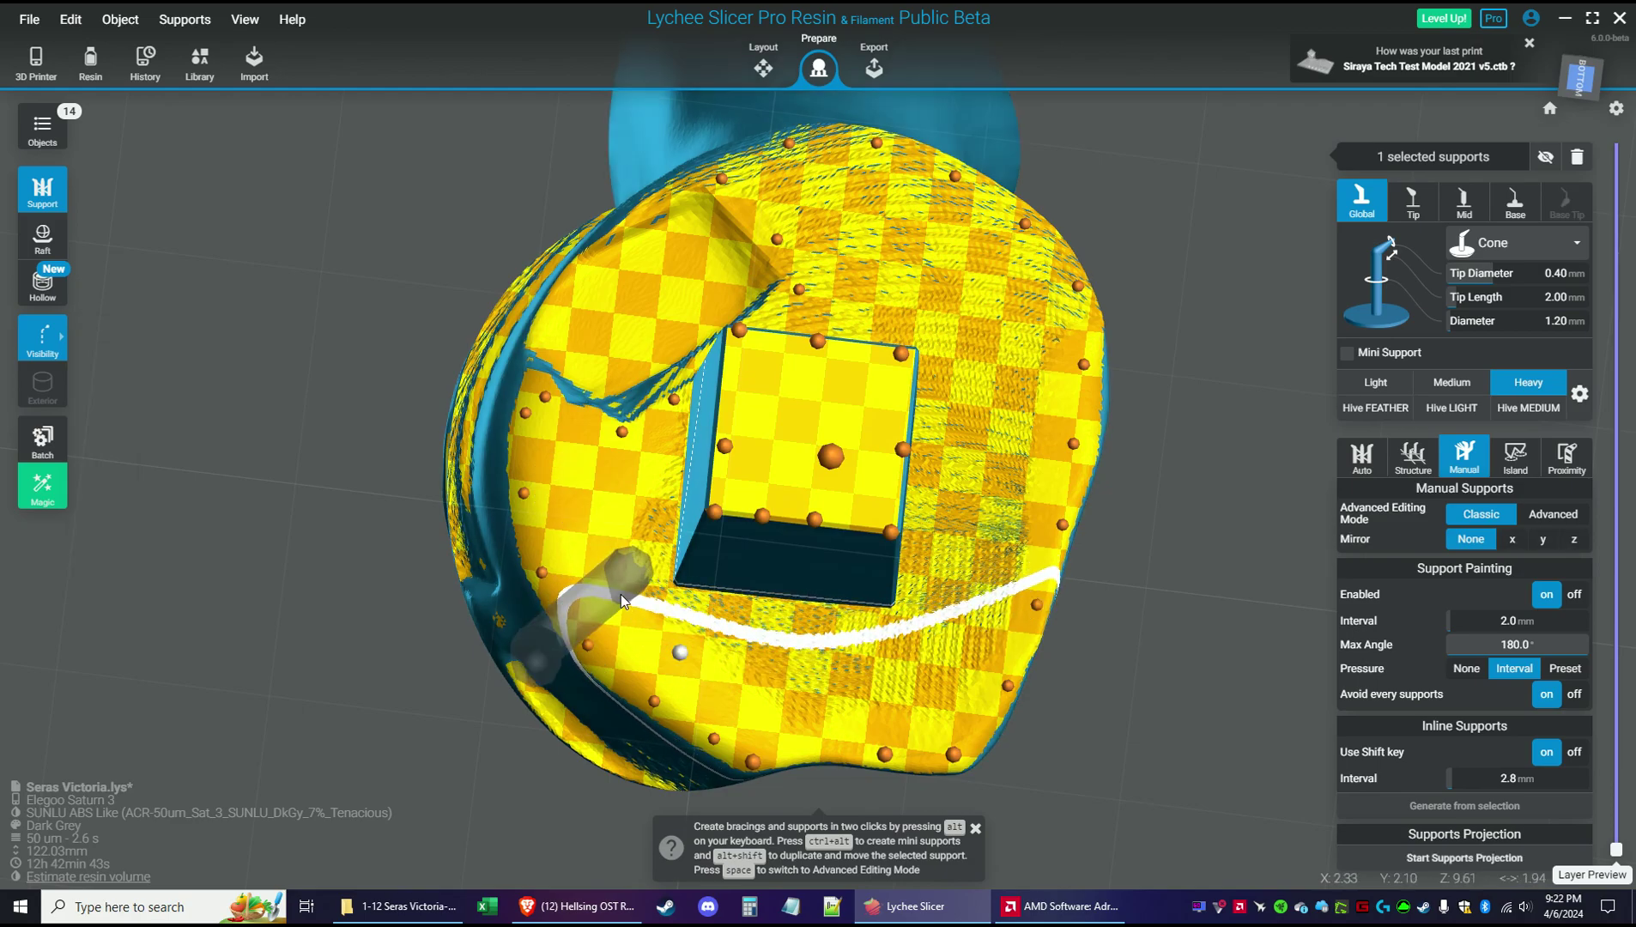
click(620, 595)
click(588, 490)
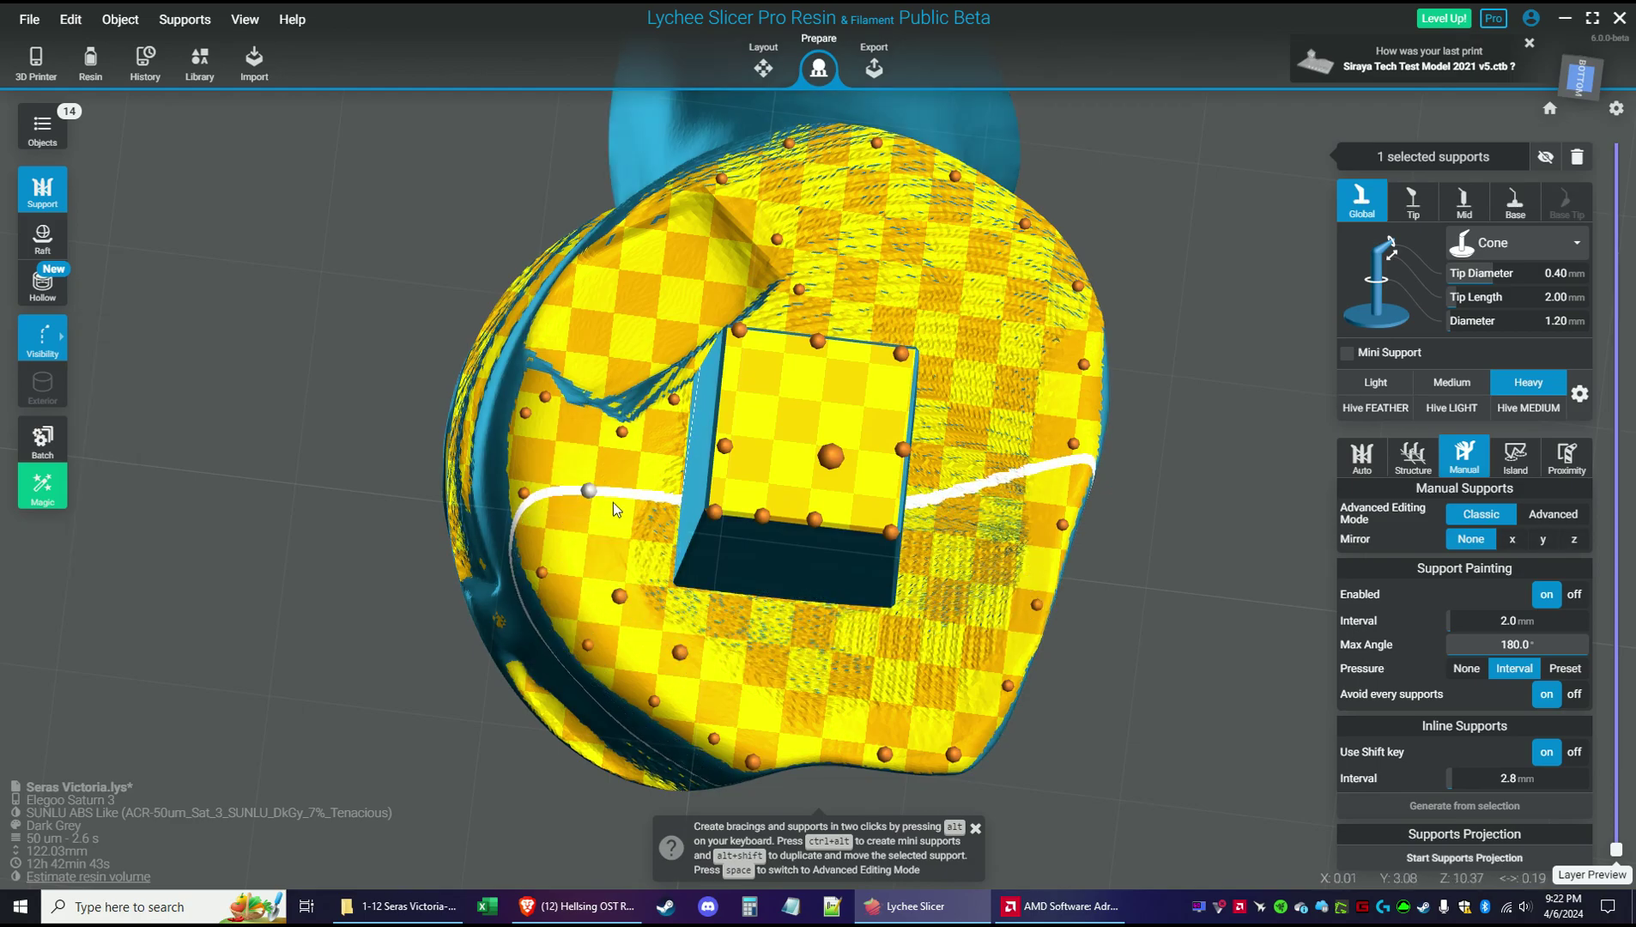
click(809, 655)
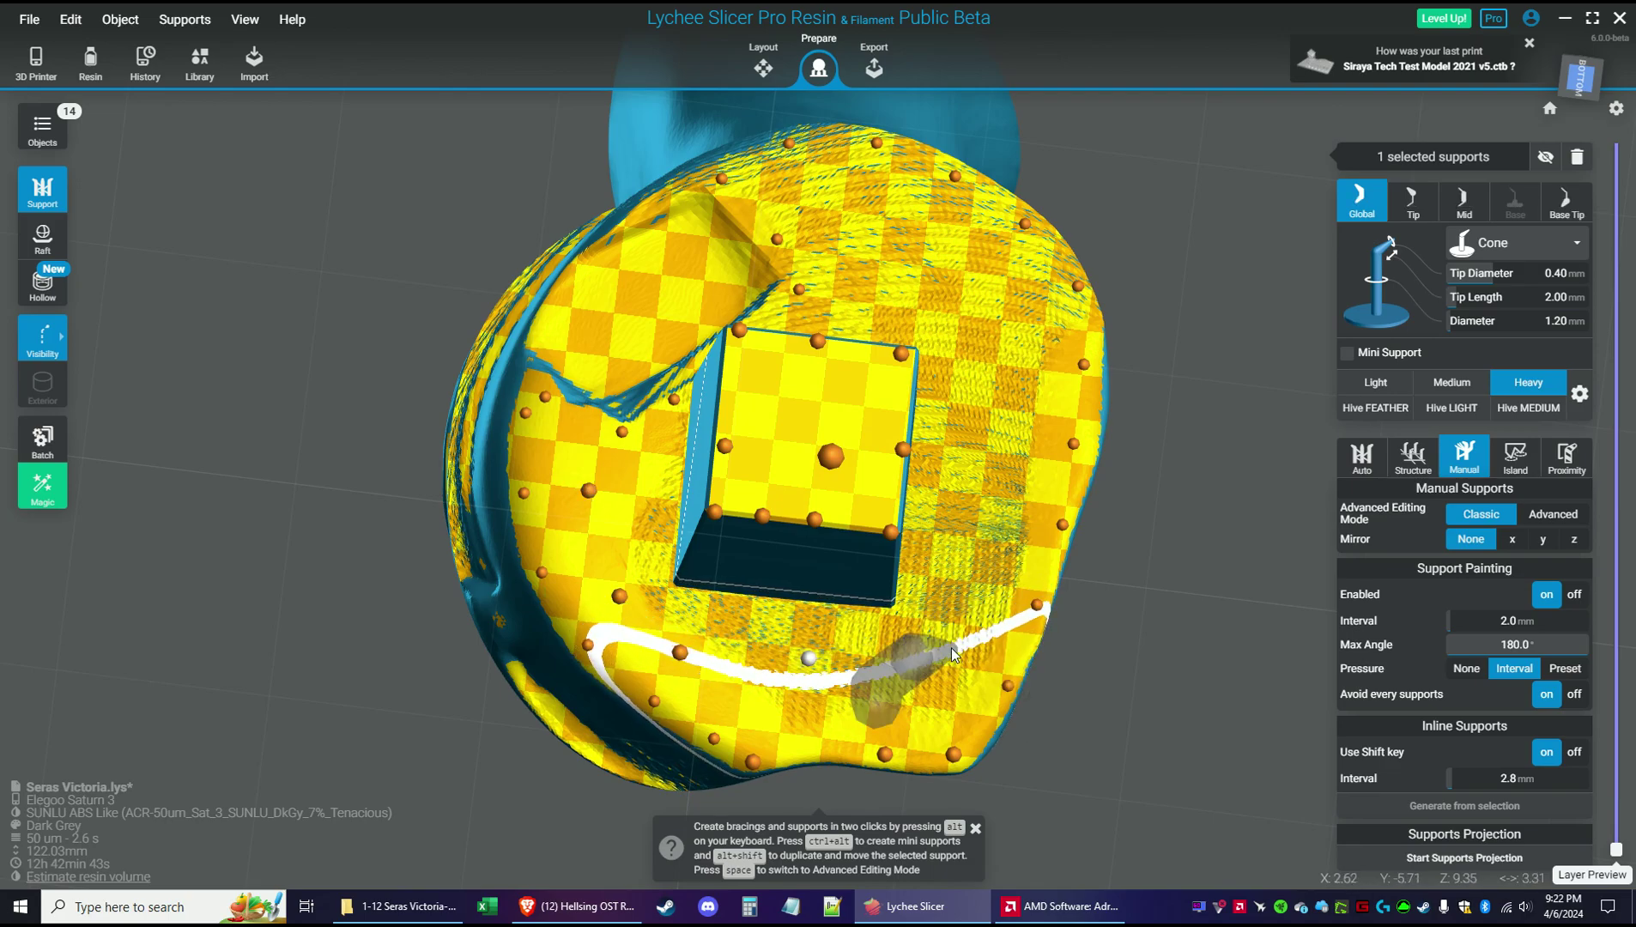
click(950, 652)
click(991, 581)
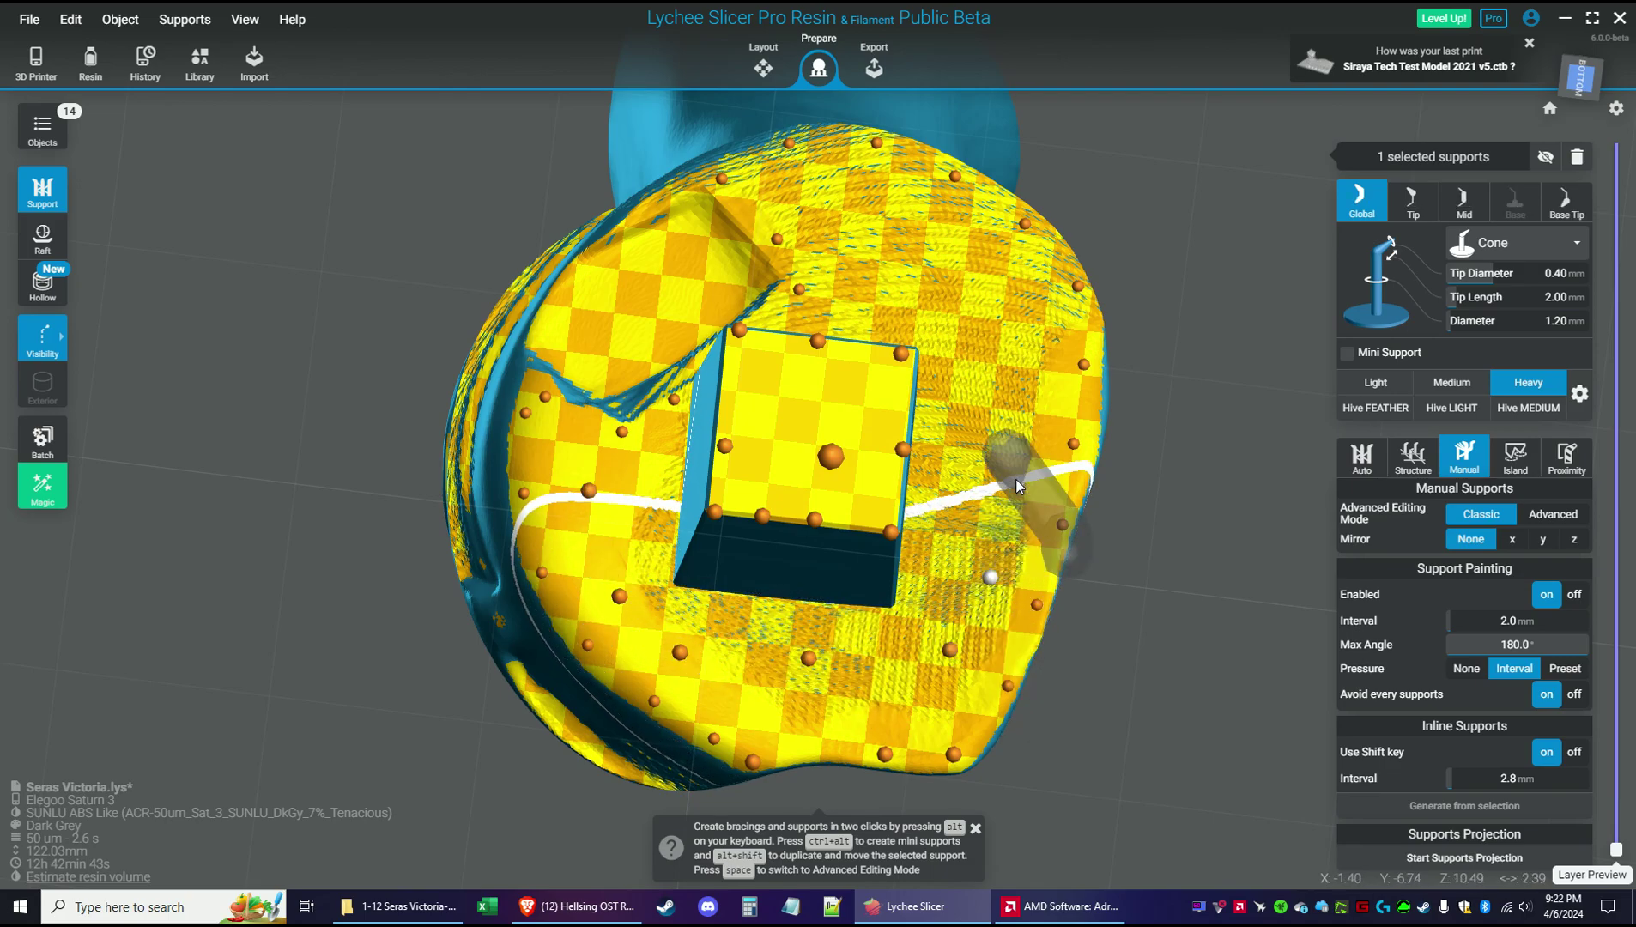
click(1014, 479)
Complete the inner heavy-support ring across the upper right, top and left, then deselect
click(1029, 387)
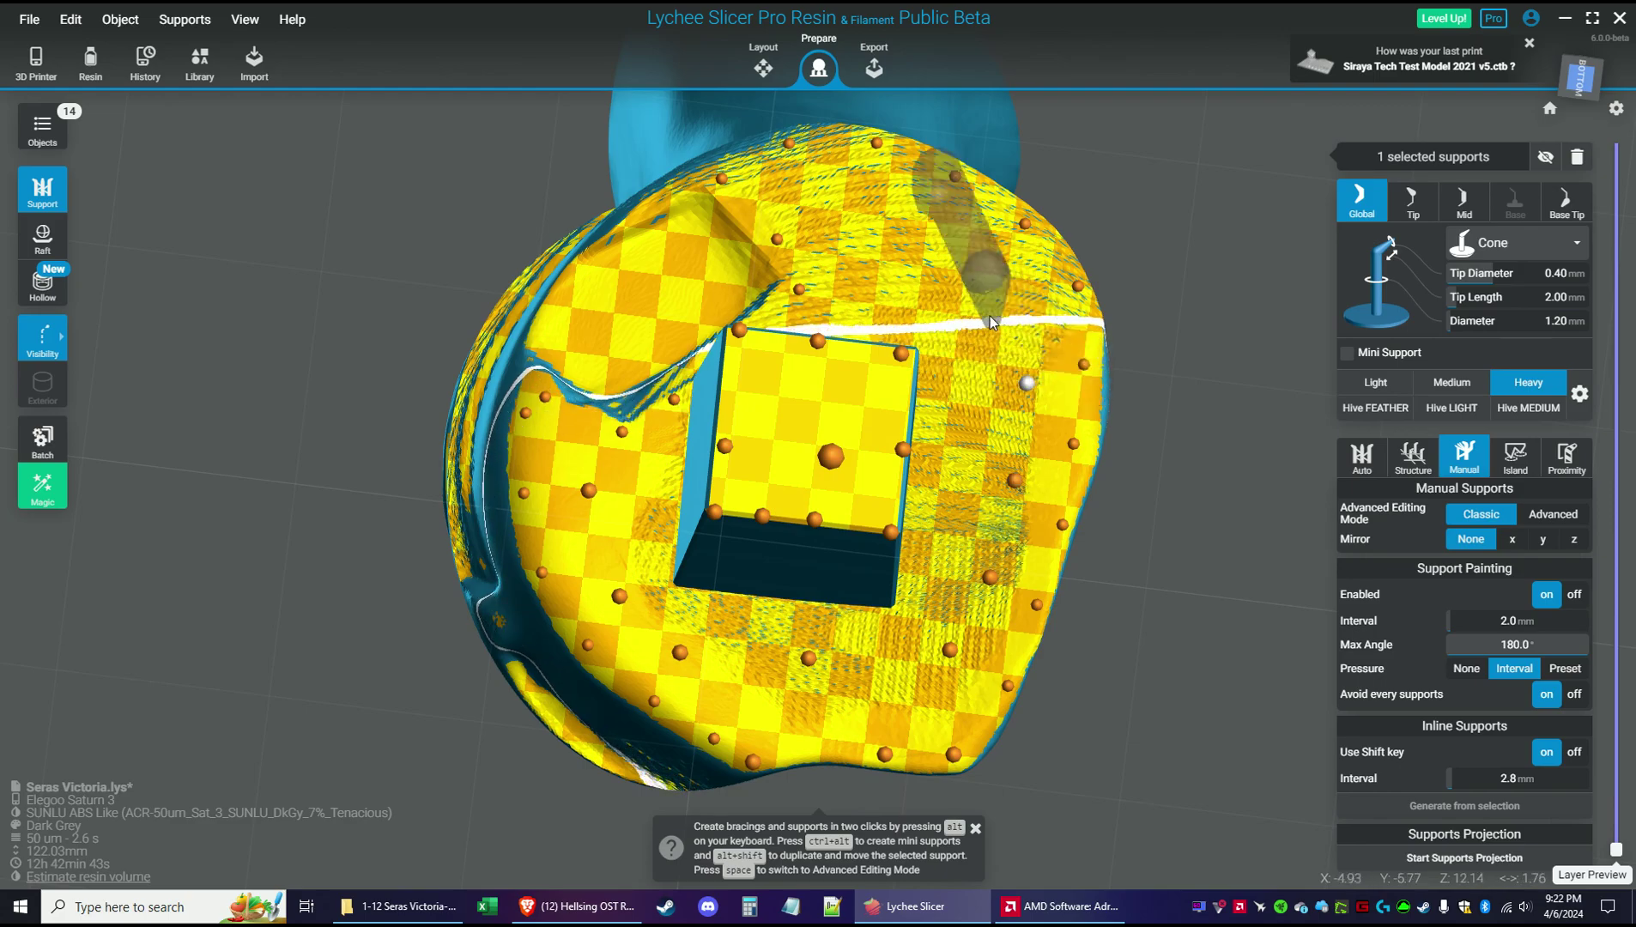
click(992, 301)
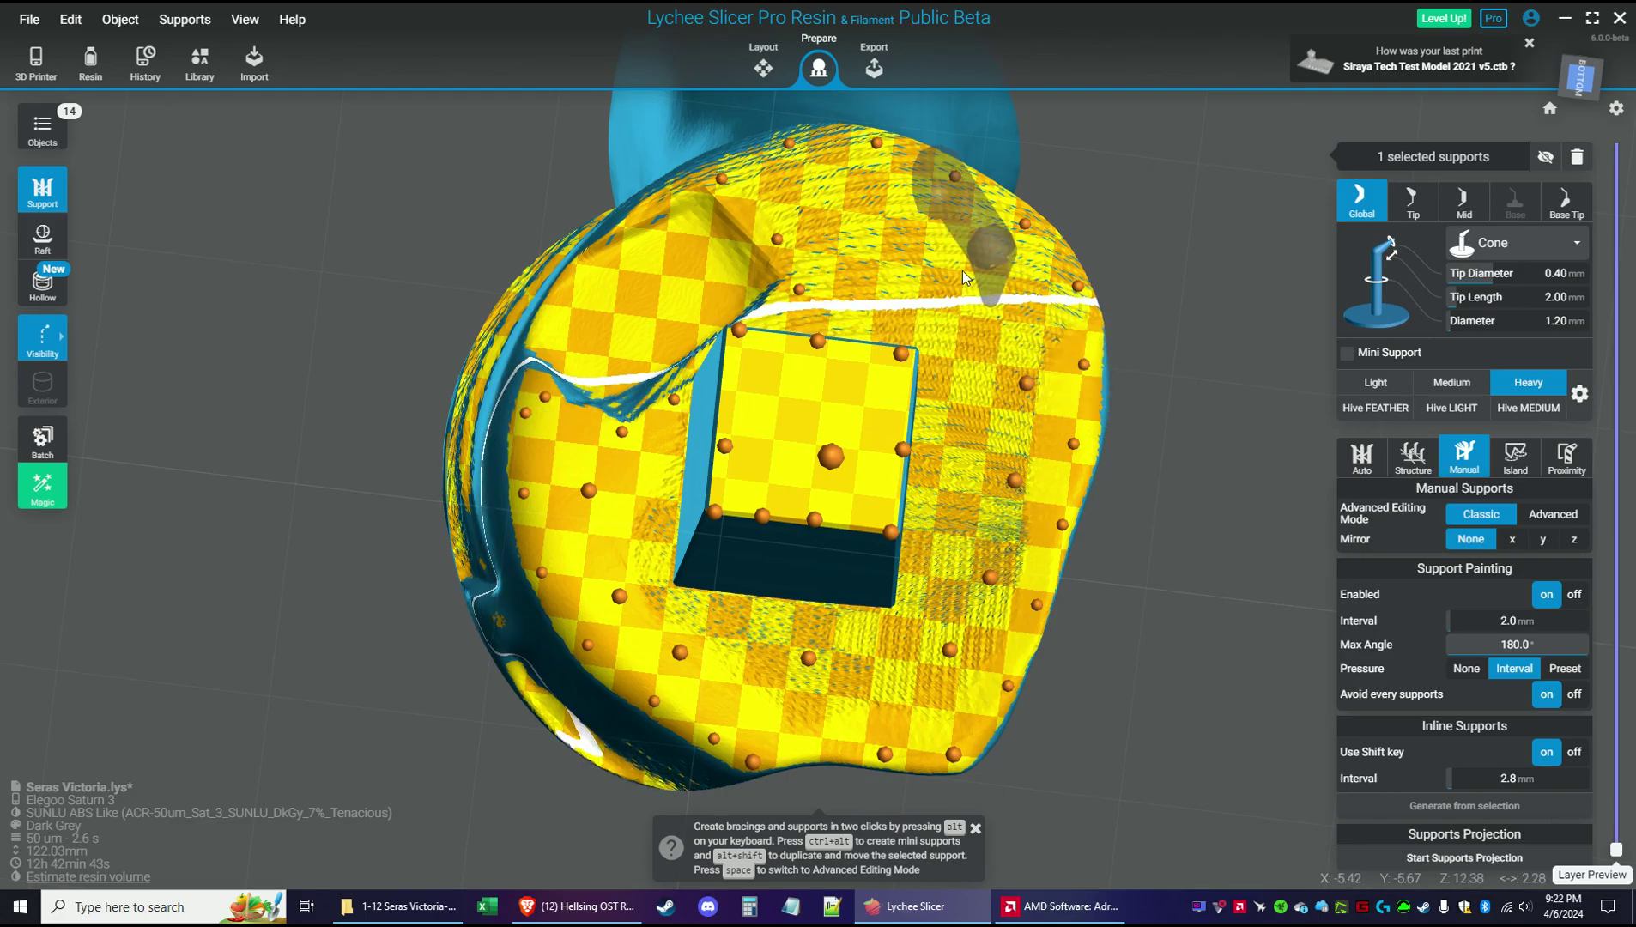
click(889, 232)
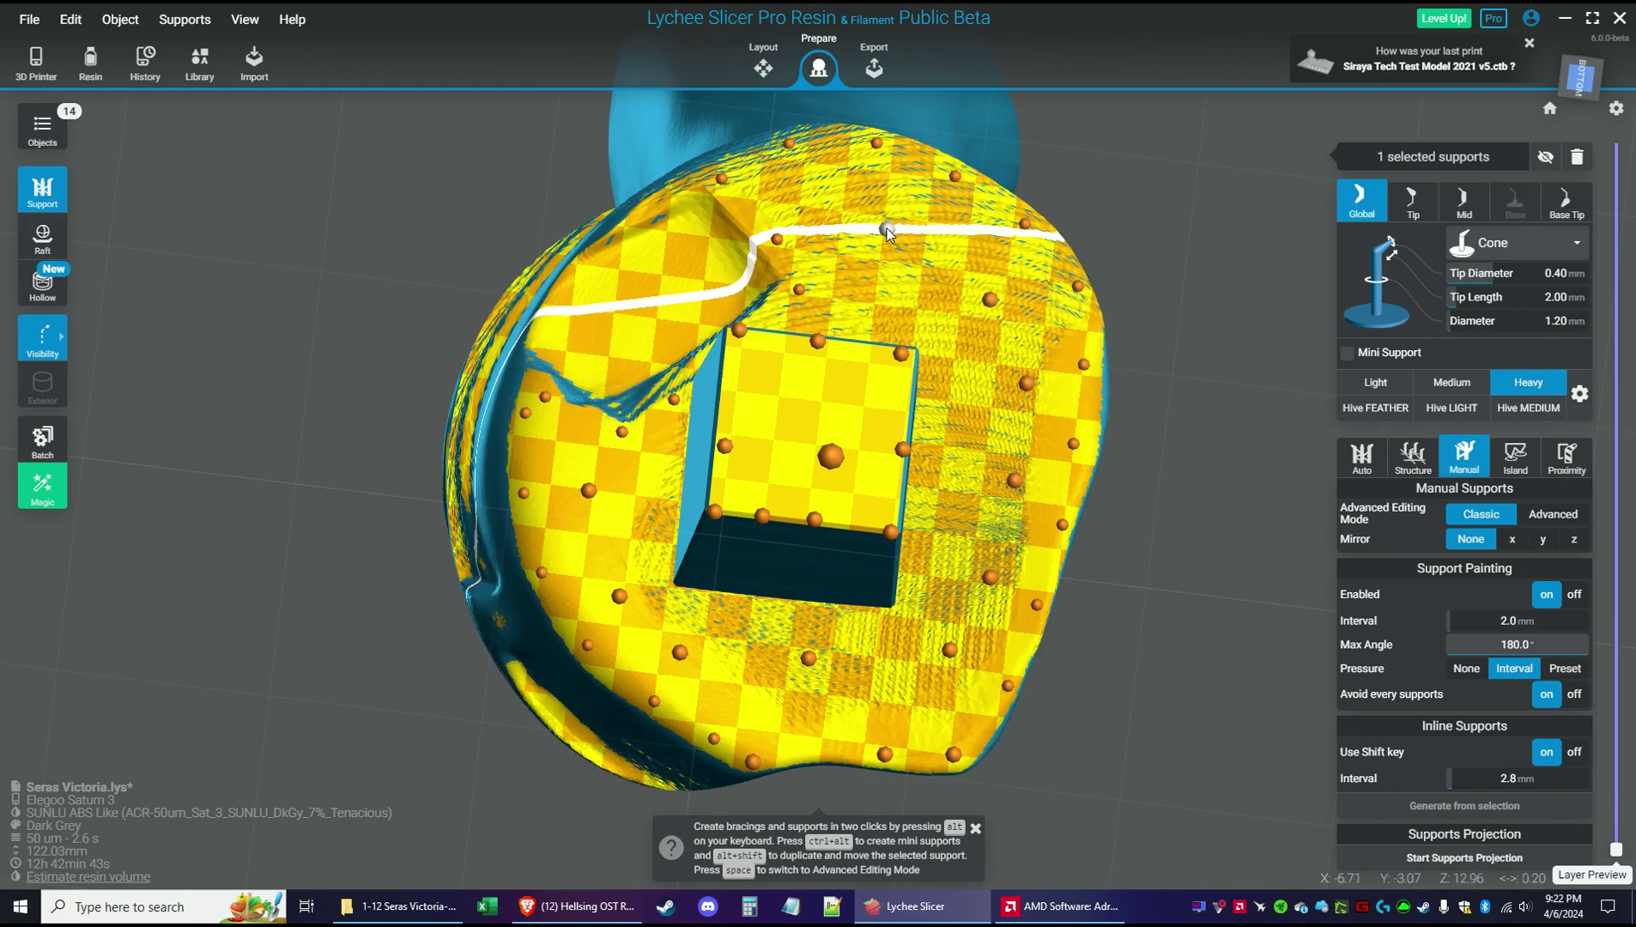
click(684, 222)
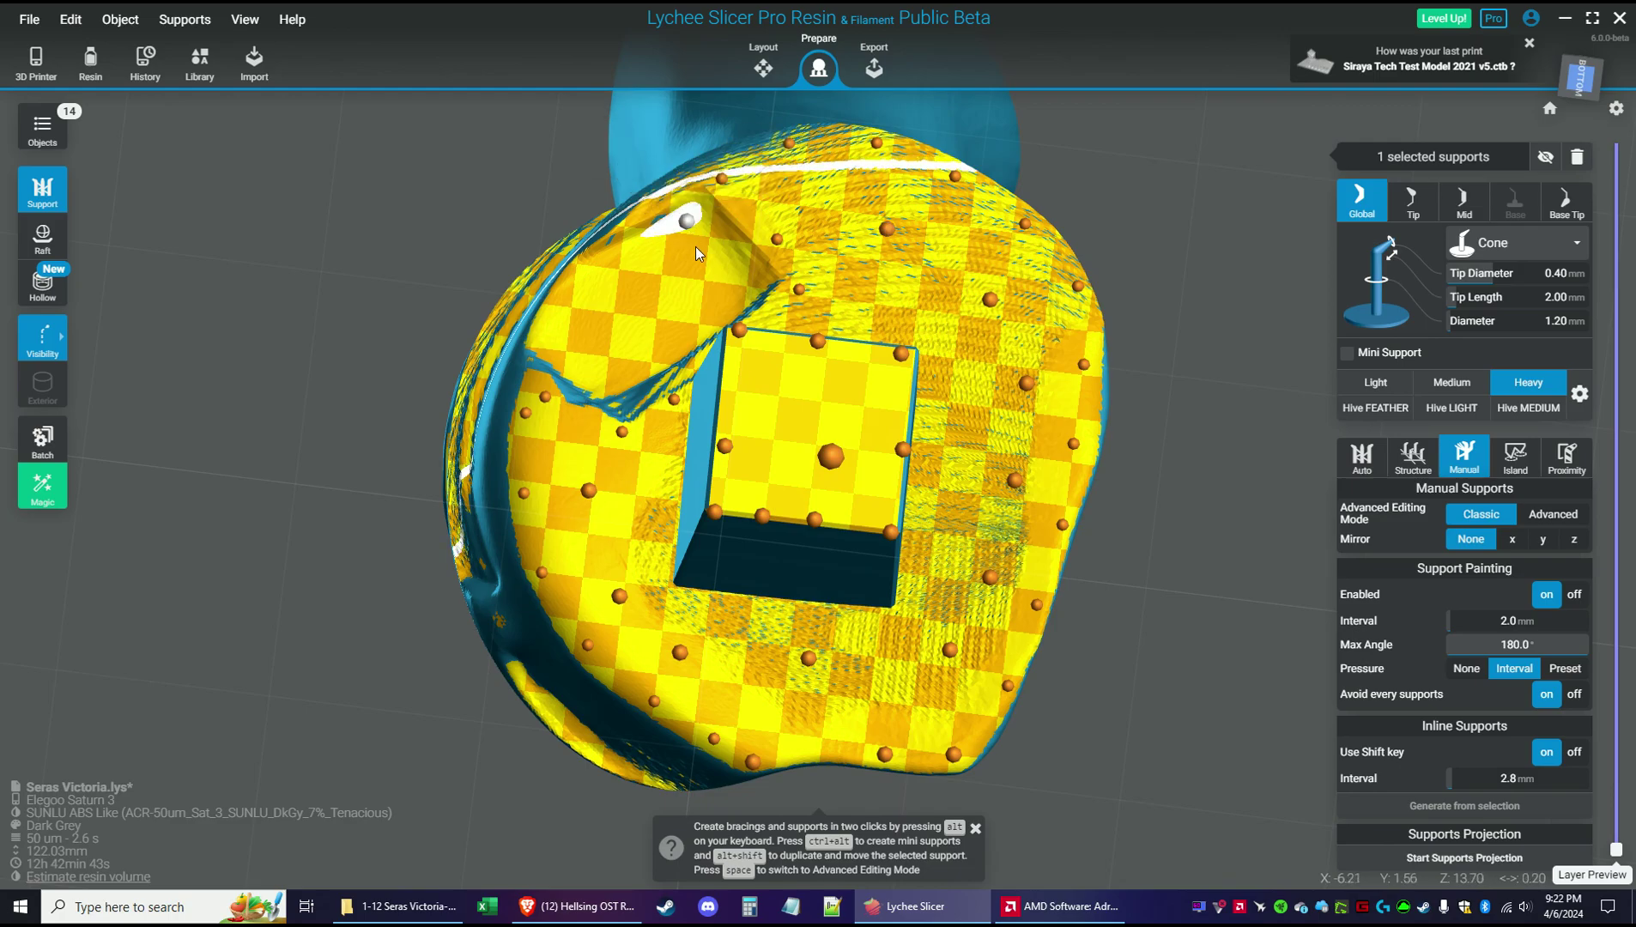
click(722, 290)
click(610, 373)
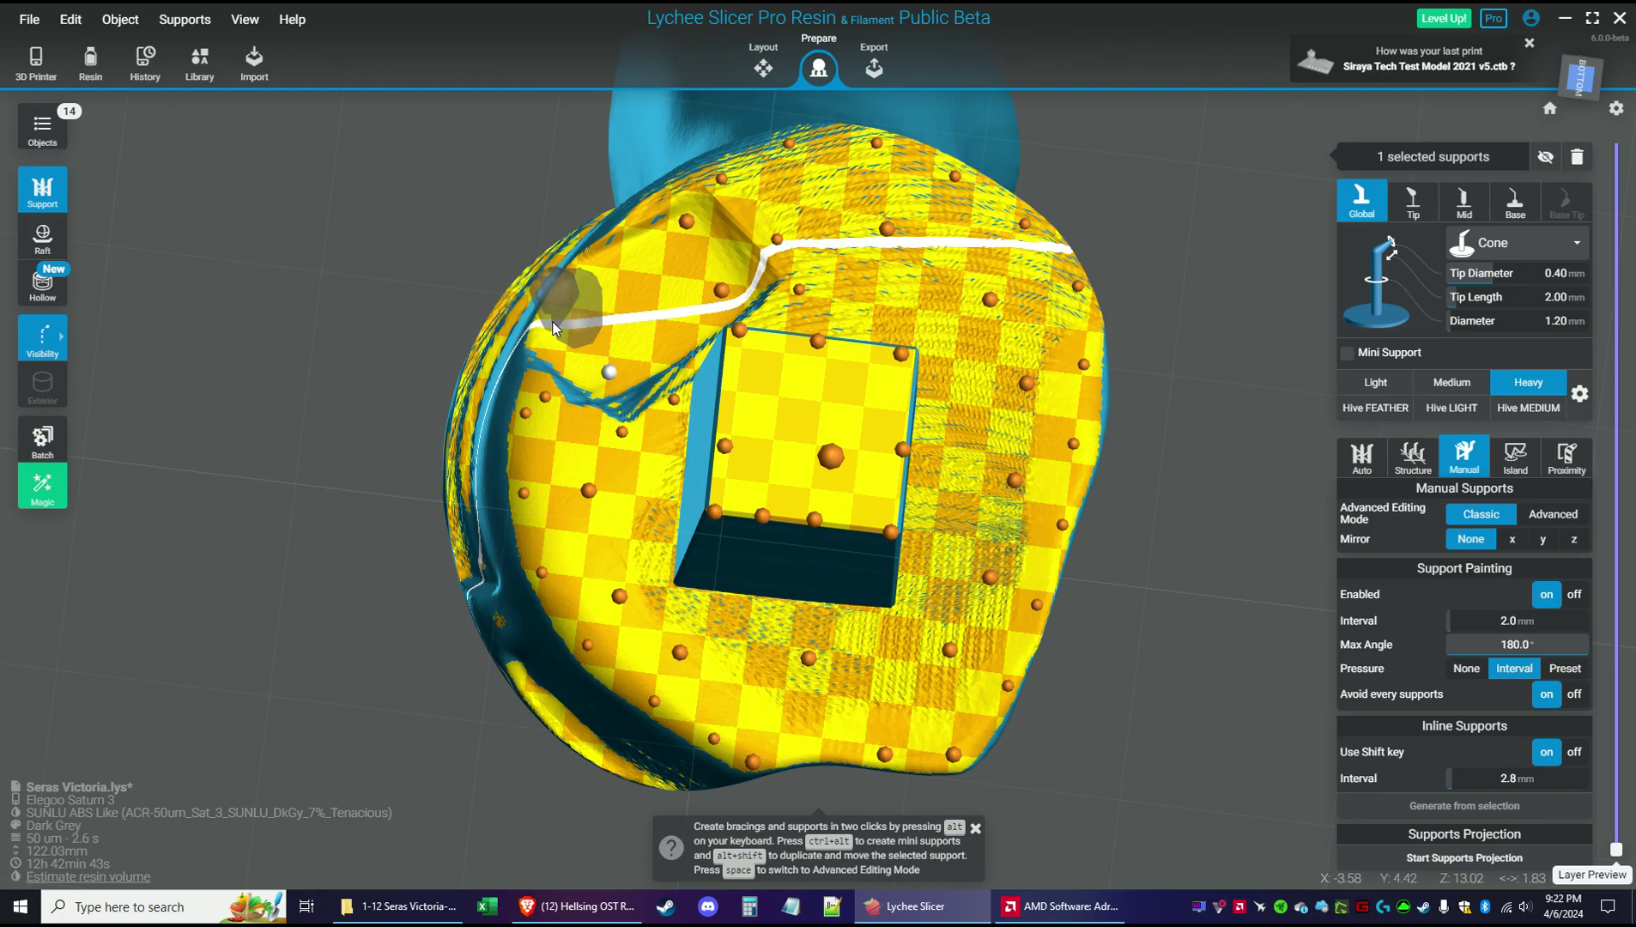
drag(1188, 327, 1234, 394)
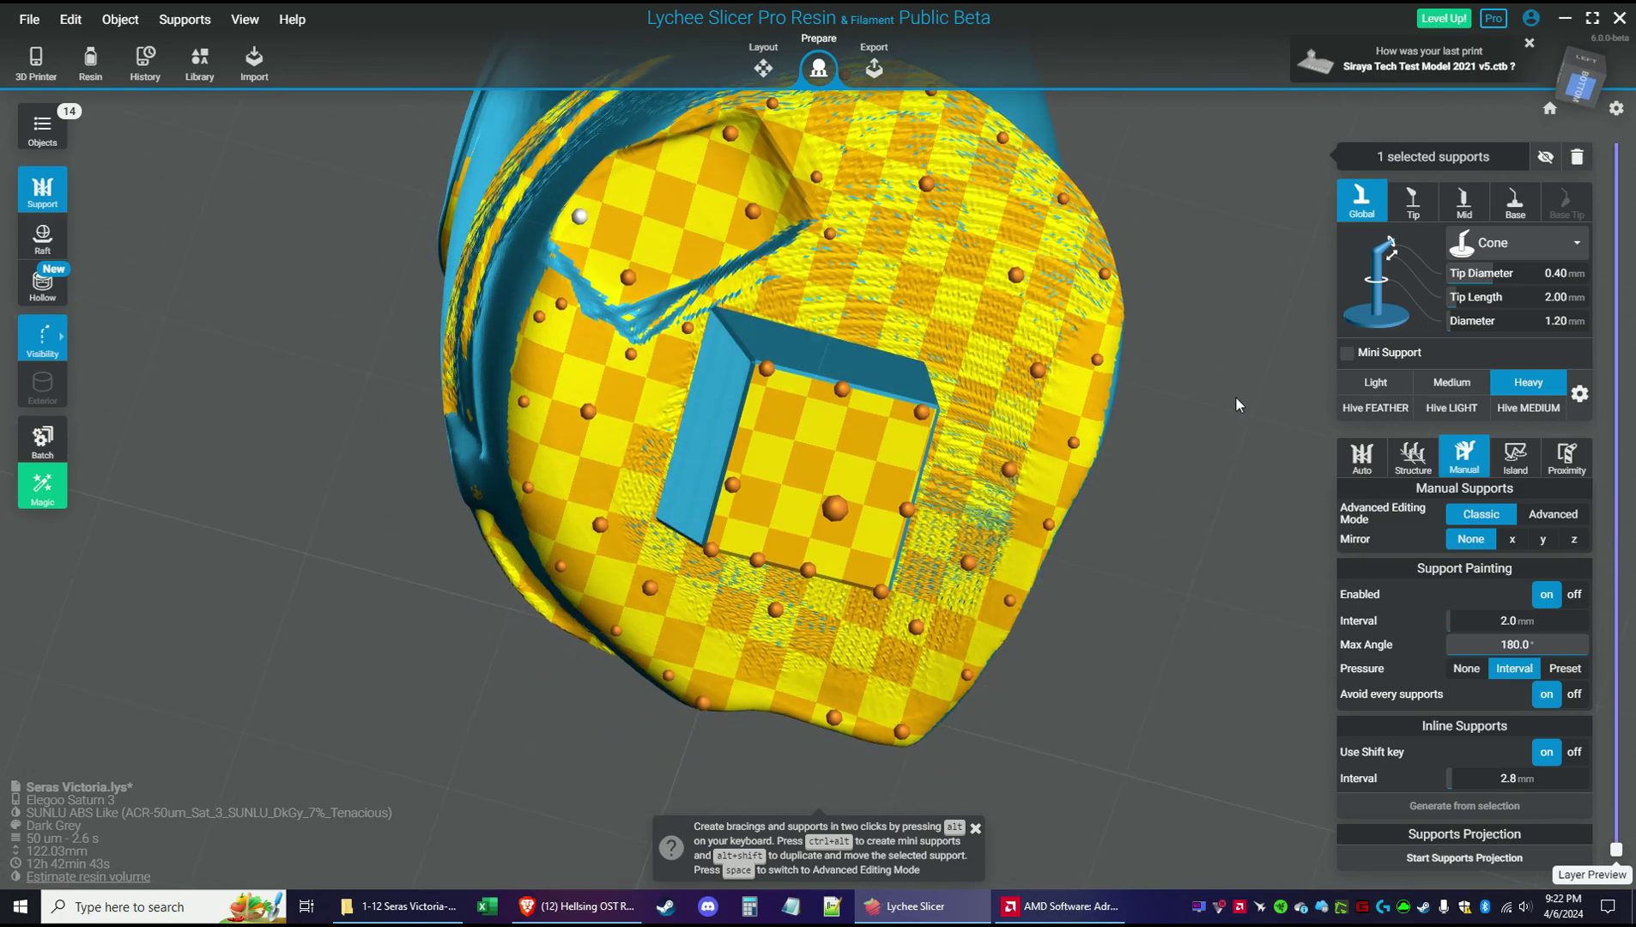
click(1235, 400)
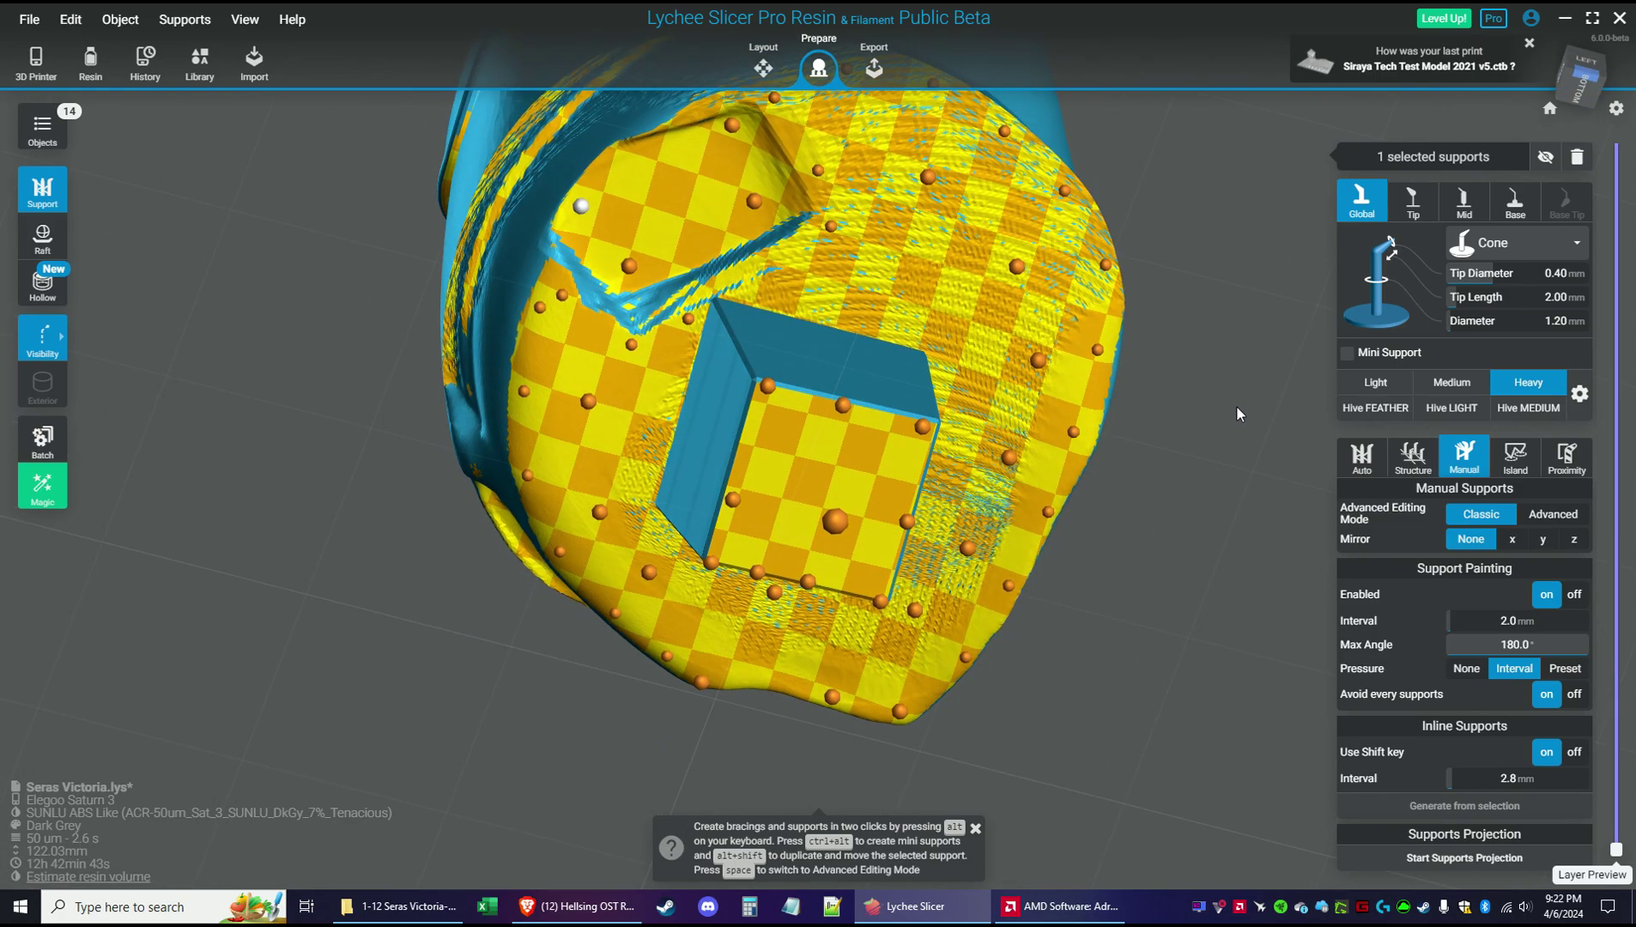
Switch to the Light preset and place three light supports along the left rim edge
click(1440, 384)
drag(1259, 301, 1264, 432)
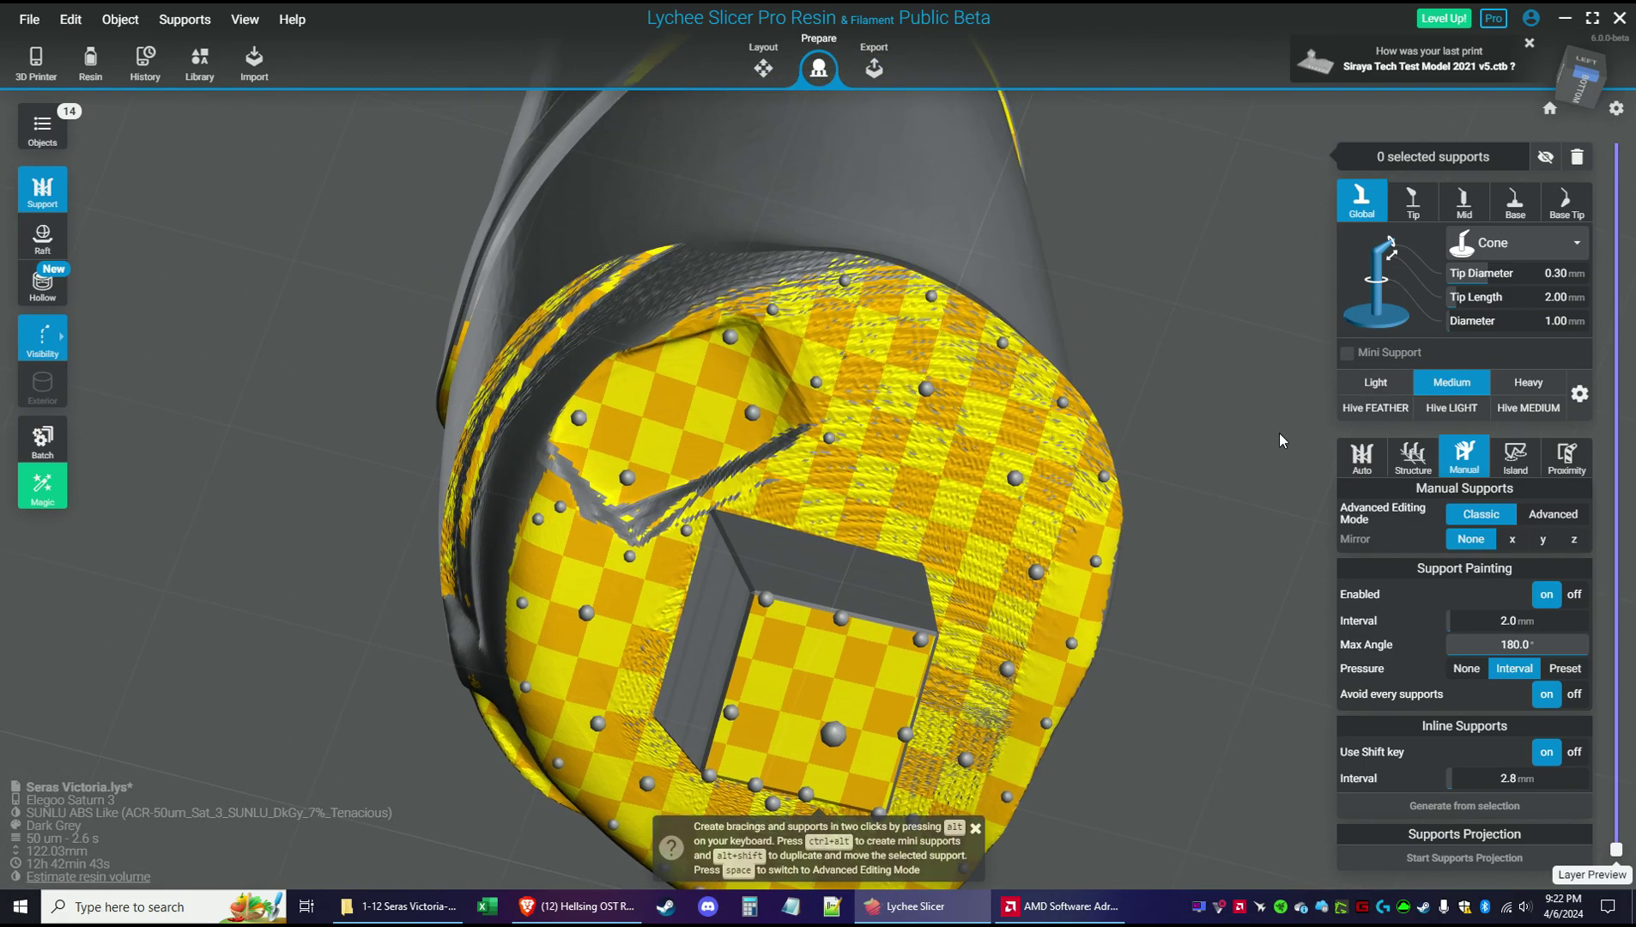
click(1375, 382)
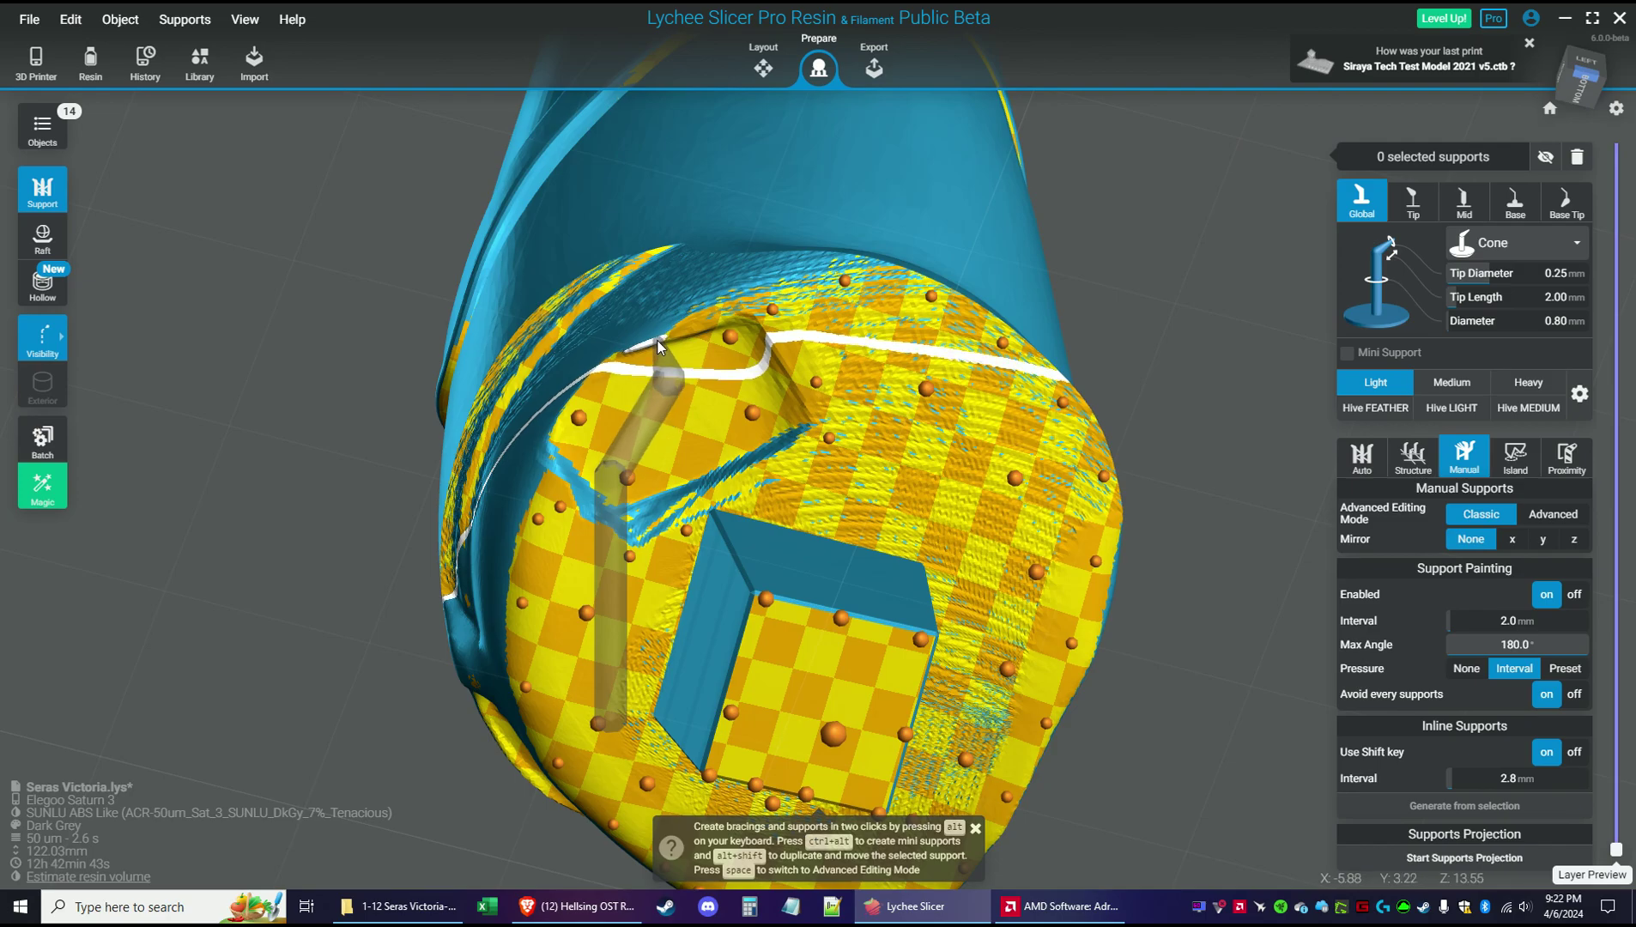
click(658, 341)
click(683, 323)
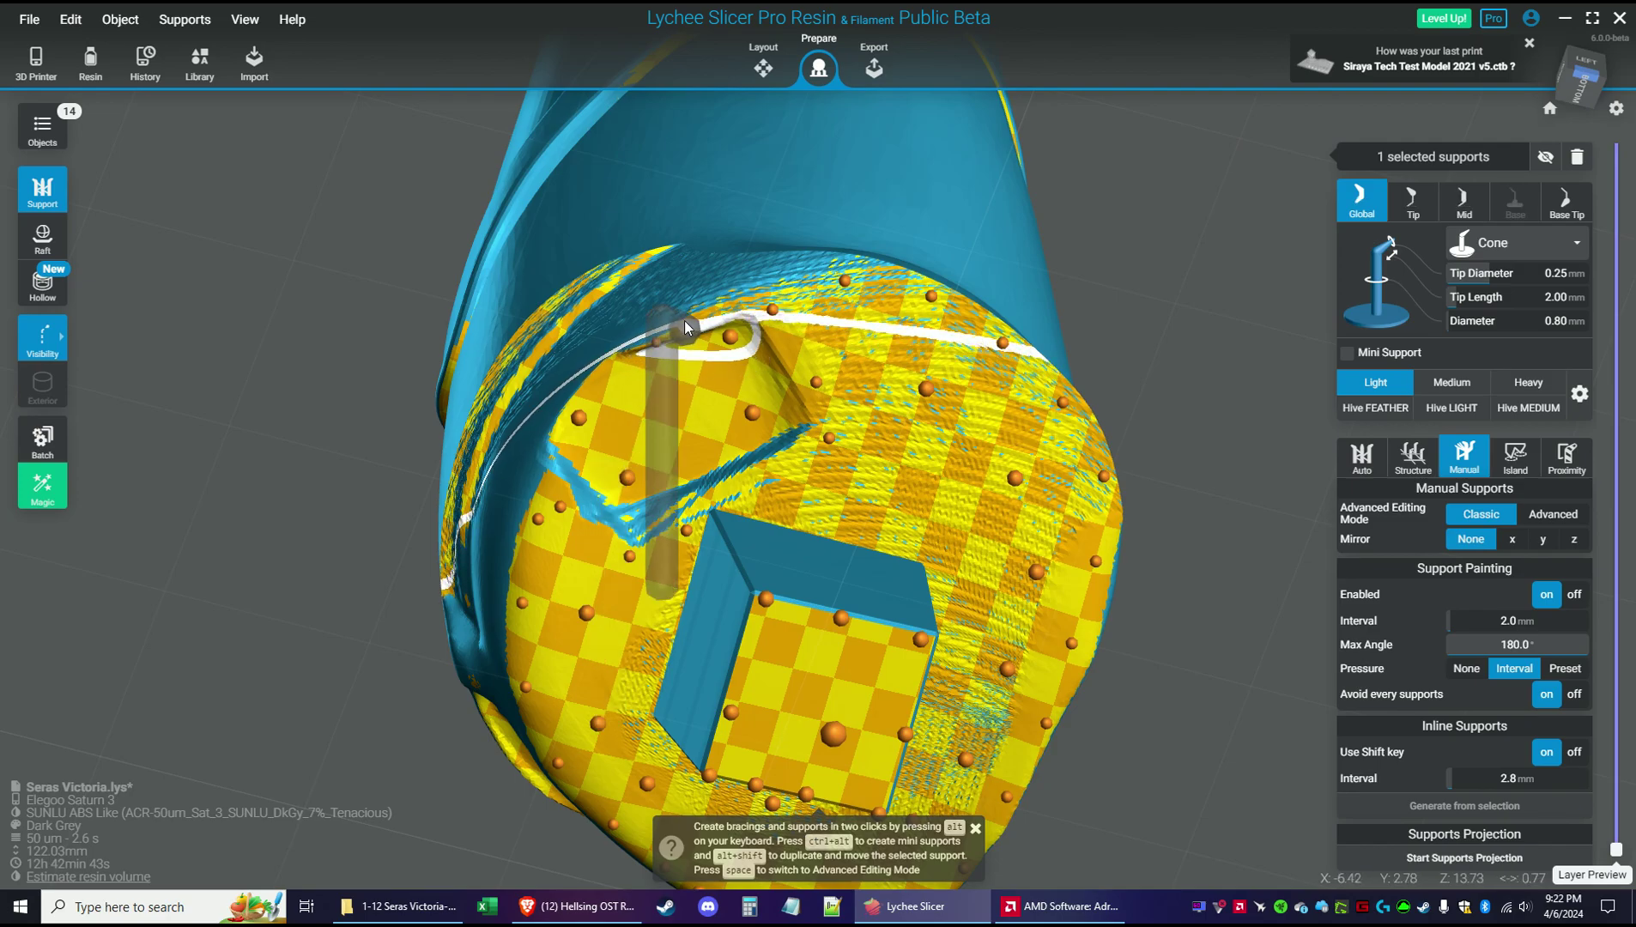
click(732, 313)
Add three more light supports along the top rim of the bottom face
right_drag(875, 243, 1343, 432)
right_drag(1186, 418, 1187, 621)
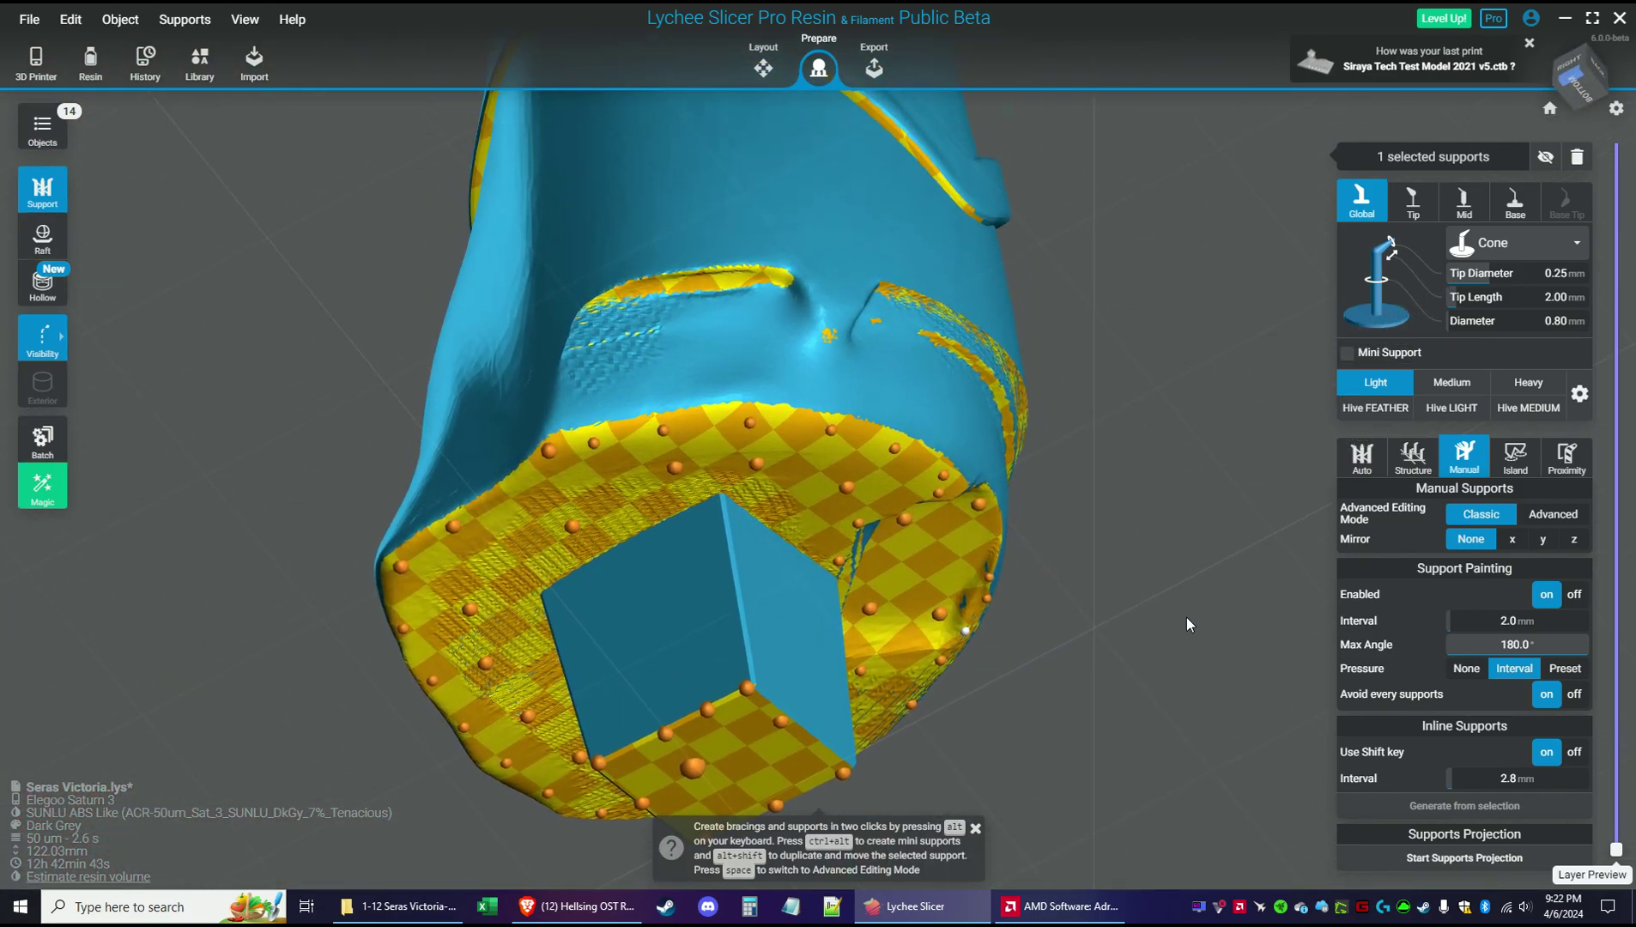
right_drag(761, 280, 790, 178)
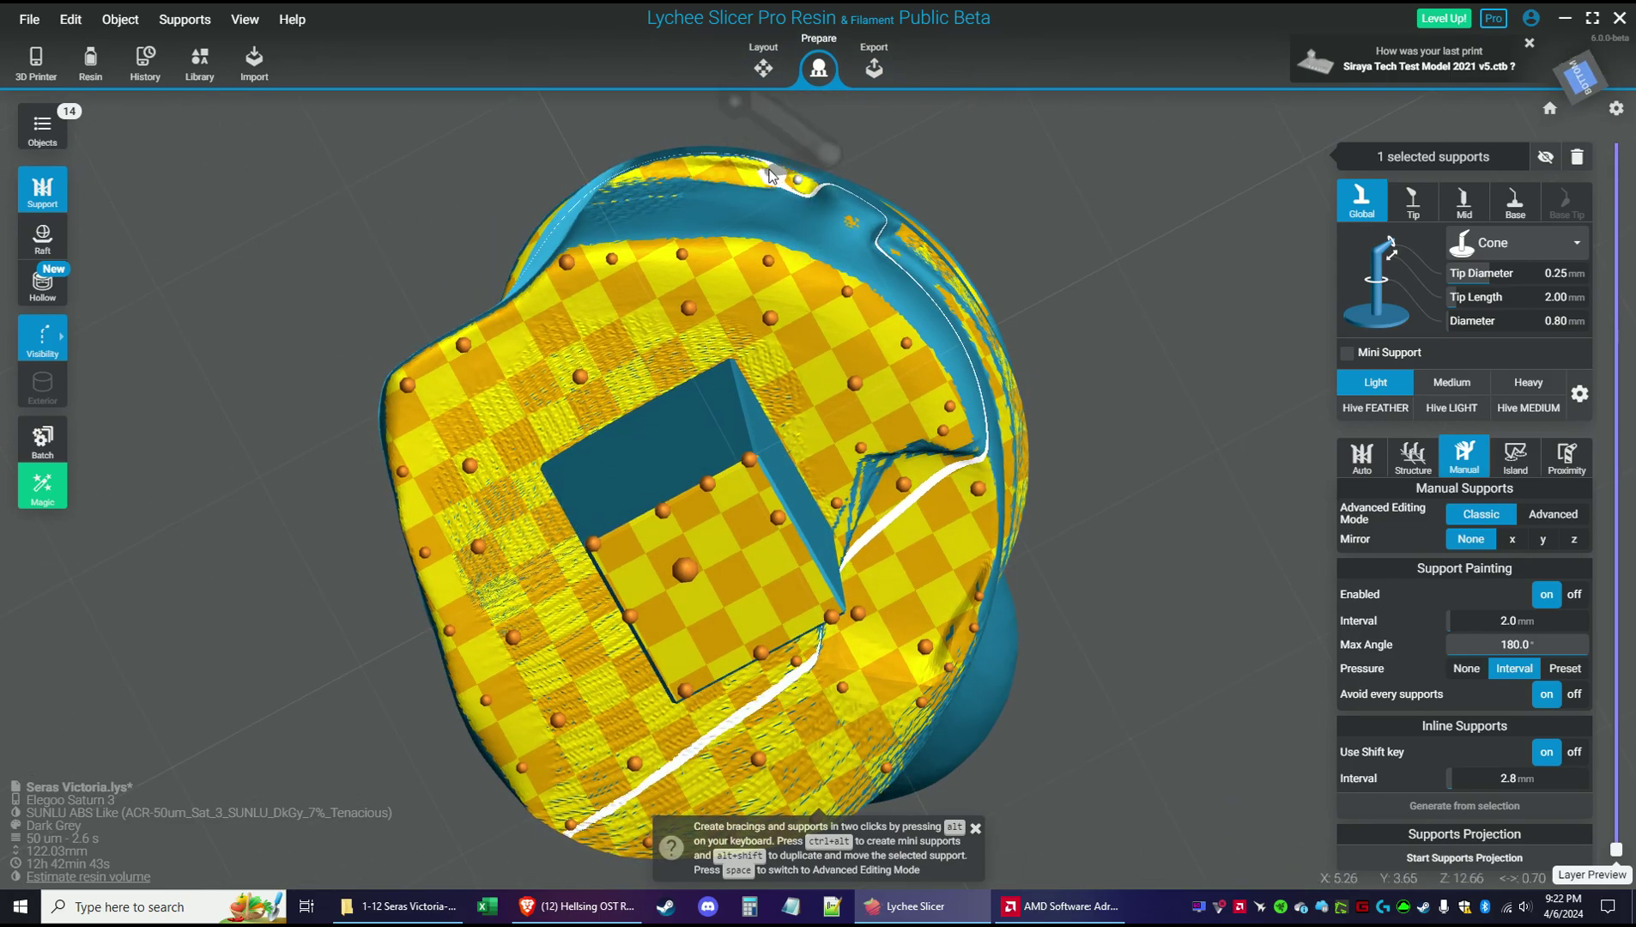
click(758, 167)
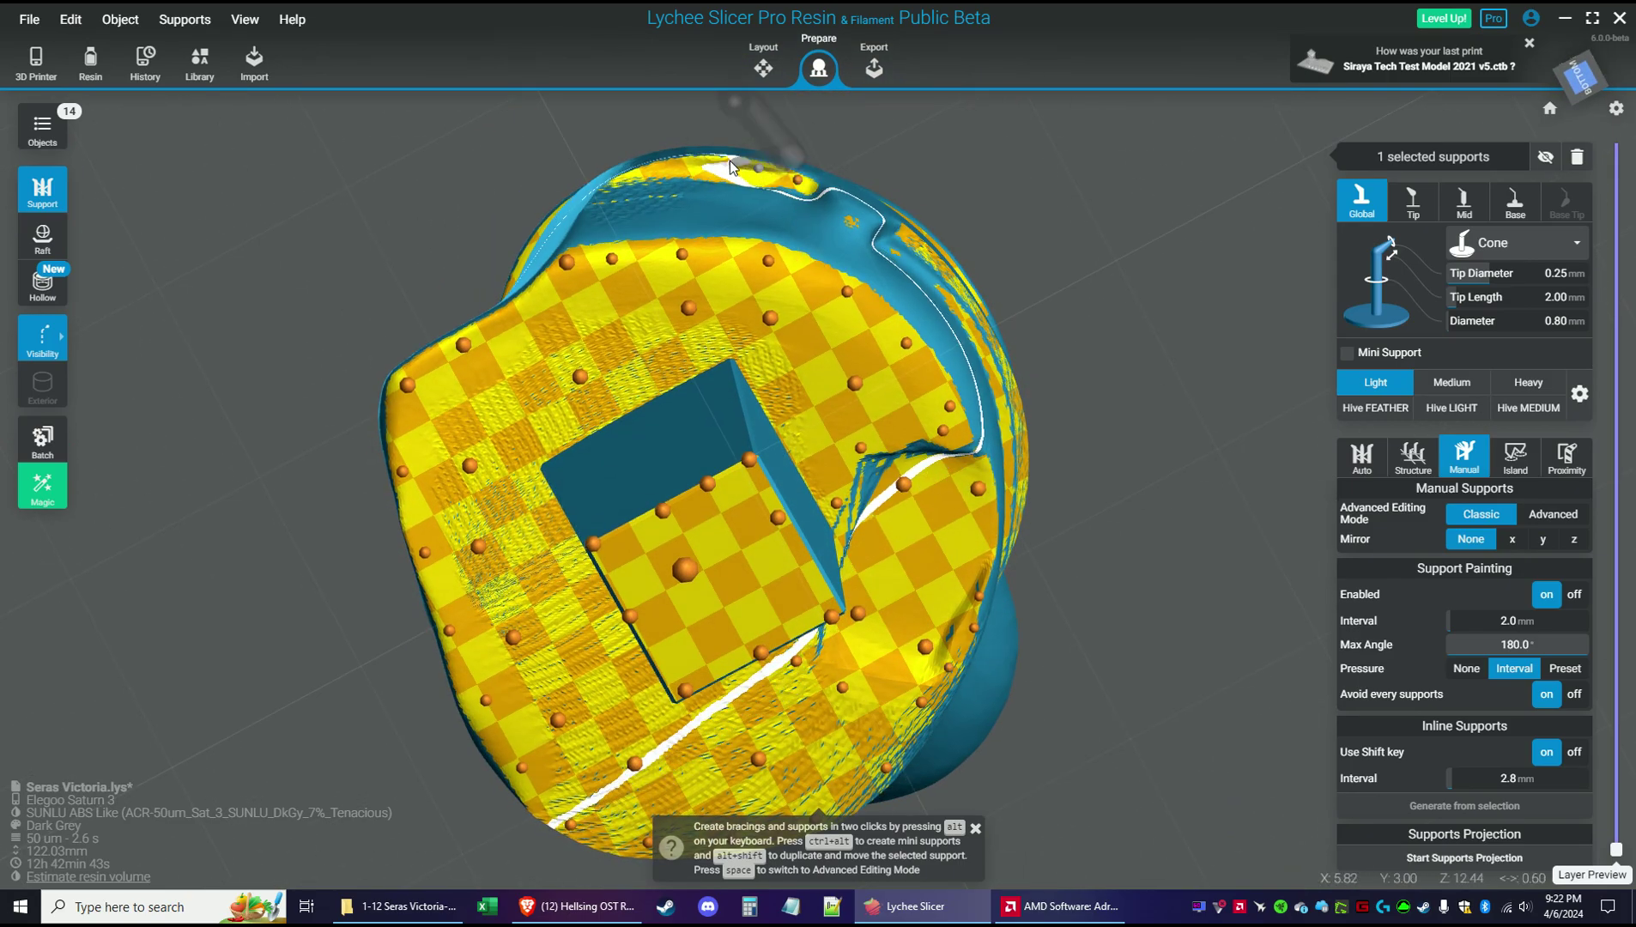
click(715, 161)
click(668, 163)
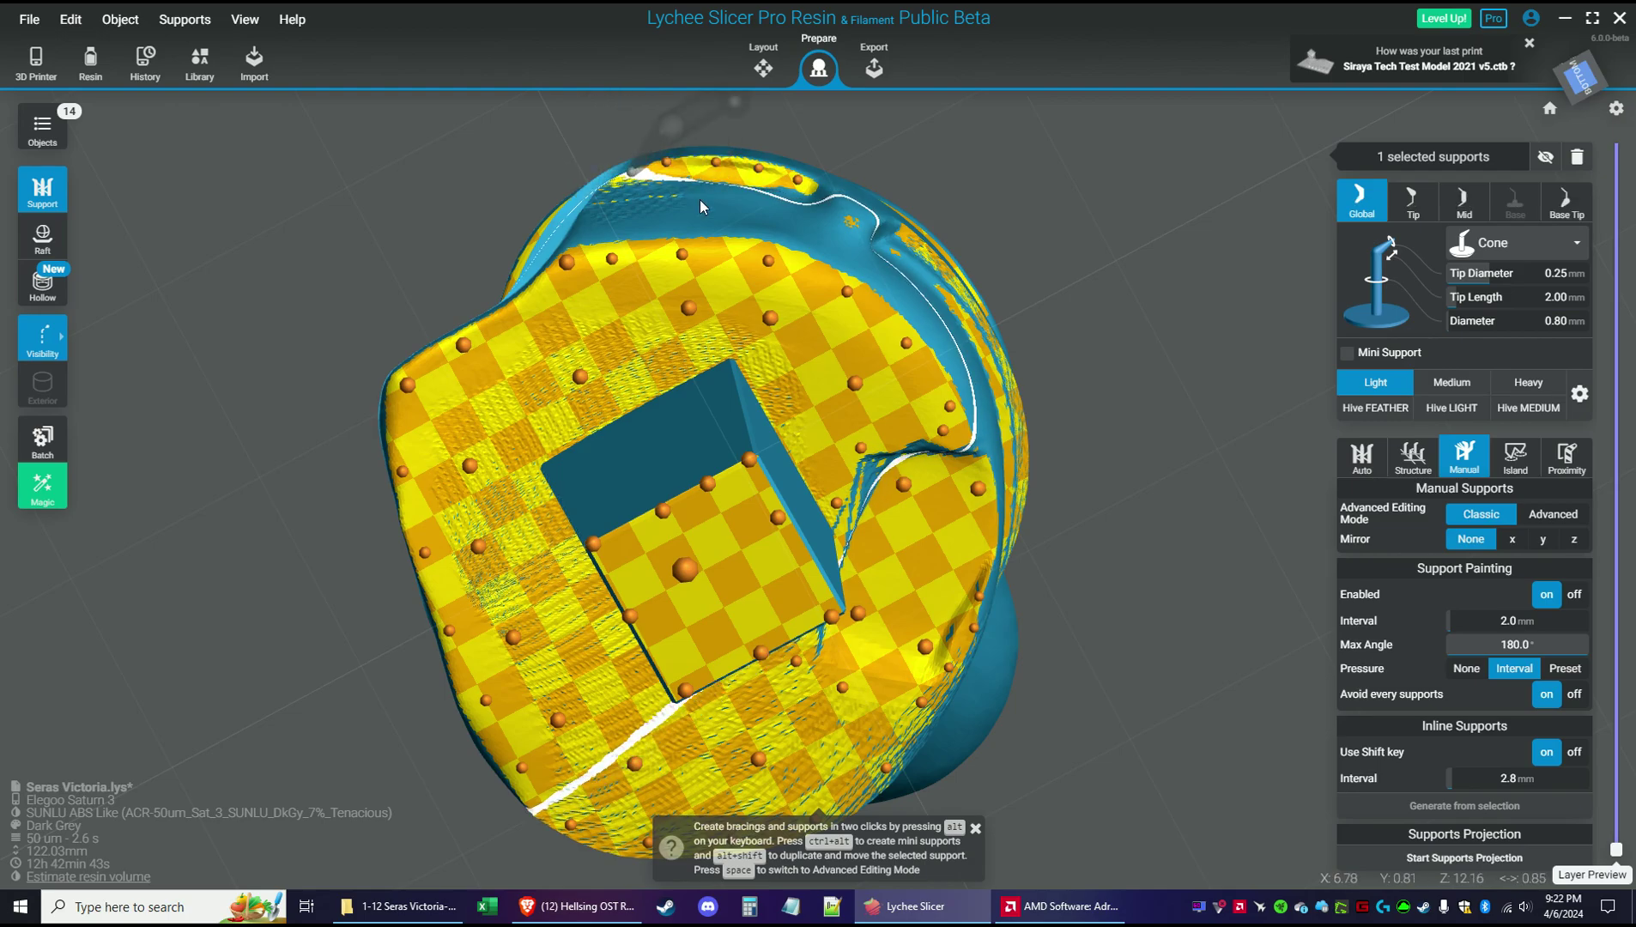
Place a mini support under the hair ridge after deleting a first test support
right_drag(1022, 253, 826, 533)
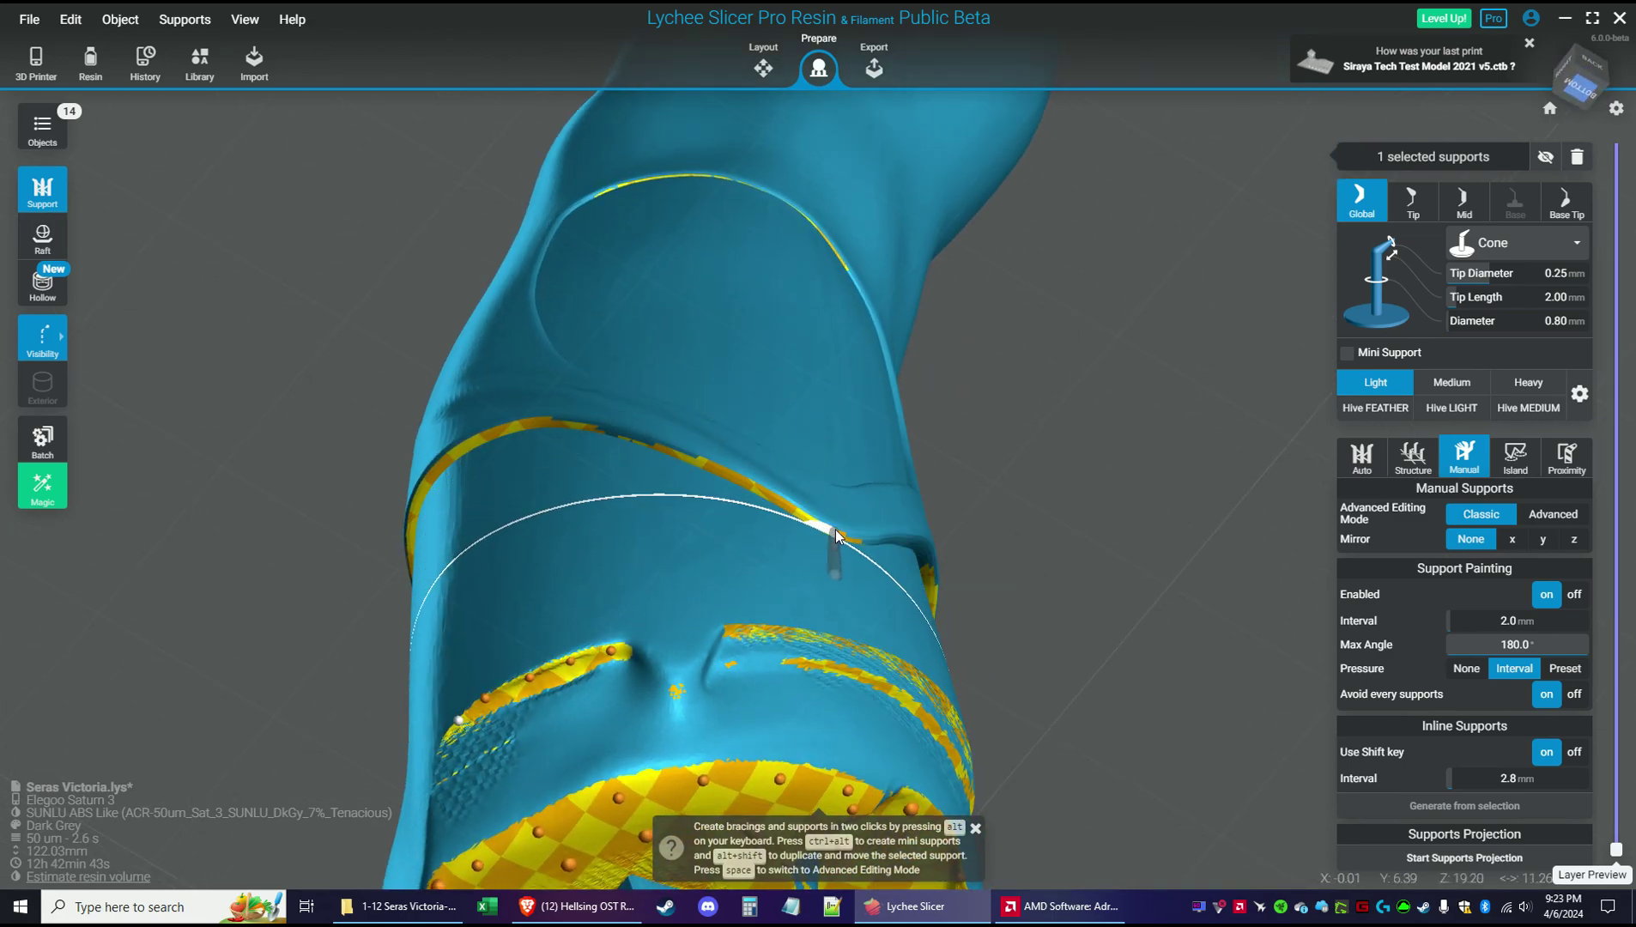
right_drag(839, 536, 888, 537)
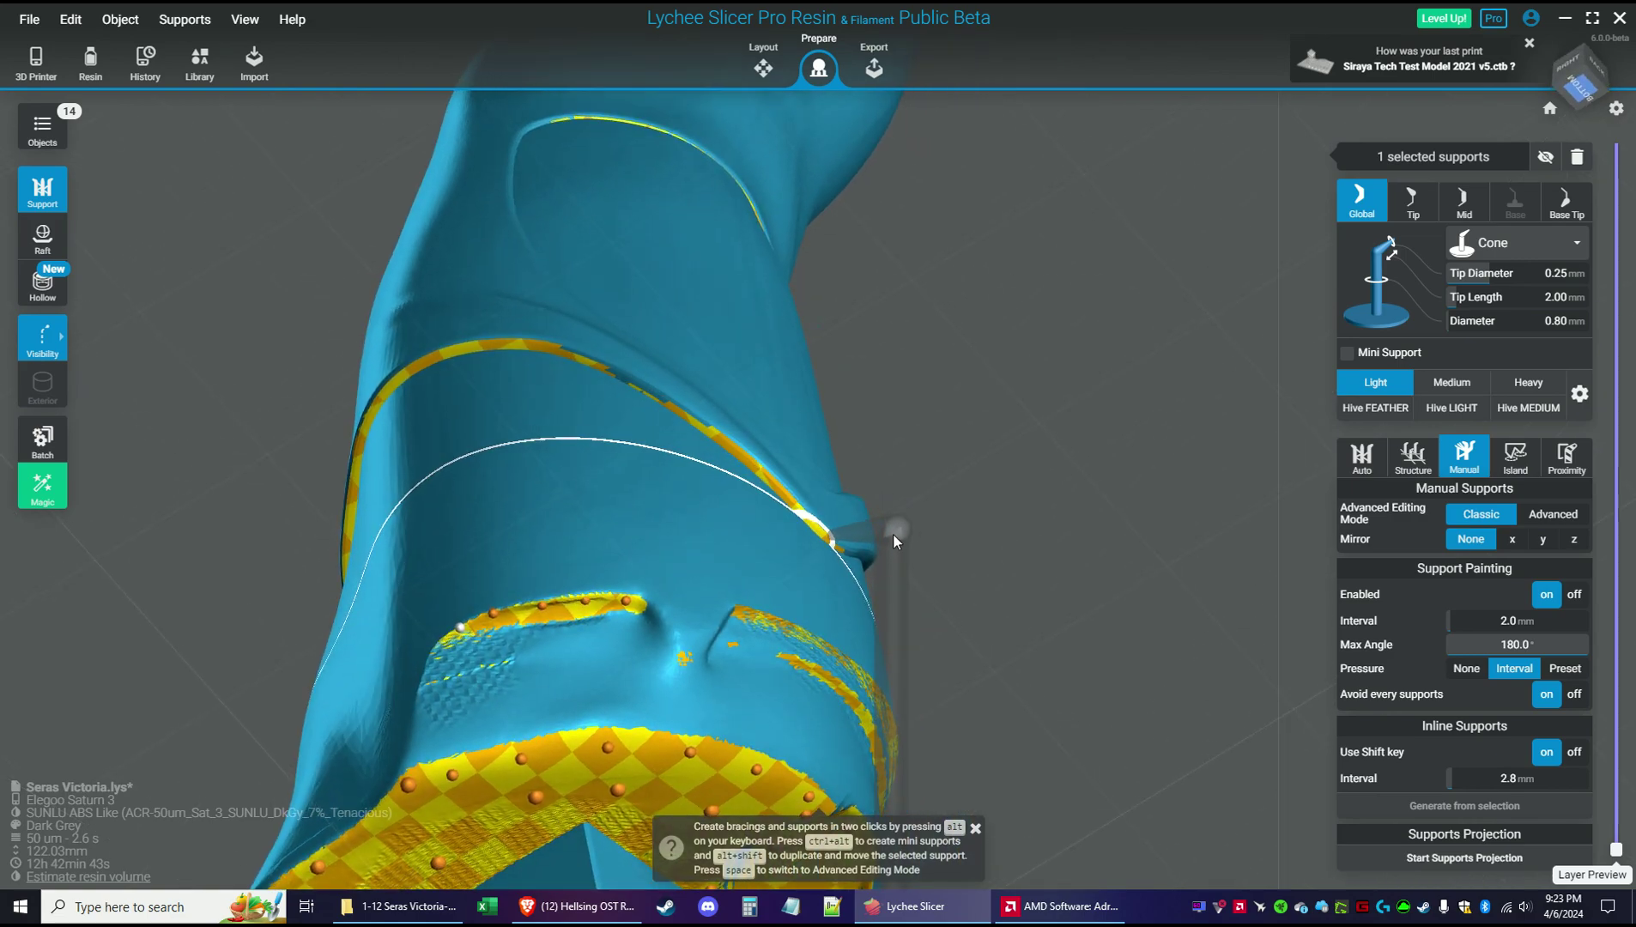
click(827, 538)
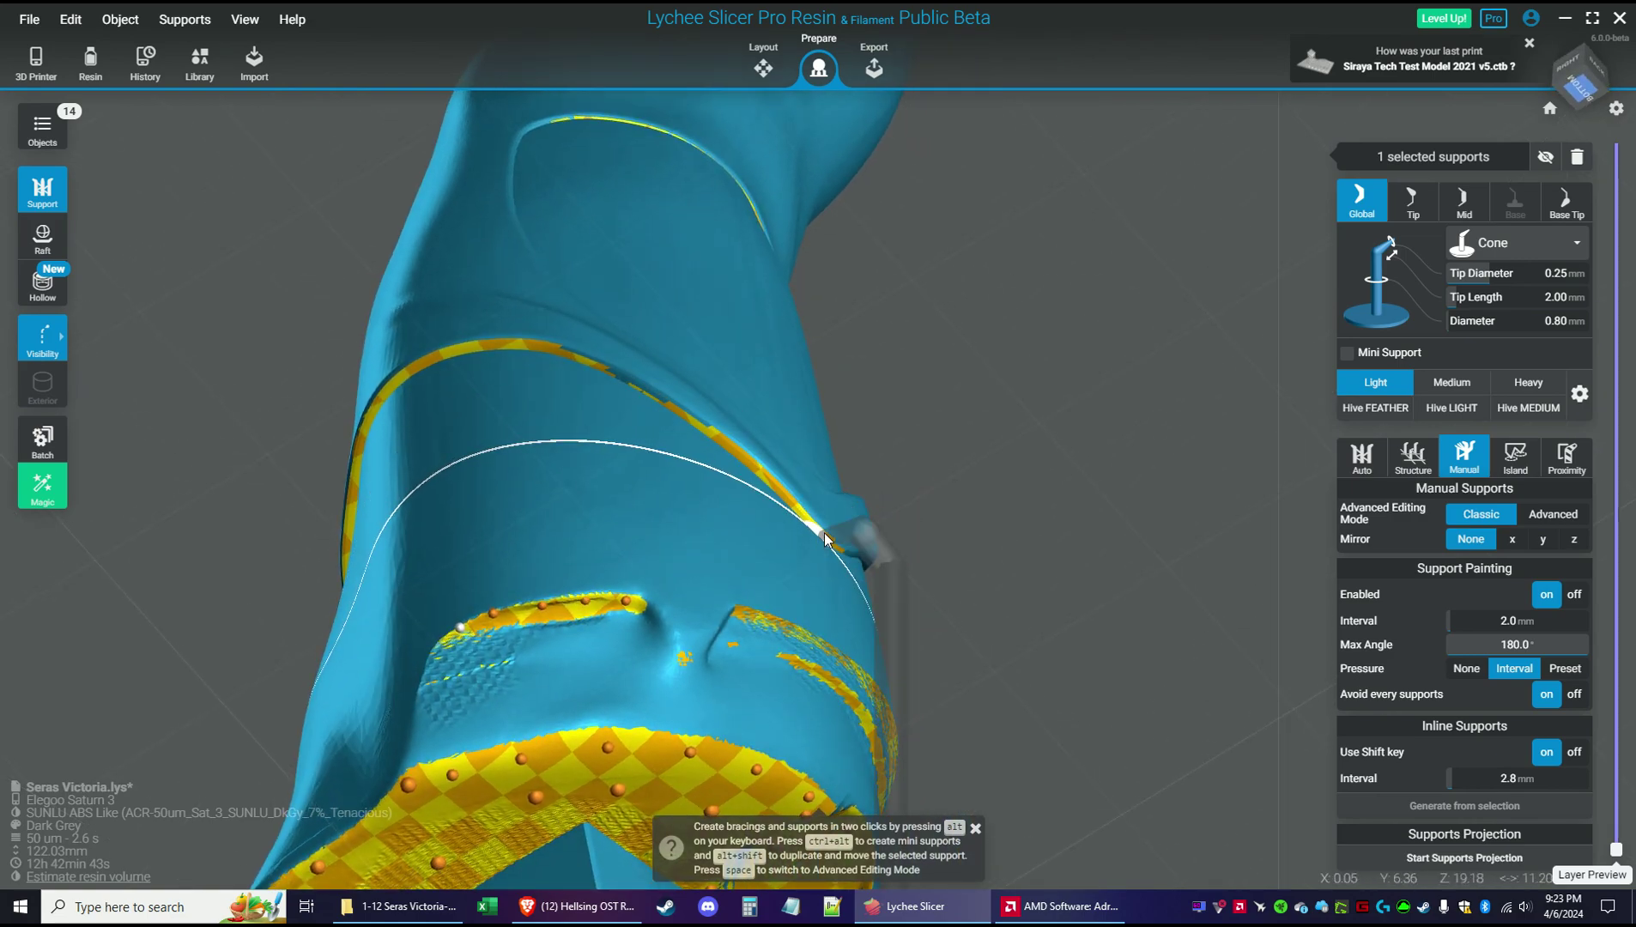
key(ctrl+alt)
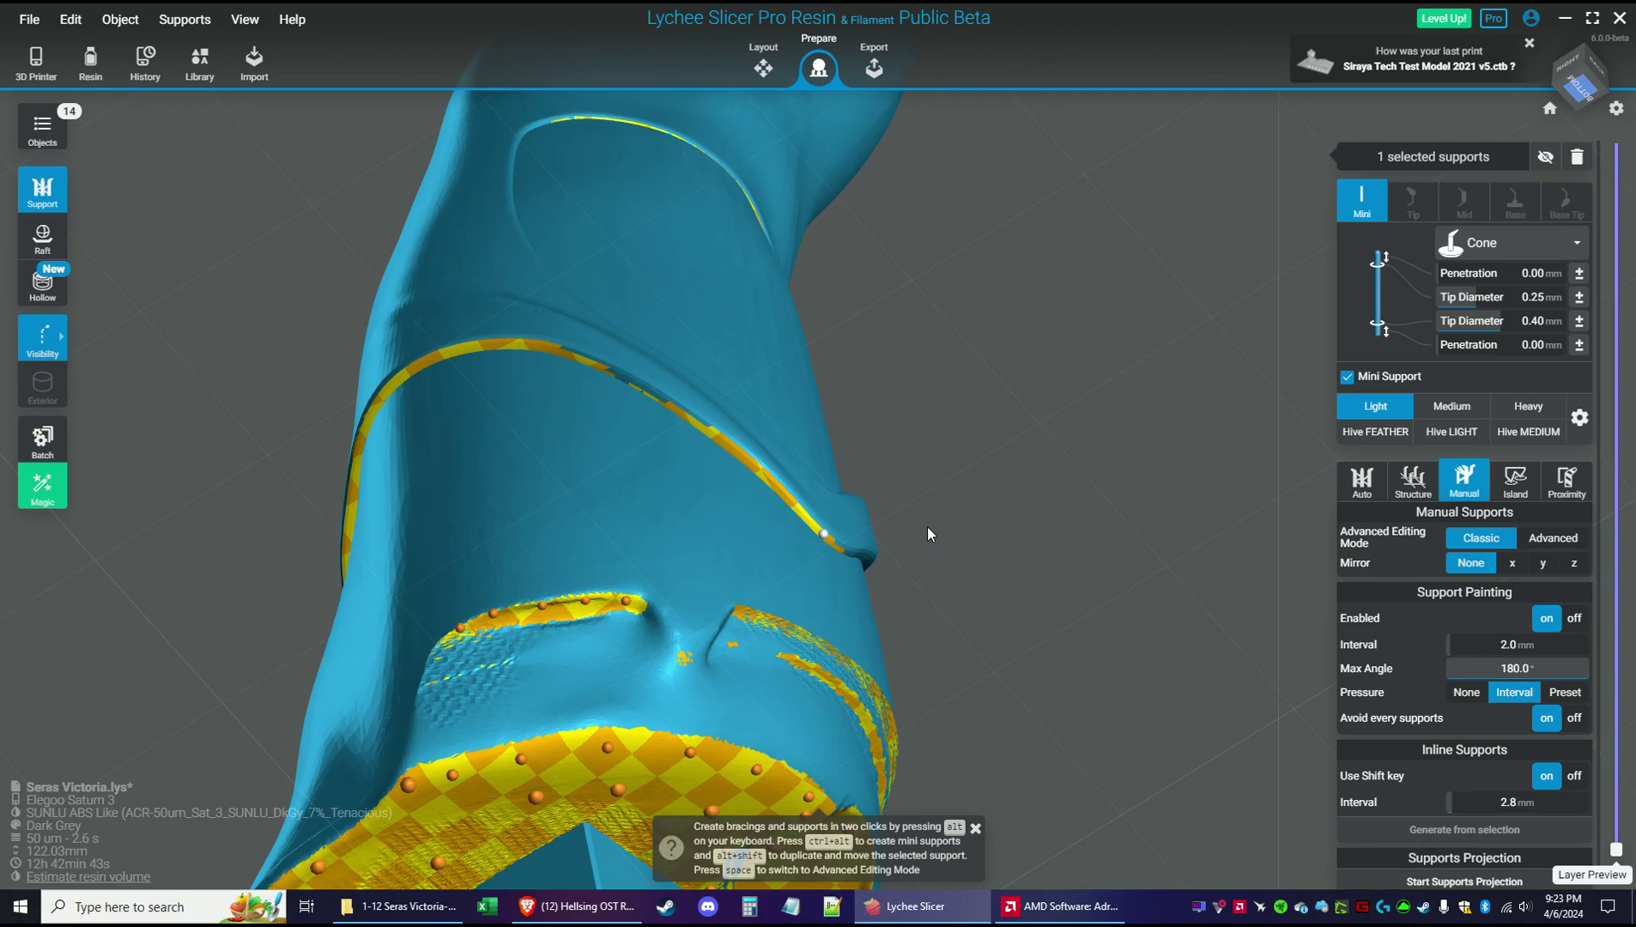
key(Delete)
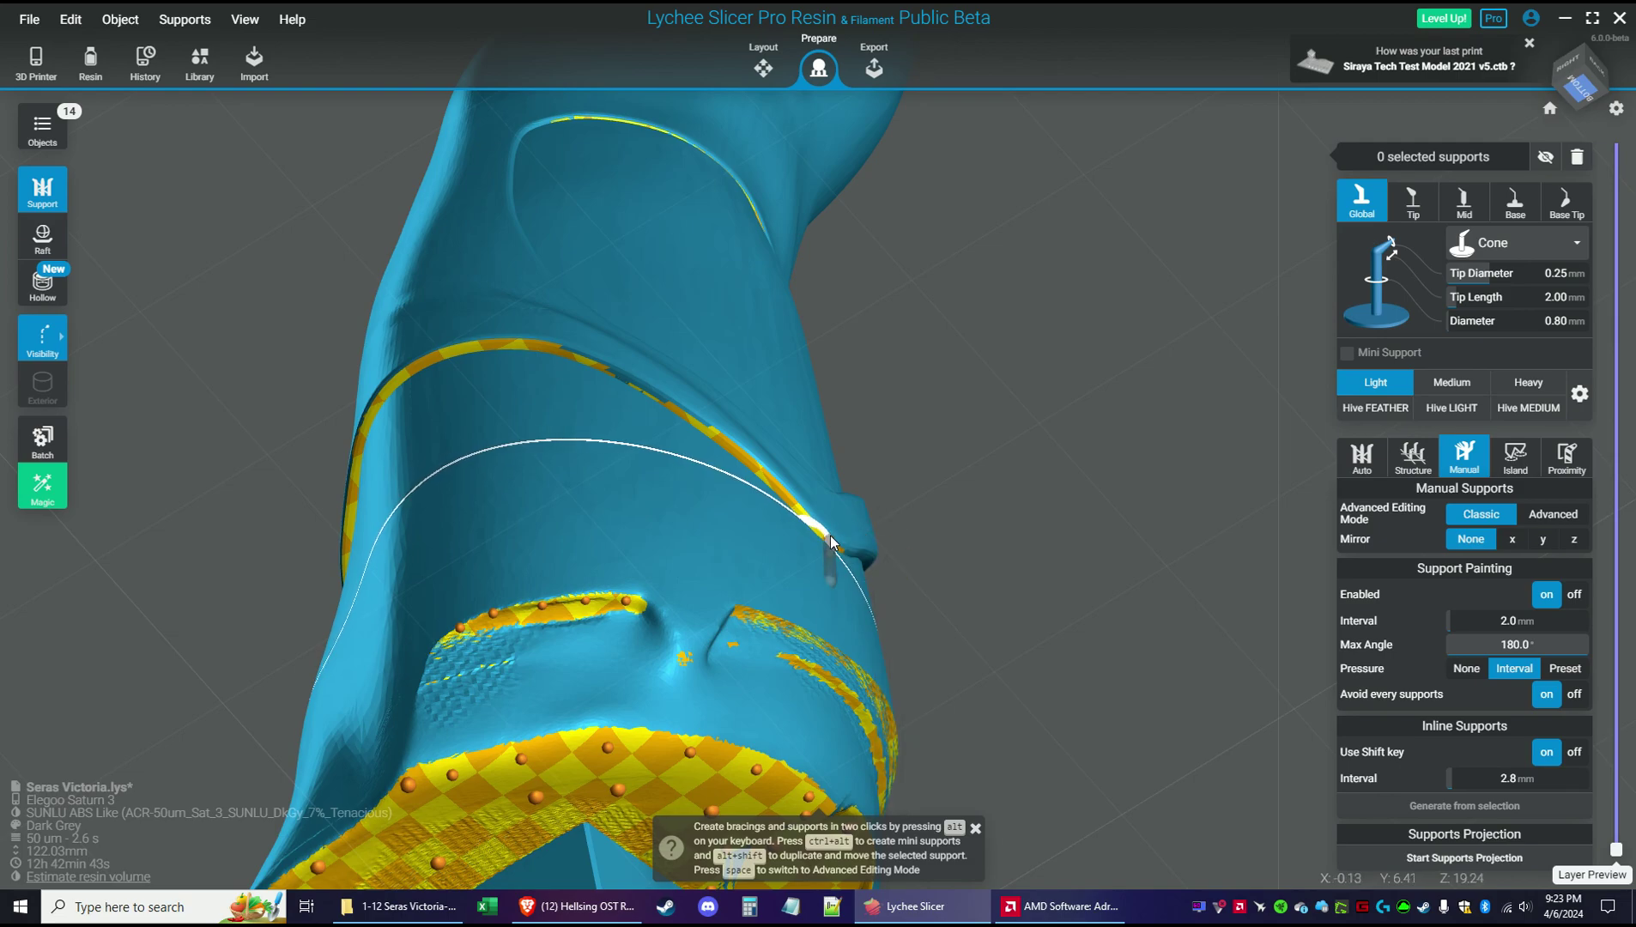
click(829, 539)
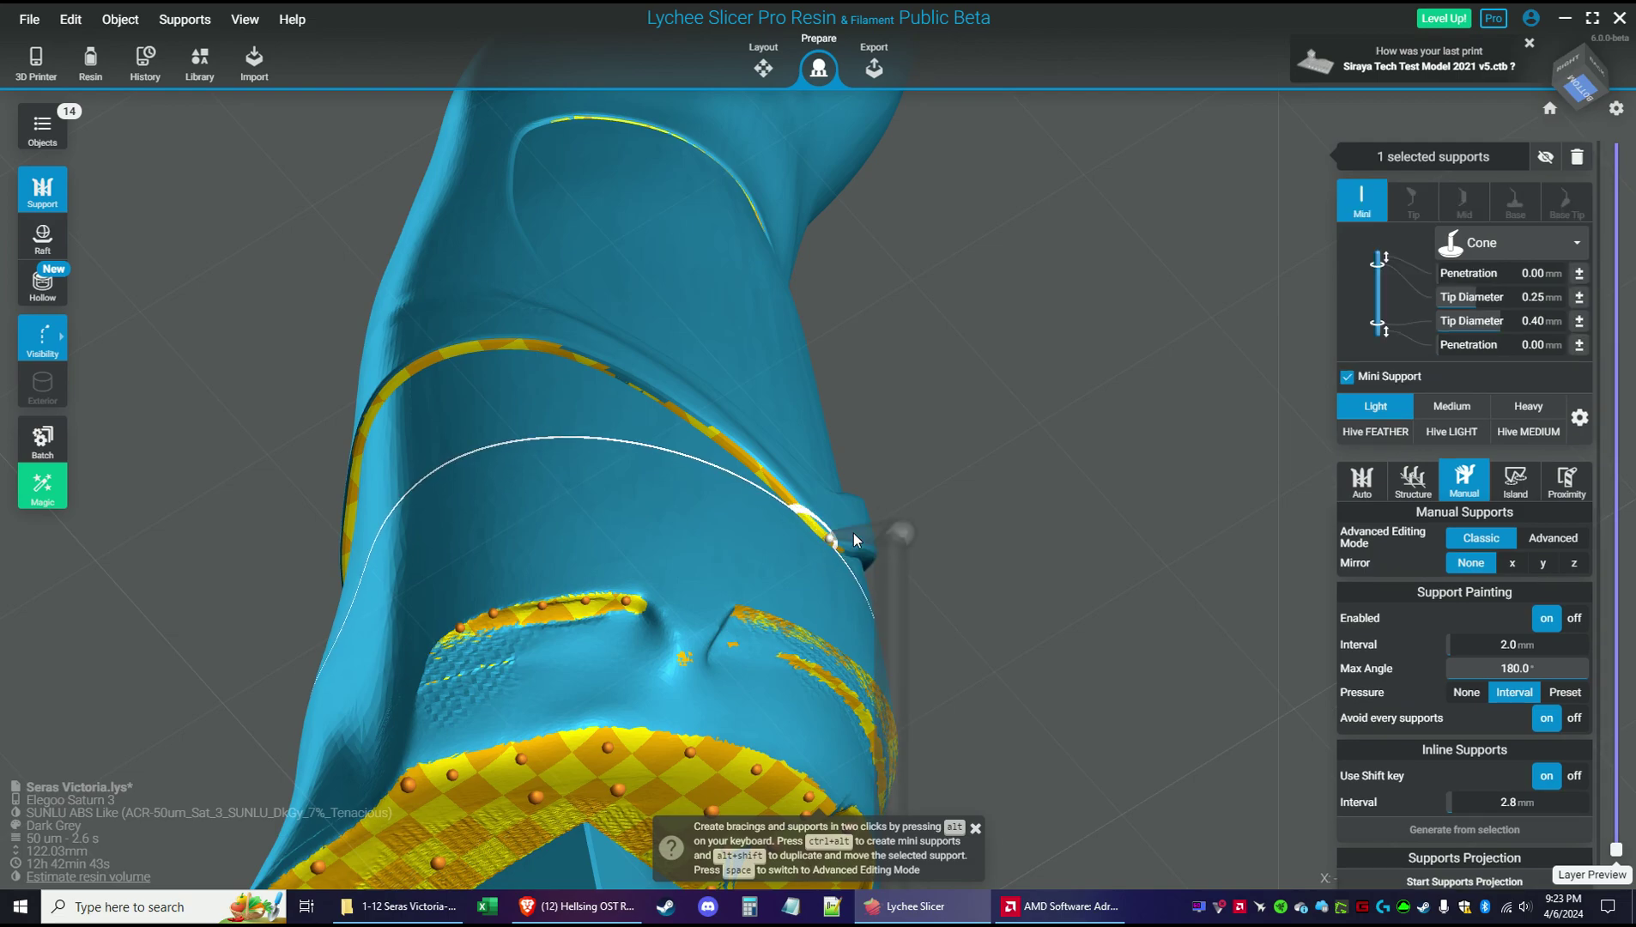
right_drag(970, 570, 656, 483)
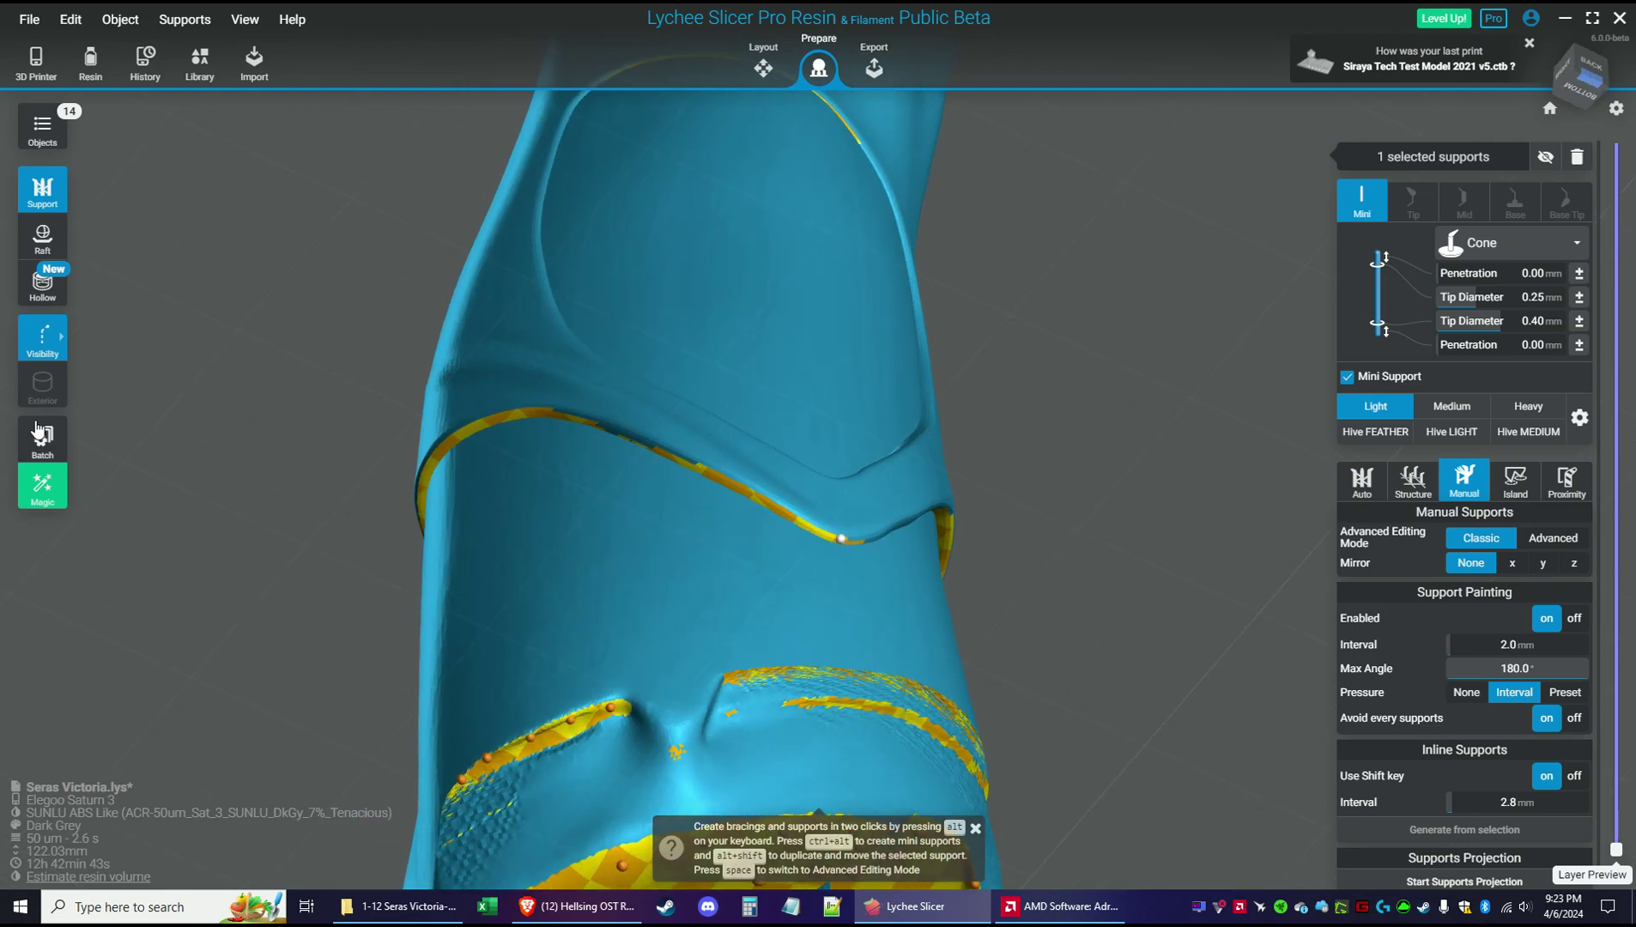
Set support visibility to All and add a light support on the hair ridge edge
click(42, 336)
click(101, 343)
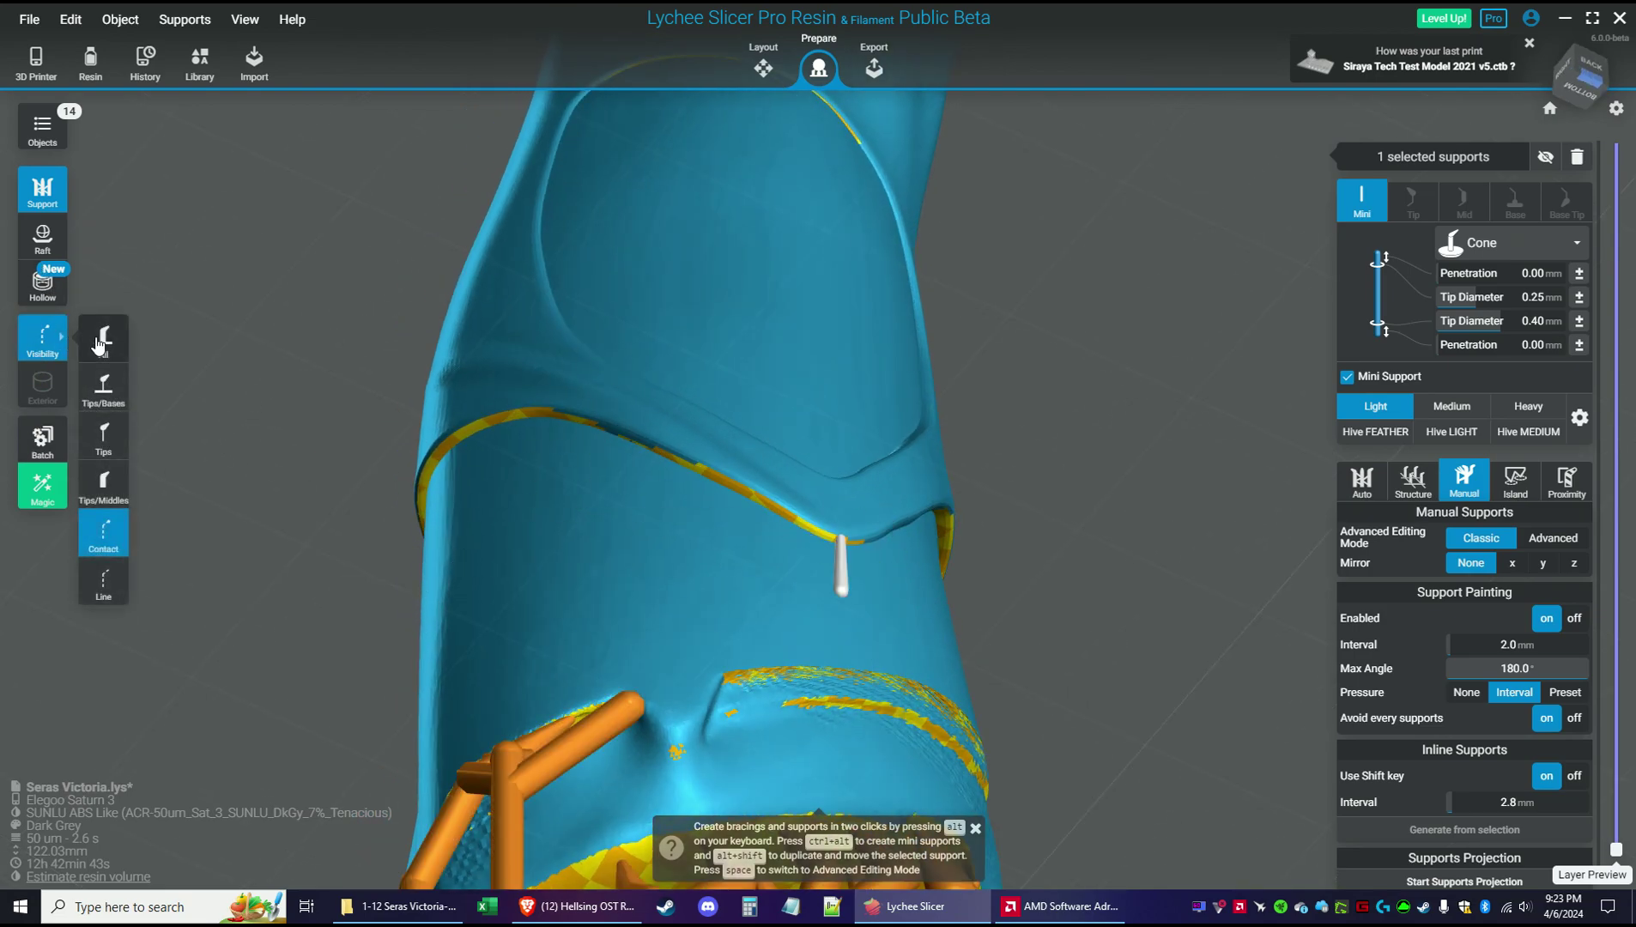
click(1007, 553)
click(836, 534)
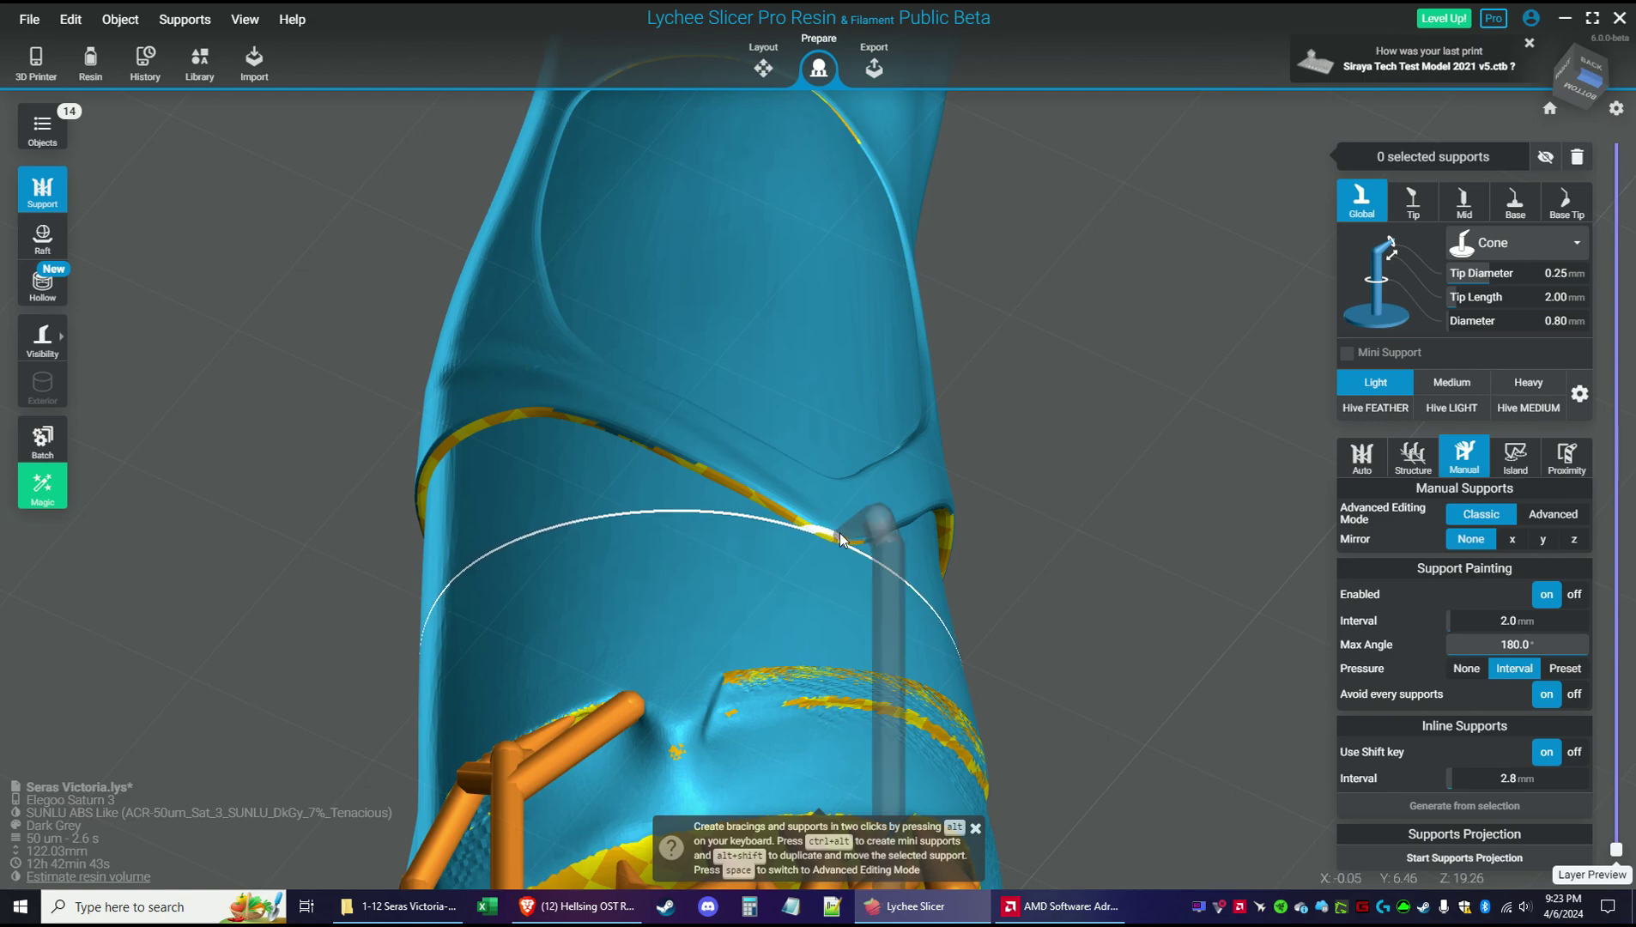
click(841, 539)
right_drag(922, 506, 1048, 592)
scroll(954, 592, up, 4)
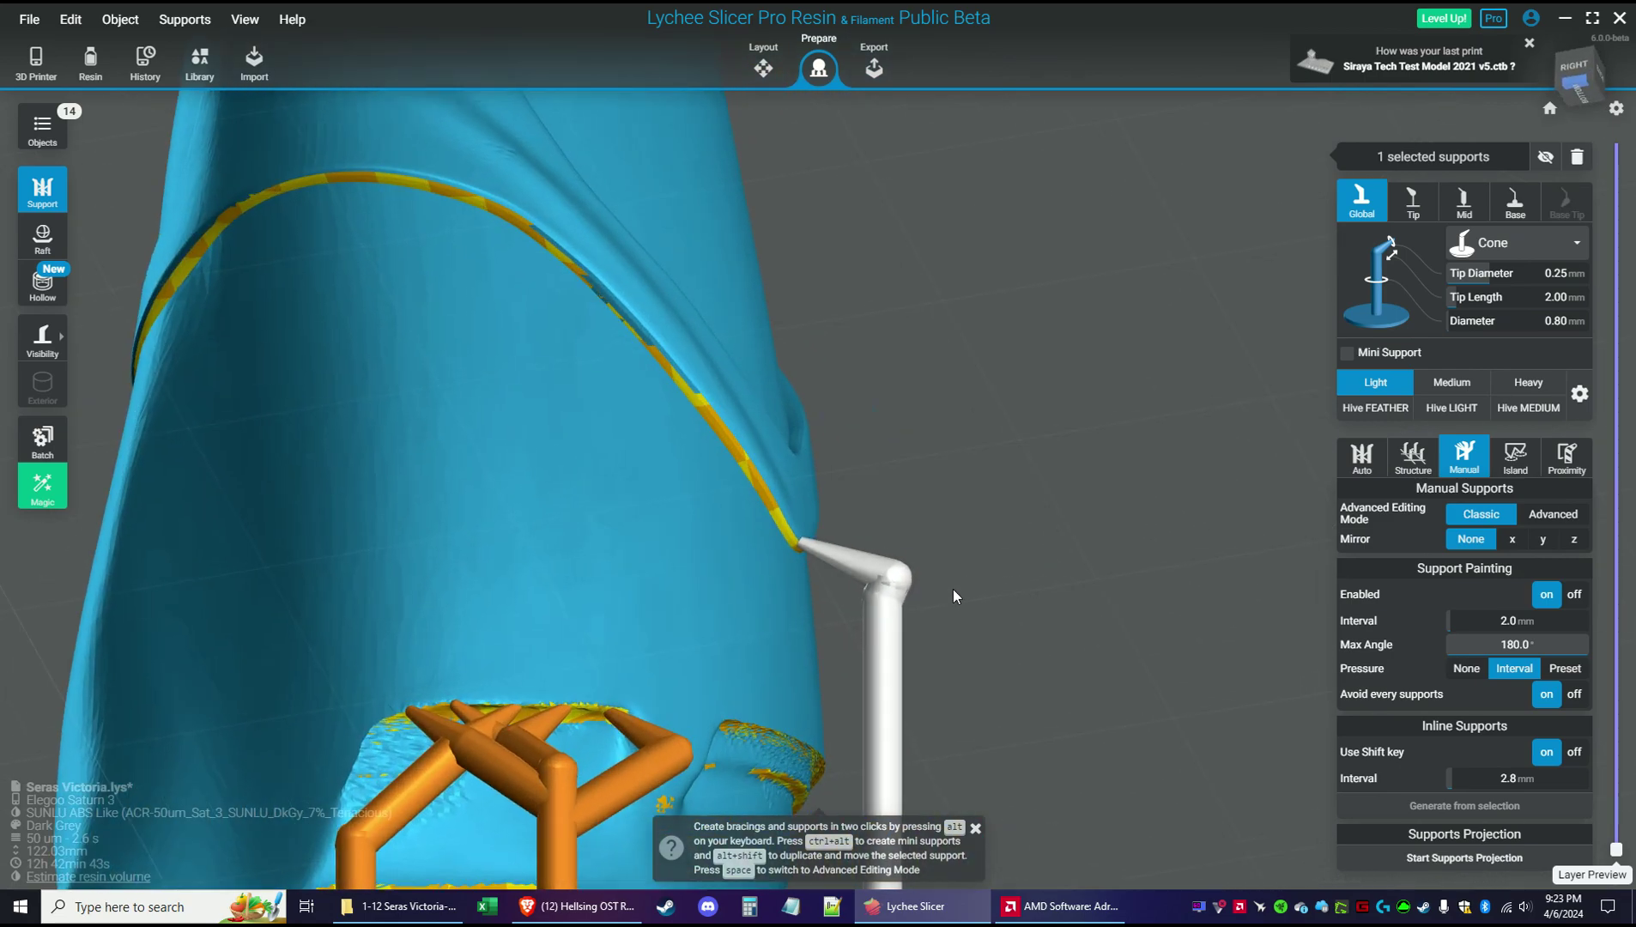
scroll(935, 607, up, 2)
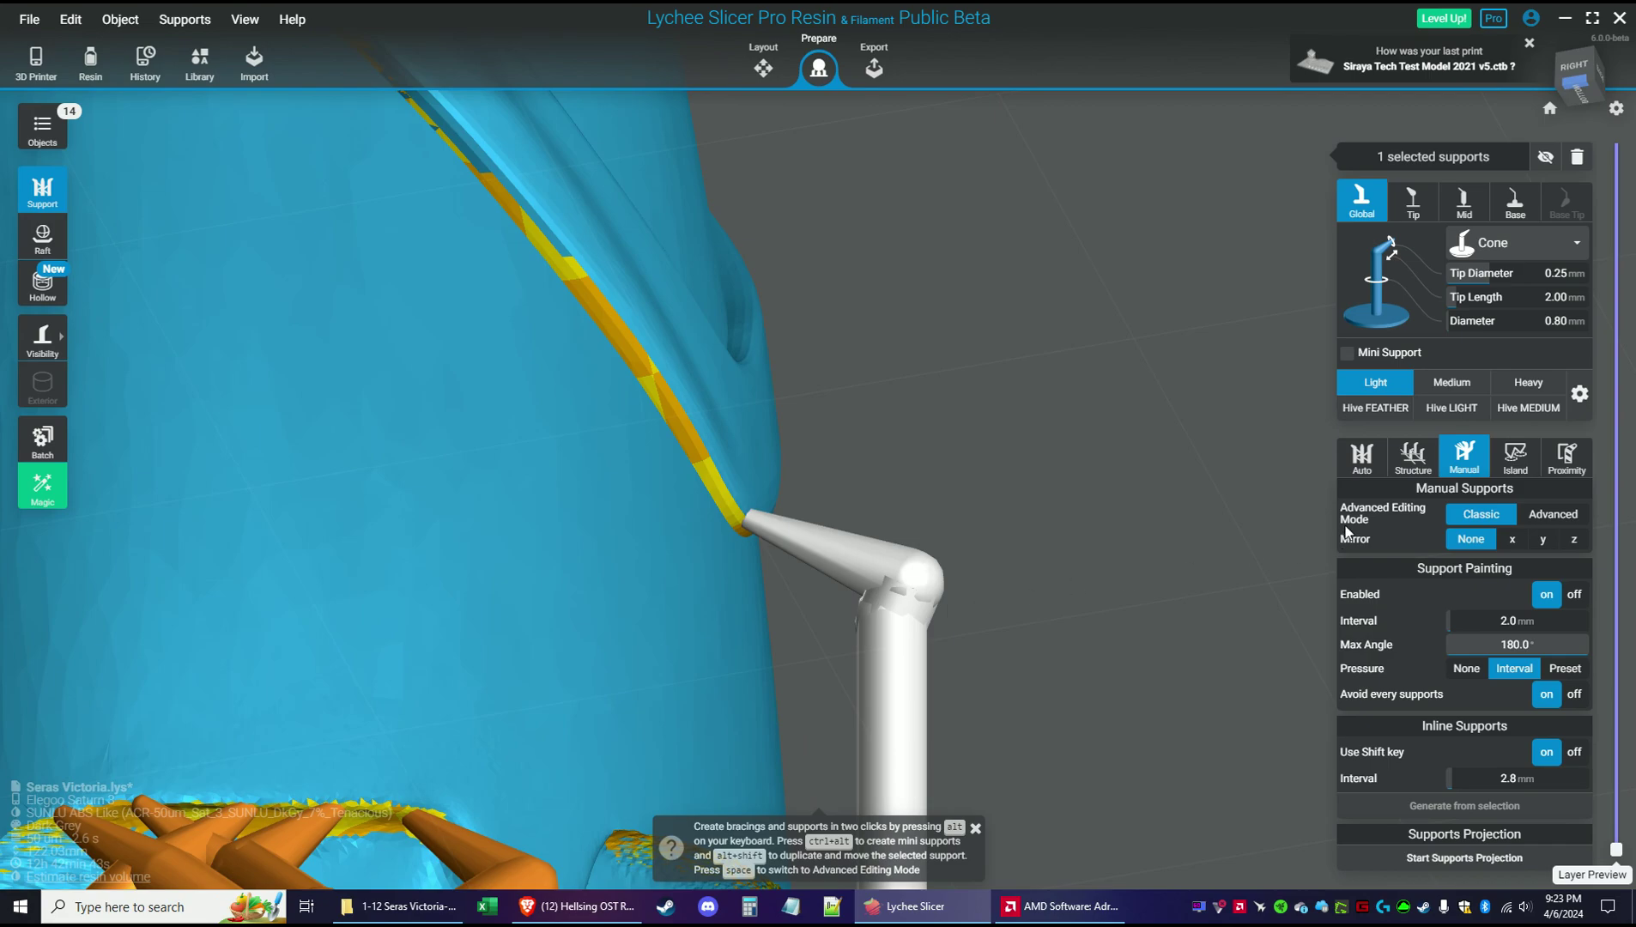
Switch to feather hive supports and move a support's joint down and left
click(1369, 412)
key(space)
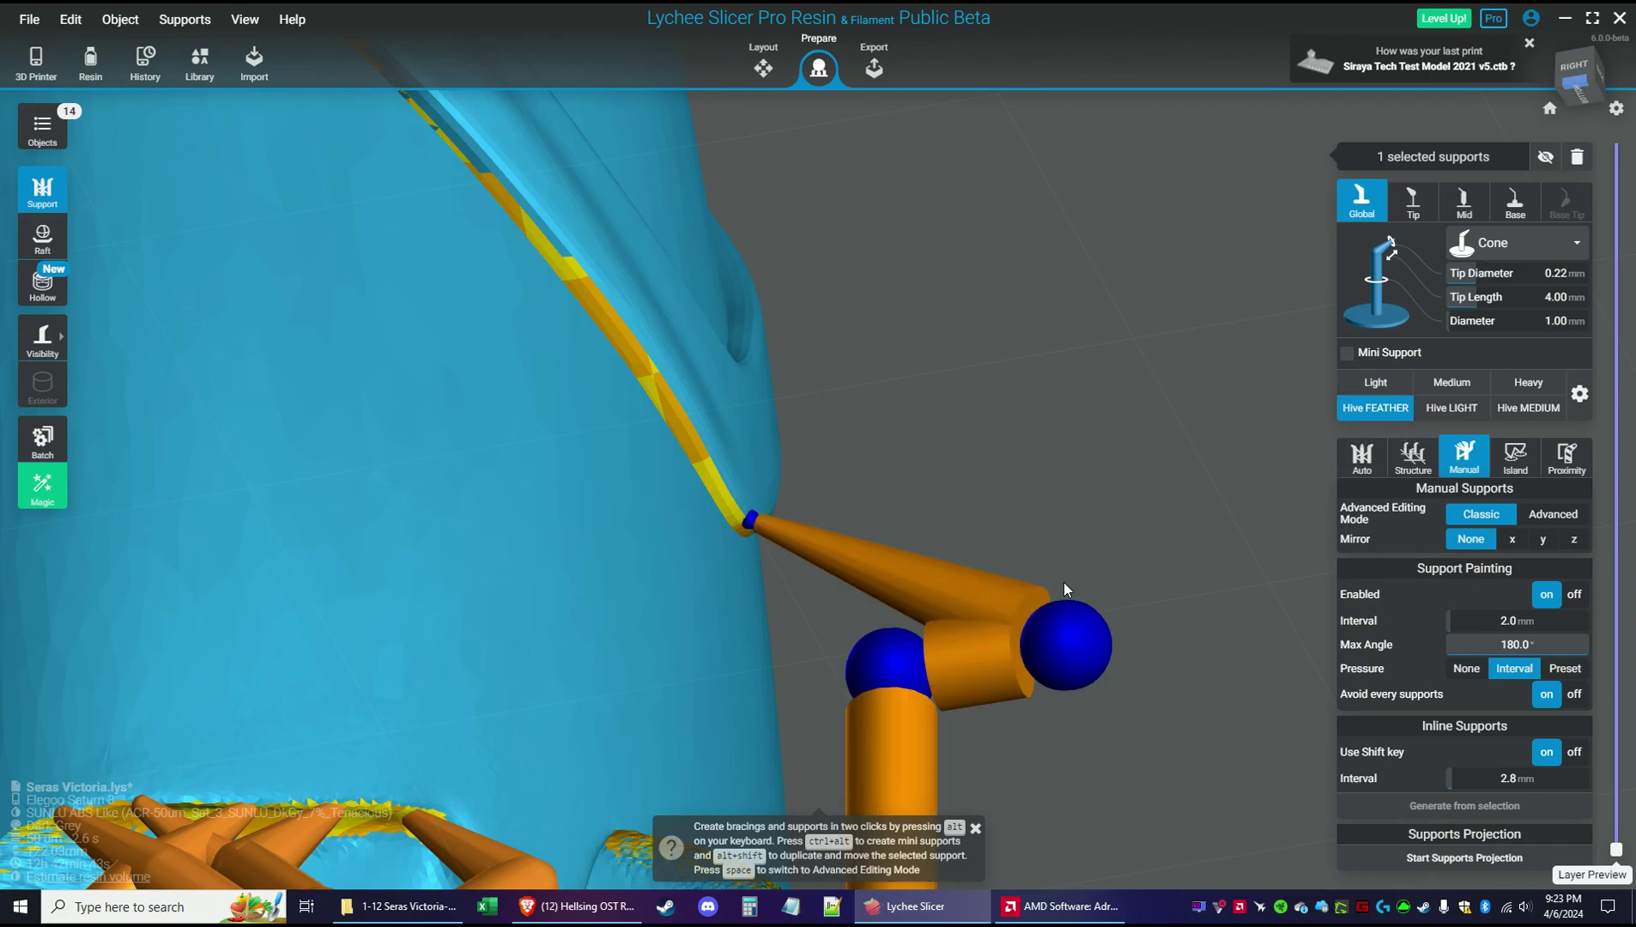
click(995, 637)
drag(992, 640, 883, 667)
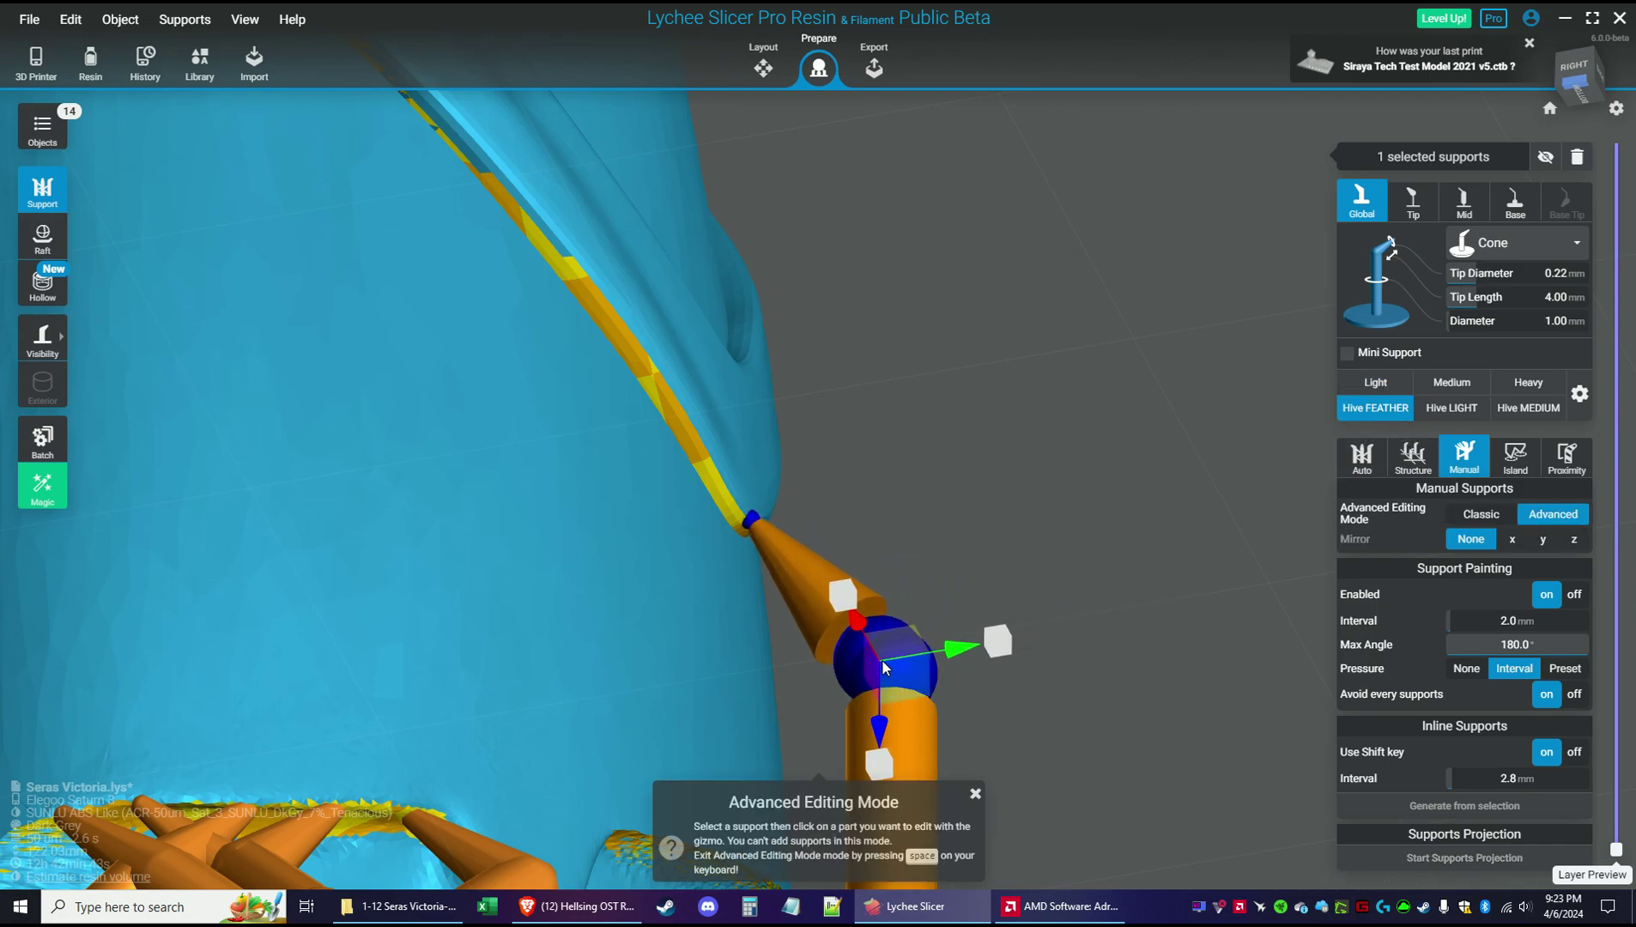
click(743, 525)
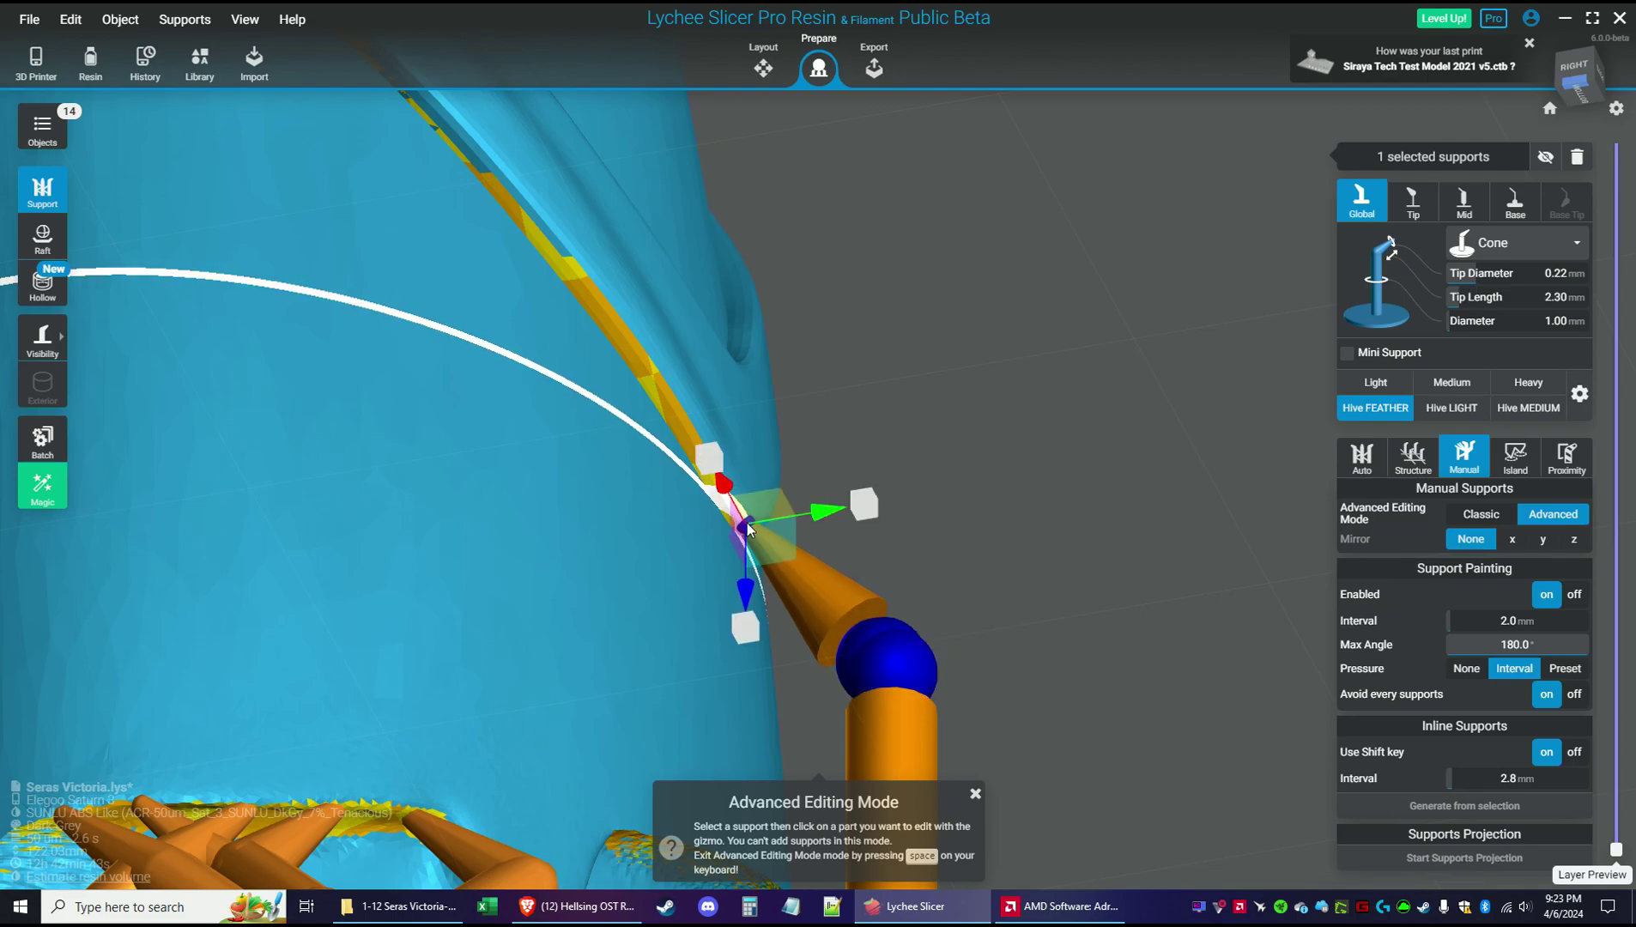
key(space)
Inspect the supports from below and behind, then place a support under the hair overhang
drag(972, 542, 727, 616)
scroll(736, 605, down, 6)
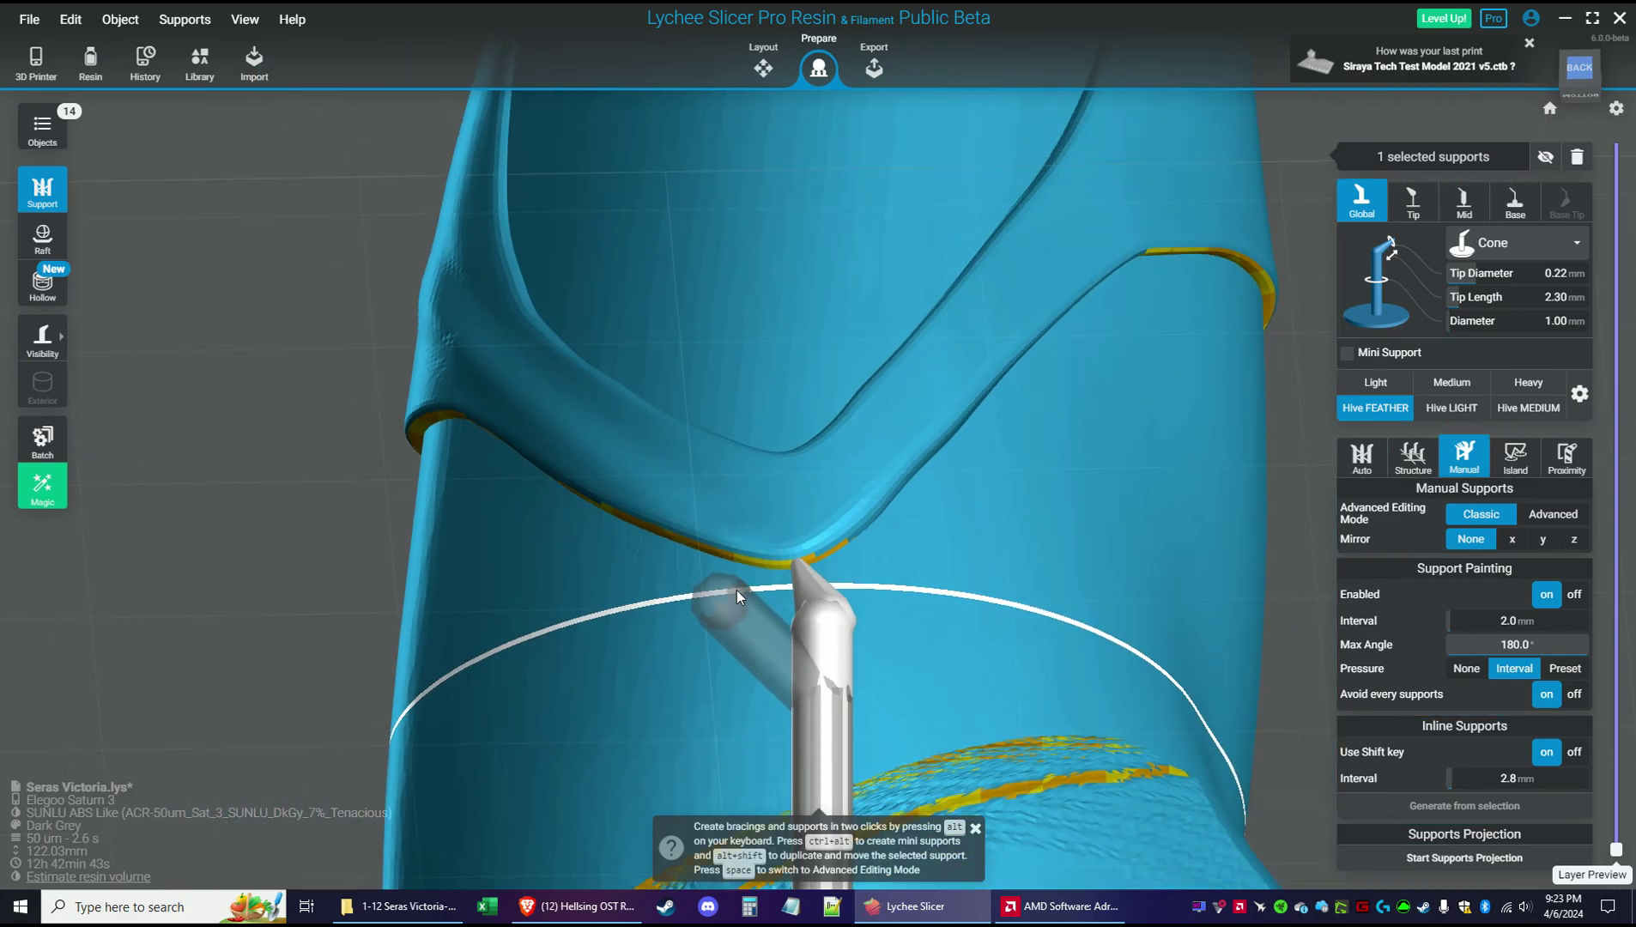
drag(1231, 500, 777, 723)
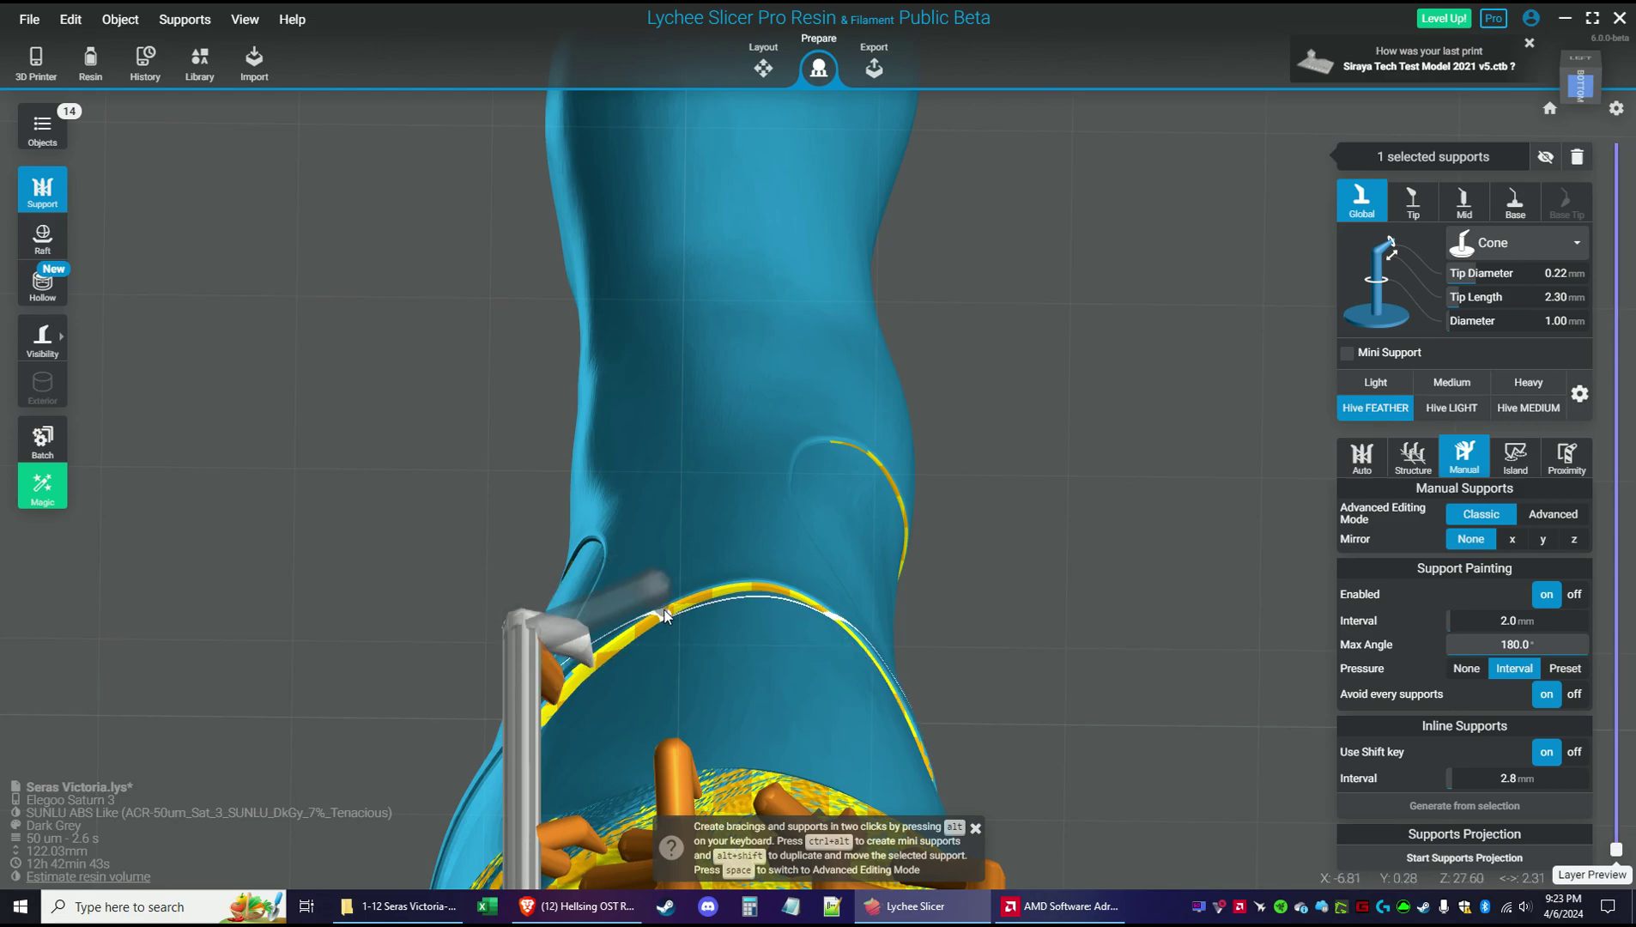
mouse_move(659, 618)
right_down()
mouse_move(957, 611)
mouse_move(1187, 648)
mouse_move(1177, 686)
mouse_move(1068, 638)
mouse_move(875, 601)
mouse_move(541, 574)
mouse_move(639, 651)
mouse_move(672, 611)
right_up()
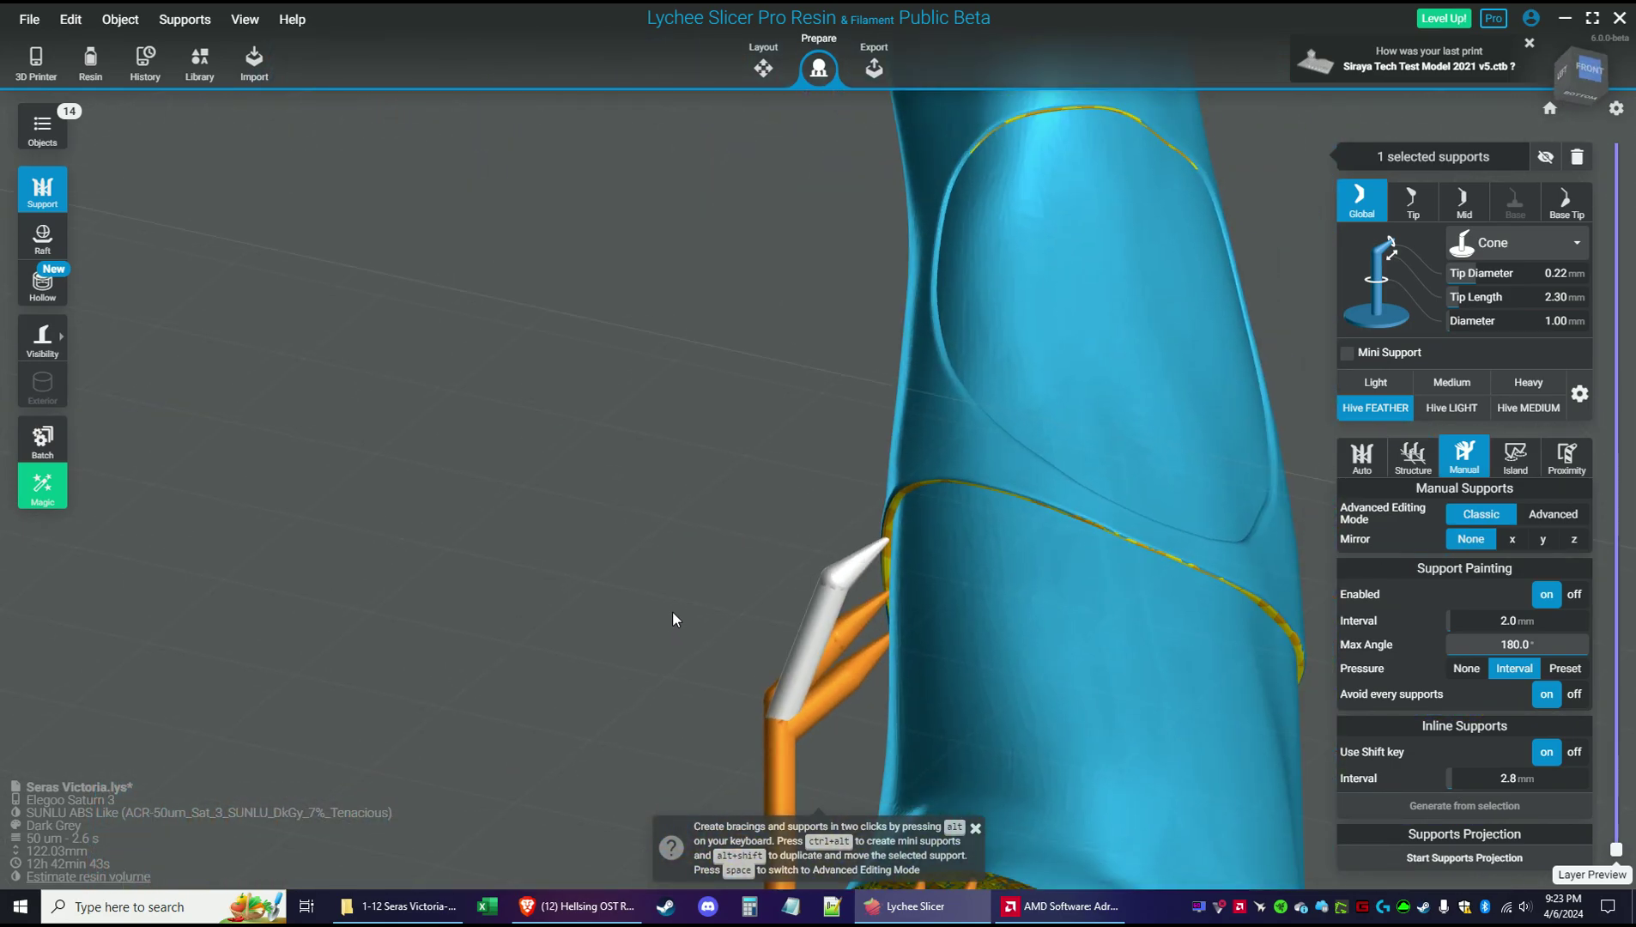
scroll(672, 611, down, 5)
right_drag(1127, 646, 1045, 575)
scroll(927, 526, up, 5)
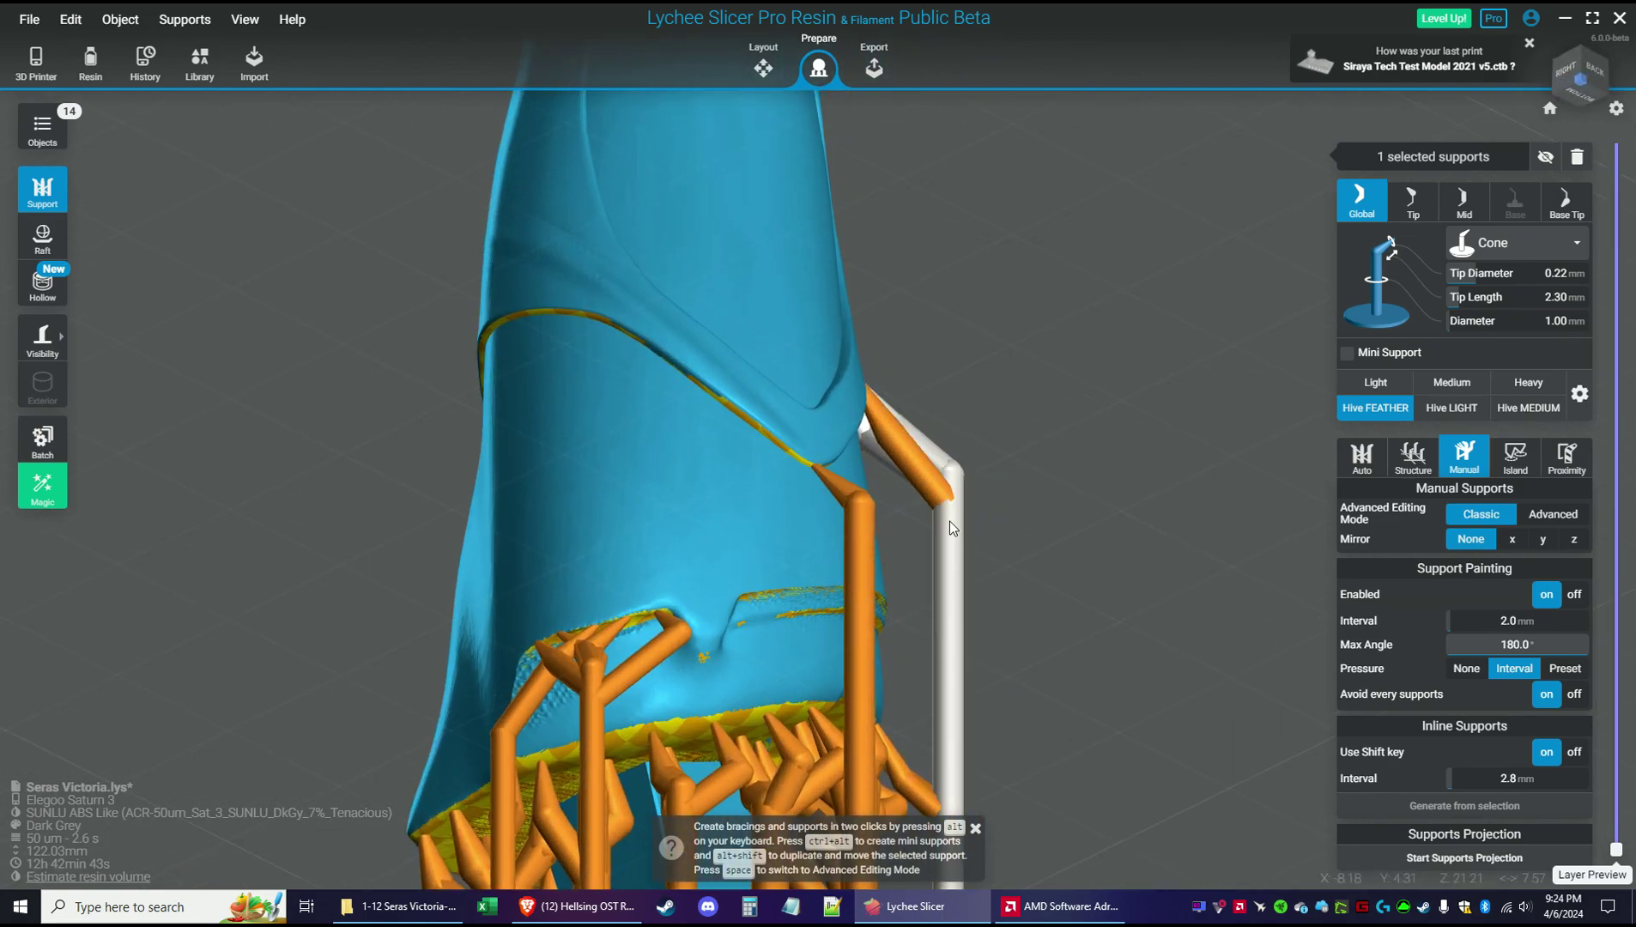
right_drag(1141, 359, 857, 365)
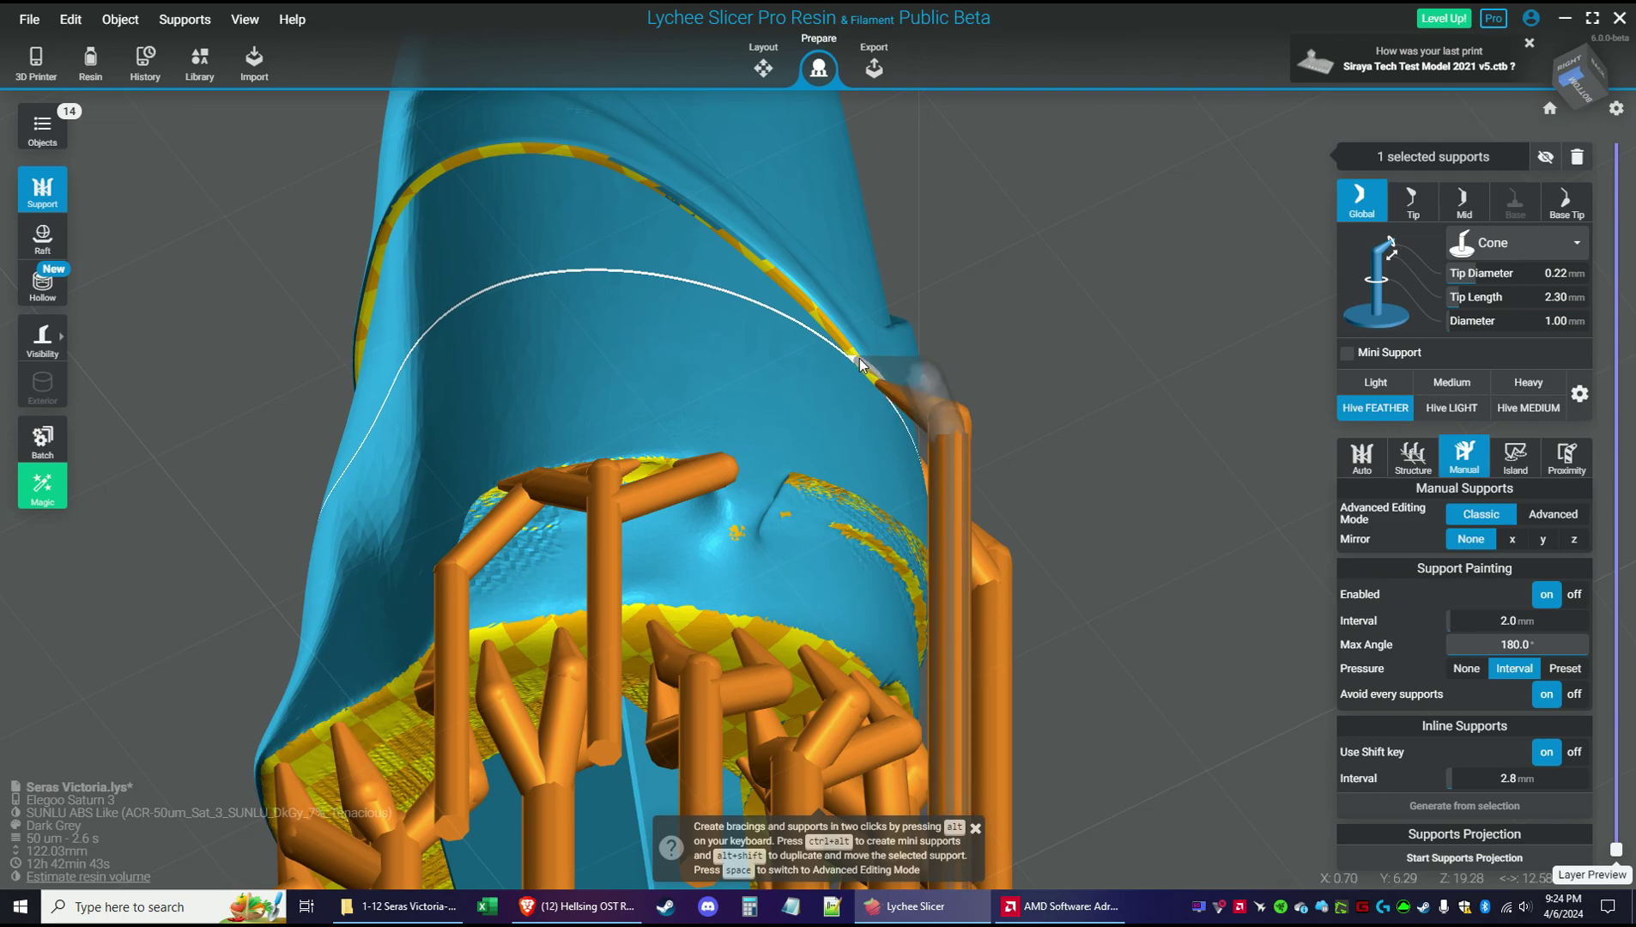
click(865, 364)
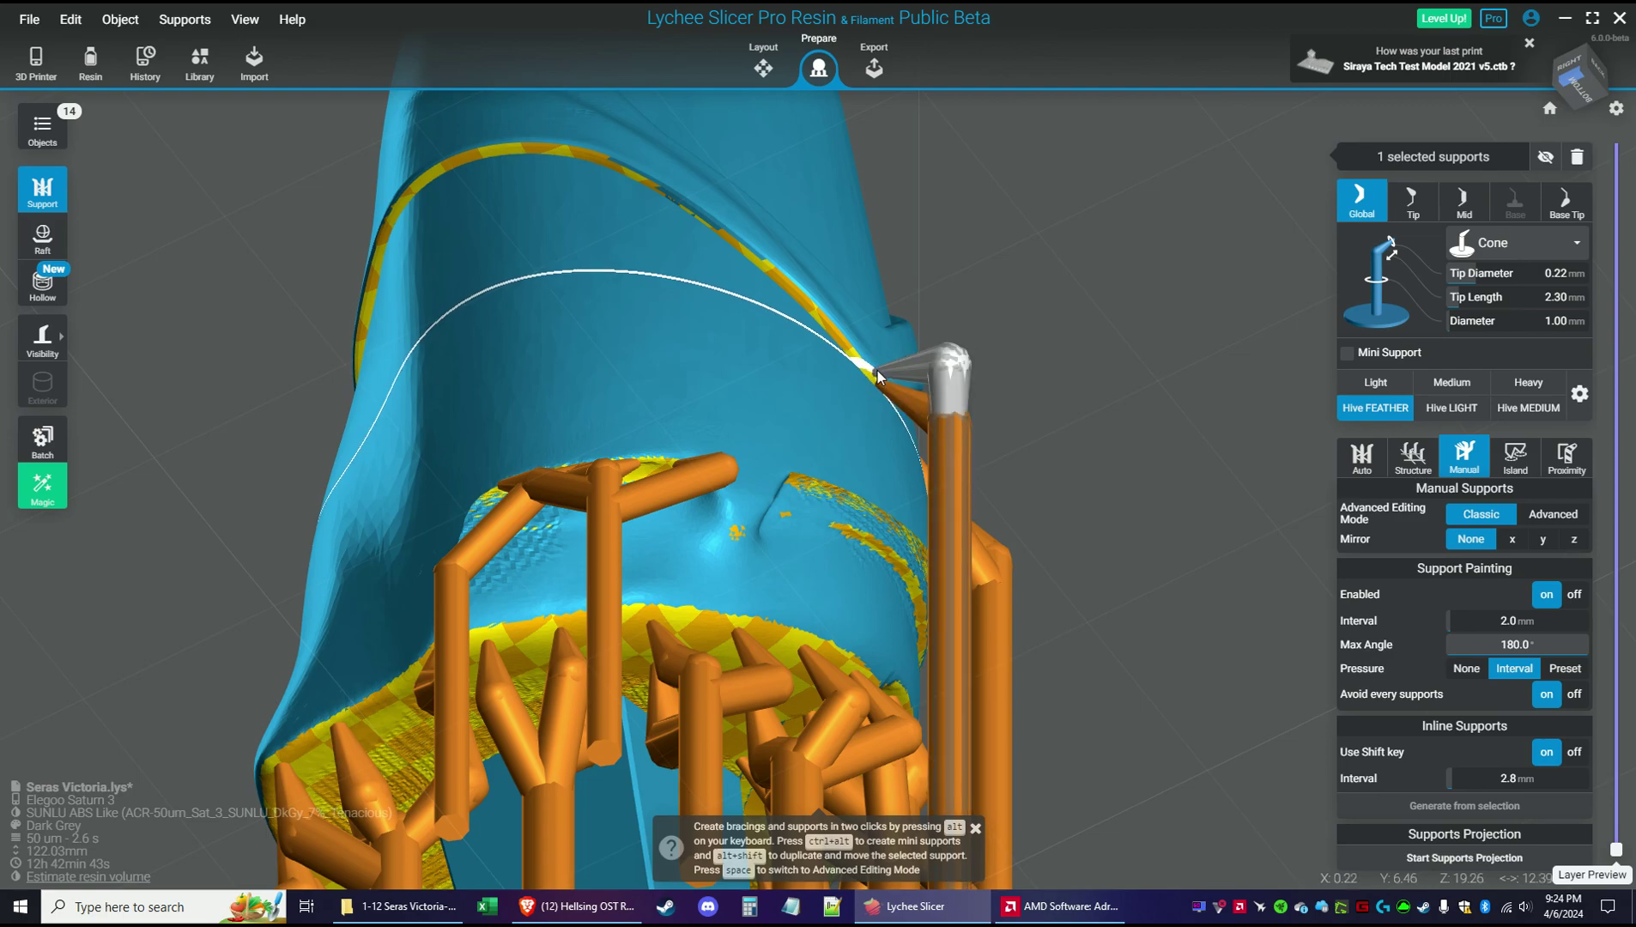
scroll(1130, 378, up, 3)
Reposition the hair-ridge support's tip onto the ridge edge, shortening it to 1.60 mm
key(space)
click(831, 353)
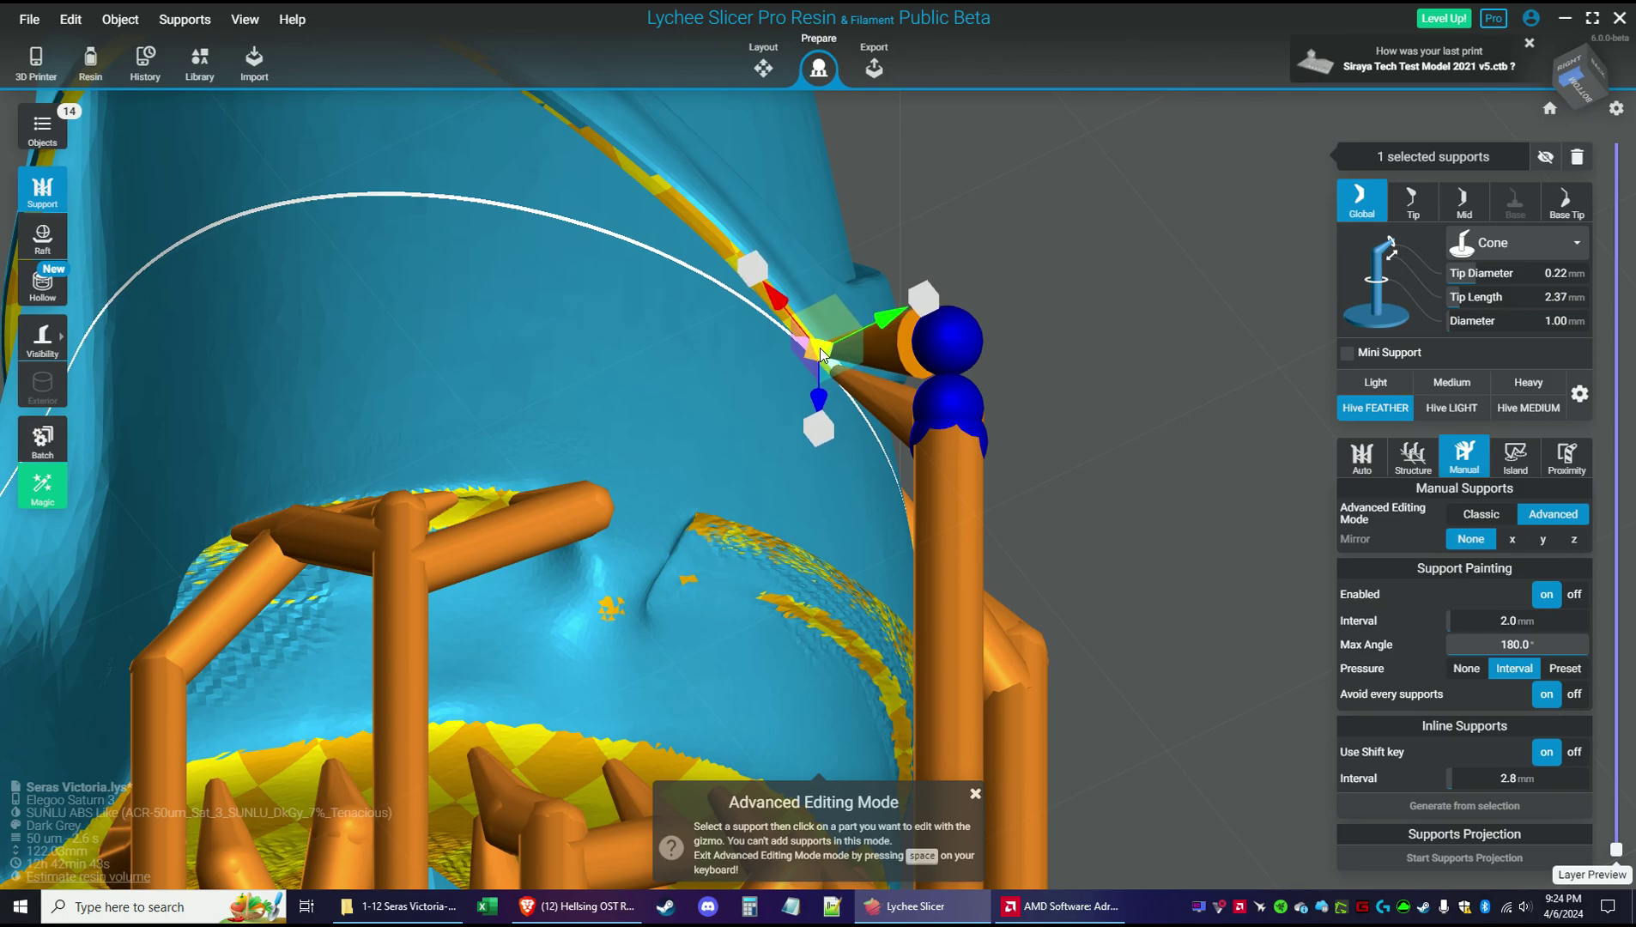
key(space)
drag(1165, 369, 973, 391)
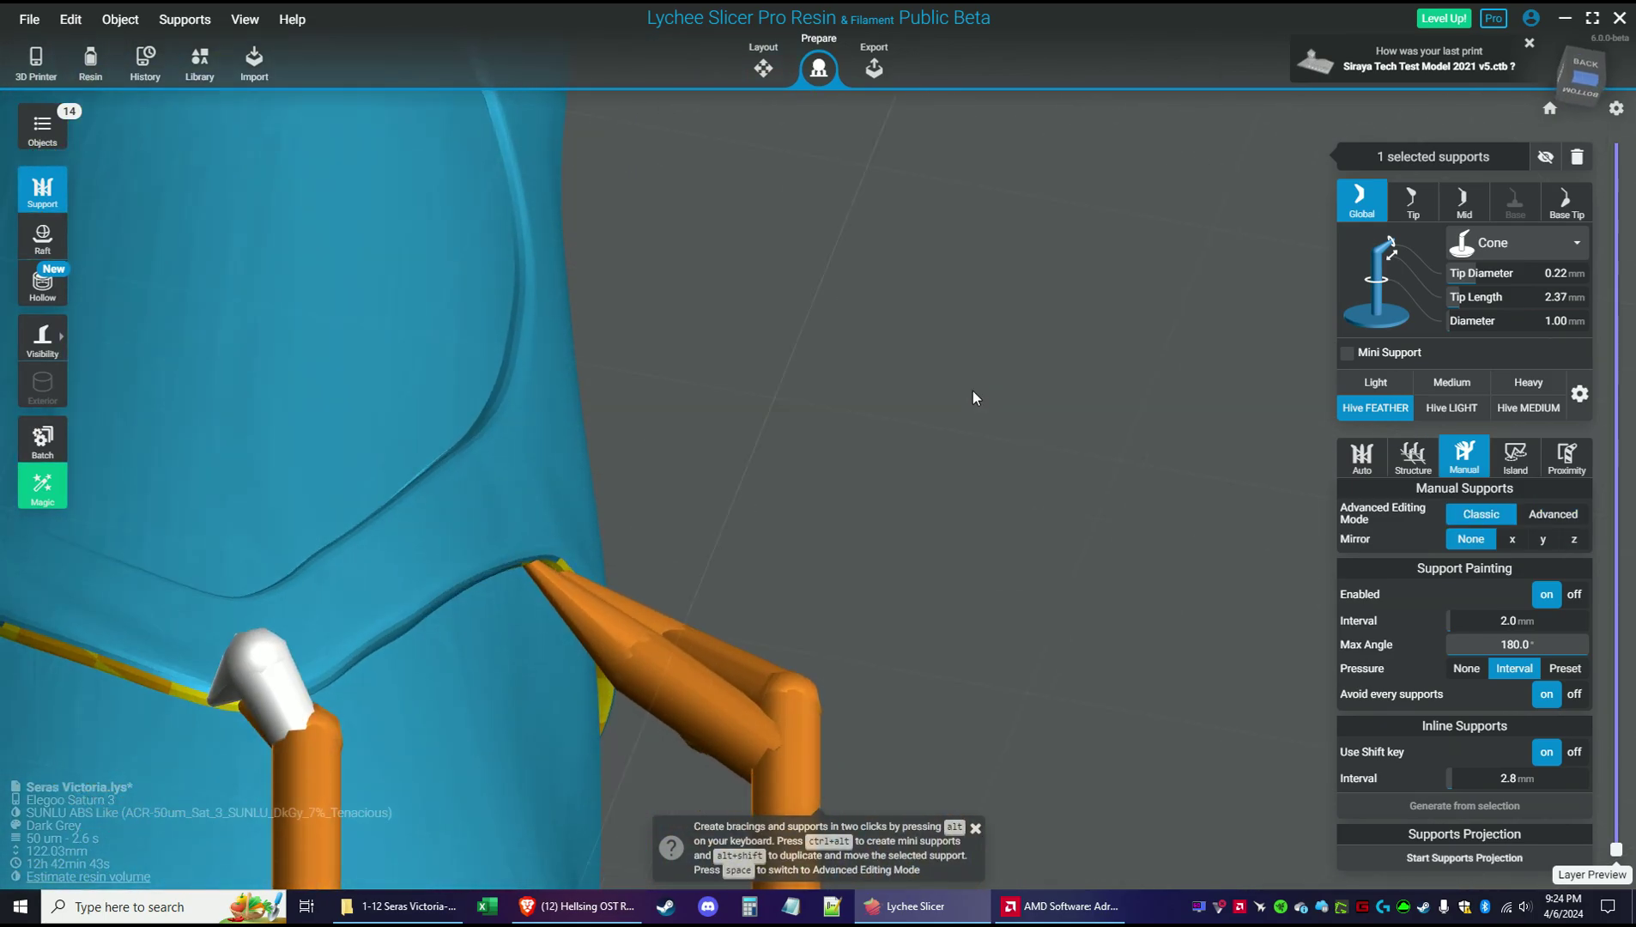
key(space)
click(275, 659)
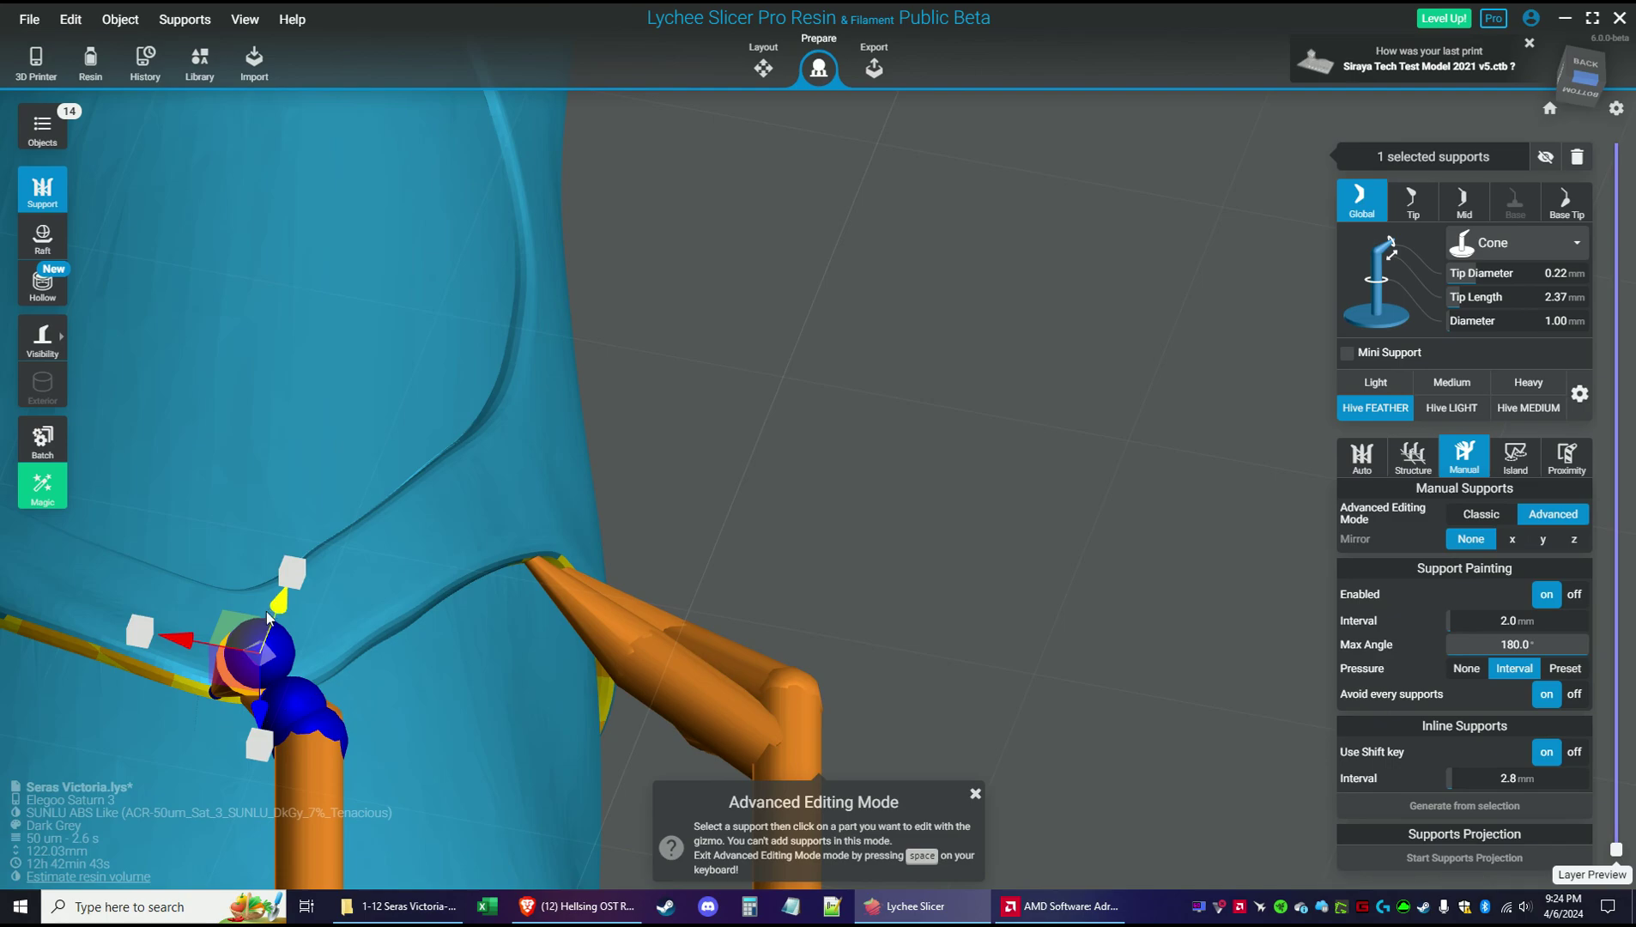
drag(240, 652, 259, 682)
key(space)
Reframe the model at a level angle and bring up the hollowing and drain-hole tools
scroll(606, 664, down, 8)
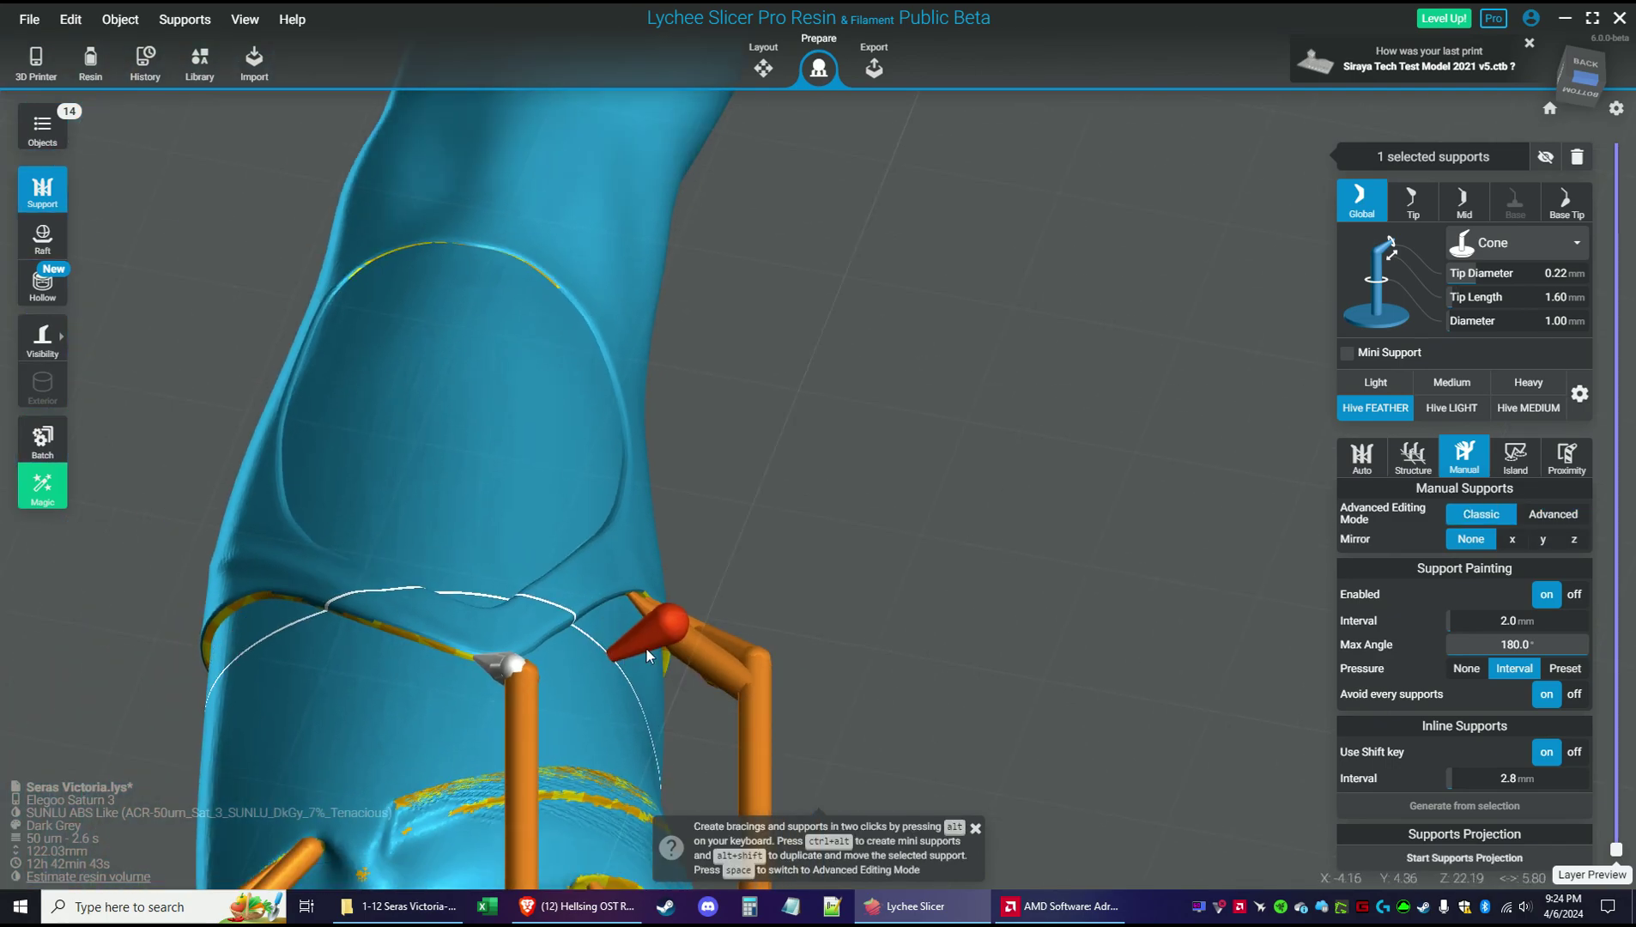
middle_drag(894, 334, 878, 567)
scroll(877, 566, down, 6)
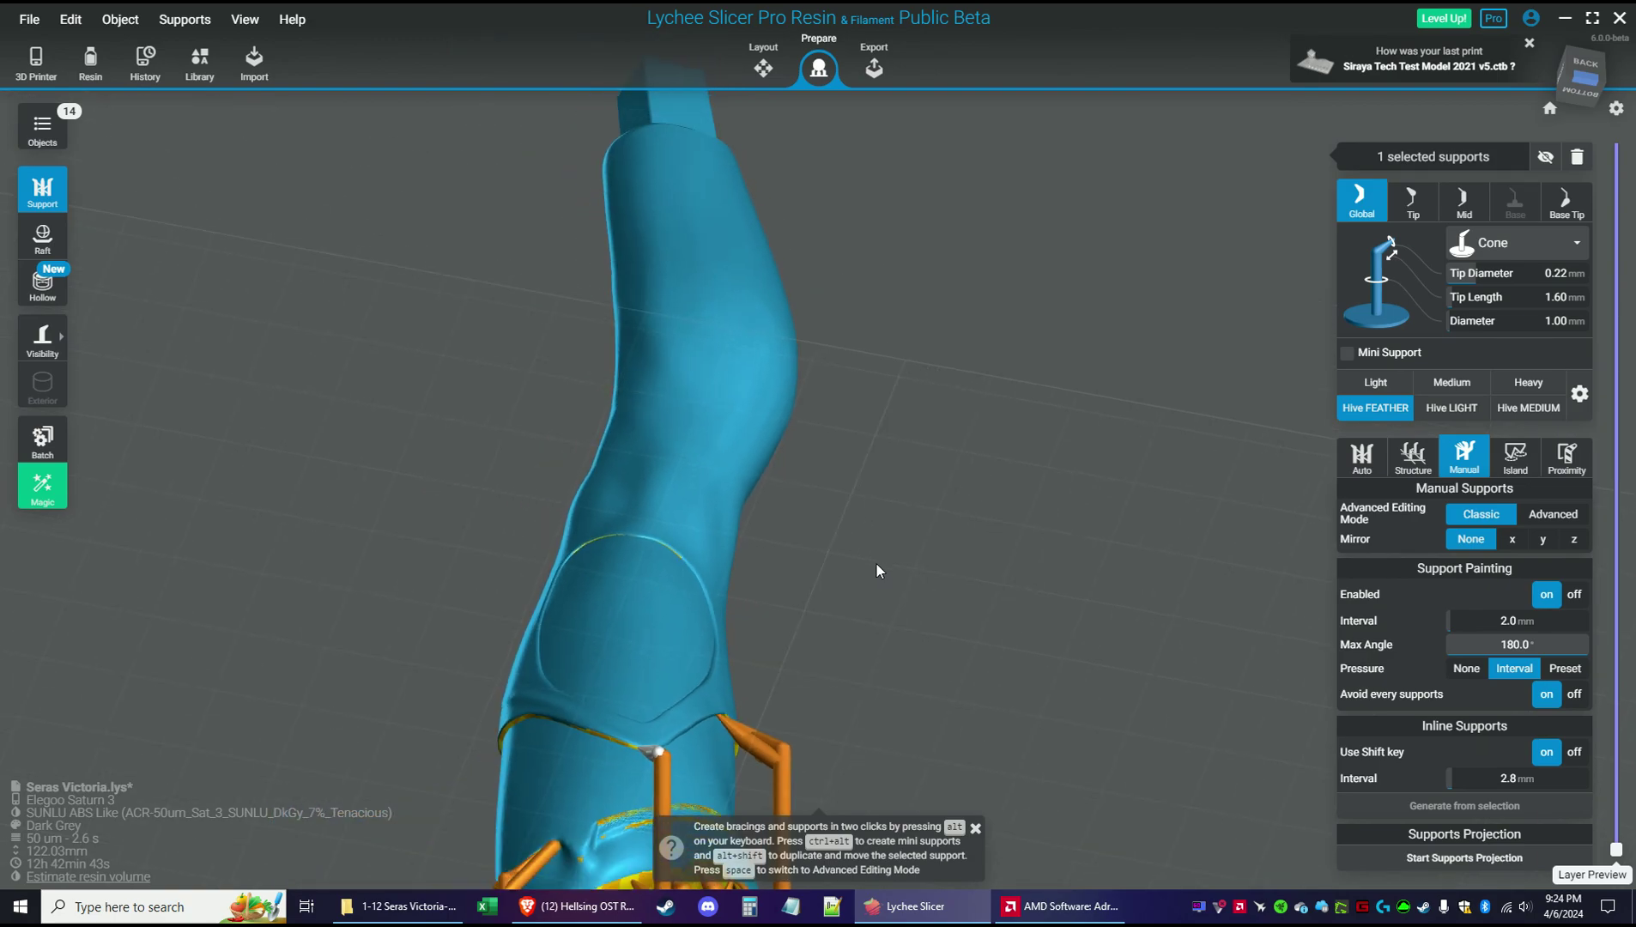
right_drag(916, 526, 1192, 471)
scroll(969, 757, down, 3)
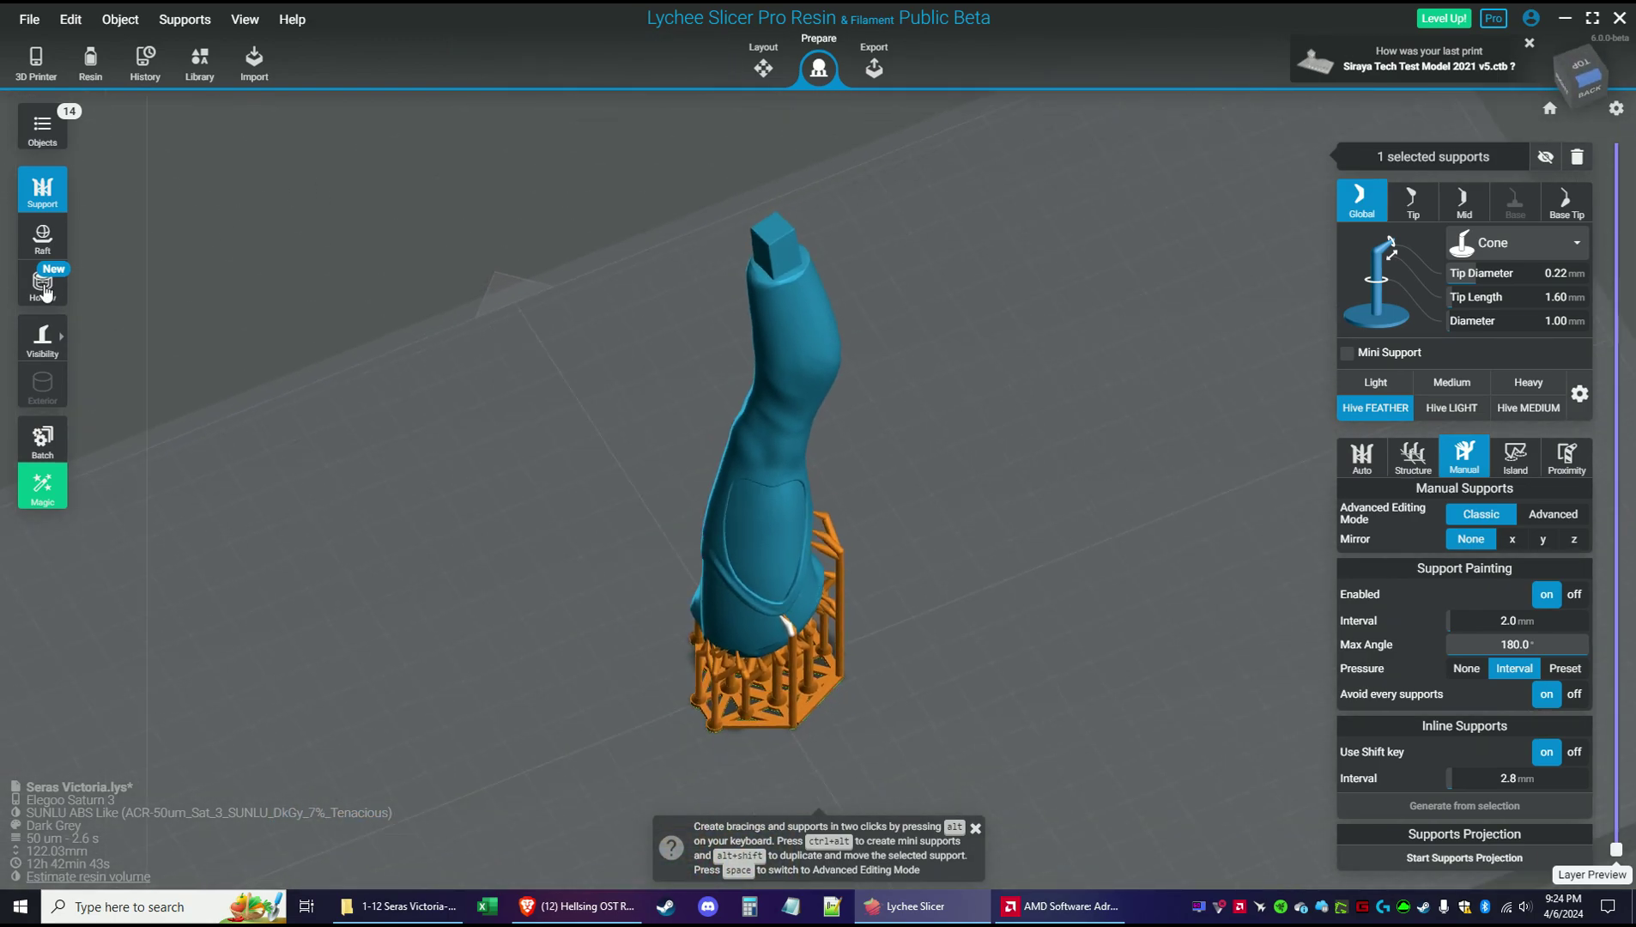
click(42, 284)
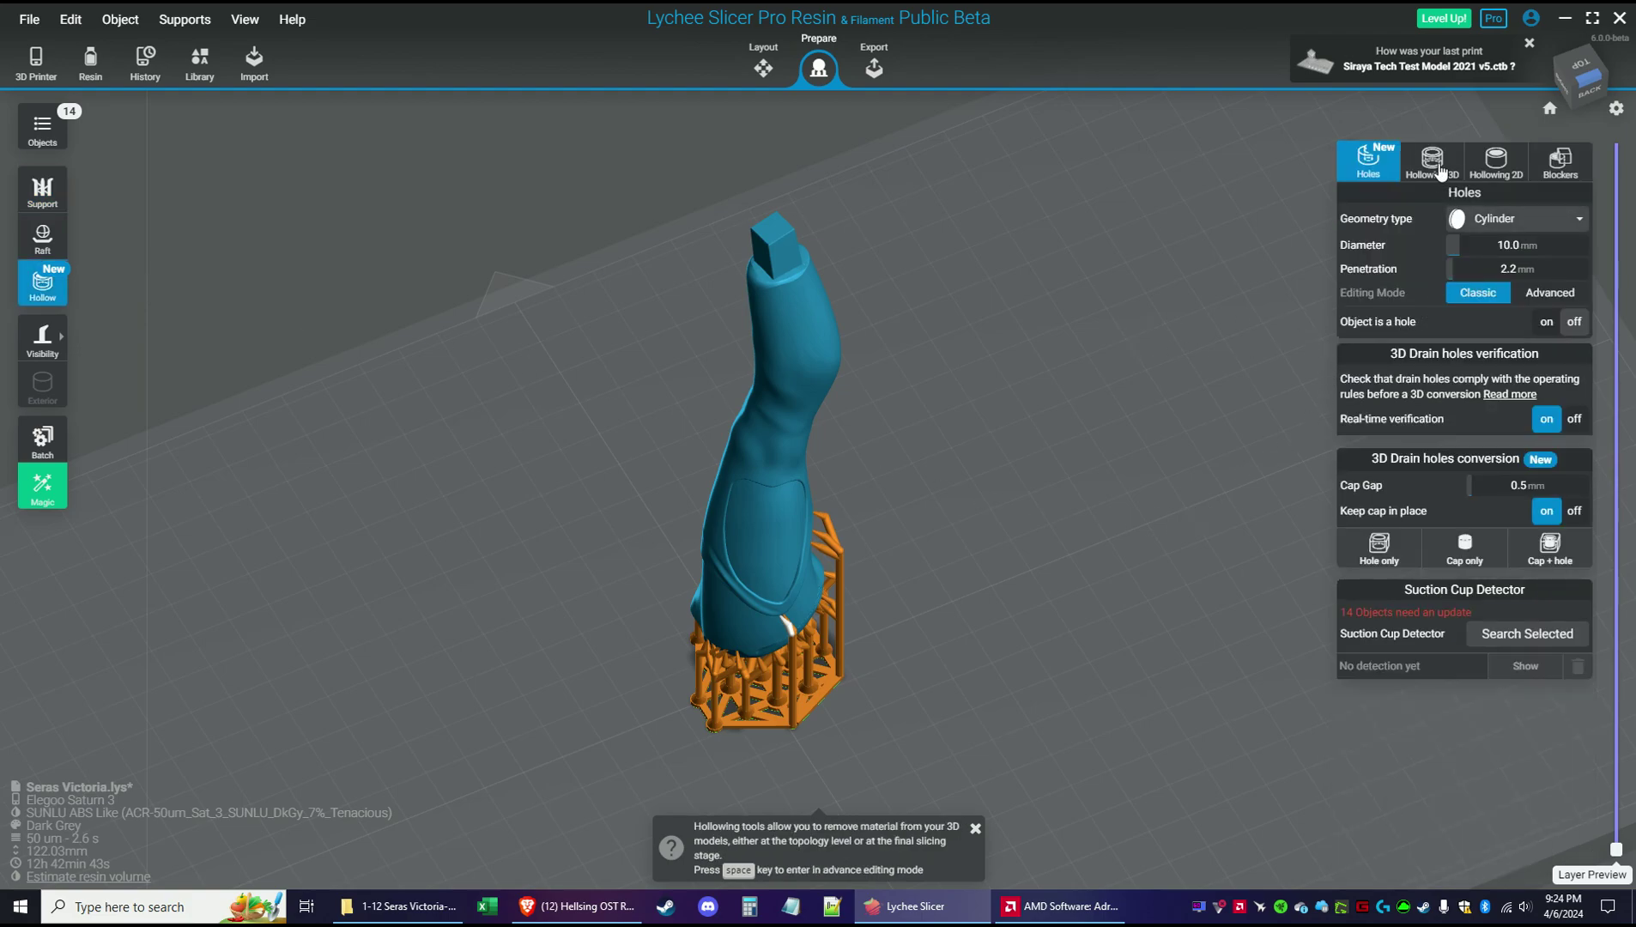
Hollow the head in 3D at 1.8 mm thickness, check the shell in cross-section, then switch to drain holes
click(1432, 162)
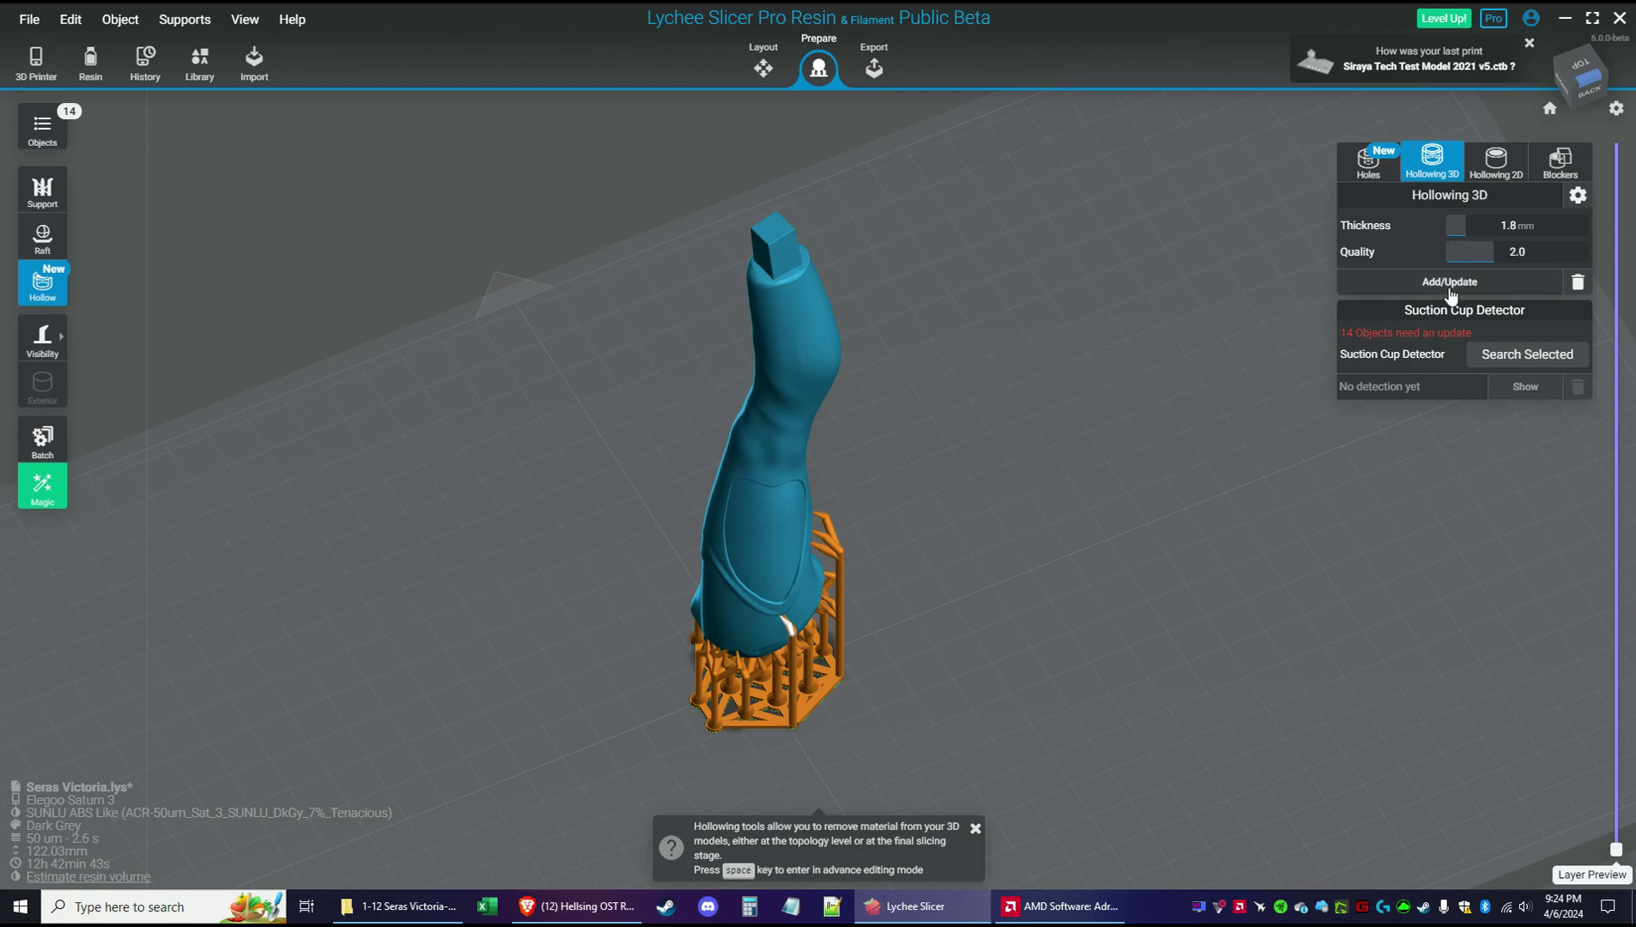
click(1437, 287)
mouse_move(1615, 850)
mouse_down()
mouse_move(1633, 345)
mouse_move(1622, 858)
mouse_up()
right_drag(1002, 242, 972, 334)
scroll(921, 459, up, 3)
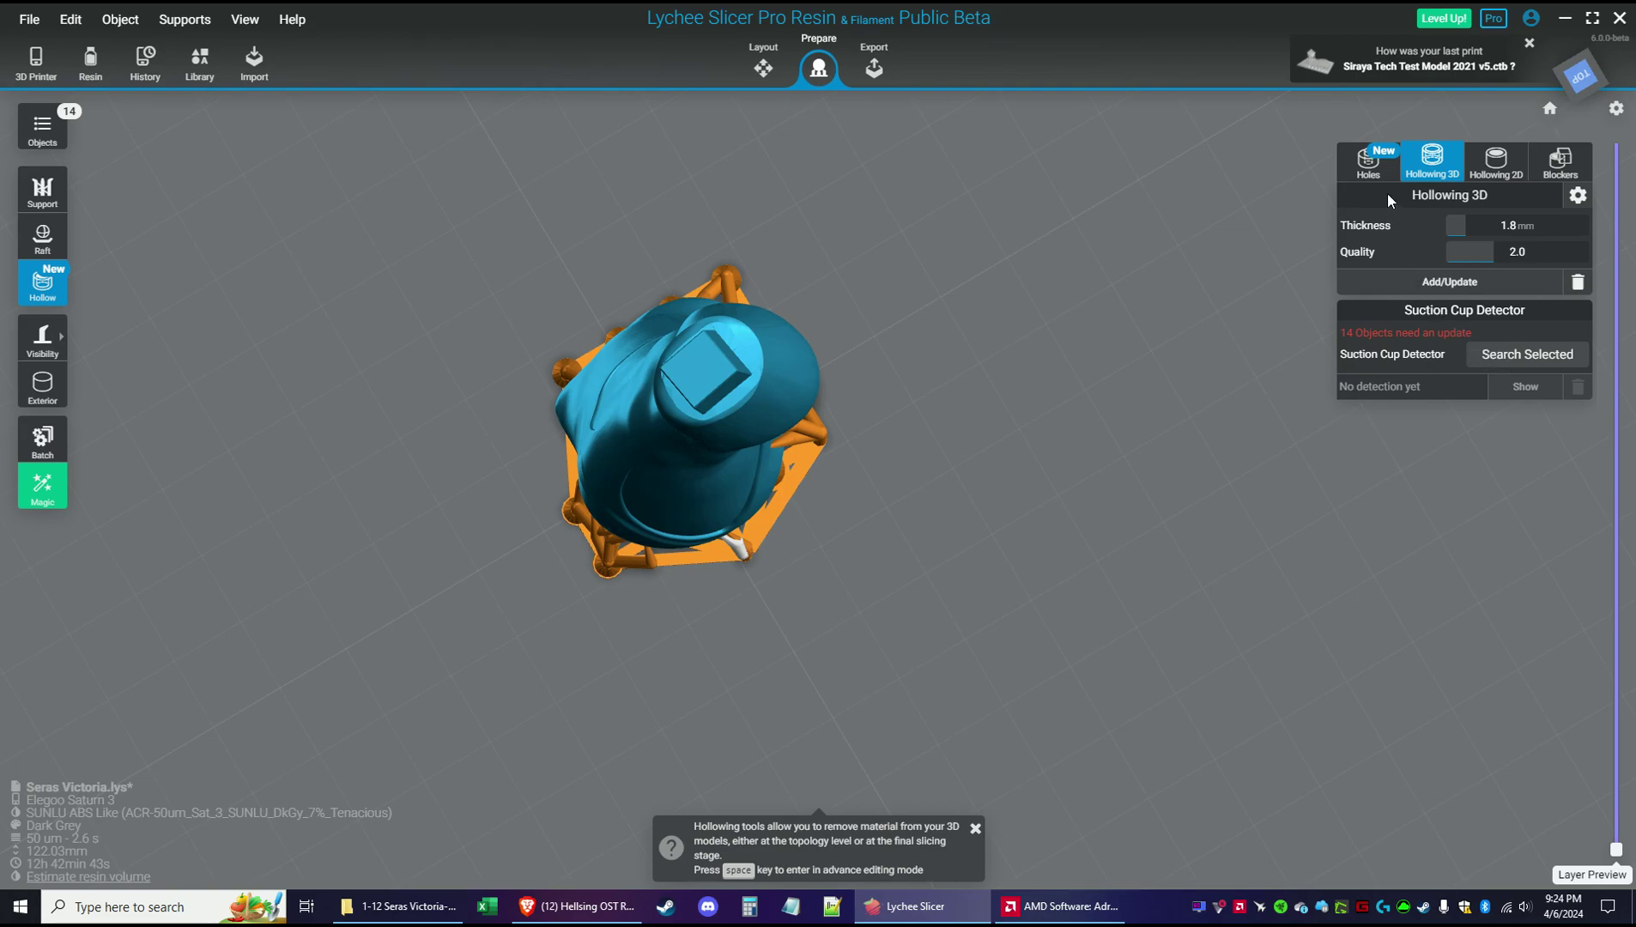
click(1364, 165)
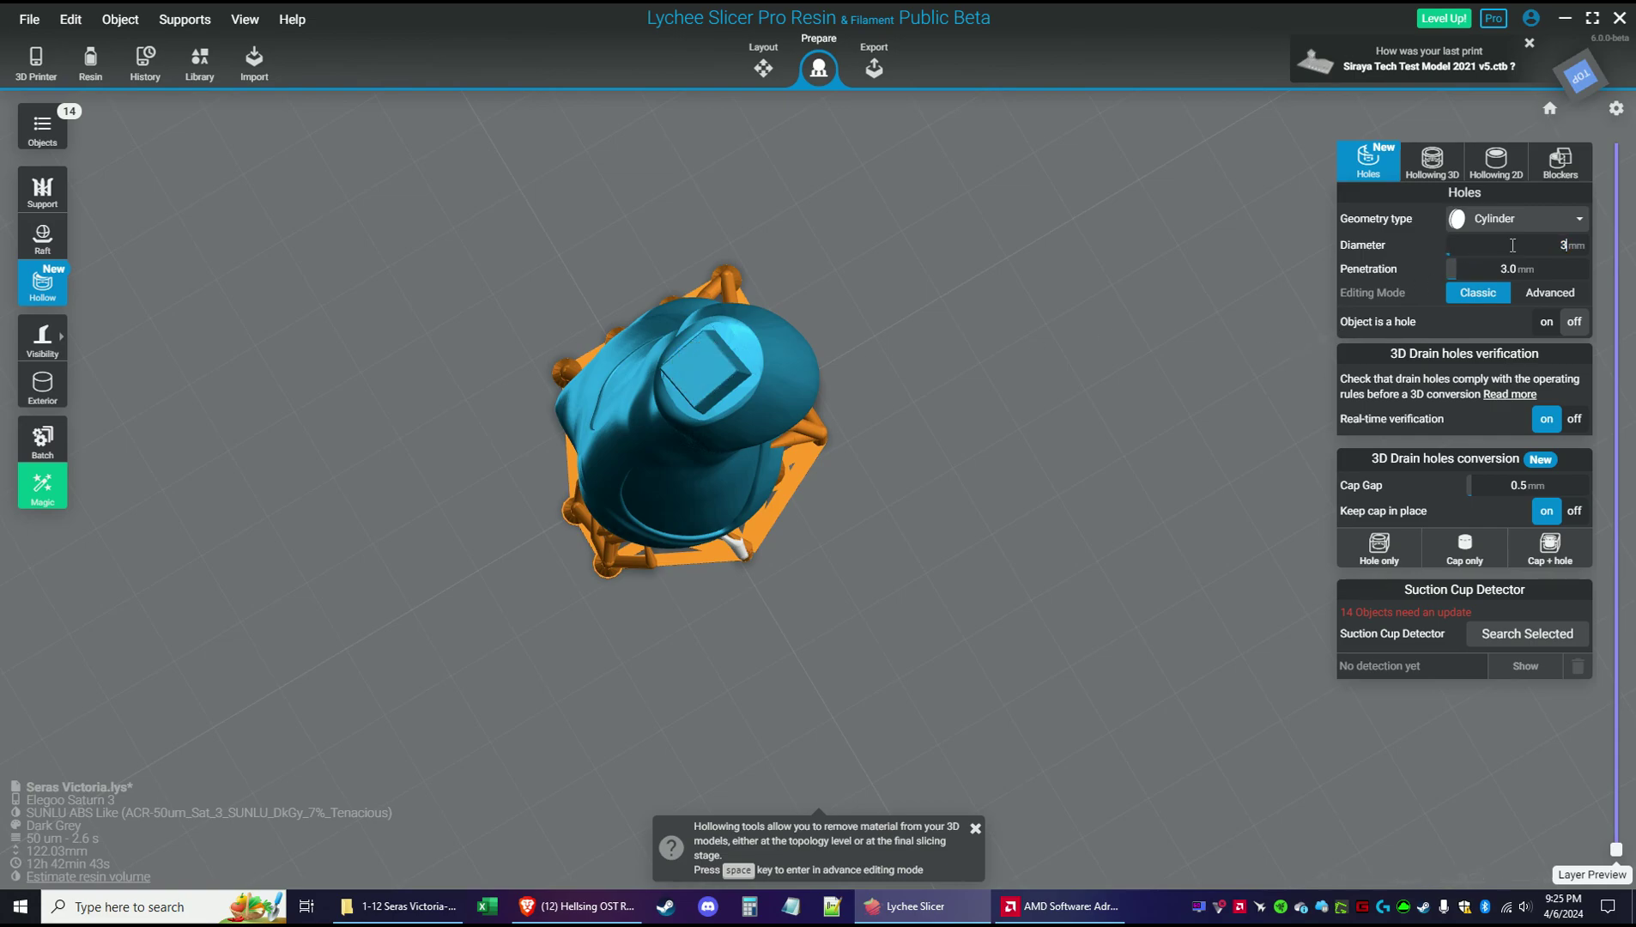
Place a 3.0 mm cylinder drain hole on the top square peg and inspect it through layer cross-sections
click(699, 372)
drag(1616, 848, 1583, 352)
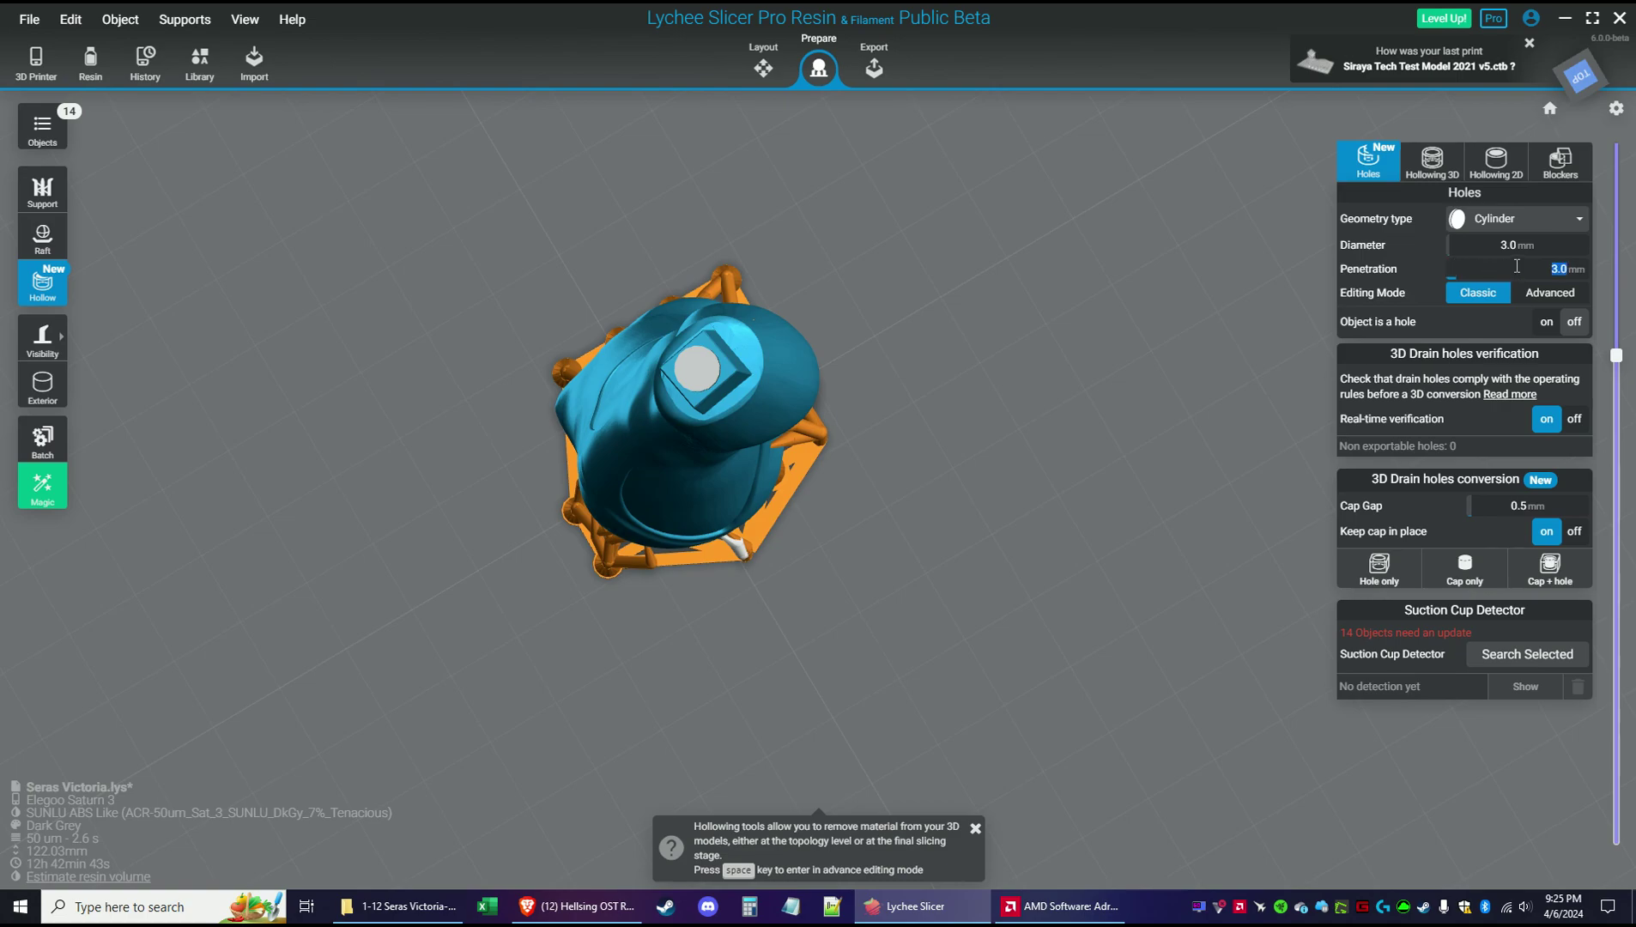
drag(1619, 357, 1618, 433)
drag(1618, 450, 1616, 146)
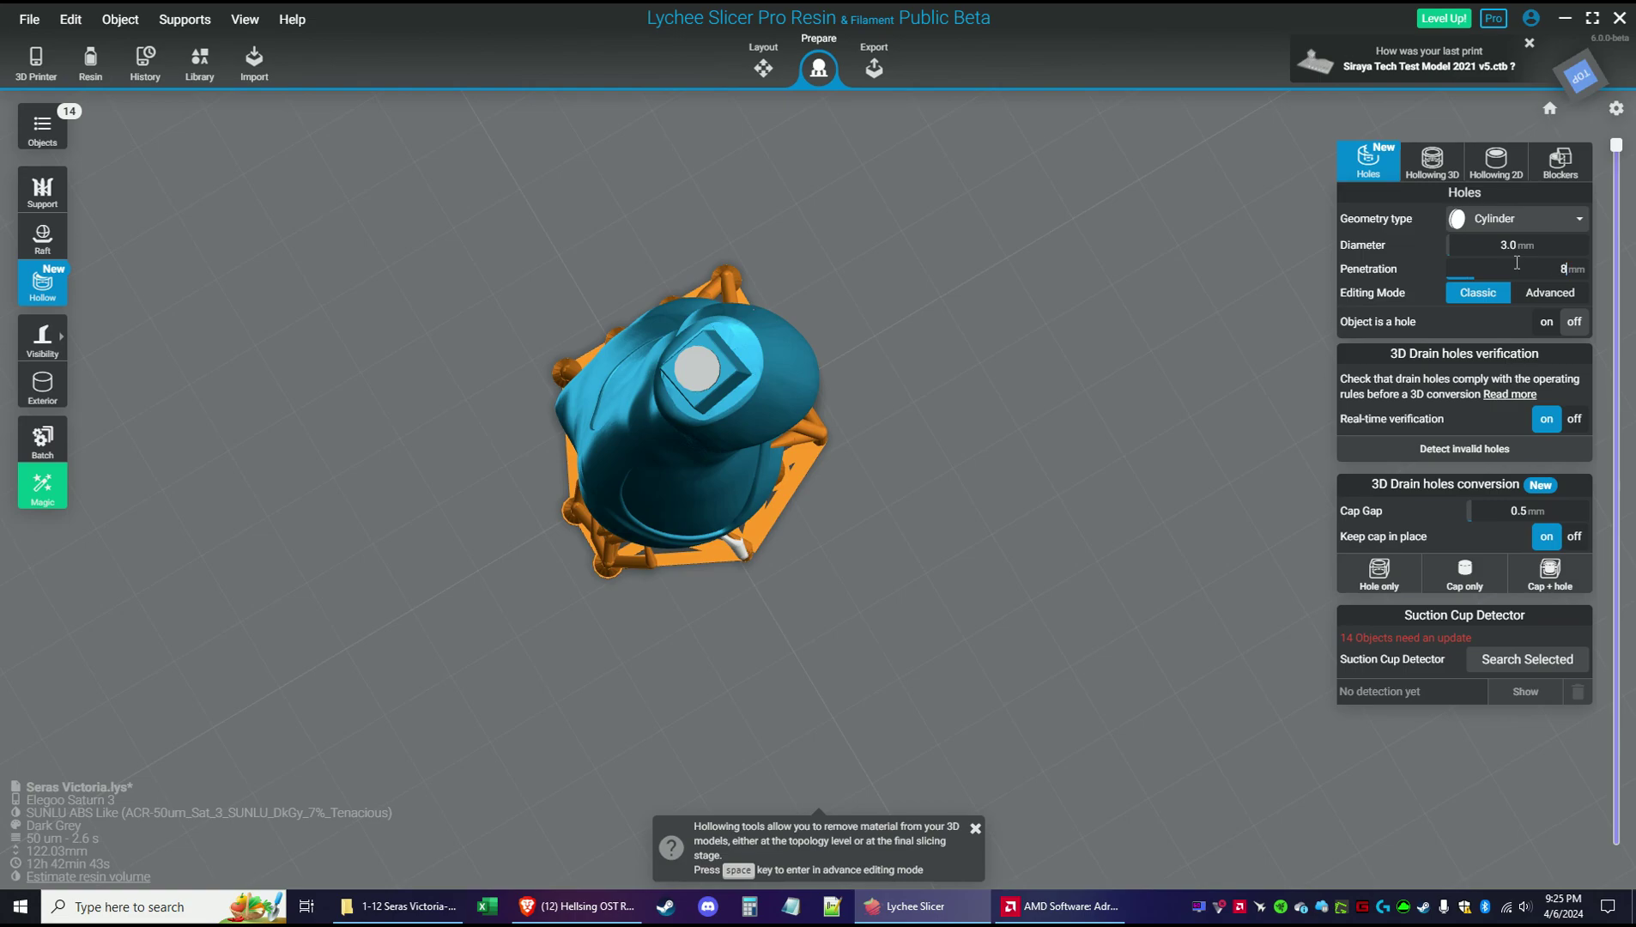
drag(1616, 148, 1586, 441)
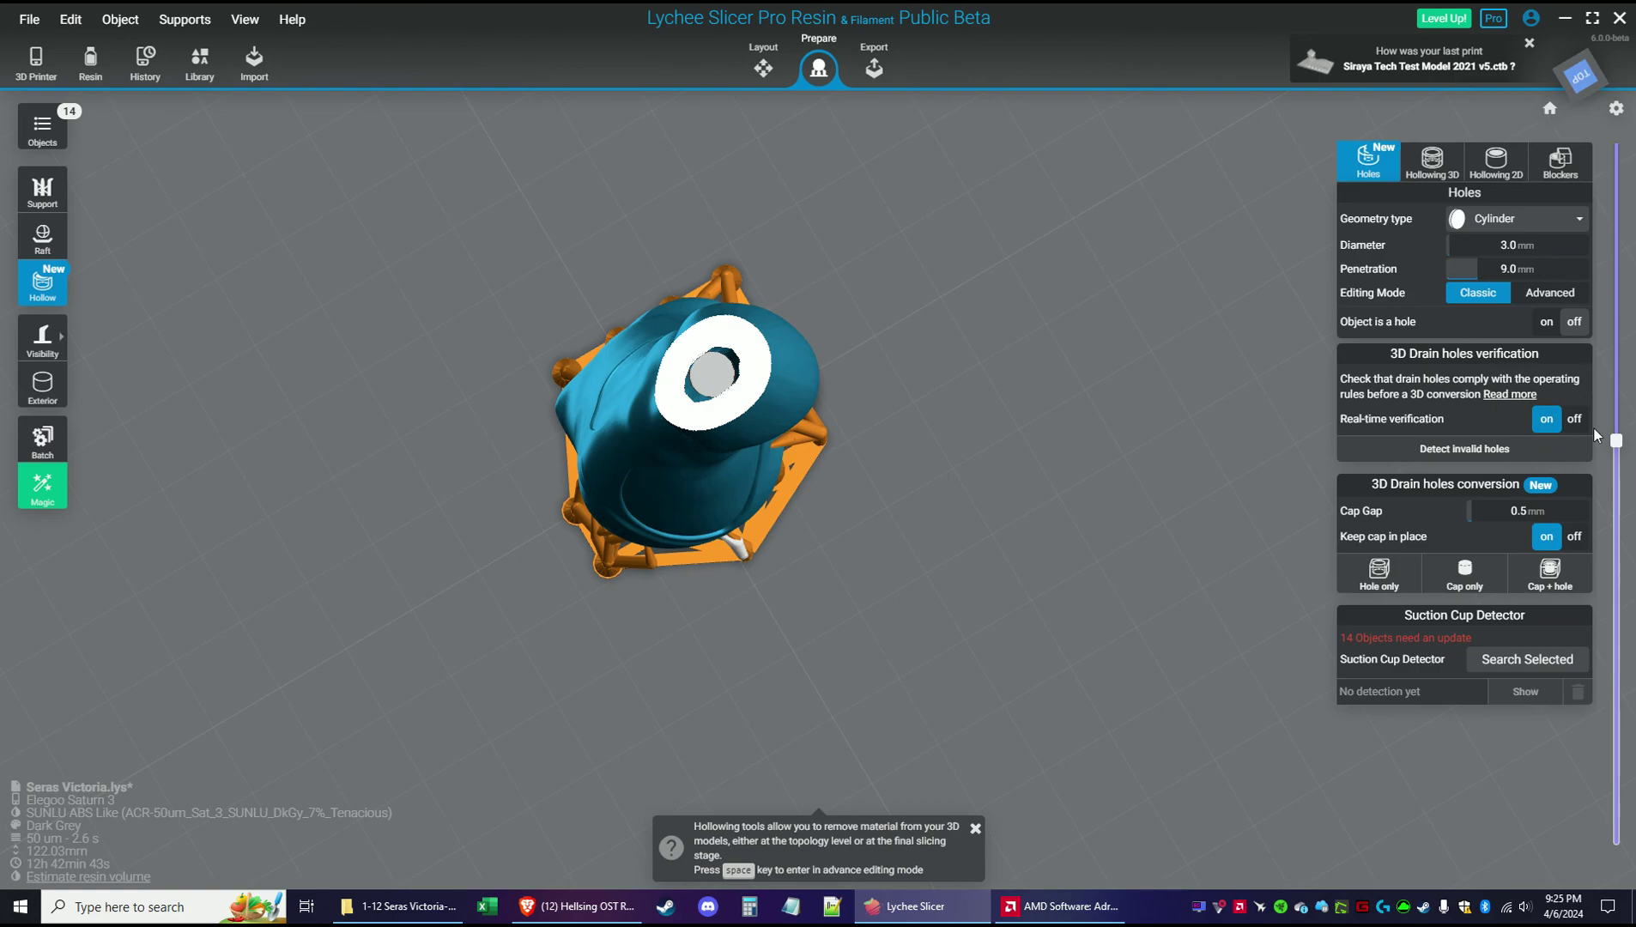
drag(1615, 442, 1620, 753)
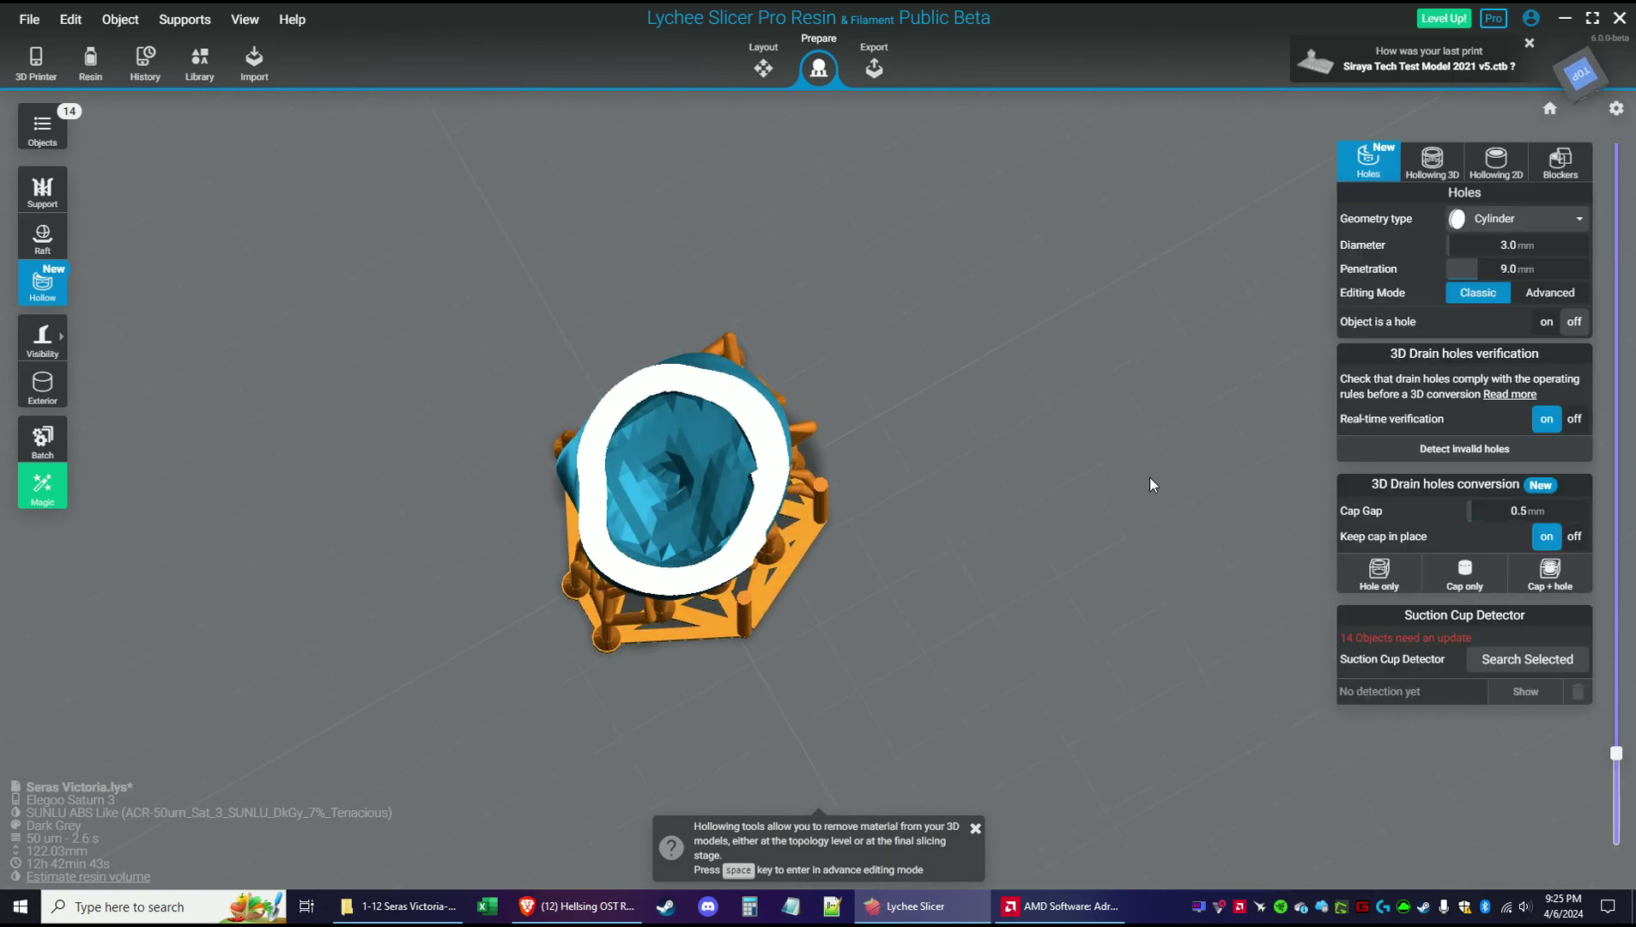
right_drag(1147, 478, 1099, 509)
middle_drag(953, 583, 1318, 442)
right_drag(1253, 696, 1279, 669)
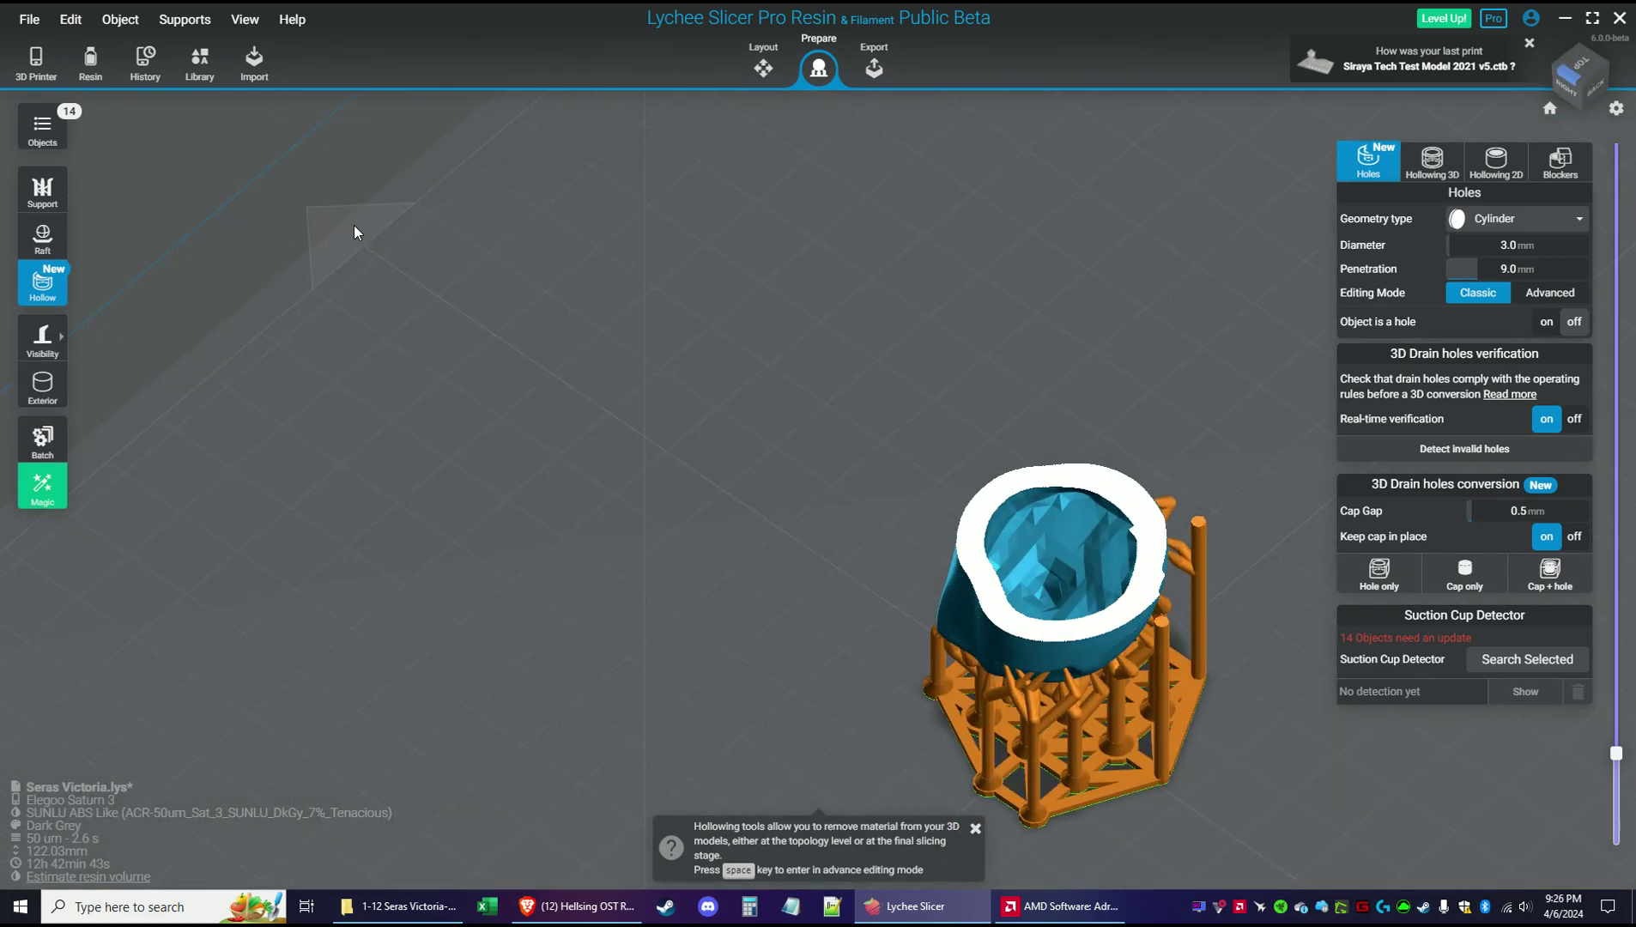
Set support visibility to Contact and orbit to the model's underside
click(54, 337)
click(112, 524)
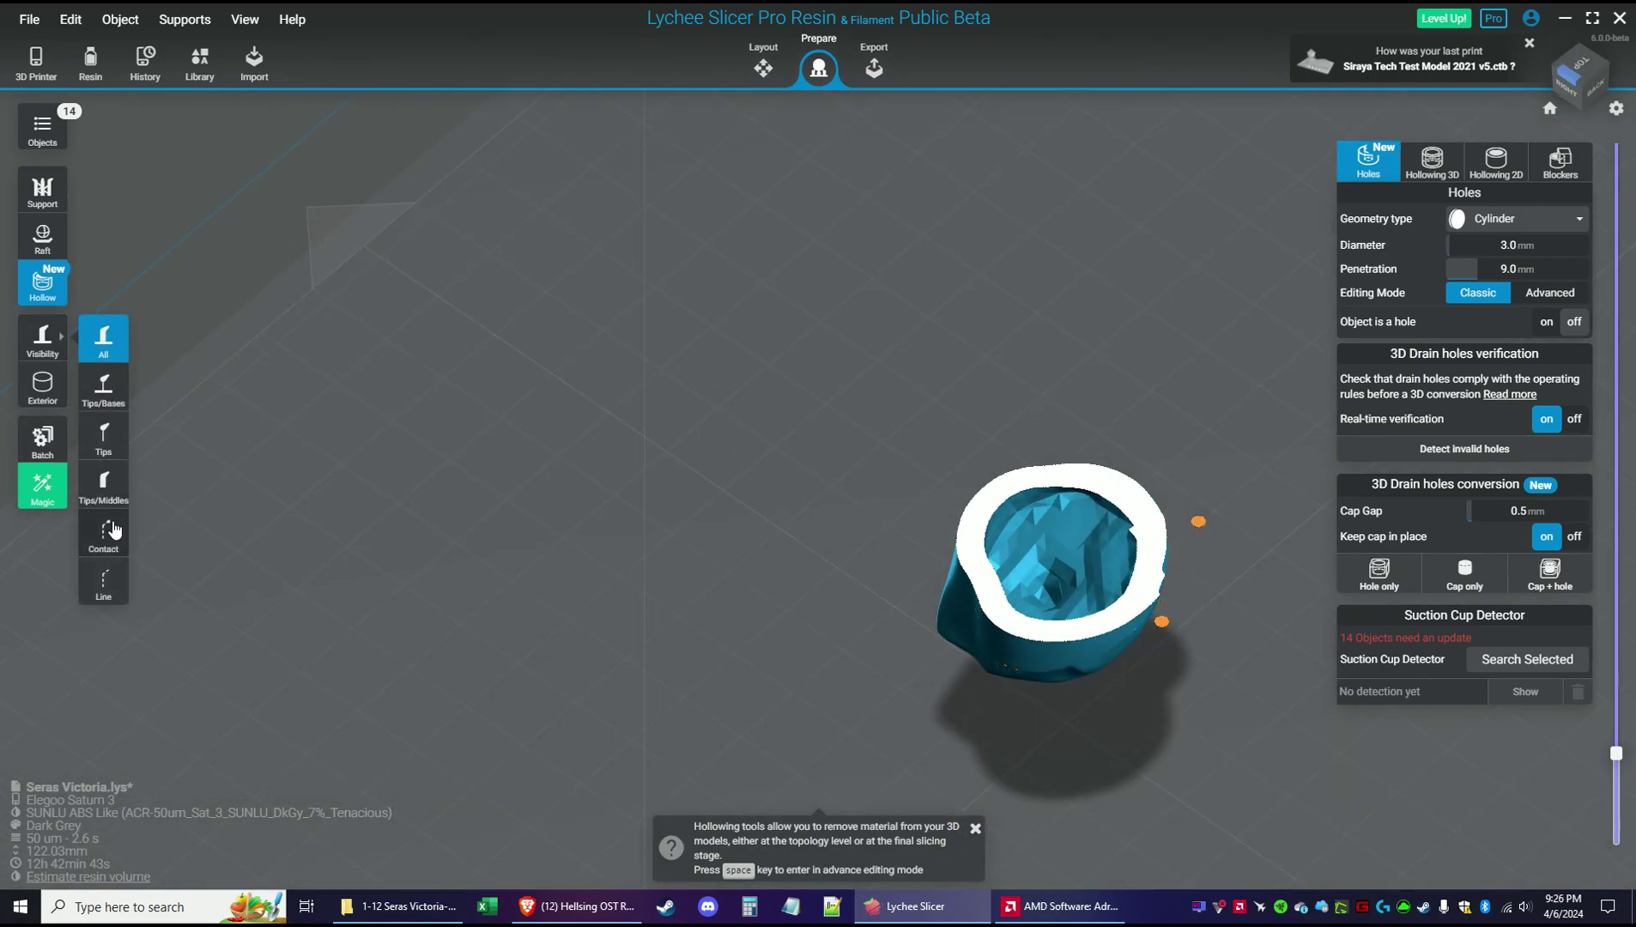
right_drag(804, 771, 930, 367)
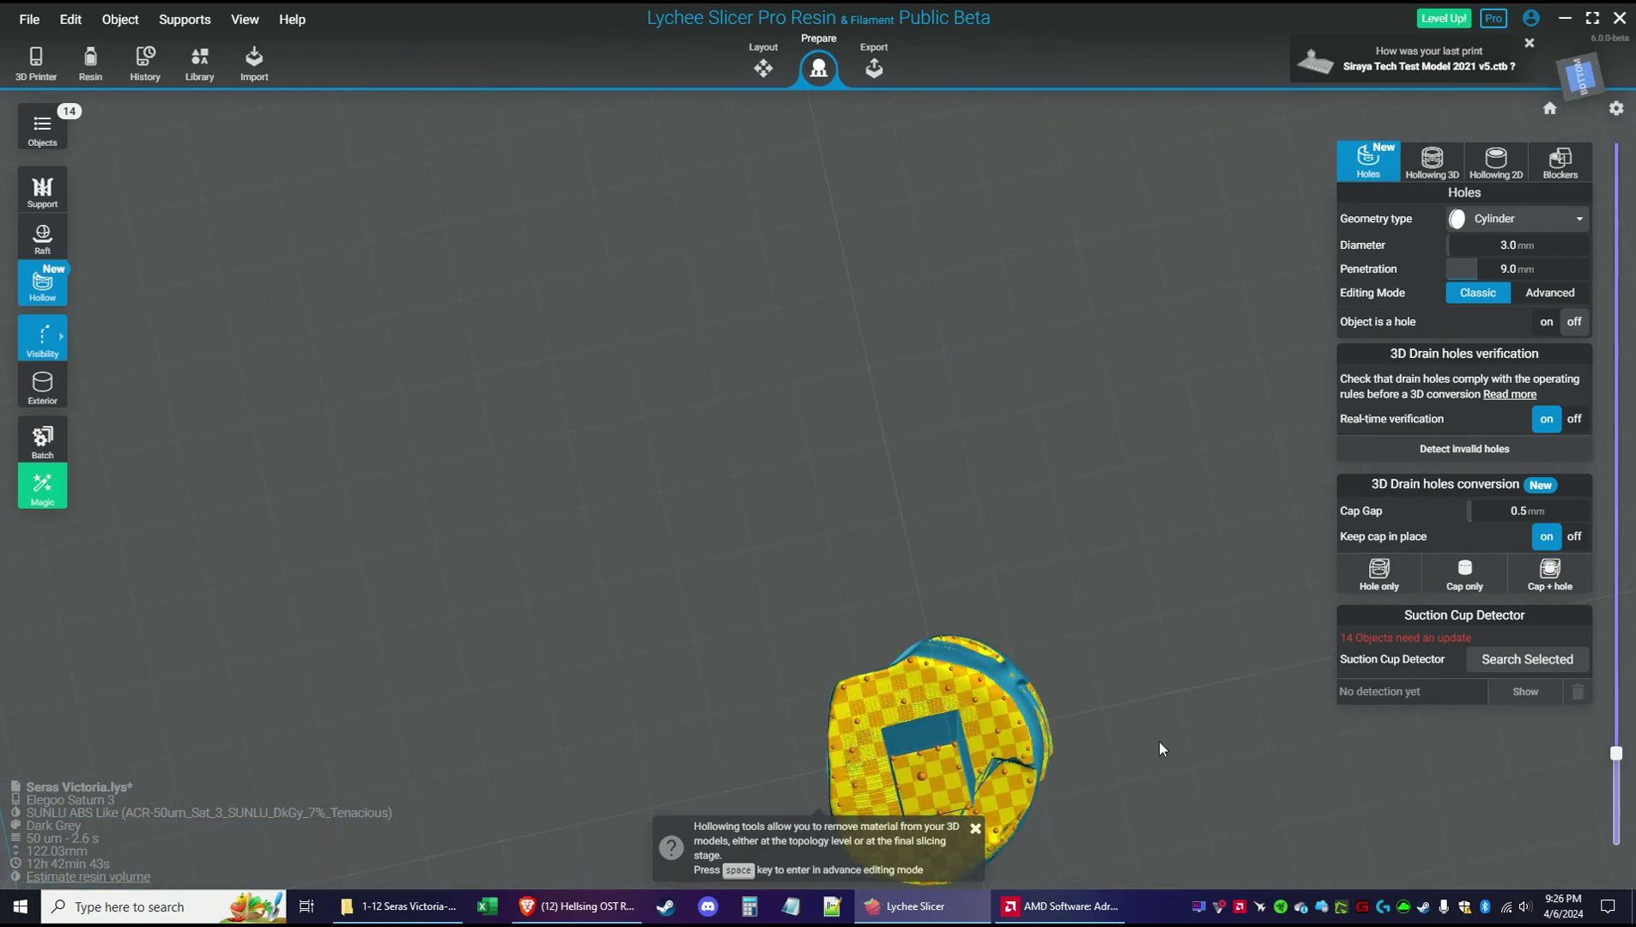
scroll(1160, 741, up, 4)
middle_drag(1179, 724, 1238, 392)
right_drag(1238, 384, 1247, 511)
scroll(1212, 695, up, 3)
right_drag(1174, 584, 1183, 366)
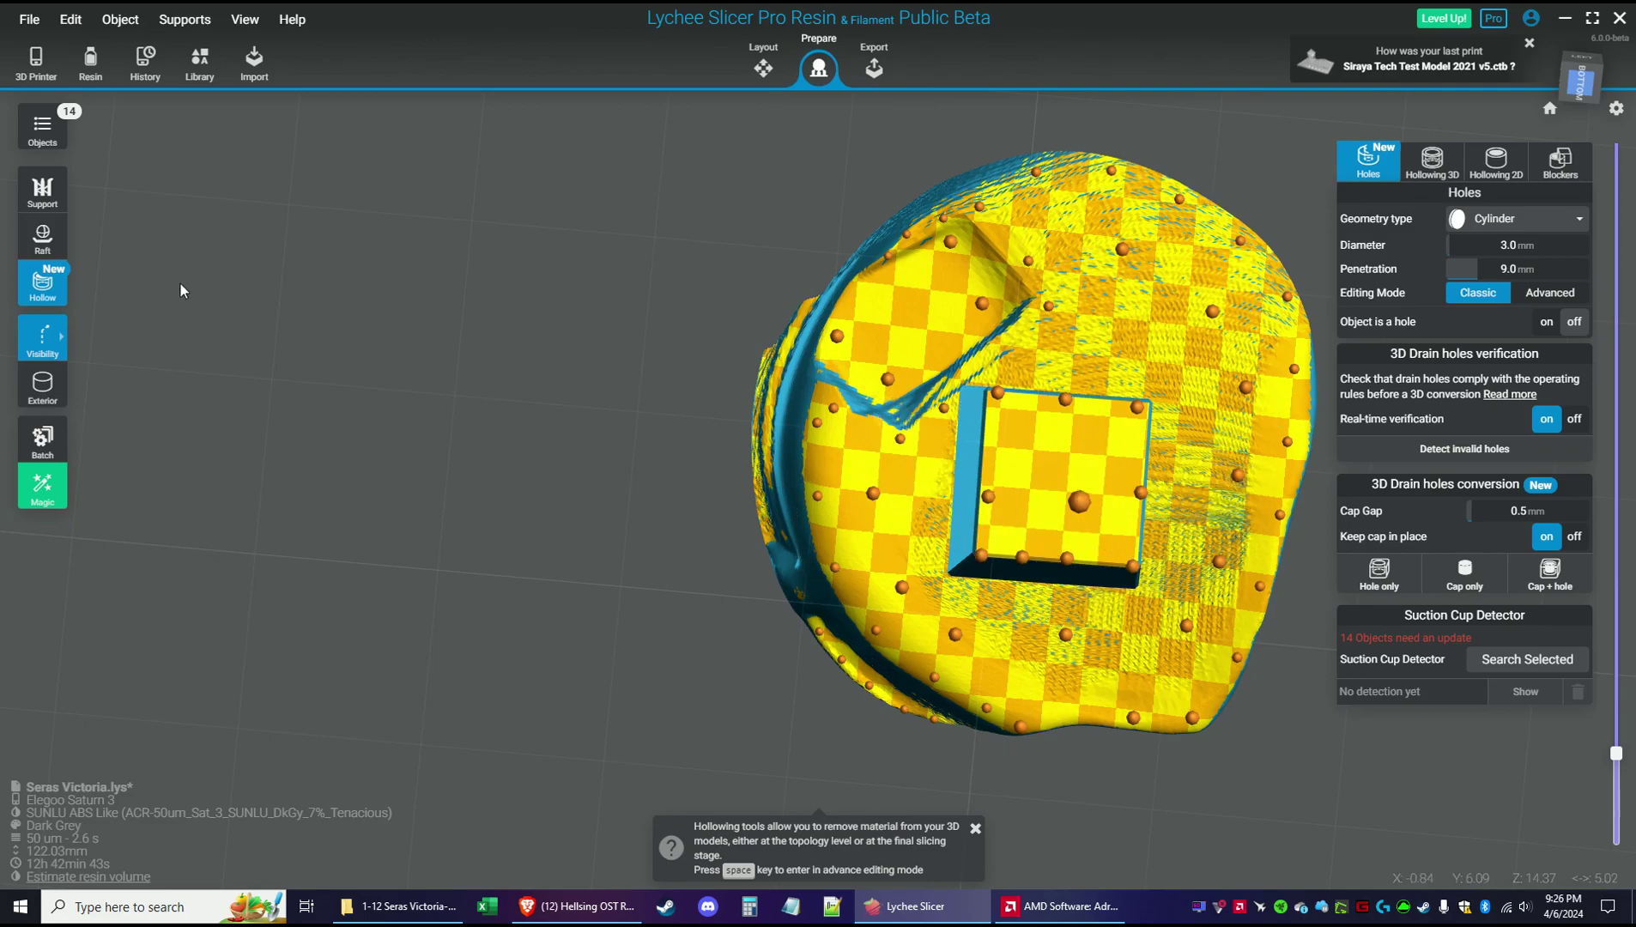
Delete the support in the square recess centre and place a drain hole there
click(45, 191)
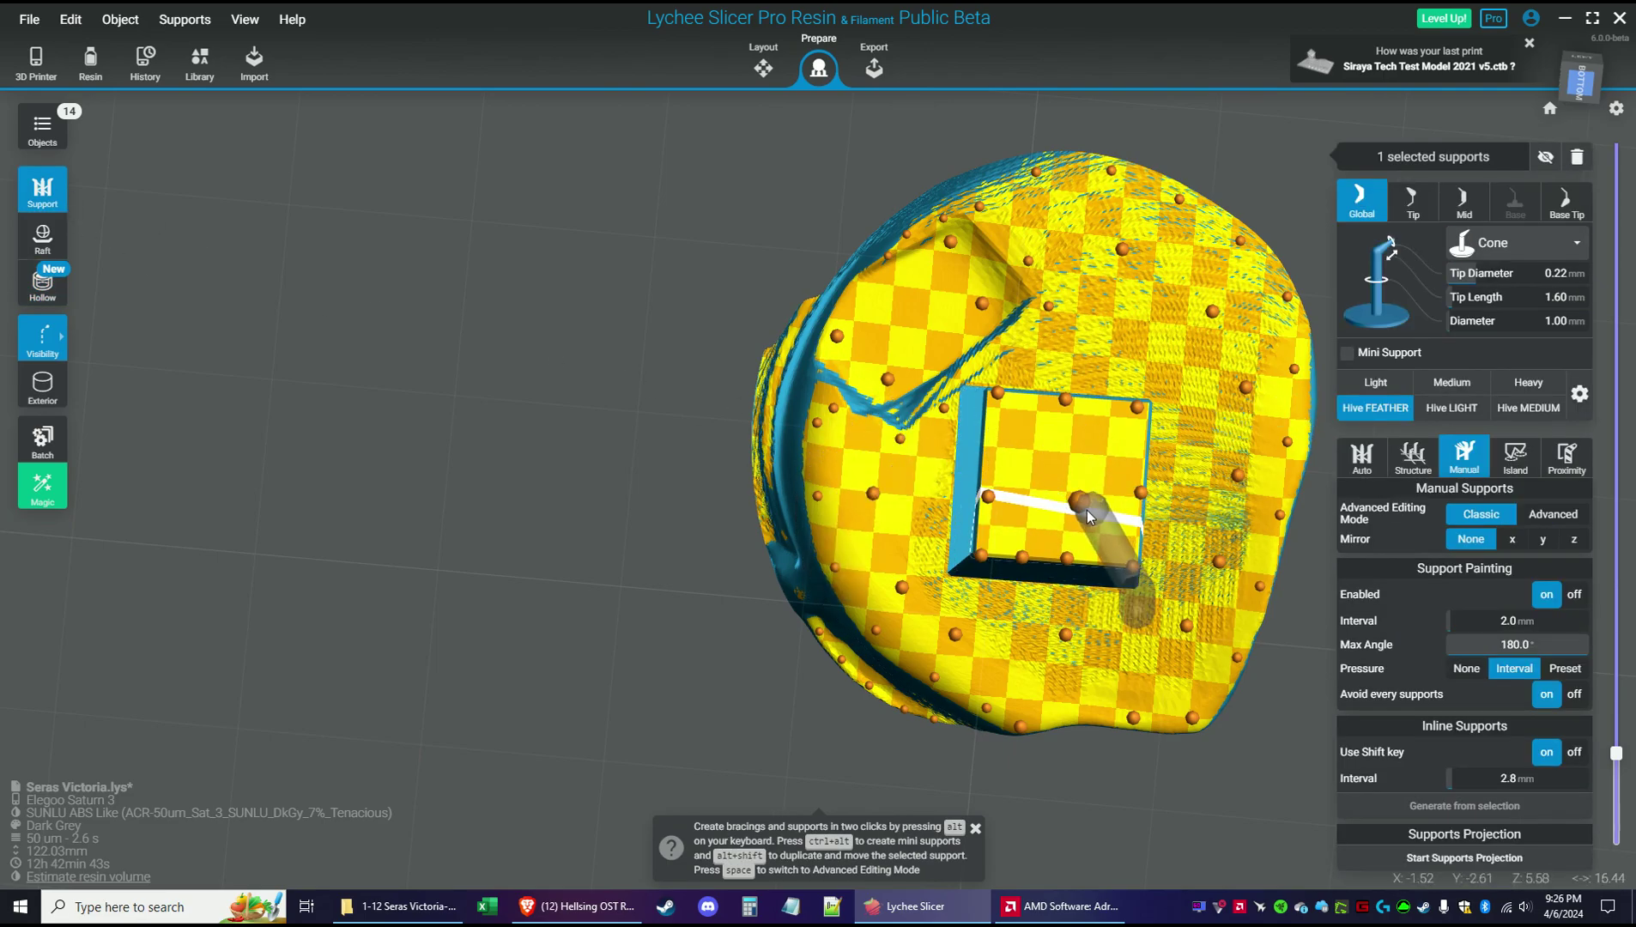
click(1080, 508)
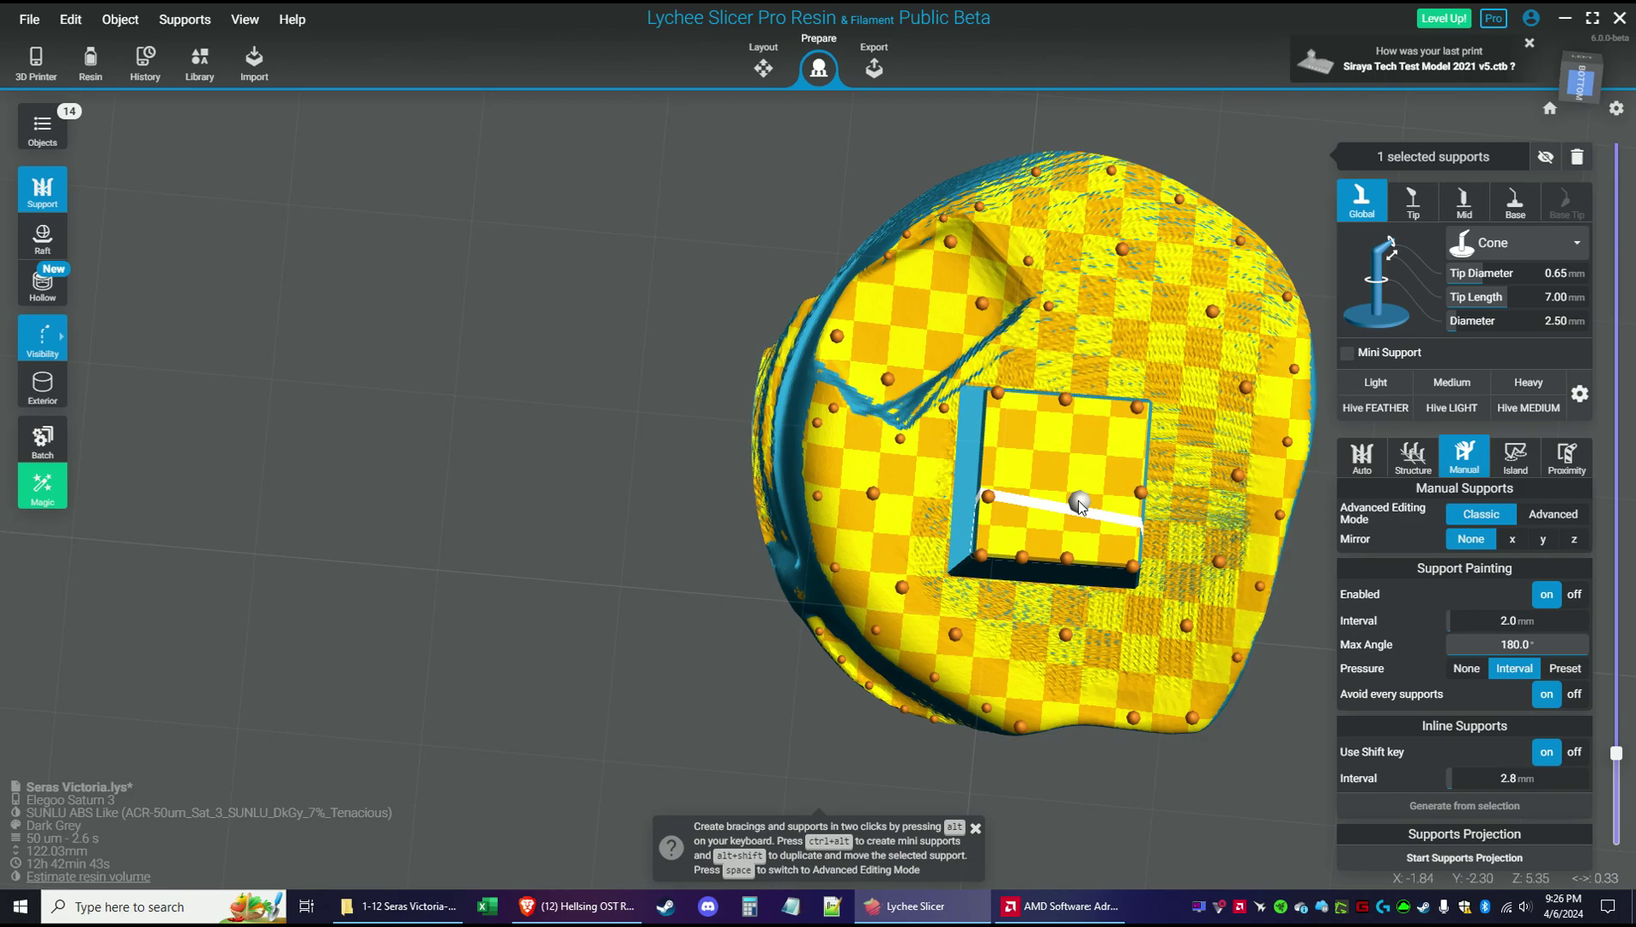
key(Delete)
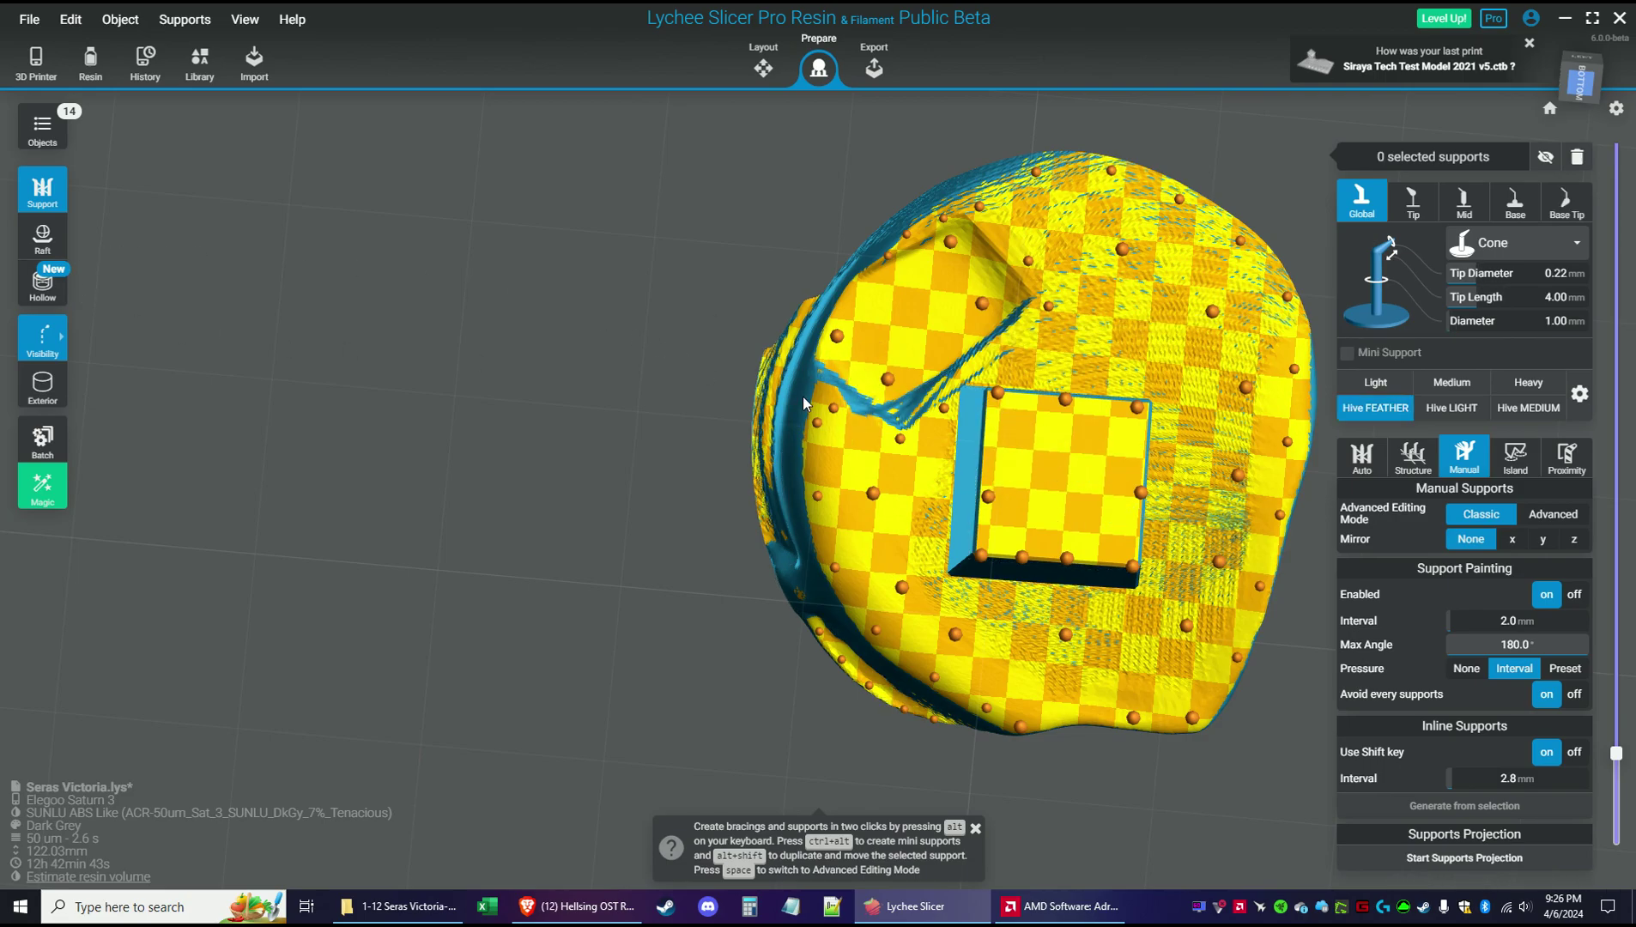
click(42, 285)
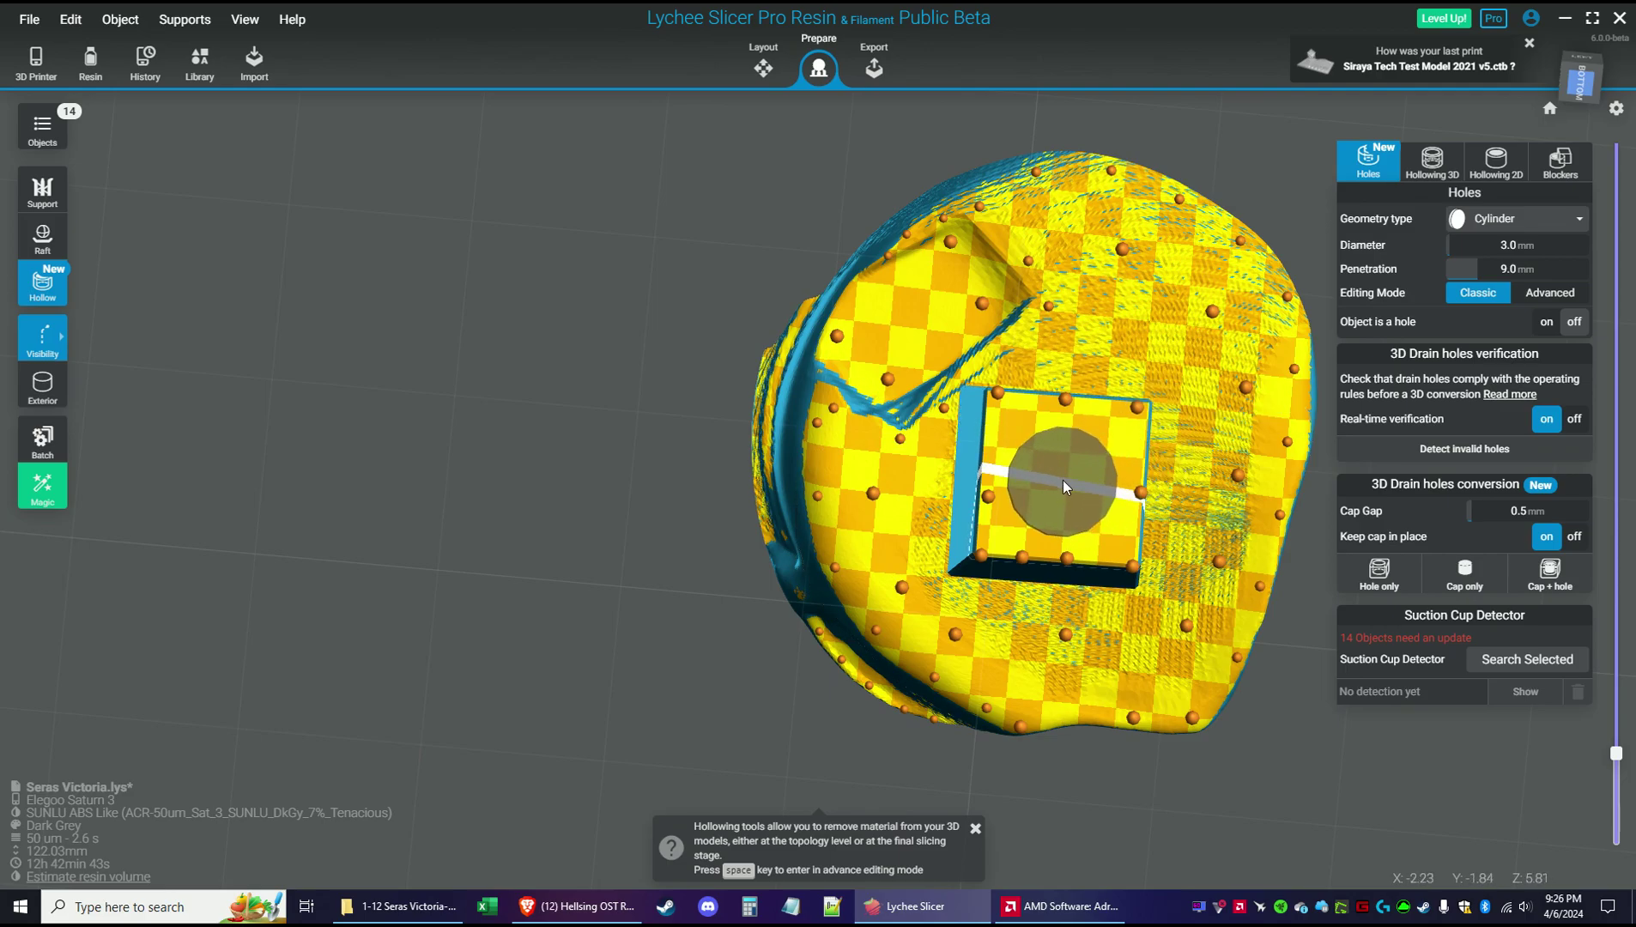
click(1064, 483)
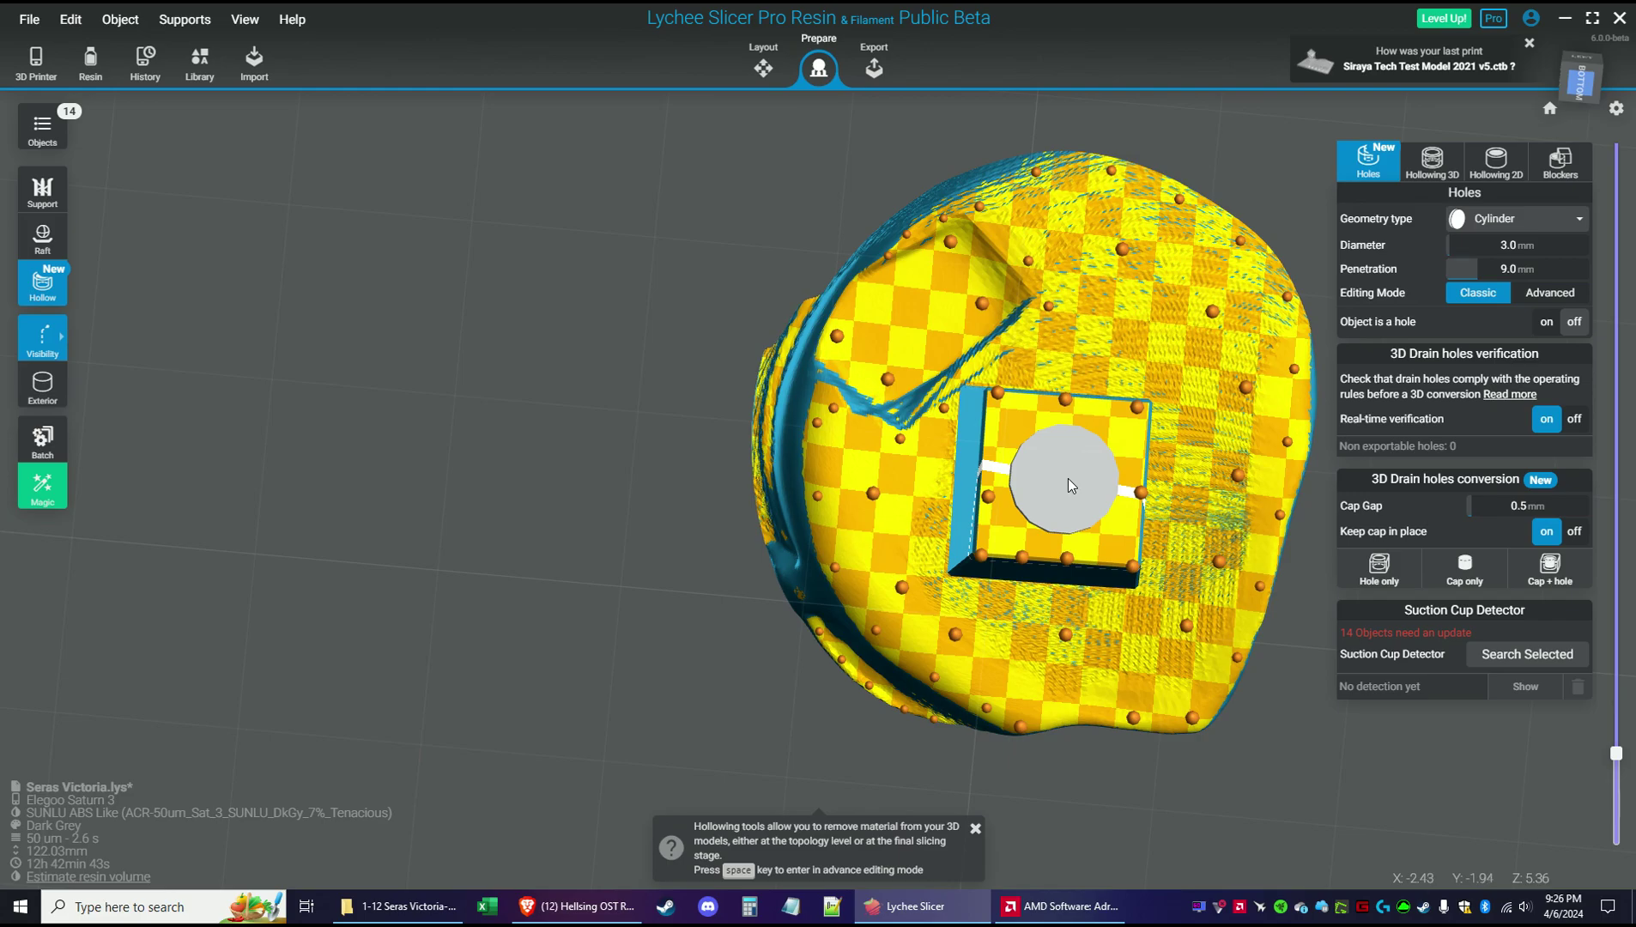
Add an anchor-preset support at the recess edge
click(47, 200)
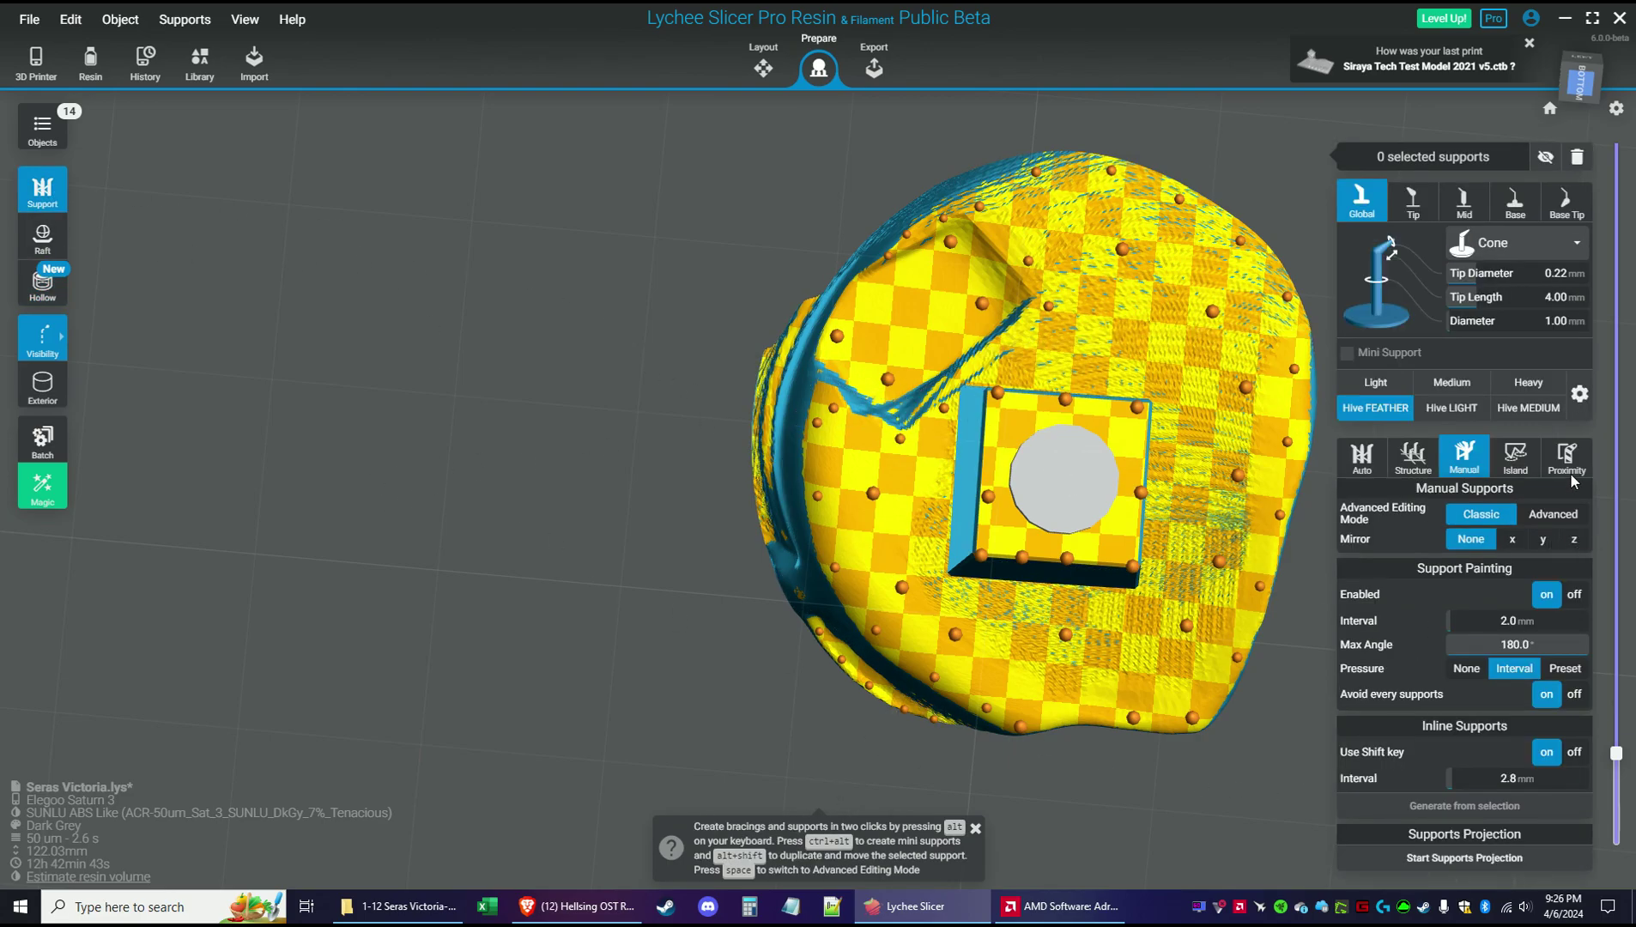
click(1579, 393)
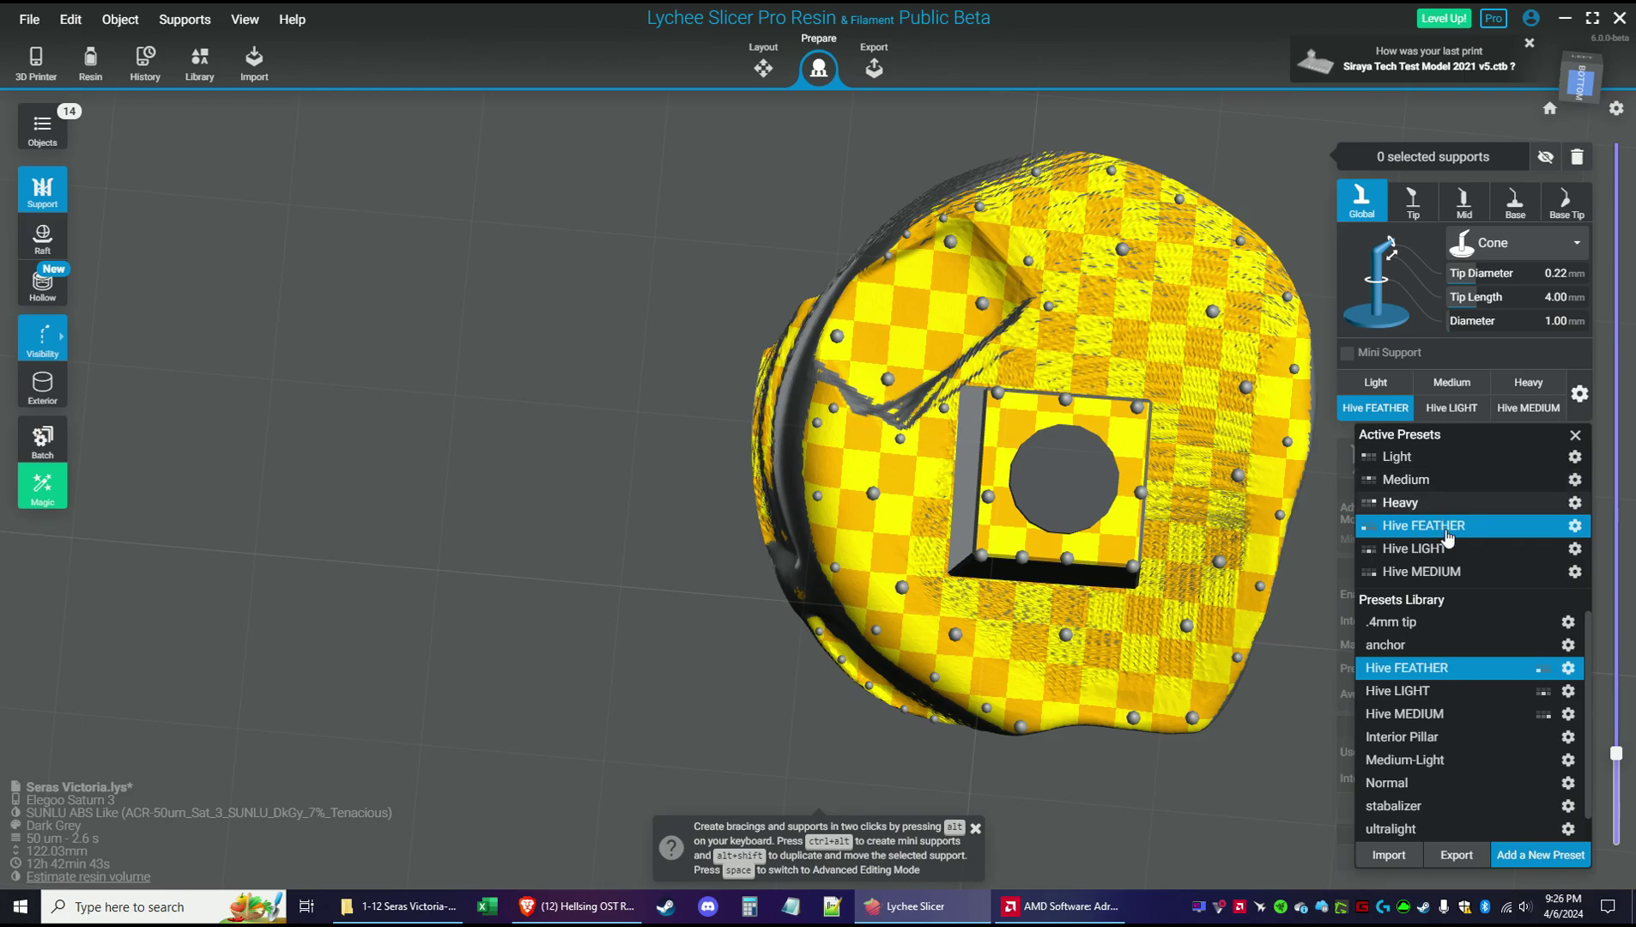
click(1399, 647)
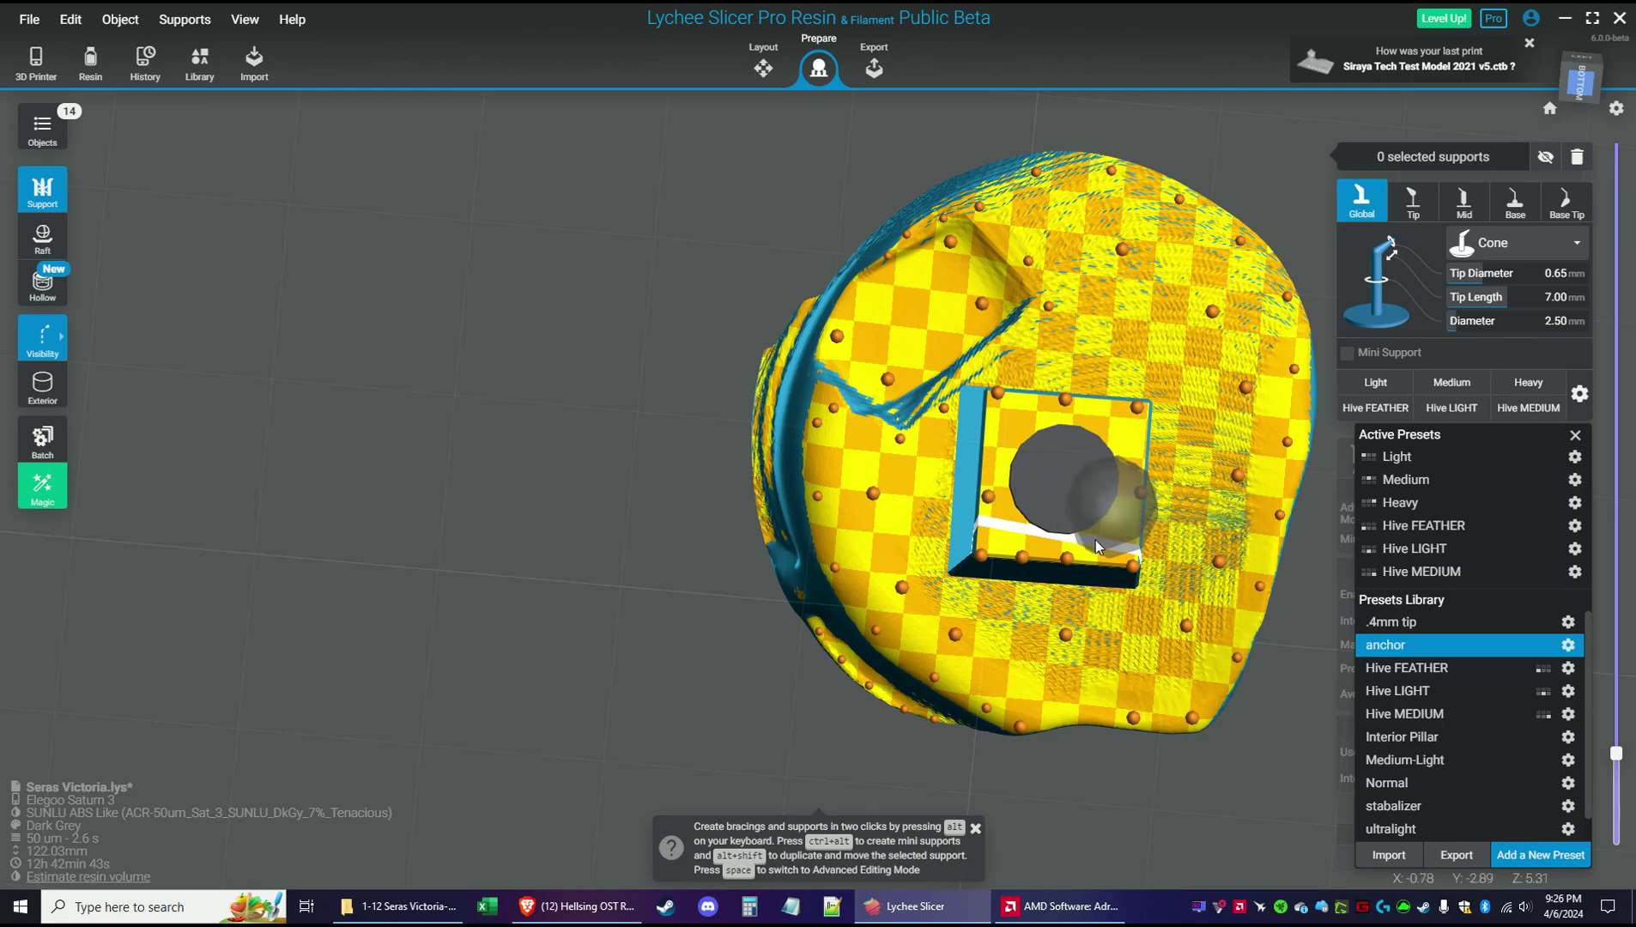
click(1094, 539)
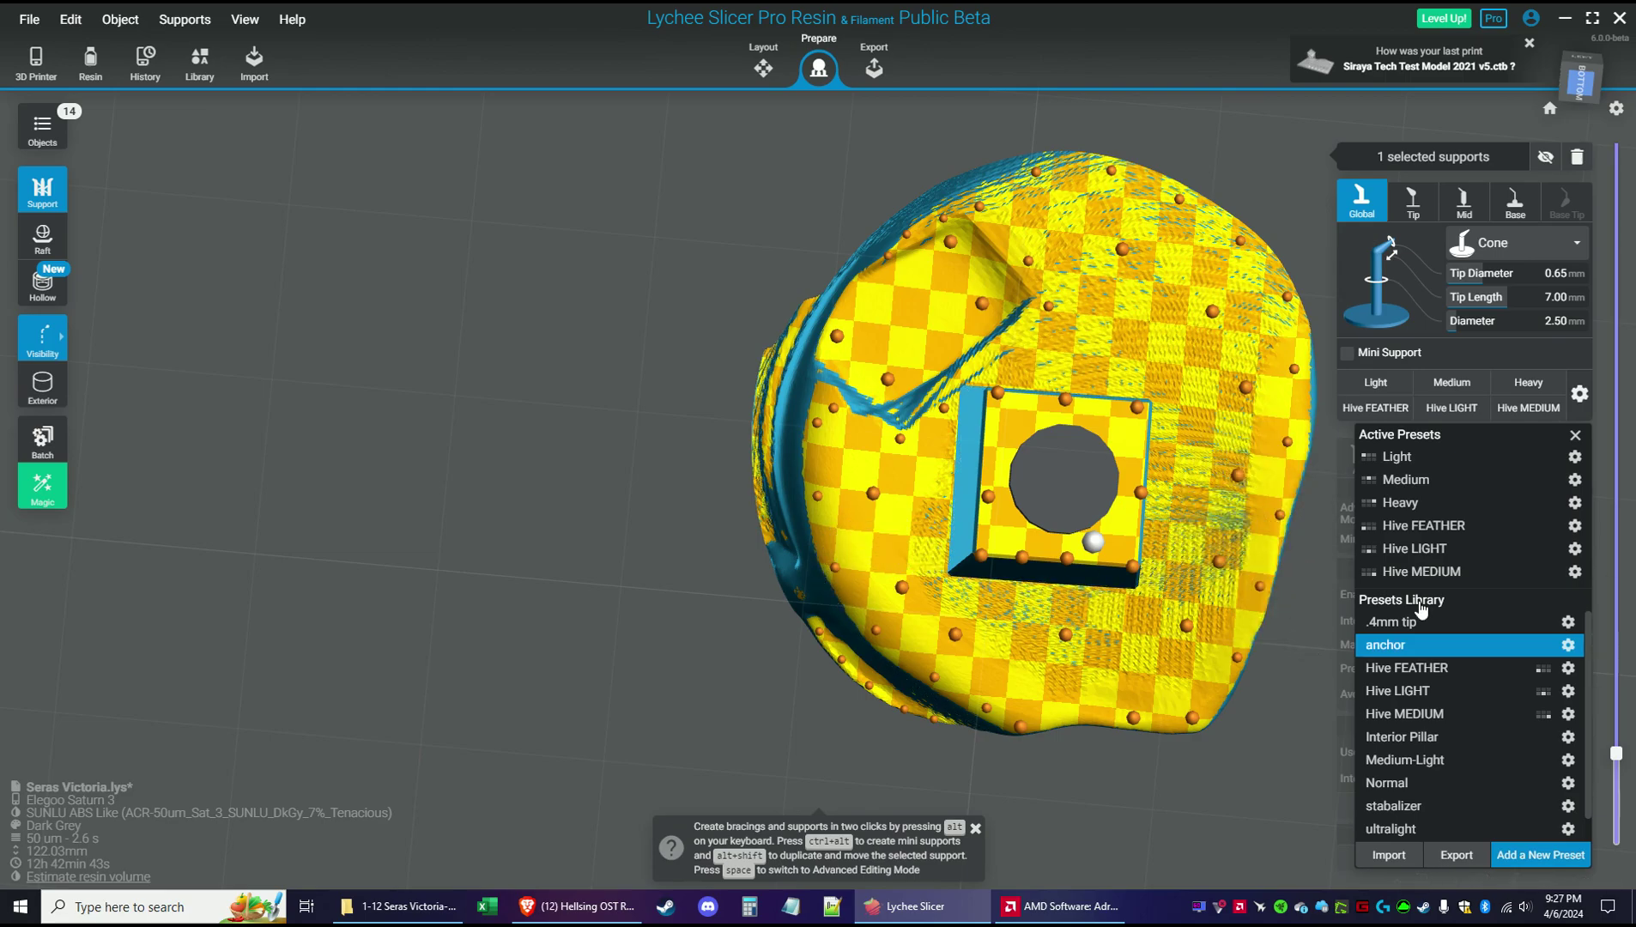
click(1580, 396)
click(1239, 811)
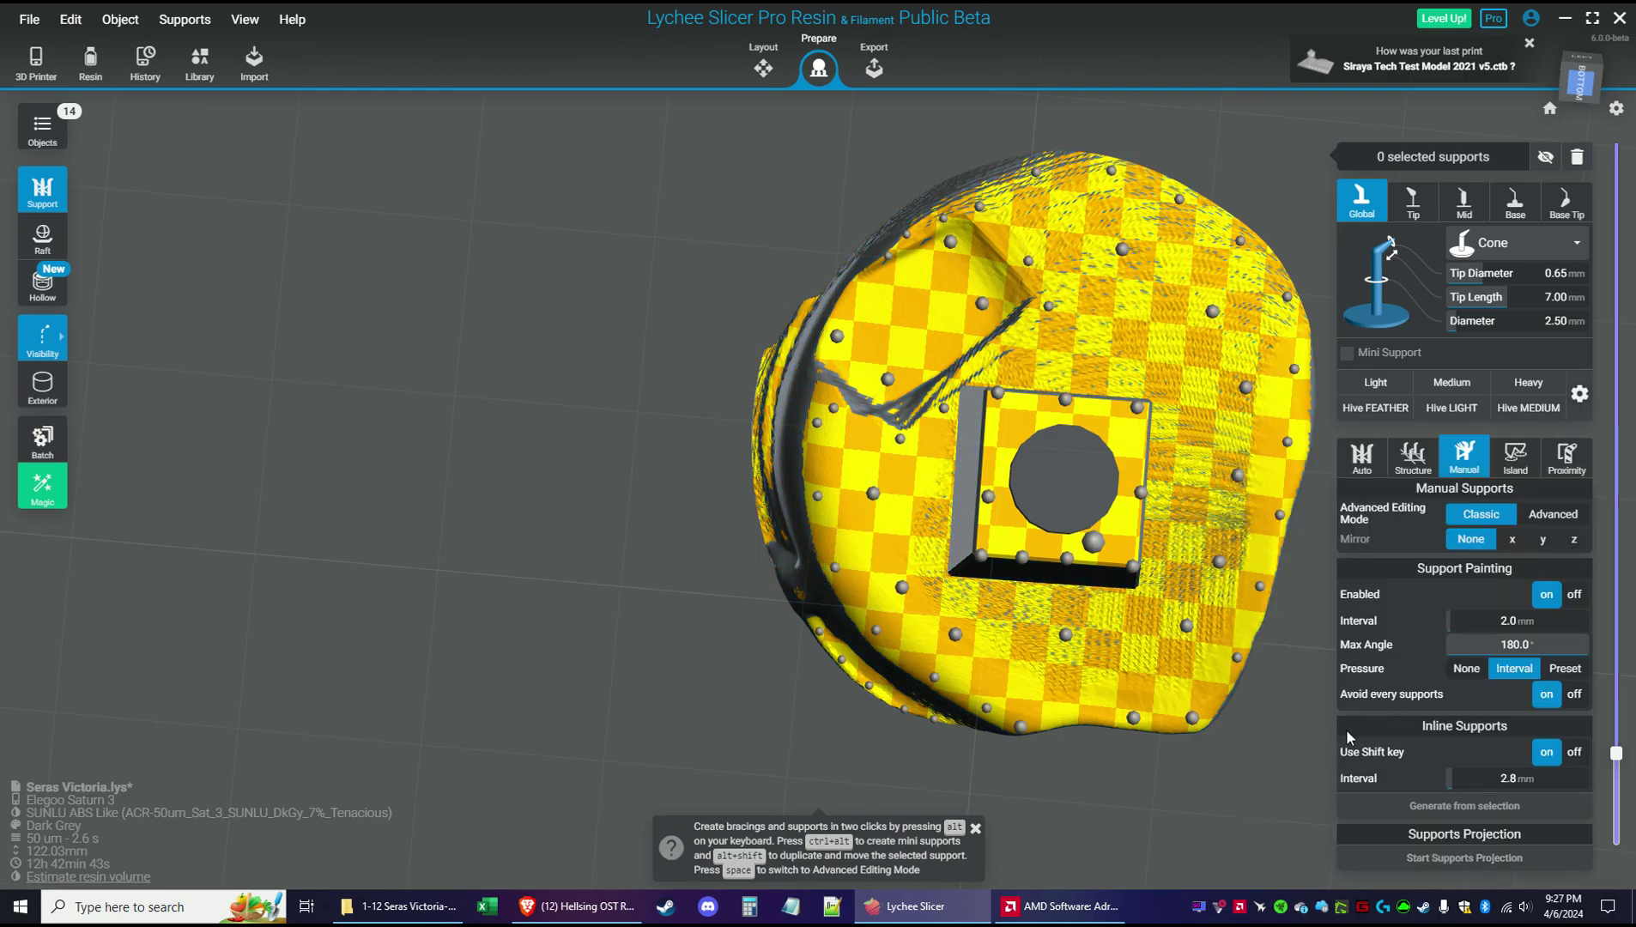
scroll(1319, 717, down, 2)
Show all supports and the full model, then inspect the branch supports under the hair
click(54, 341)
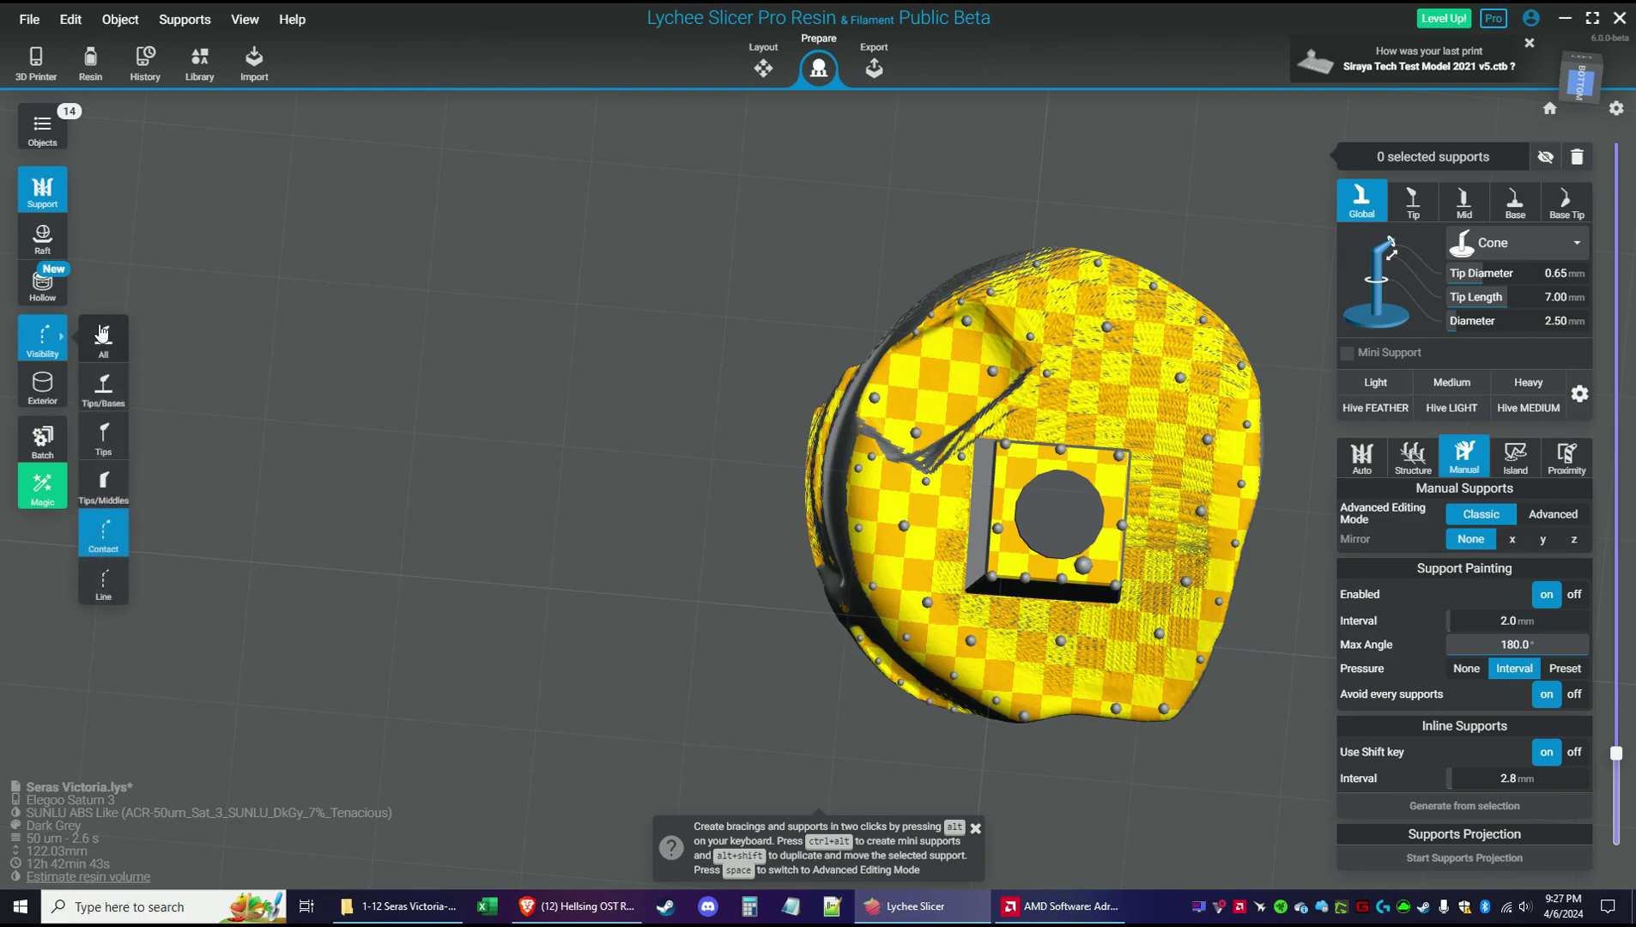
click(108, 338)
right_drag(391, 330, 450, 532)
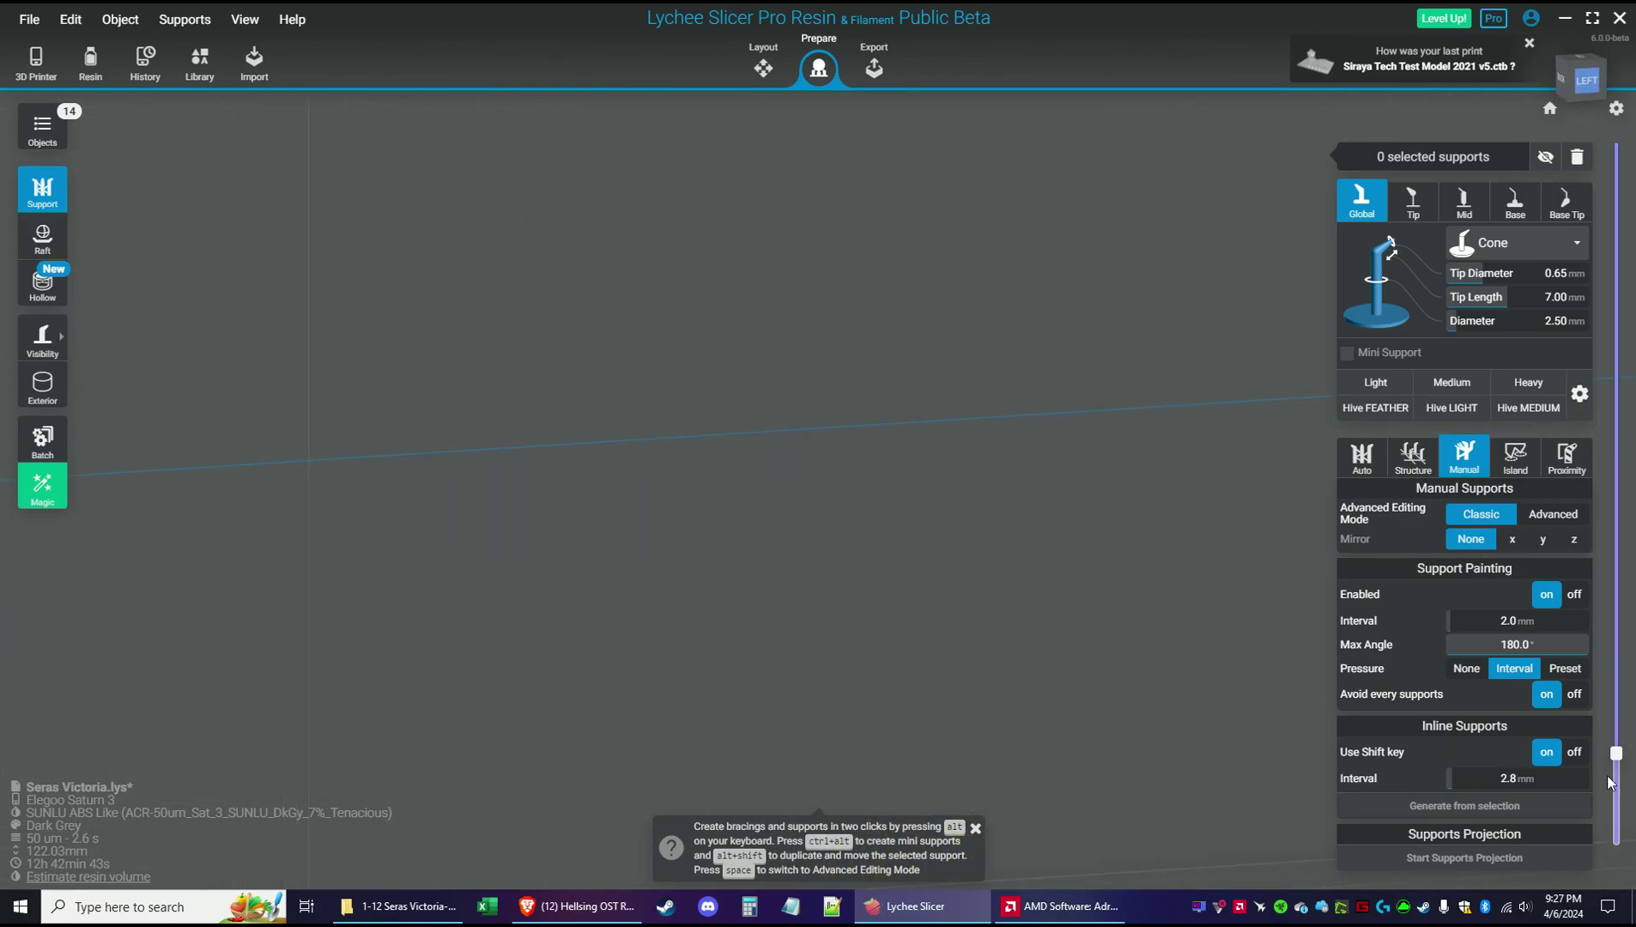
drag(1615, 753, 1615, 851)
drag(757, 563, 1005, 479)
click(1085, 509)
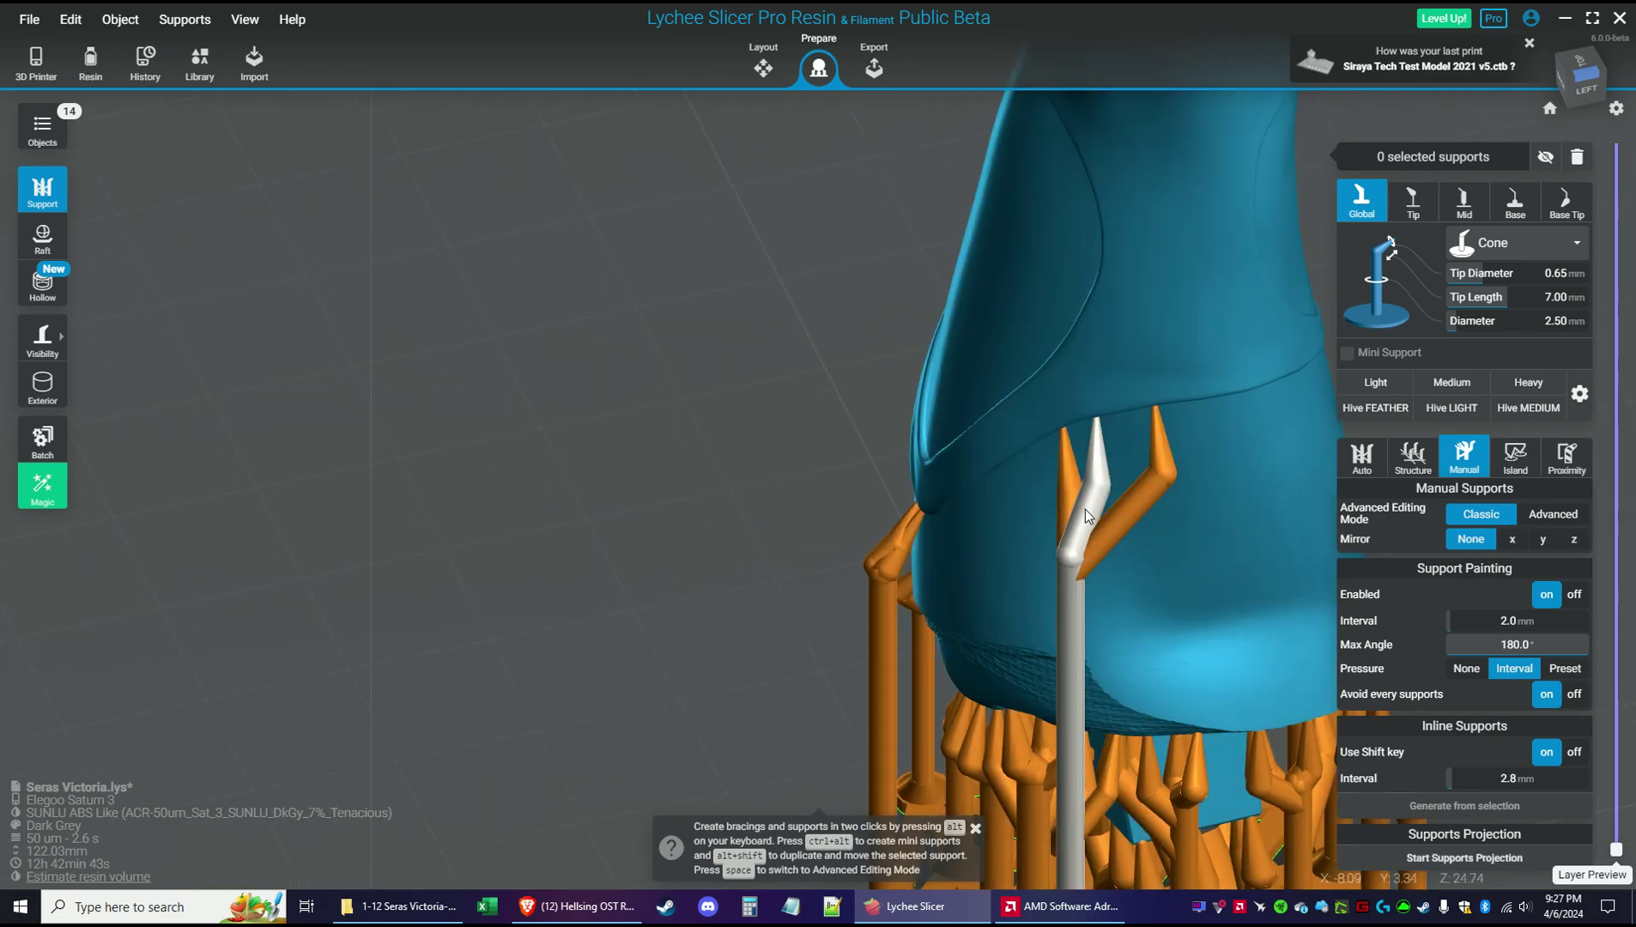
click(1124, 507)
drag(687, 547, 787, 616)
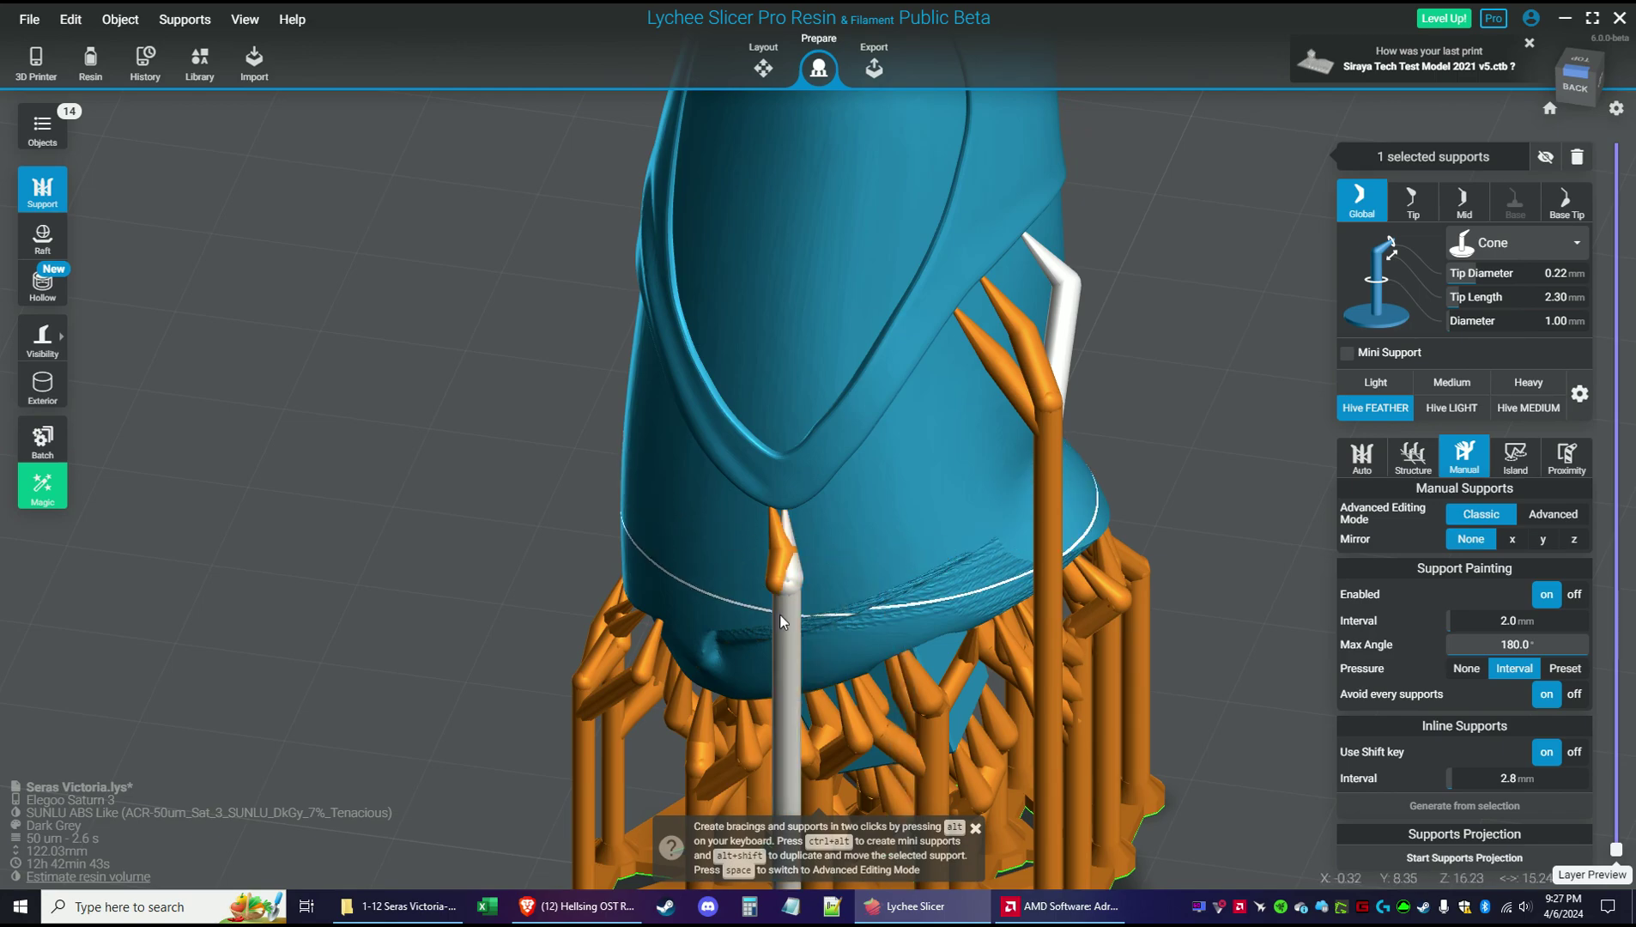
click(781, 616)
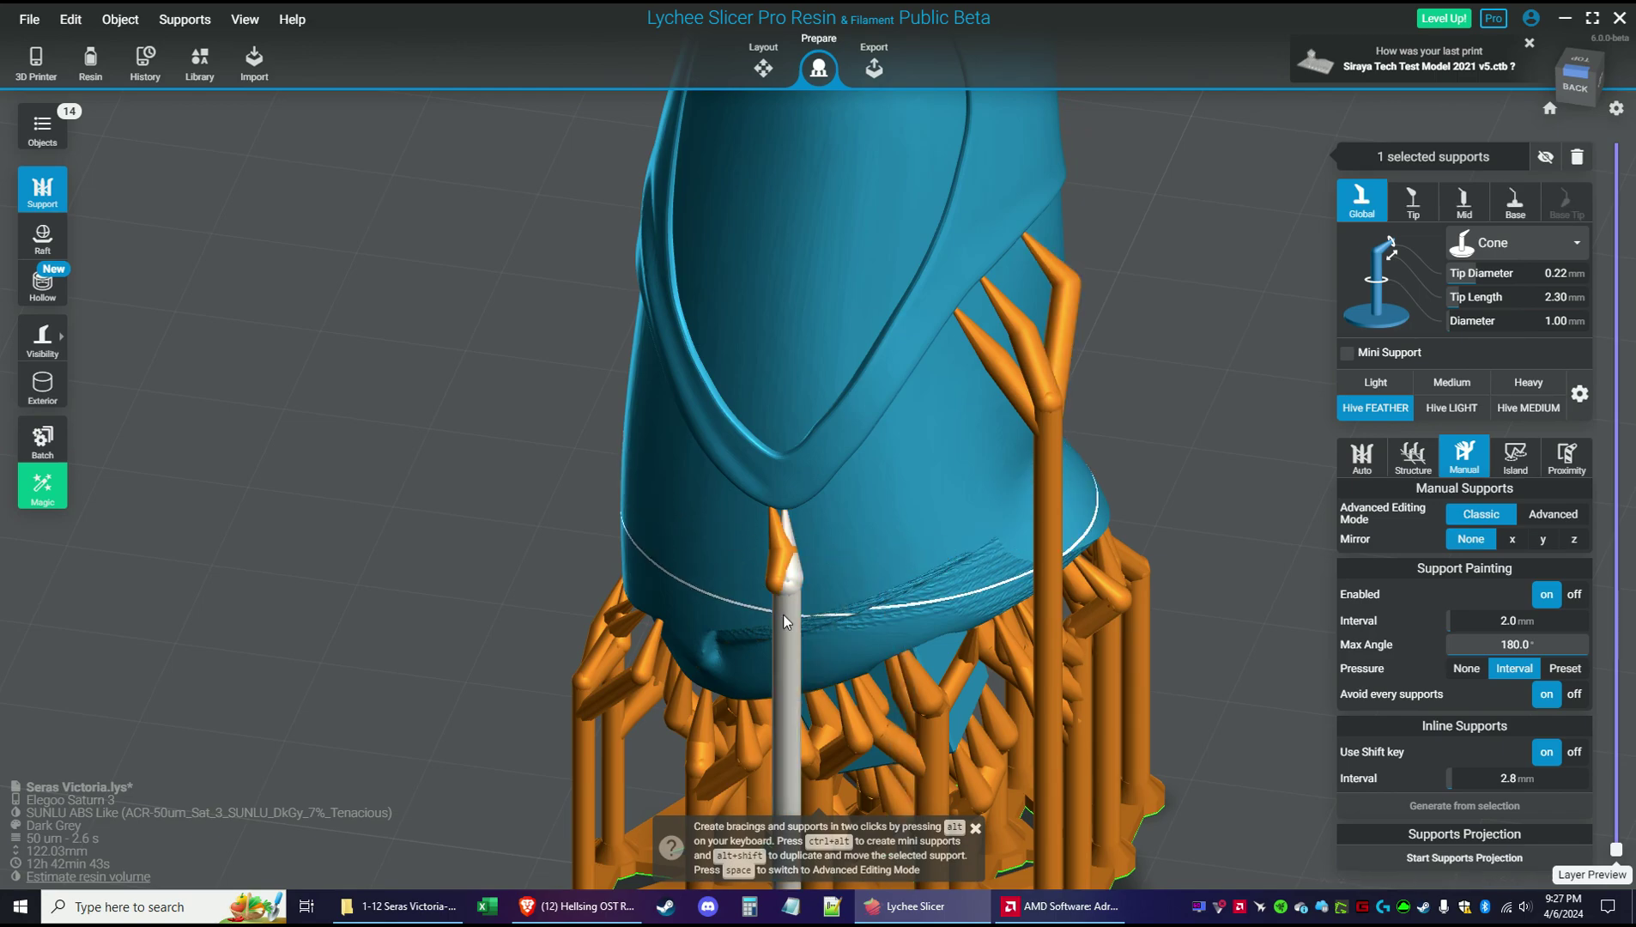
click(786, 565)
Turn a lower hair-edge support into a diagonal model-to-model brace
drag(559, 640, 757, 519)
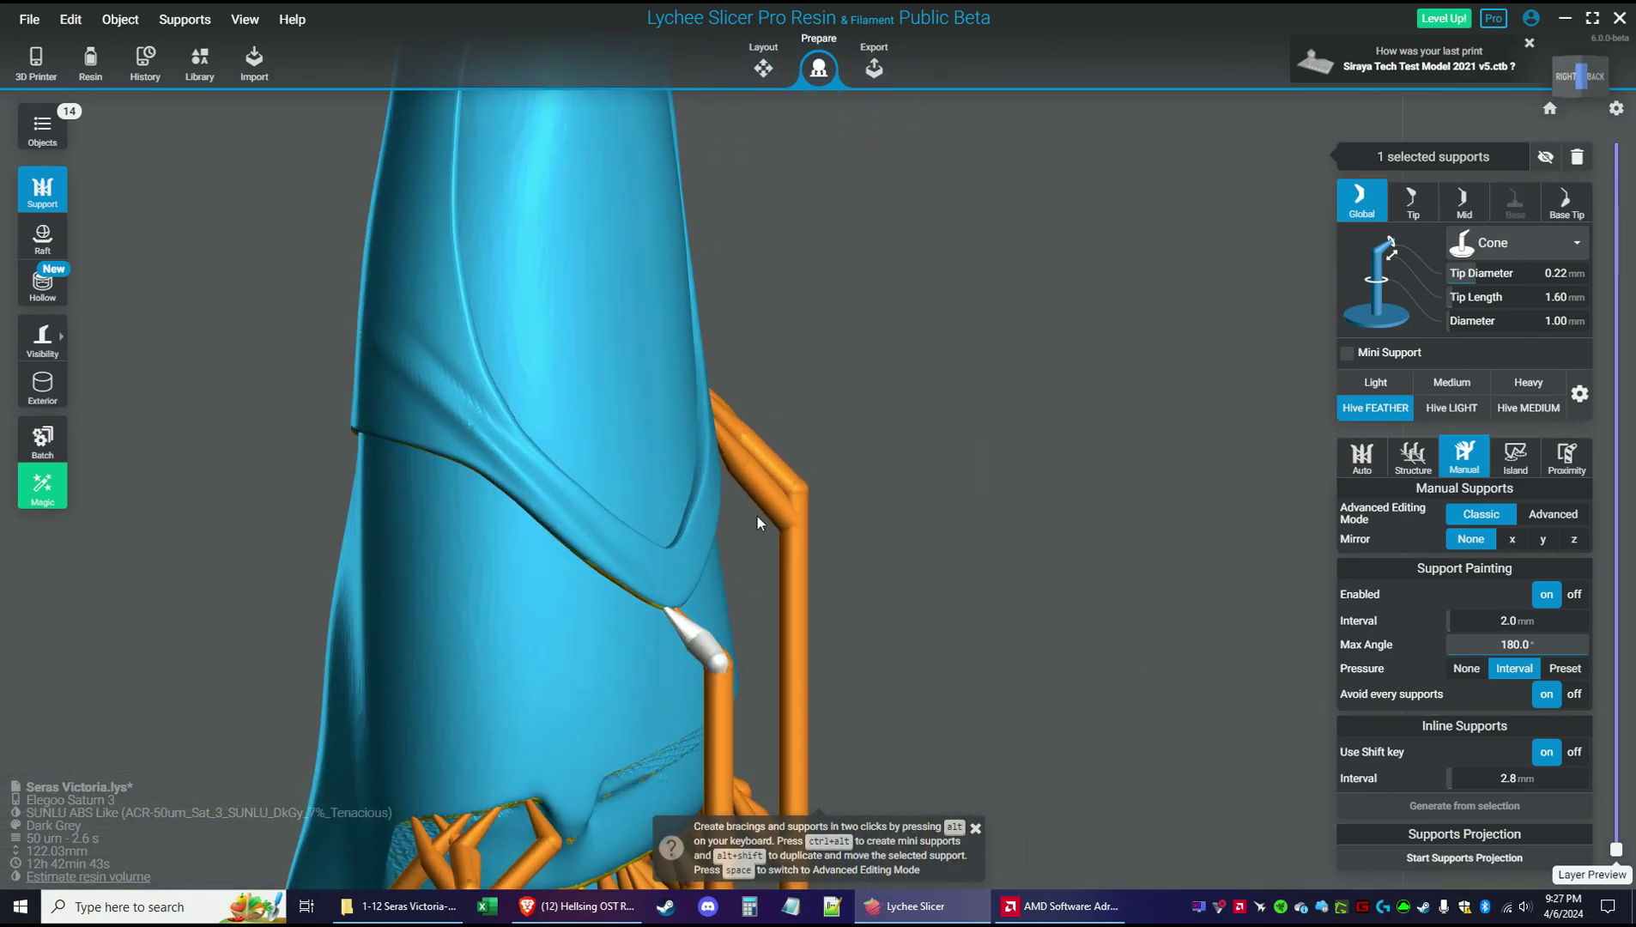
right_drag(751, 562, 1361, 299)
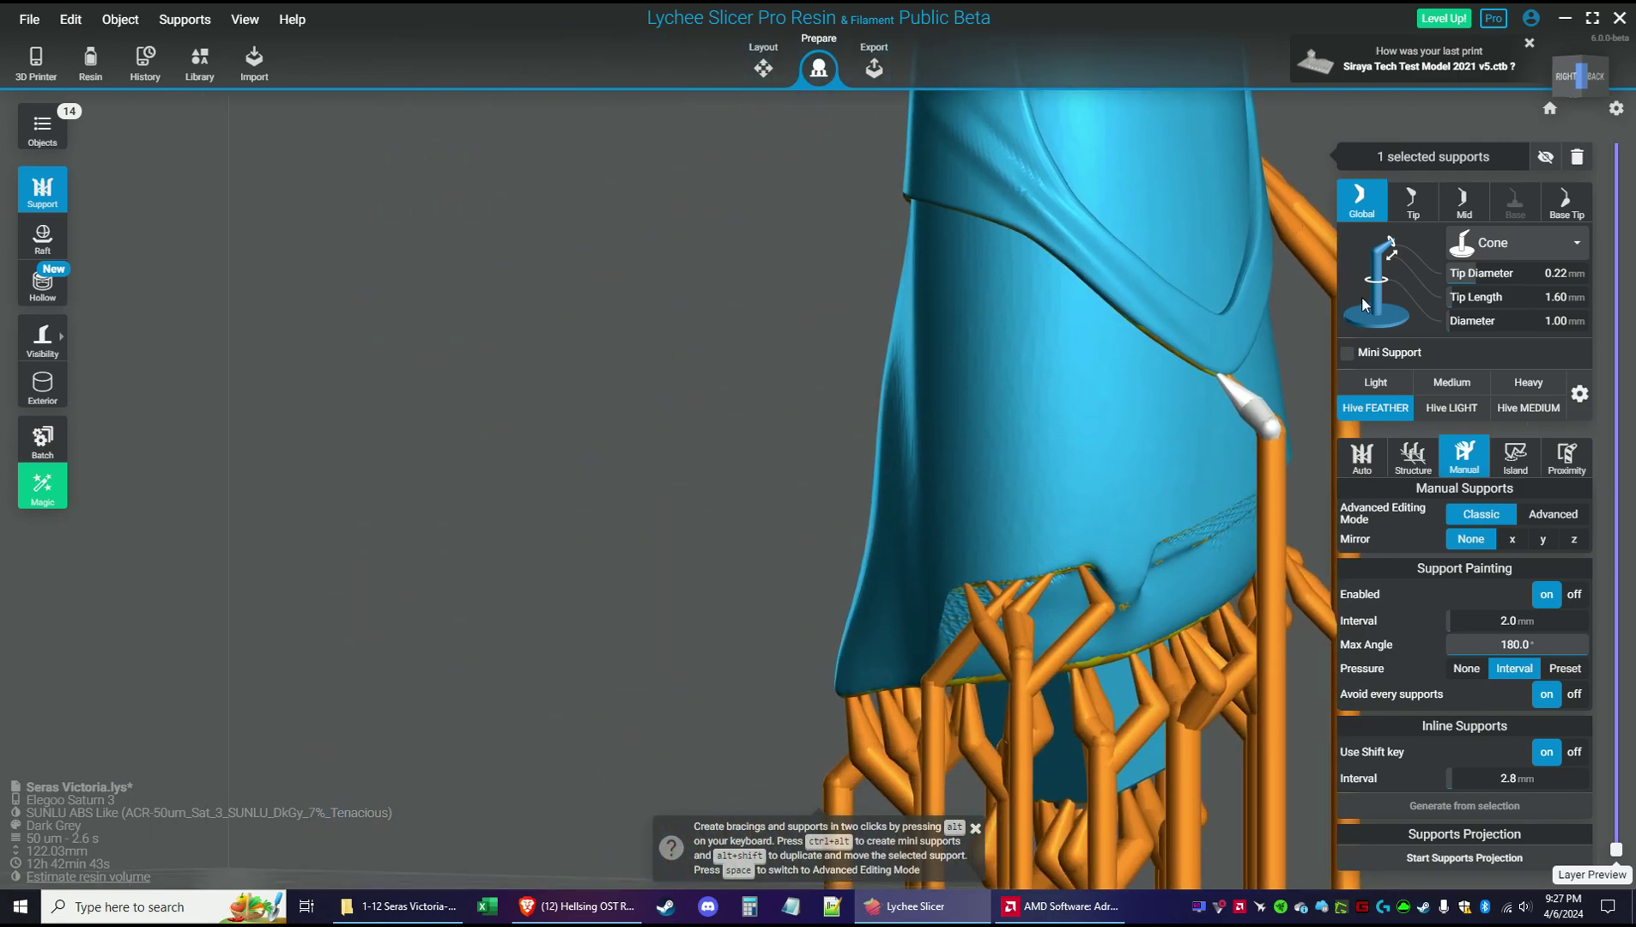
click(1025, 644)
drag(1032, 637, 1082, 639)
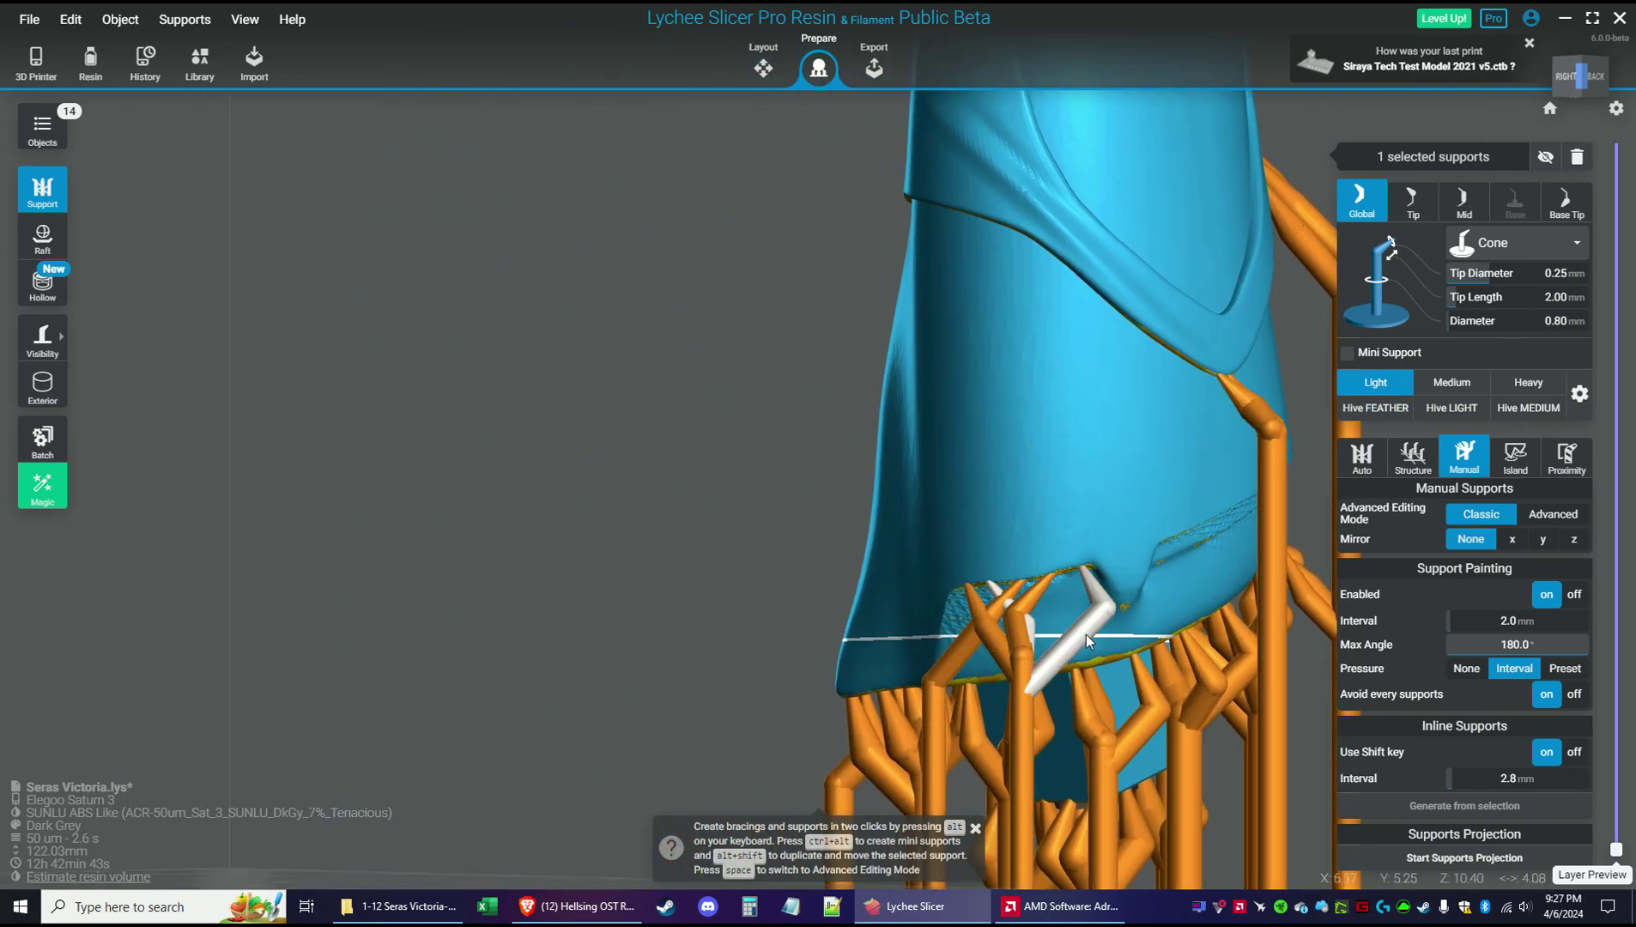
click(966, 650)
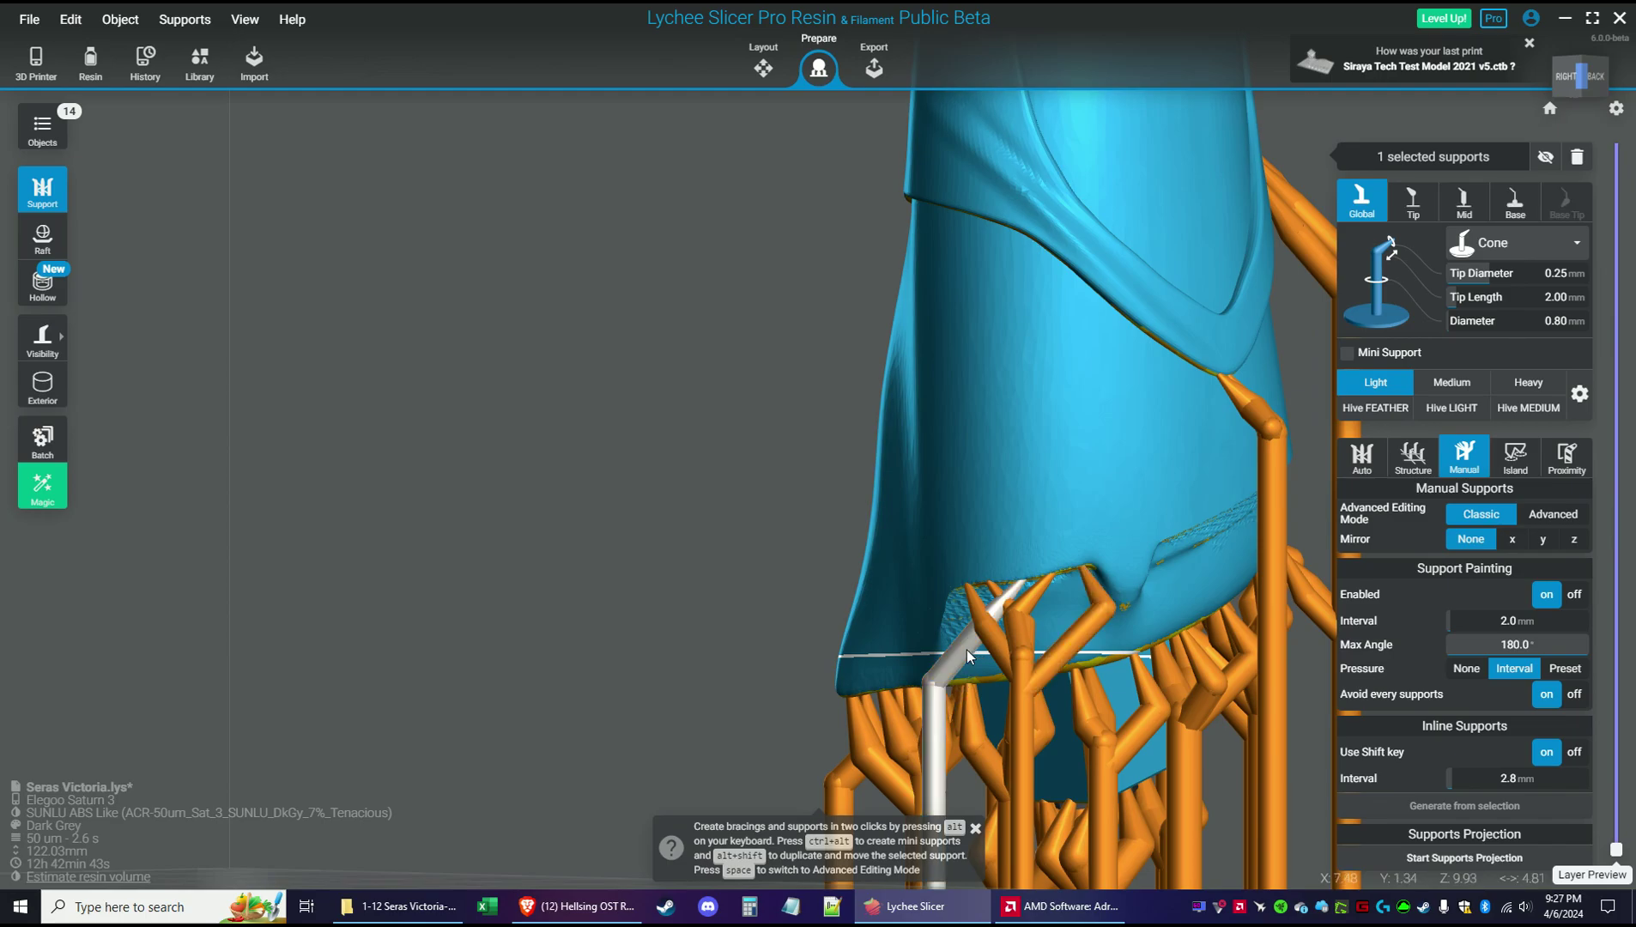
View the leg cut at layer 264 and run Search Selected for suction cups, finding 1
drag(700, 659, 962, 706)
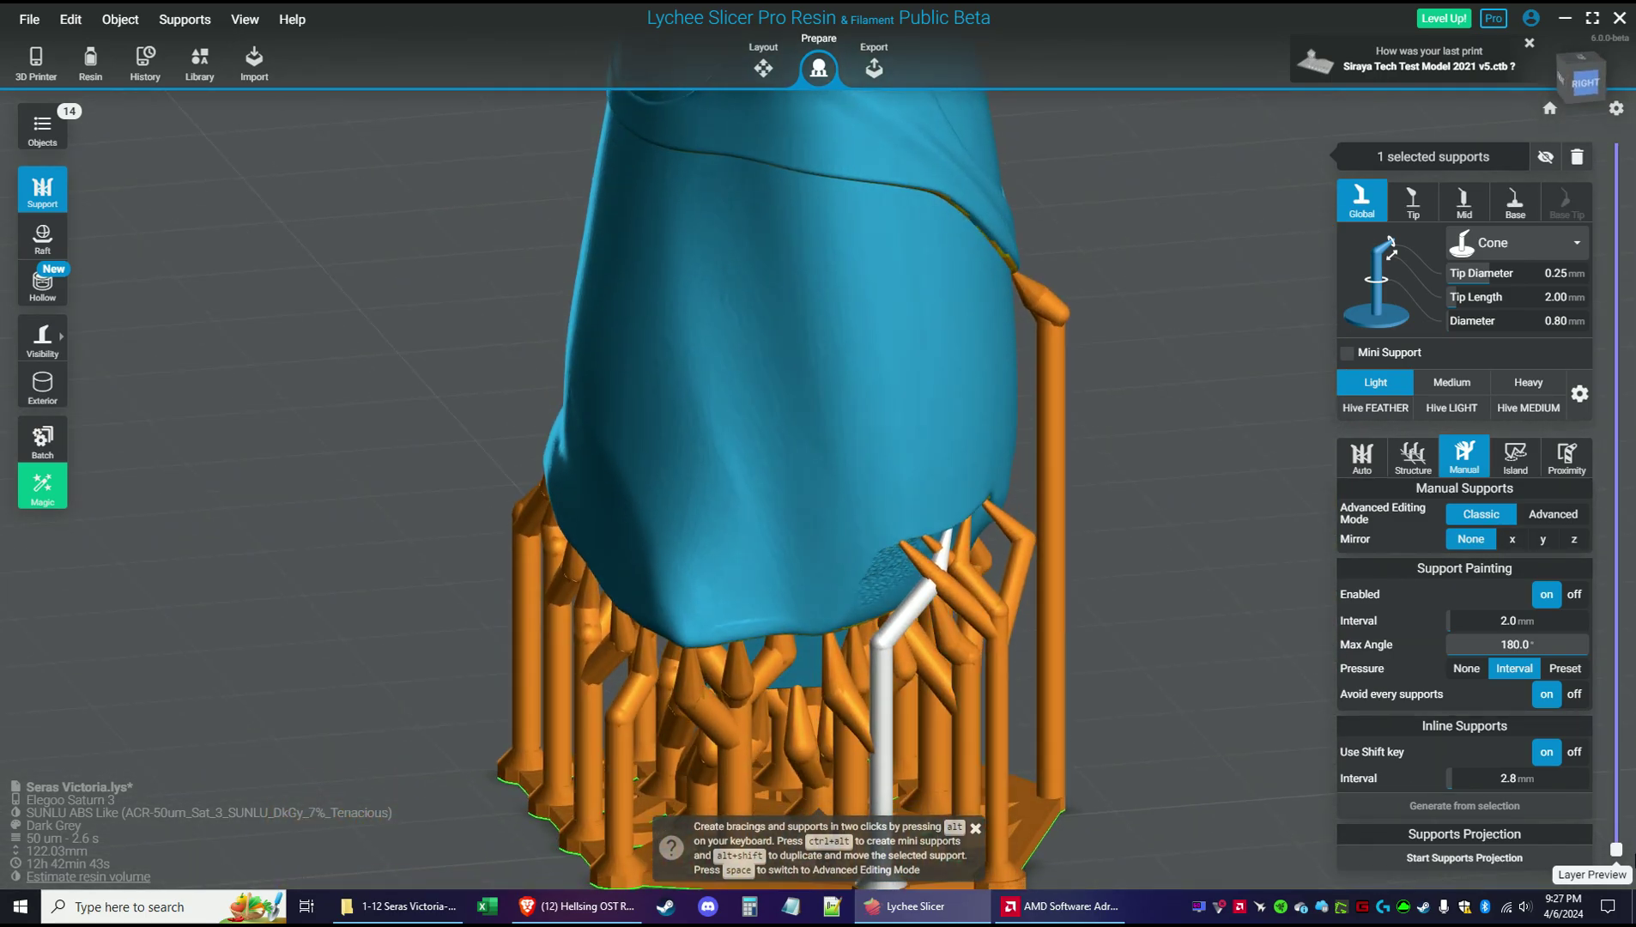
mouse_move(1614, 850)
mouse_down()
mouse_move(1631, 769)
mouse_move(1616, 757)
mouse_move(1616, 850)
mouse_up()
click(39, 285)
click(1528, 655)
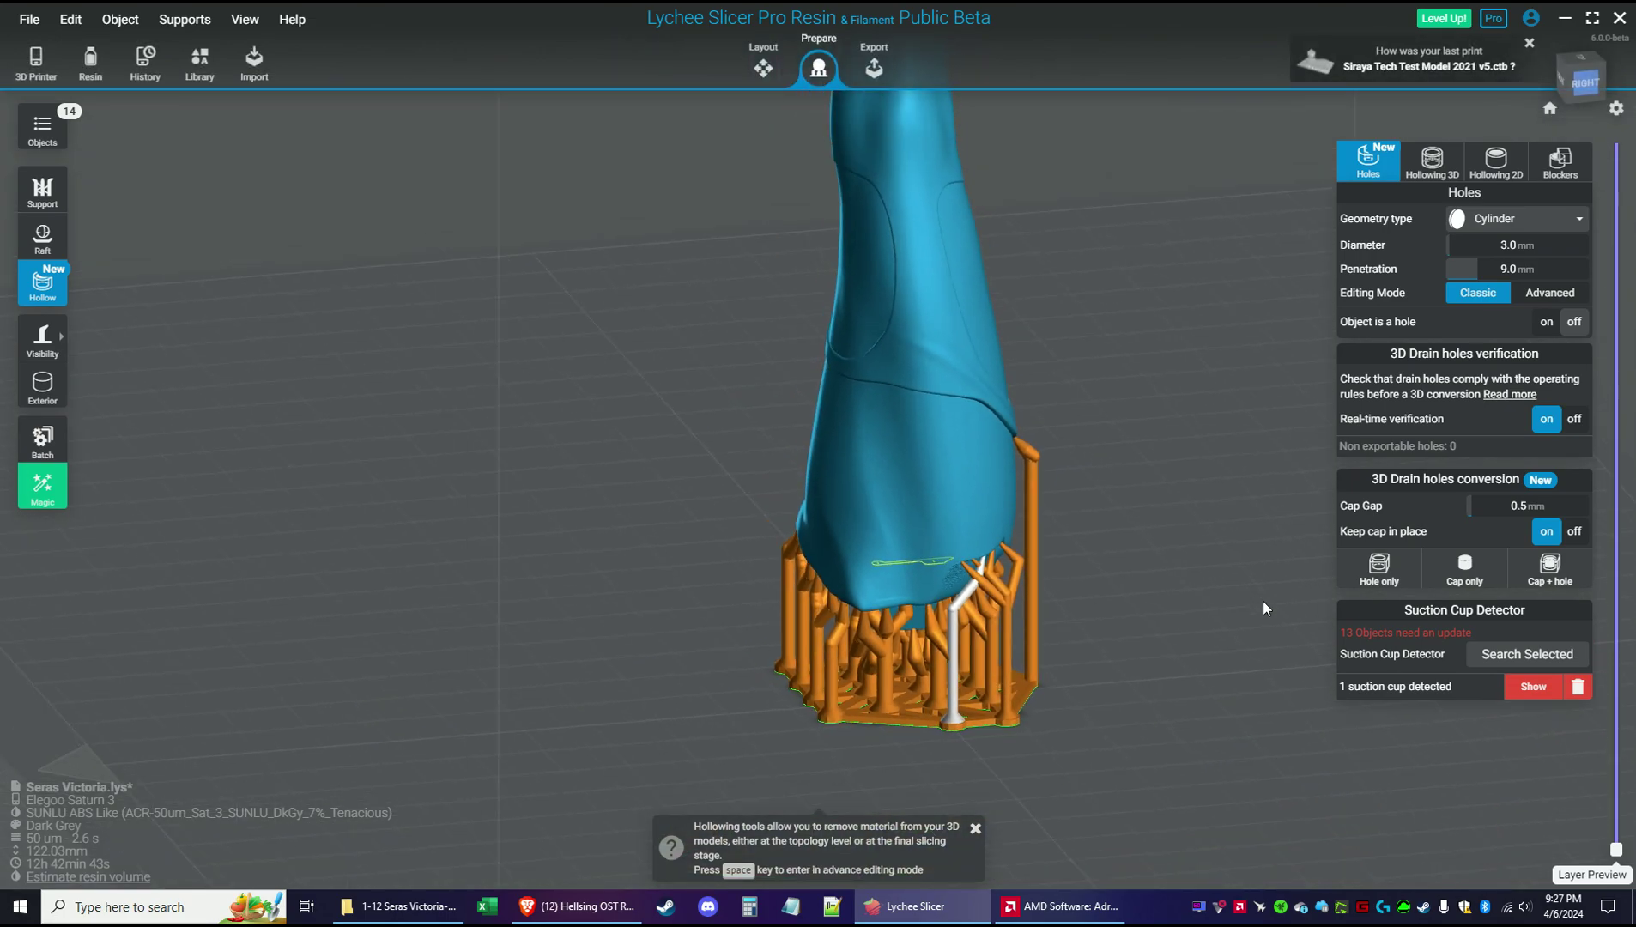
Box-select all 62 supports under the leg
scroll(1263, 602, down, 8)
right_drag(1263, 602, 1356, 522)
scroll(1146, 331, up, 6)
right_drag(1077, 459, 1110, 426)
click(59, 199)
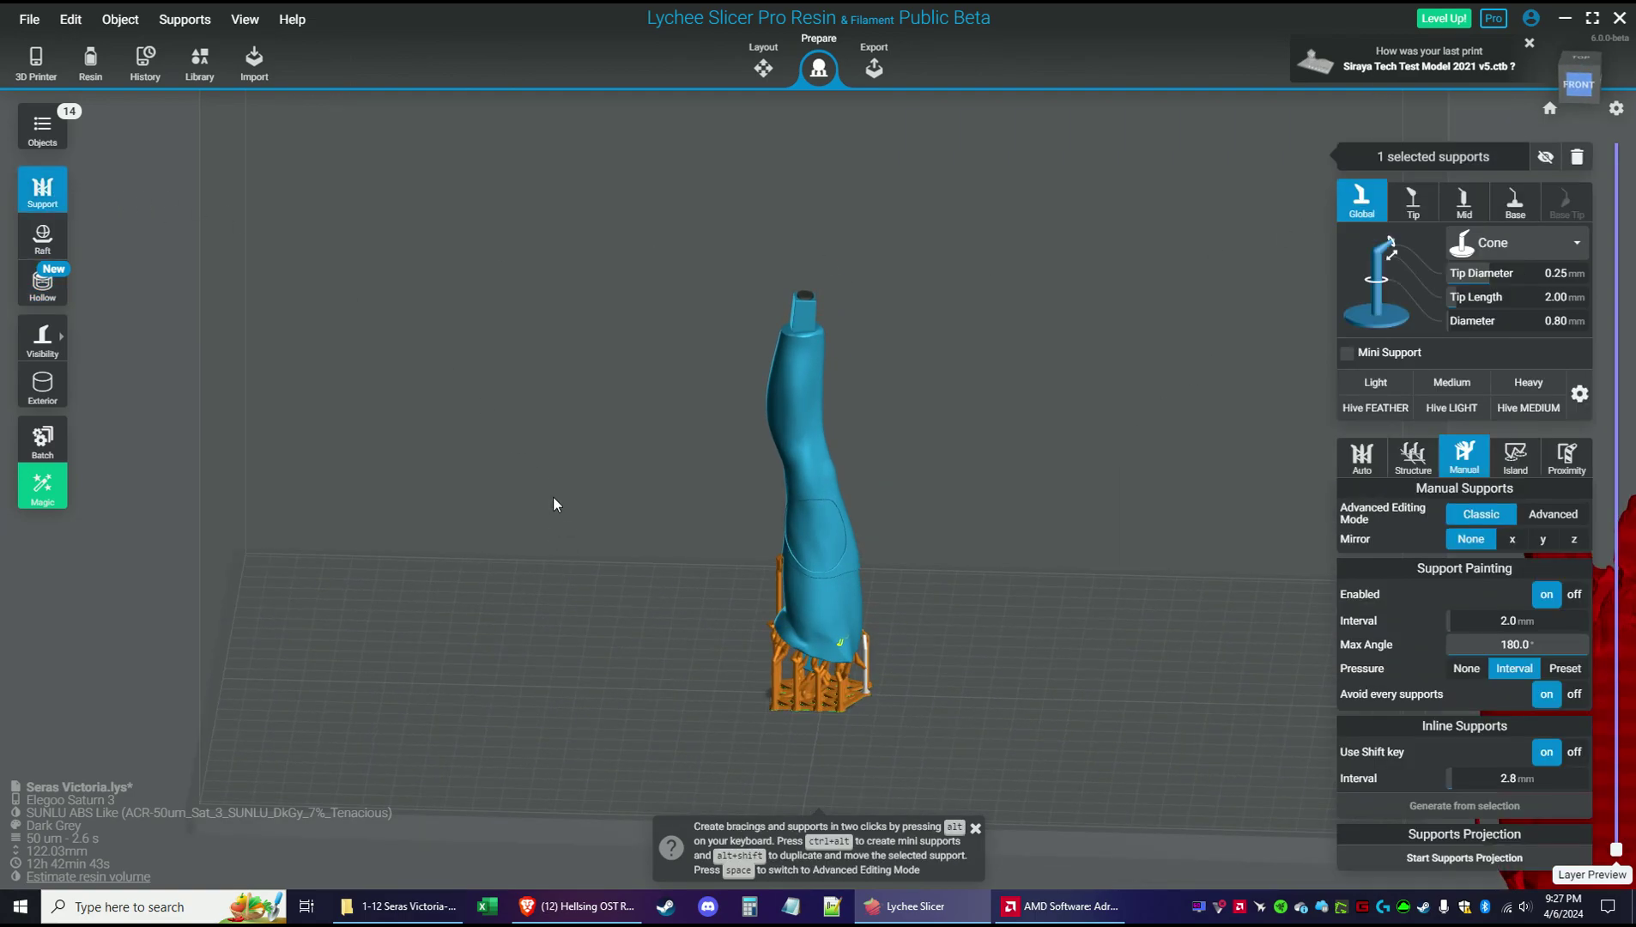
drag(556, 482, 727, 492)
drag(423, 512, 858, 781)
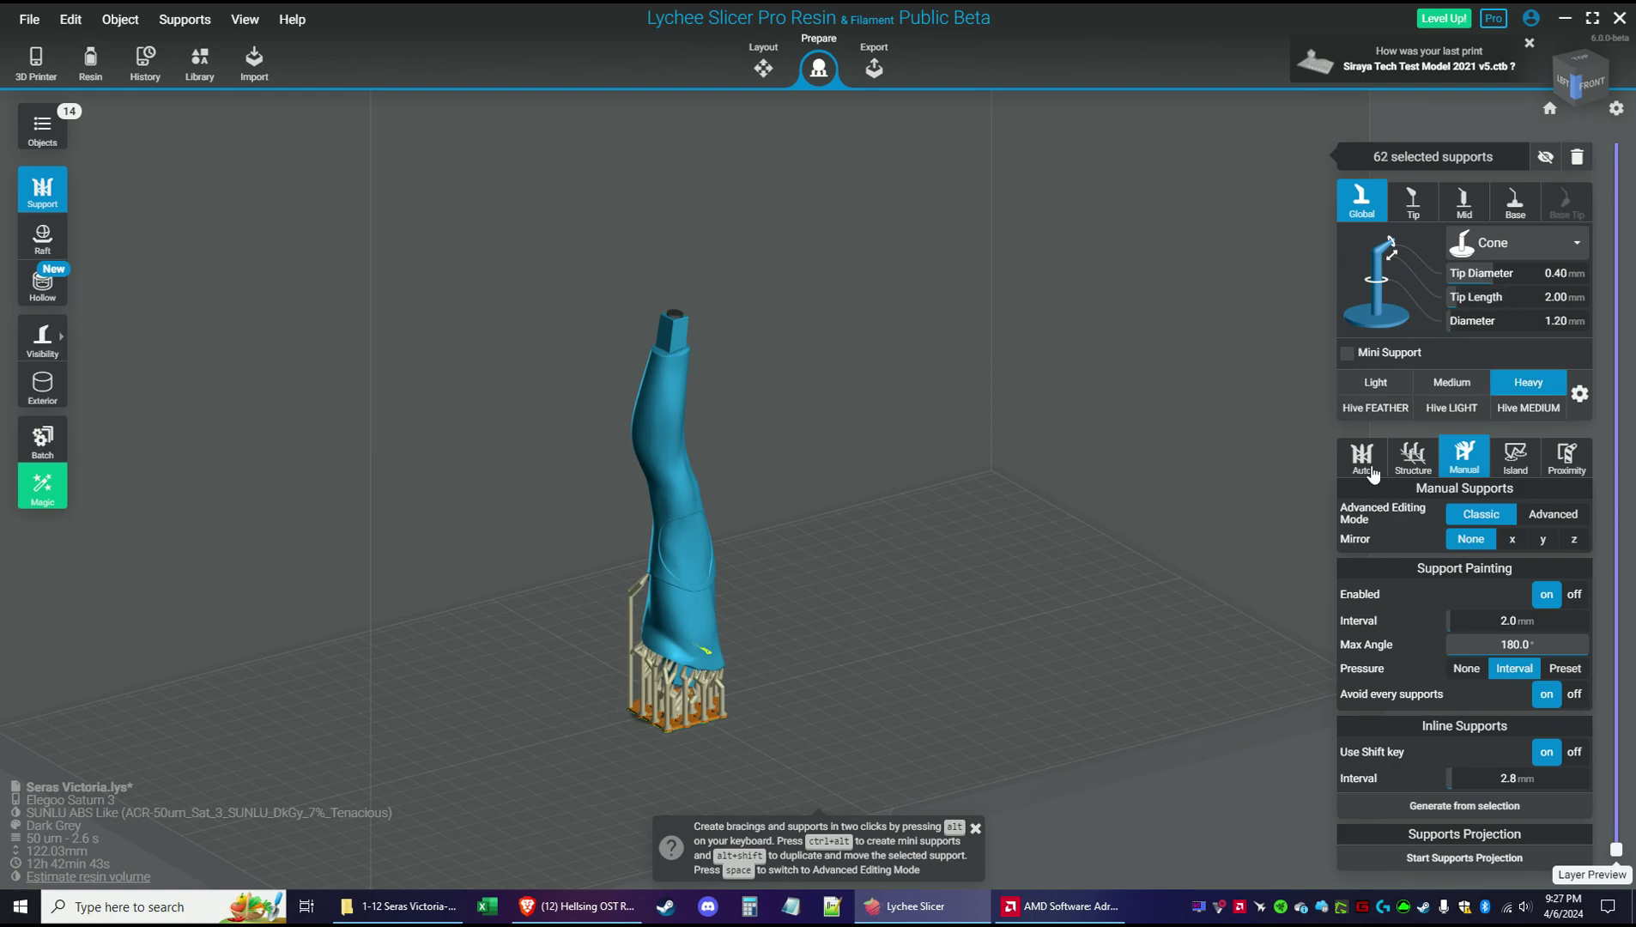
Apply the Strong Bracing preset, adding 90 braces, then move on to the Layout stage
click(1407, 456)
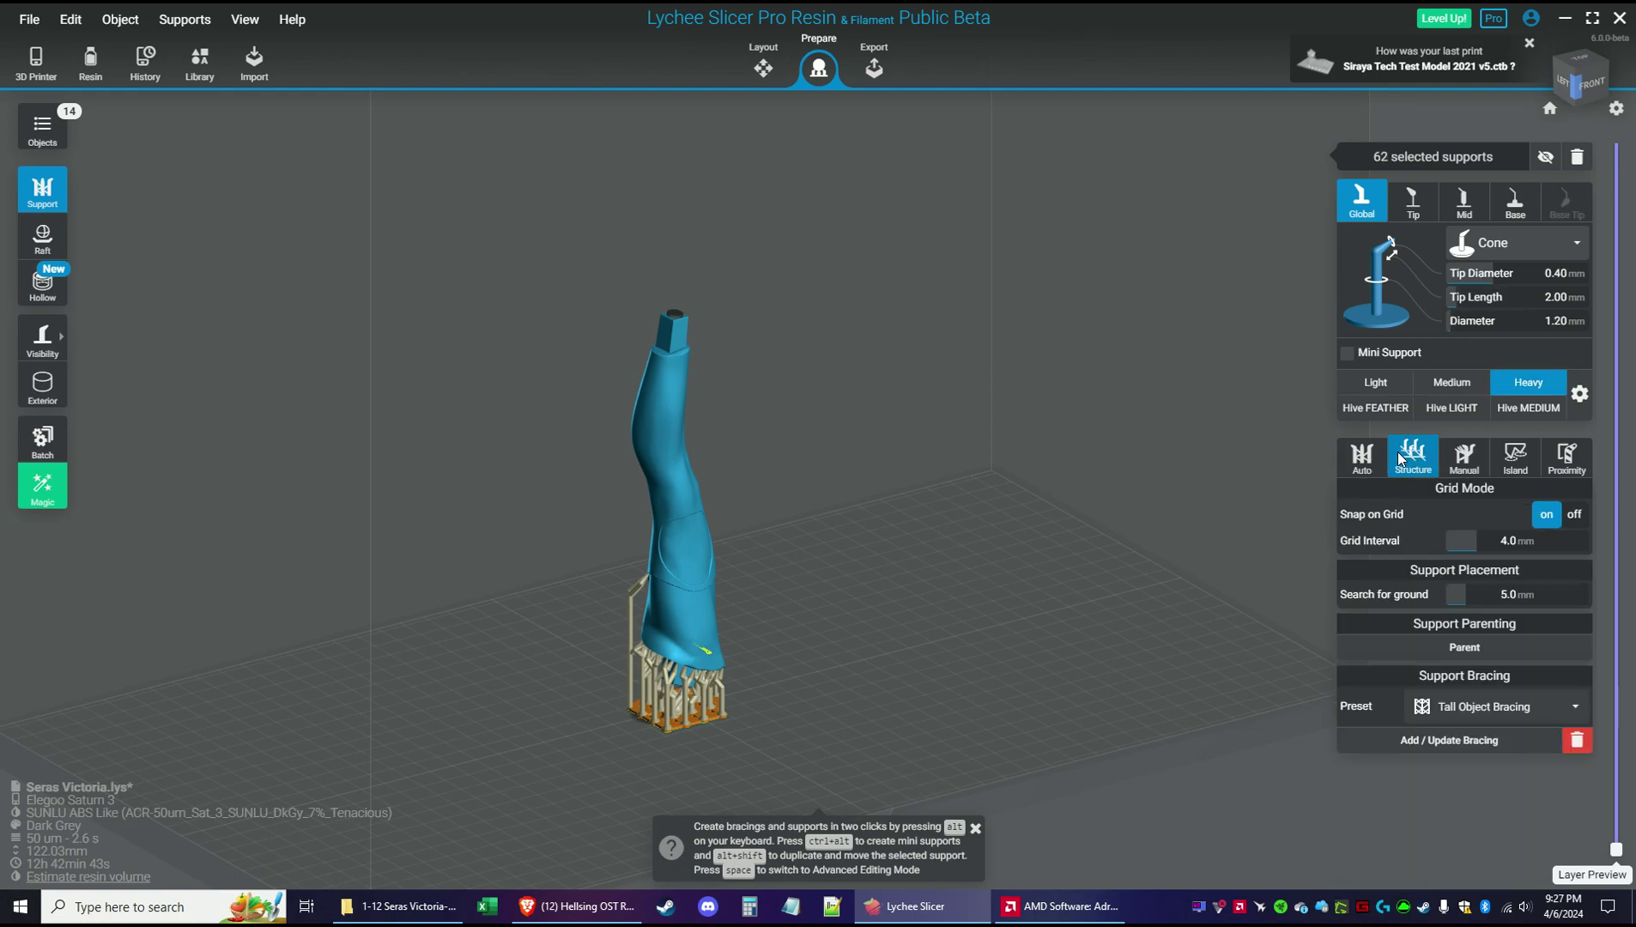
click(1505, 713)
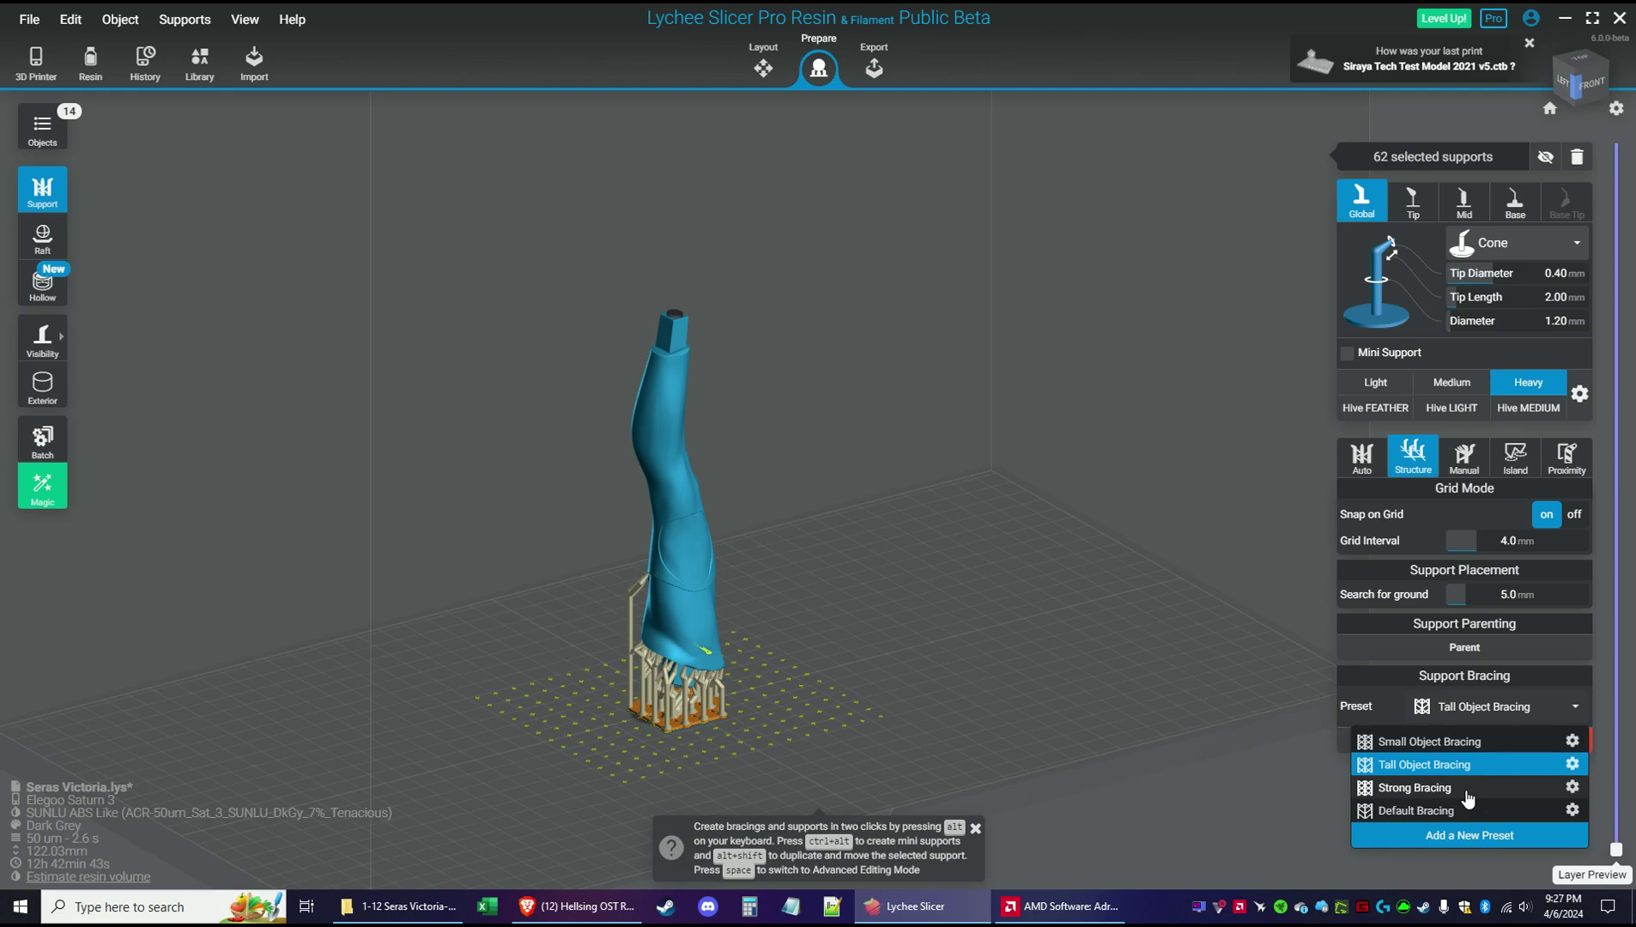
click(1393, 788)
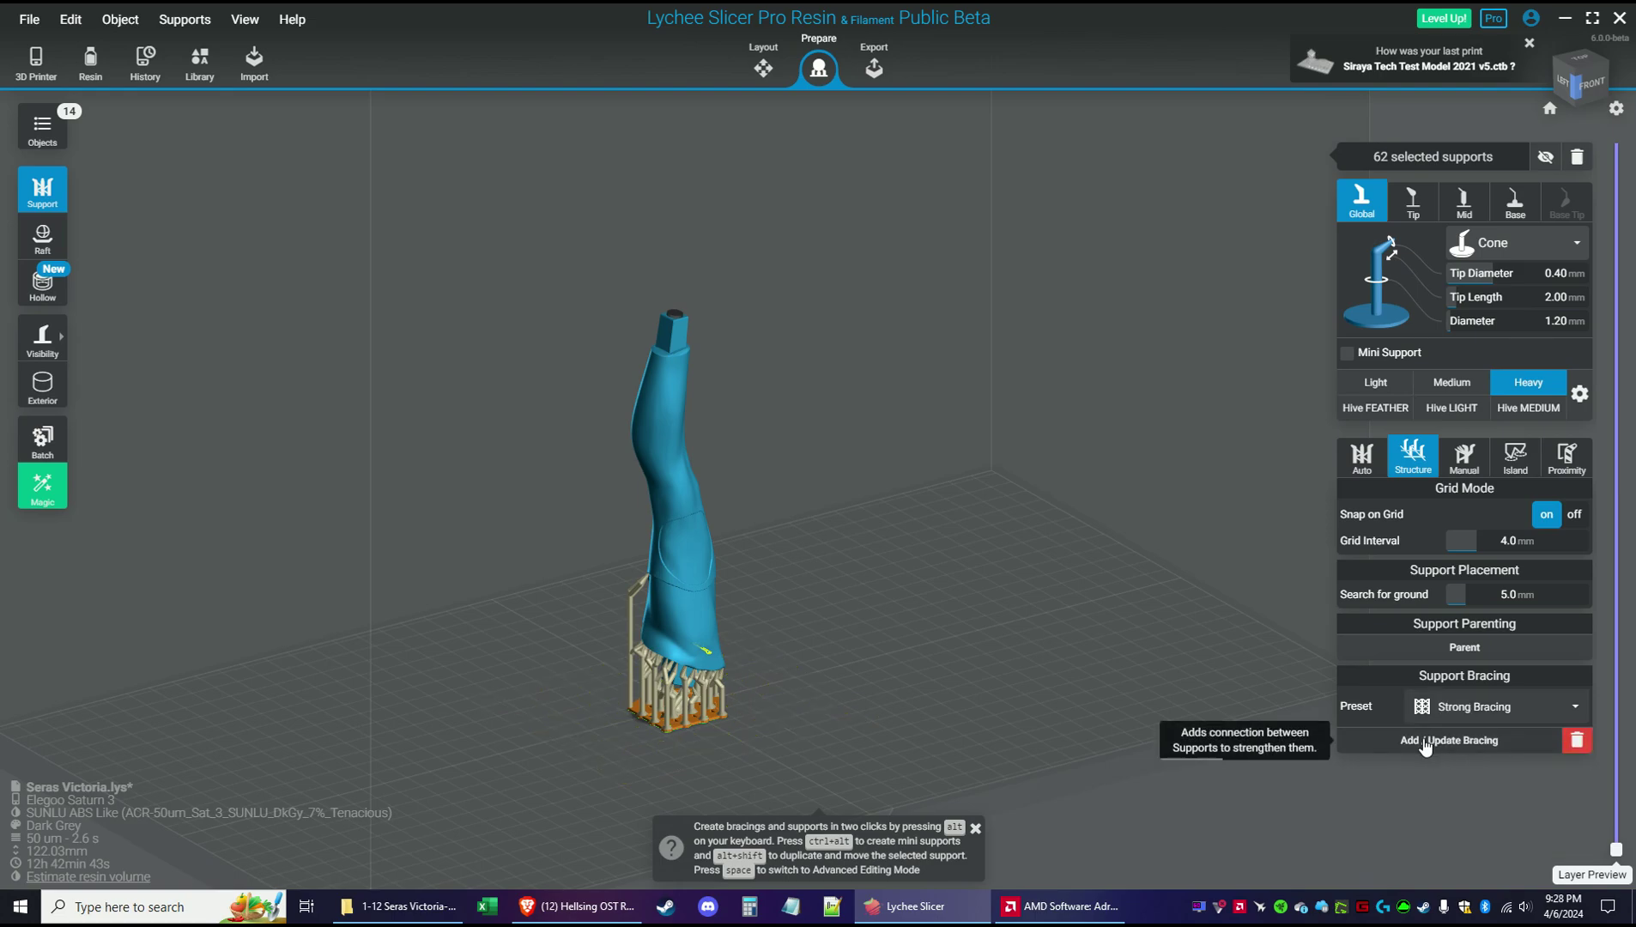
click(1437, 743)
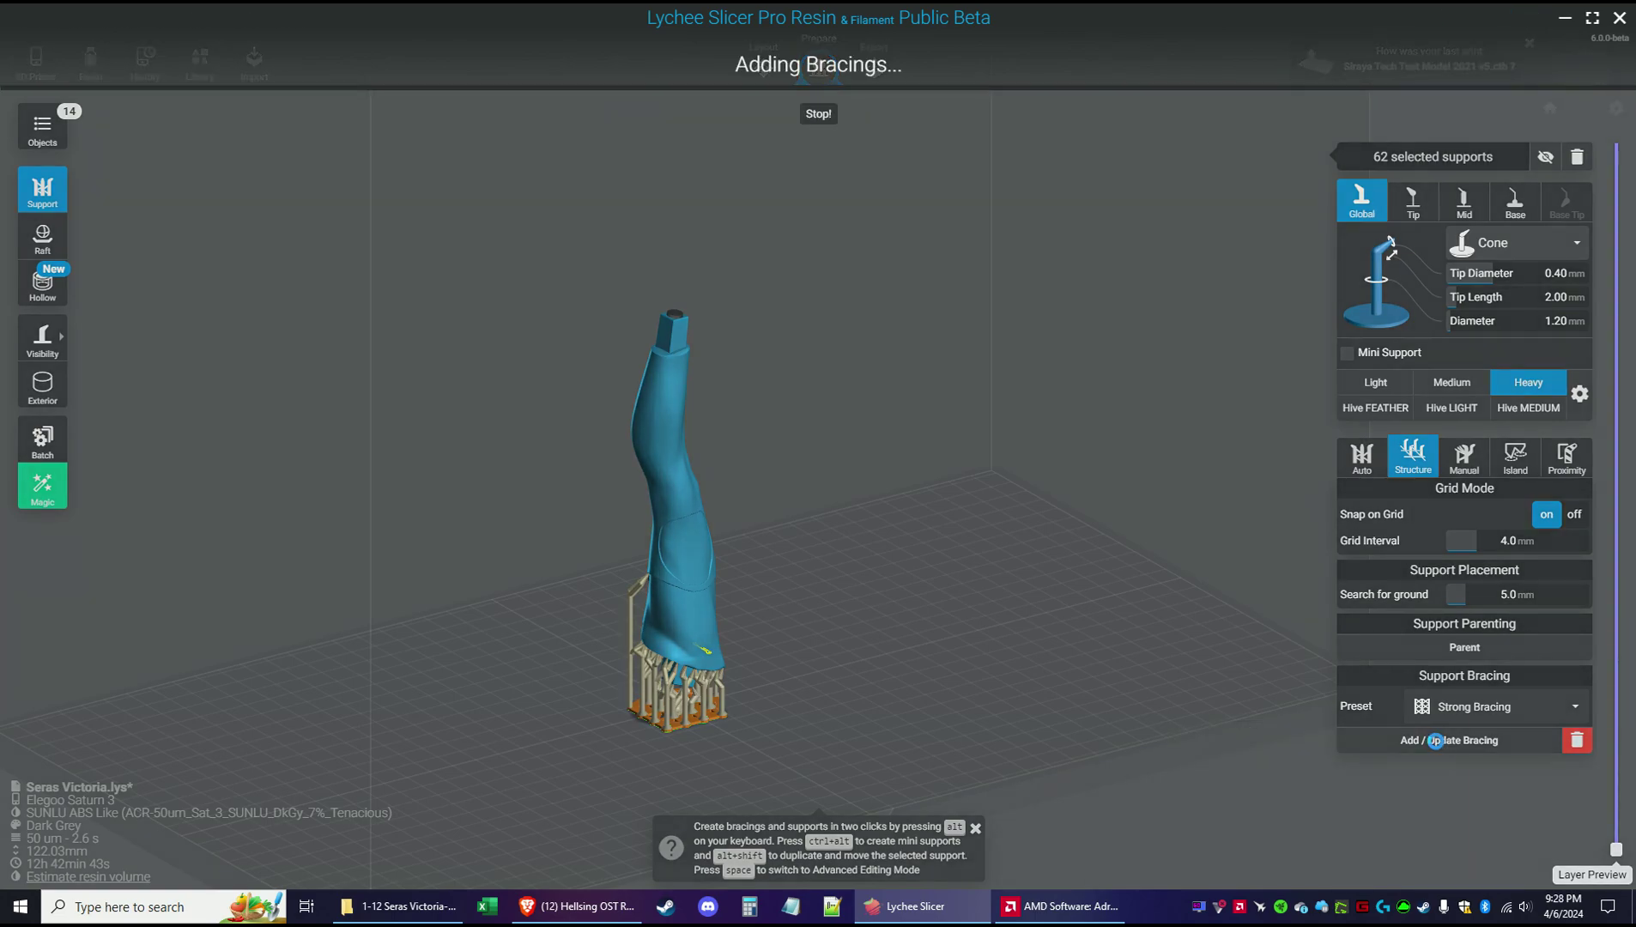
click(815, 508)
drag(754, 586, 409, 247)
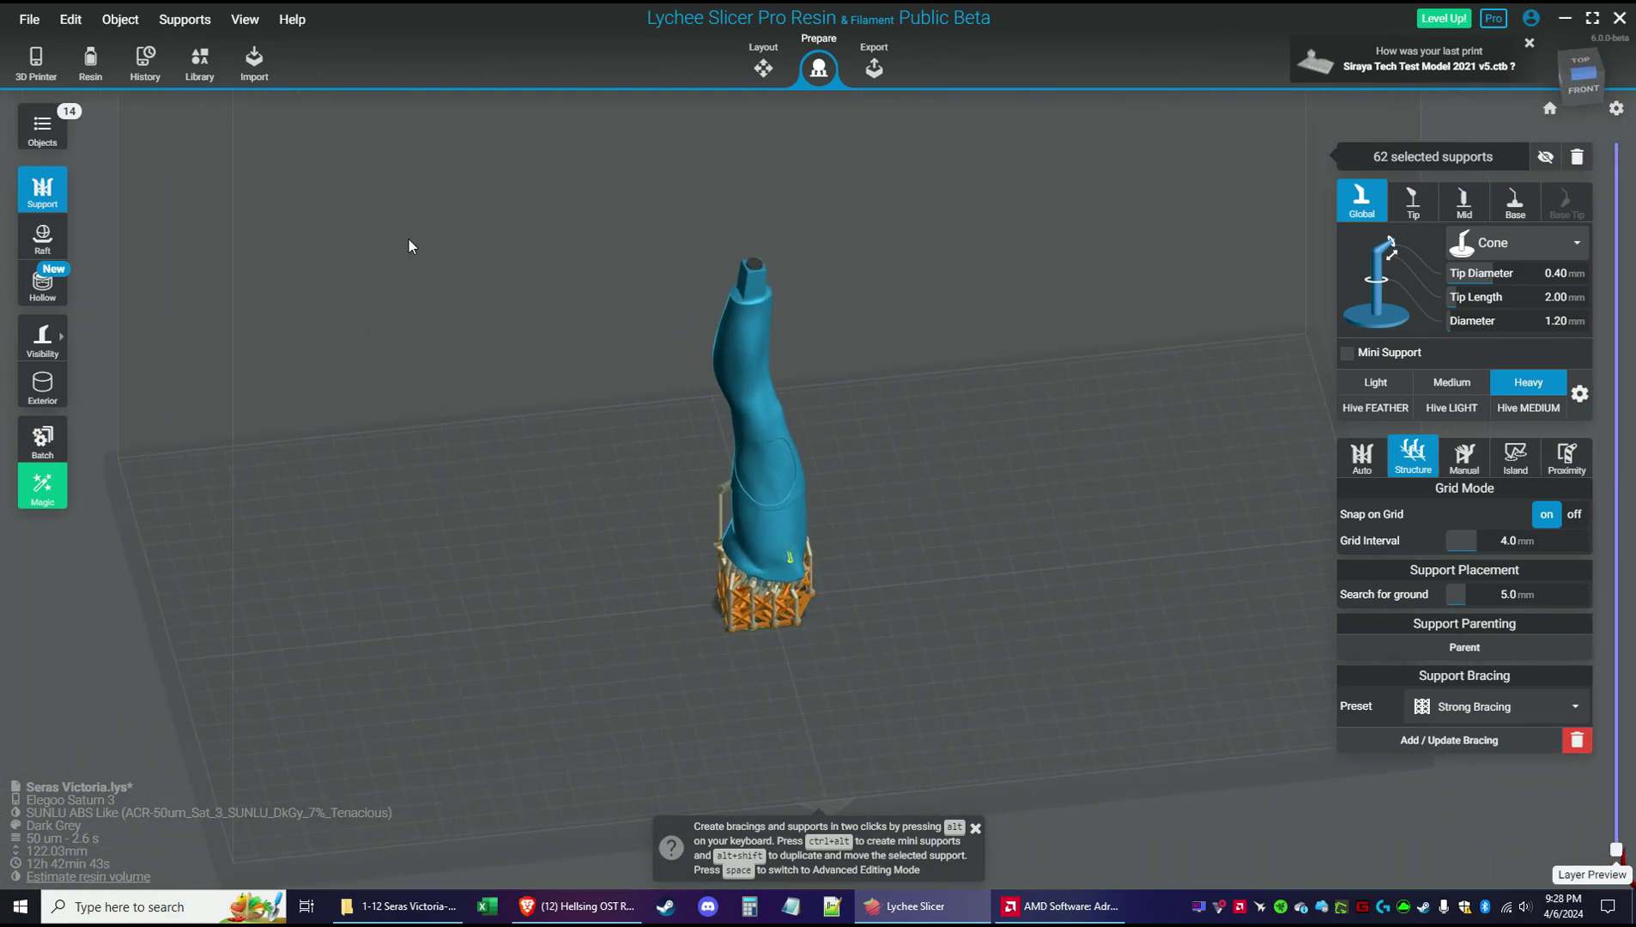
click(761, 75)
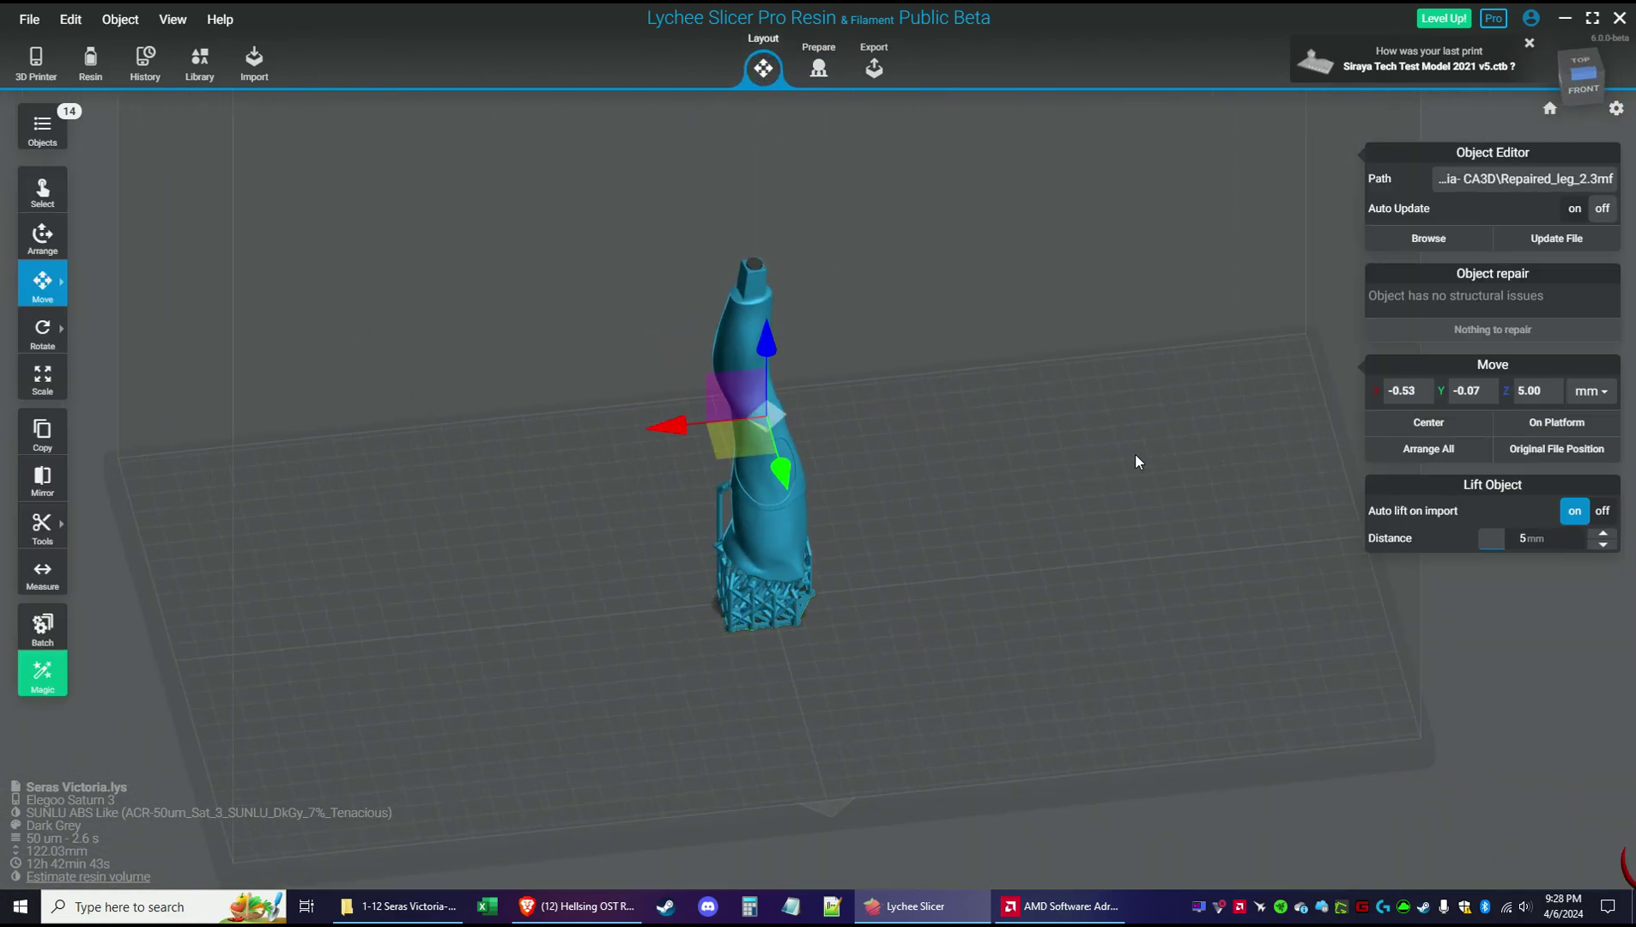
Save the project and move the leg to the plate's top-left corner
key(ctrl+s)
scroll(921, 391, down, 5)
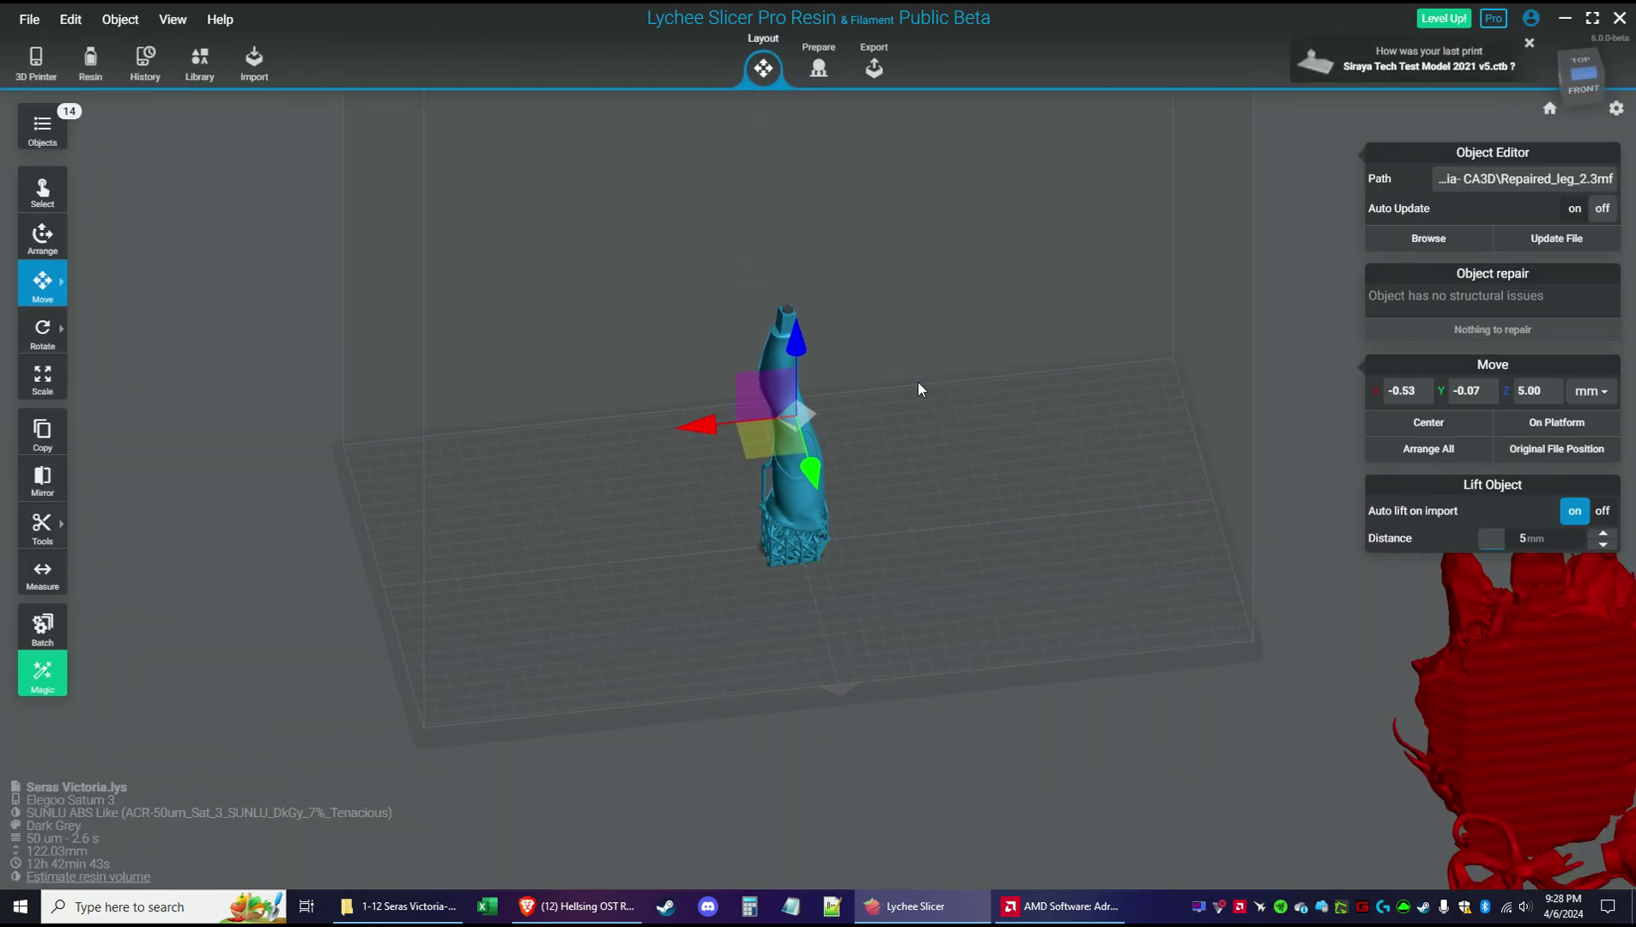
click(48, 244)
drag(788, 427, 99, 253)
Drag the Repaired_head part onto the build plate and frame it from the front
right_drag(1051, 565, 504, 405)
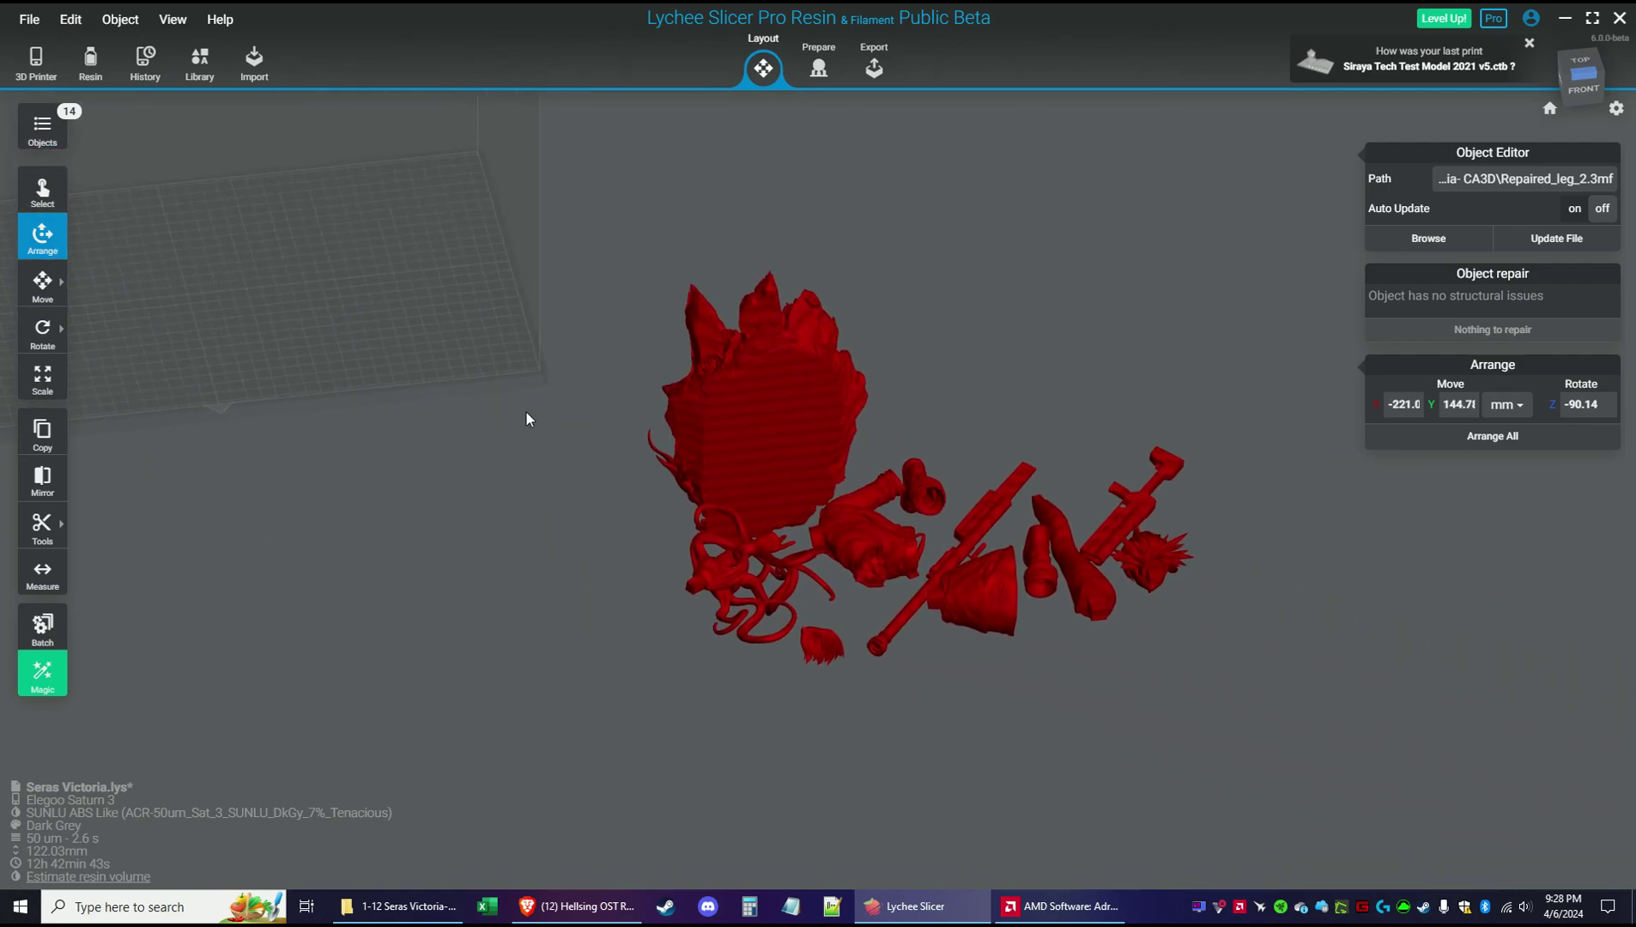
click(1130, 564)
drag(1130, 565, 184, 273)
mouse_move(547, 298)
right_down()
mouse_move(599, 339)
mouse_move(536, 318)
right_up()
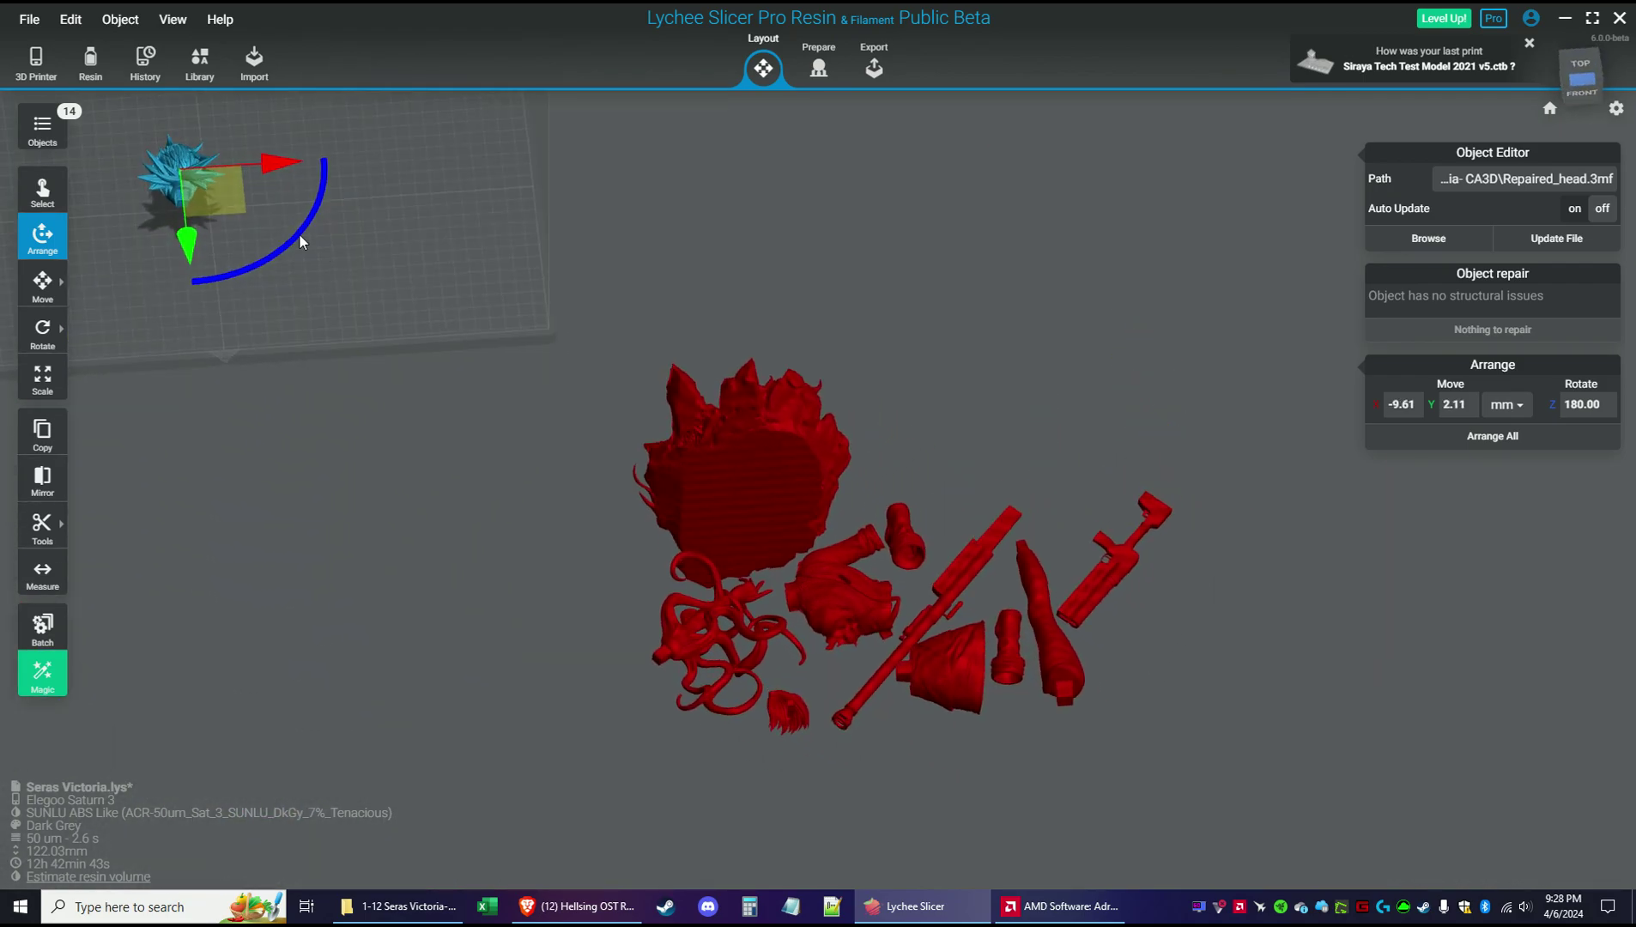
double_click(165, 189)
scroll(1020, 406, up, 1)
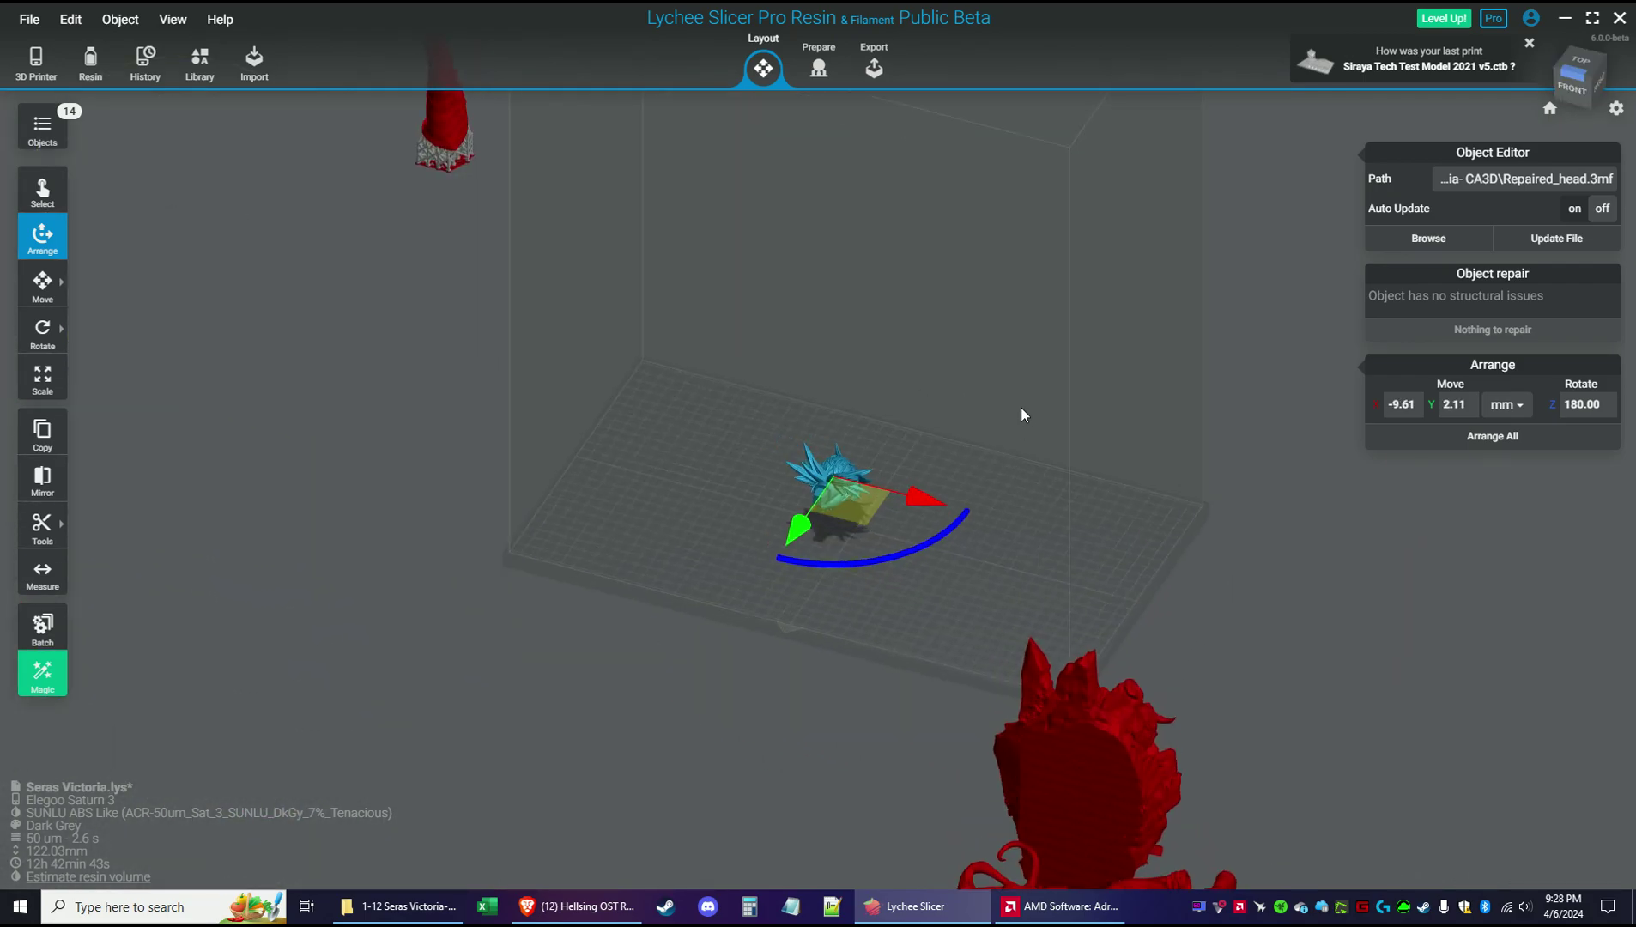
scroll(766, 472, up, 3)
scroll(800, 482, up, 10)
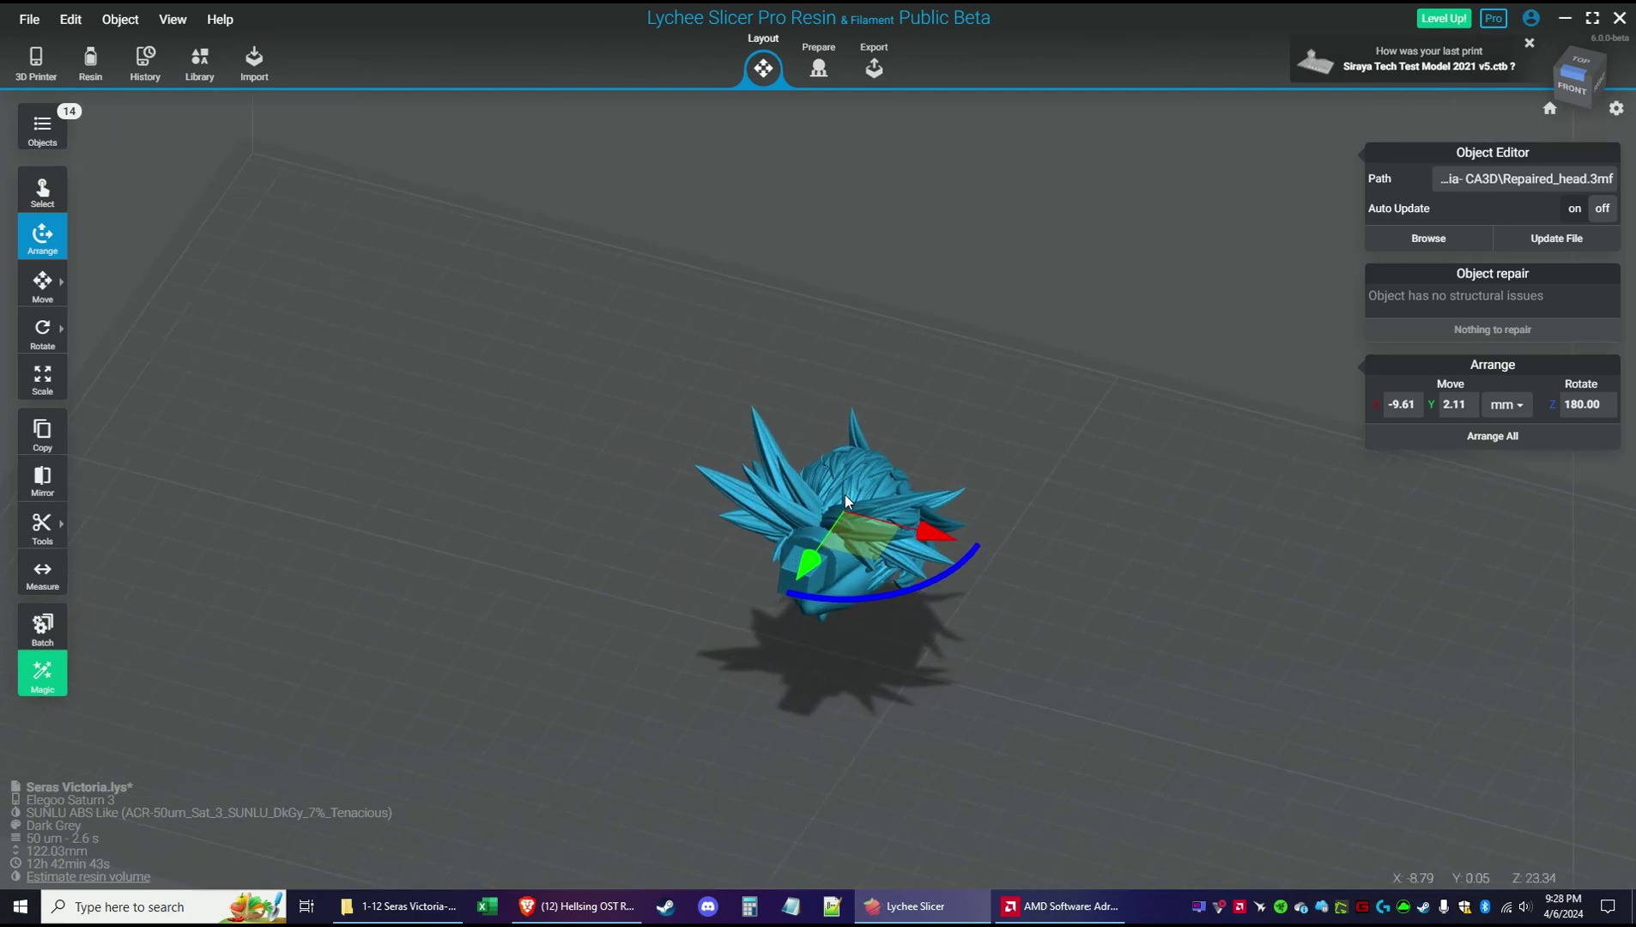
right_drag(842, 405, 904, 364)
Rotate the head through several orientations, ending at X 98.05°, Y -16.44°, Z -20.39°
click(42, 283)
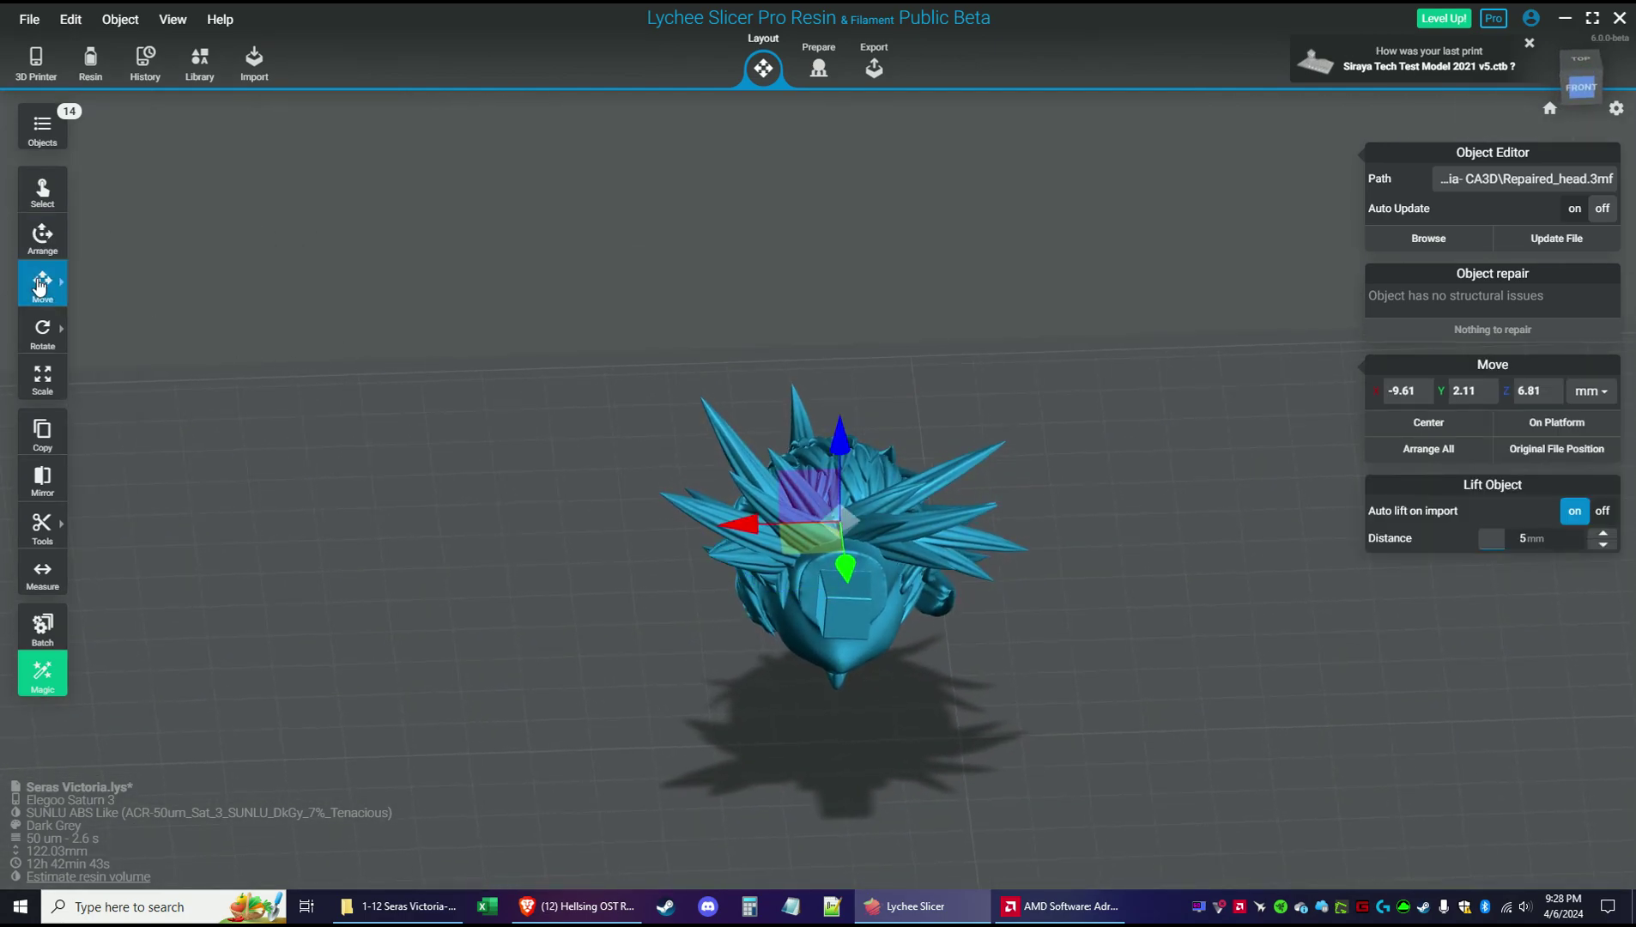
click(43, 329)
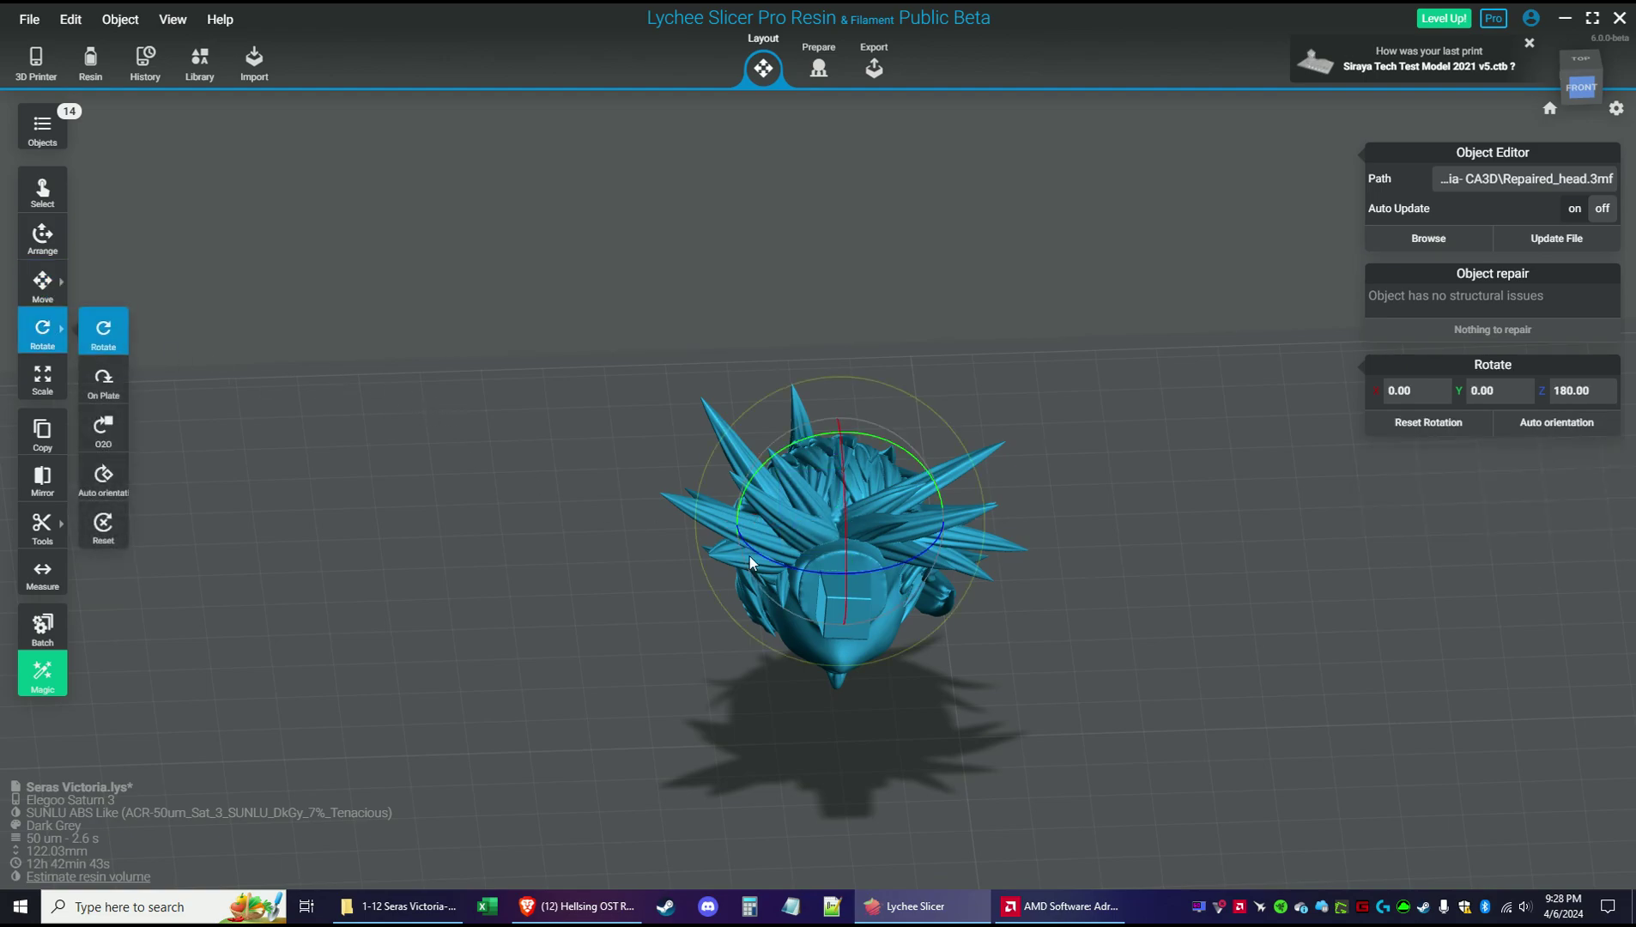
drag(796, 560, 902, 246)
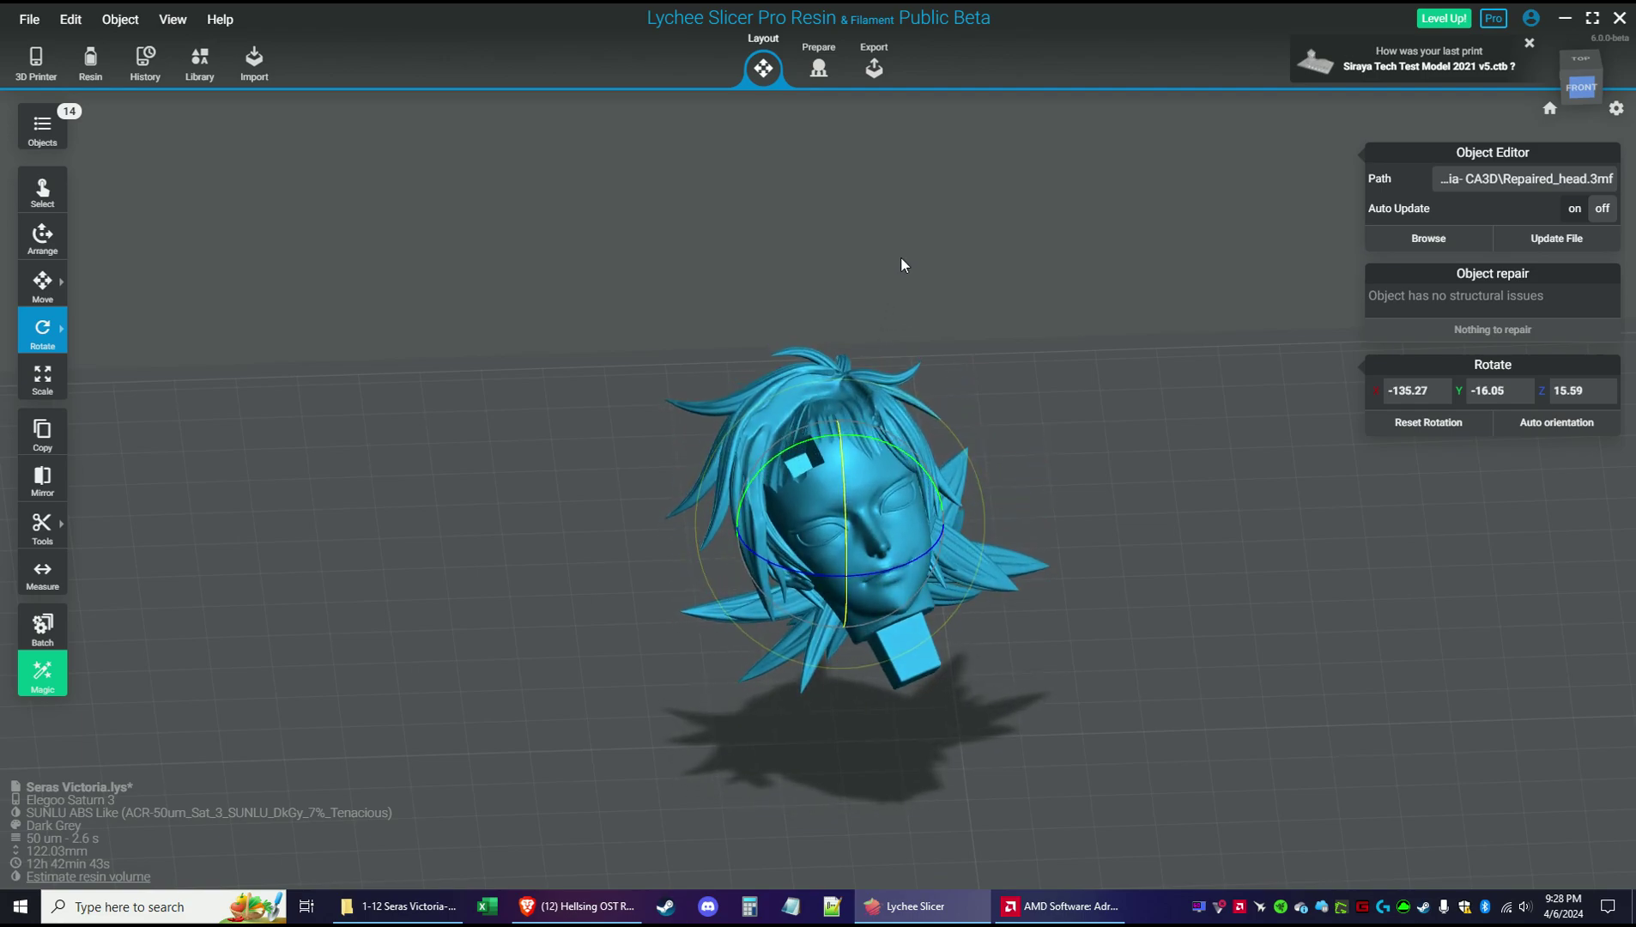
drag(818, 437, 886, 446)
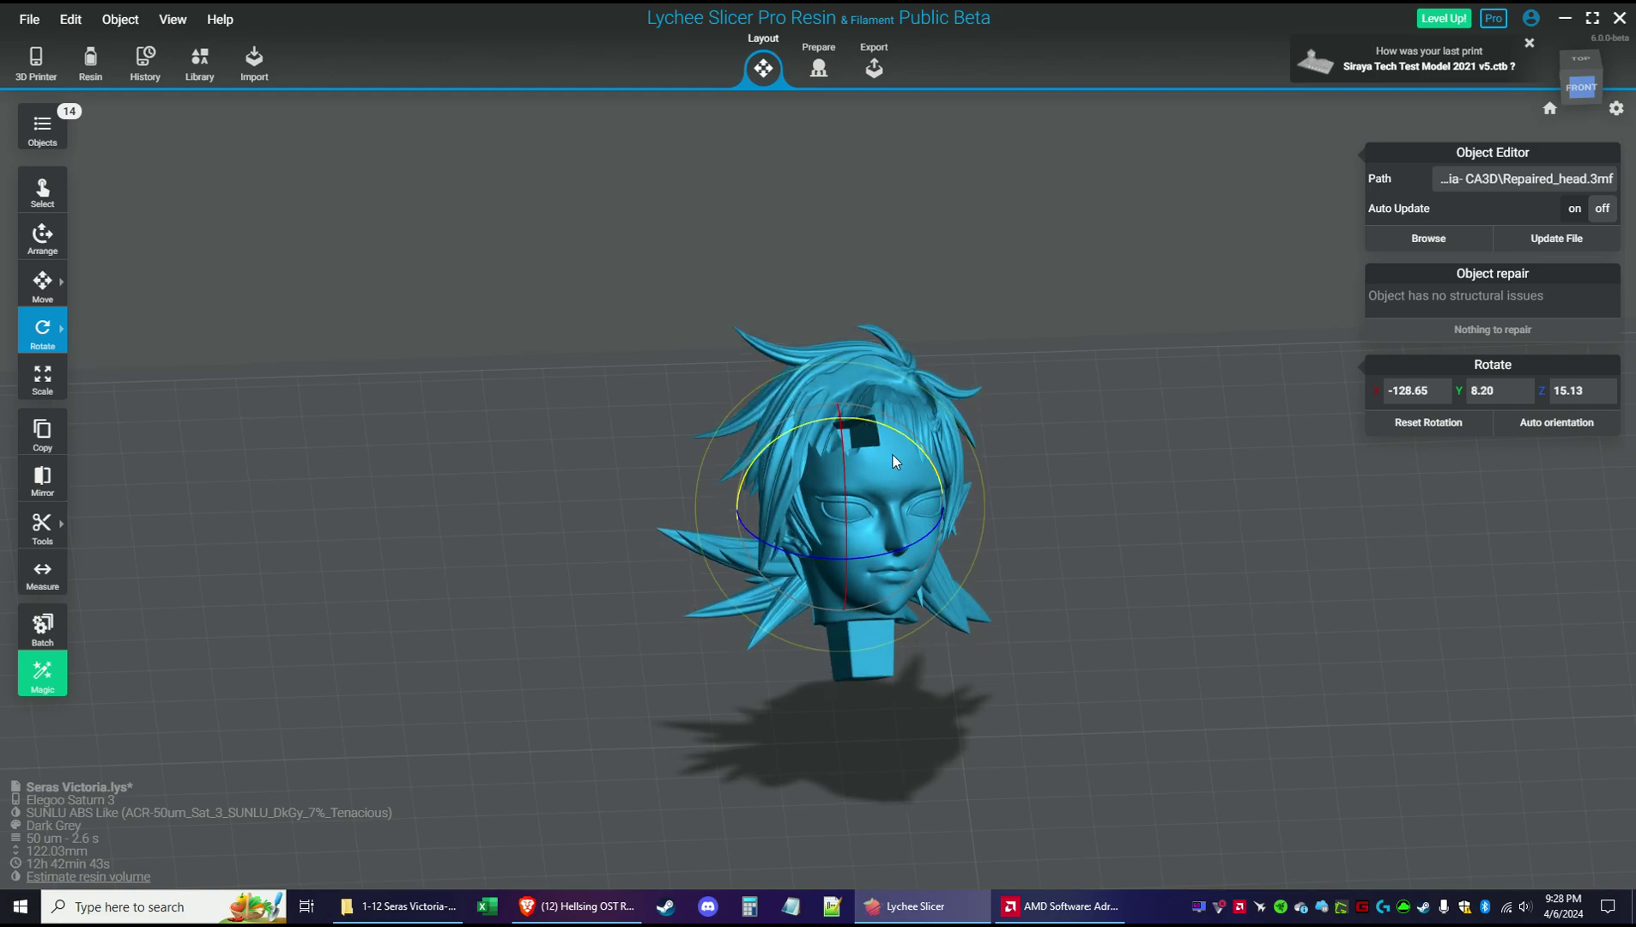
drag(1086, 639, 954, 836)
drag(979, 558, 1040, 529)
drag(843, 433, 460, 501)
drag(799, 543, 801, 443)
drag(1146, 626, 909, 546)
drag(826, 469, 830, 429)
drag(1026, 580, 930, 456)
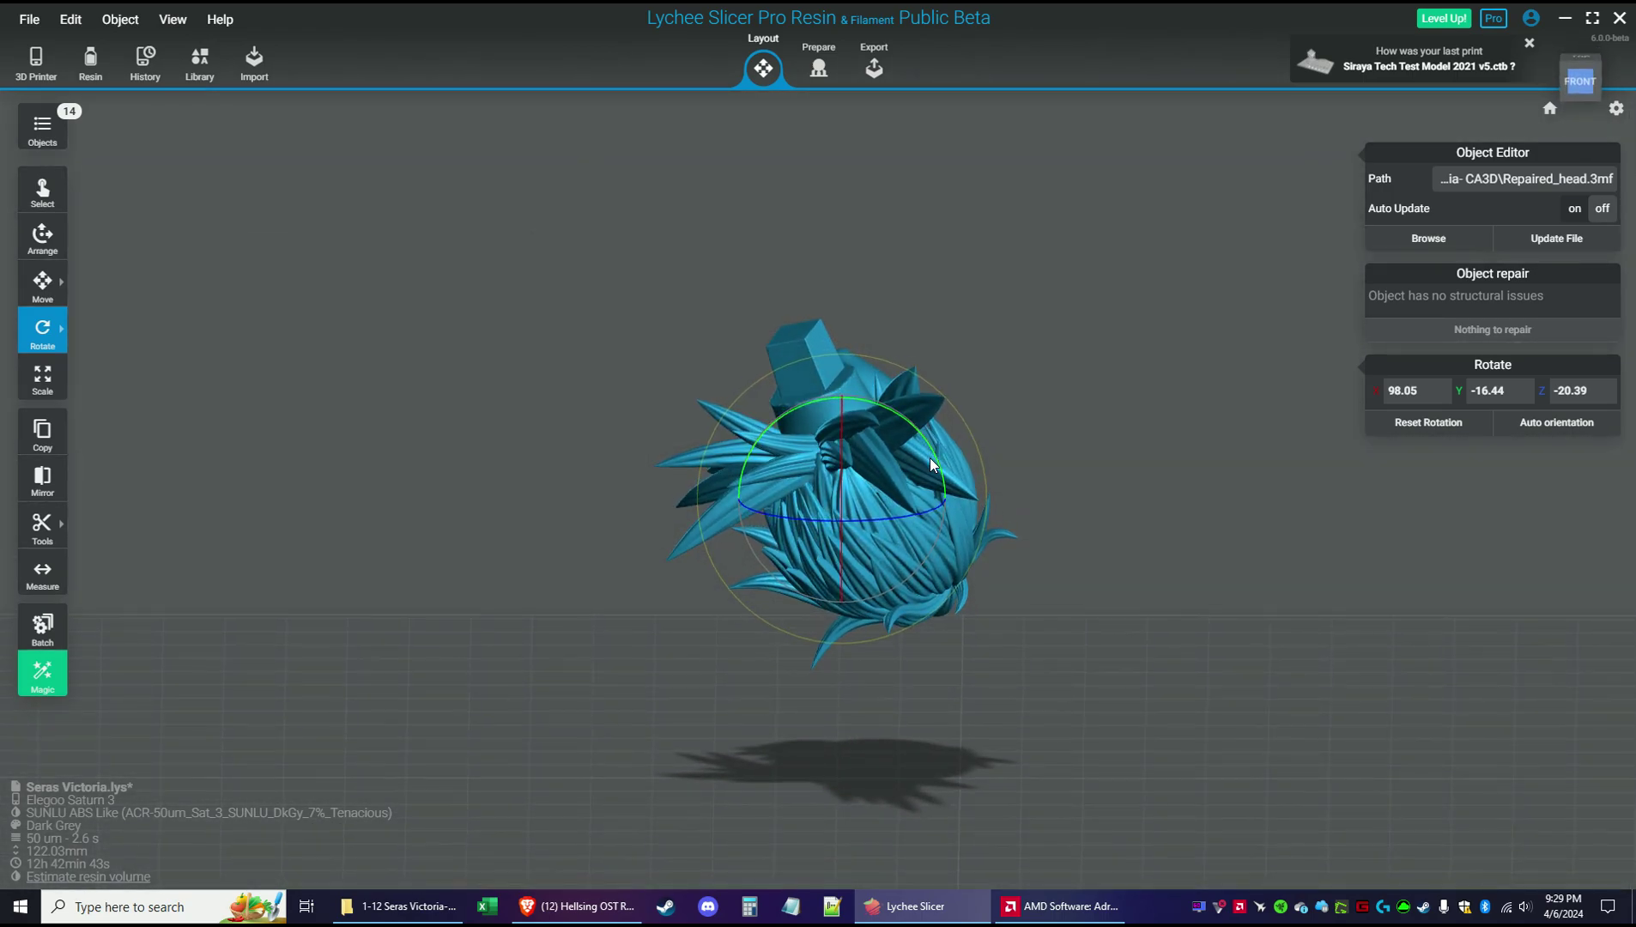
Turn the head upright and rotate it to face forward with the rotation rings
drag(813, 517, 884, 694)
drag(961, 443, 929, 422)
drag(829, 544, 846, 544)
drag(965, 413, 986, 418)
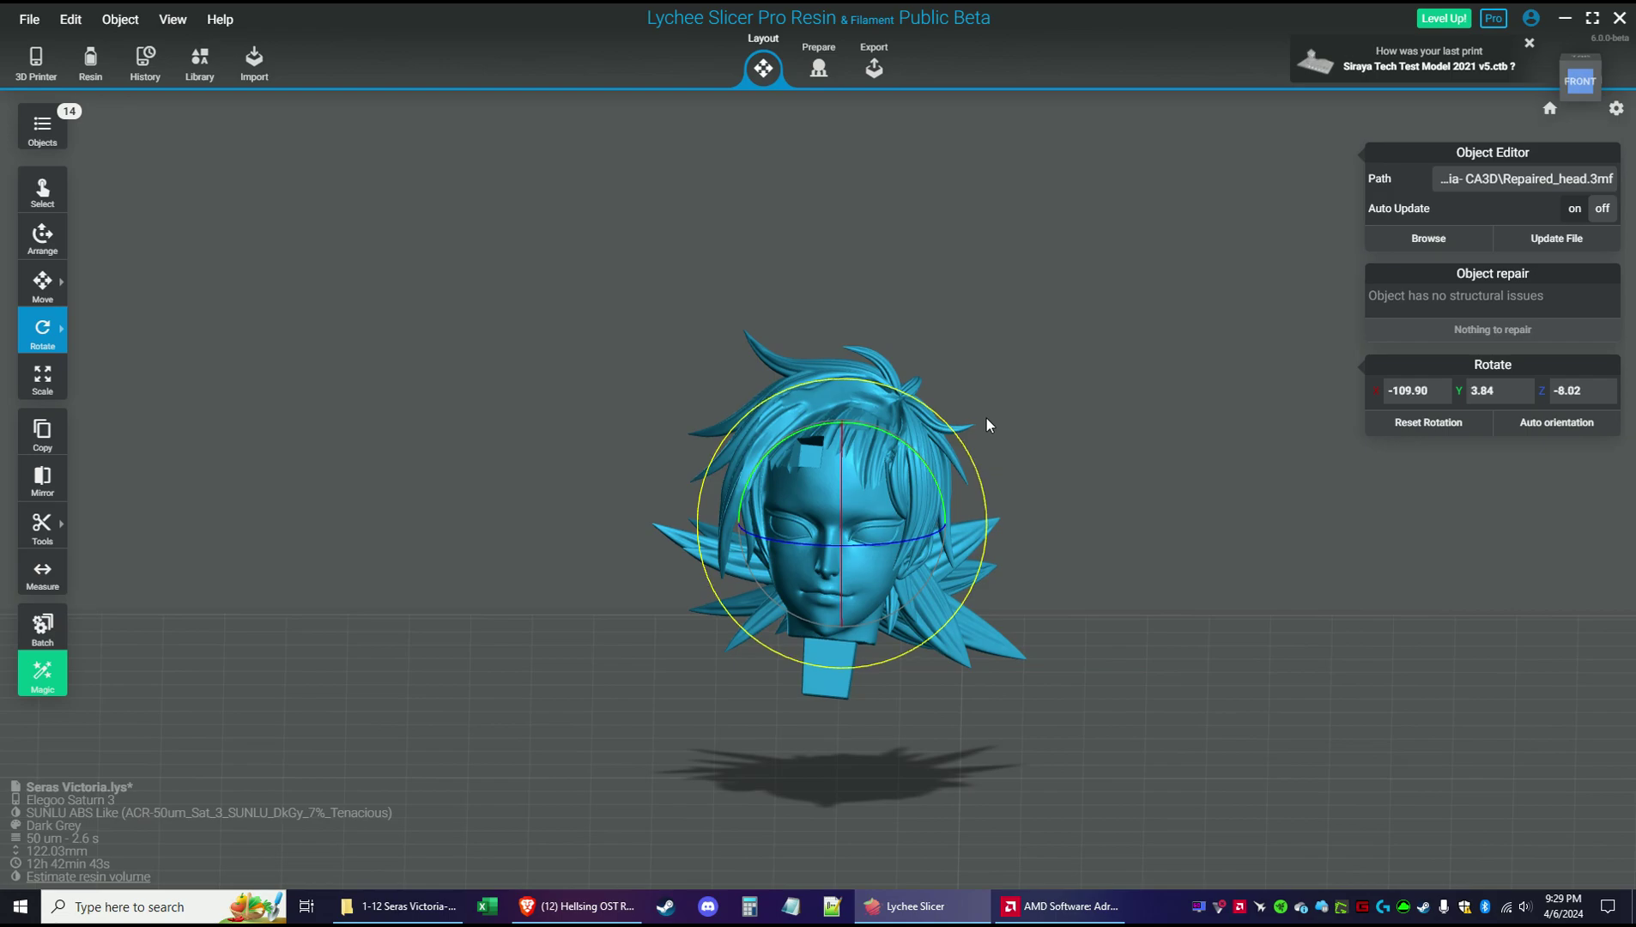
Tilt the head back to X -124.26°, leaving Y 1.71° and Z -8.72°
drag(849, 475, 850, 479)
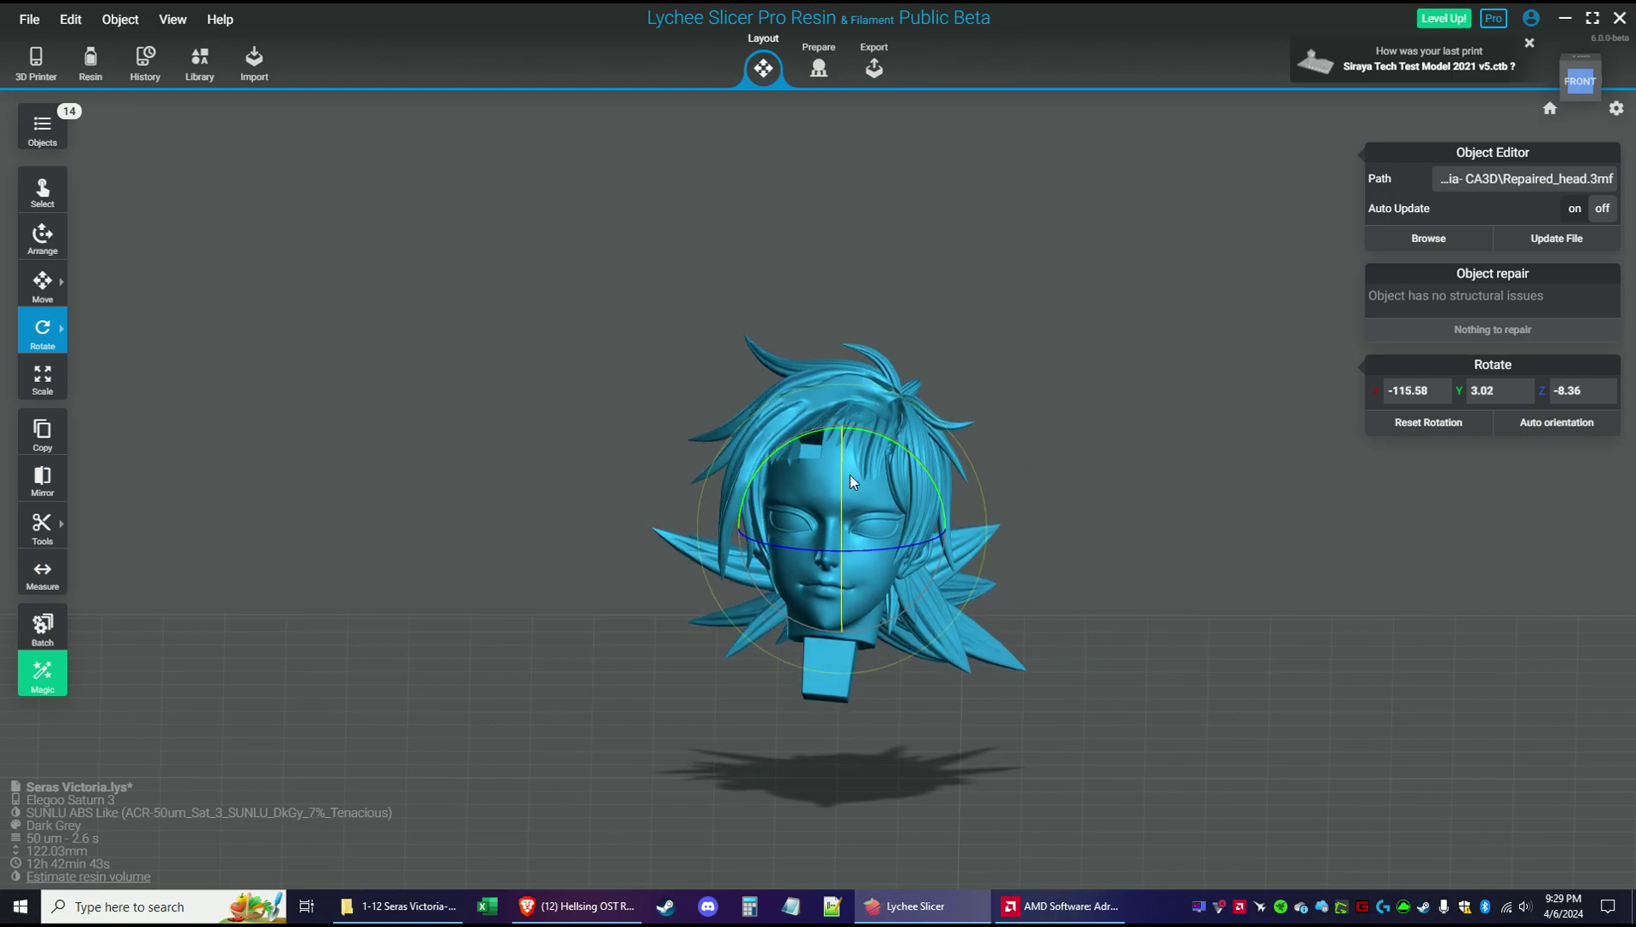
right_drag(1131, 544, 883, 544)
drag(883, 544, 970, 478)
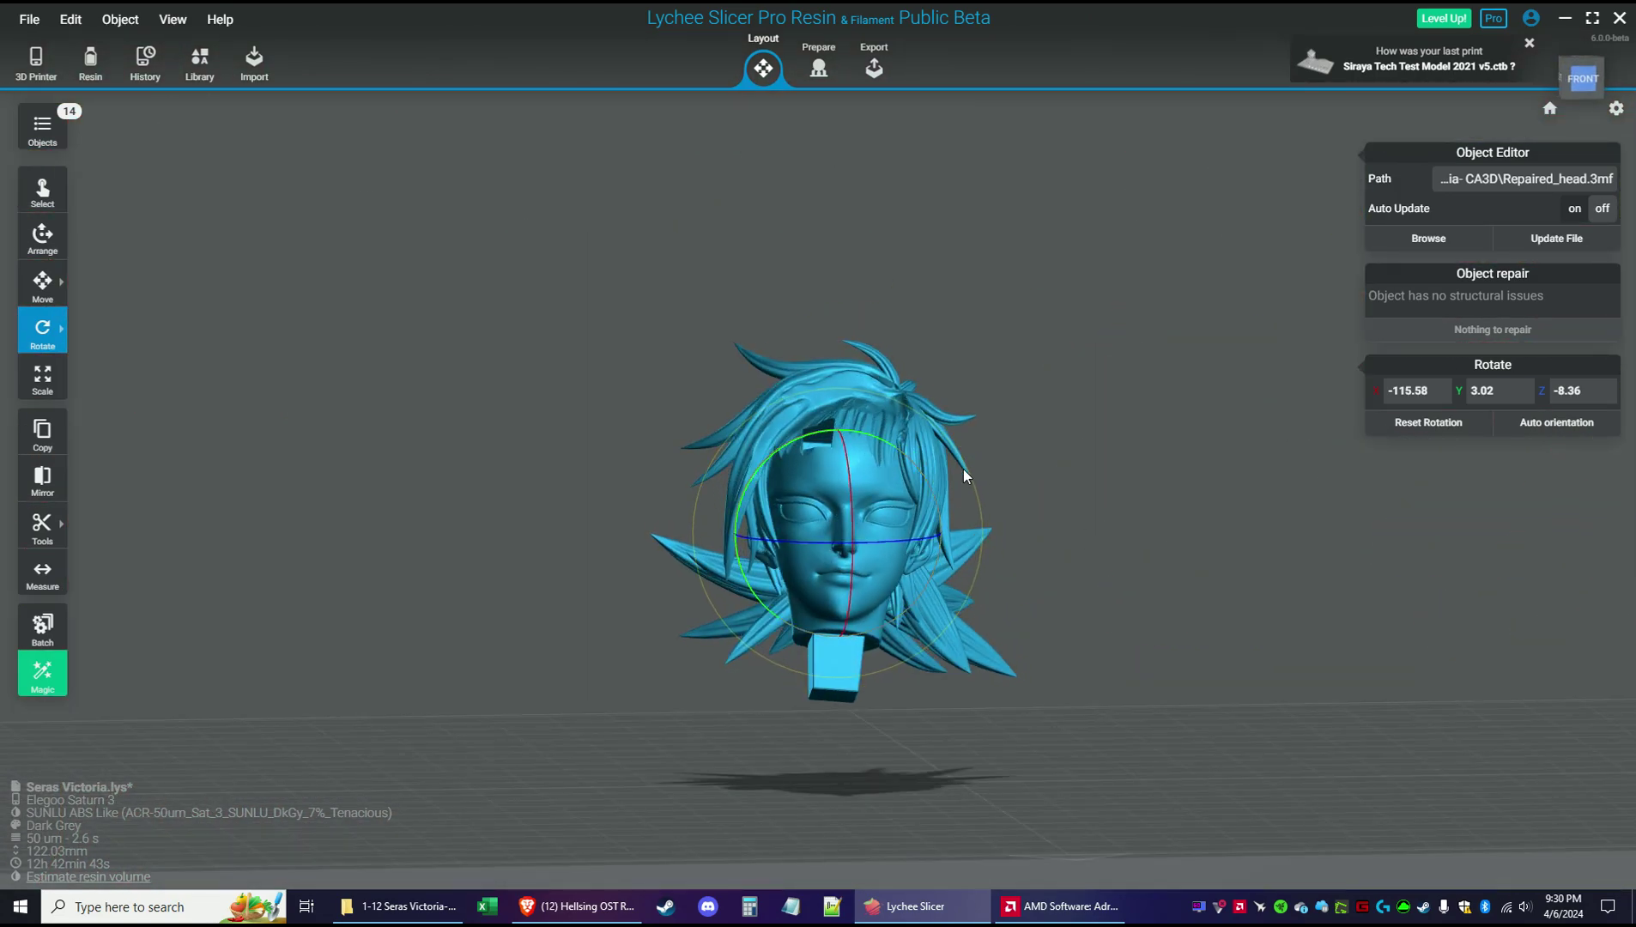
drag(847, 465, 857, 448)
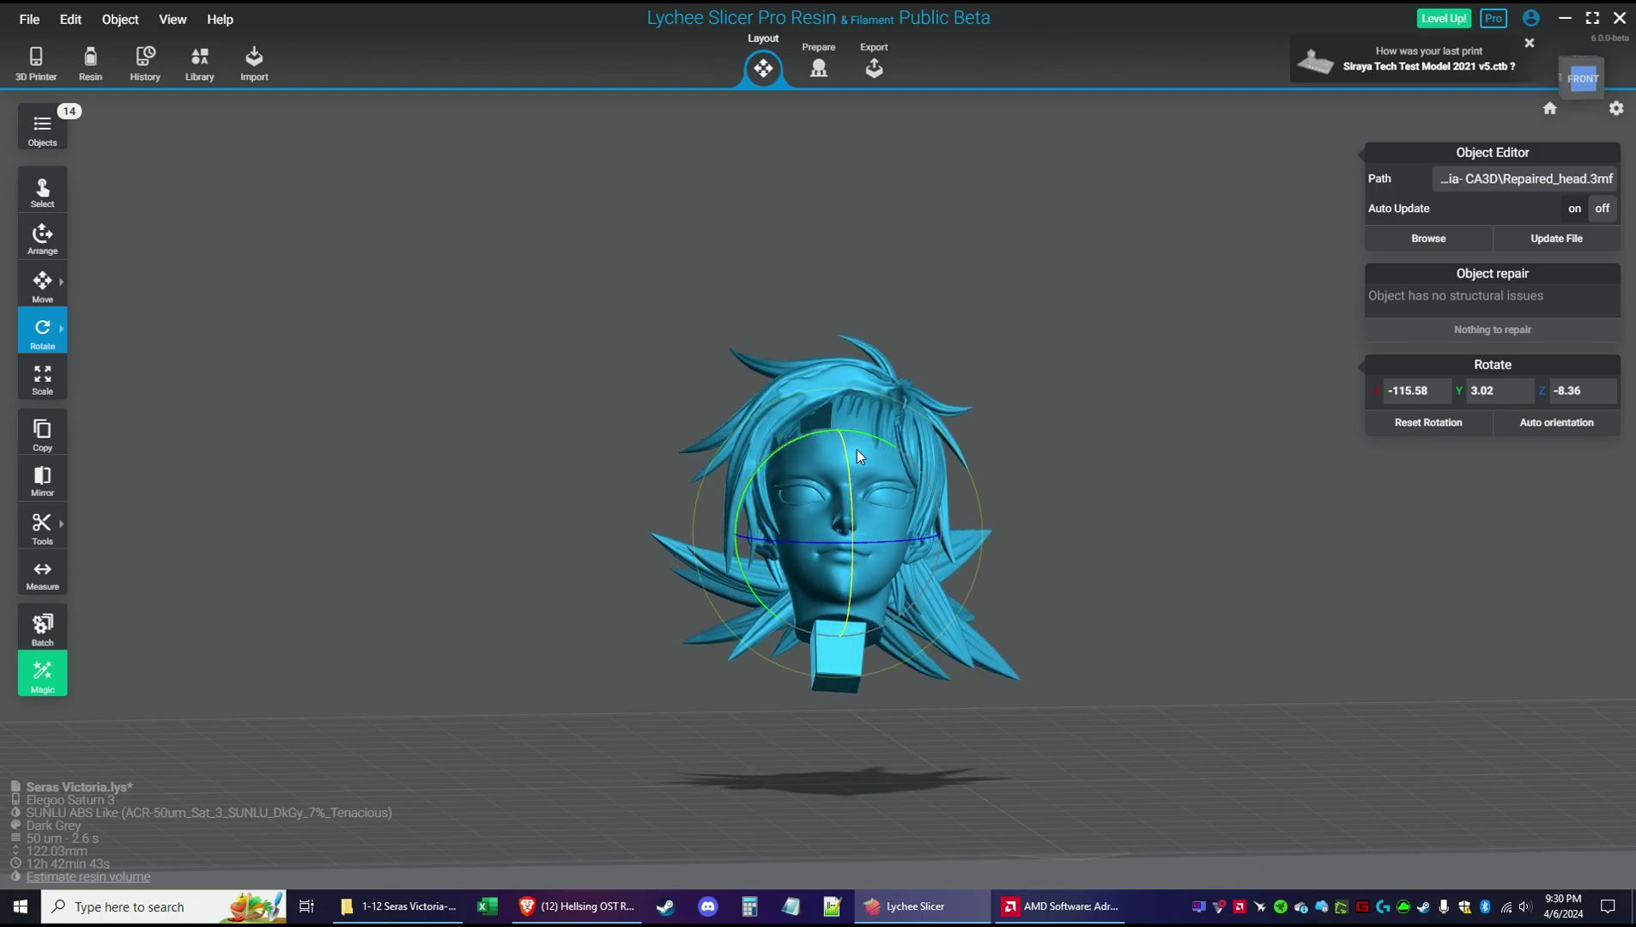
drag(1200, 501, 1193, 537)
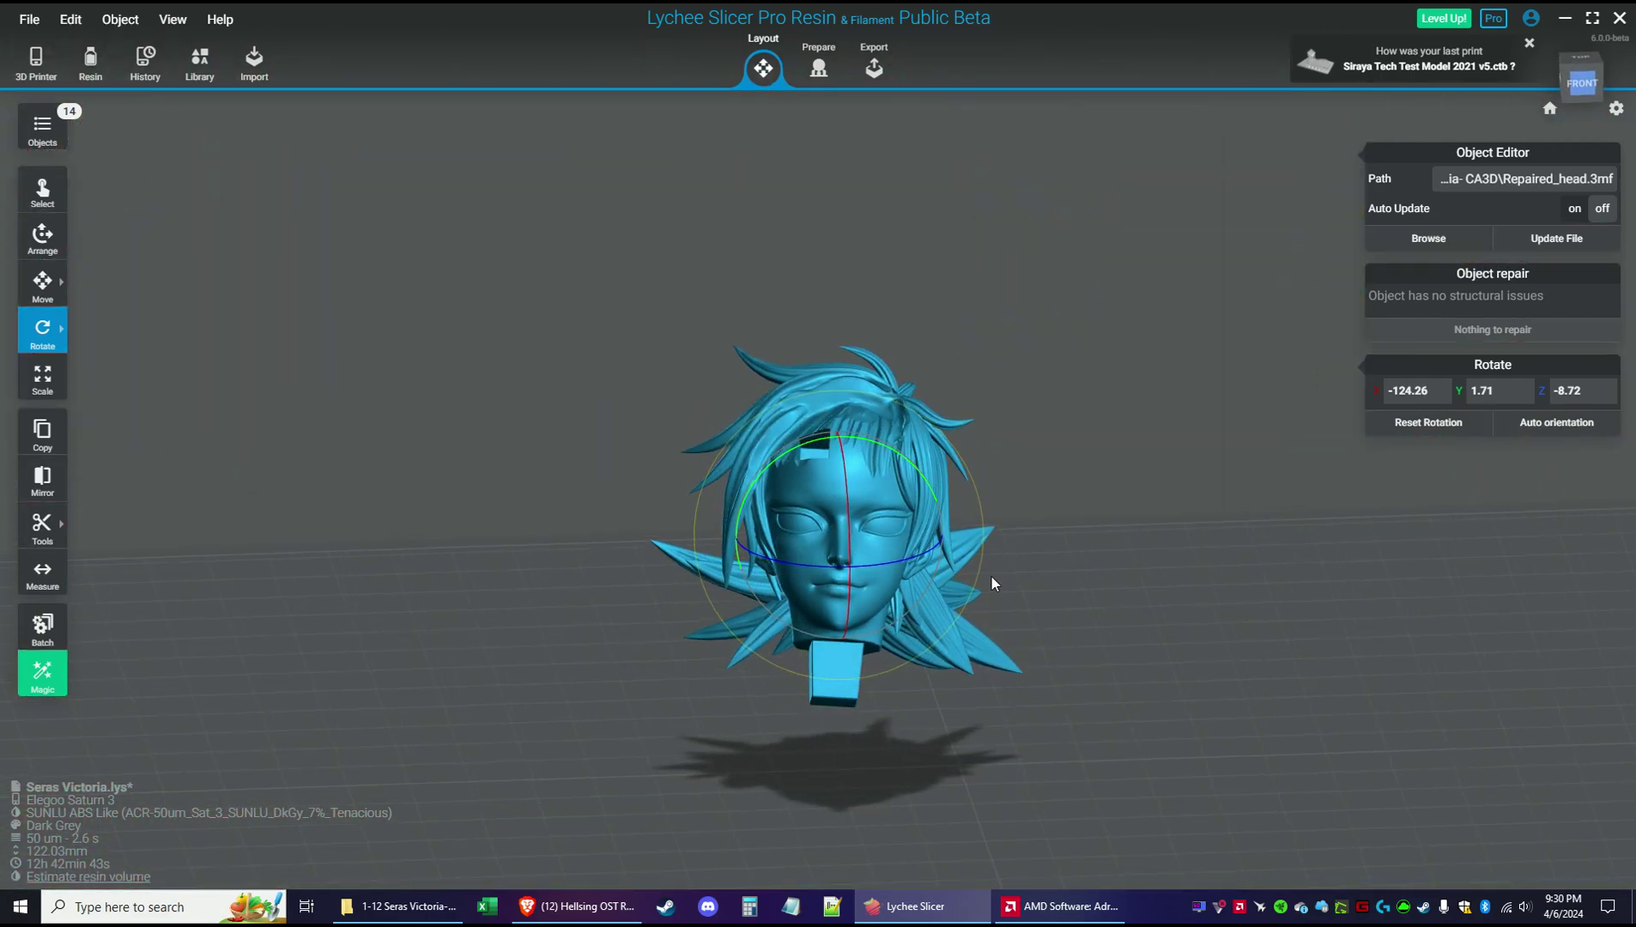
scroll(897, 708, up, 5)
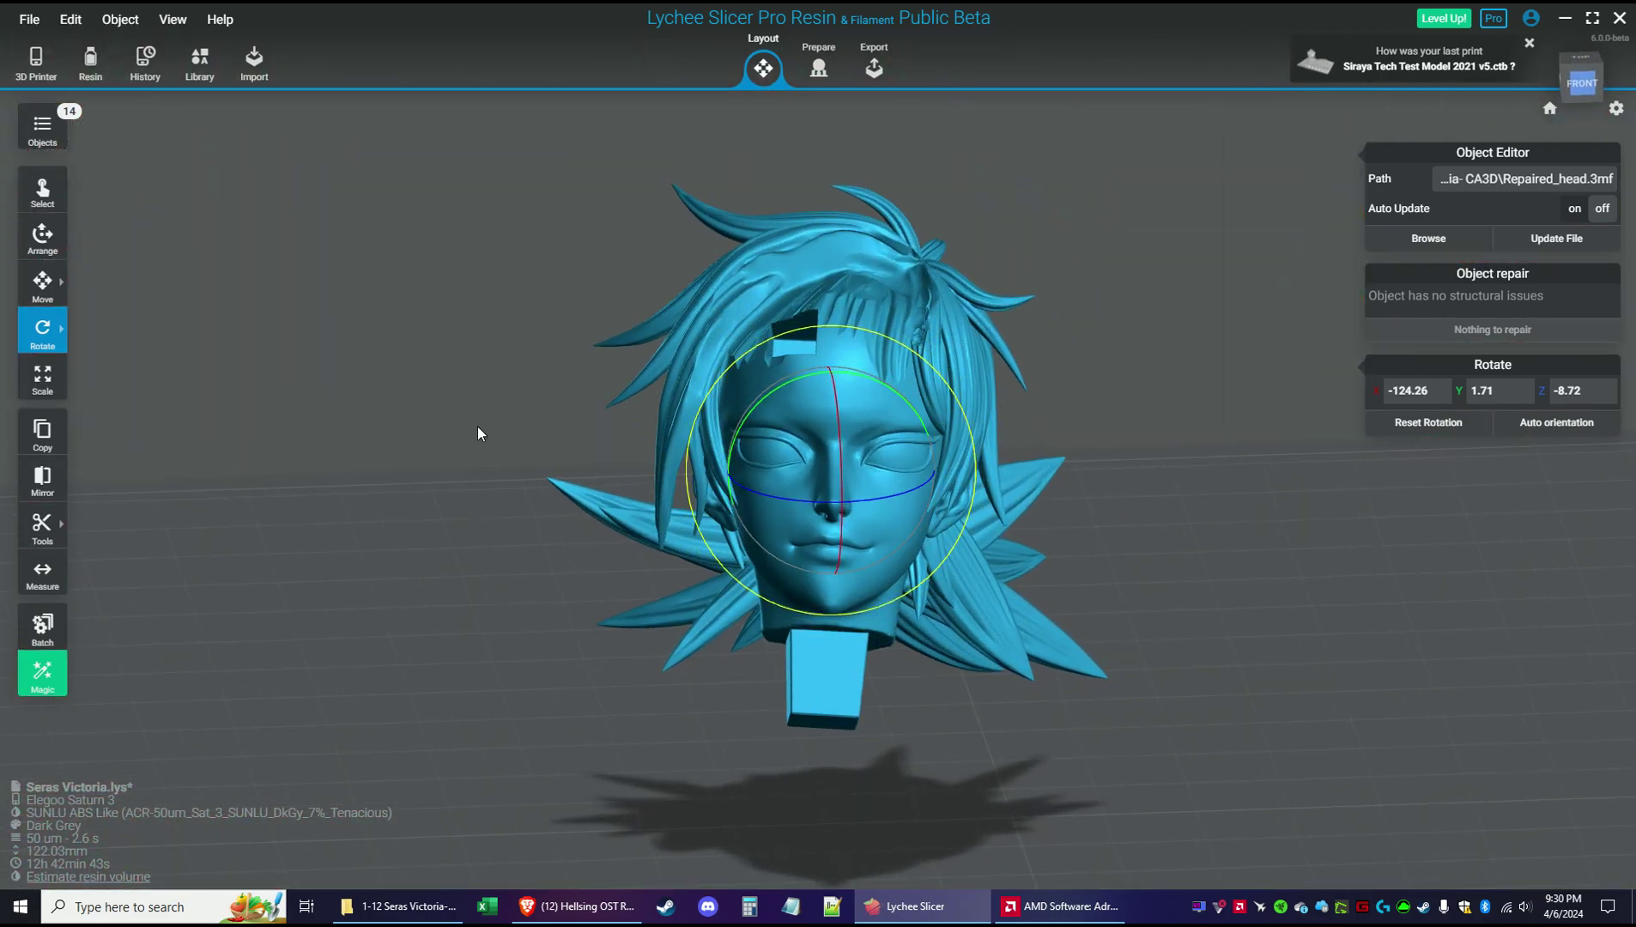
Move to the support preparation stage and choose a raft style for the head
click(43, 236)
click(818, 67)
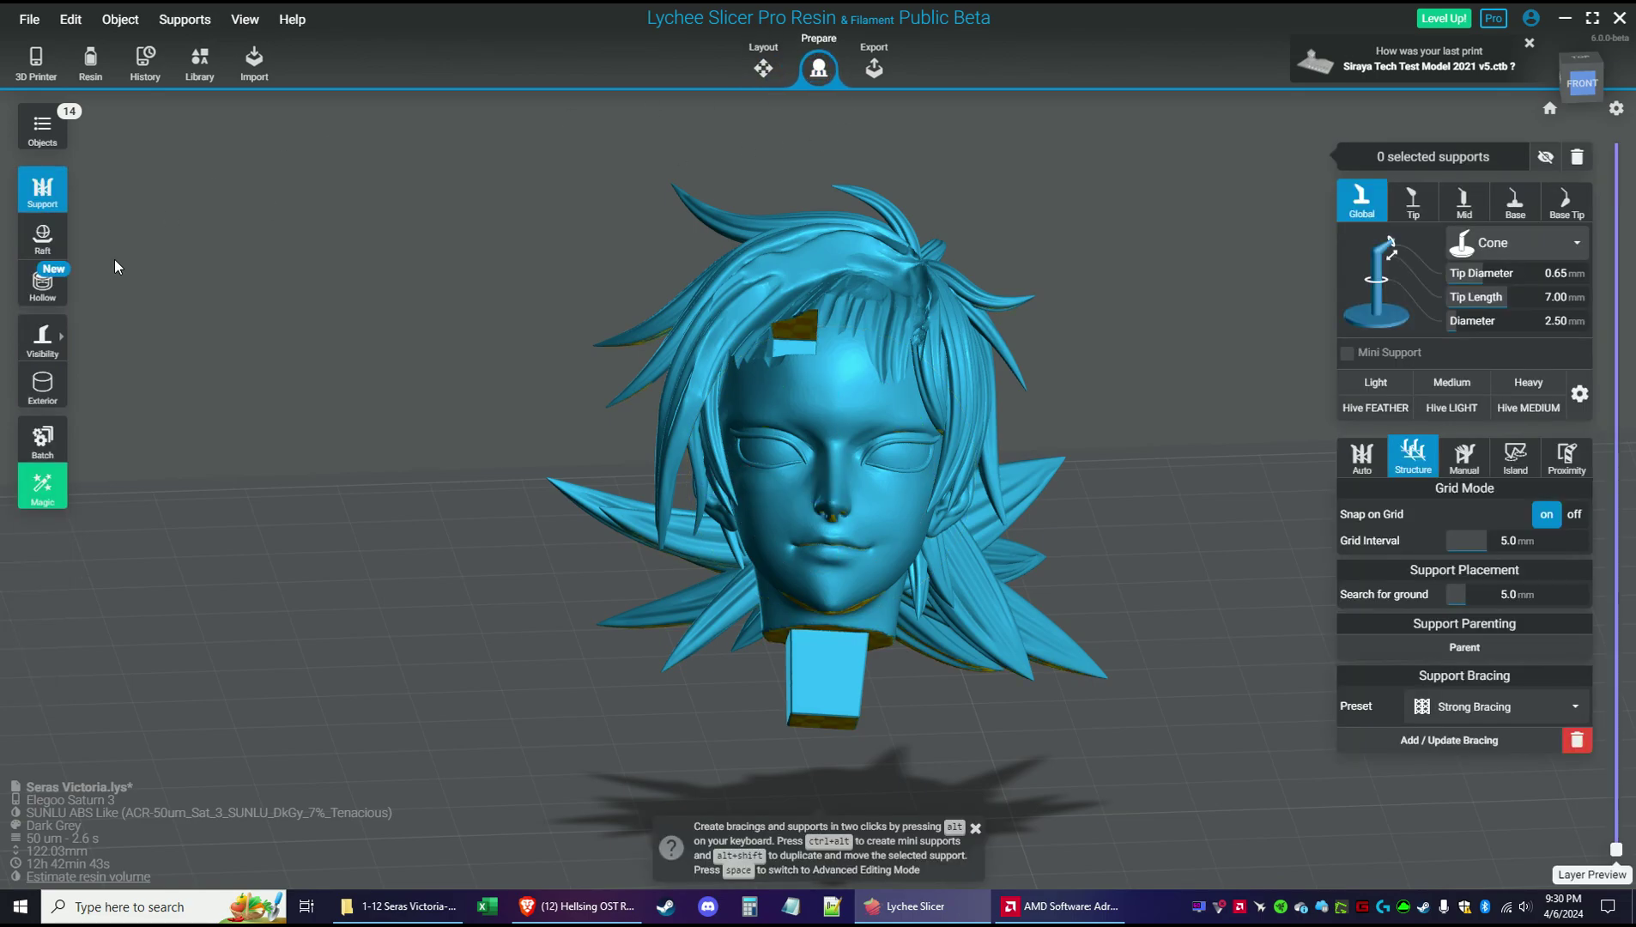
click(33, 248)
click(1469, 242)
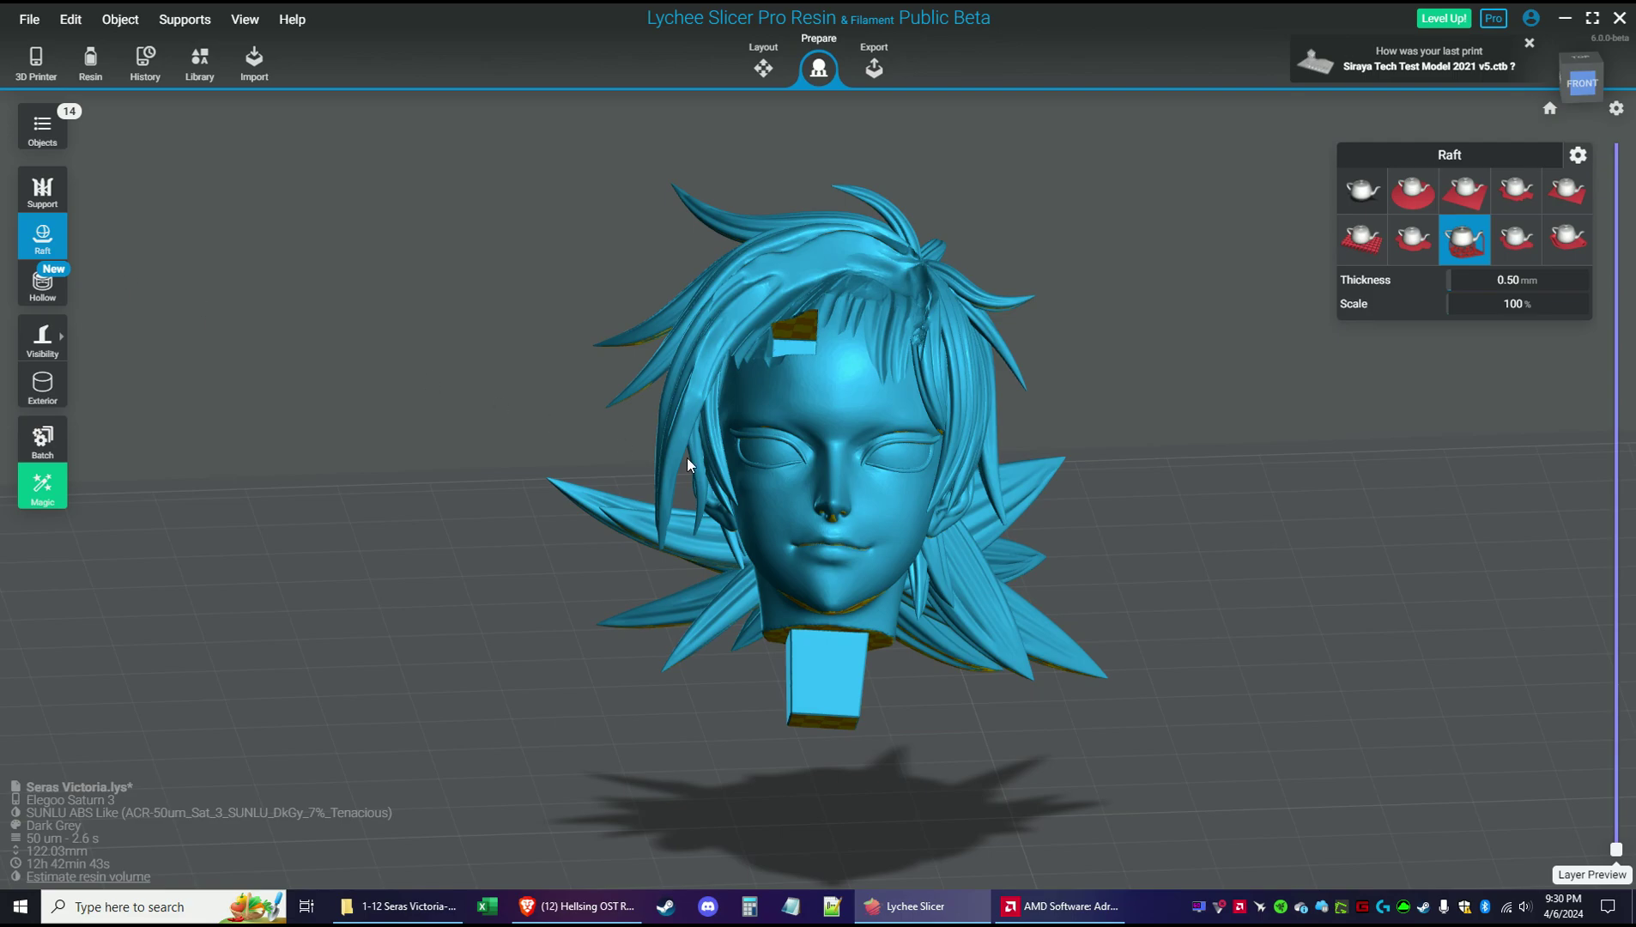
Lower the support grid interval to 4.0 mm, enable manual placement and show the support presets
click(42, 193)
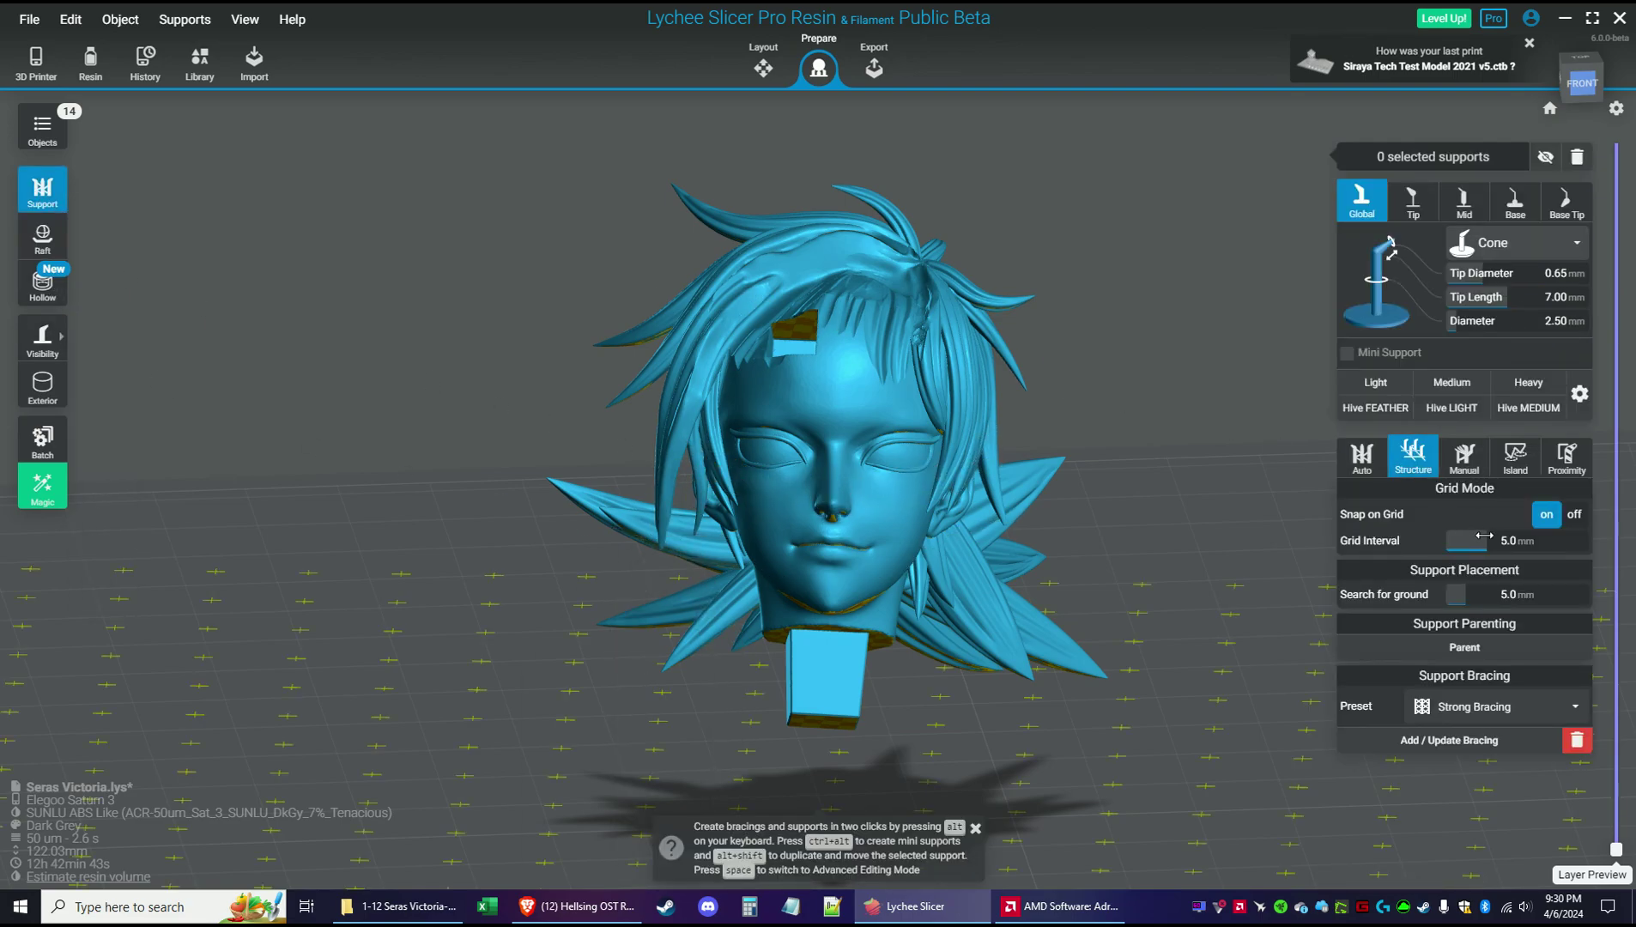
drag(1477, 537, 1475, 537)
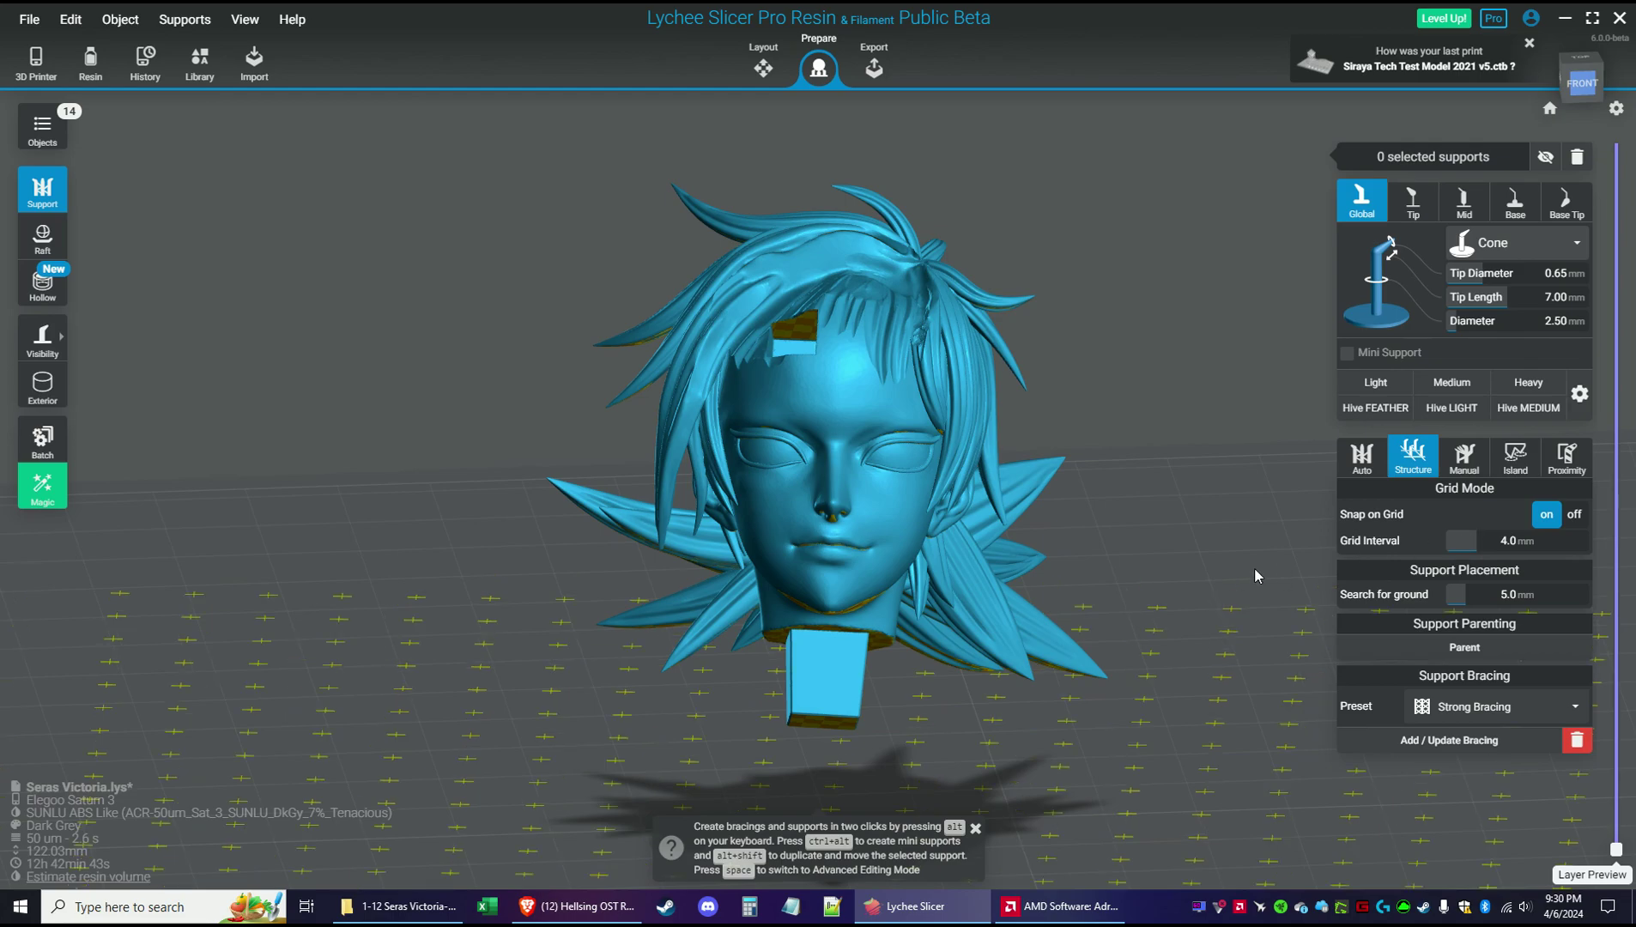
click(1465, 459)
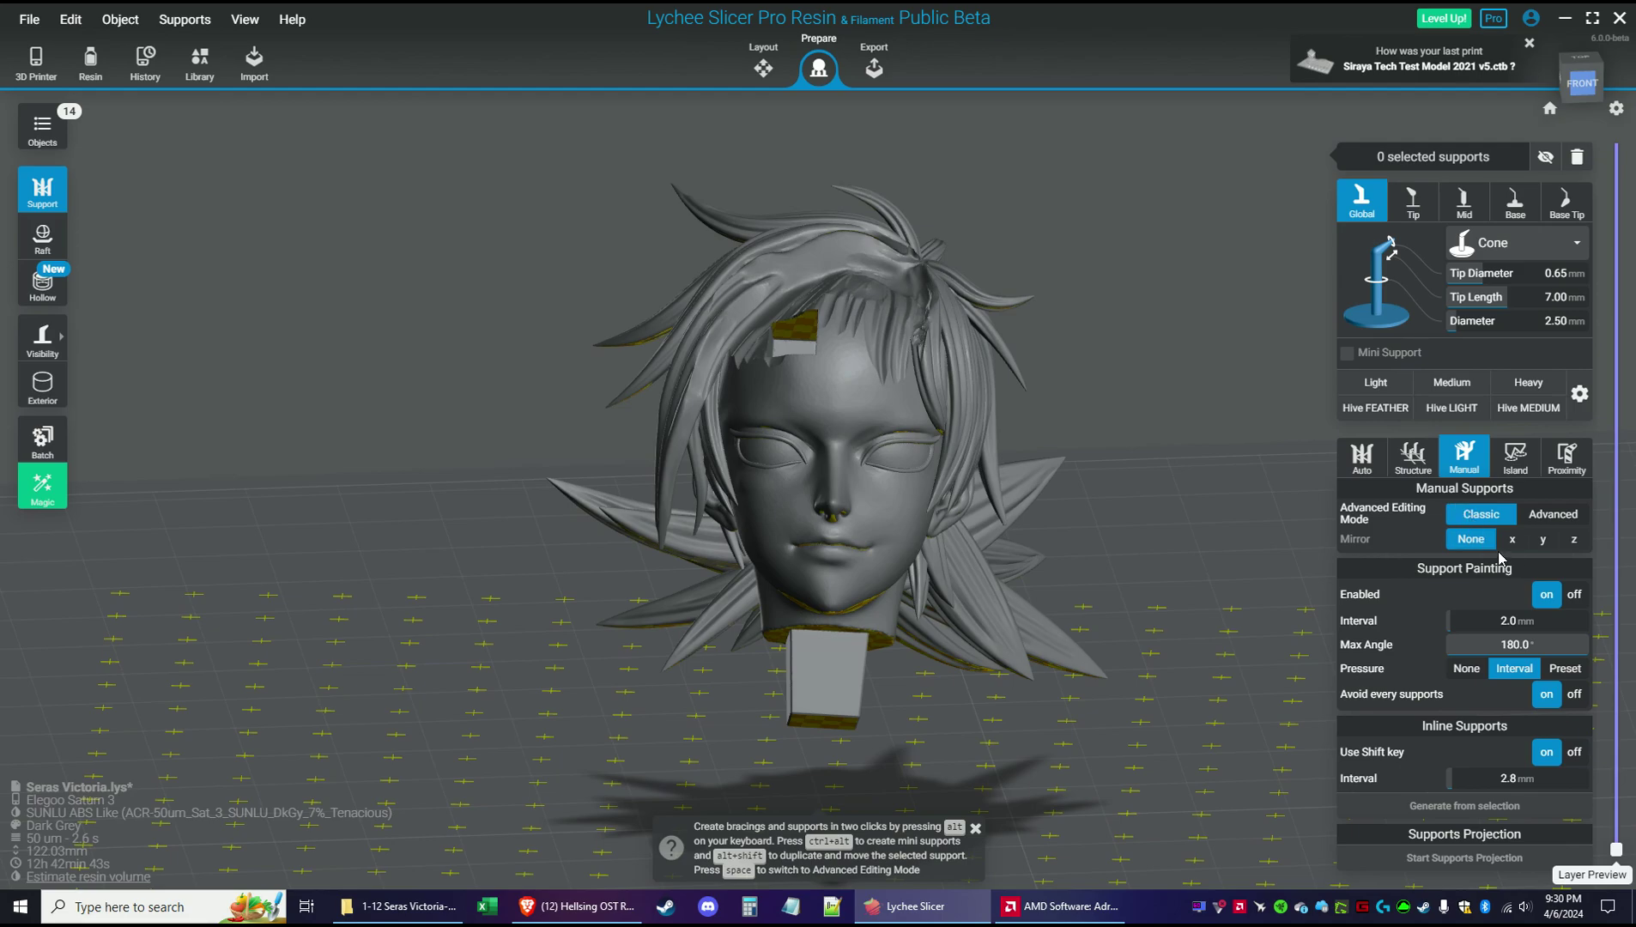
click(1579, 396)
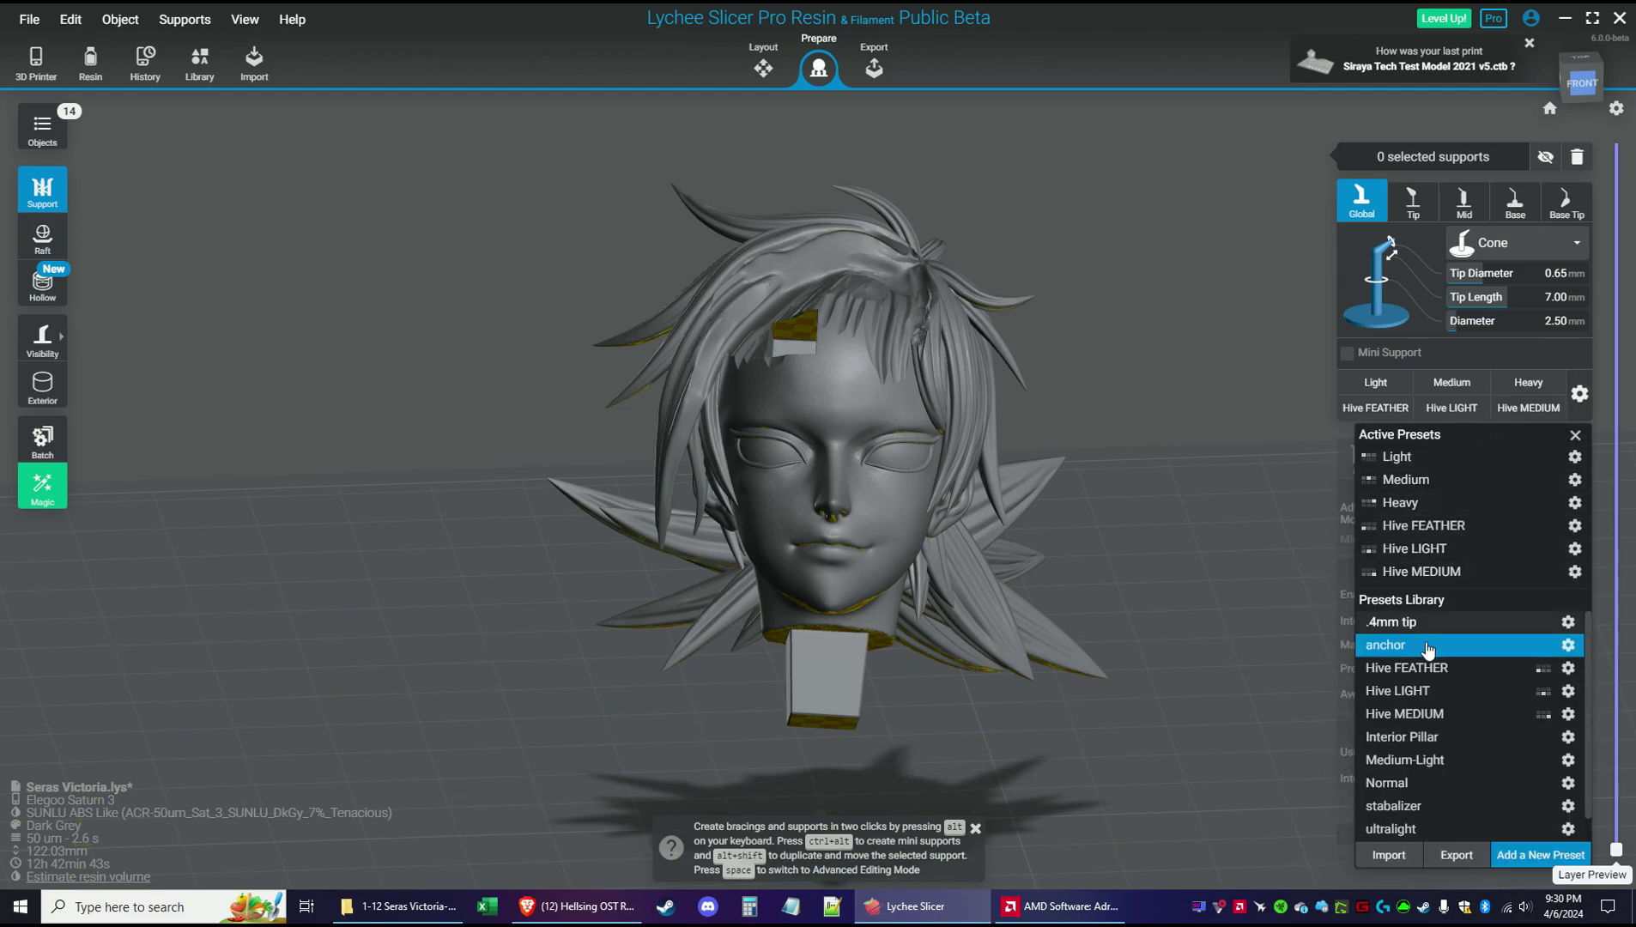
Place a trial support under the neck block and make it vertical
drag(1039, 718, 1033, 526)
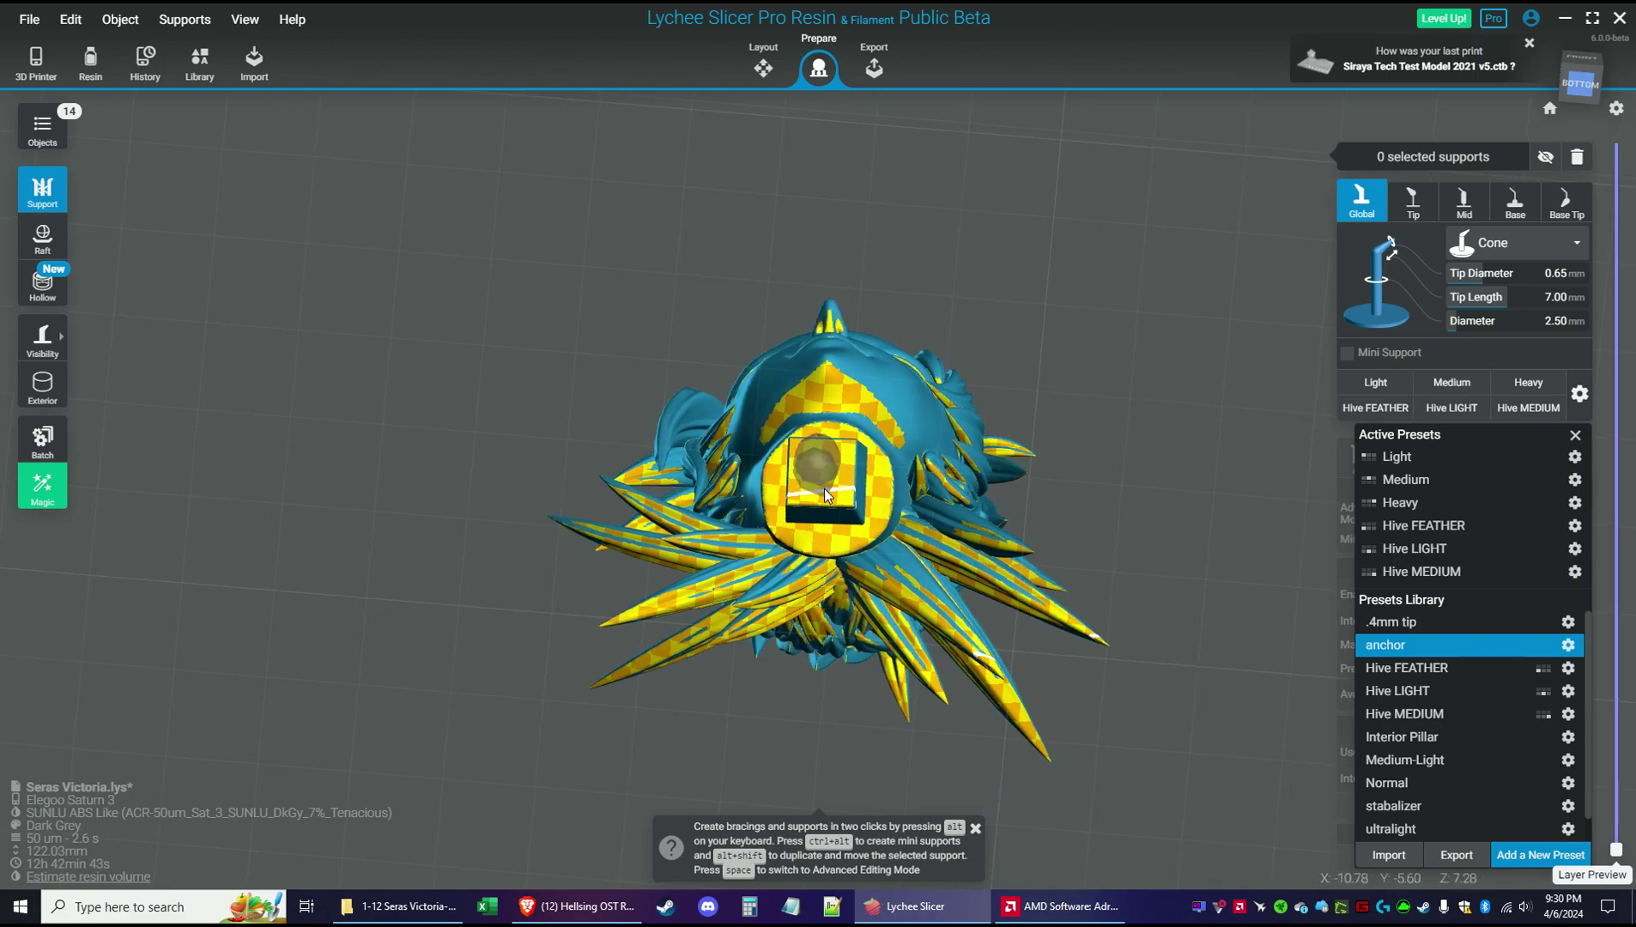
click(821, 478)
drag(1120, 464, 1218, 601)
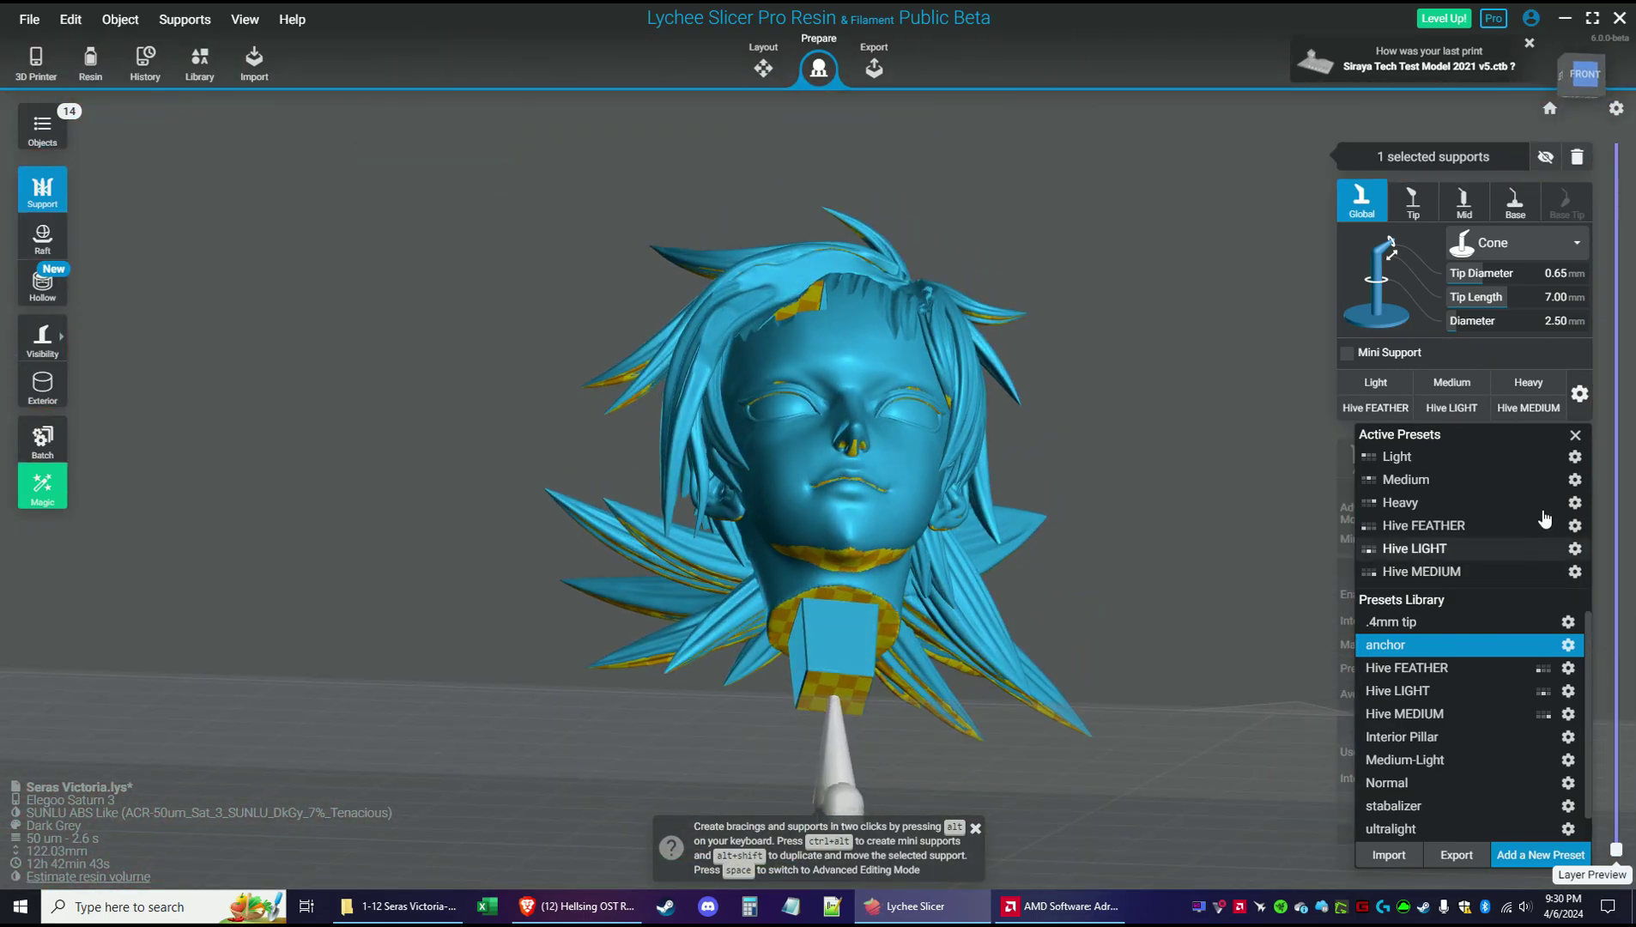
drag(1006, 734, 987, 541)
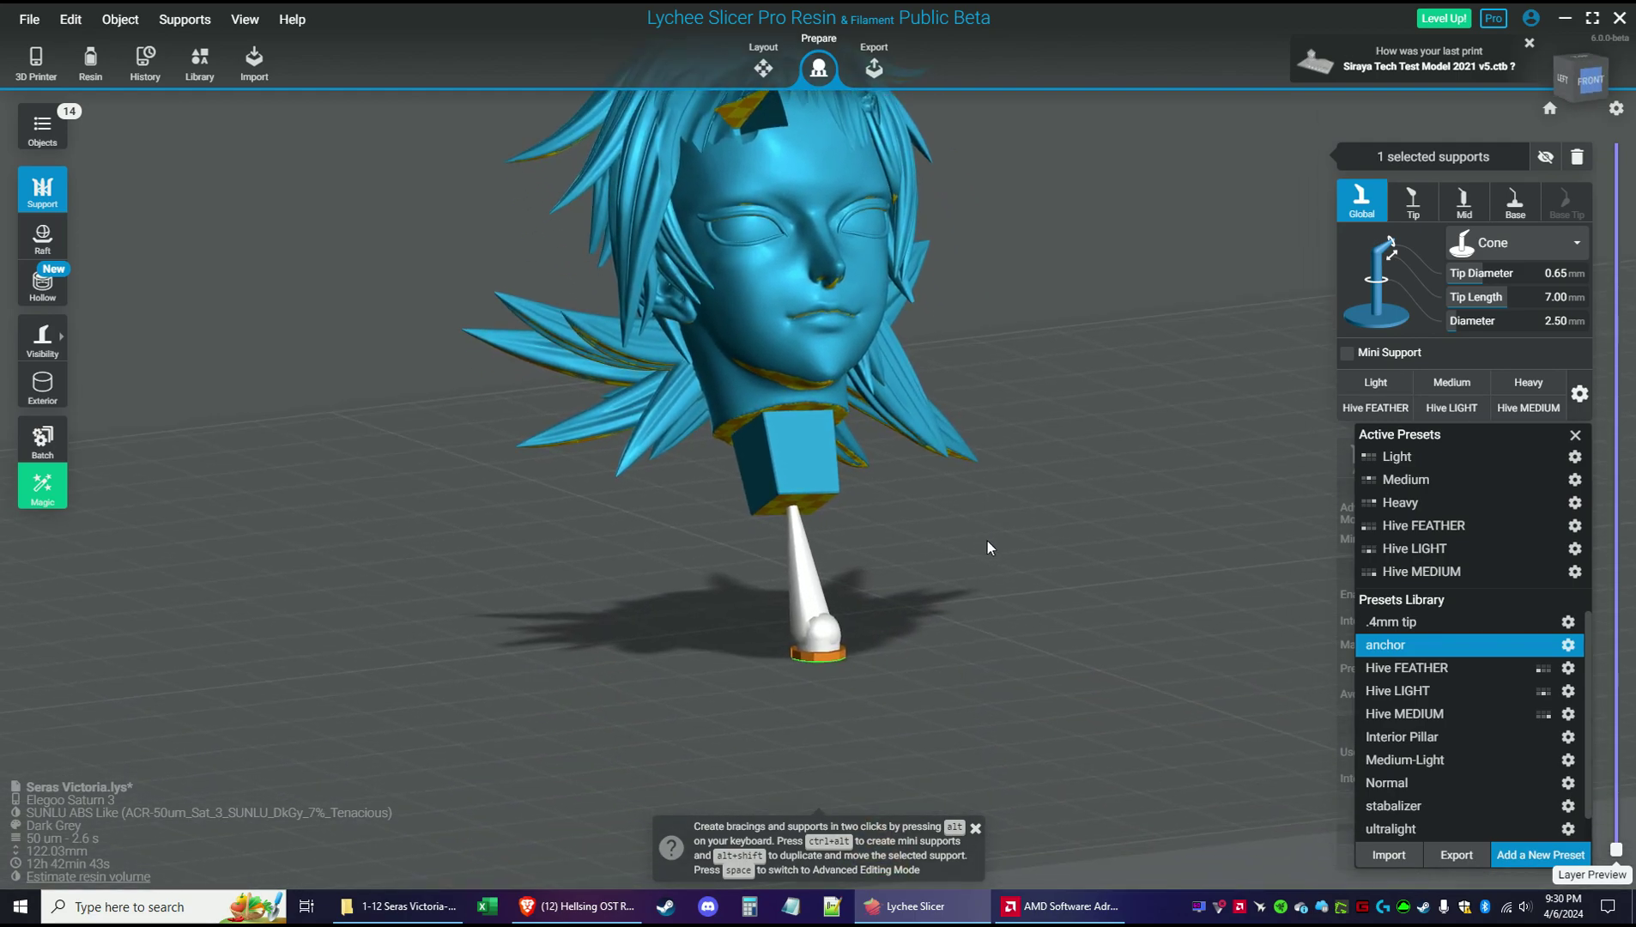
right_click(809, 589)
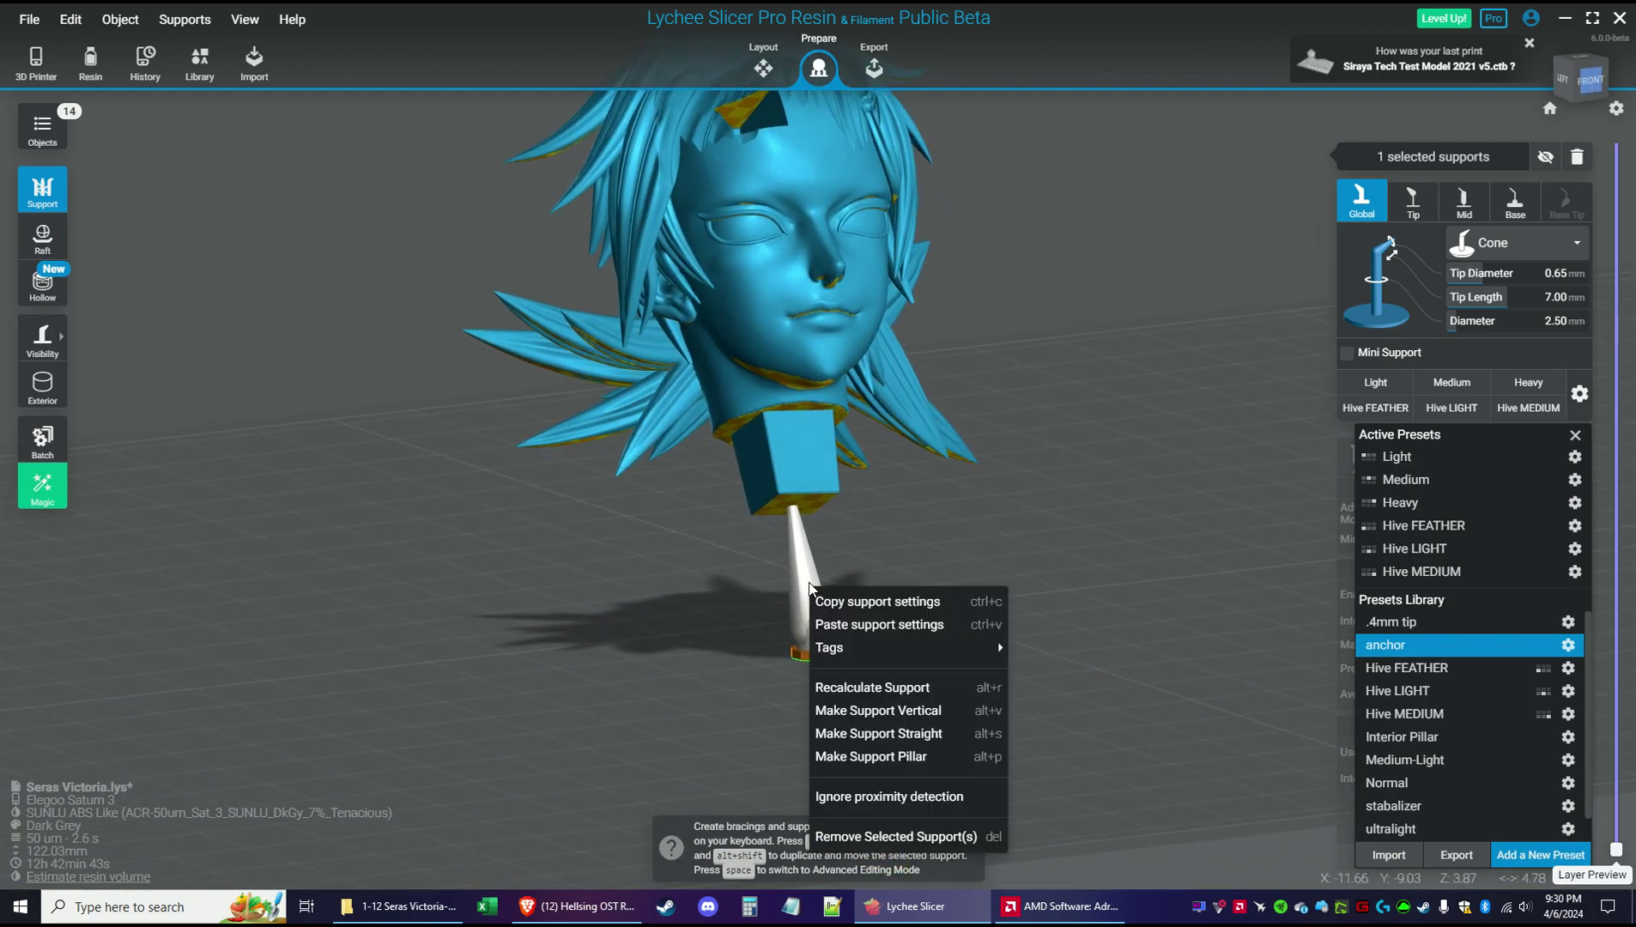
click(889, 702)
drag(889, 686, 1197, 596)
Turn on advanced support editing, bend the trial support with the gizmo, then delete it
click(1580, 396)
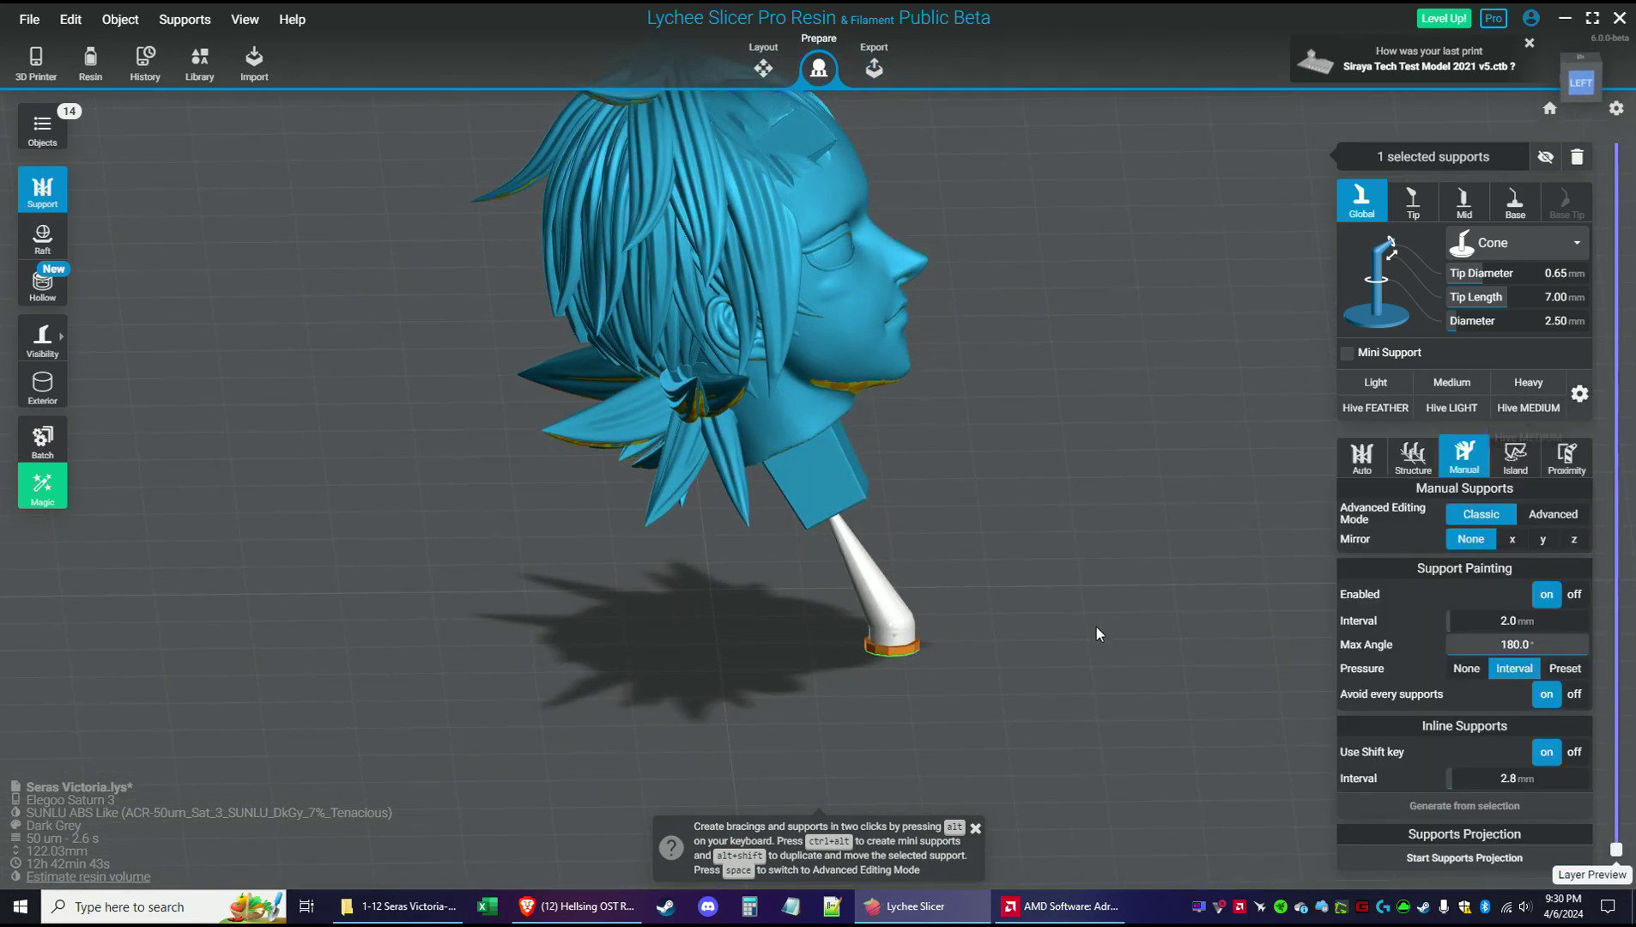
key(space)
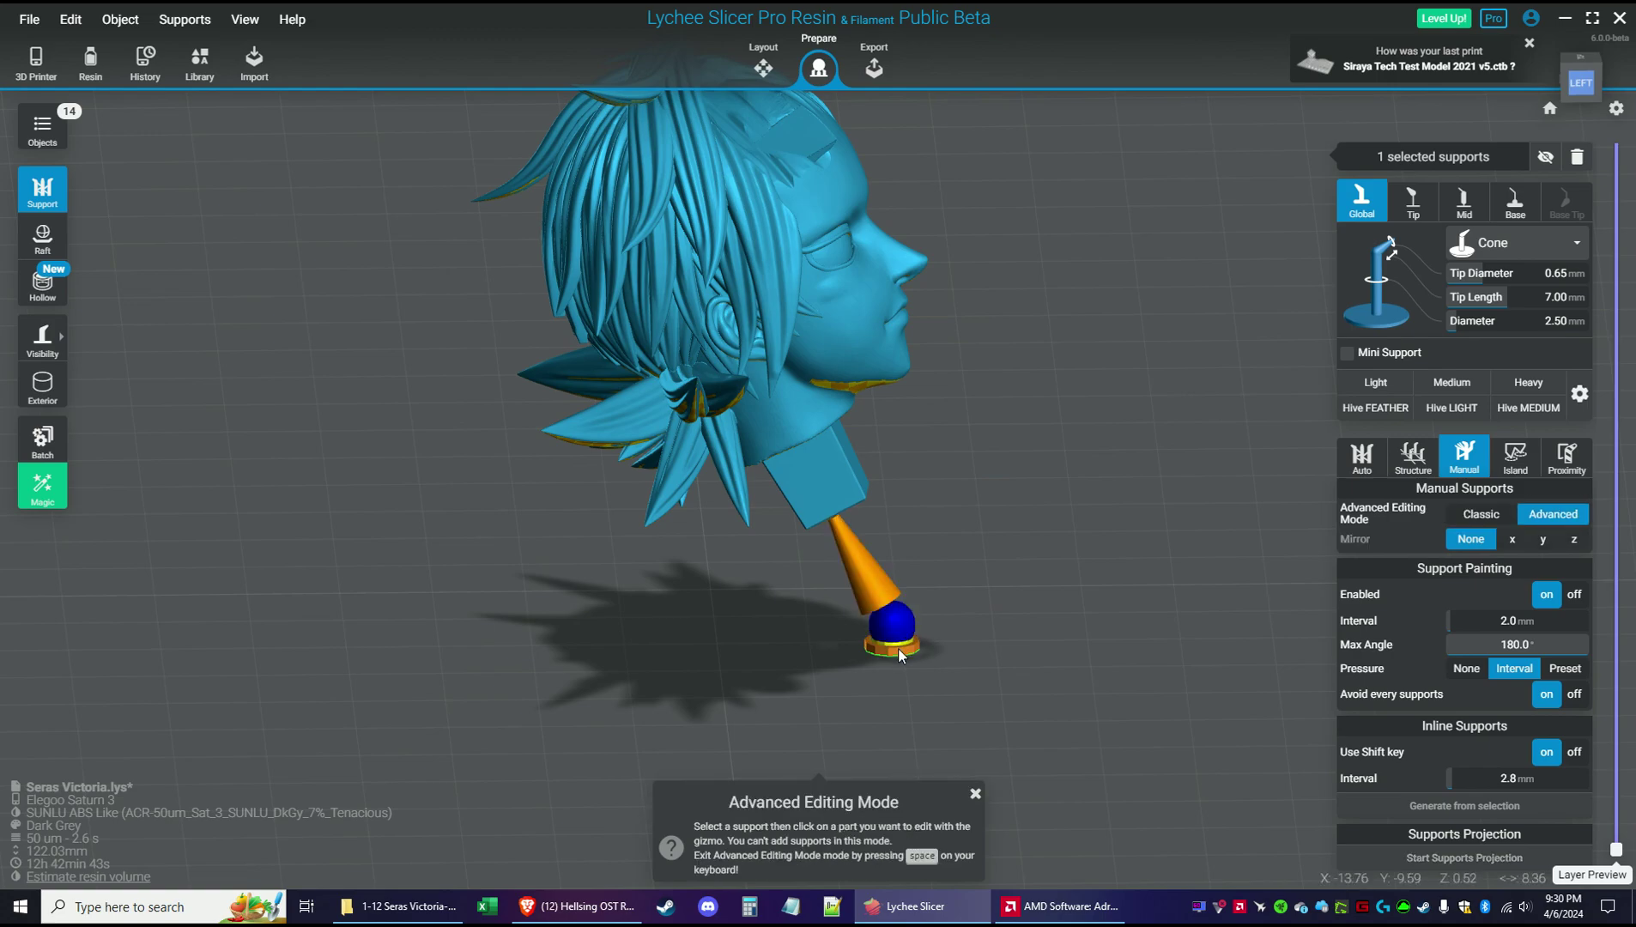
click(898, 653)
drag(899, 653, 815, 633)
click(892, 624)
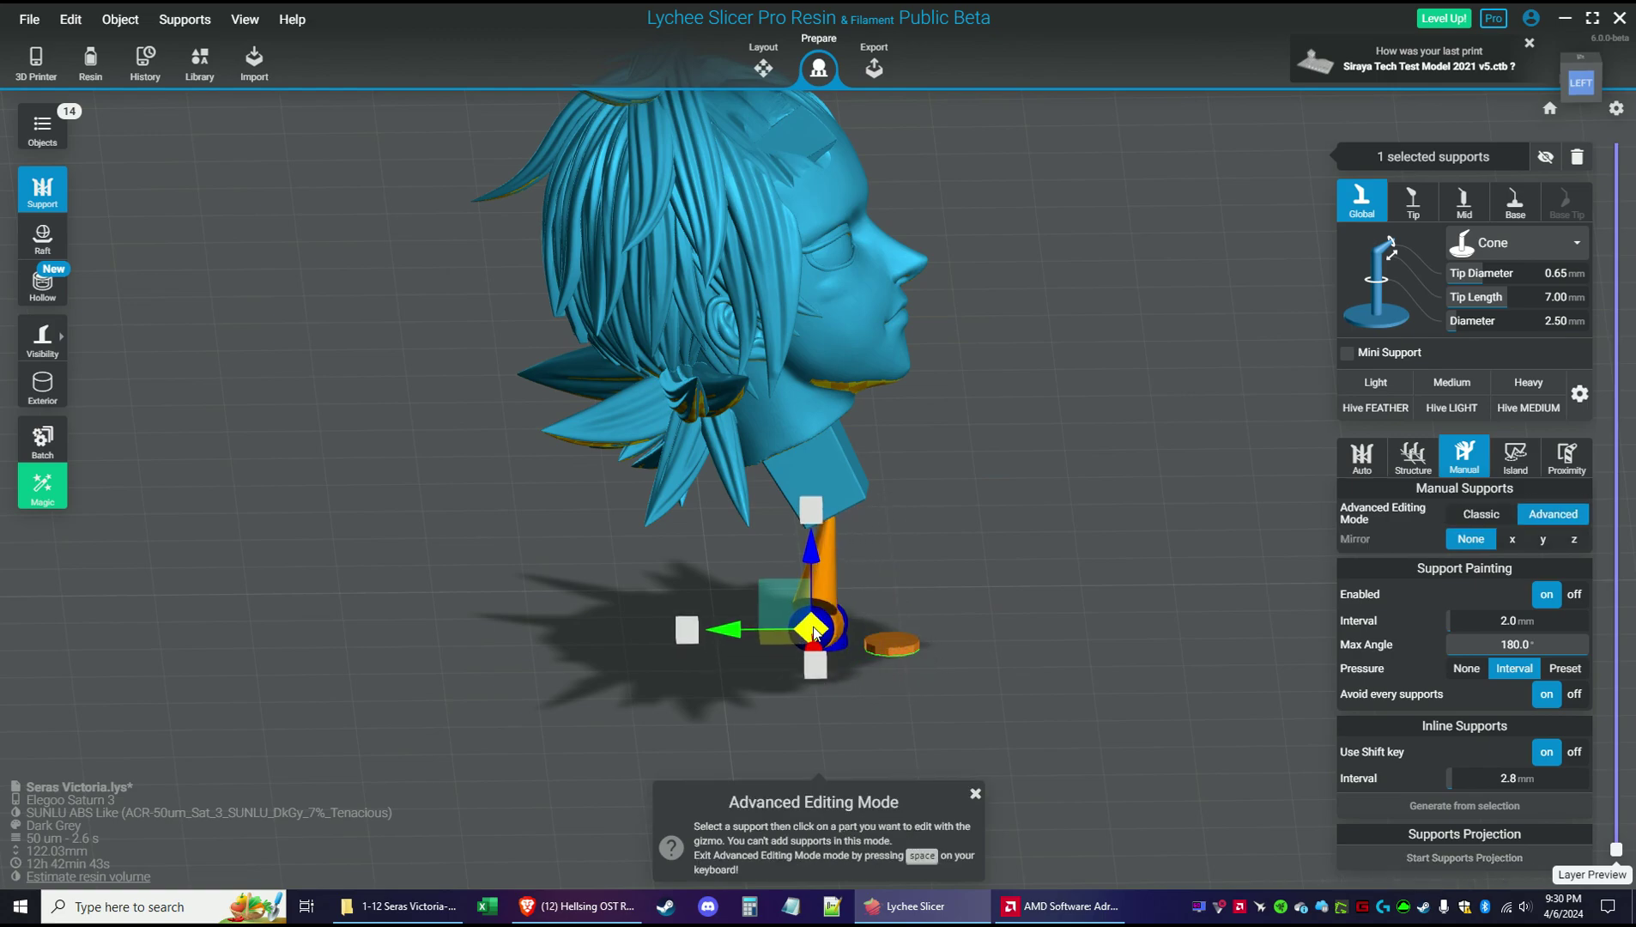
click(907, 645)
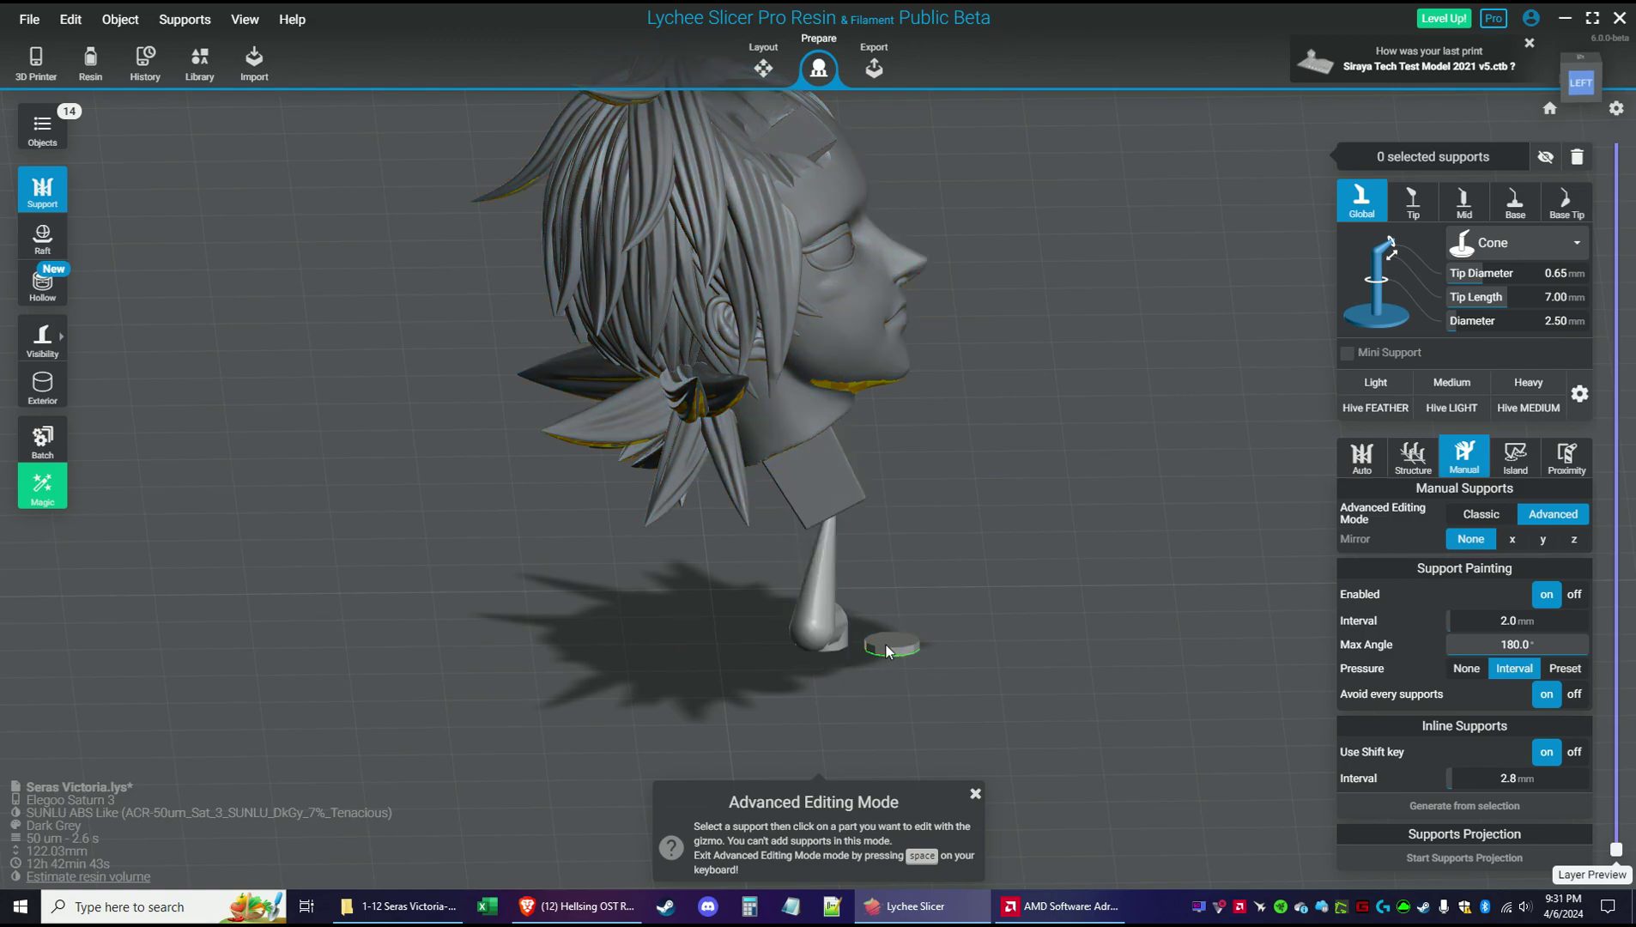
click(888, 651)
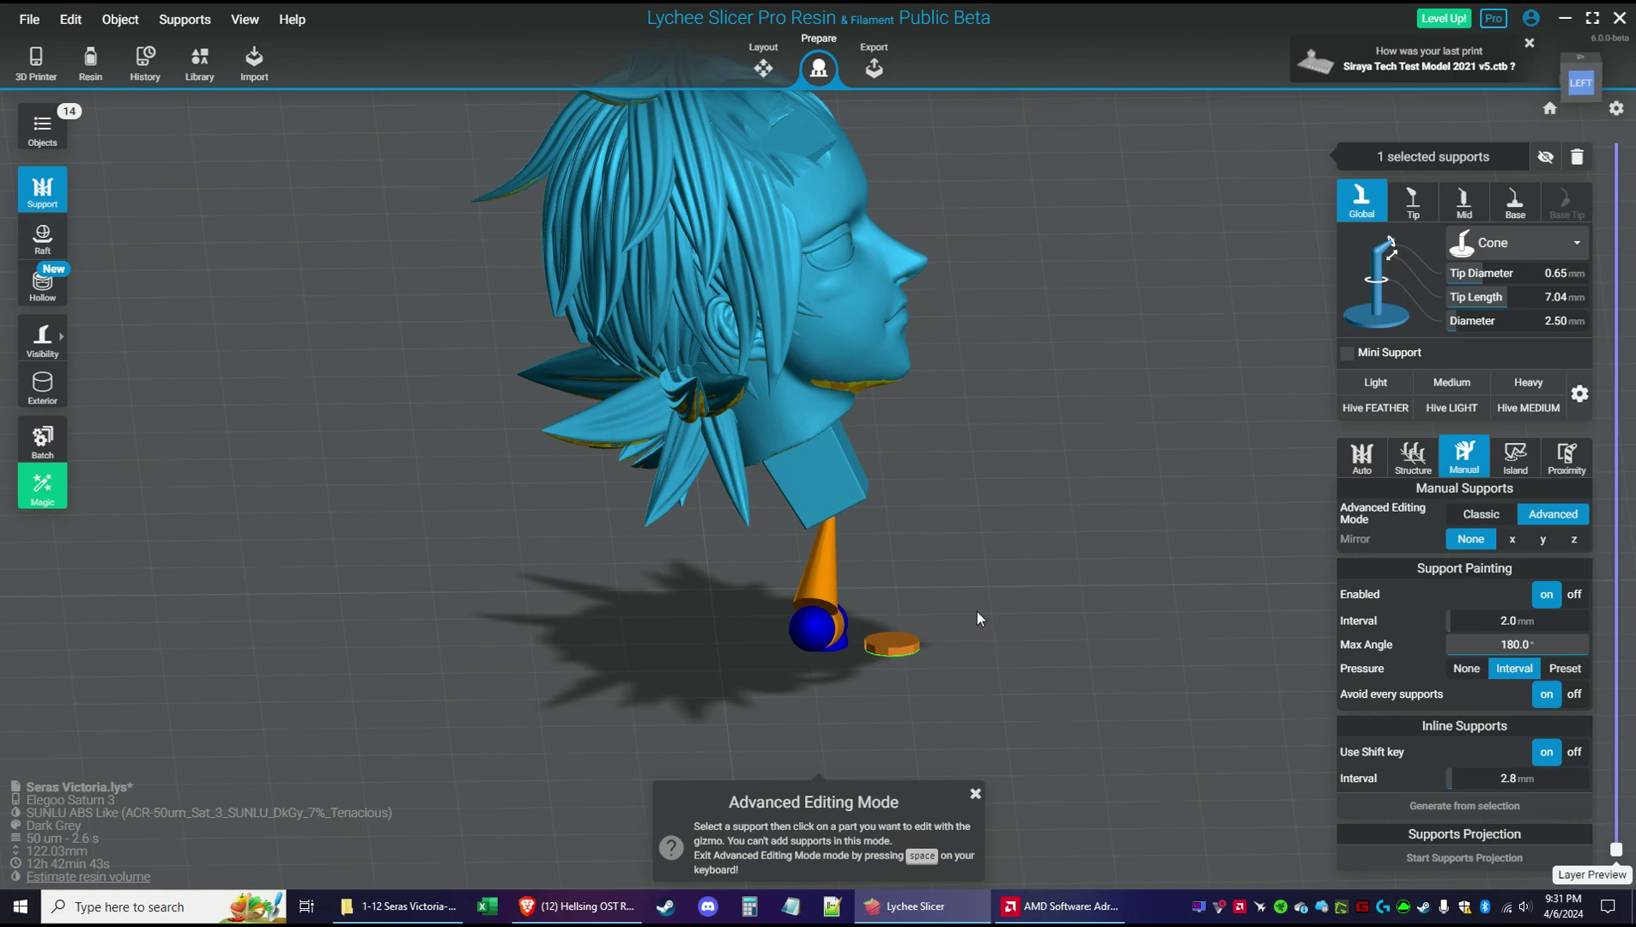
key(Delete)
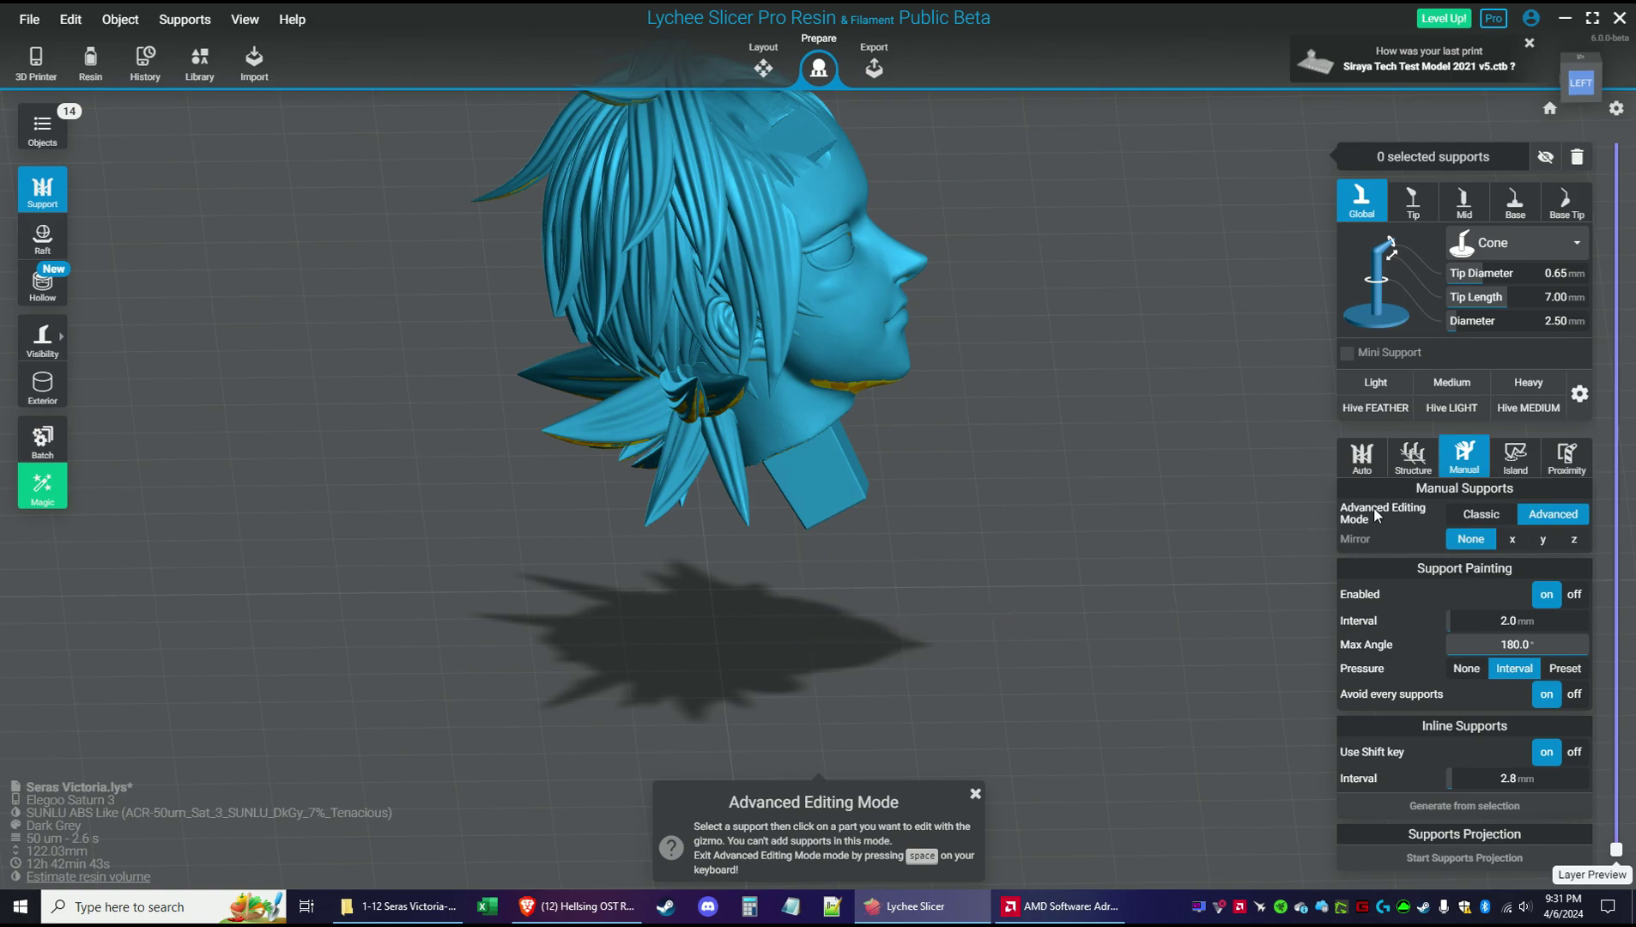
Try the Heavy and Anchor support presets and check the raft settings
click(1580, 394)
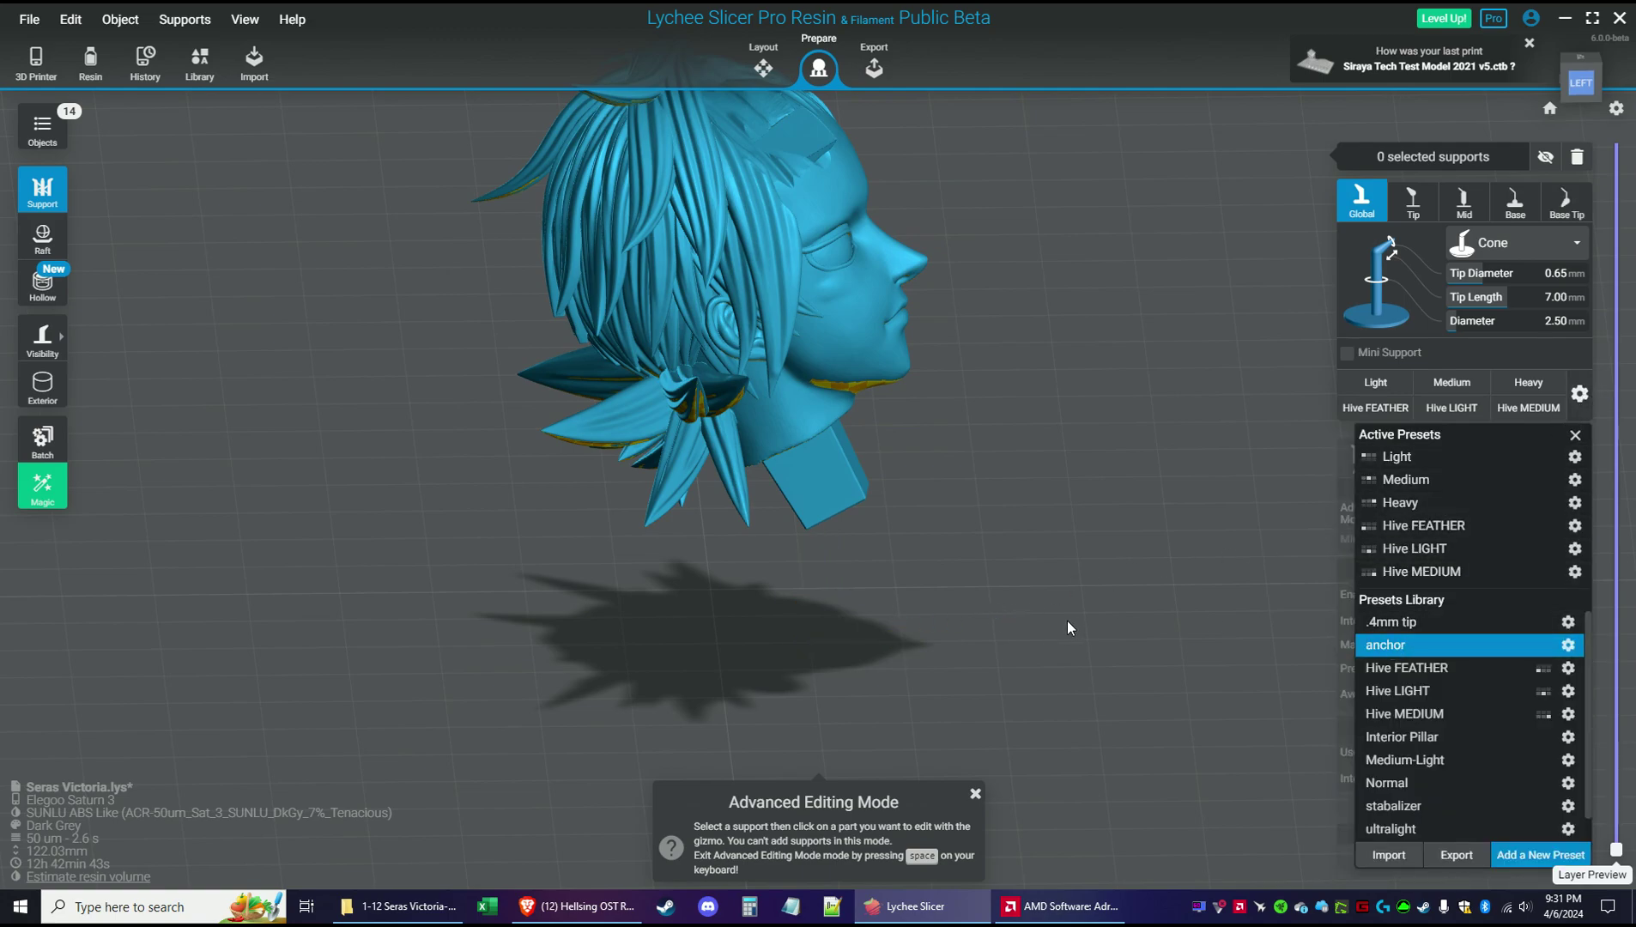
right_drag(928, 602, 921, 541)
drag(921, 535, 934, 470)
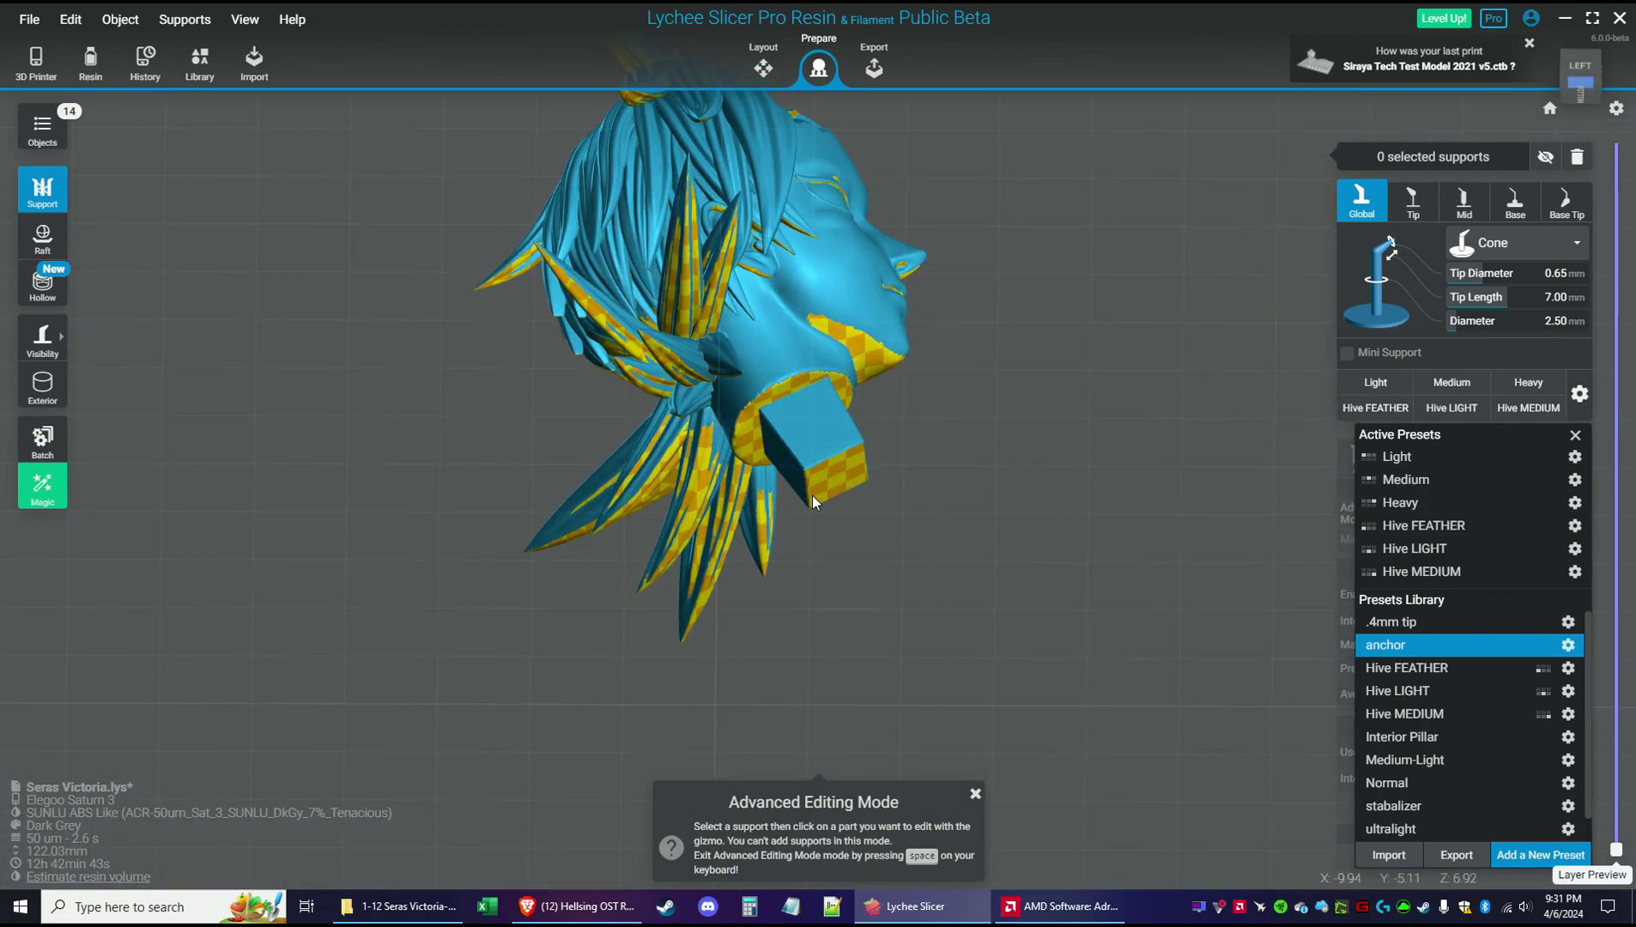
drag(812, 494, 740, 412)
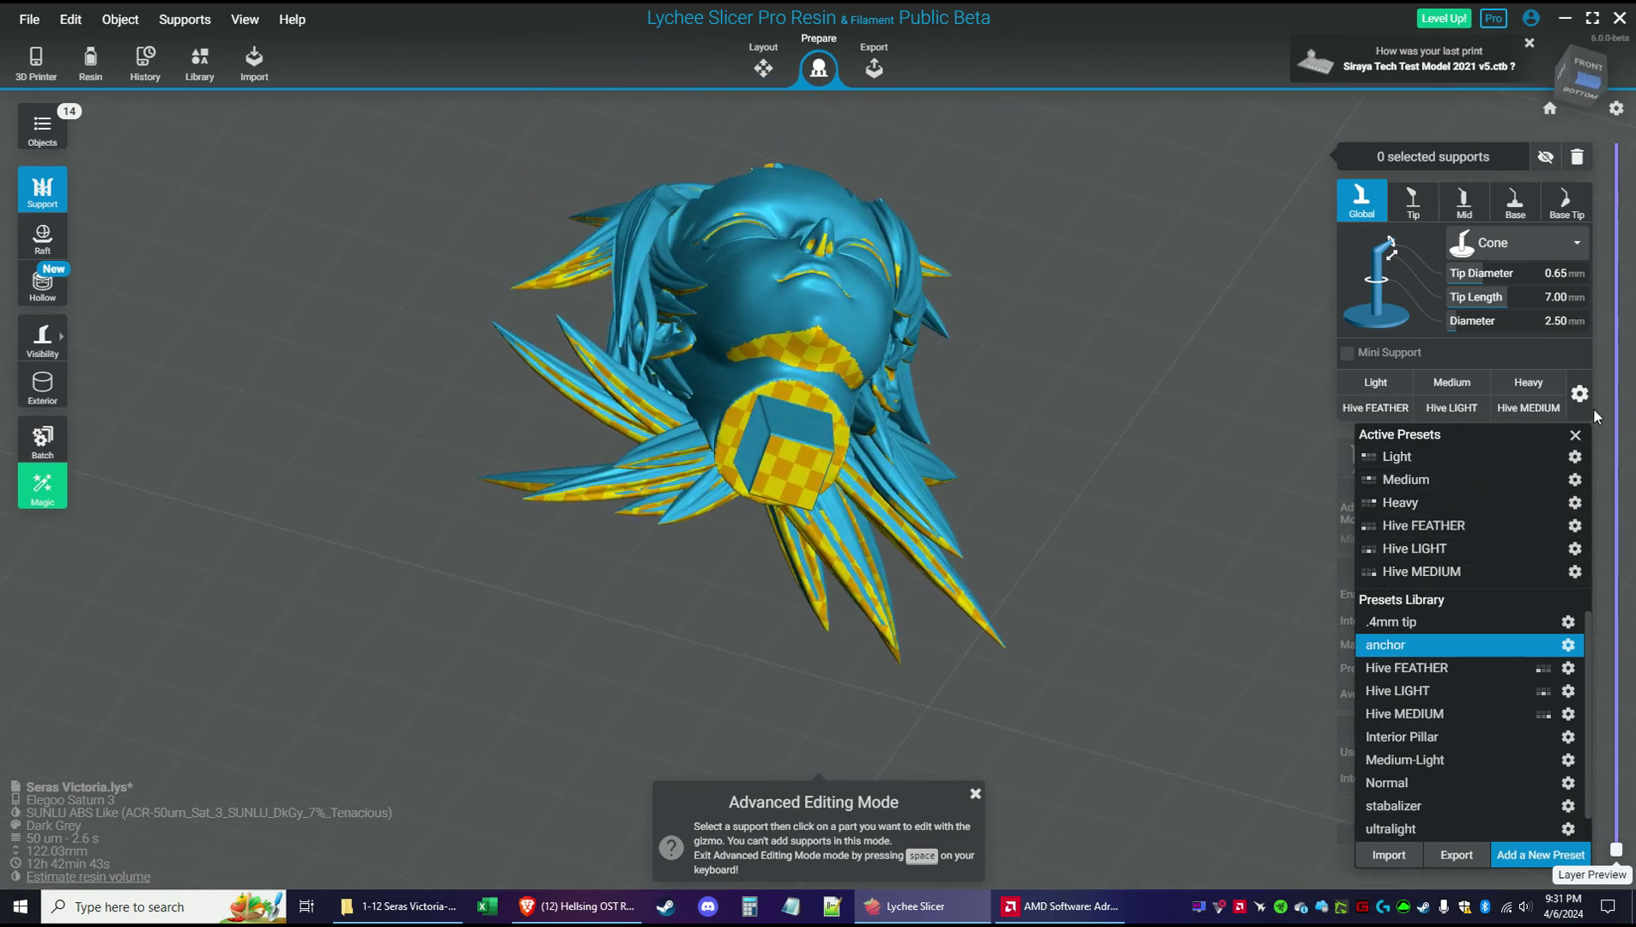
click(1528, 383)
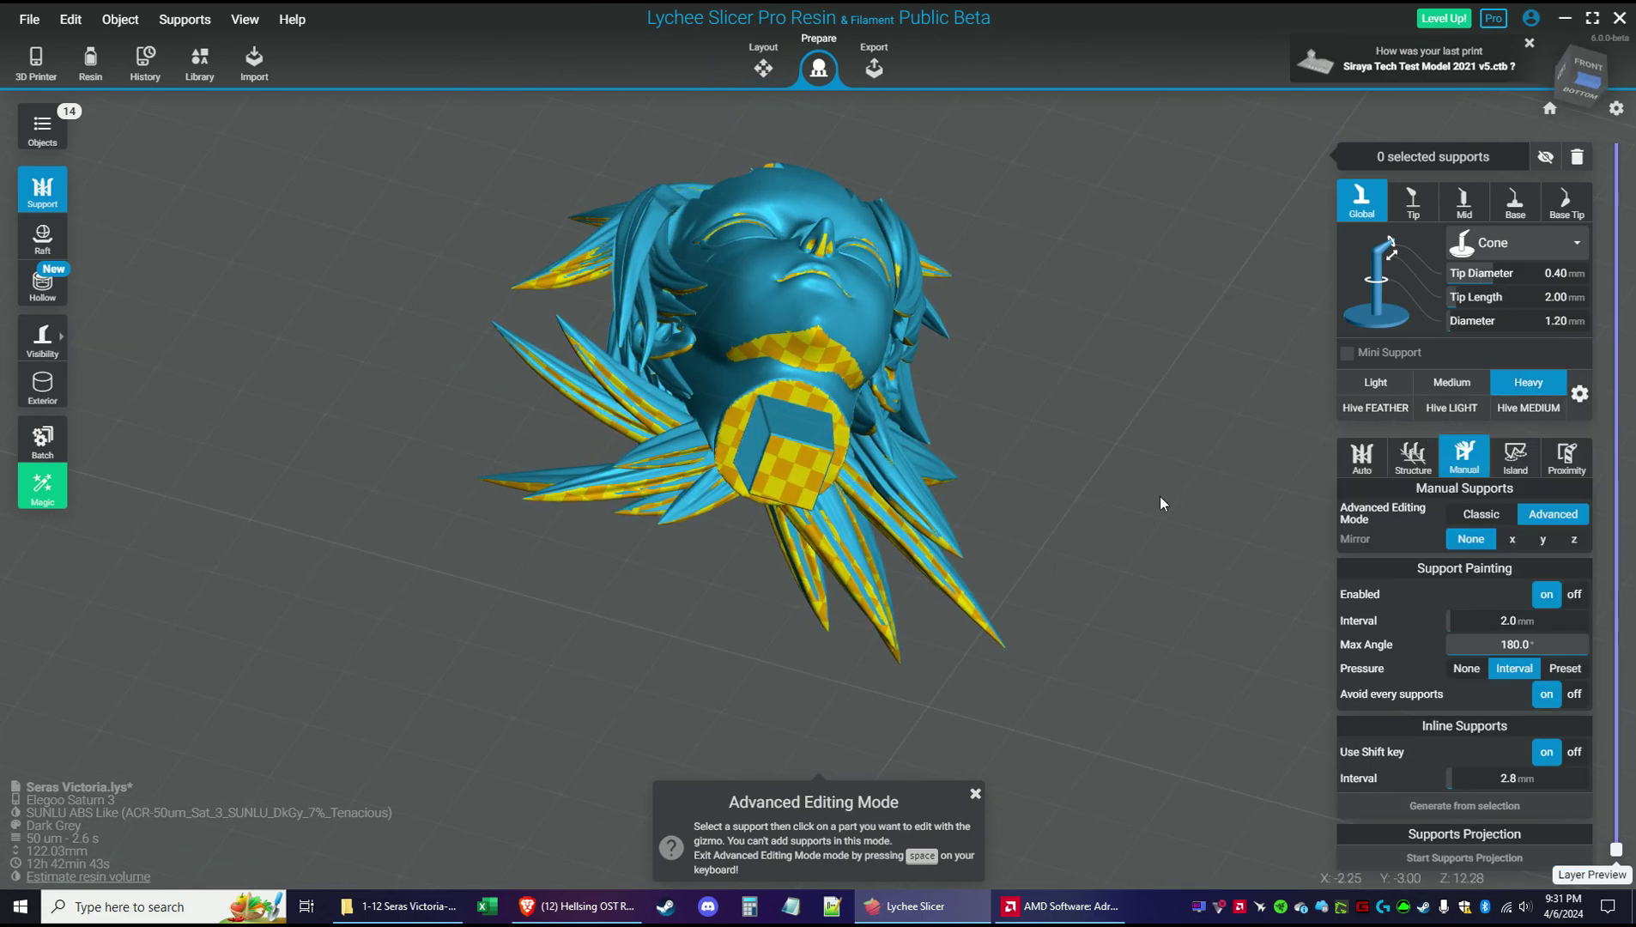
click(1577, 395)
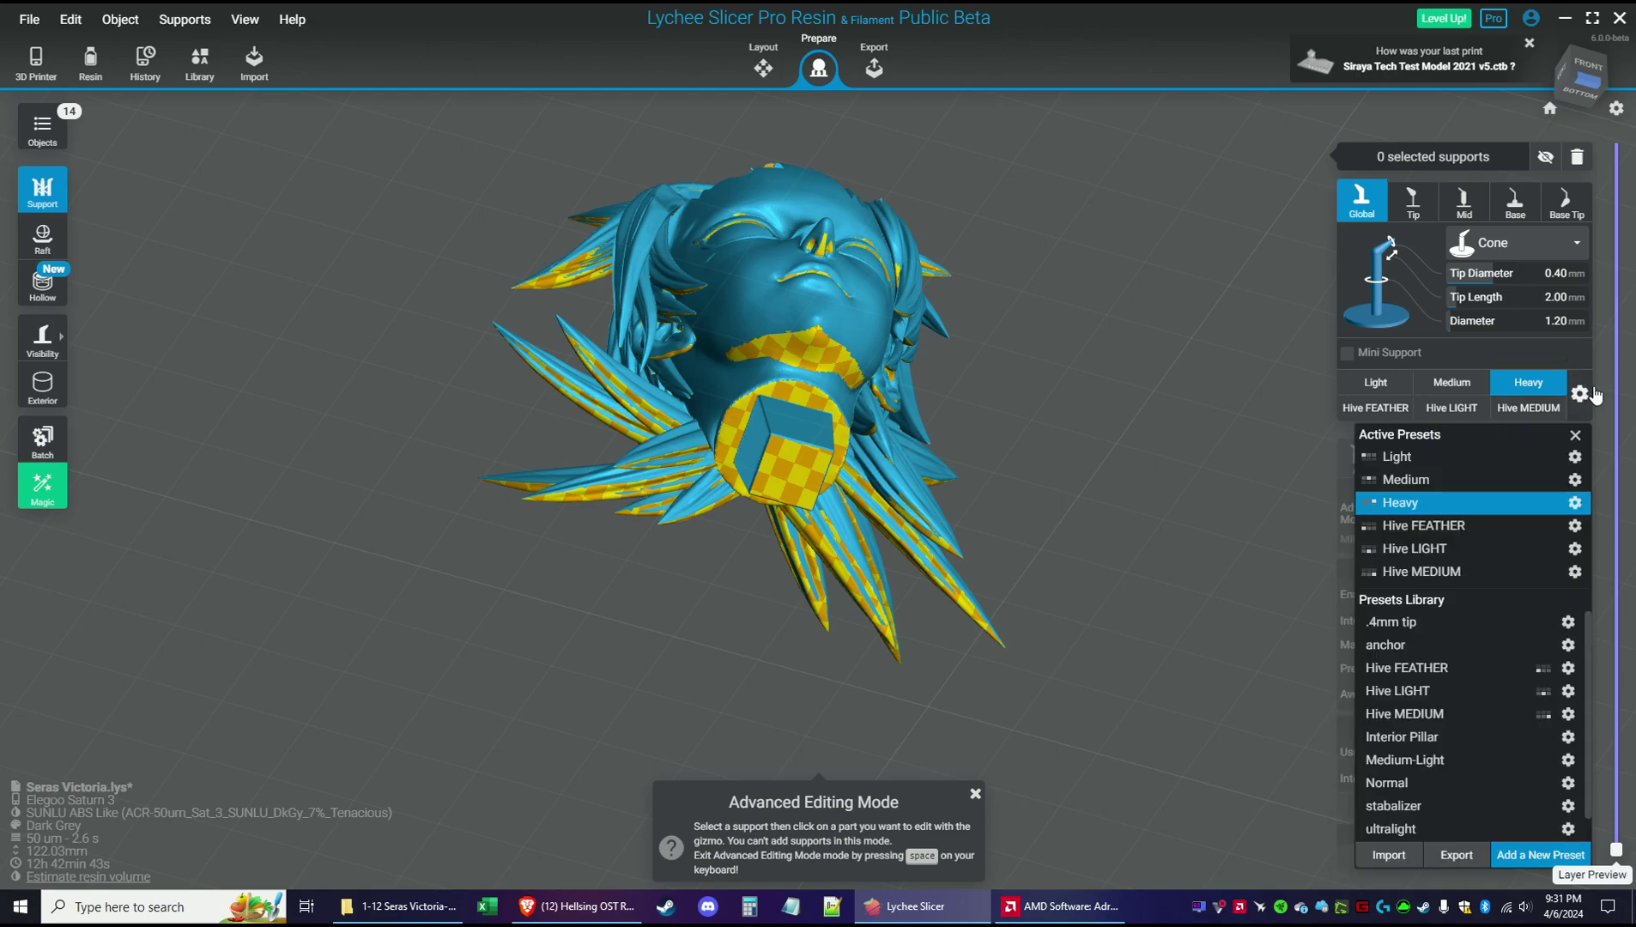
click(1407, 645)
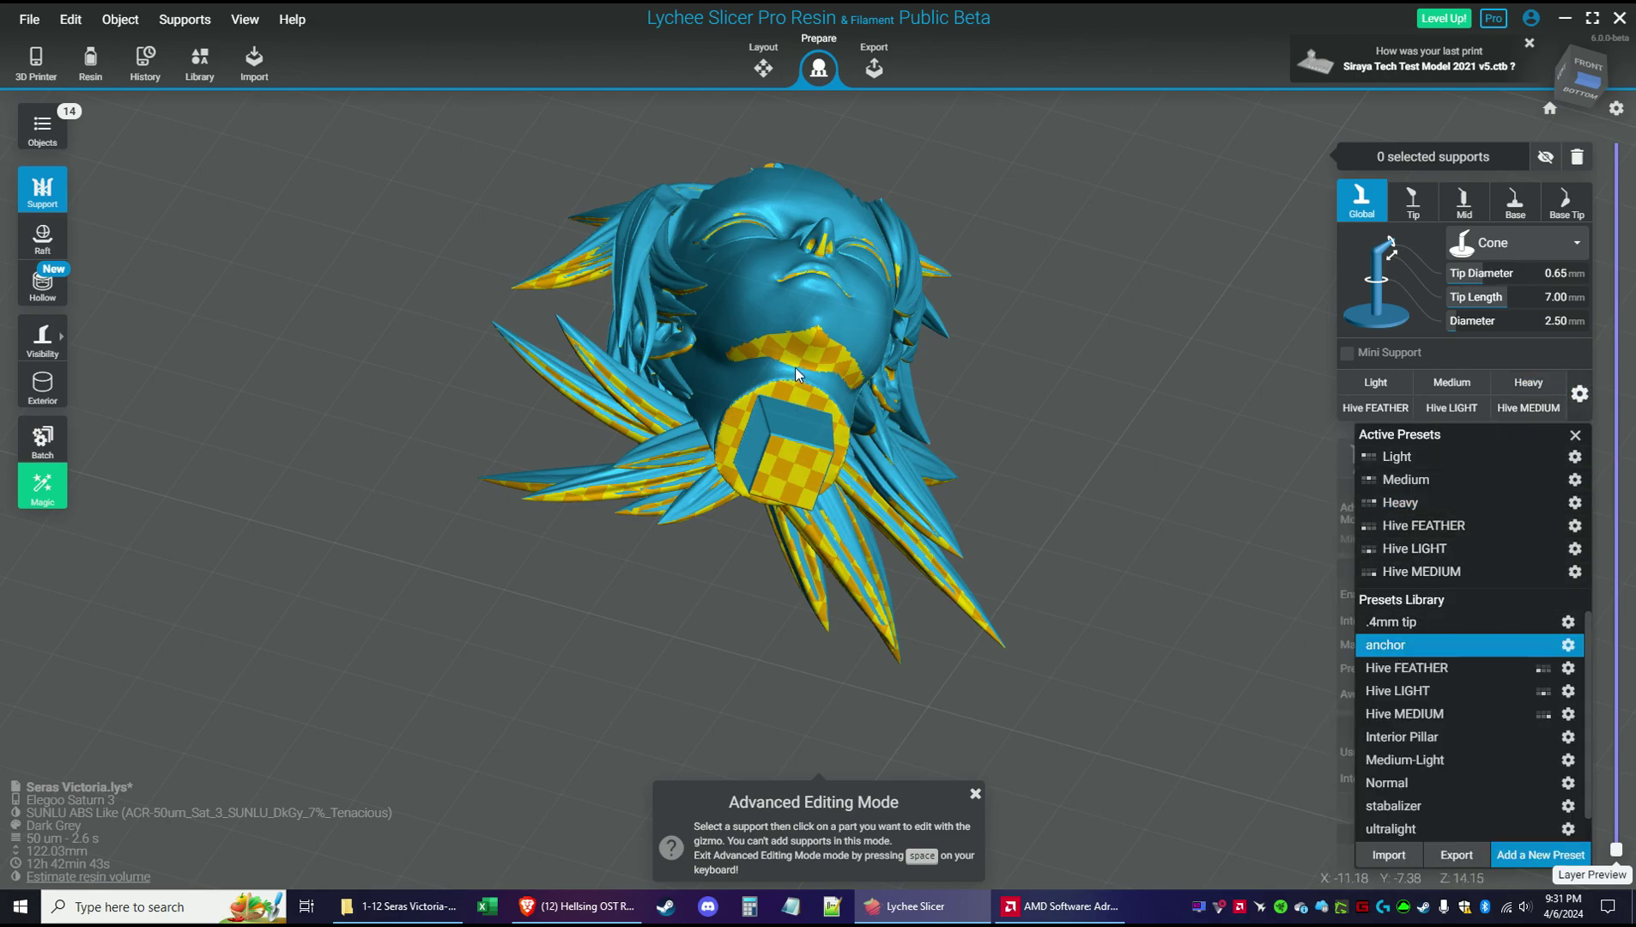
click(1526, 387)
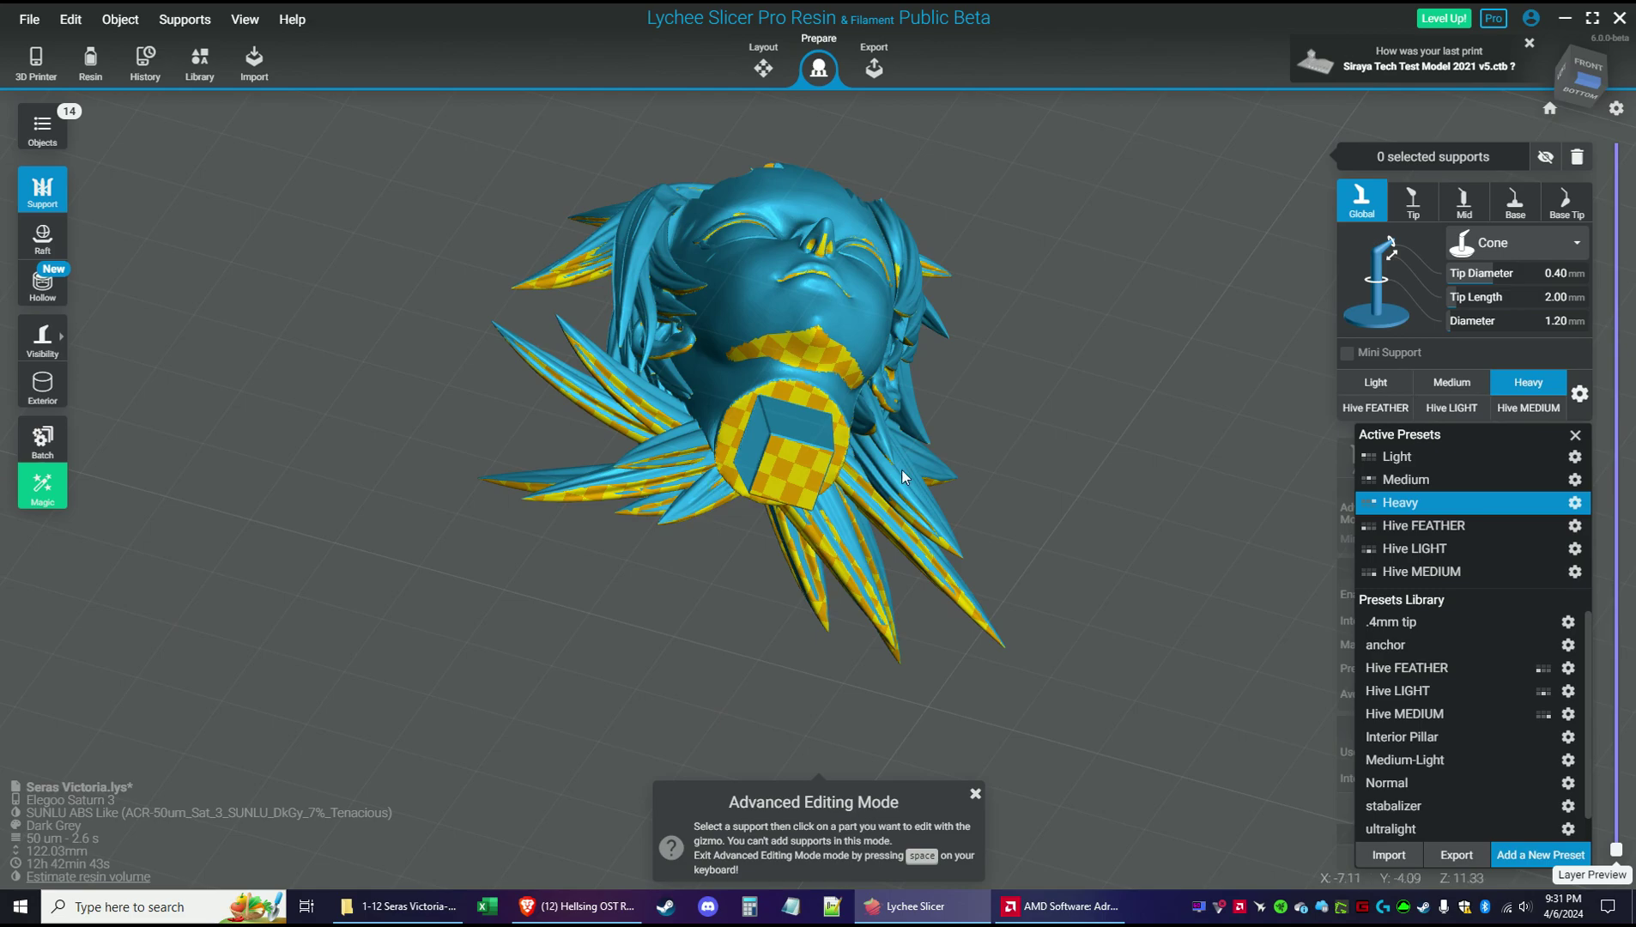
right_drag(865, 466, 912, 604)
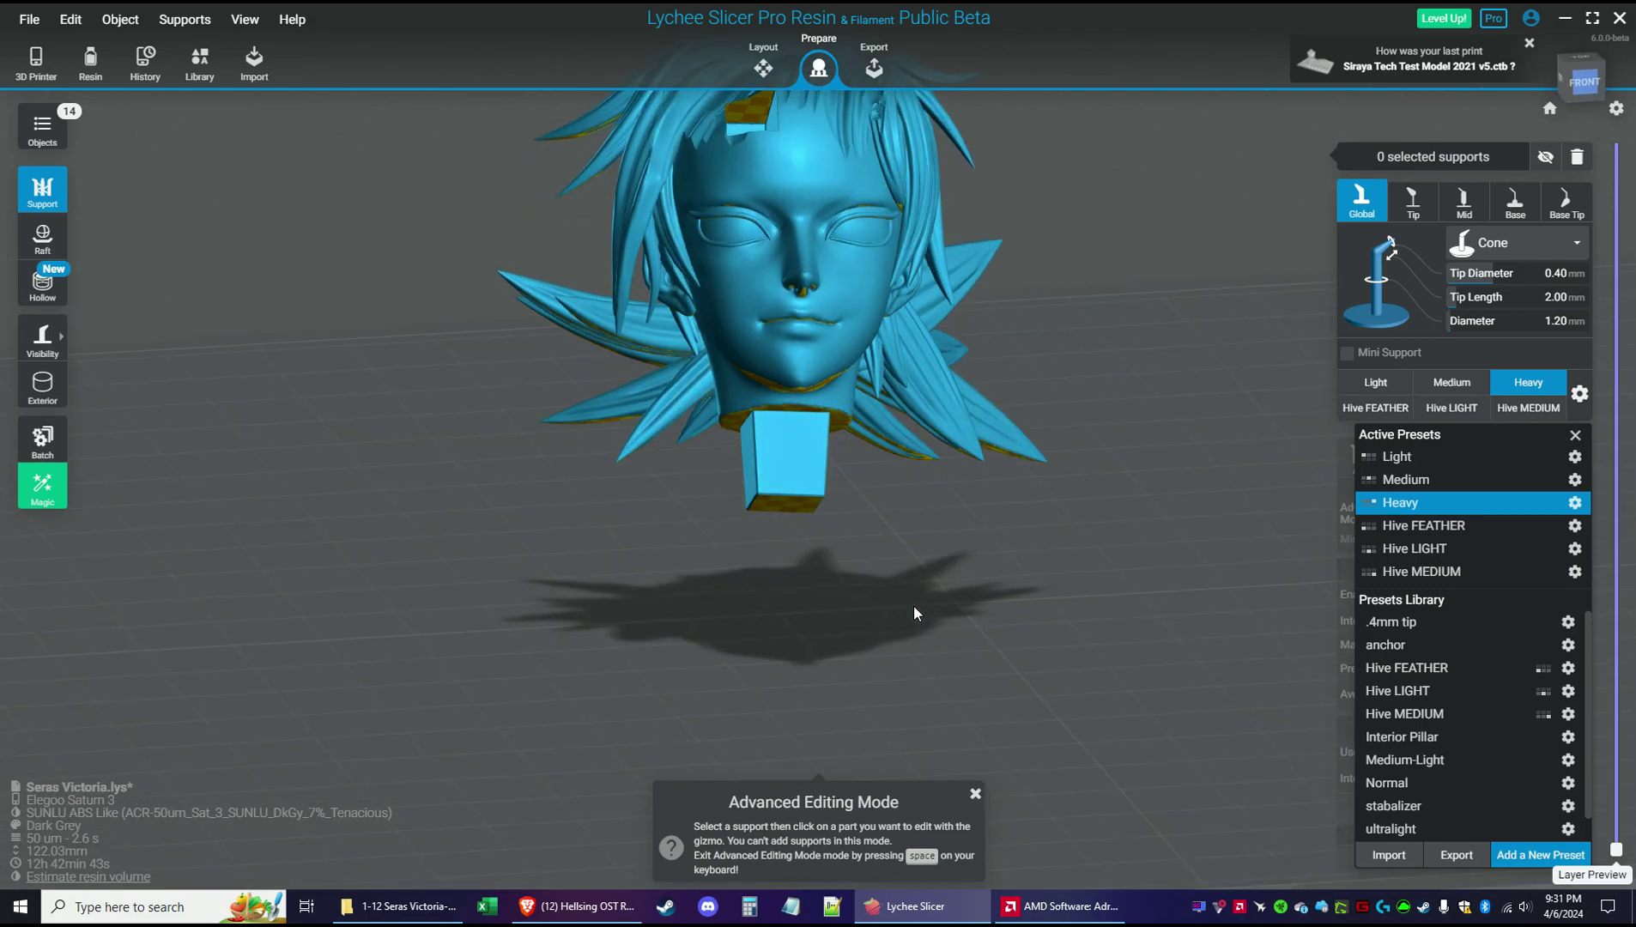
click(36, 243)
click(42, 191)
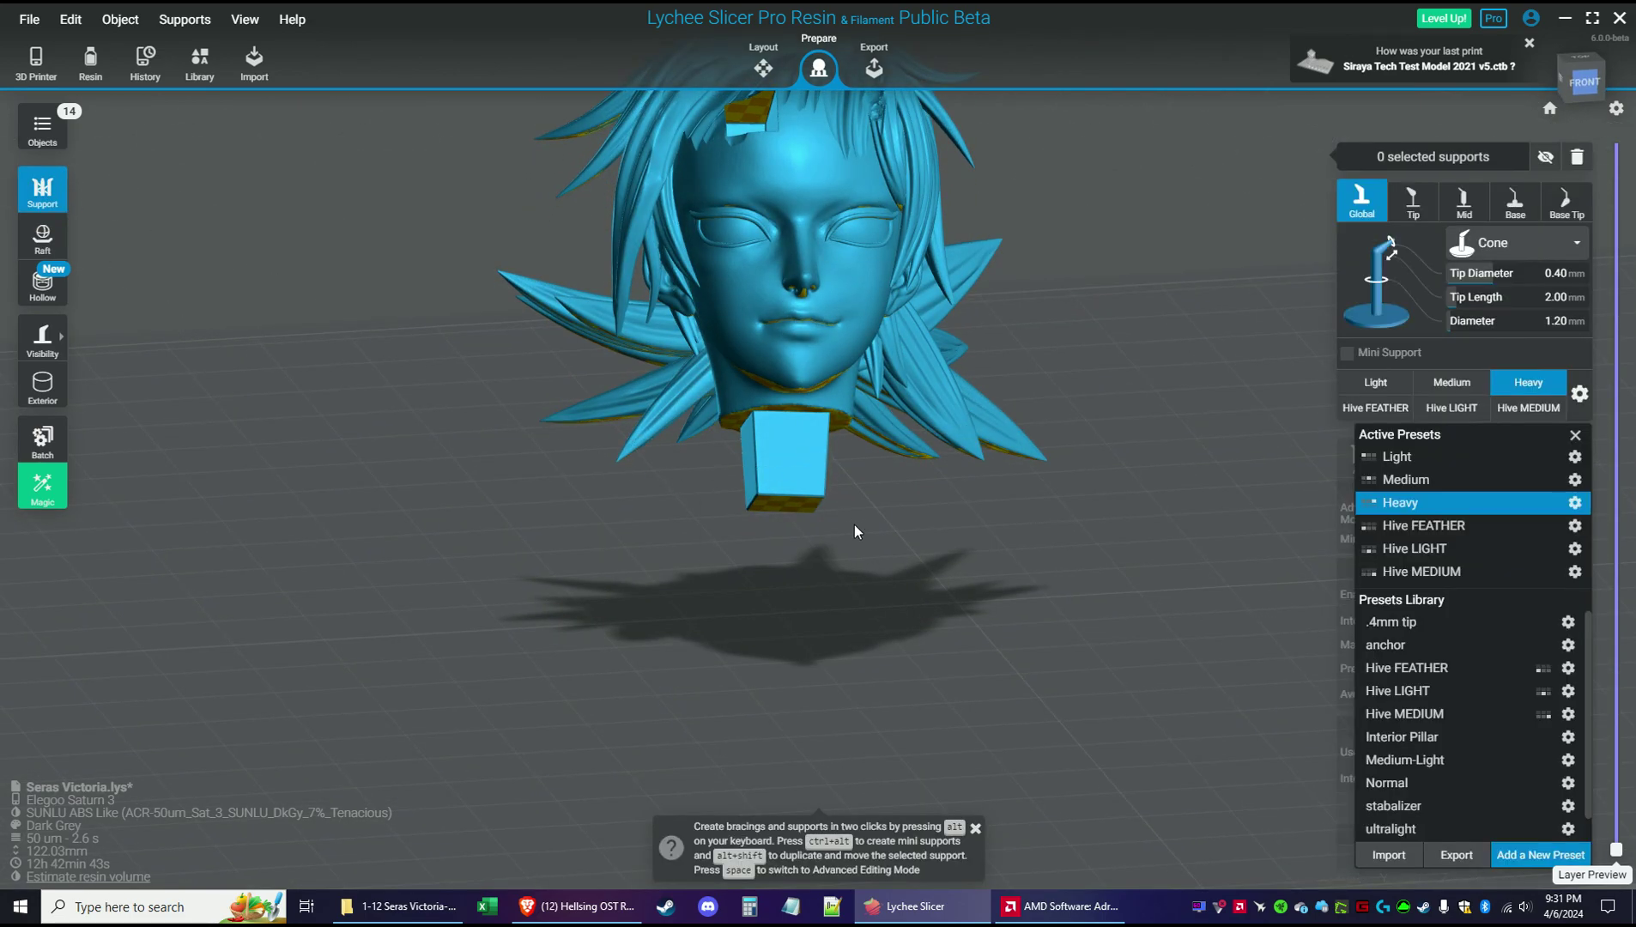
Add two Anchor supports under the neck block, then return to the Layout stage
right_drag(1022, 513, 1006, 362)
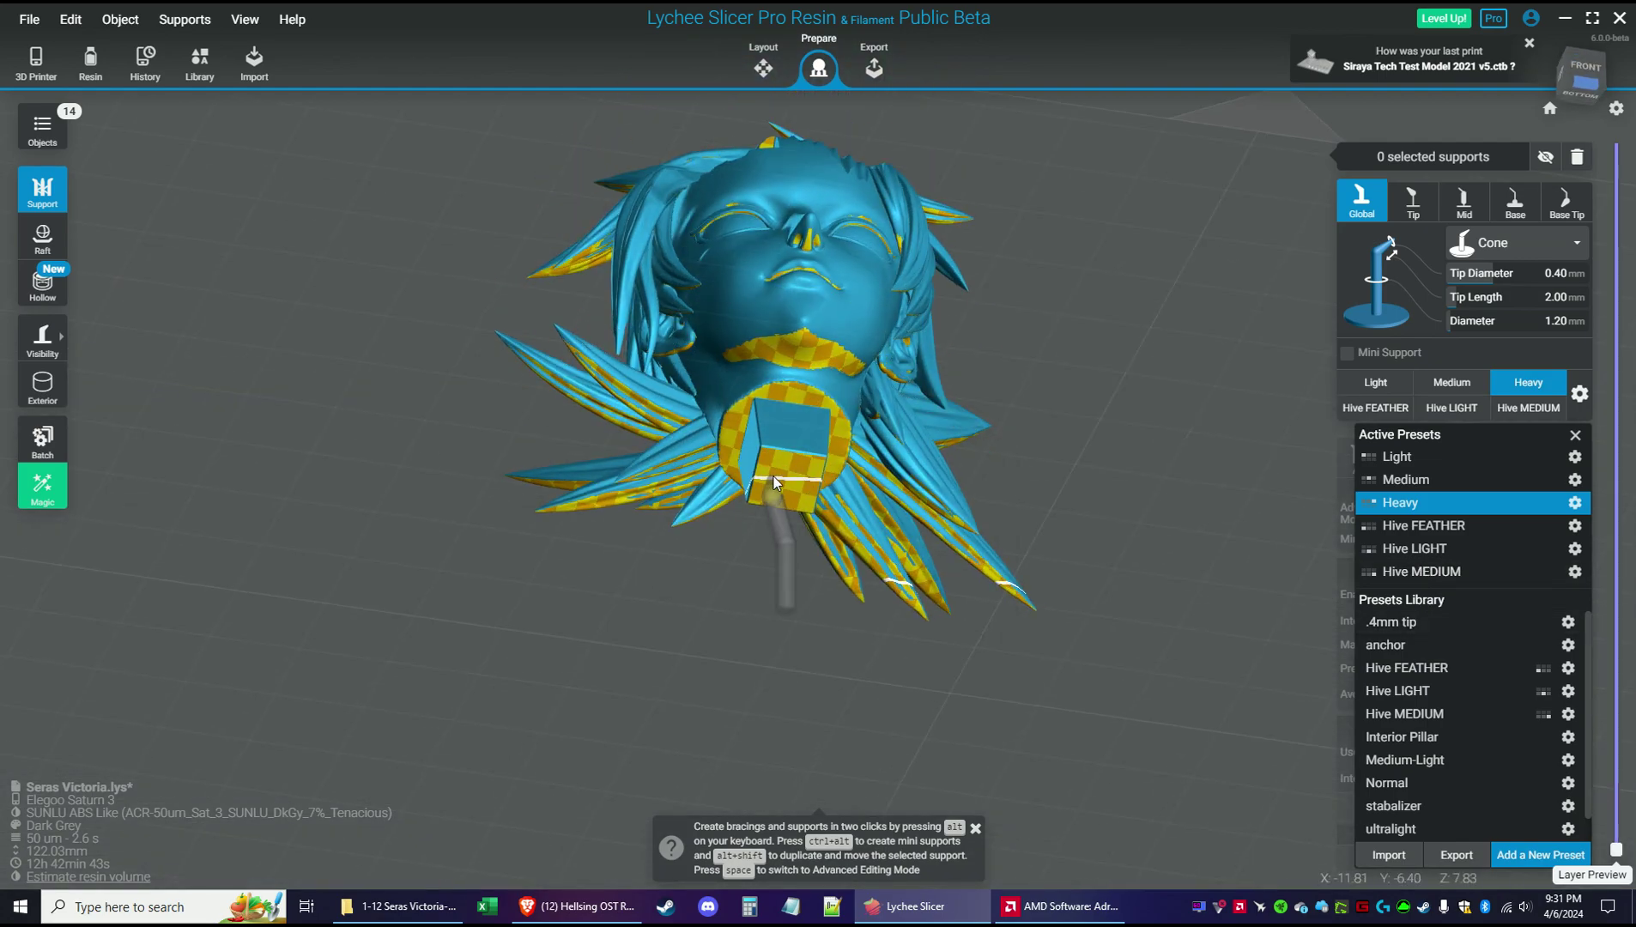
click(1399, 645)
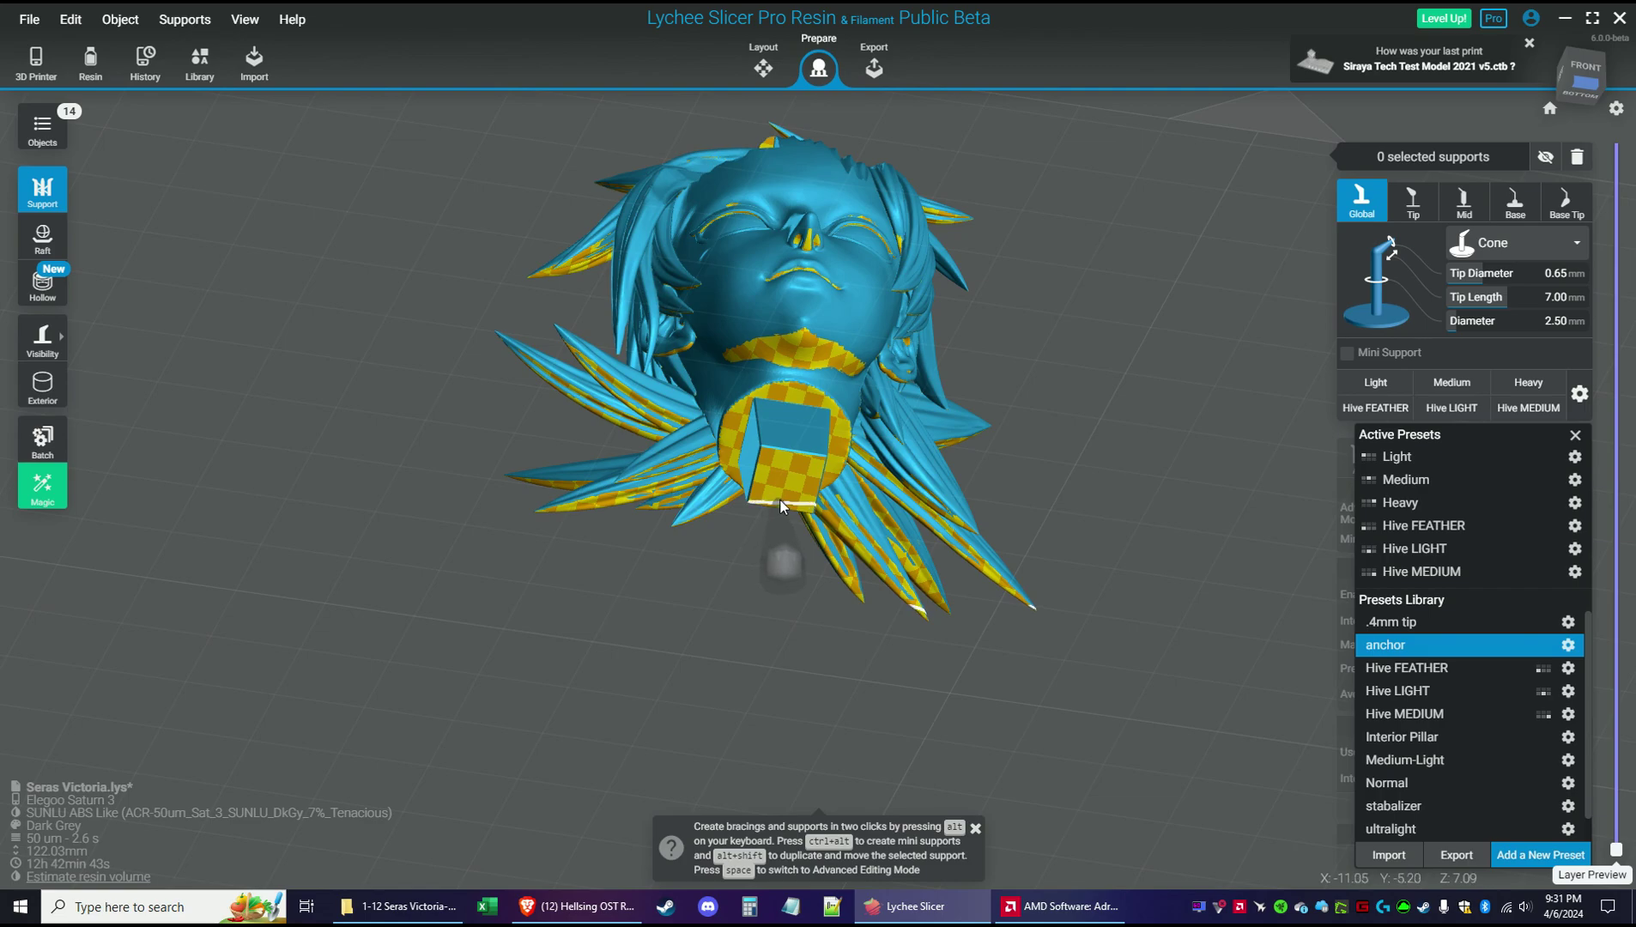
click(782, 506)
right_drag(817, 494, 1035, 413)
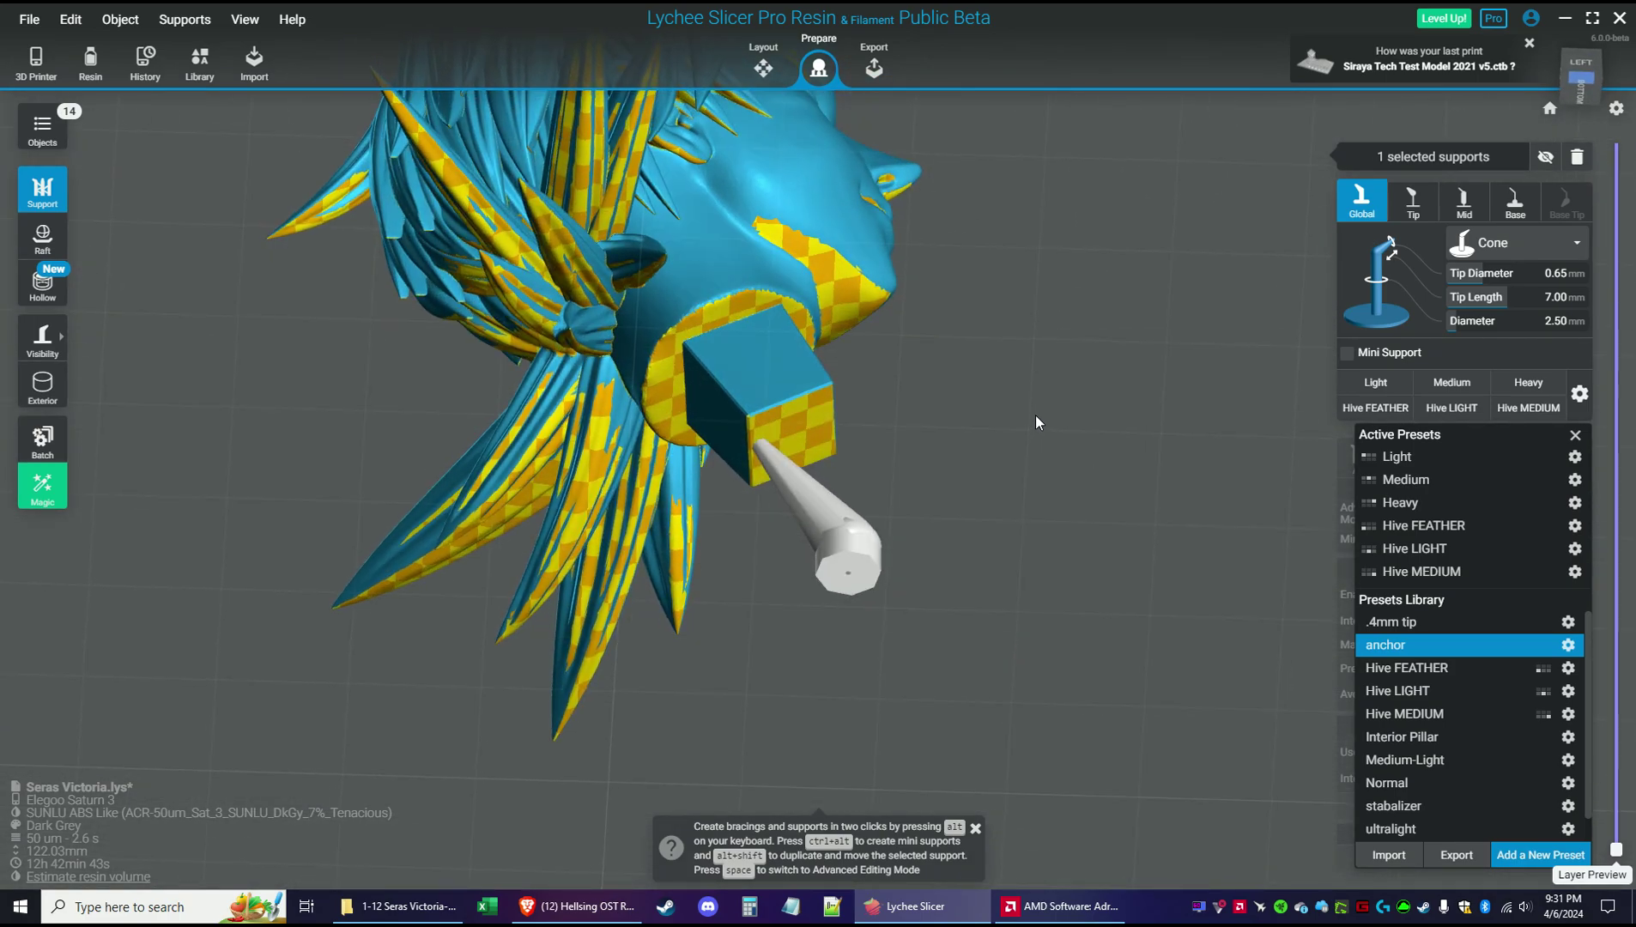
click(674, 406)
right_drag(676, 405, 901, 573)
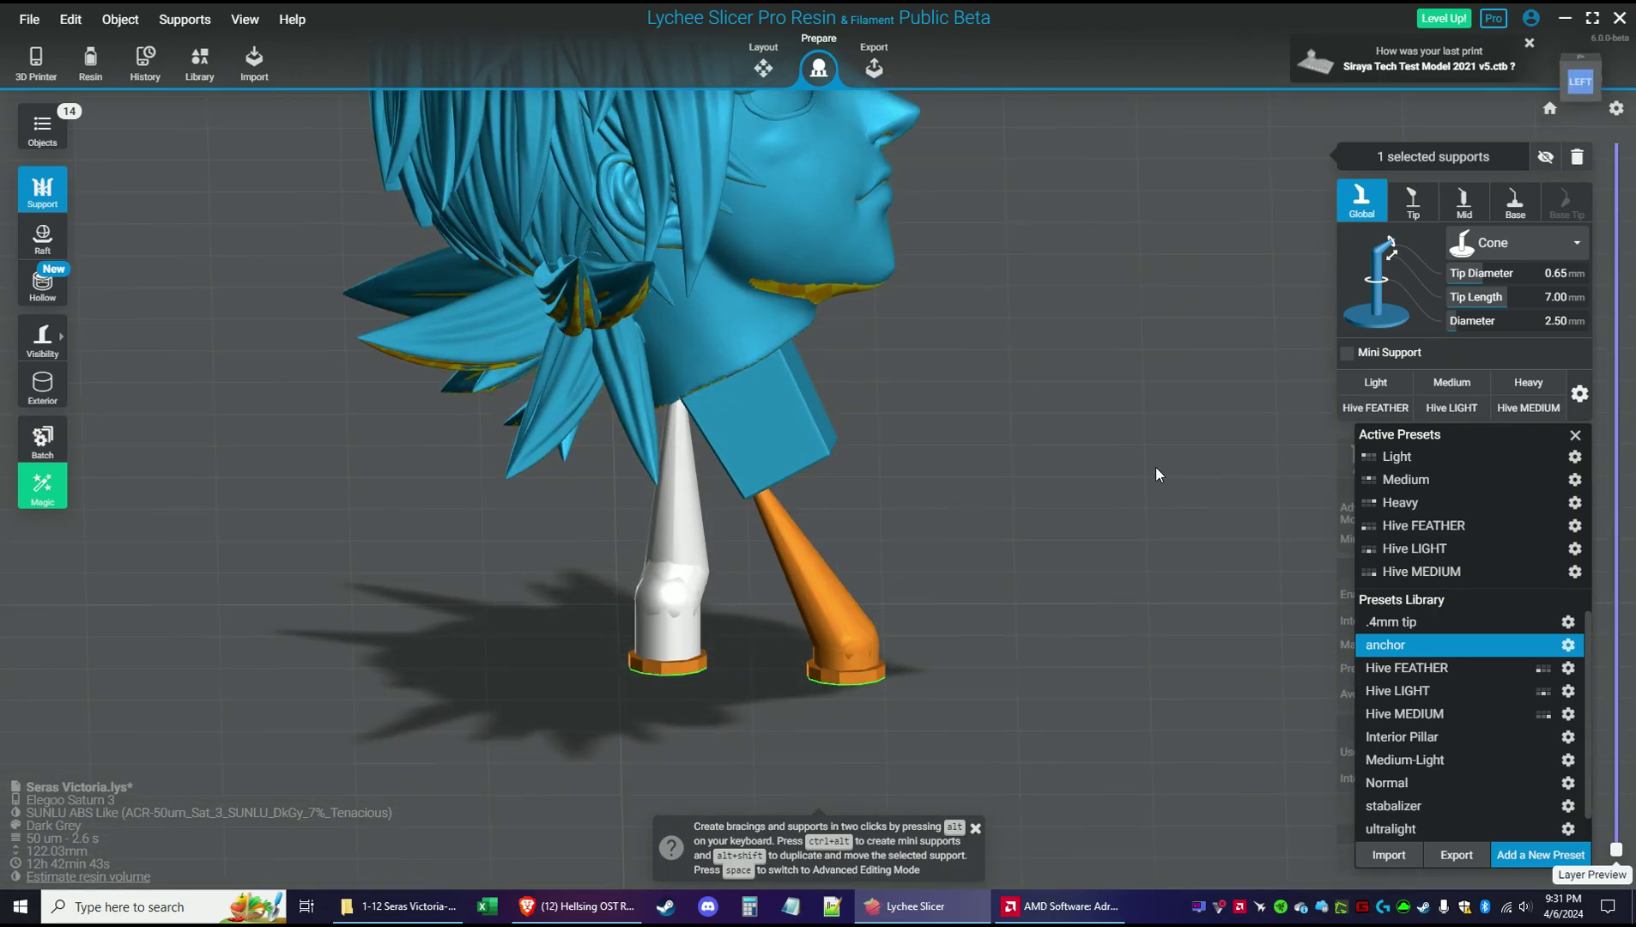
click(763, 69)
right_drag(1004, 462, 594, 457)
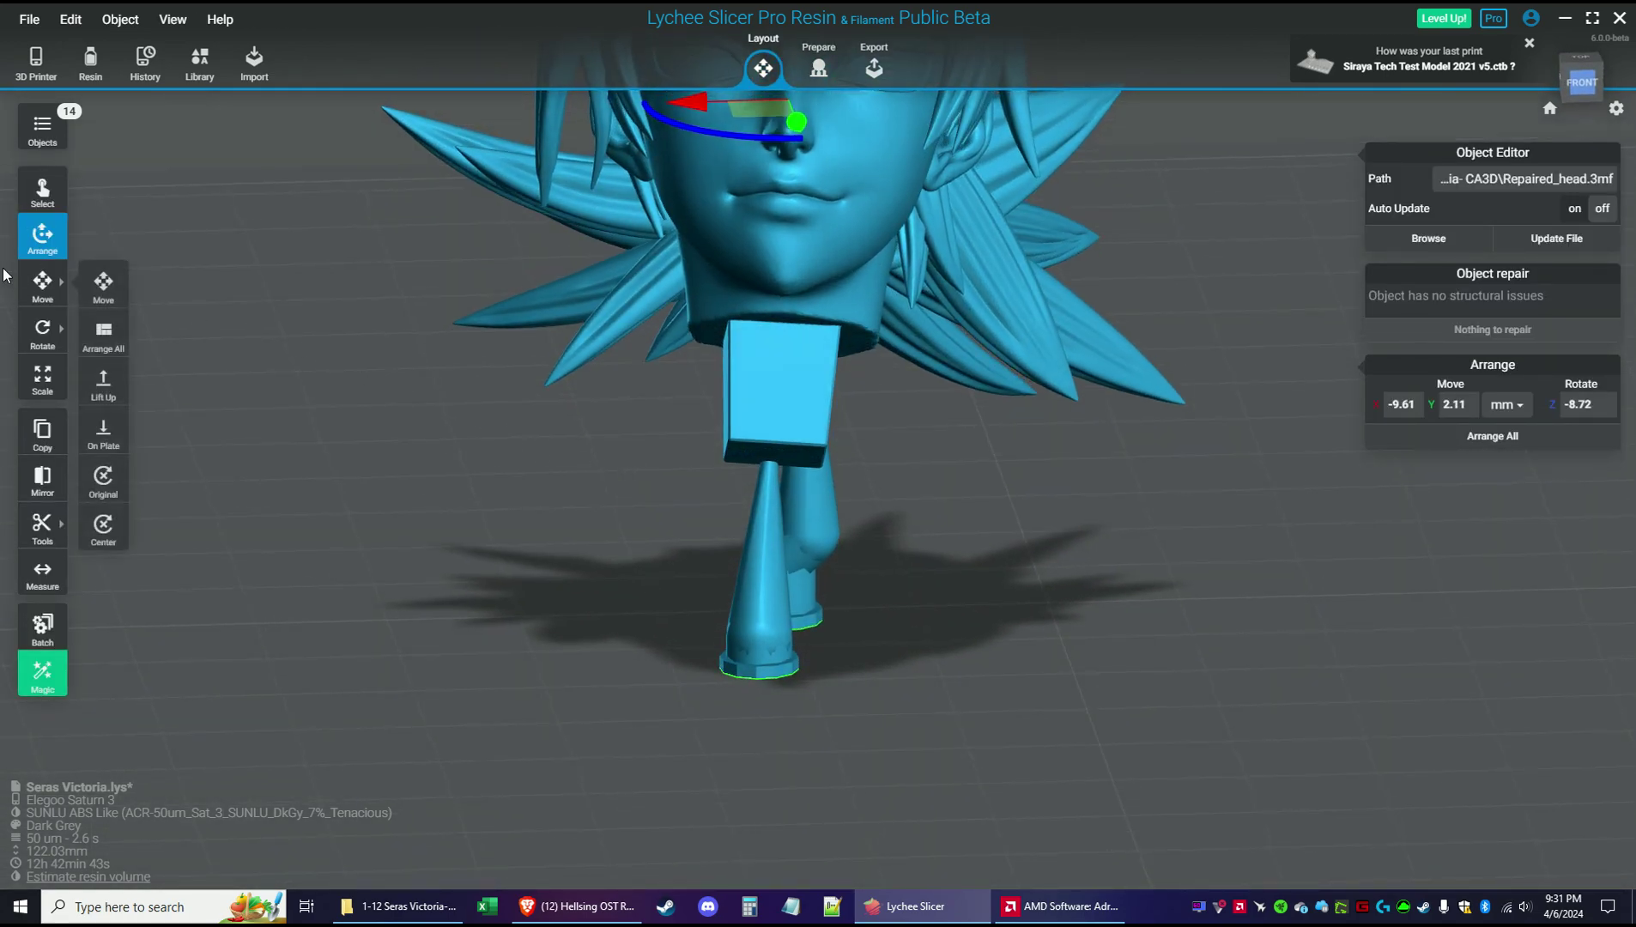
Move the head up, check it in Prepare, and settle its height at Z 7.81 mm
click(41, 288)
right_drag(834, 490, 947, 505)
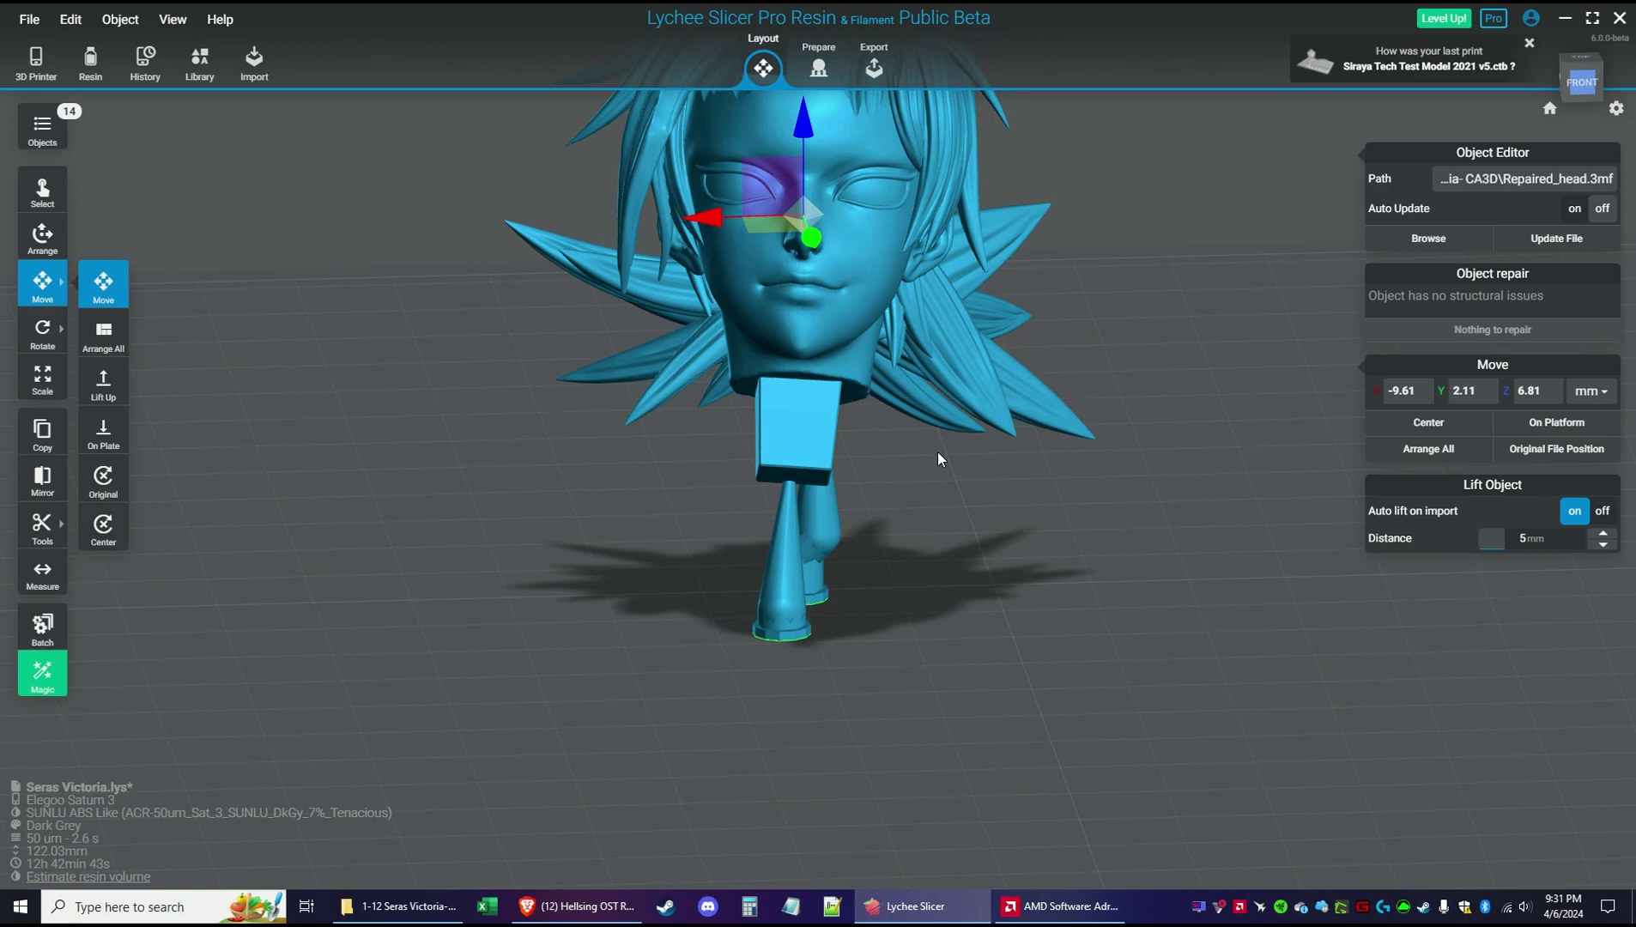
drag(804, 120, 811, 79)
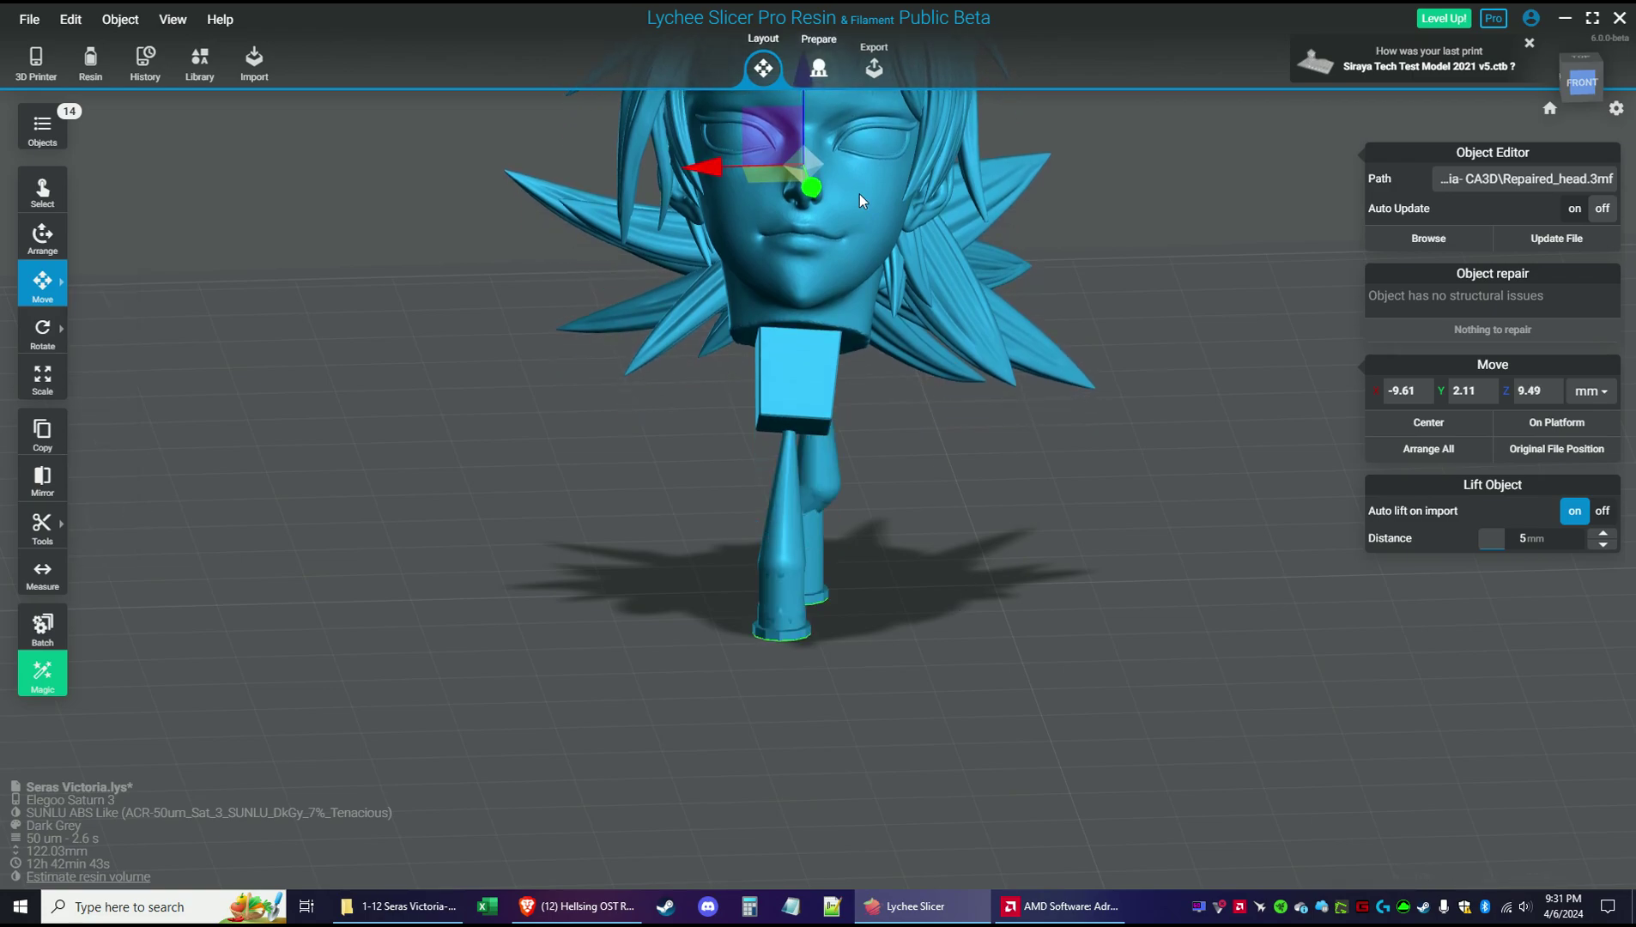
click(837, 66)
right_drag(635, 438, 516, 487)
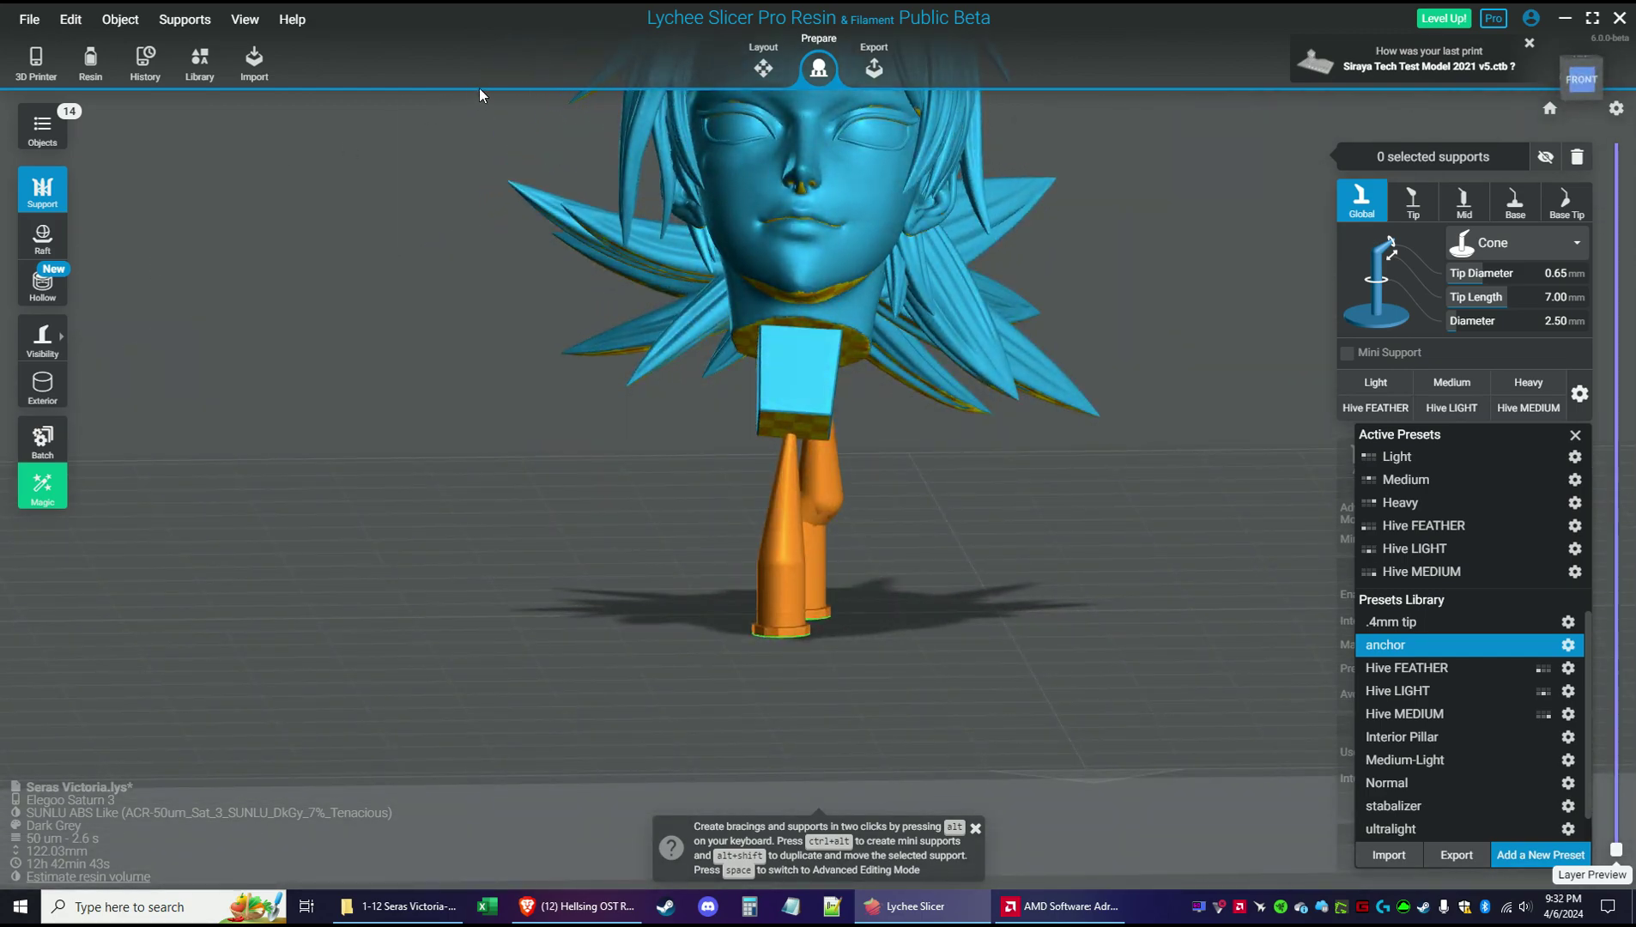
click(785, 70)
drag(807, 95, 806, 126)
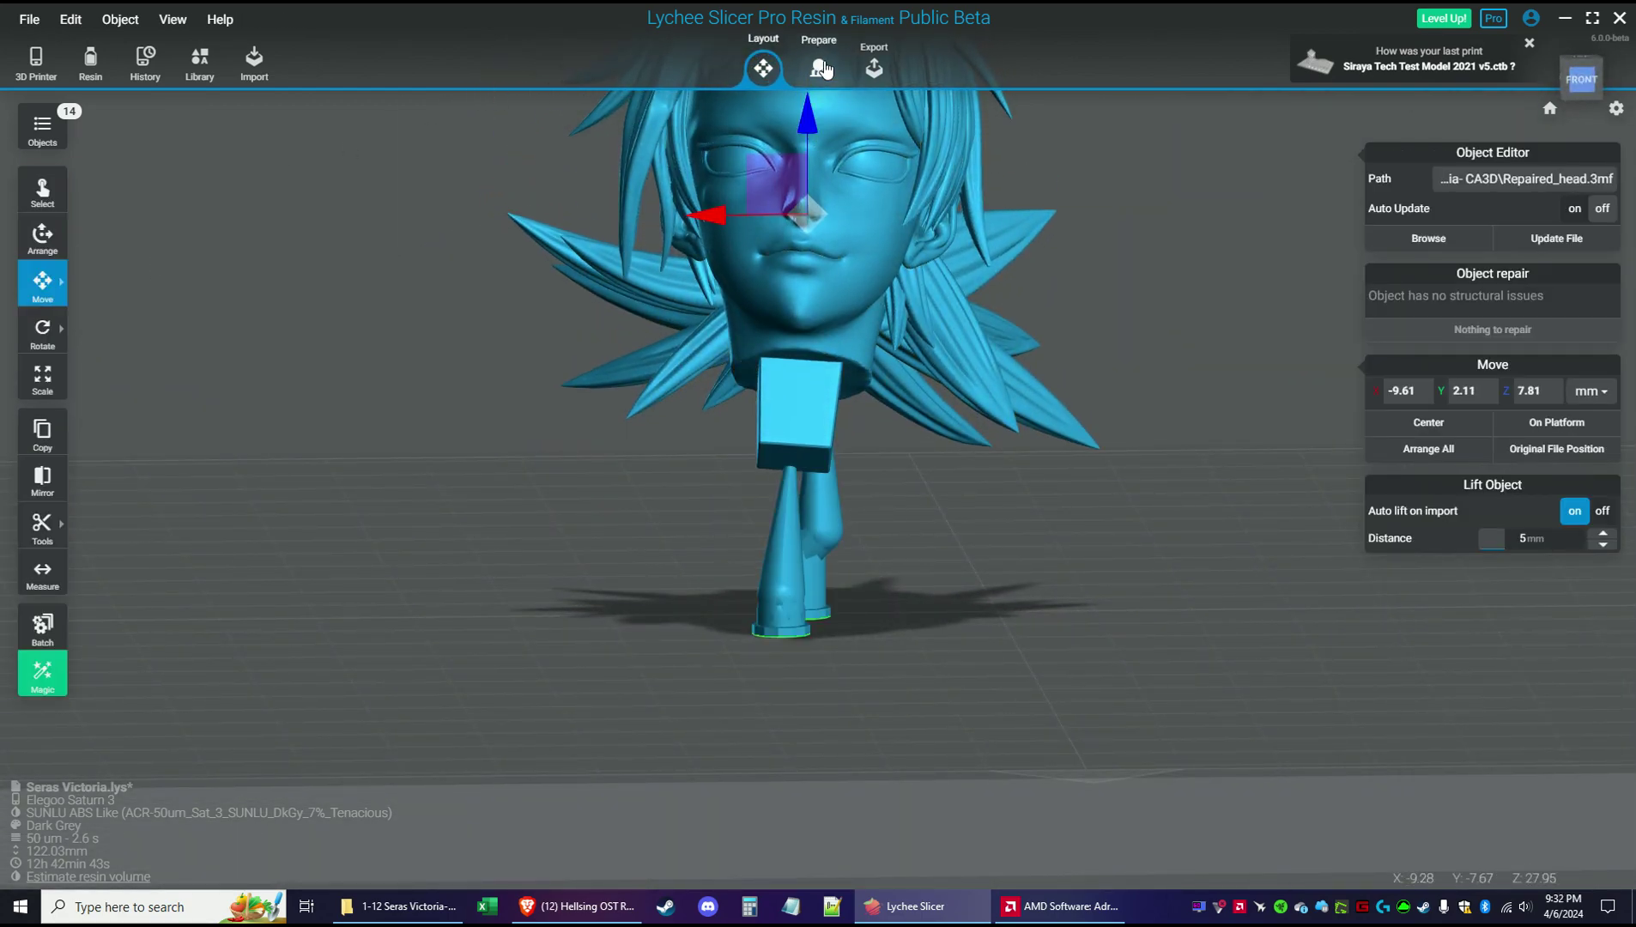
click(819, 69)
drag(522, 452, 820, 522)
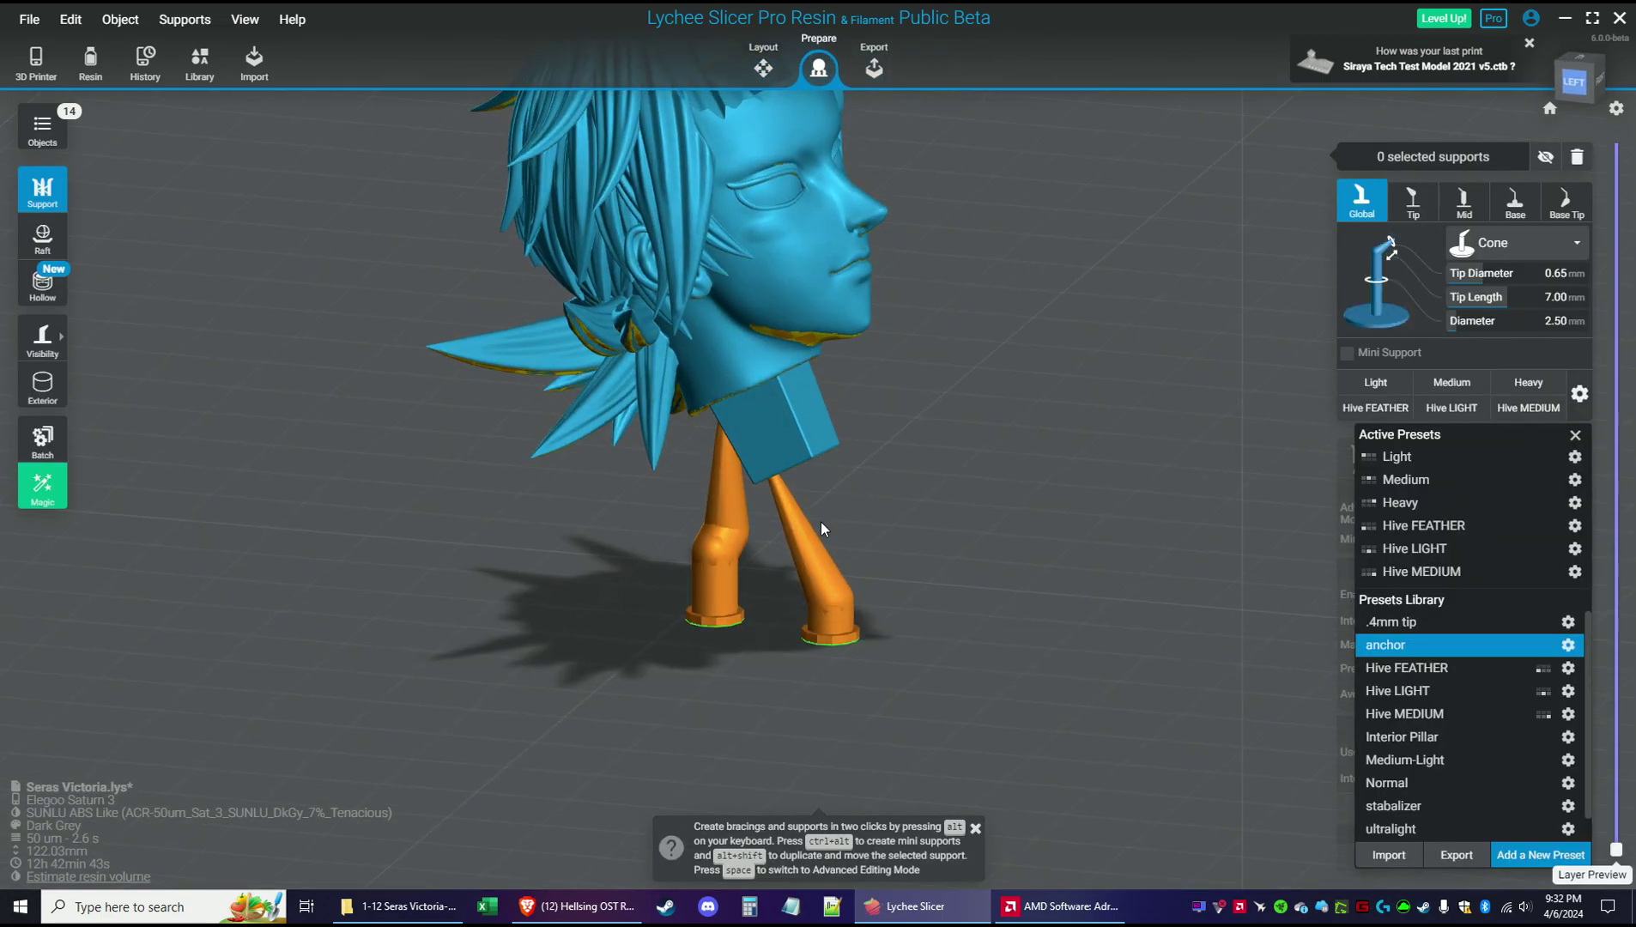
Recalculate both anchor supports under the neck block as normal supports
right_click(724, 558)
click(796, 612)
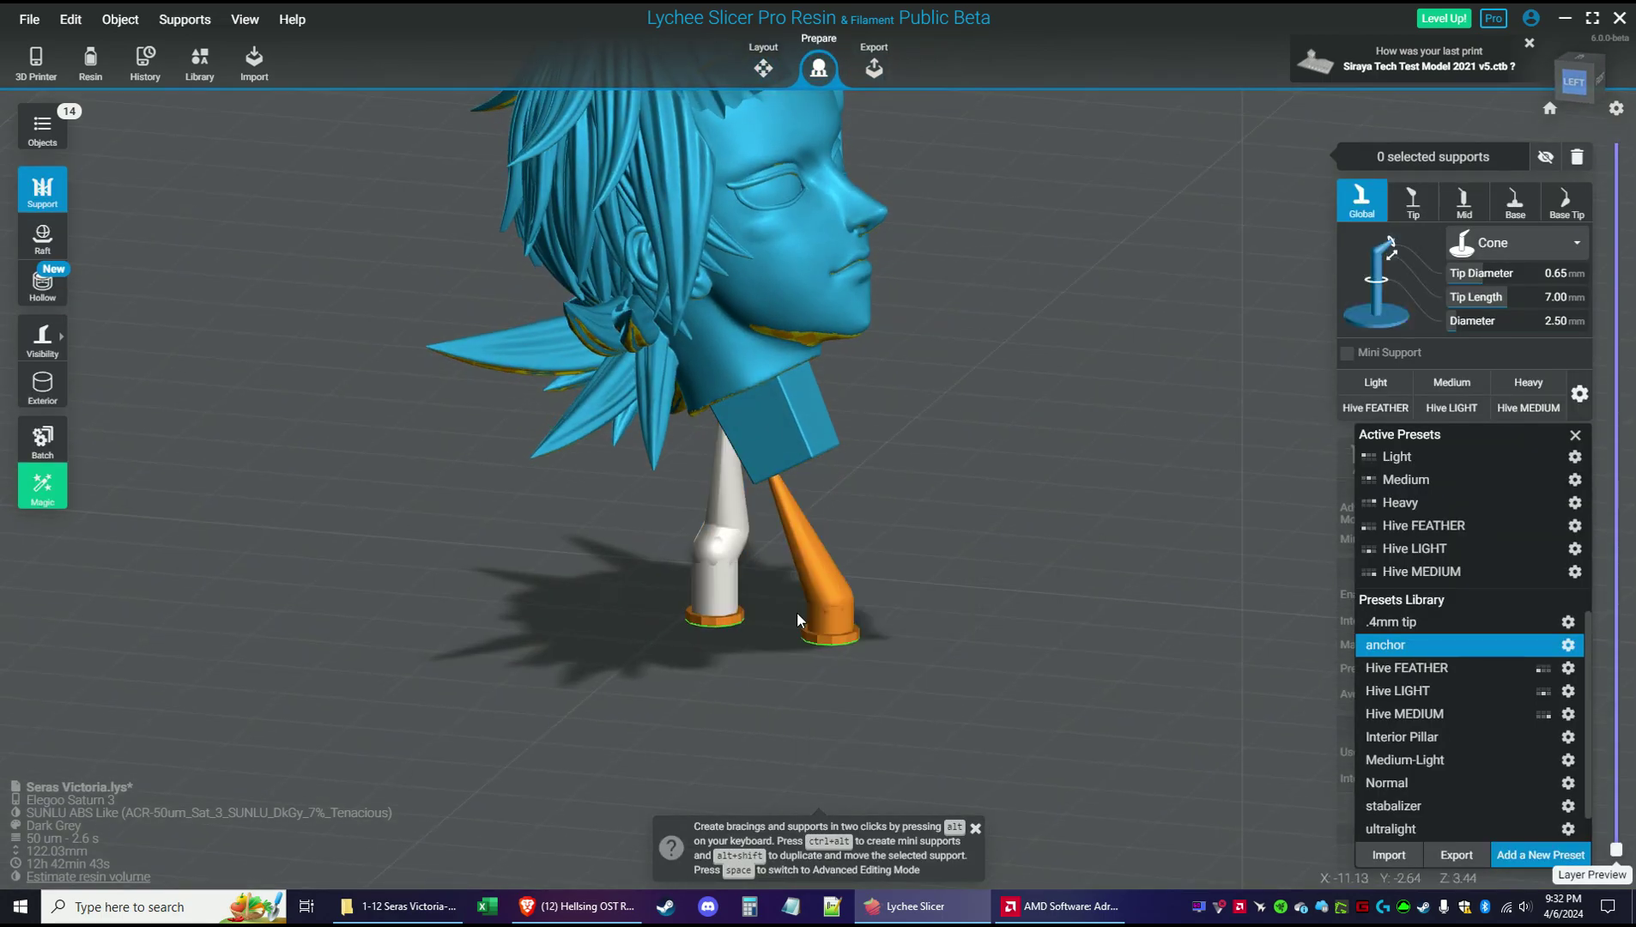
right_click(837, 584)
click(883, 637)
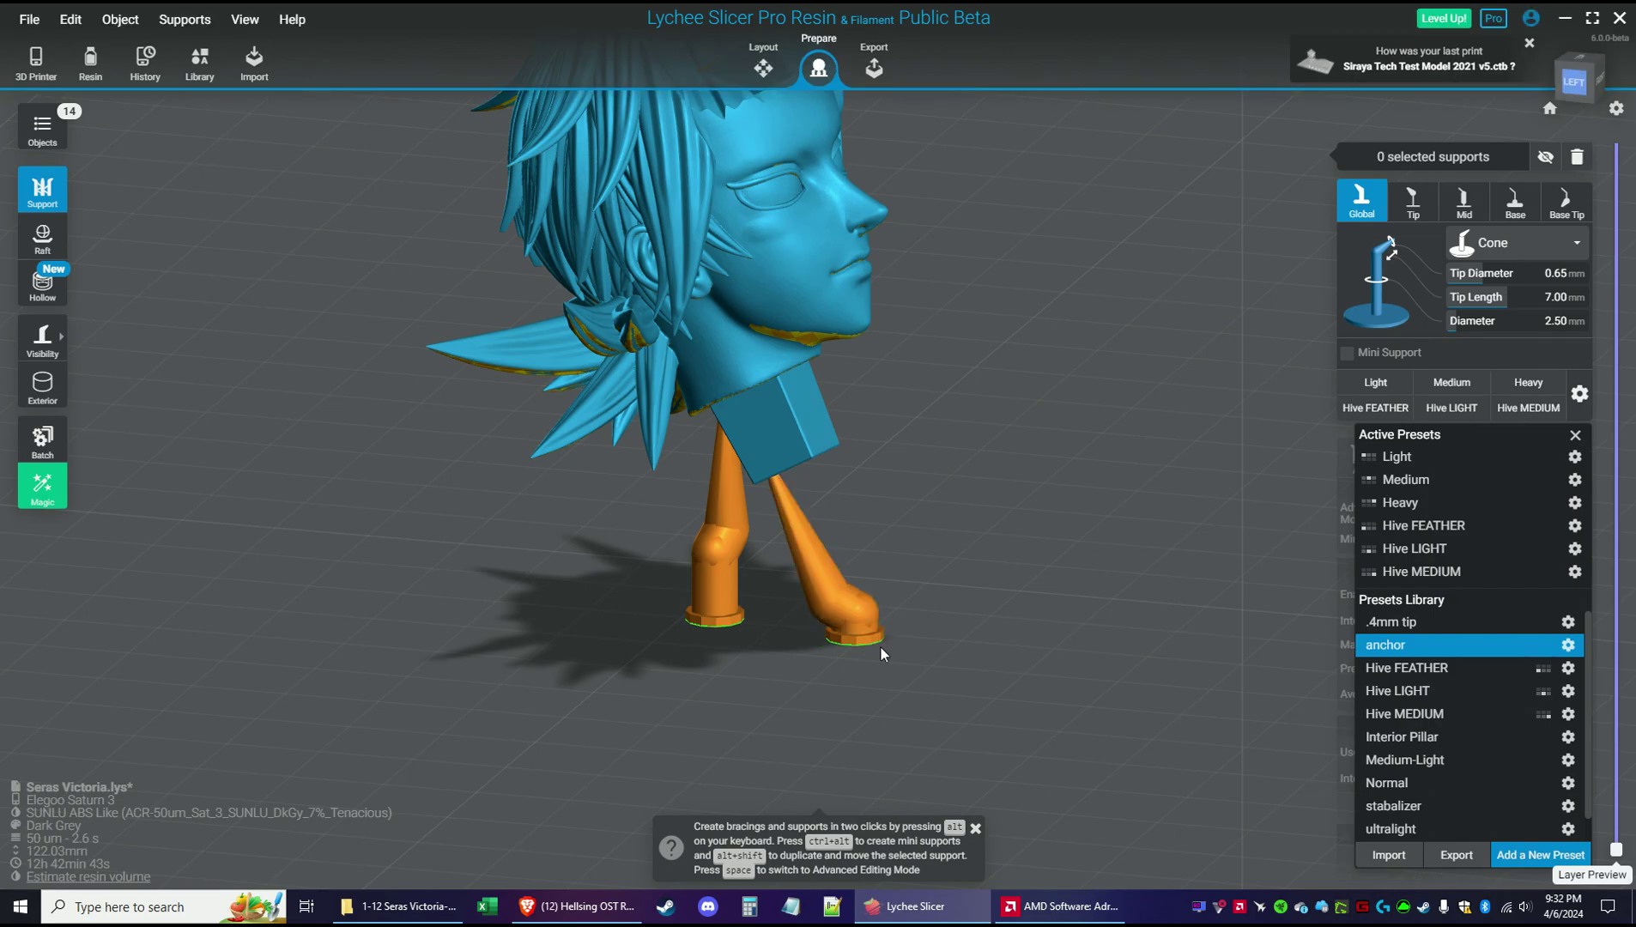
drag(824, 646, 787, 524)
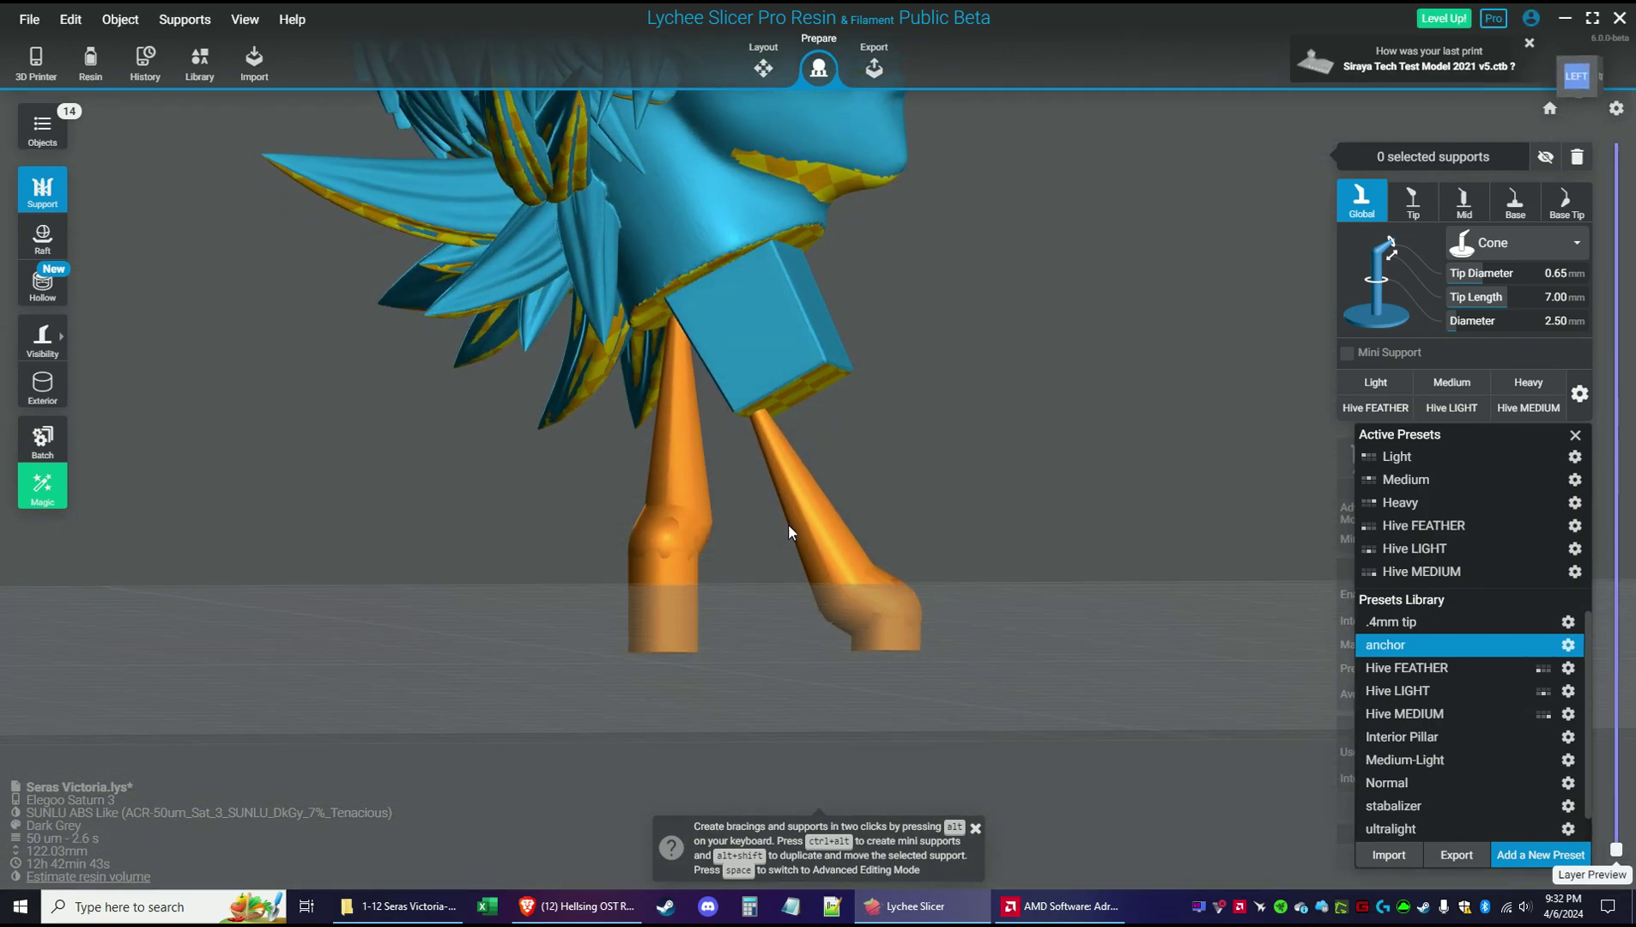
Shift the right support leftward in Advanced Editing and adjust its joint
click(687, 513)
drag(969, 523, 939, 577)
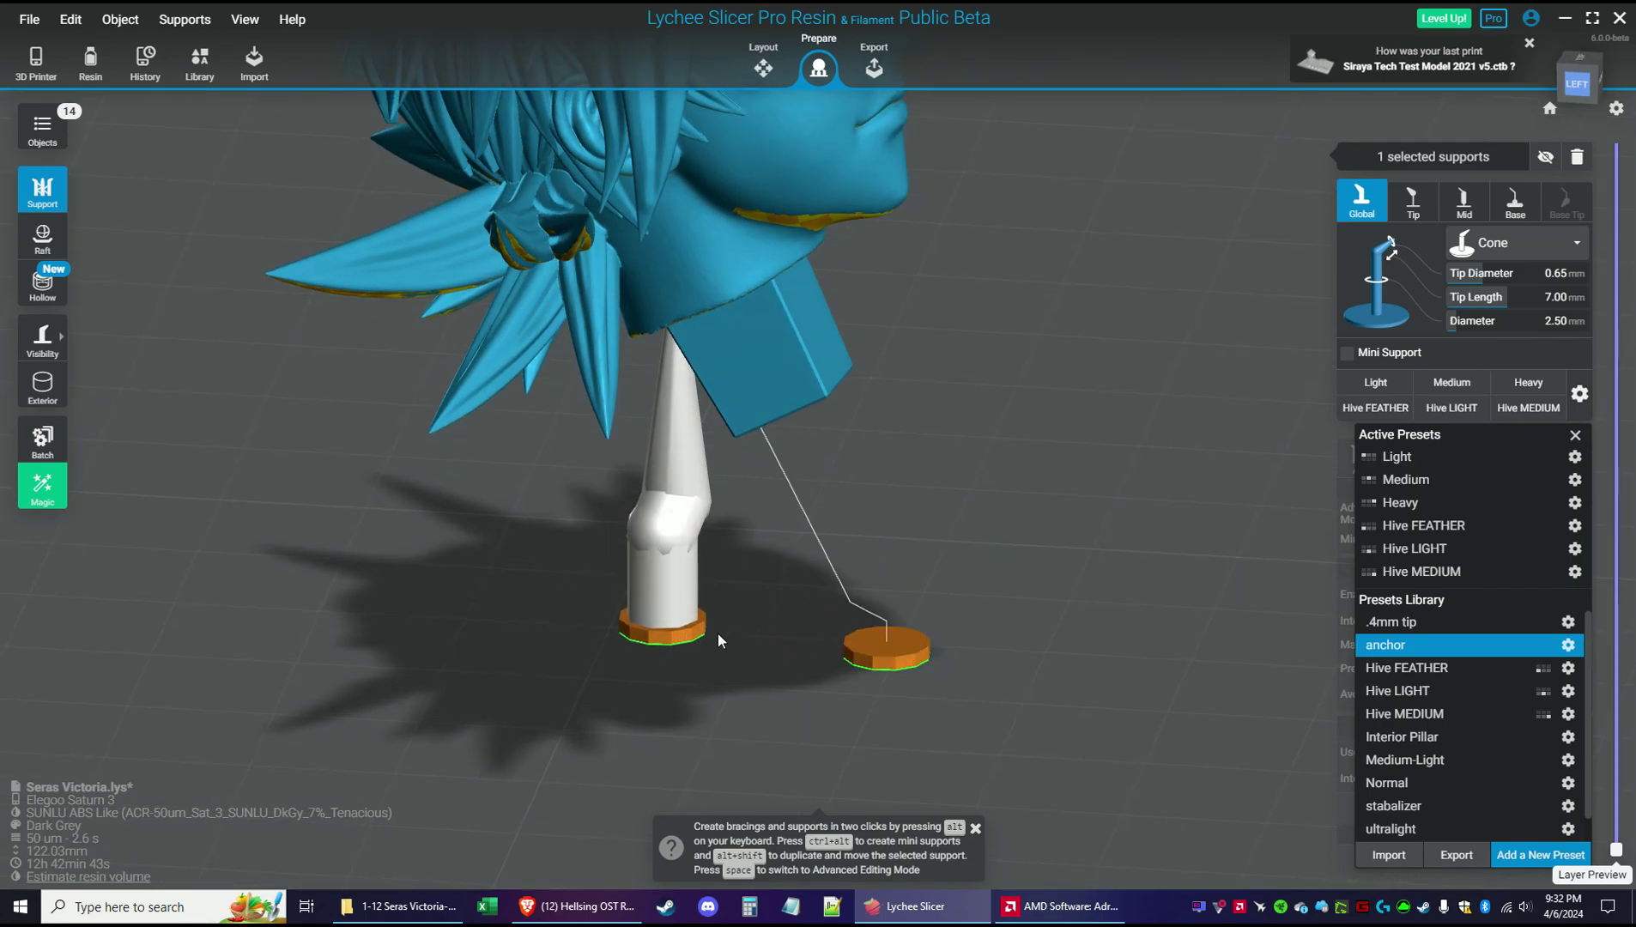
click(881, 628)
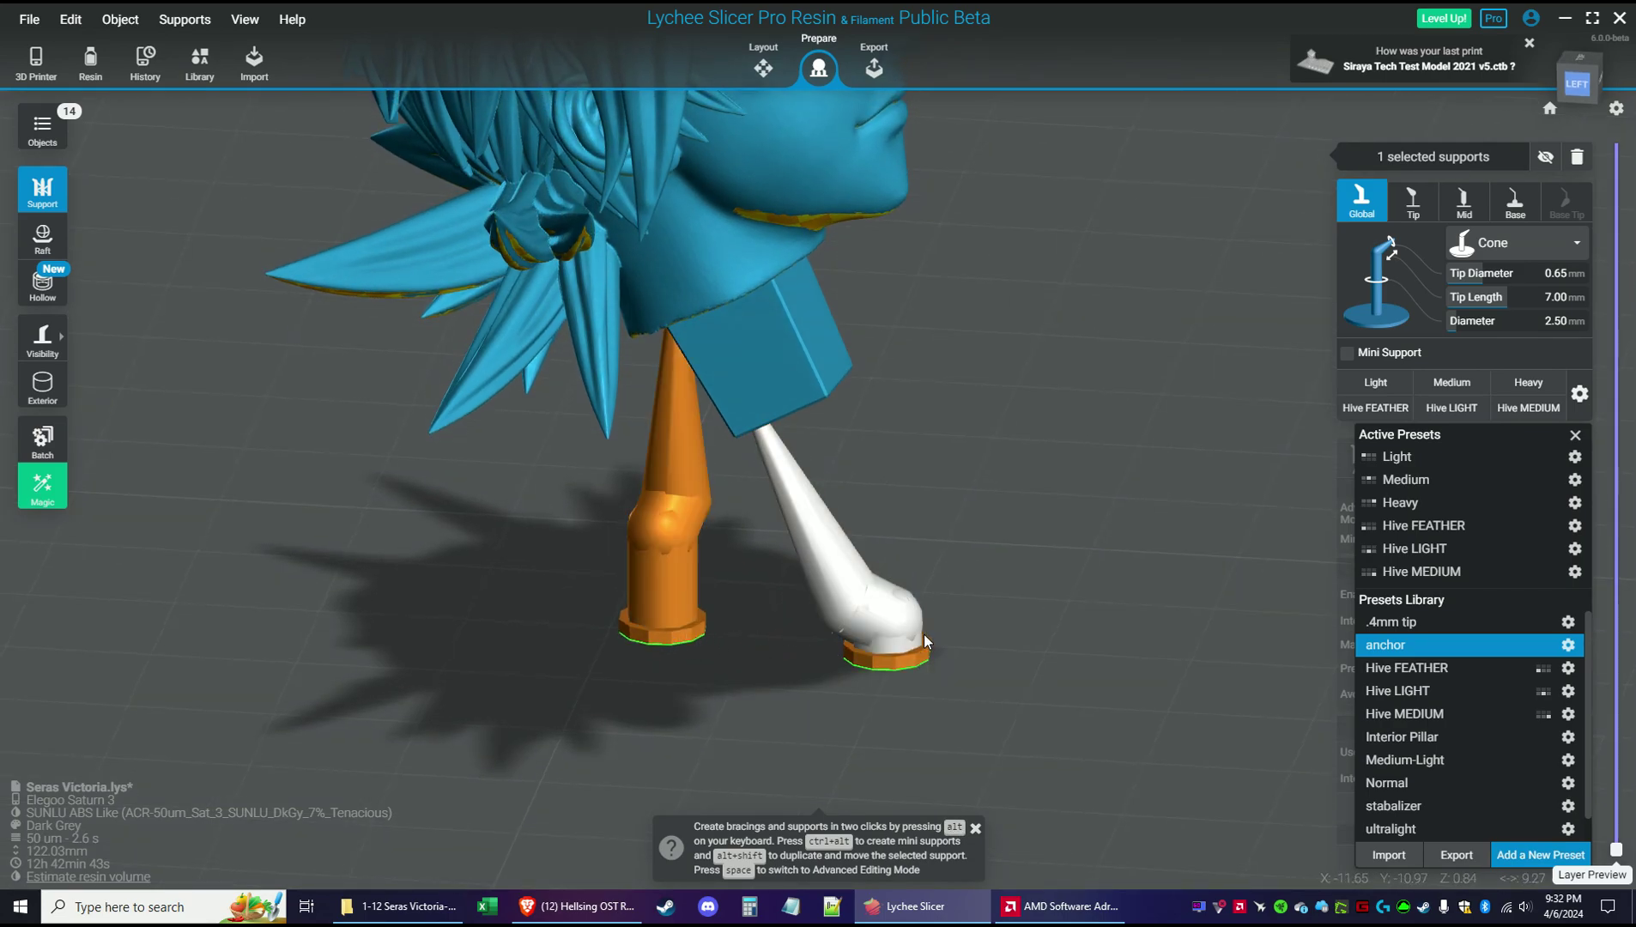
click(1575, 433)
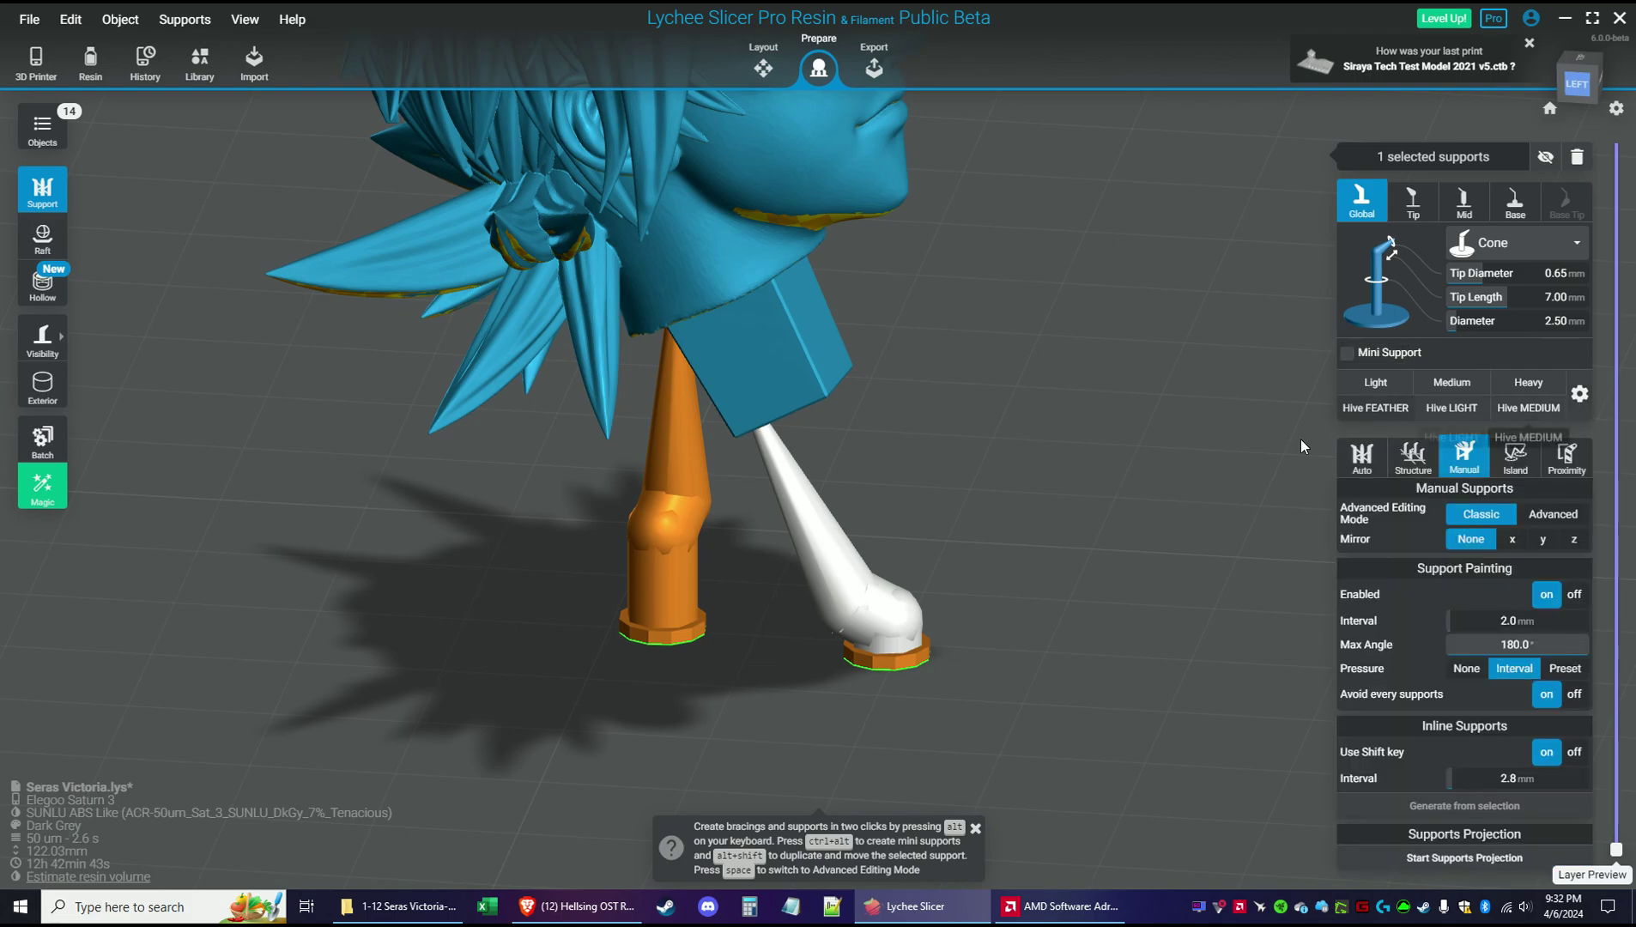
key(space)
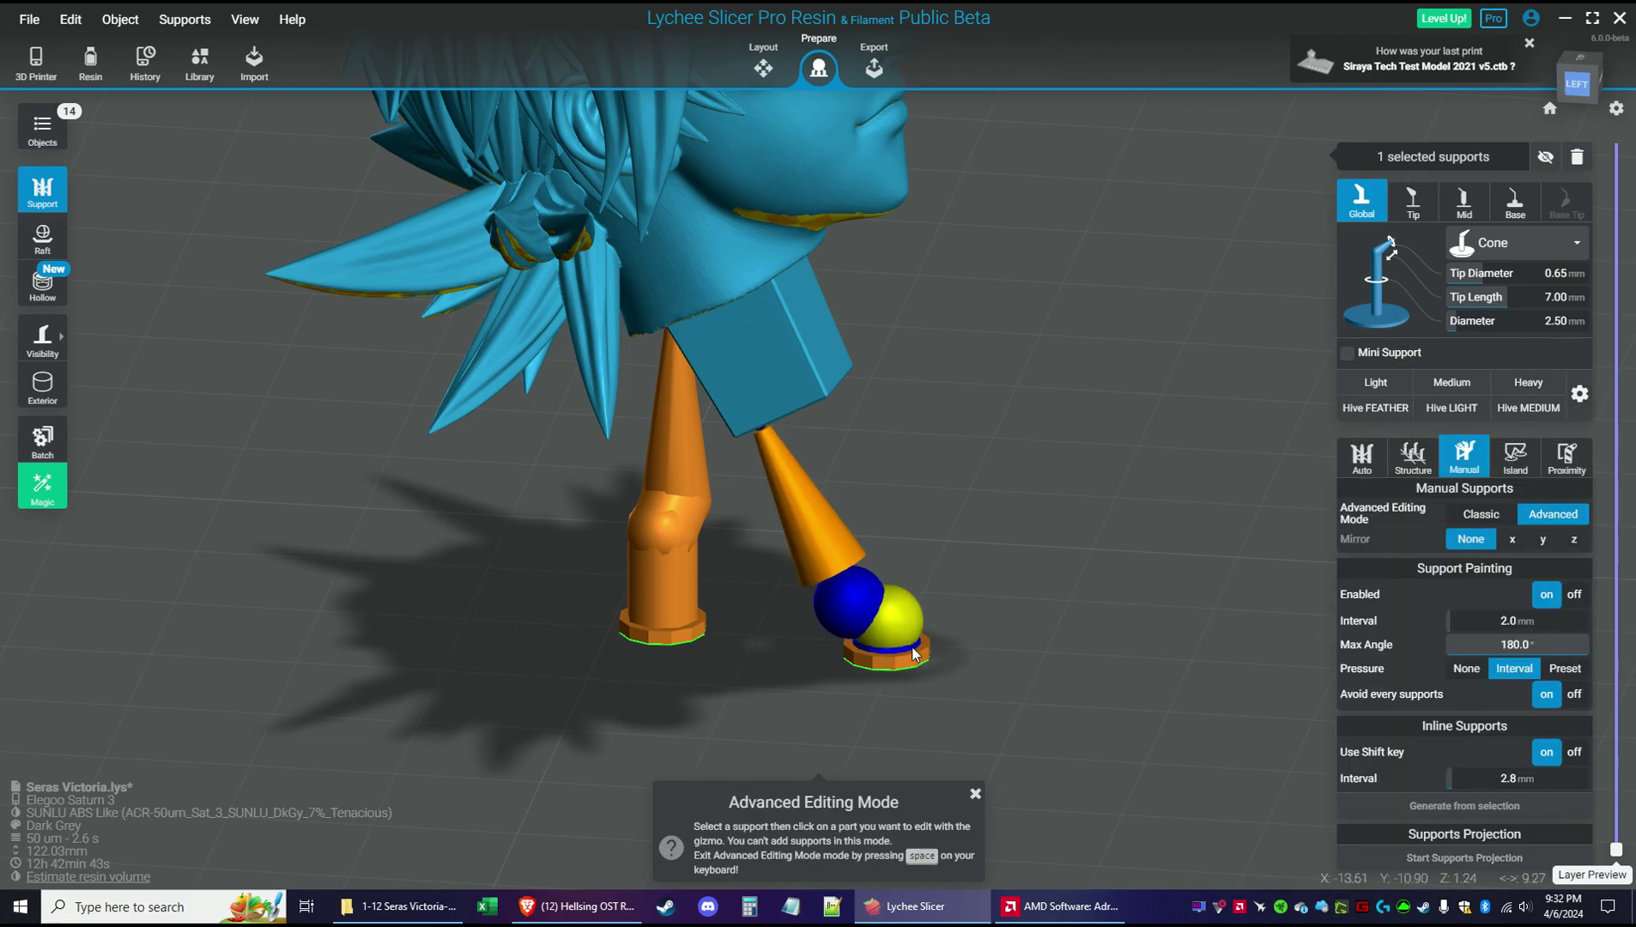
click(905, 663)
drag(889, 659, 771, 590)
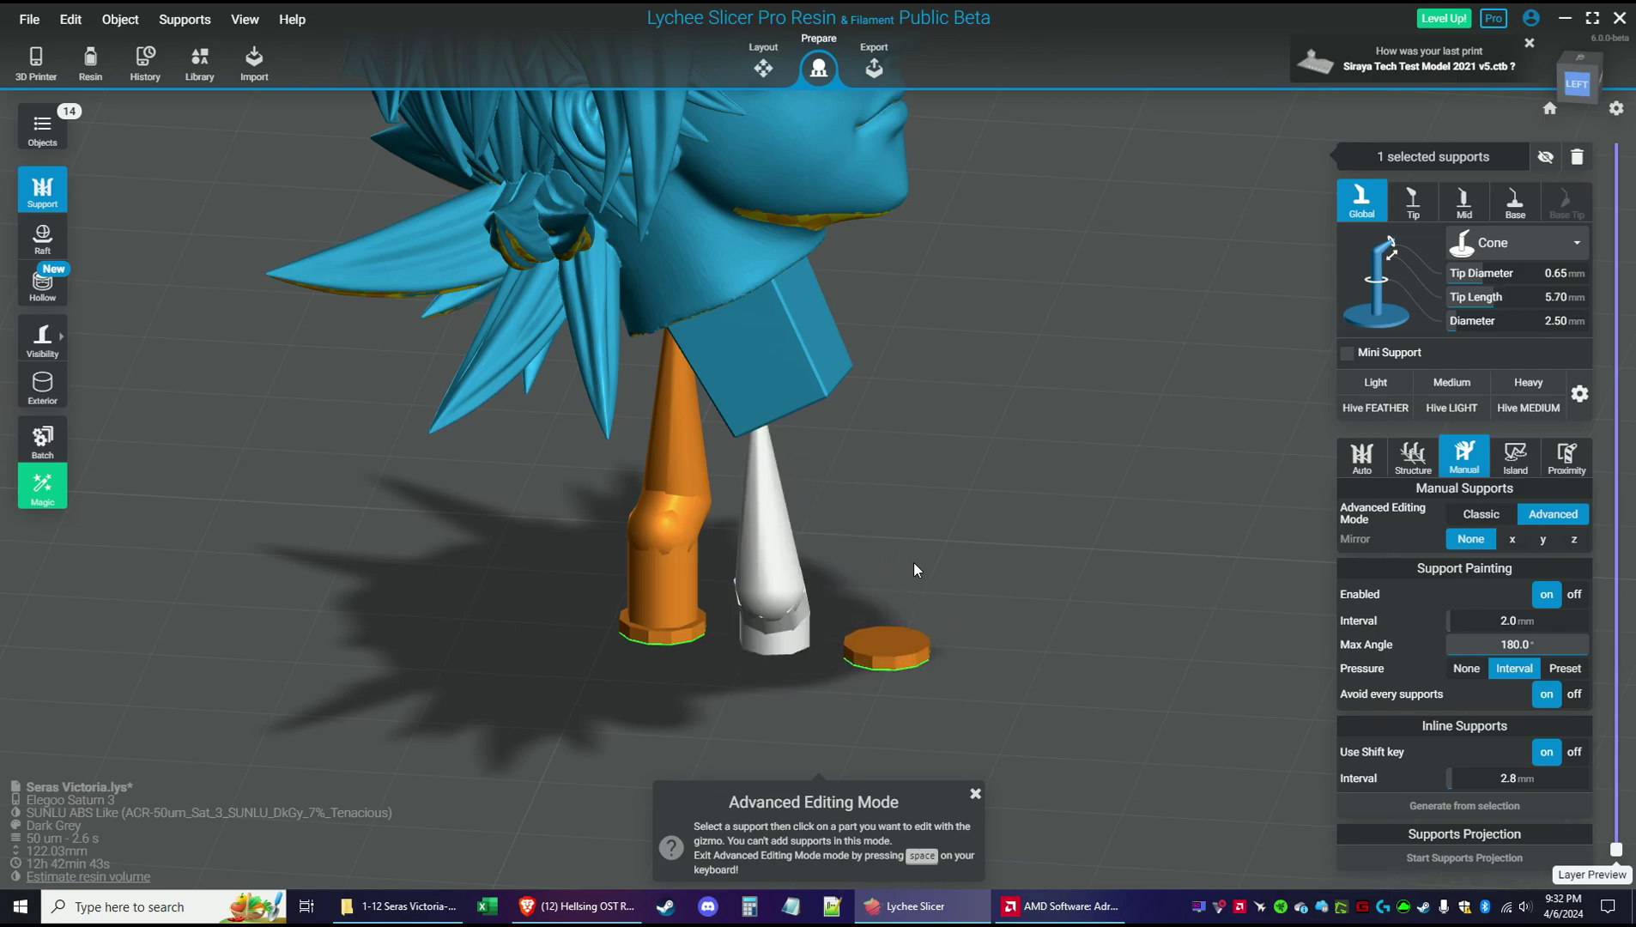
right_drag(954, 560, 711, 566)
click(765, 567)
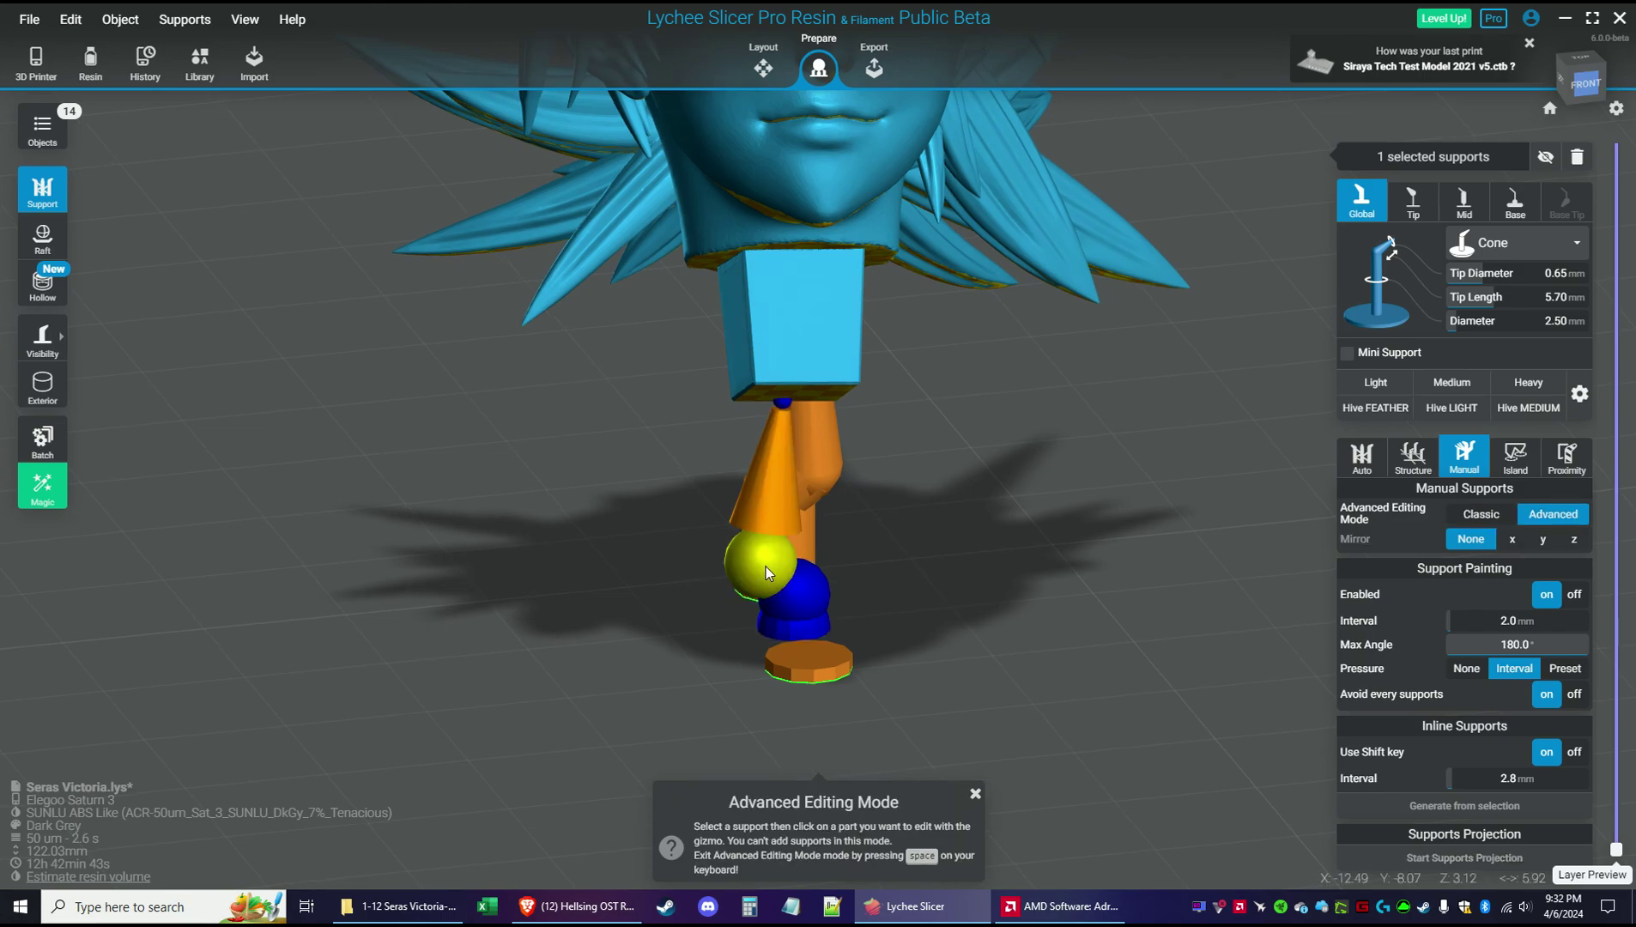
drag(715, 569, 748, 570)
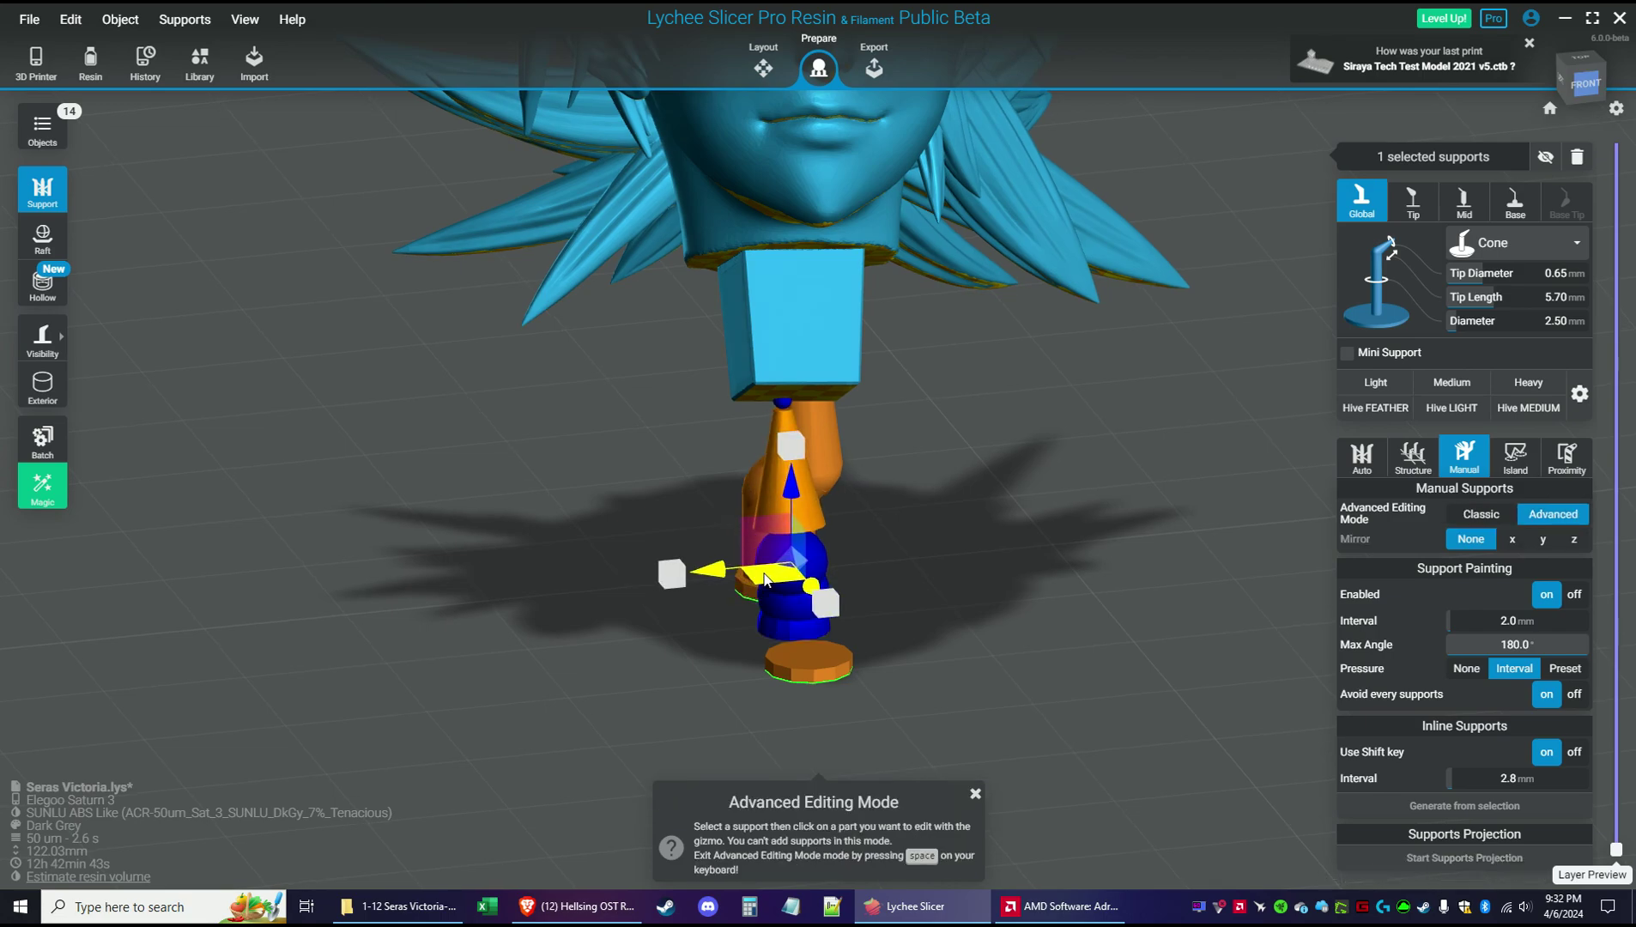
key(space)
Delete the white support so a single anchor remains
right_drag(639, 530, 691, 524)
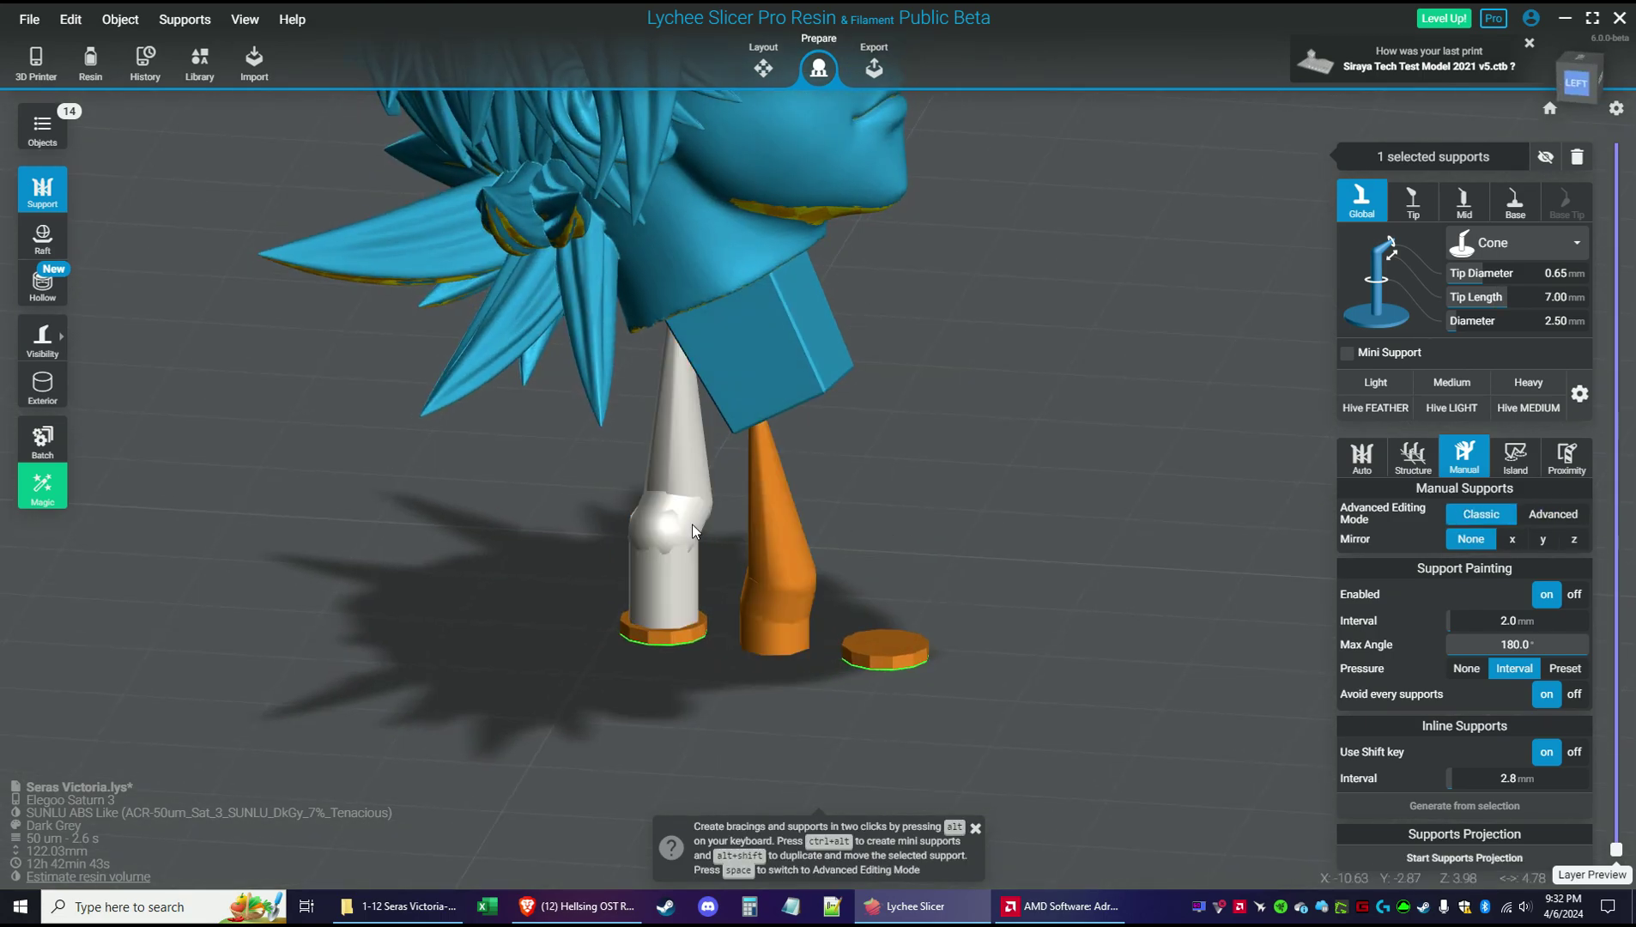
key(Delete)
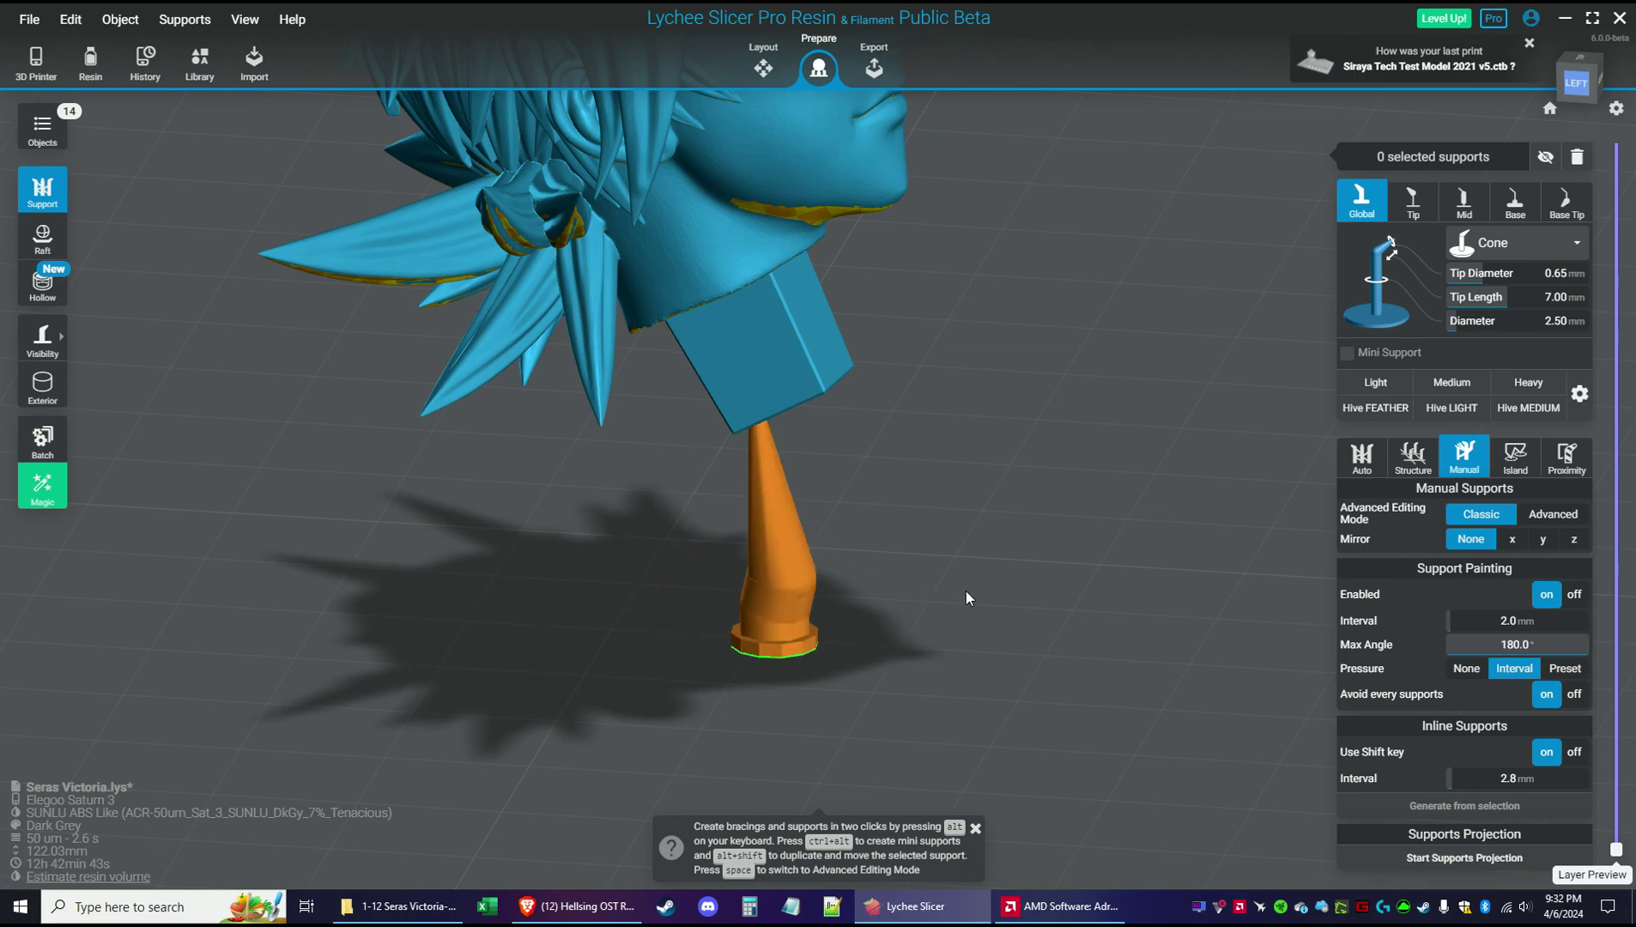
mouse_move(1051, 622)
right_down()
mouse_move(875, 533)
mouse_move(739, 534)
mouse_move(736, 469)
mouse_move(766, 429)
right_up()
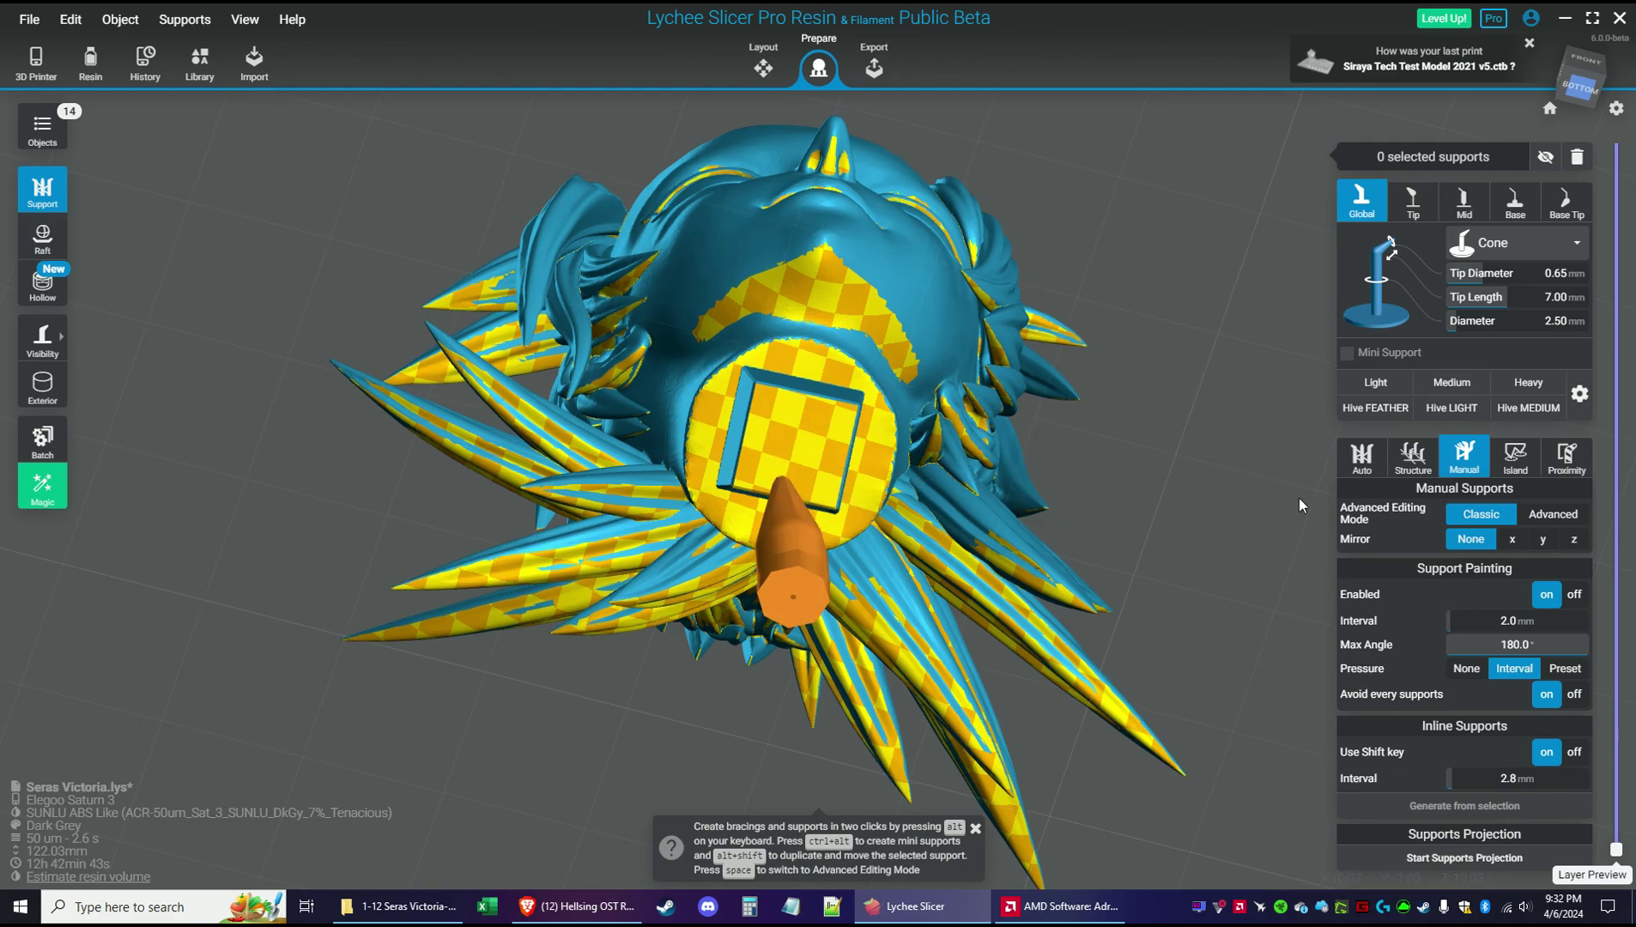
Place six Heavy supports around the square neck block and cut the layer preview at 11.70 mm
click(1528, 382)
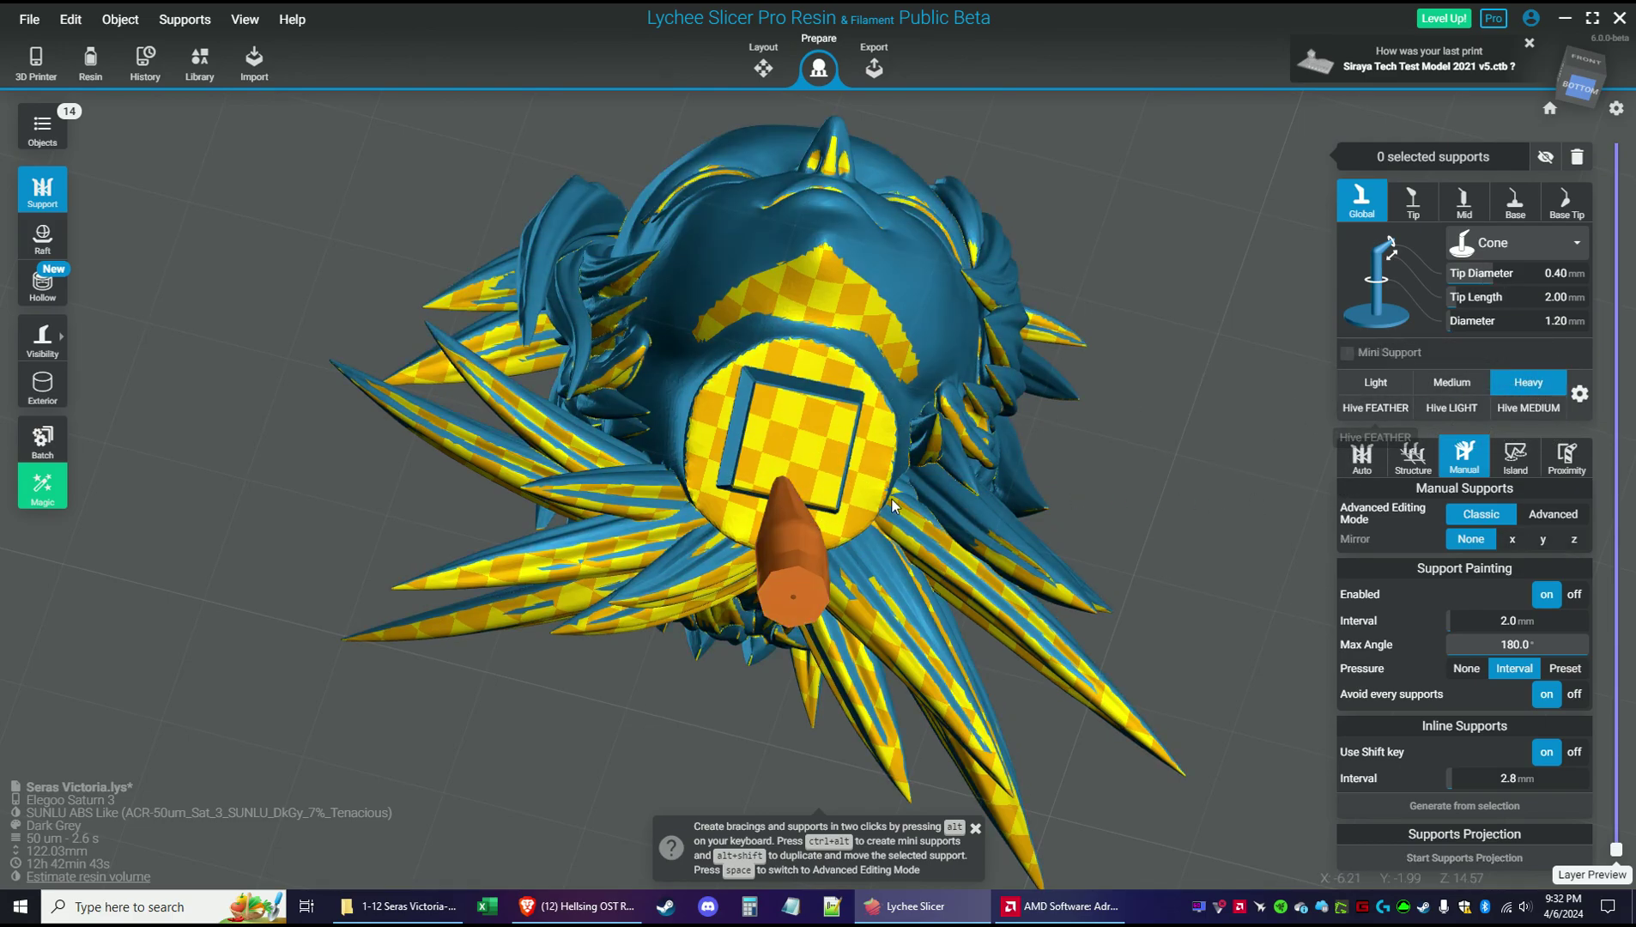
right_drag(875, 471, 807, 470)
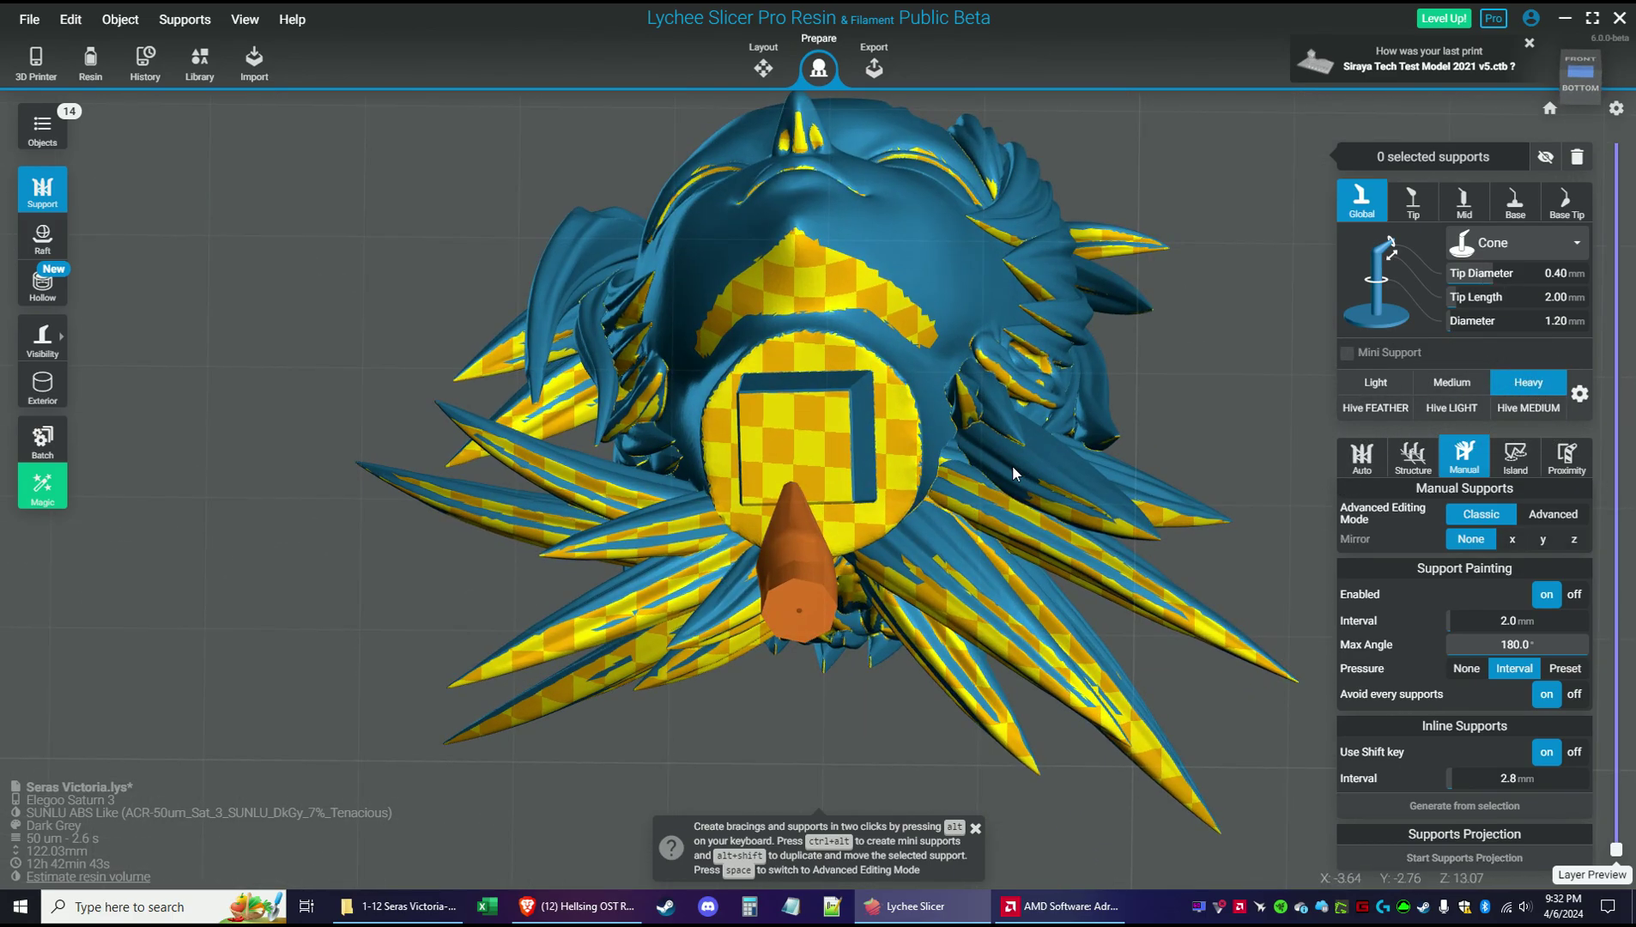
scroll(953, 472, up, 3)
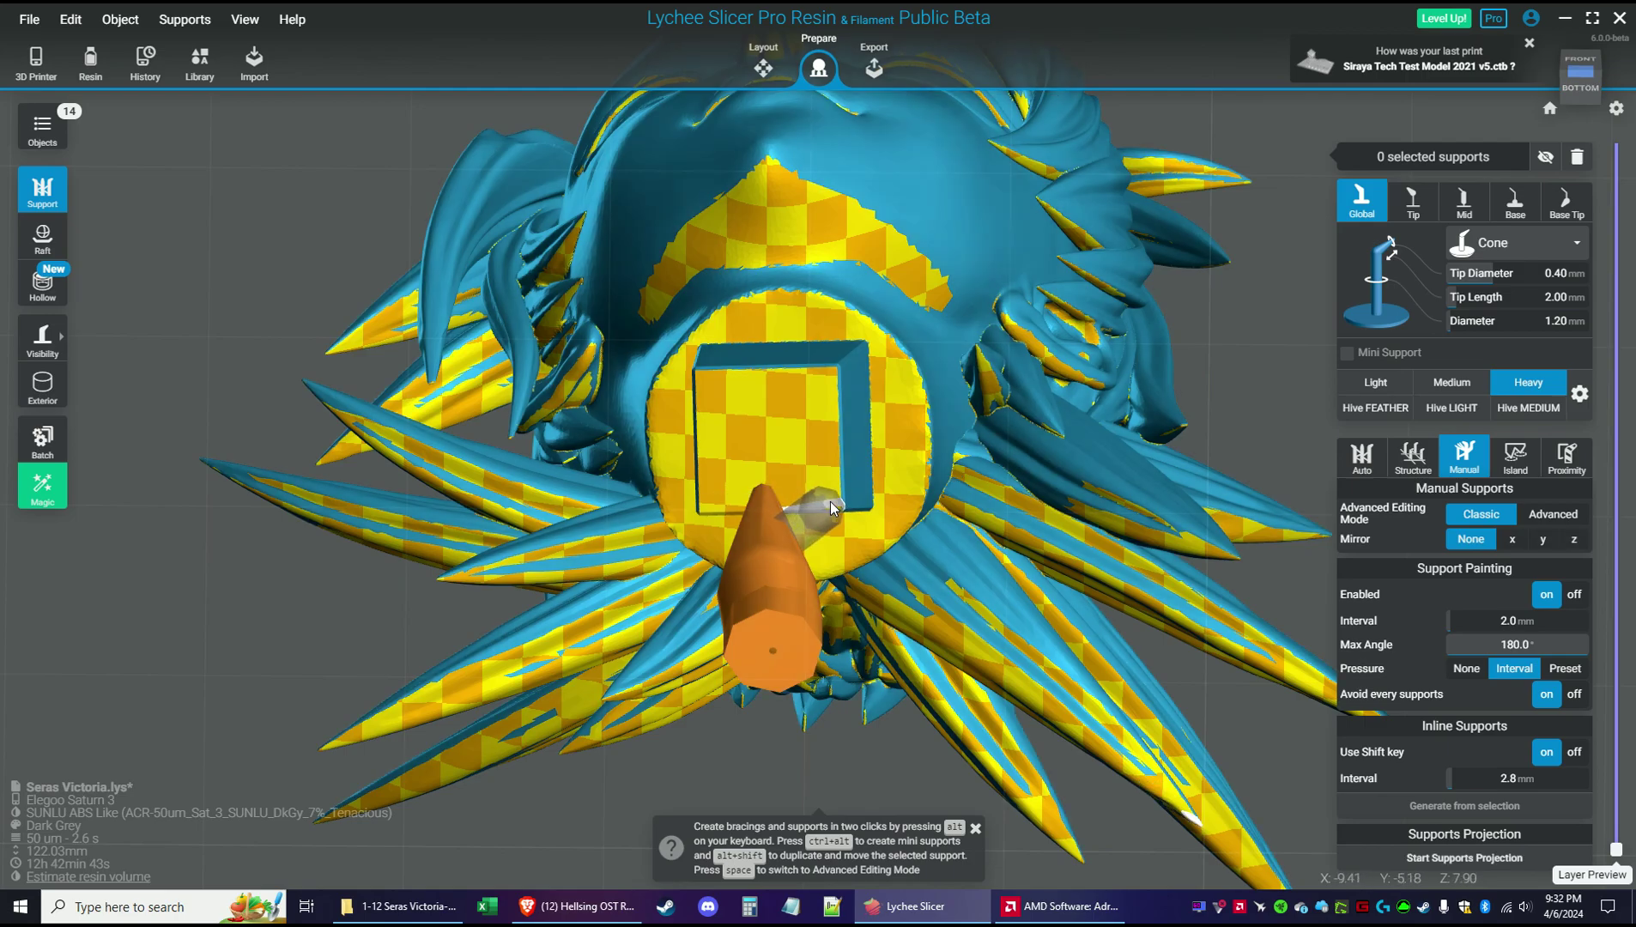
click(831, 499)
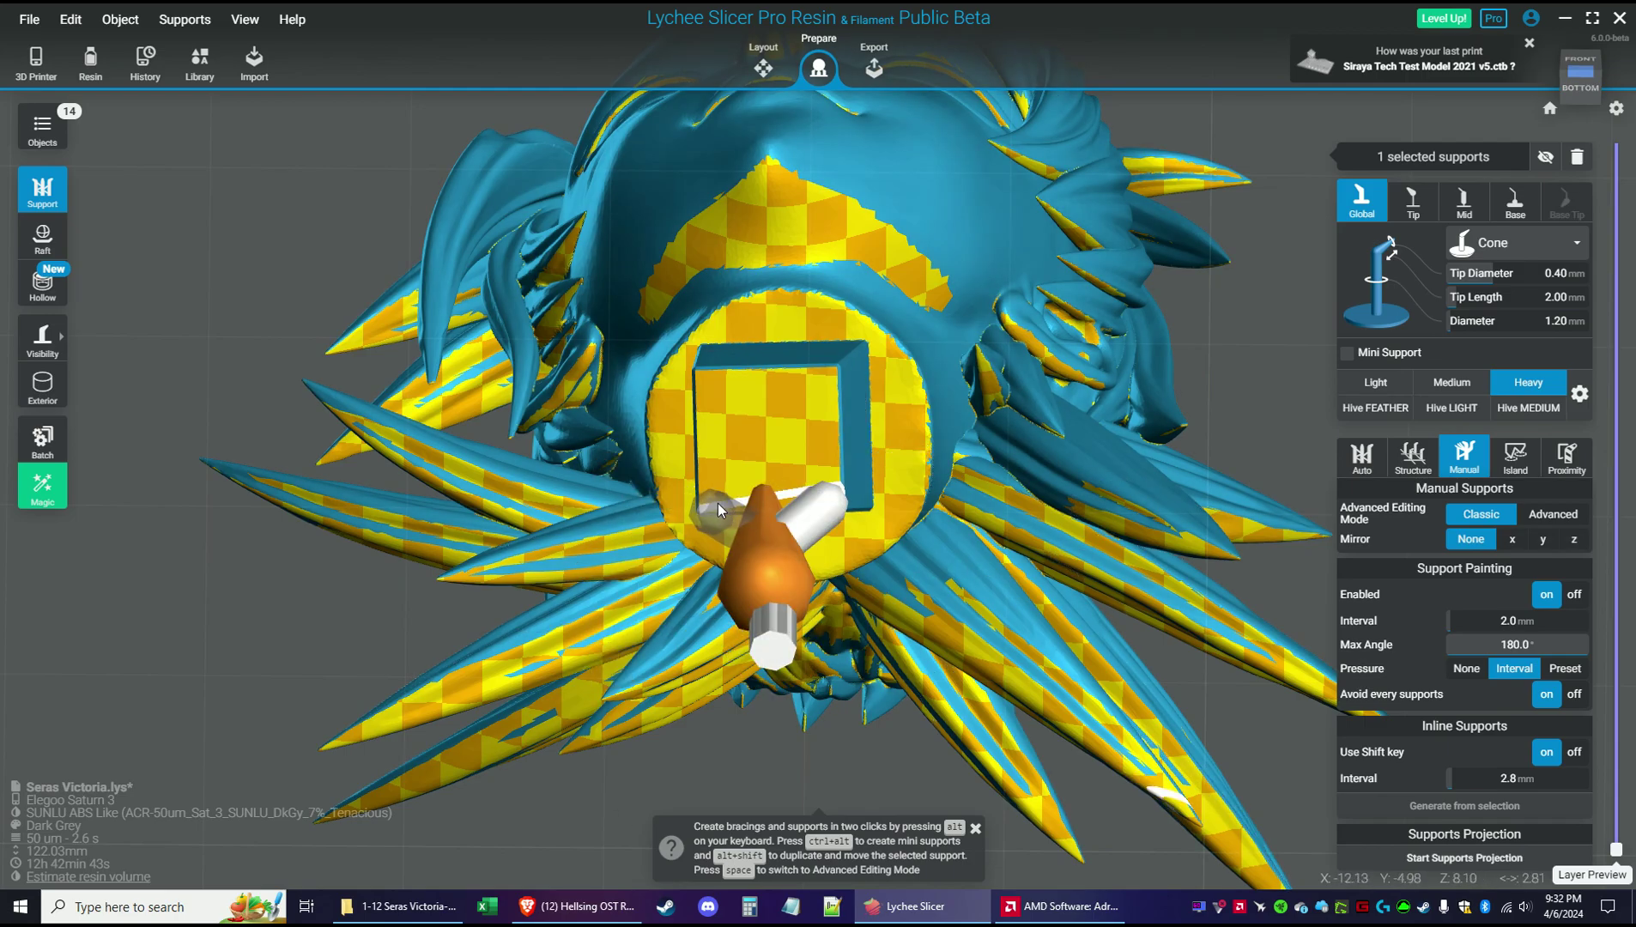
click(717, 504)
click(711, 437)
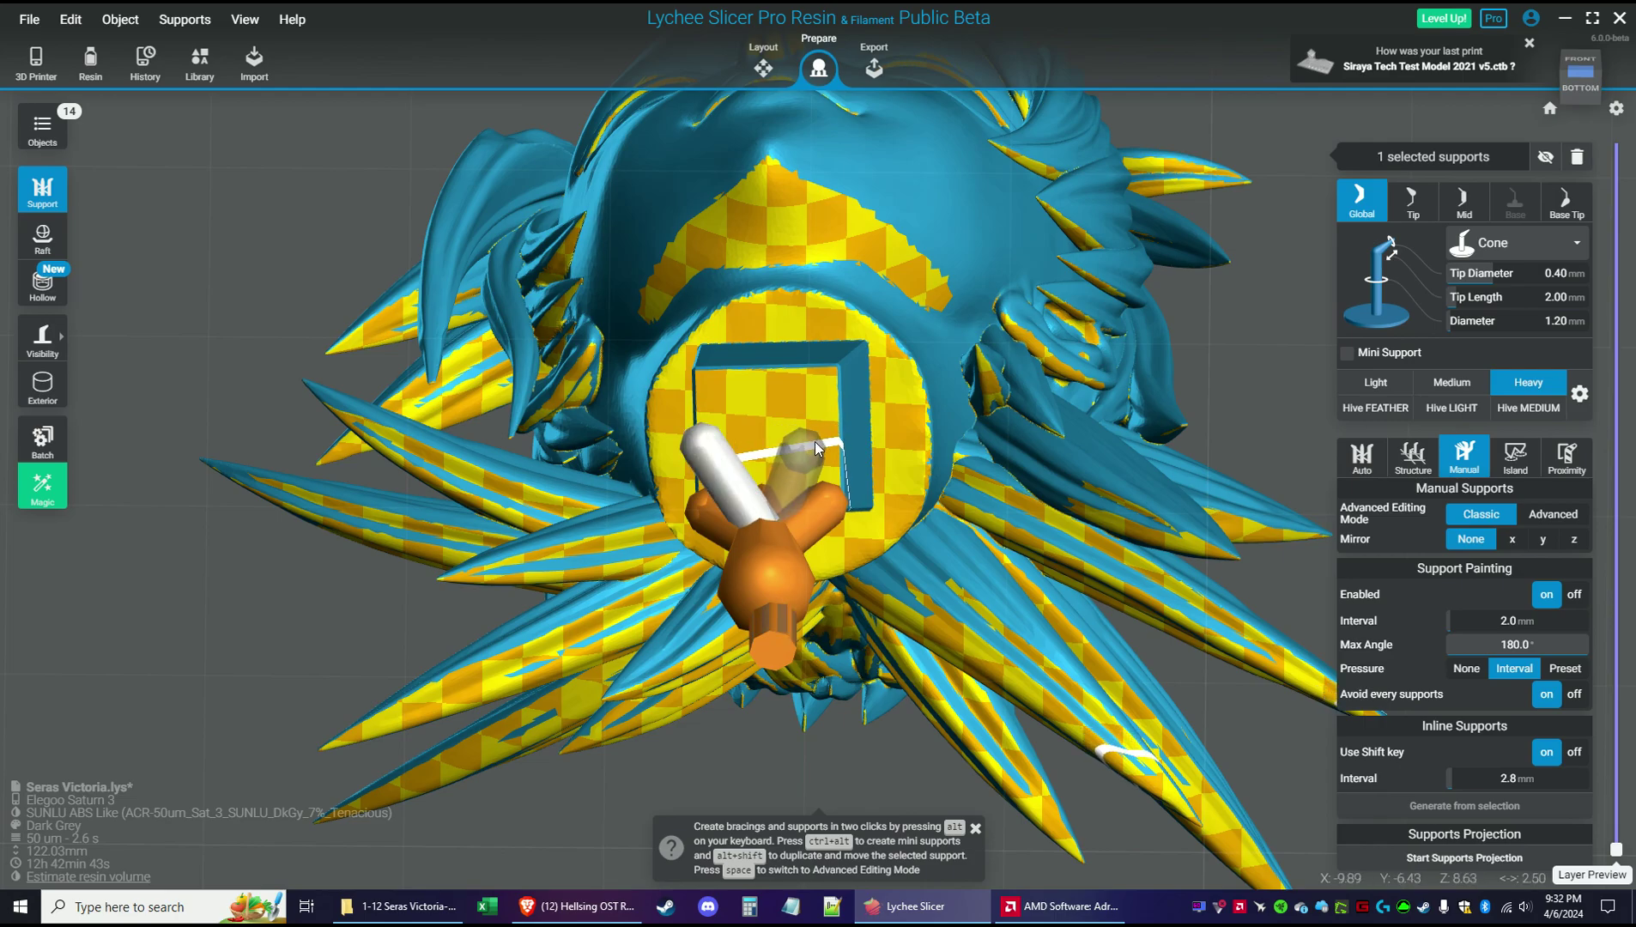
click(826, 434)
click(832, 372)
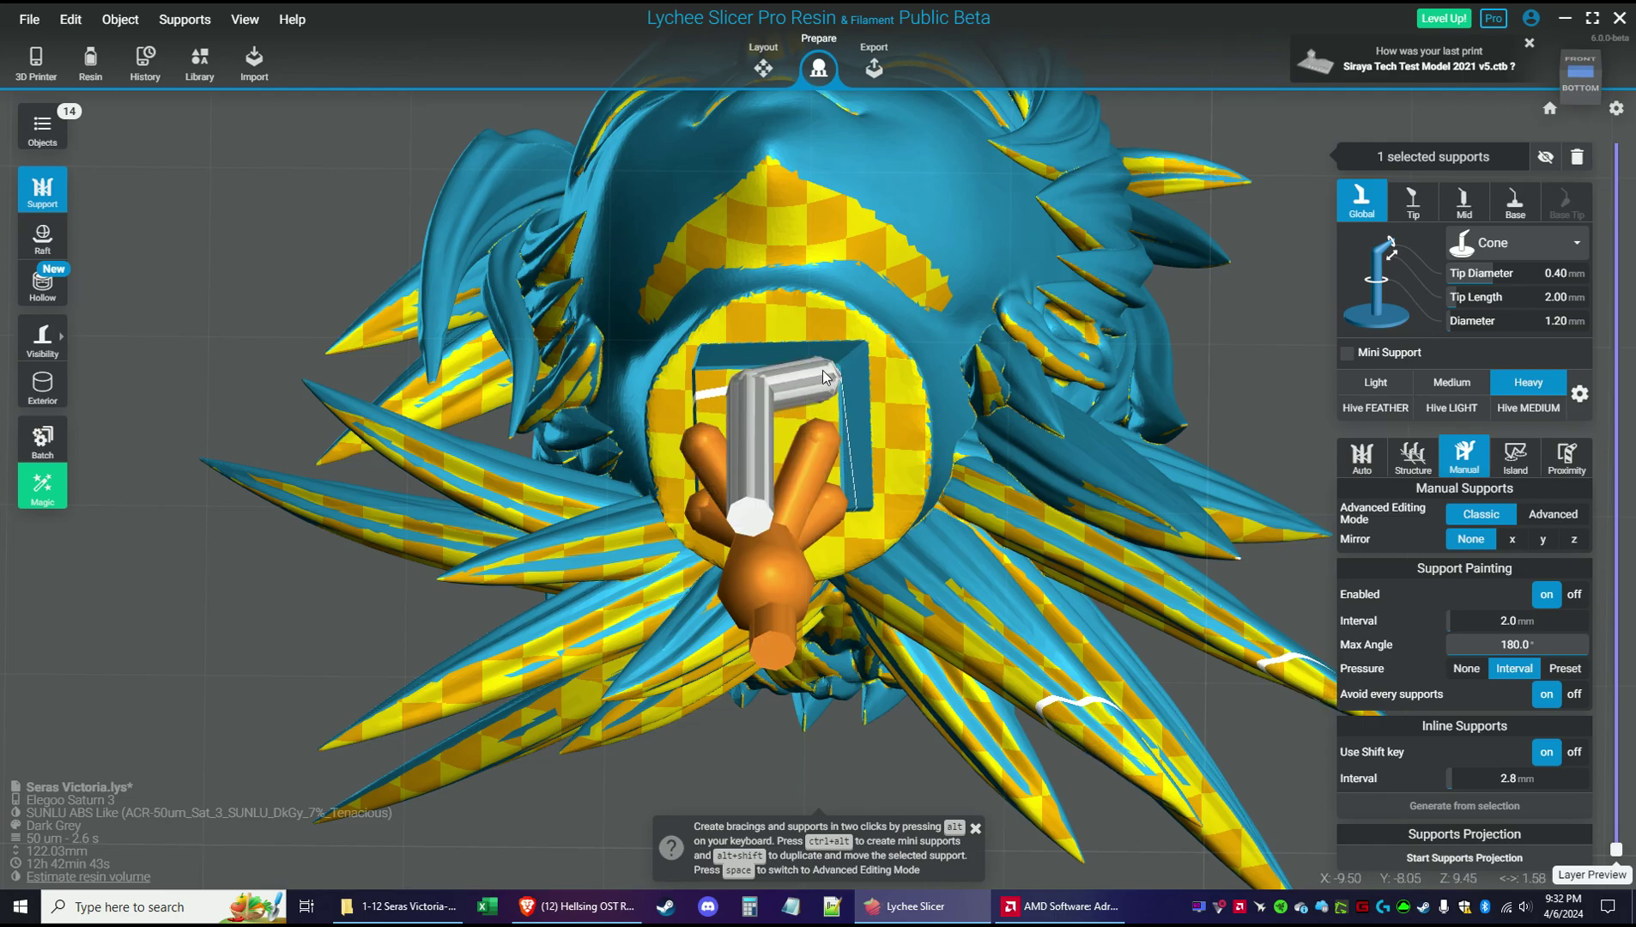
click(708, 376)
right_drag(805, 448, 989, 467)
drag(1622, 850, 1613, 777)
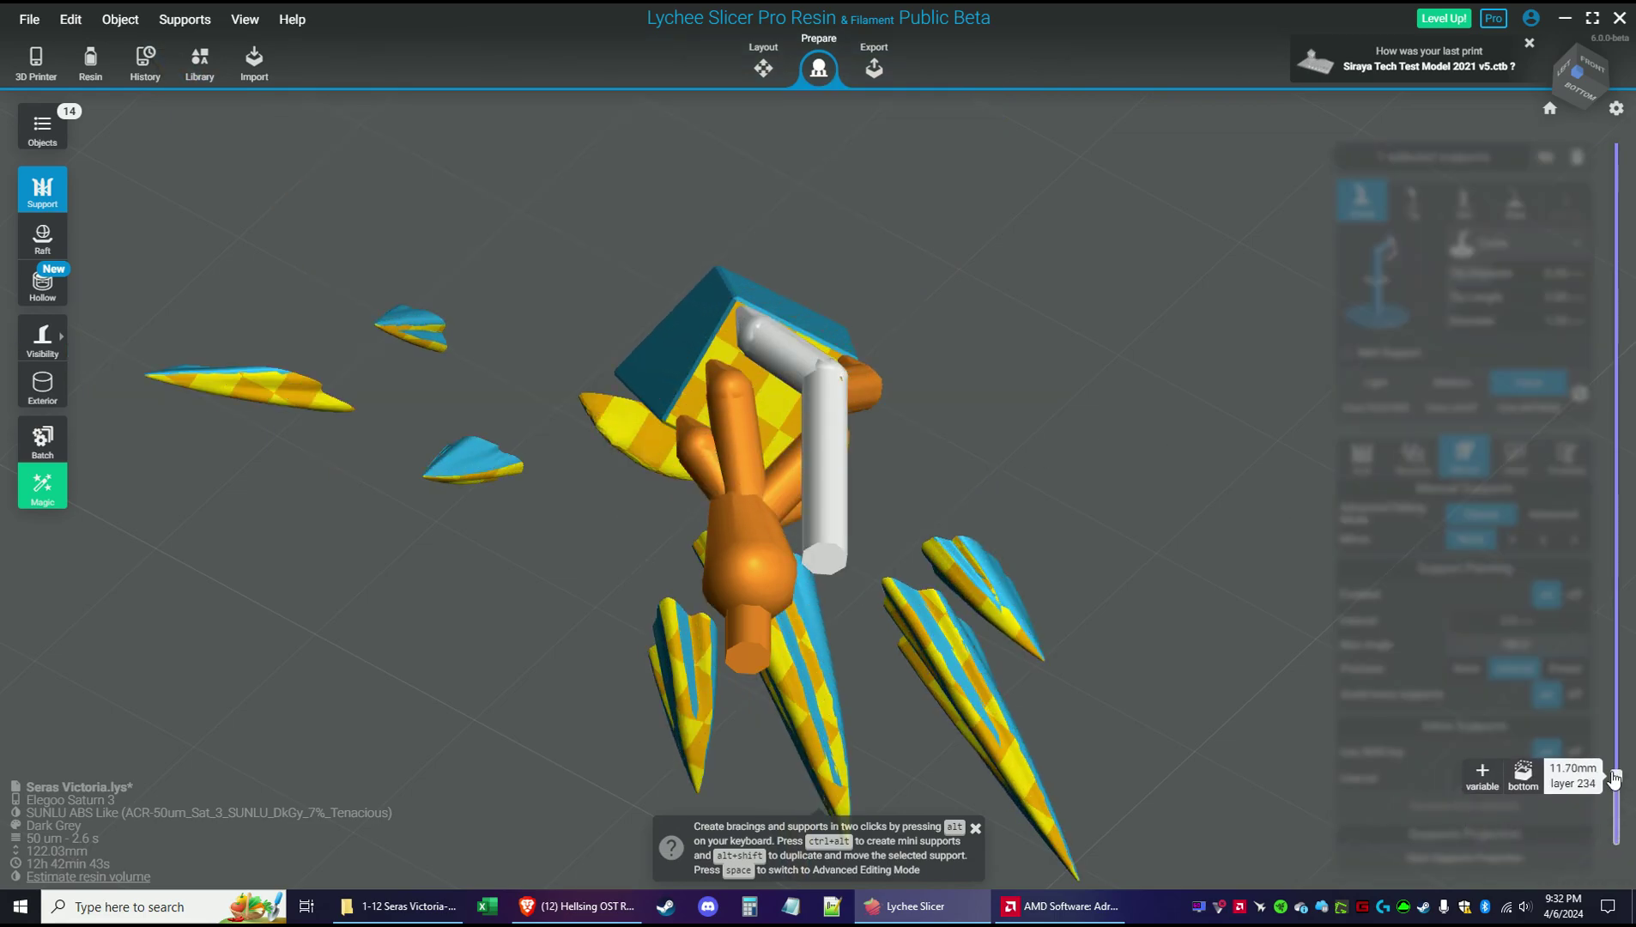
right_drag(1313, 579, 1087, 463)
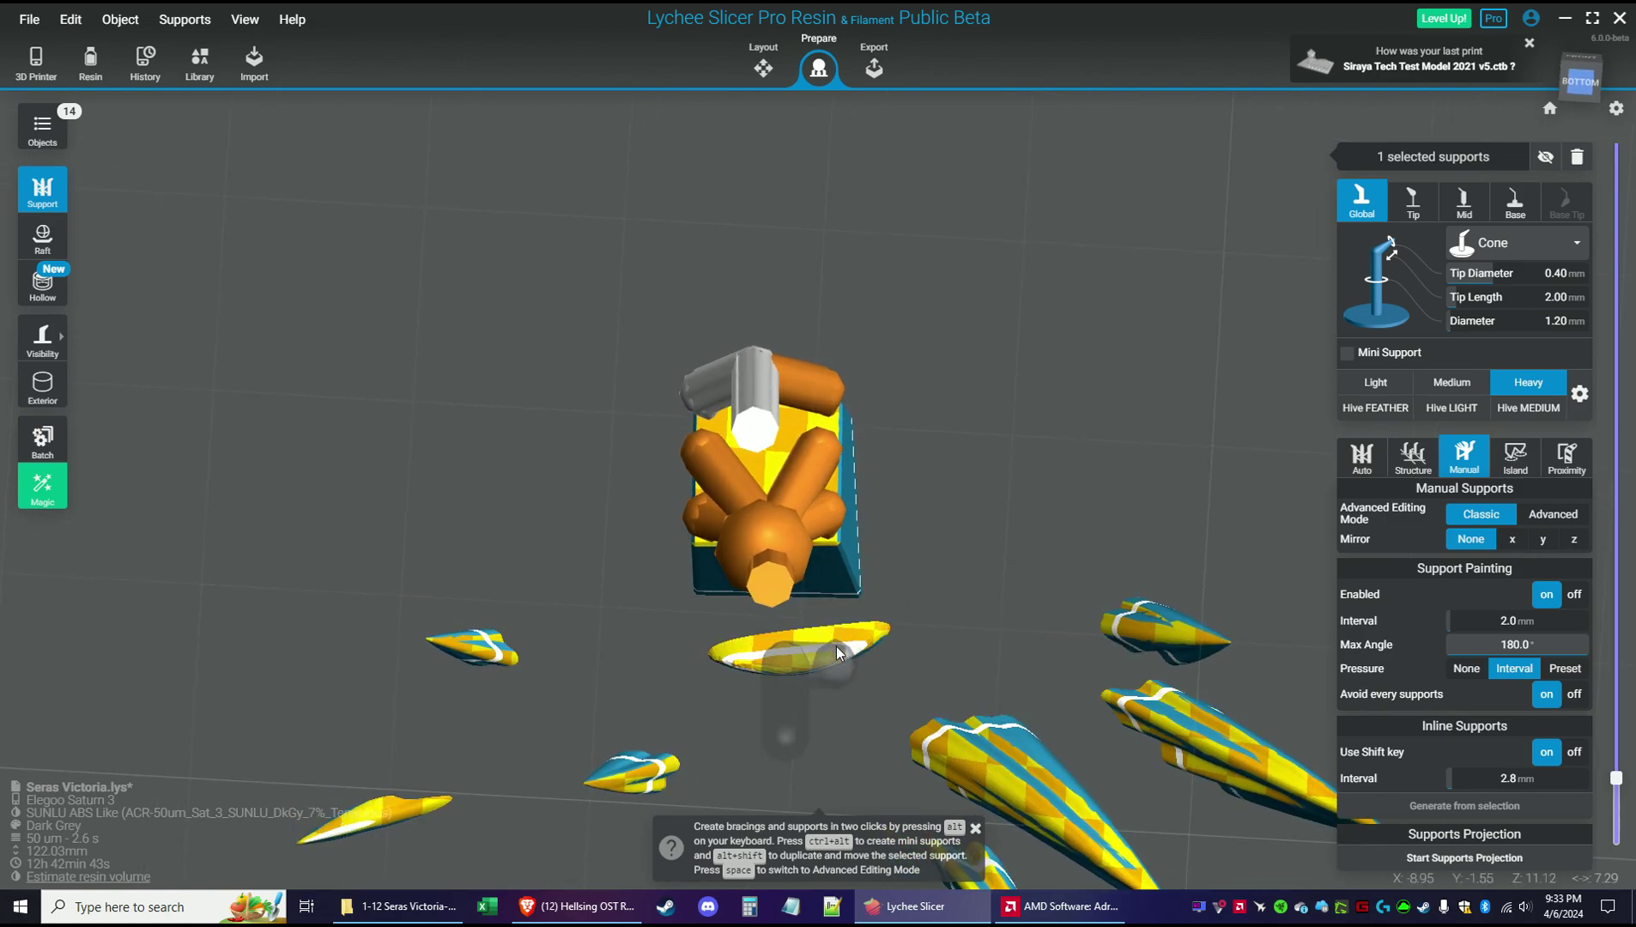
Switch to Medium and add supports under the floating yellow hair island
click(788, 666)
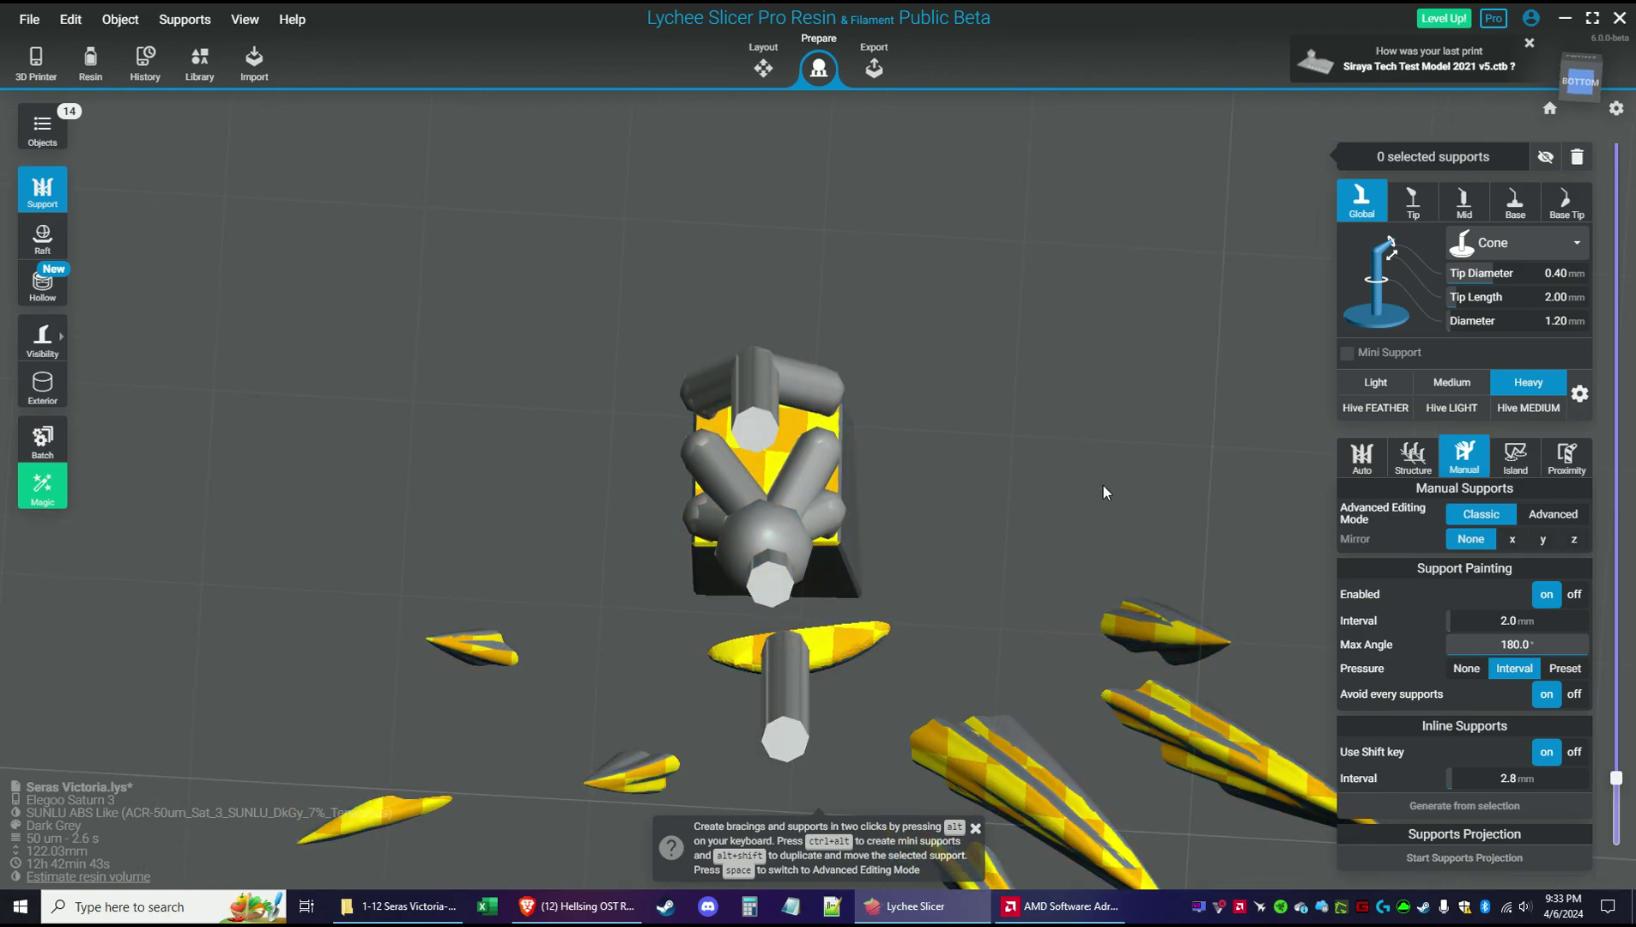
click(1450, 383)
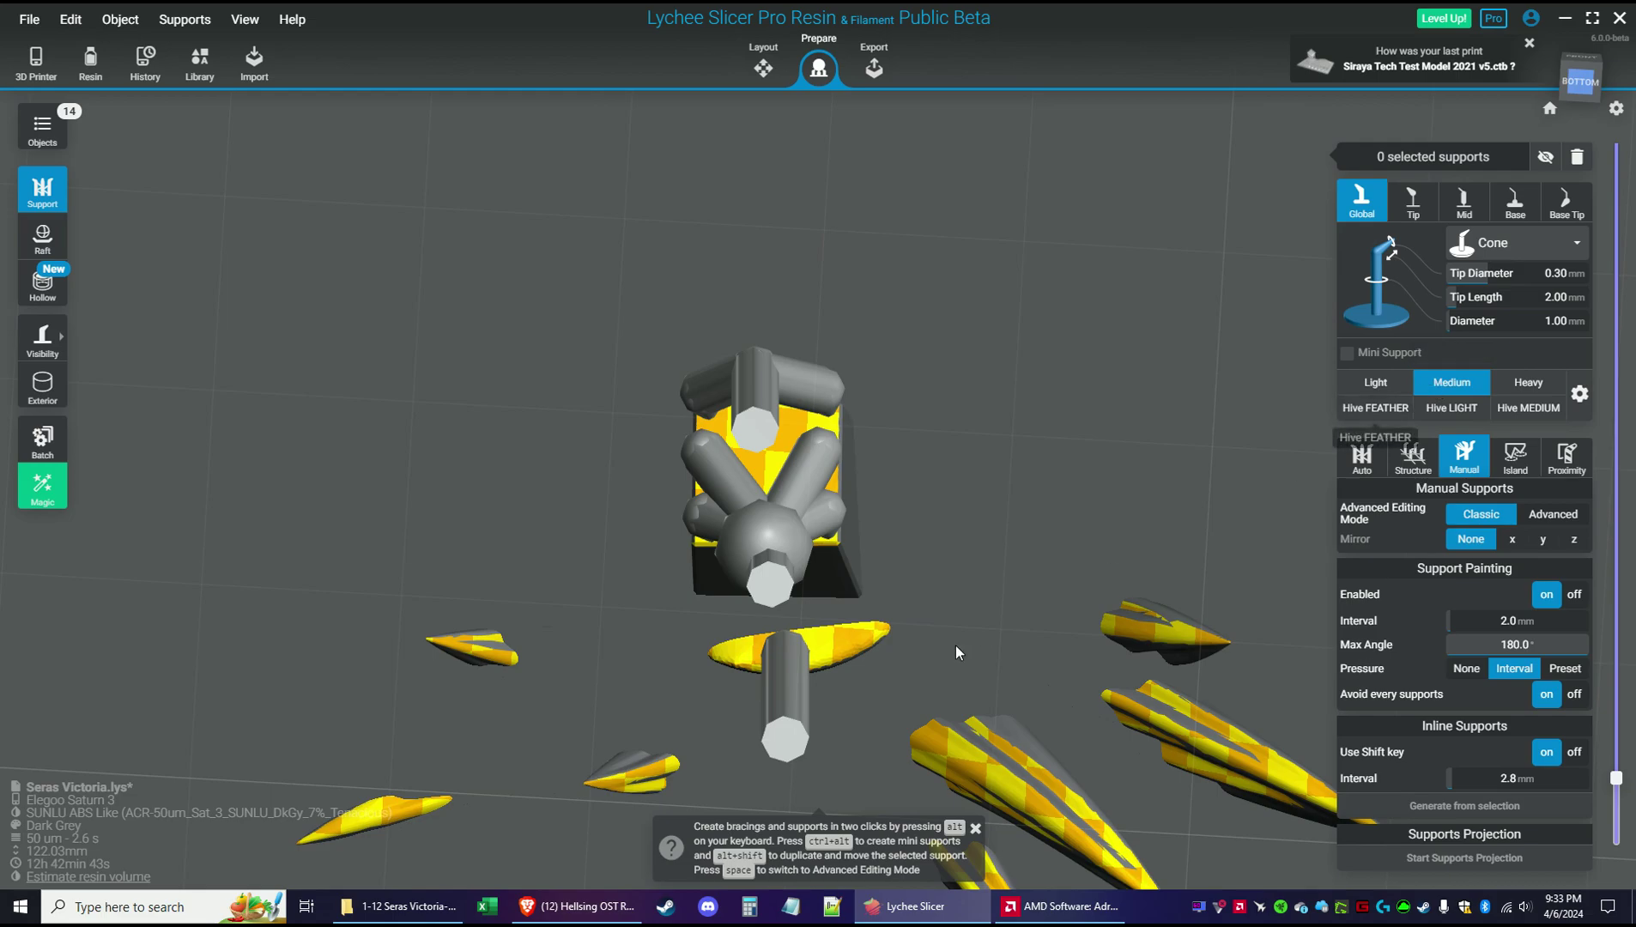
click(837, 651)
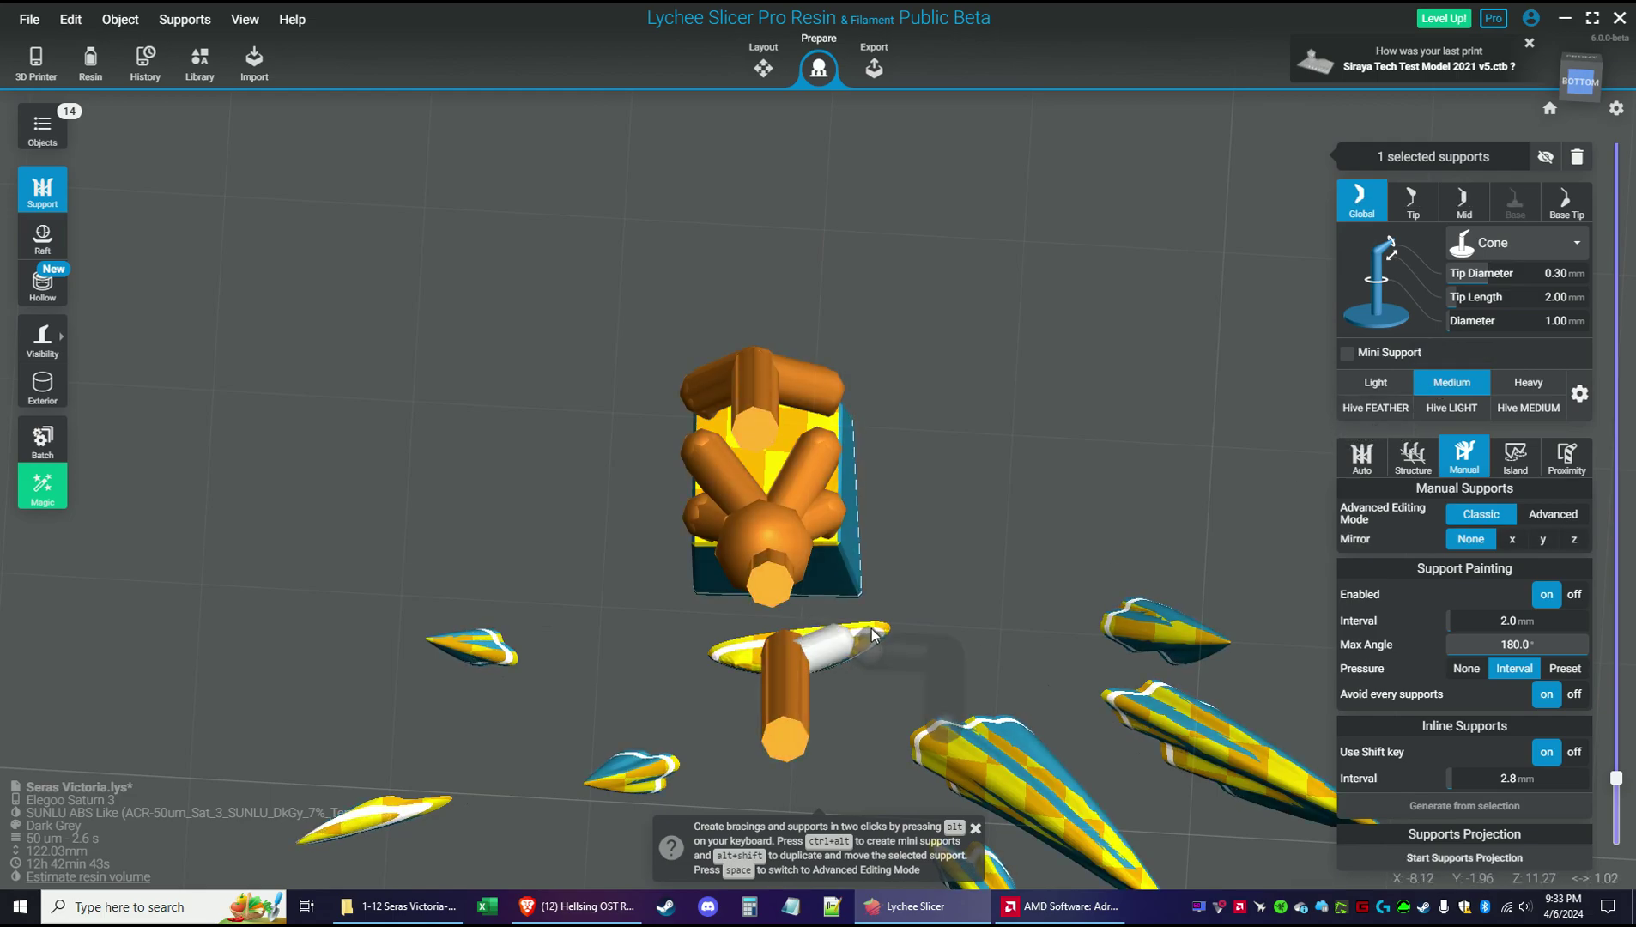
click(868, 637)
right_drag(1014, 577, 1045, 576)
drag(1046, 575, 1162, 584)
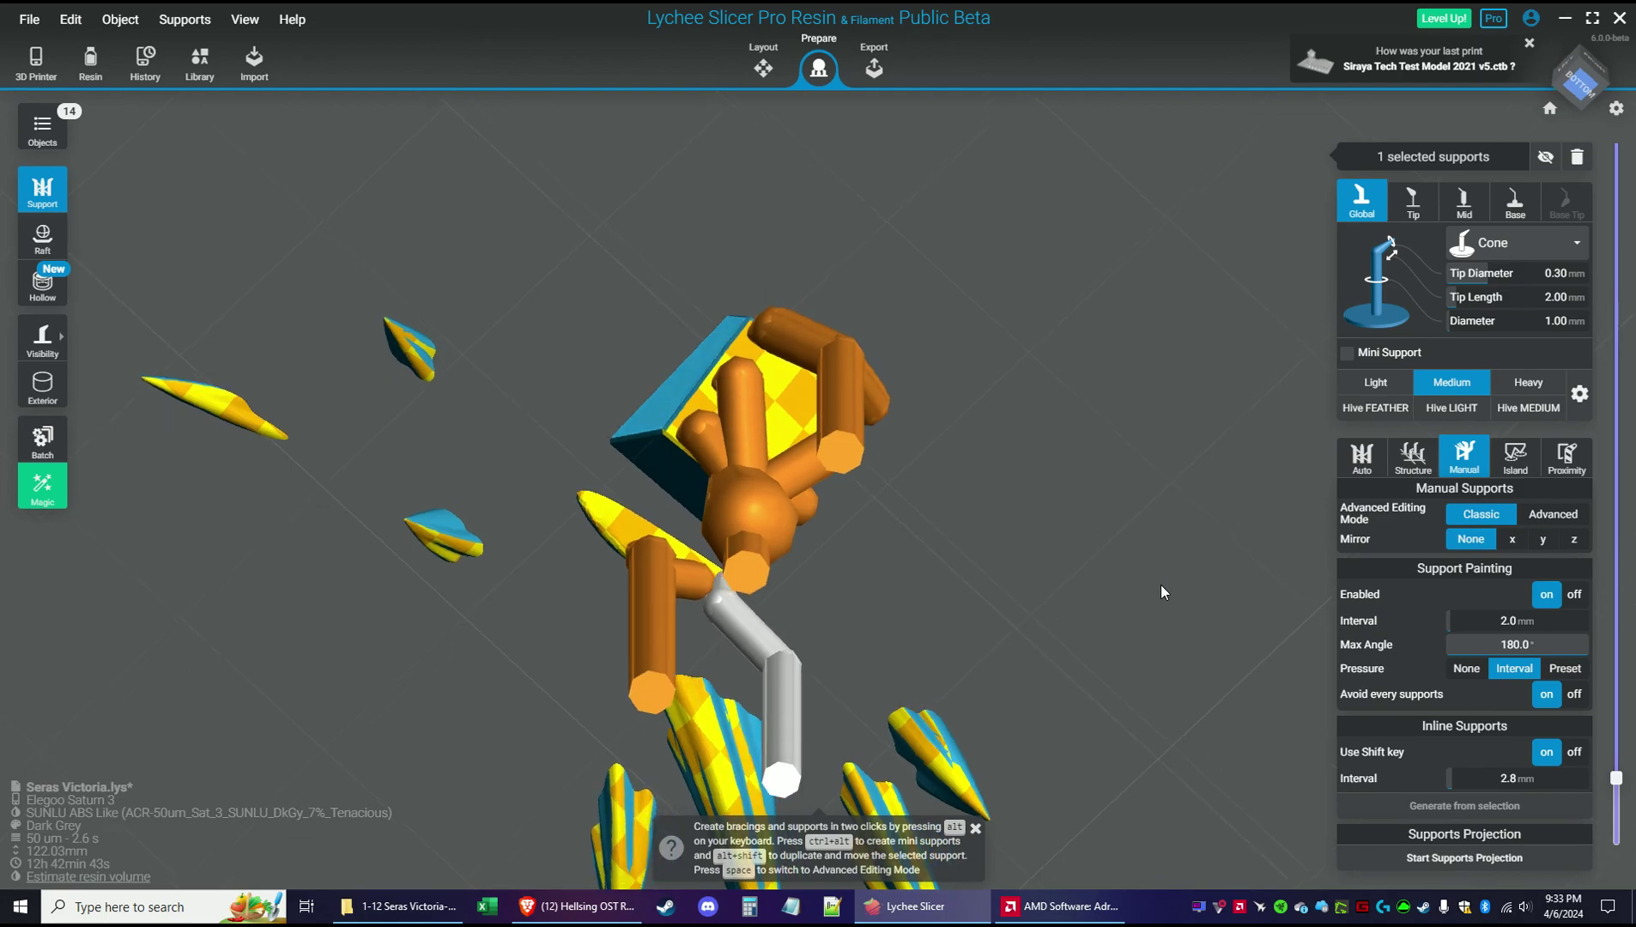
click(611, 526)
click(584, 493)
drag(987, 569, 1072, 652)
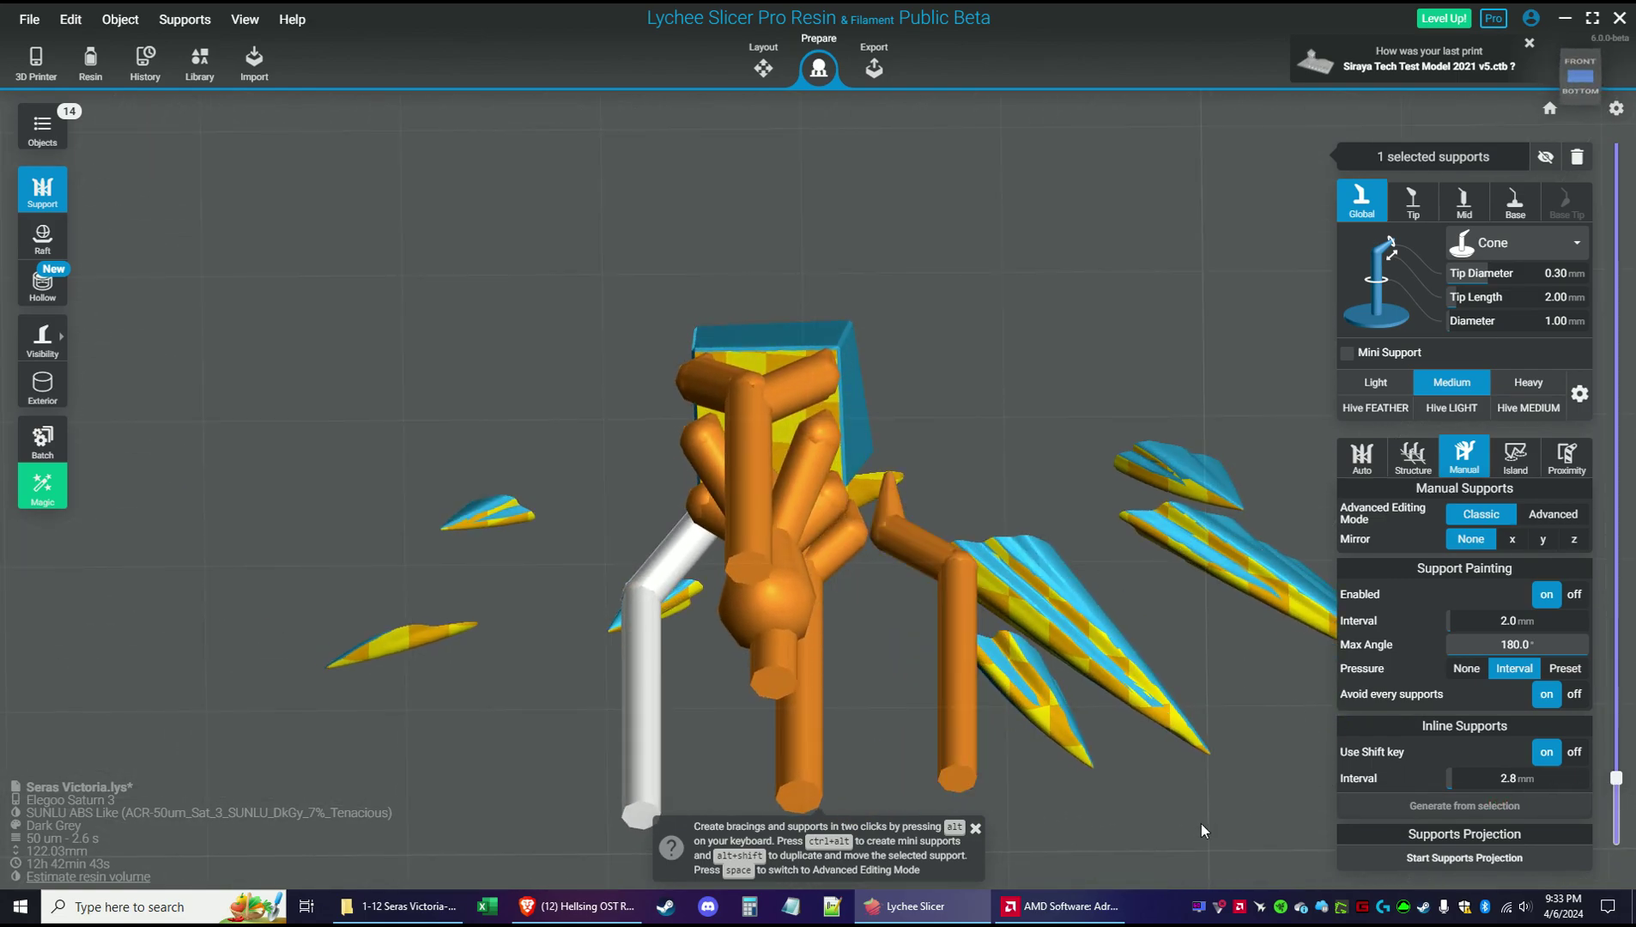
Add medium supports under further yellow hair overhangs and the long hair tips
click(371, 653)
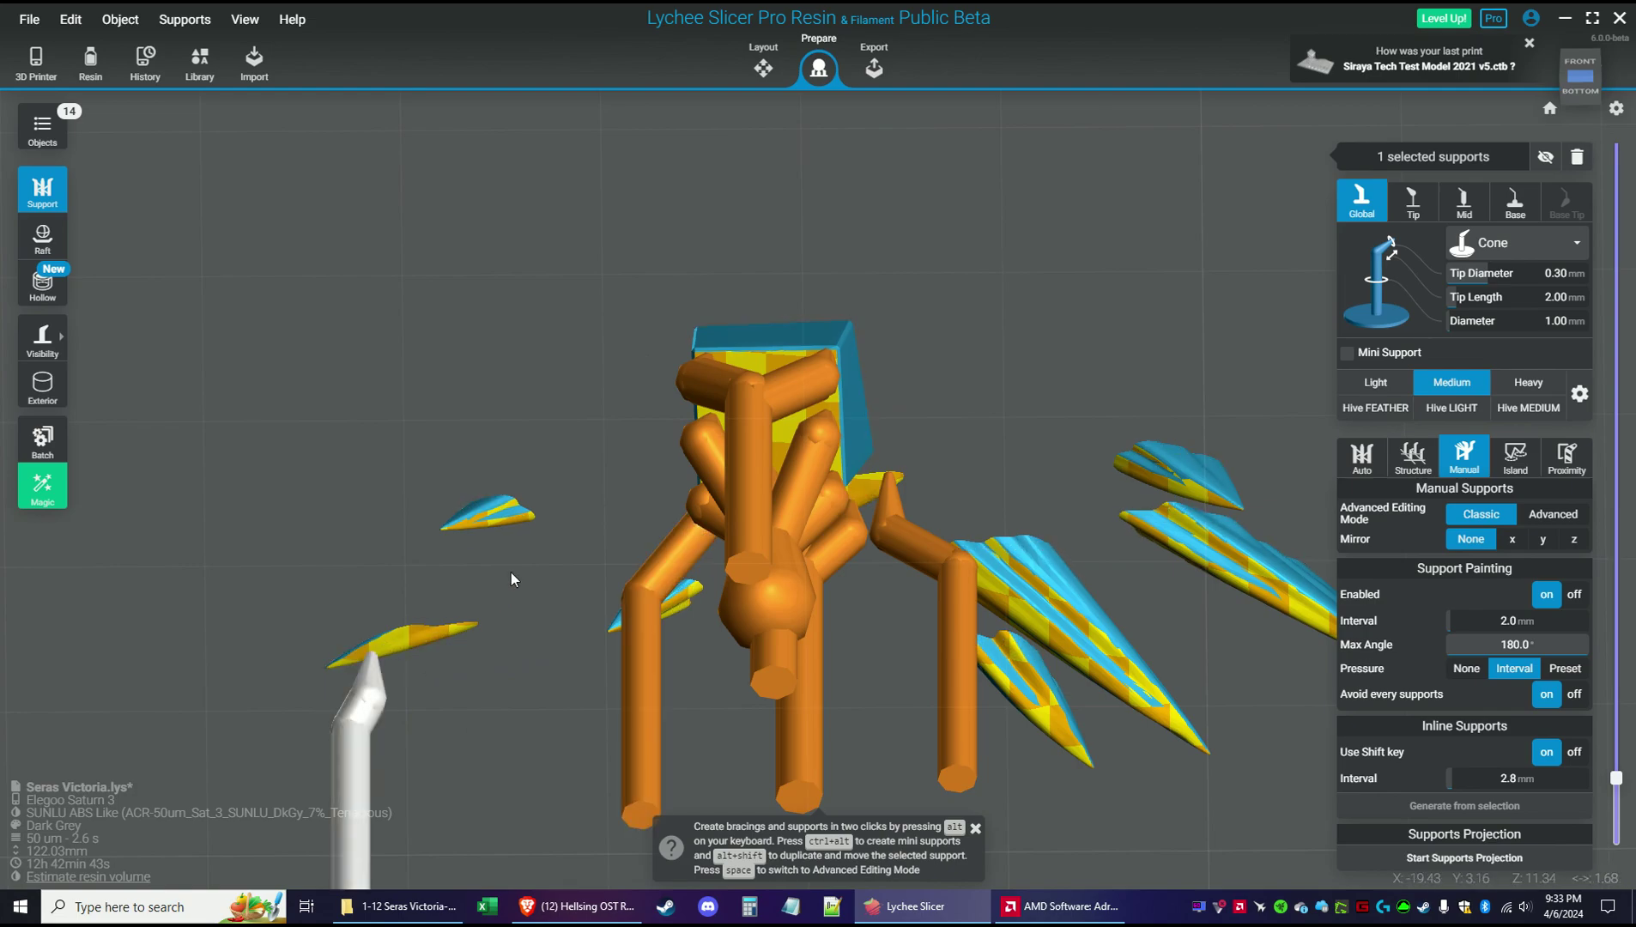
click(469, 525)
drag(816, 603, 995, 772)
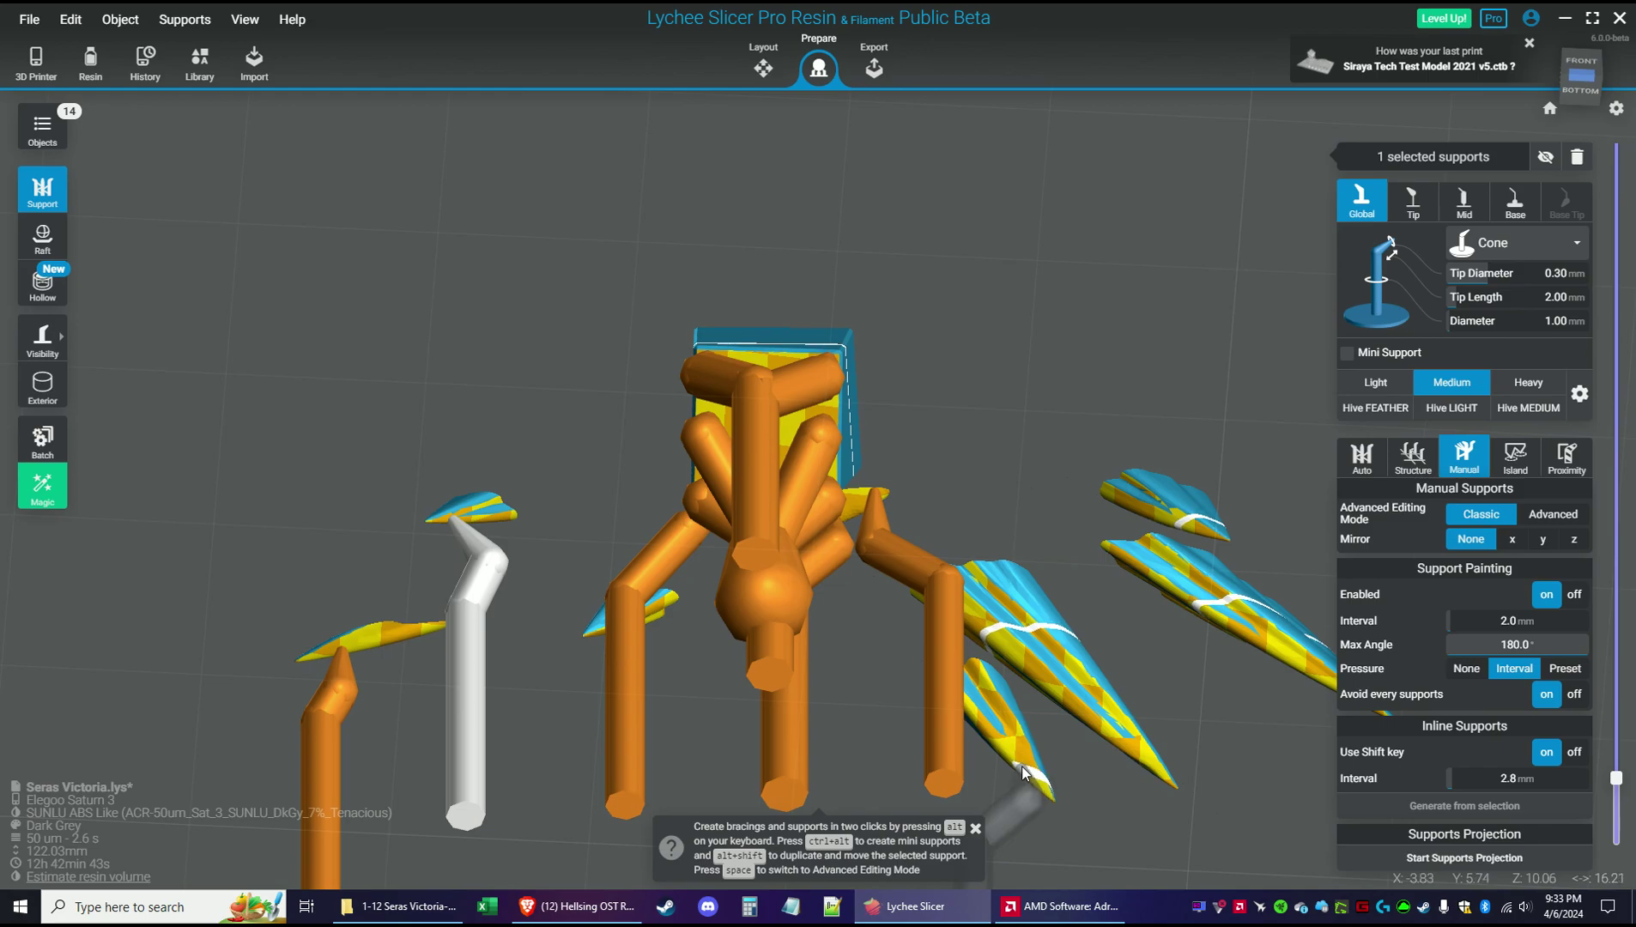
click(1022, 766)
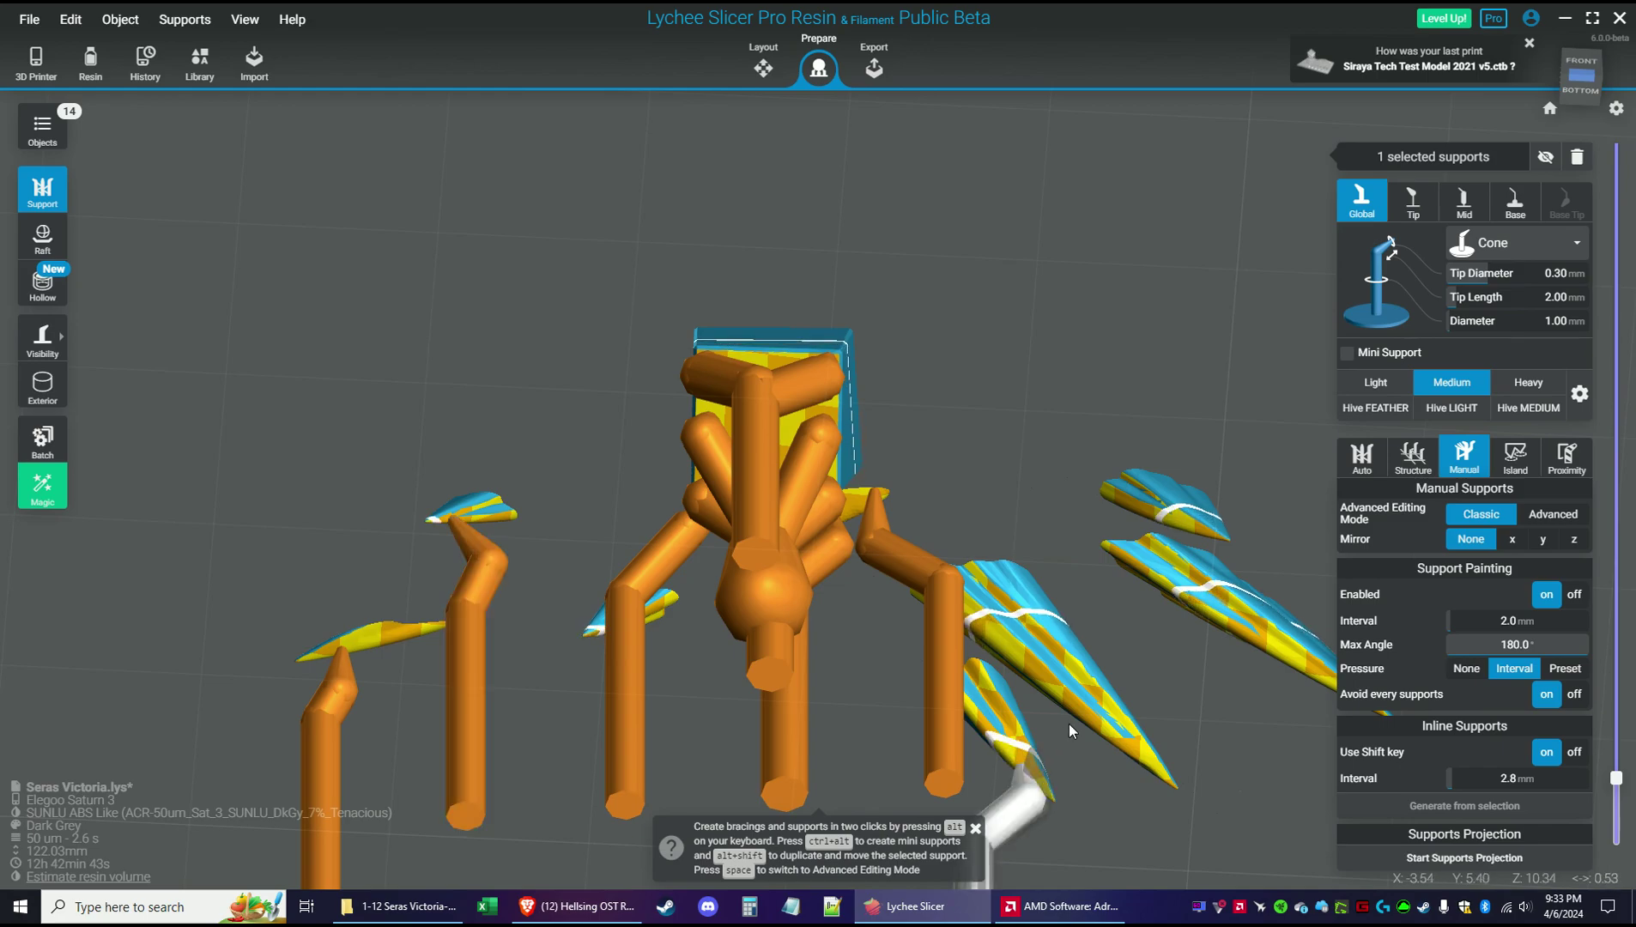
click(1127, 745)
right_drag(1134, 687, 977, 631)
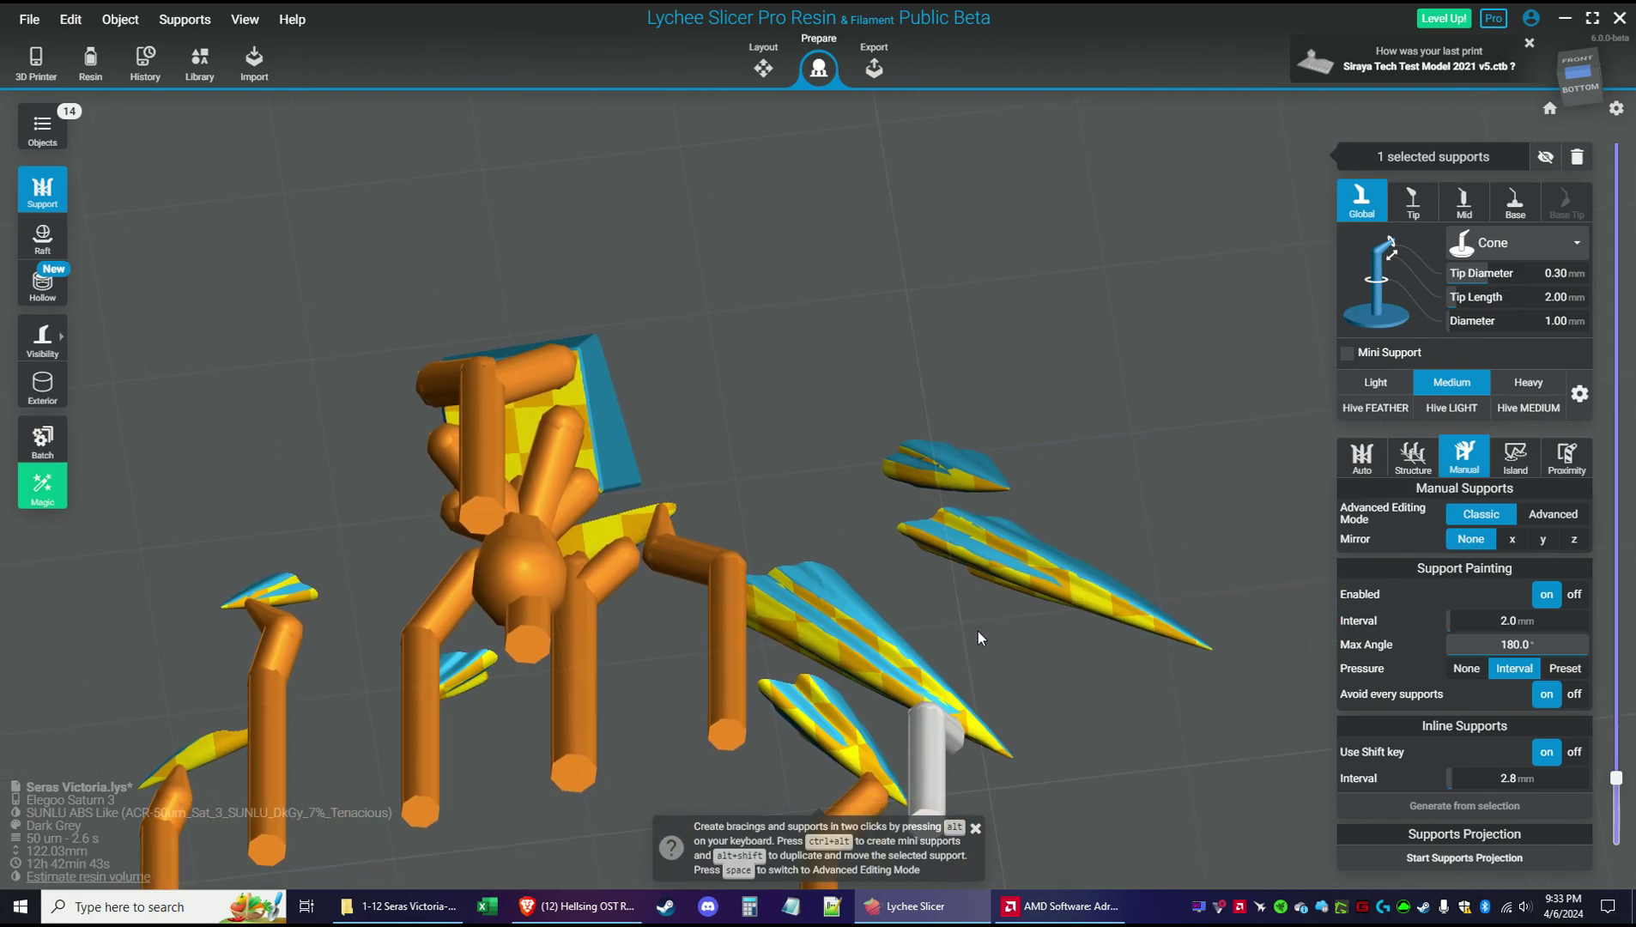
click(1153, 626)
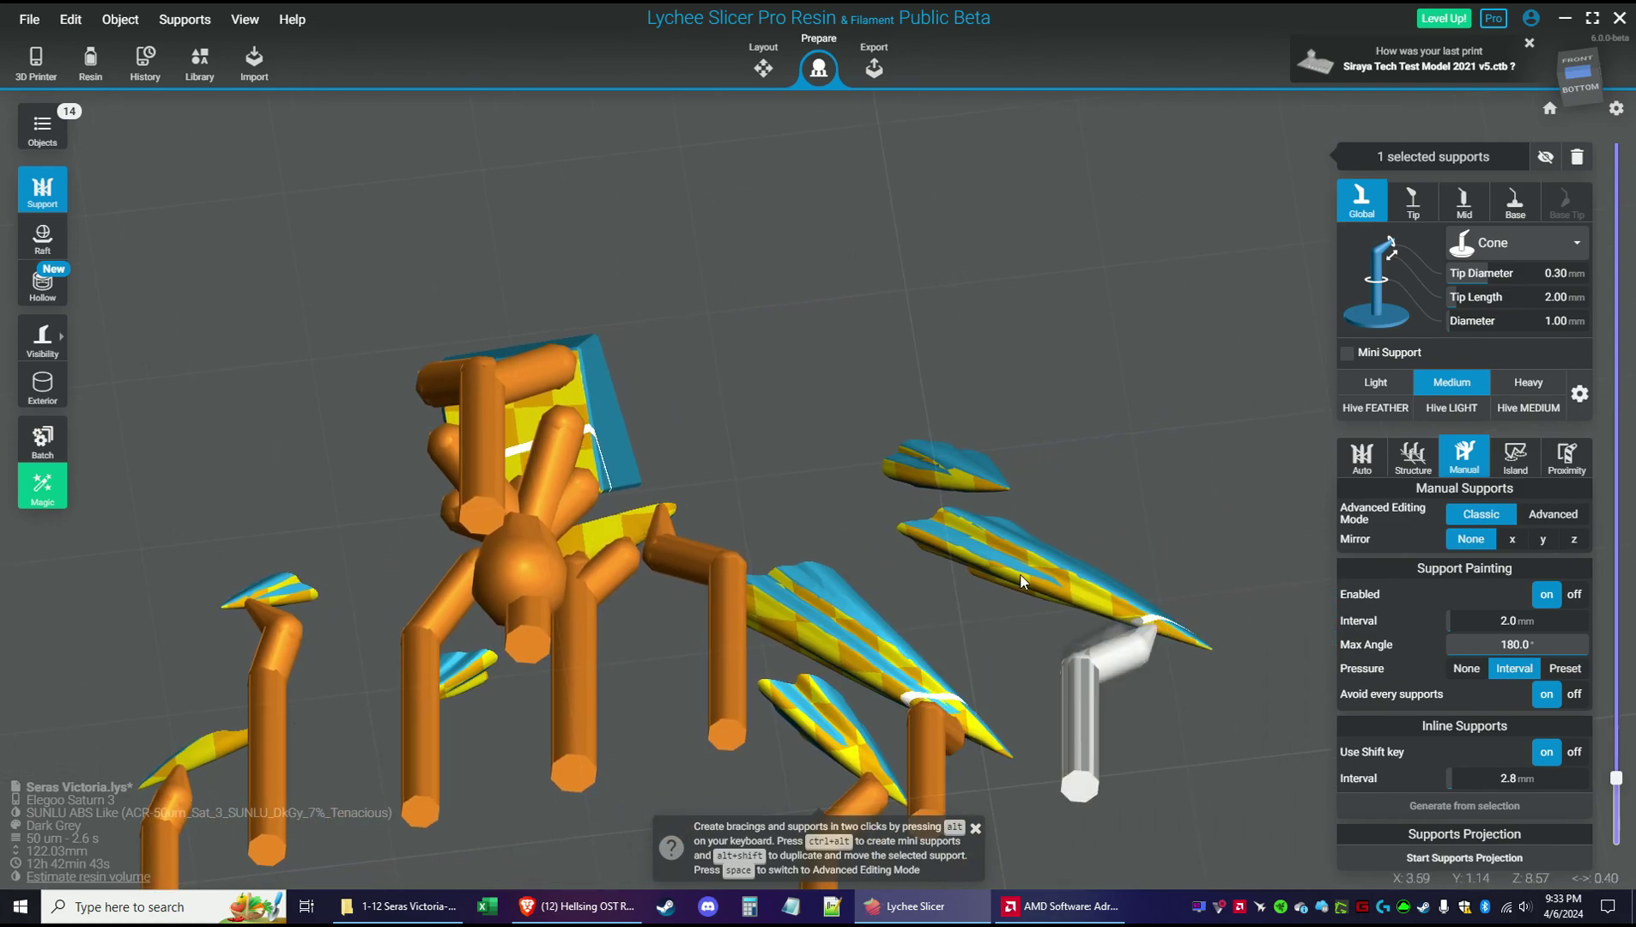
Support the last hair fin and small wing, then set new supports to Light
click(976, 485)
right_drag(774, 665, 472, 549)
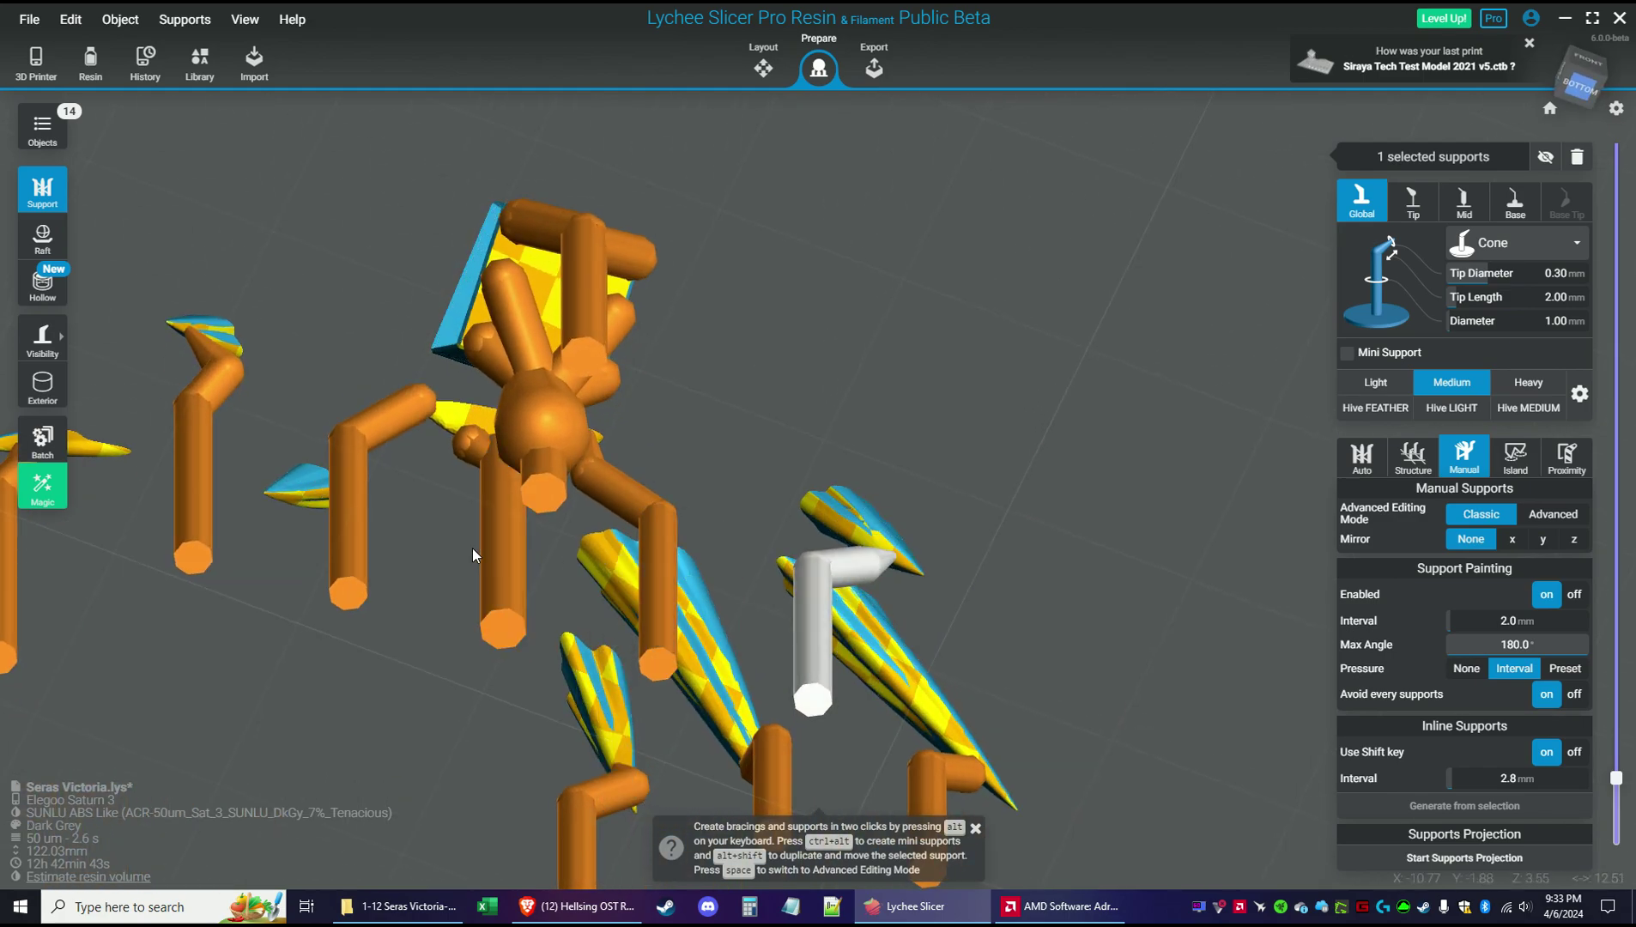
drag(316, 577, 876, 413)
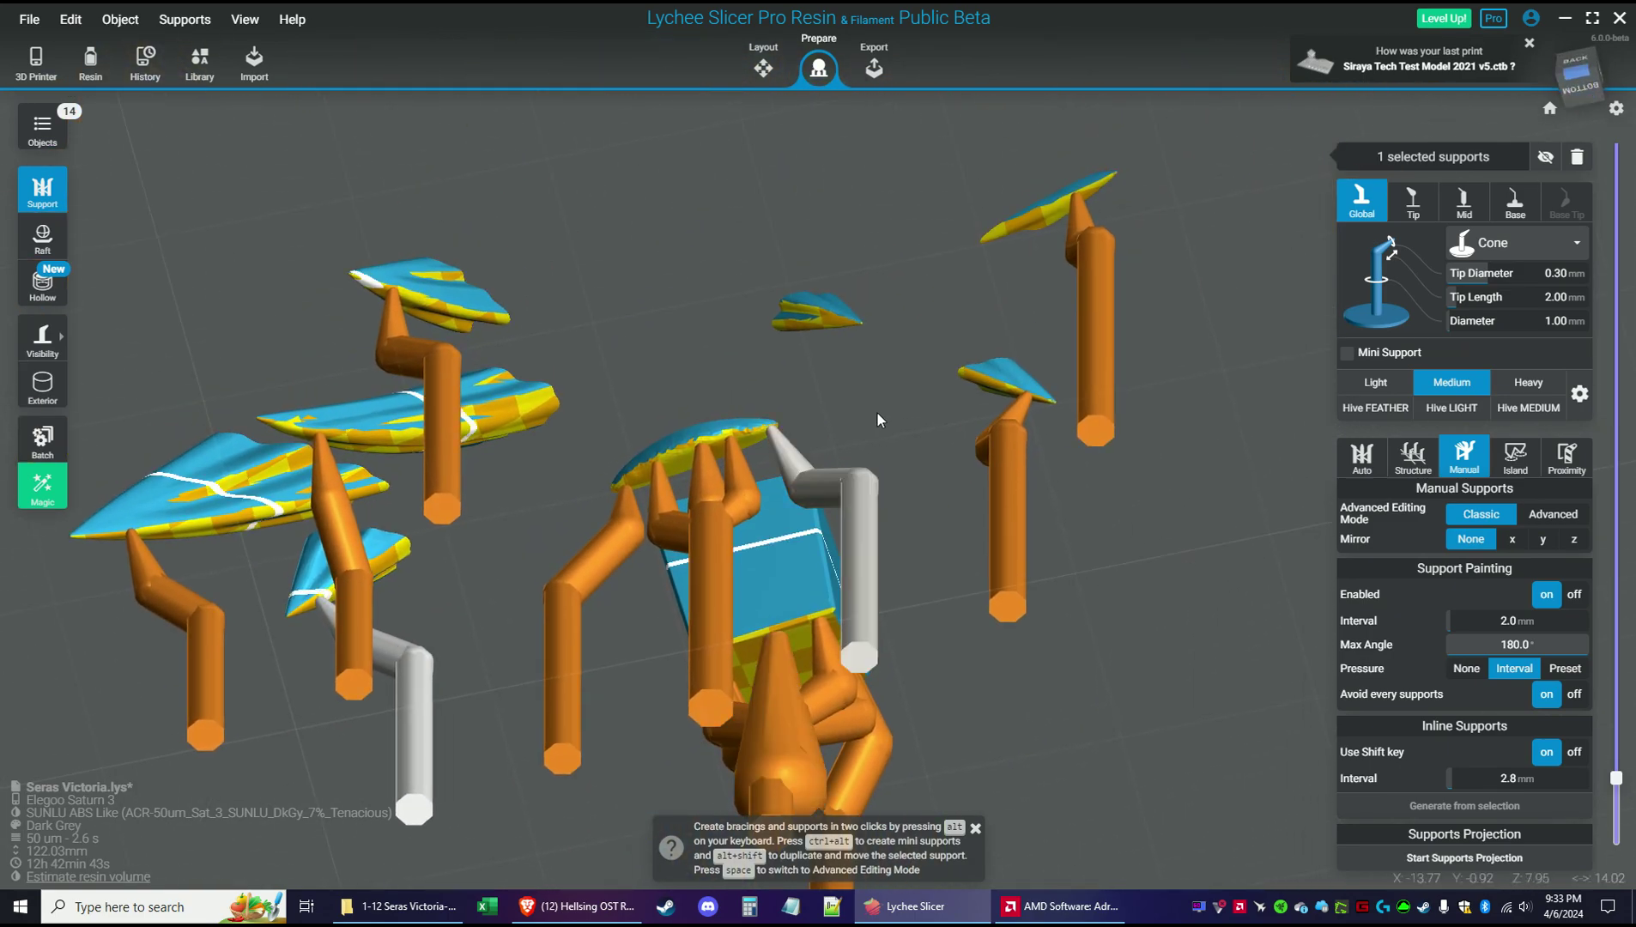
click(827, 320)
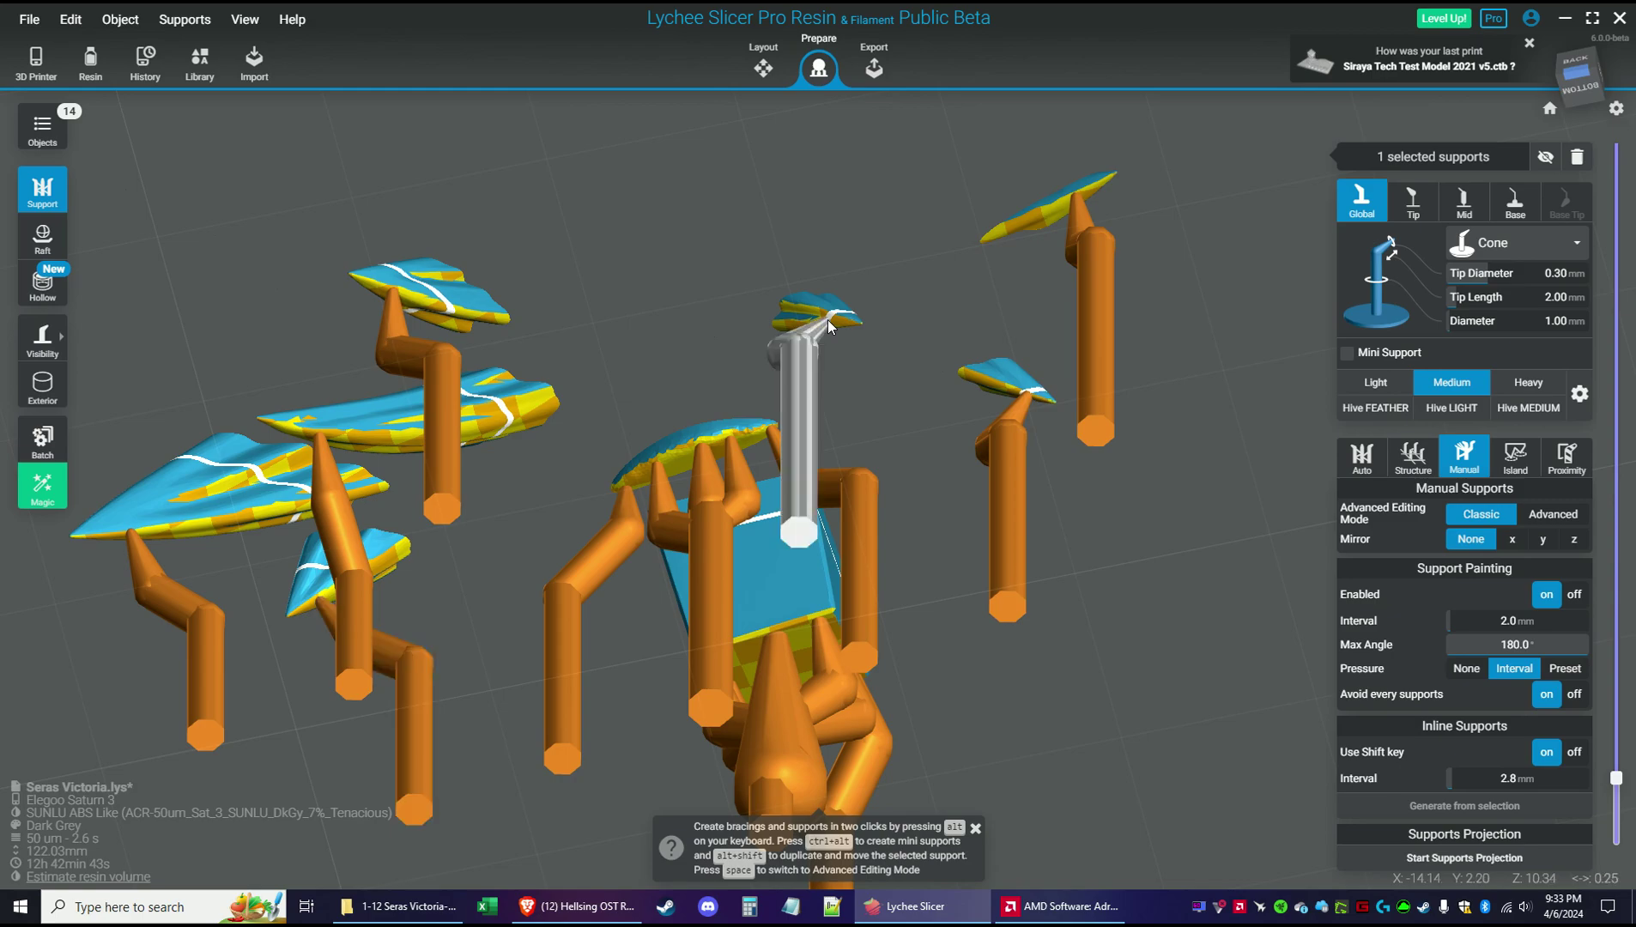
drag(603, 450, 502, 549)
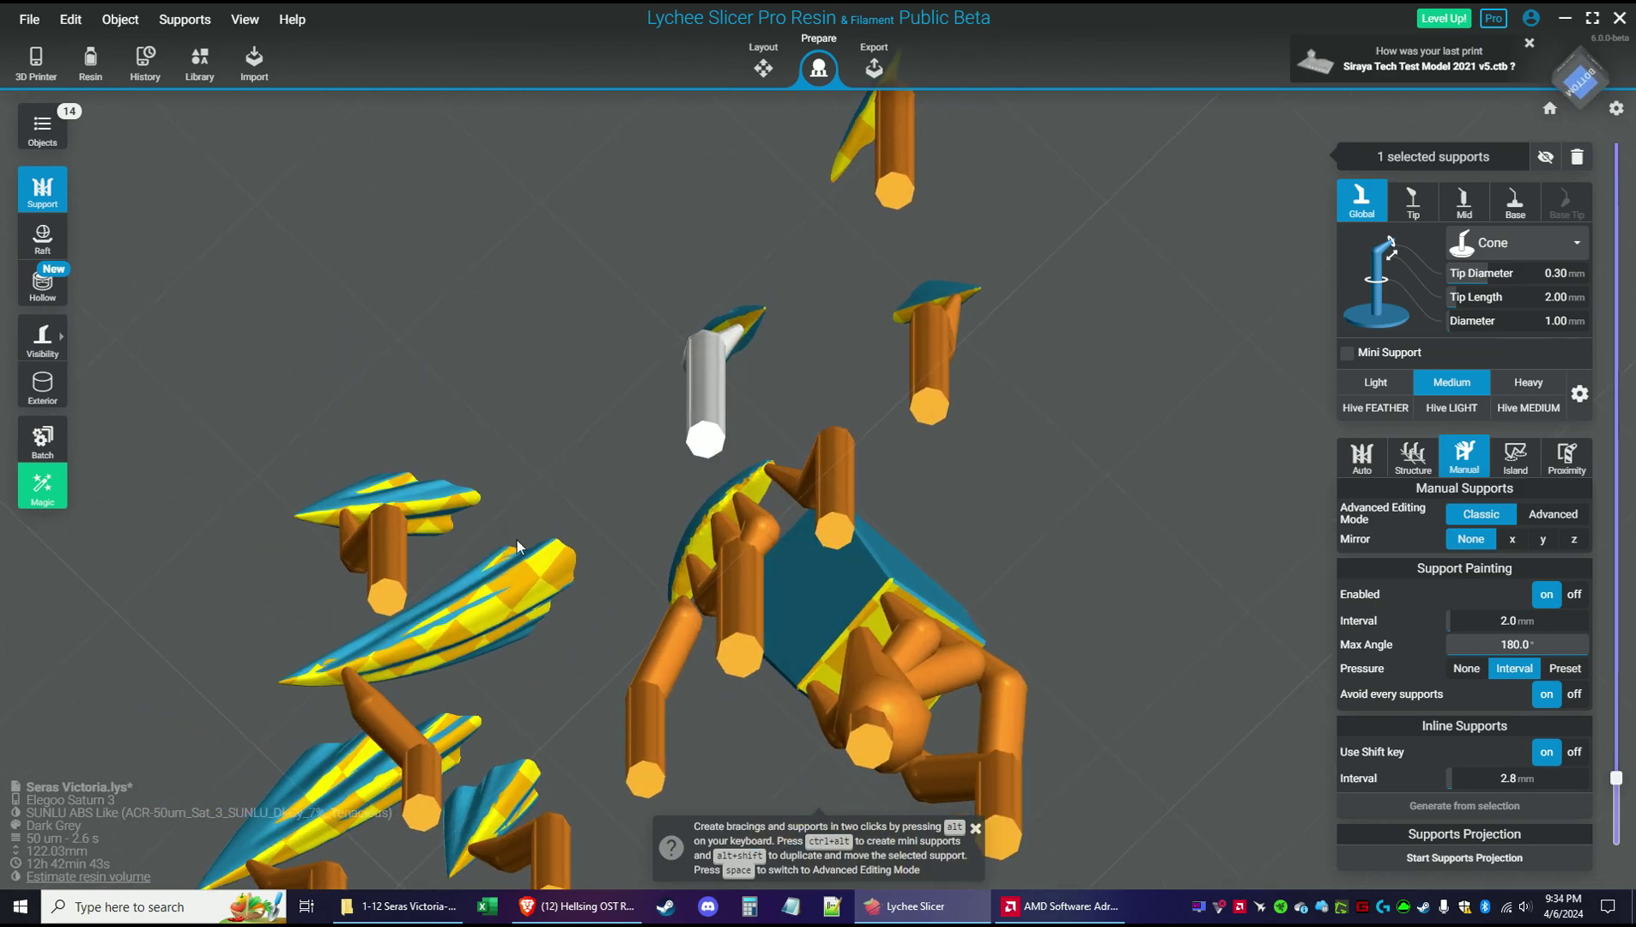
click(632, 526)
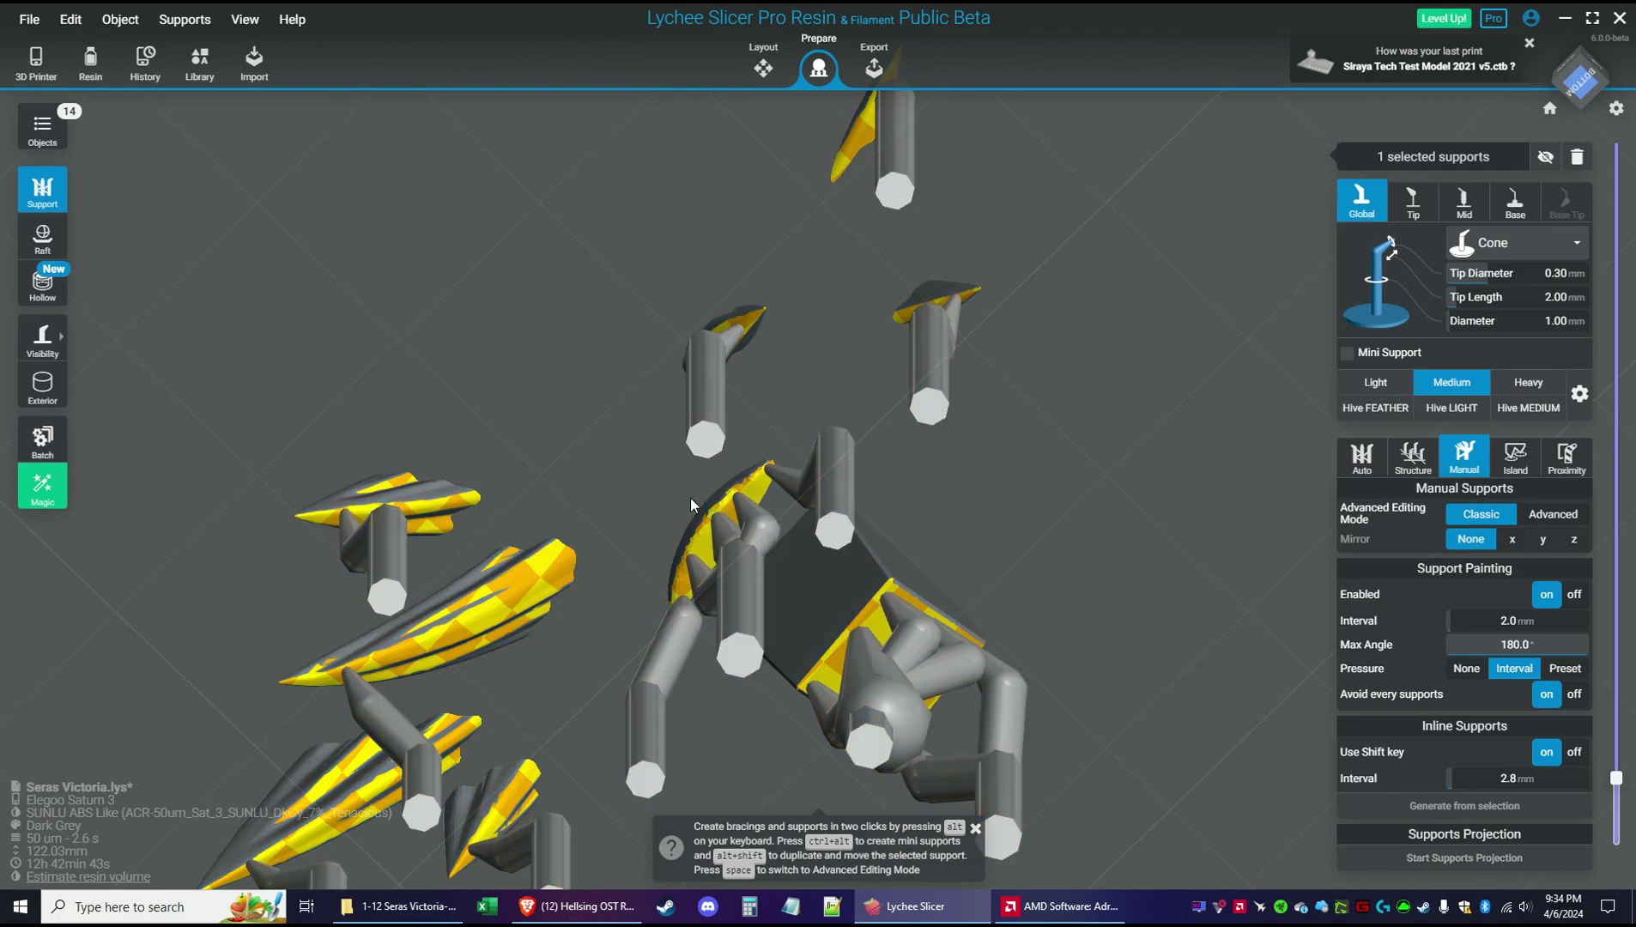
click(1375, 382)
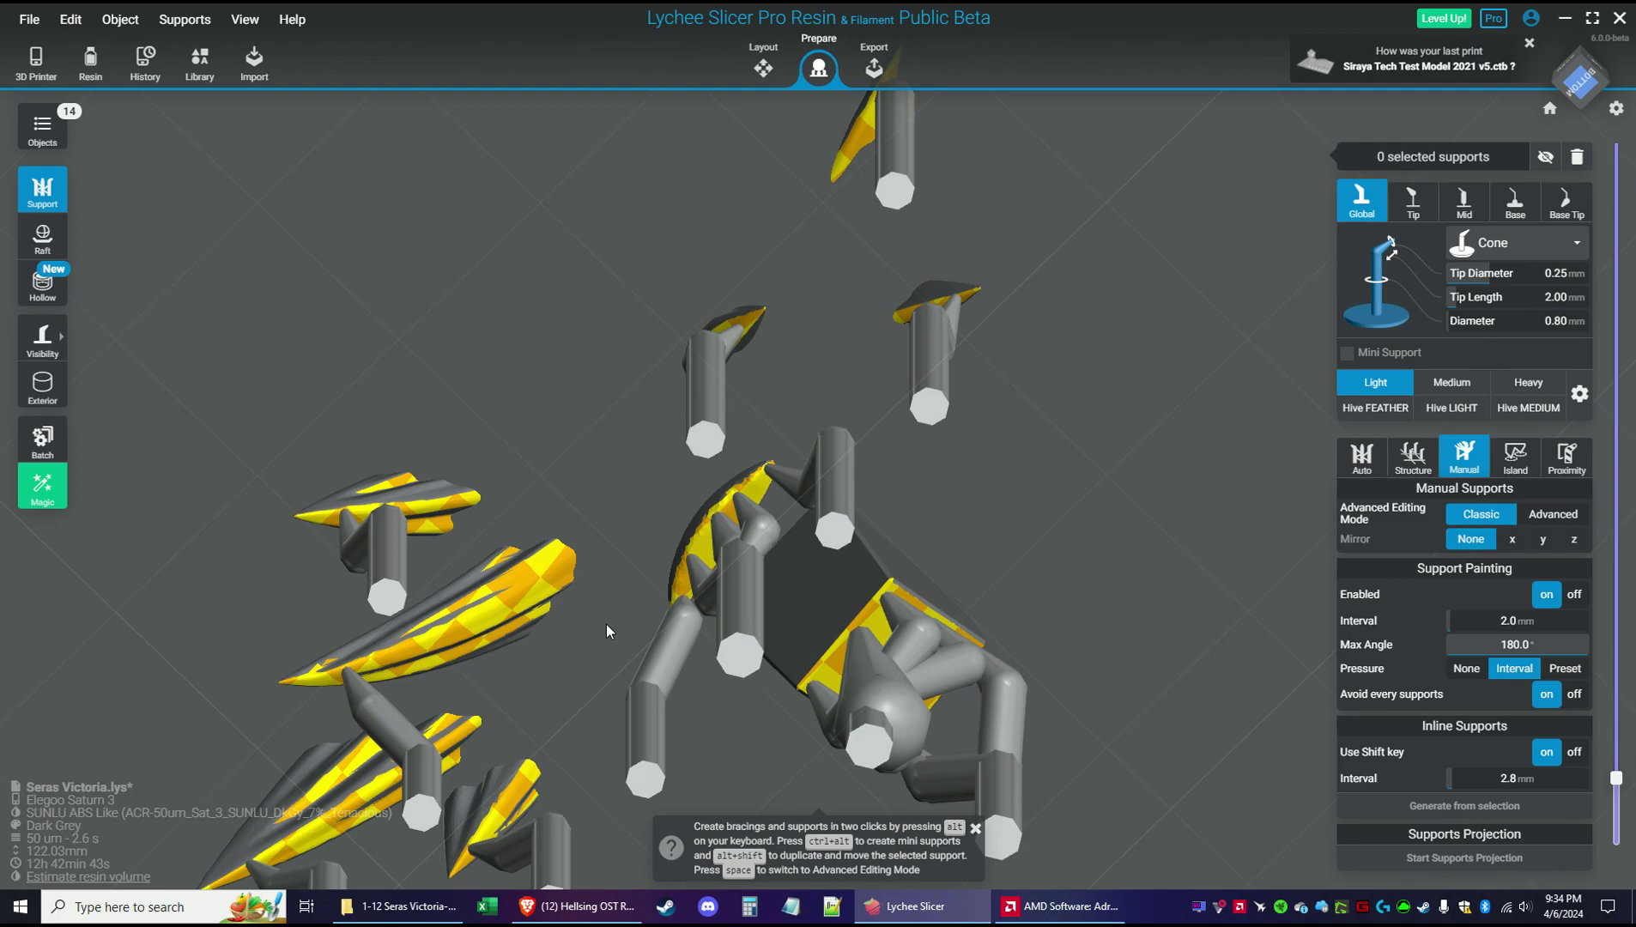
Select Hive FEATHER and add feather supports at four hair fin tips
drag(606, 624, 1042, 455)
right_drag(1042, 455, 1049, 454)
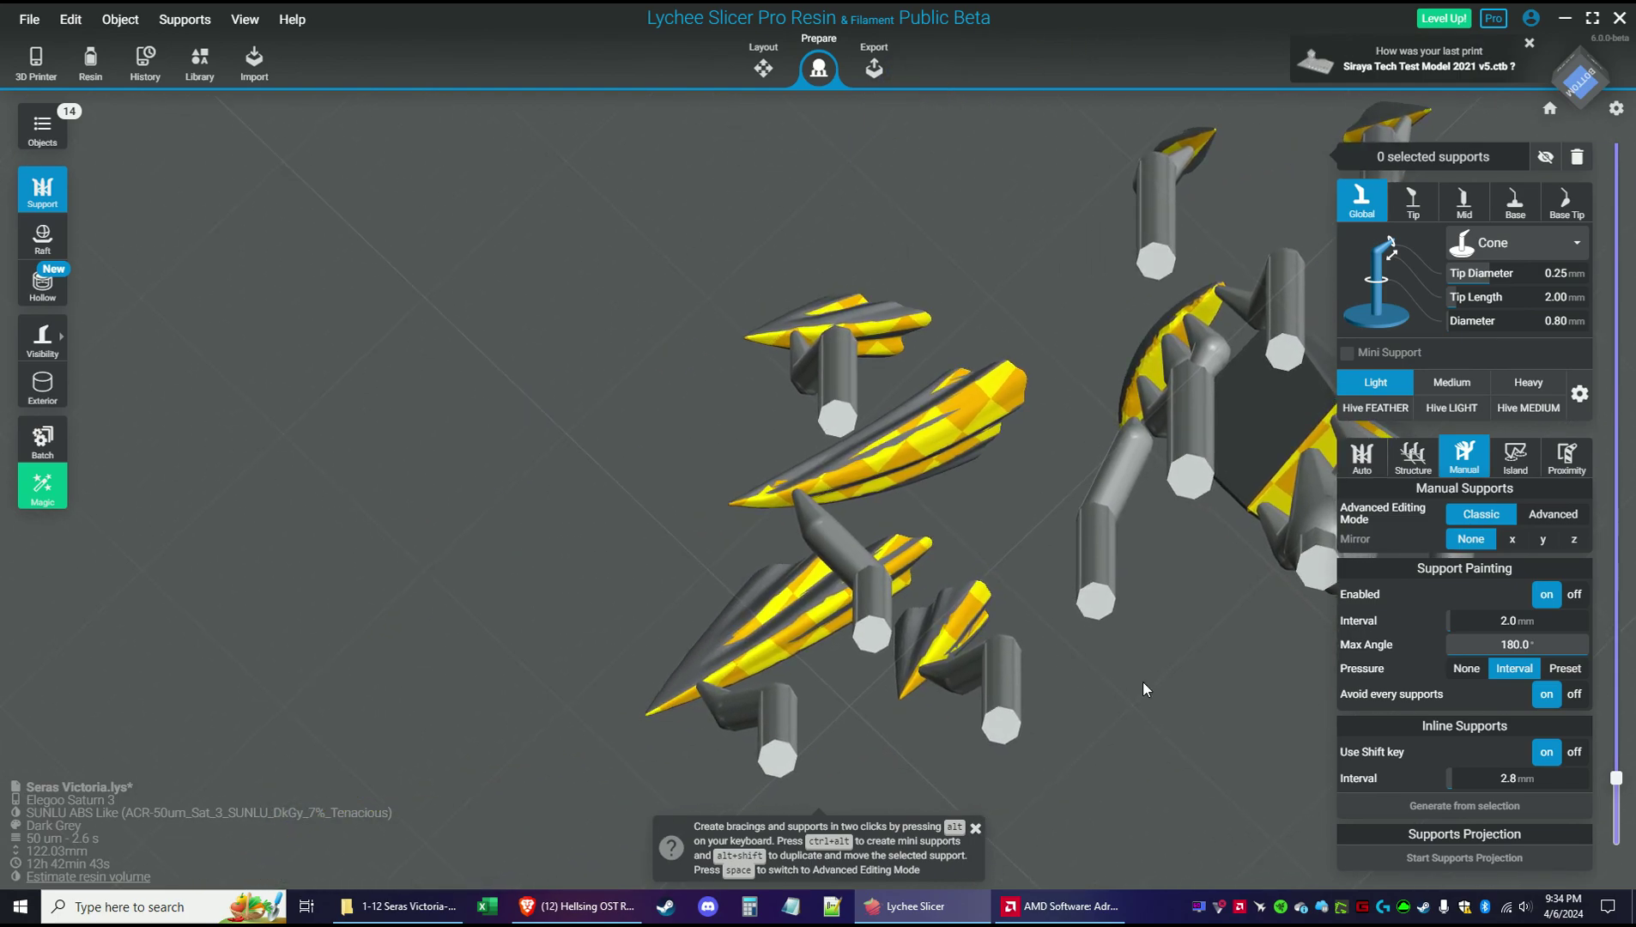
click(1374, 409)
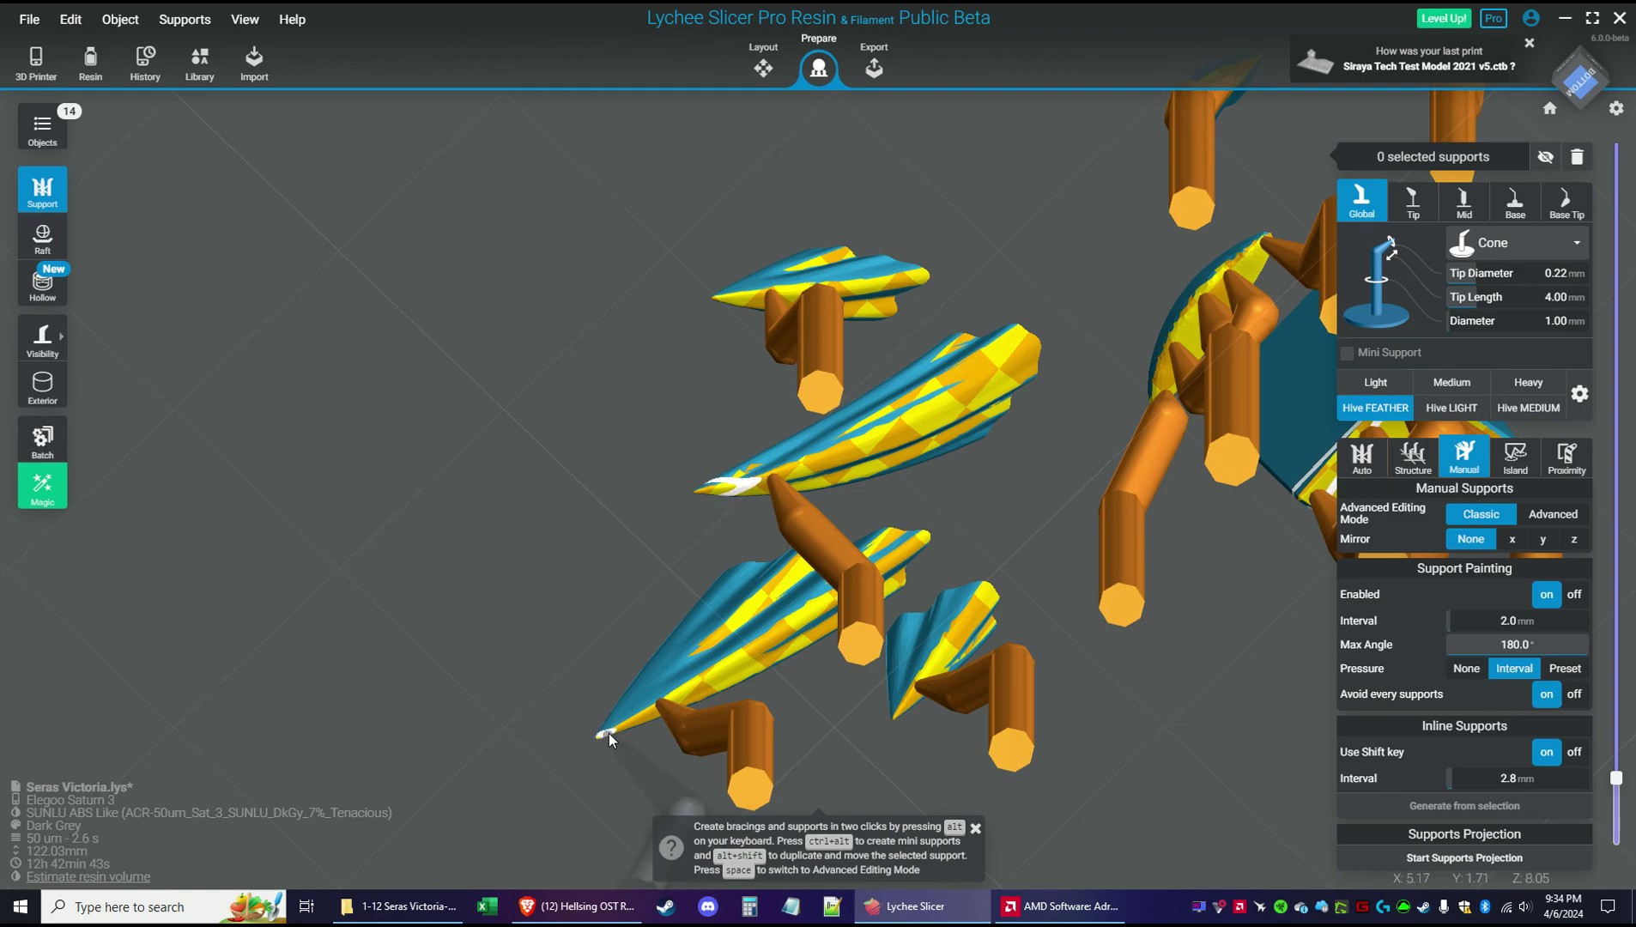
click(609, 733)
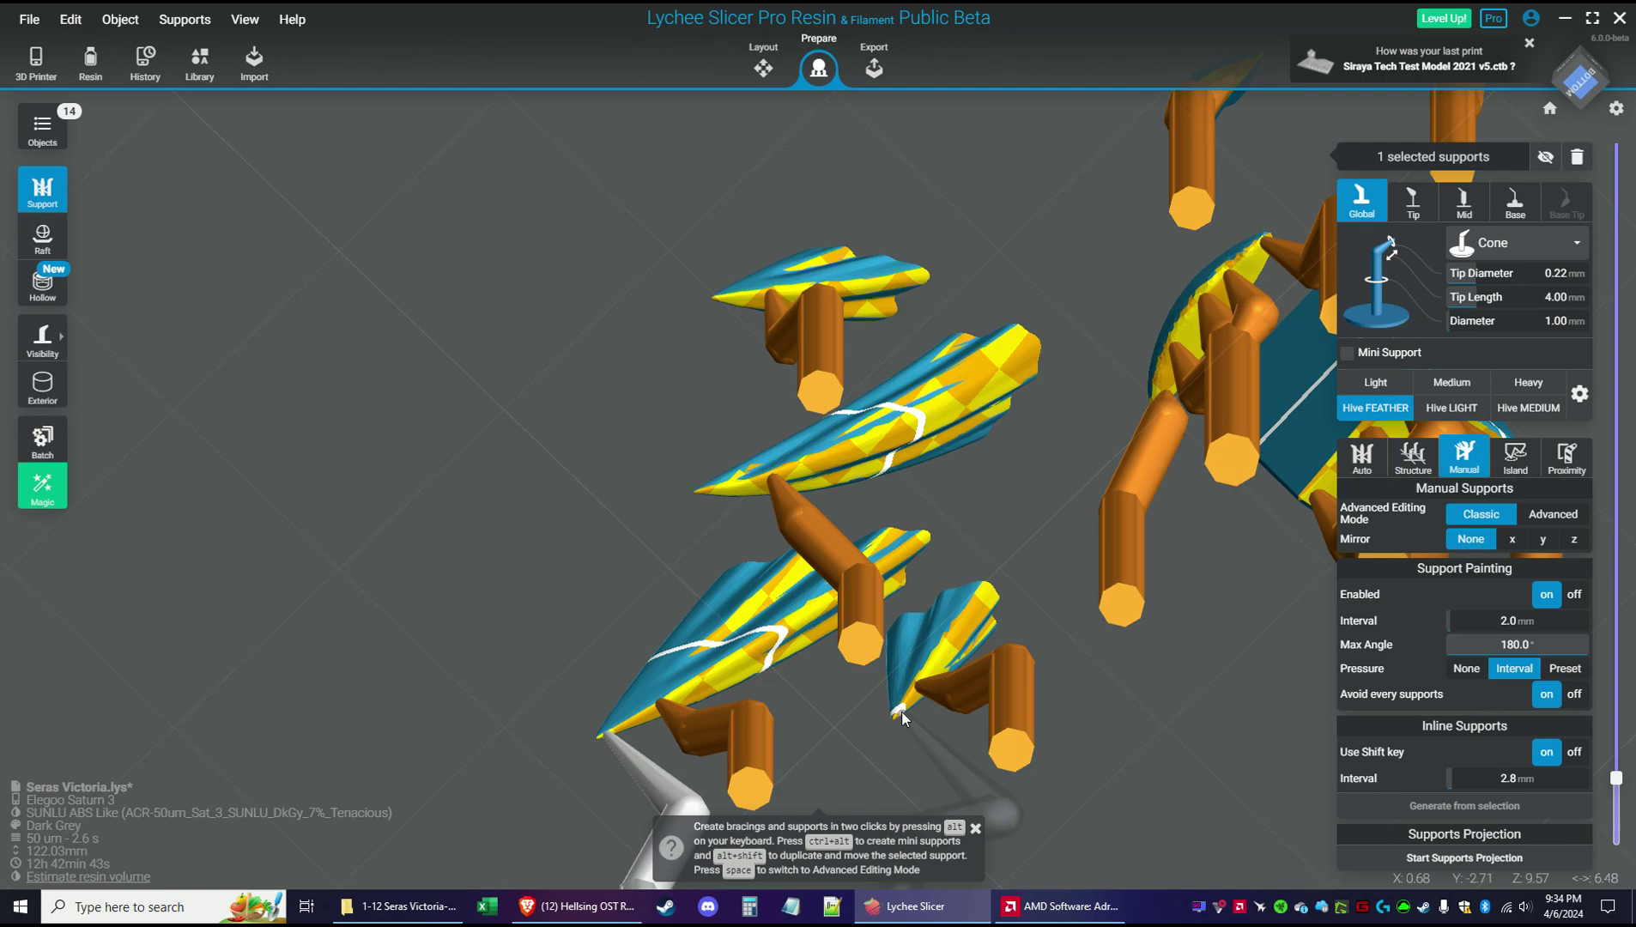
click(902, 716)
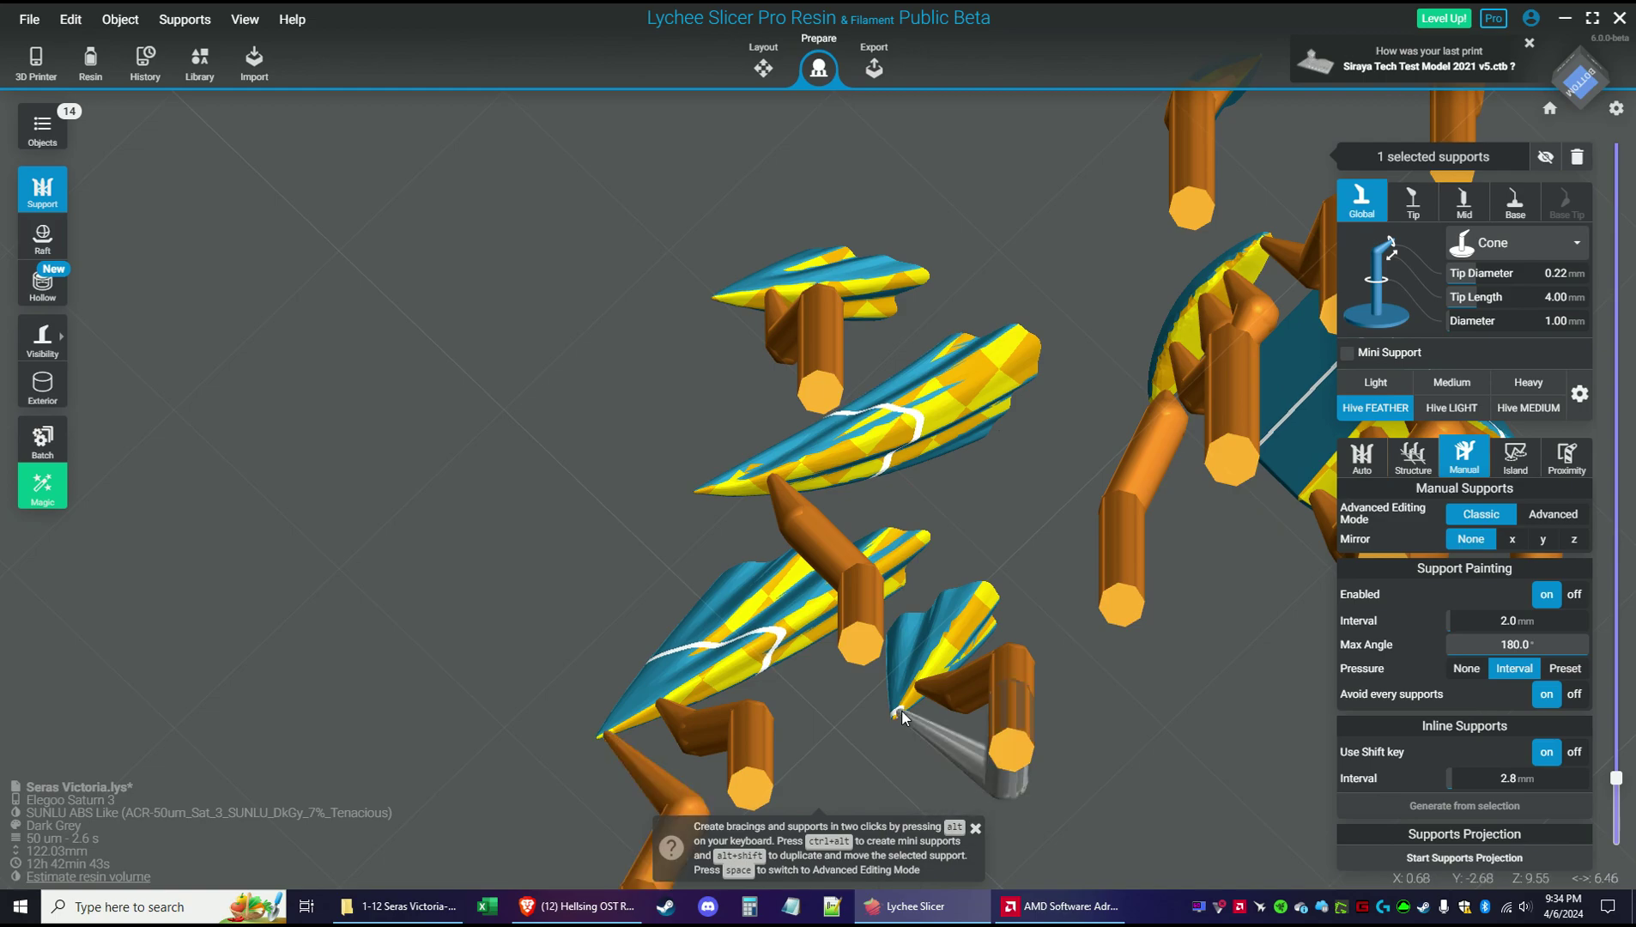
click(714, 486)
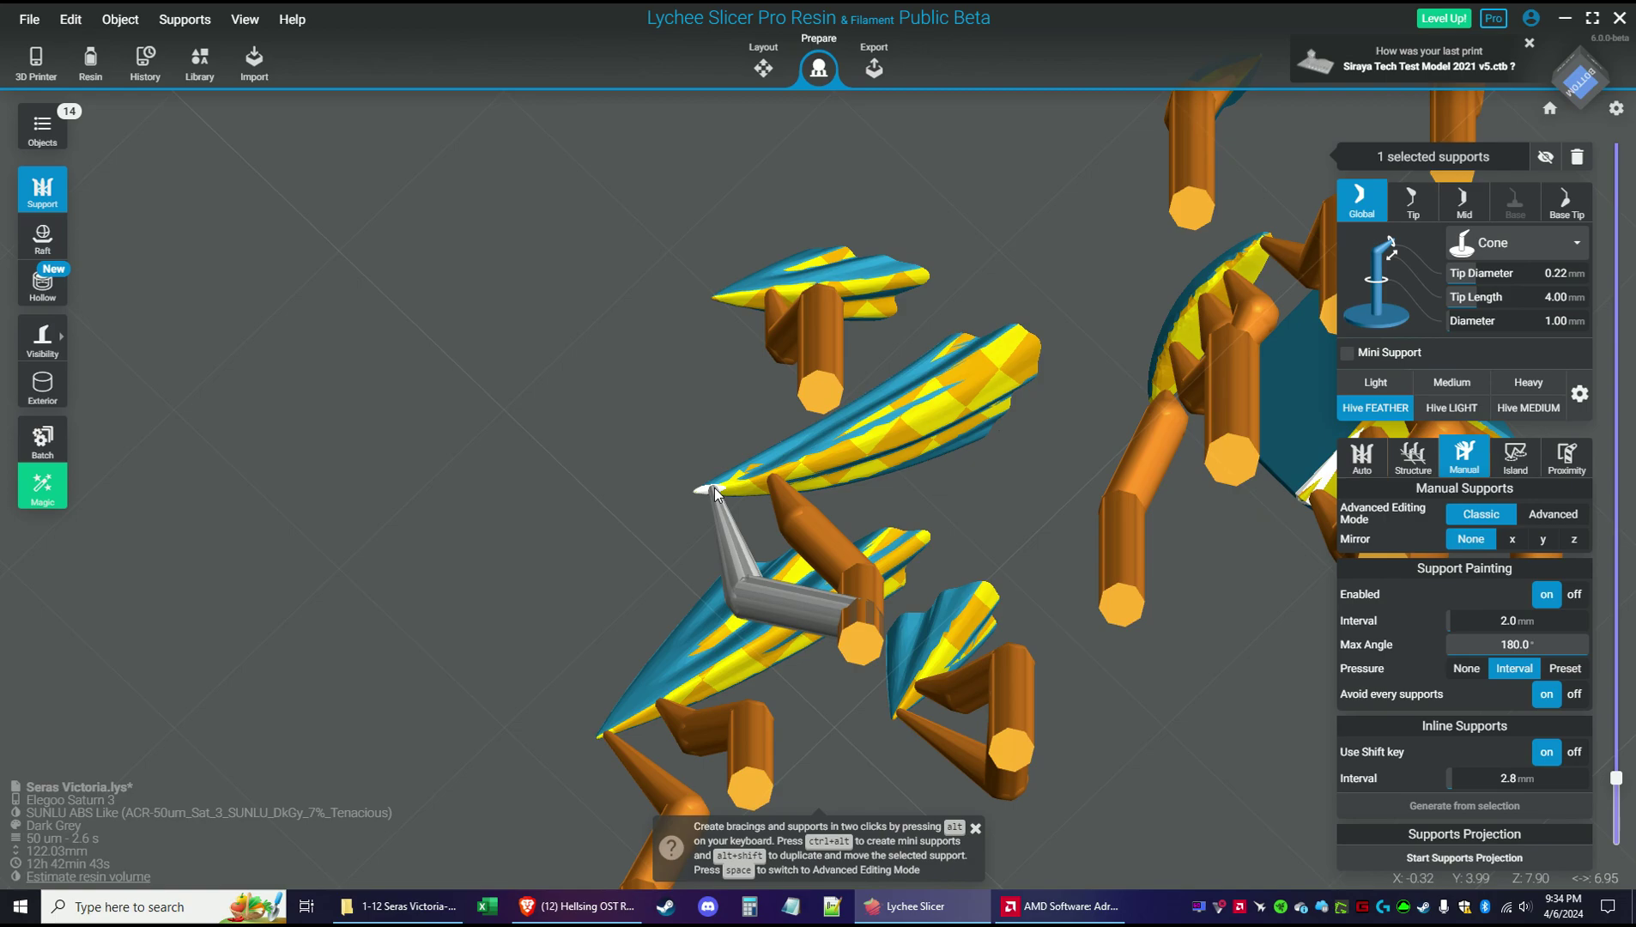
click(727, 298)
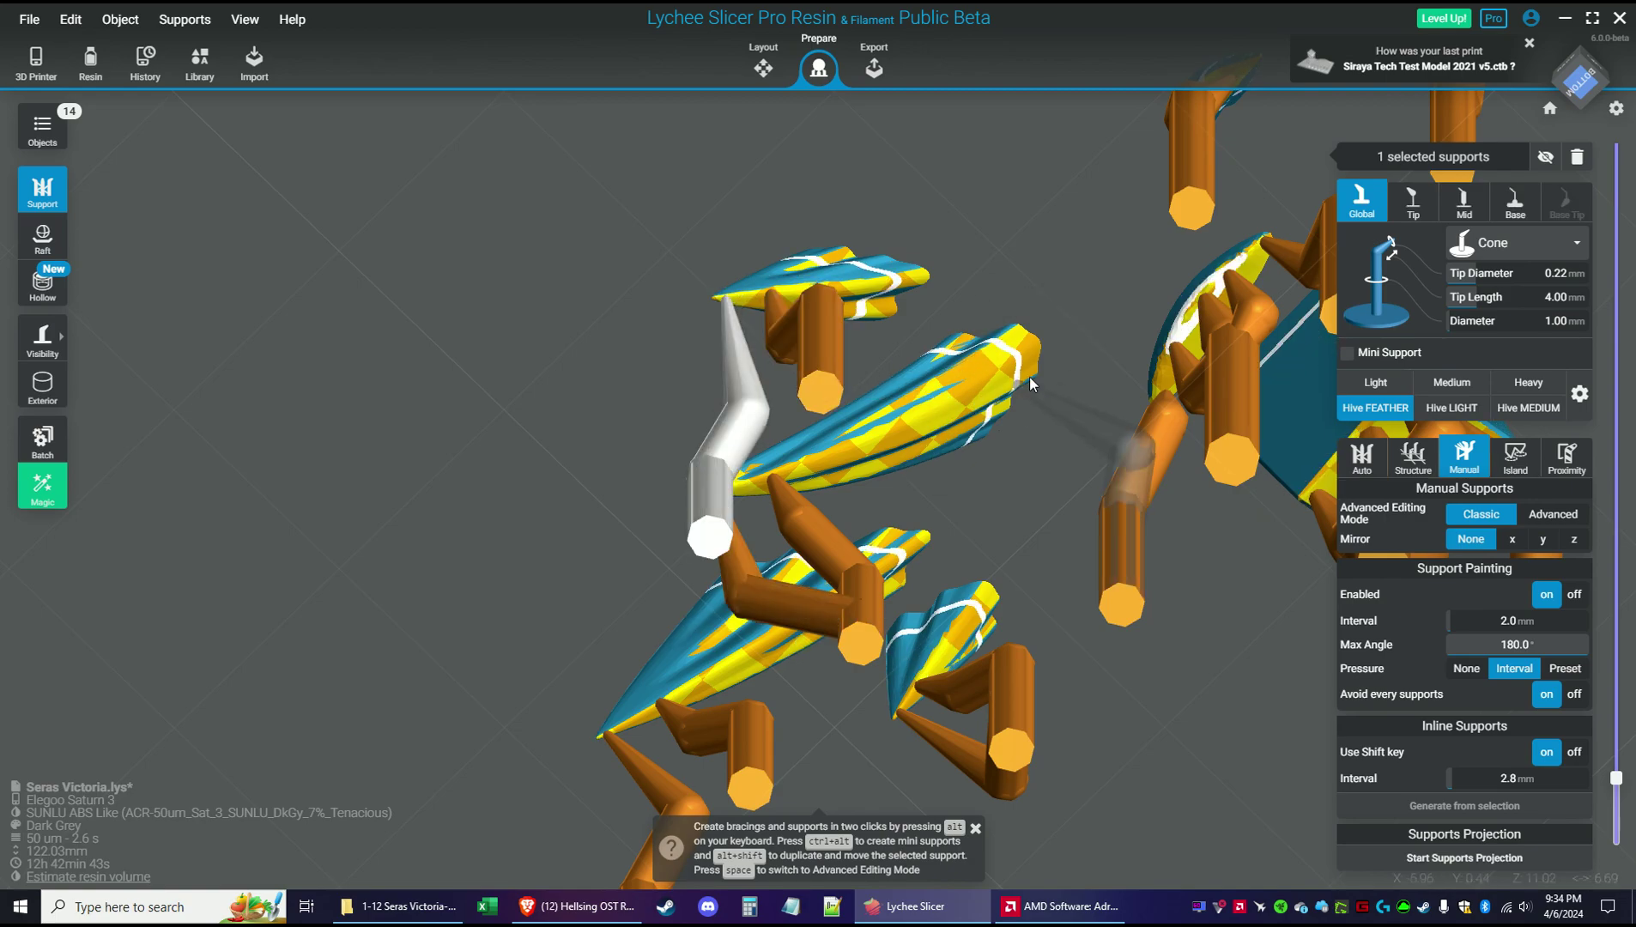
Add feather supports to three more fin tips, deselect, and return to Light
drag(1116, 446, 927, 433)
right_drag(927, 433, 567, 504)
drag(1047, 453, 525, 451)
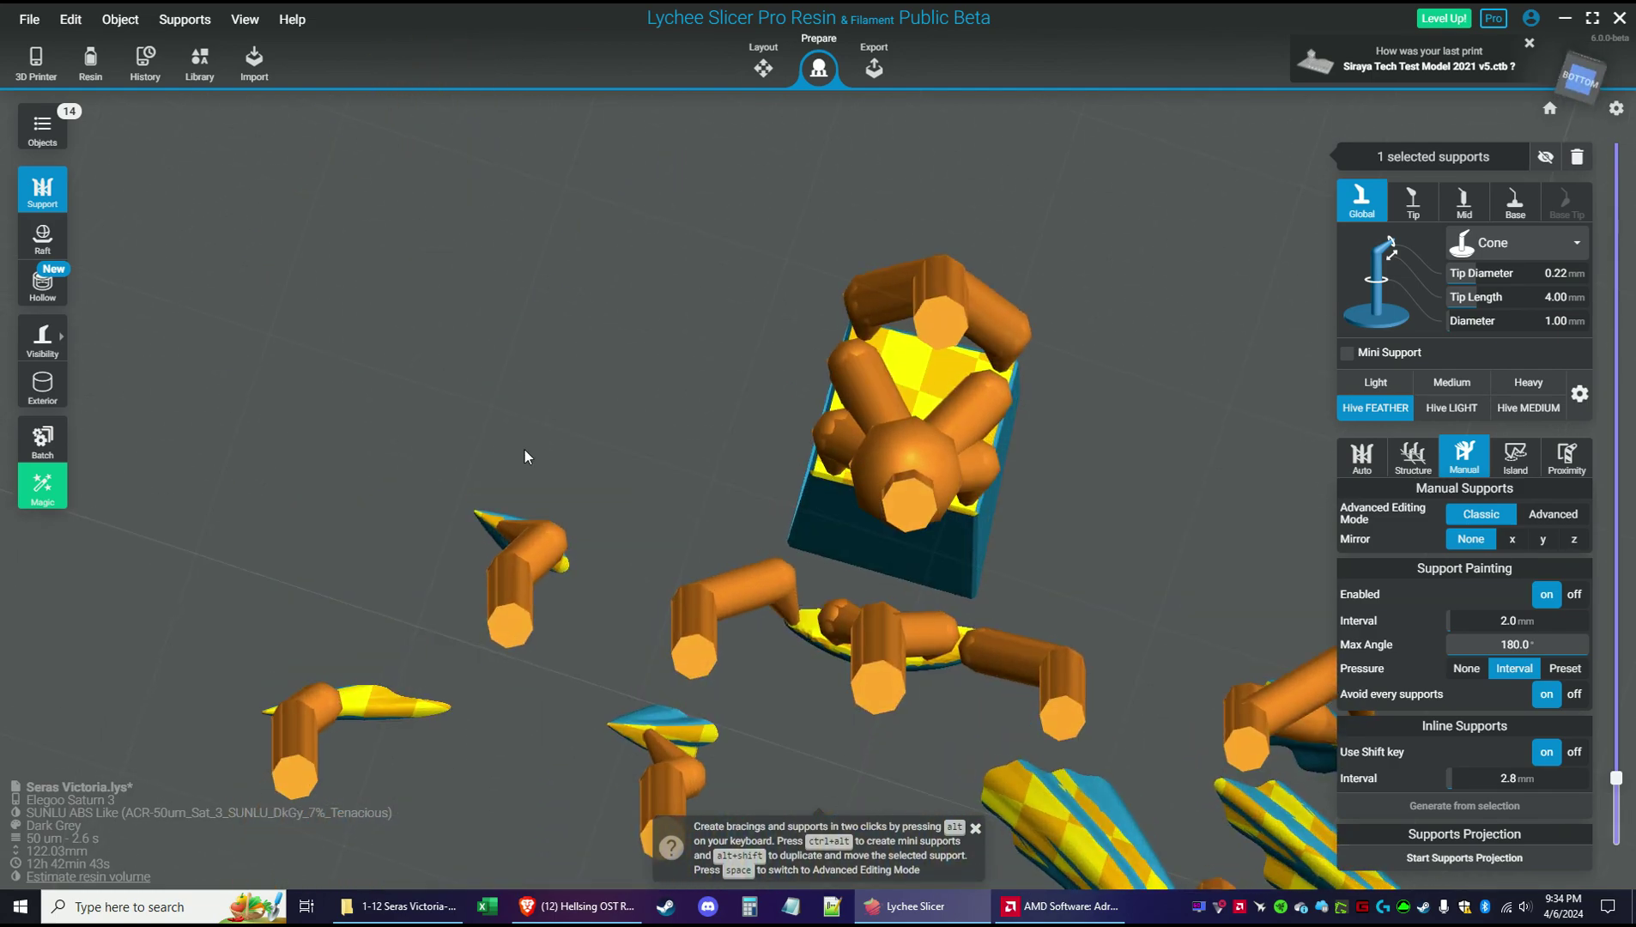
click(482, 514)
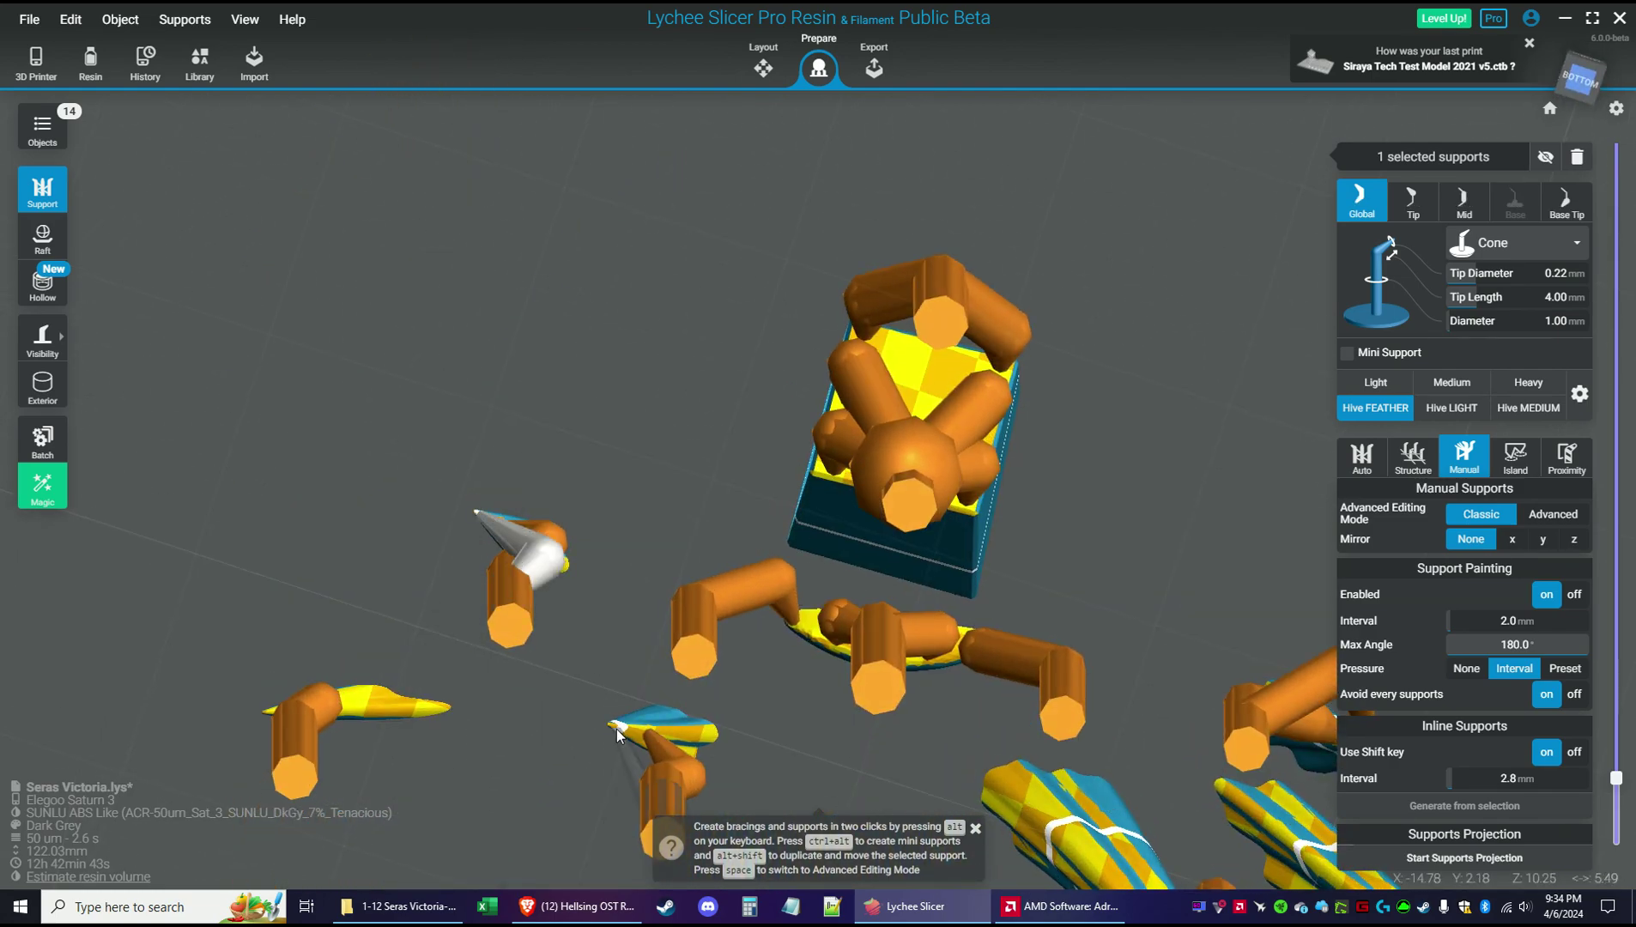
click(616, 726)
drag(616, 726, 271, 596)
click(233, 556)
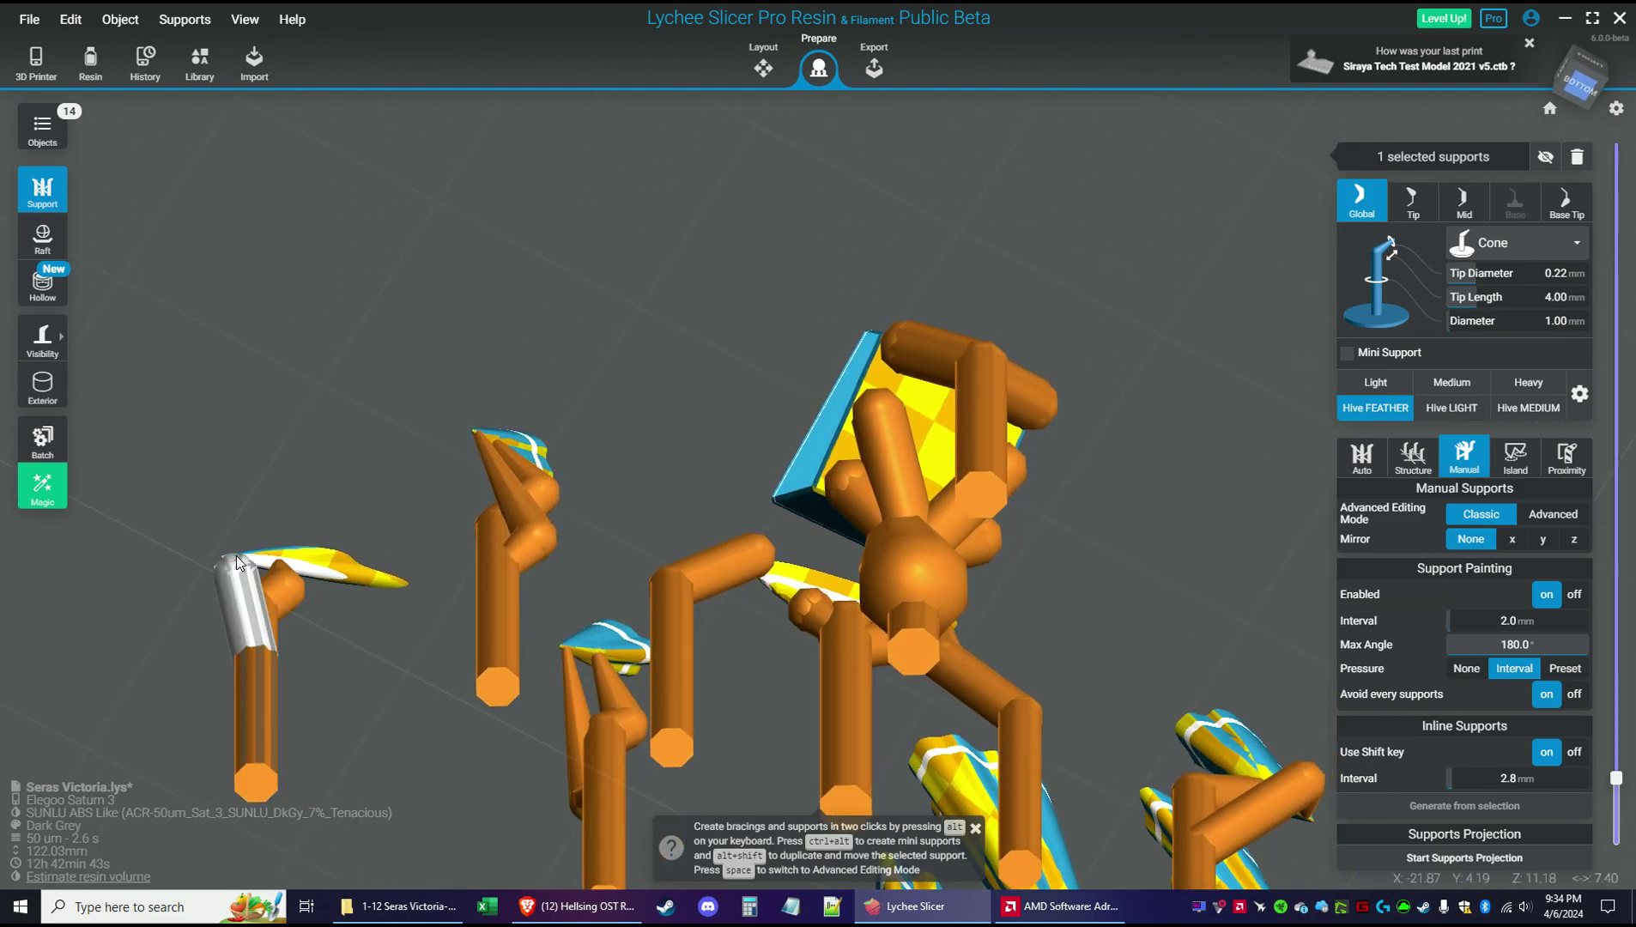
drag(609, 513, 648, 519)
scroll(649, 521, down, 1)
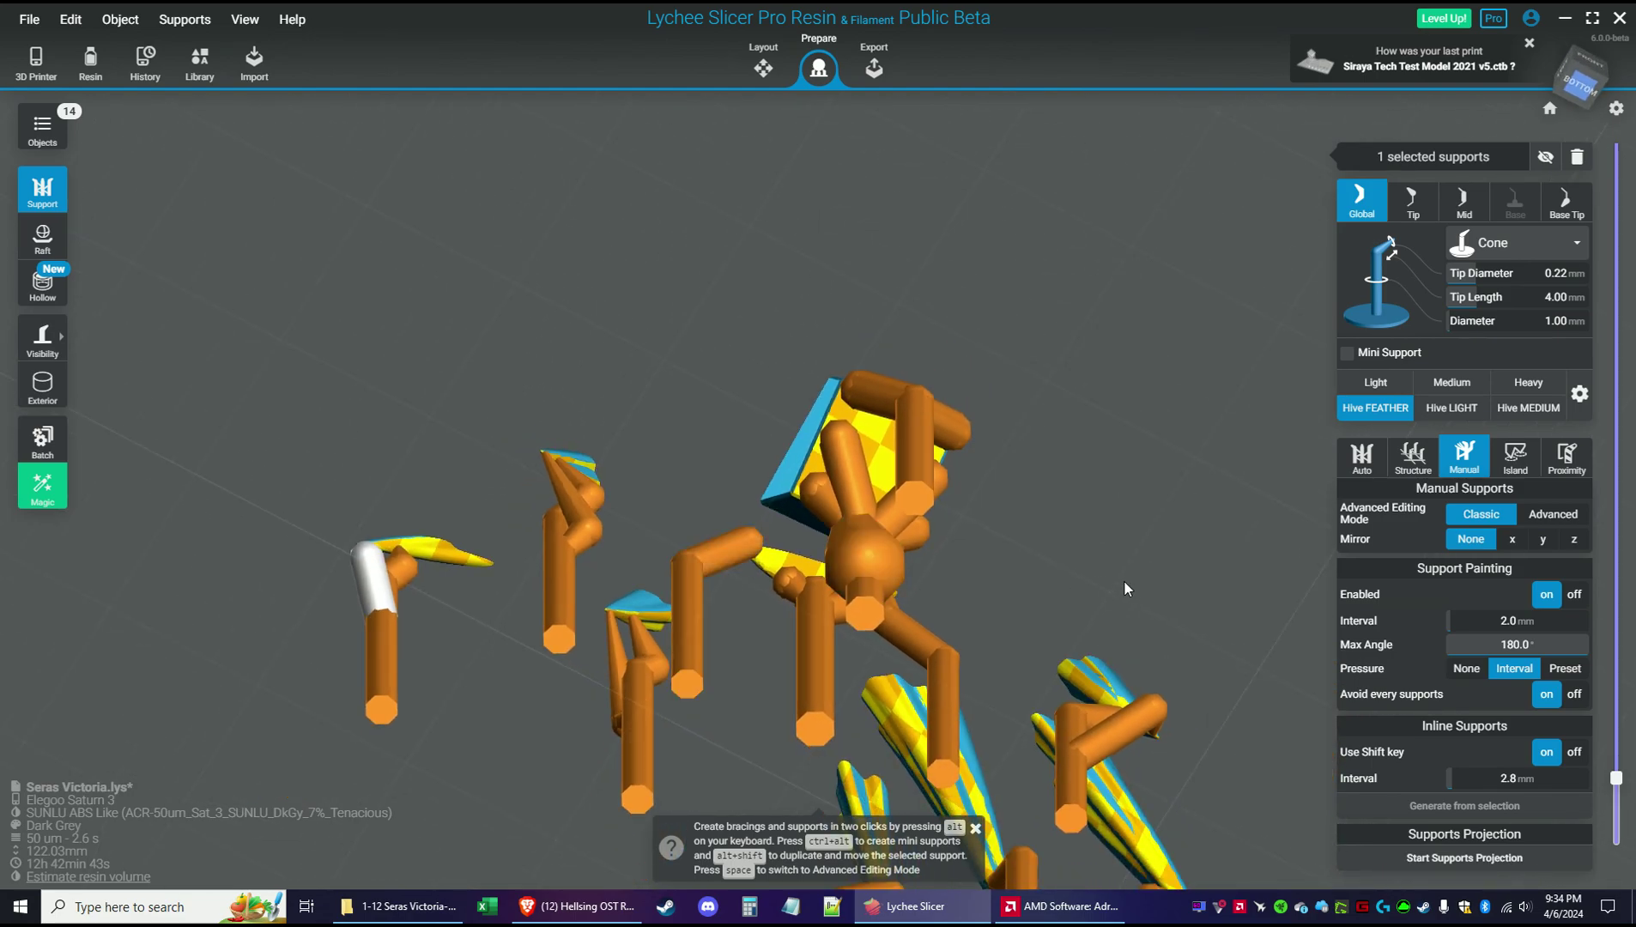
click(1124, 582)
click(1375, 384)
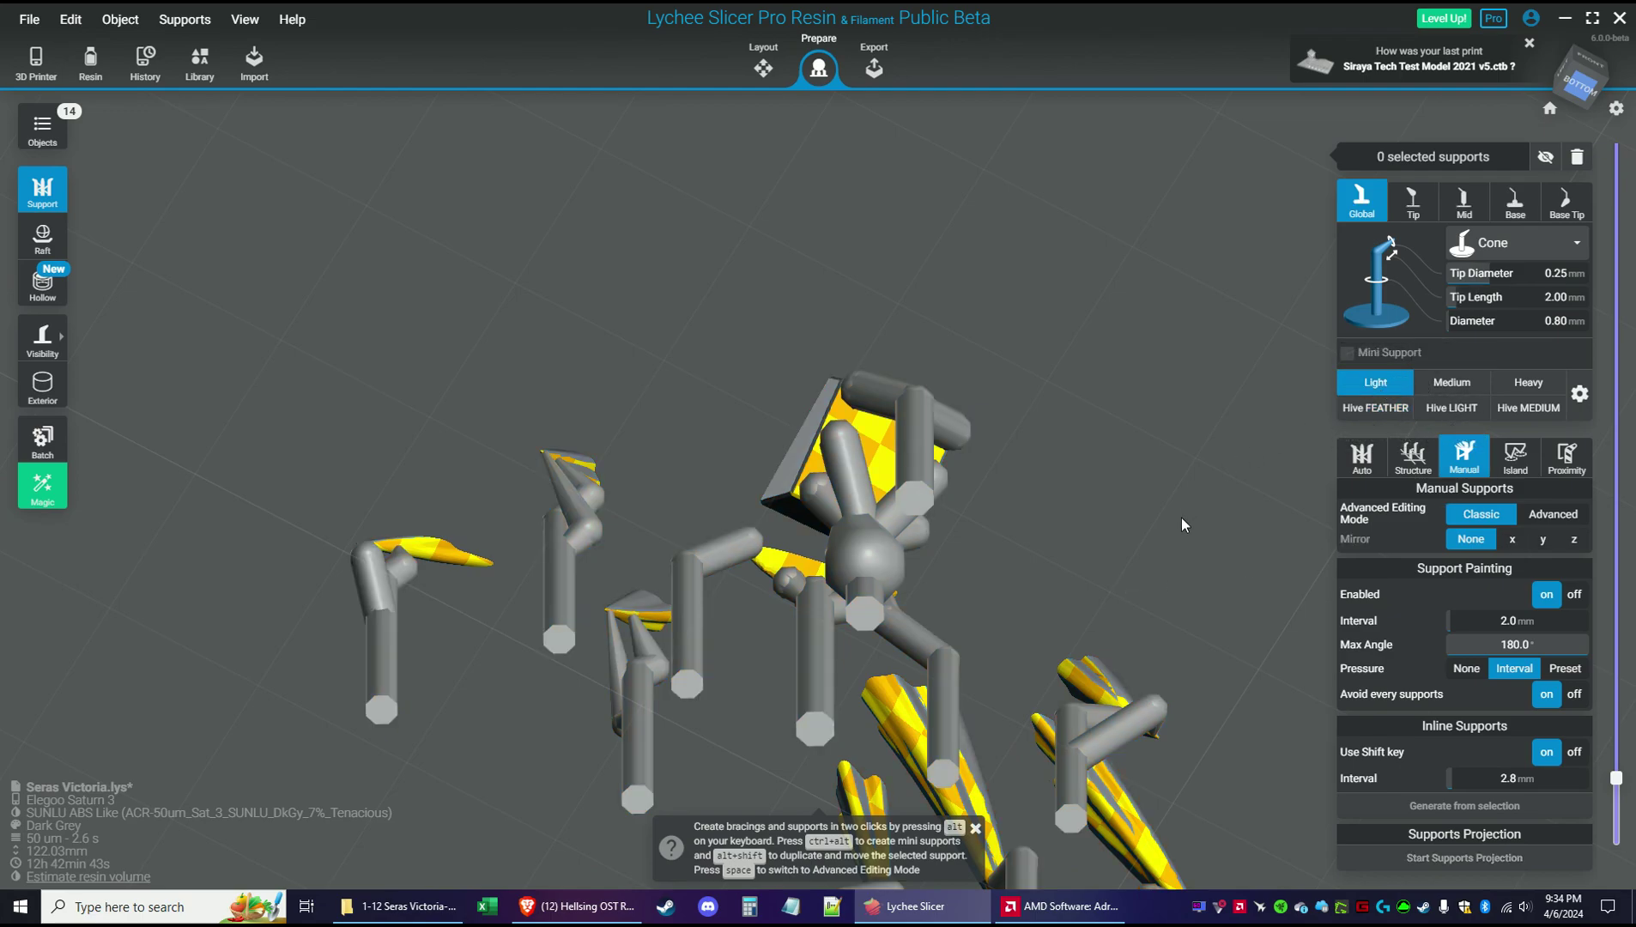
Raise the layer preview to reveal the long hair strands and head rim, viewed from below
mouse_move(1617, 775)
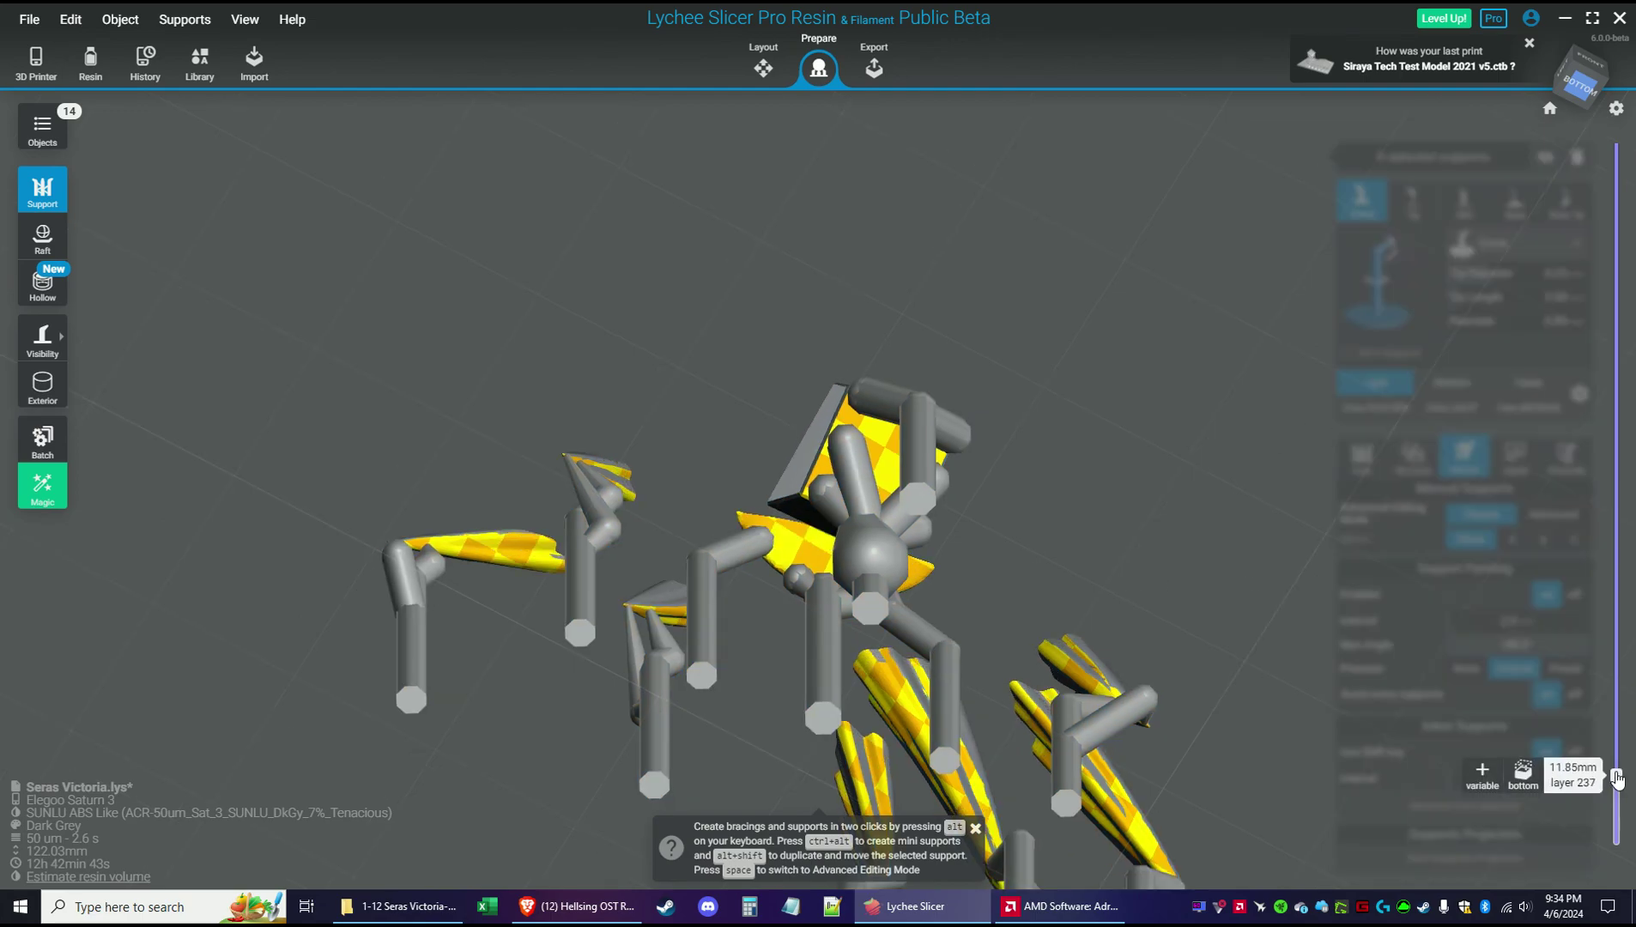
drag(1616, 774, 1613, 763)
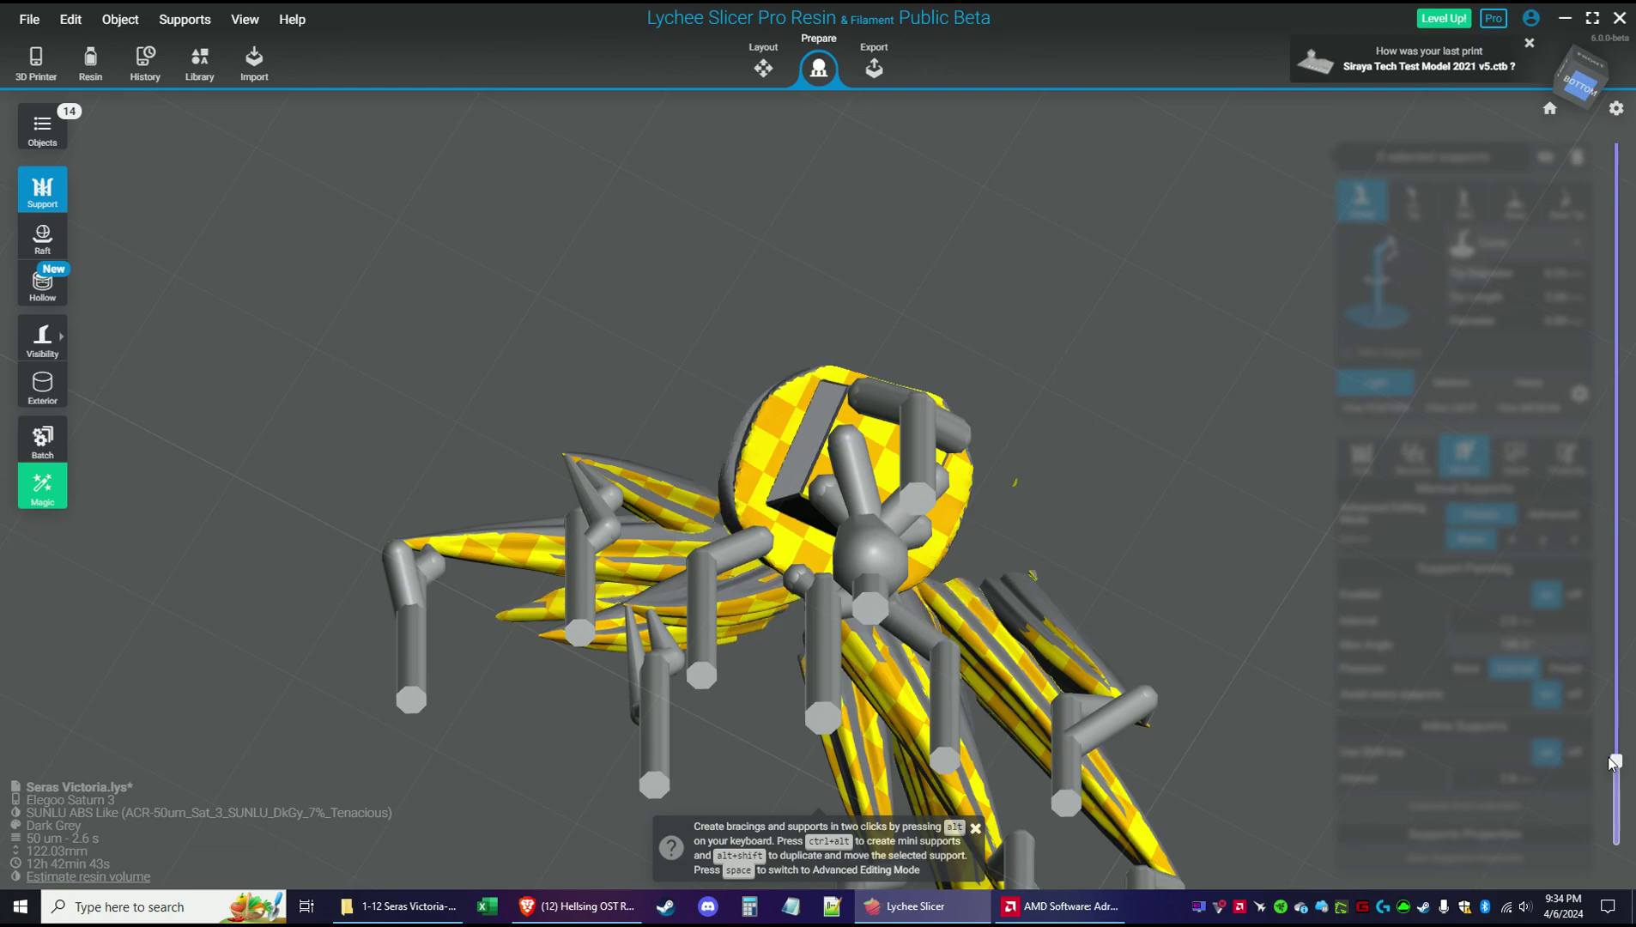
drag(1236, 736, 857, 648)
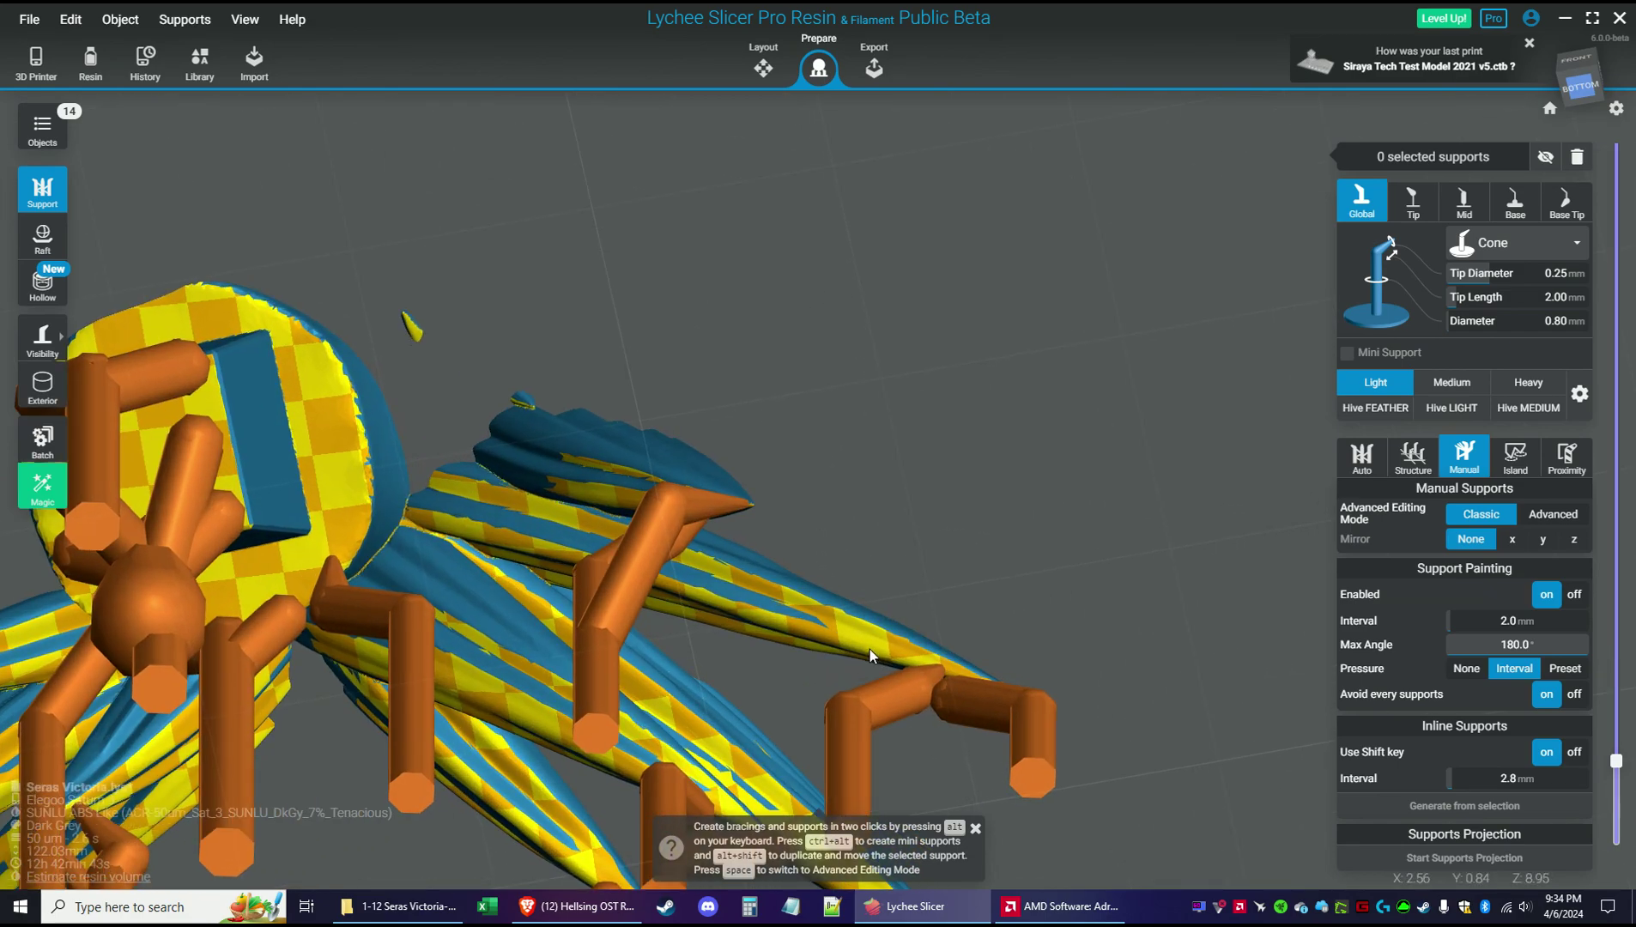
Add light supports along the lower hair strands, branching one tip off the previous support
click(873, 649)
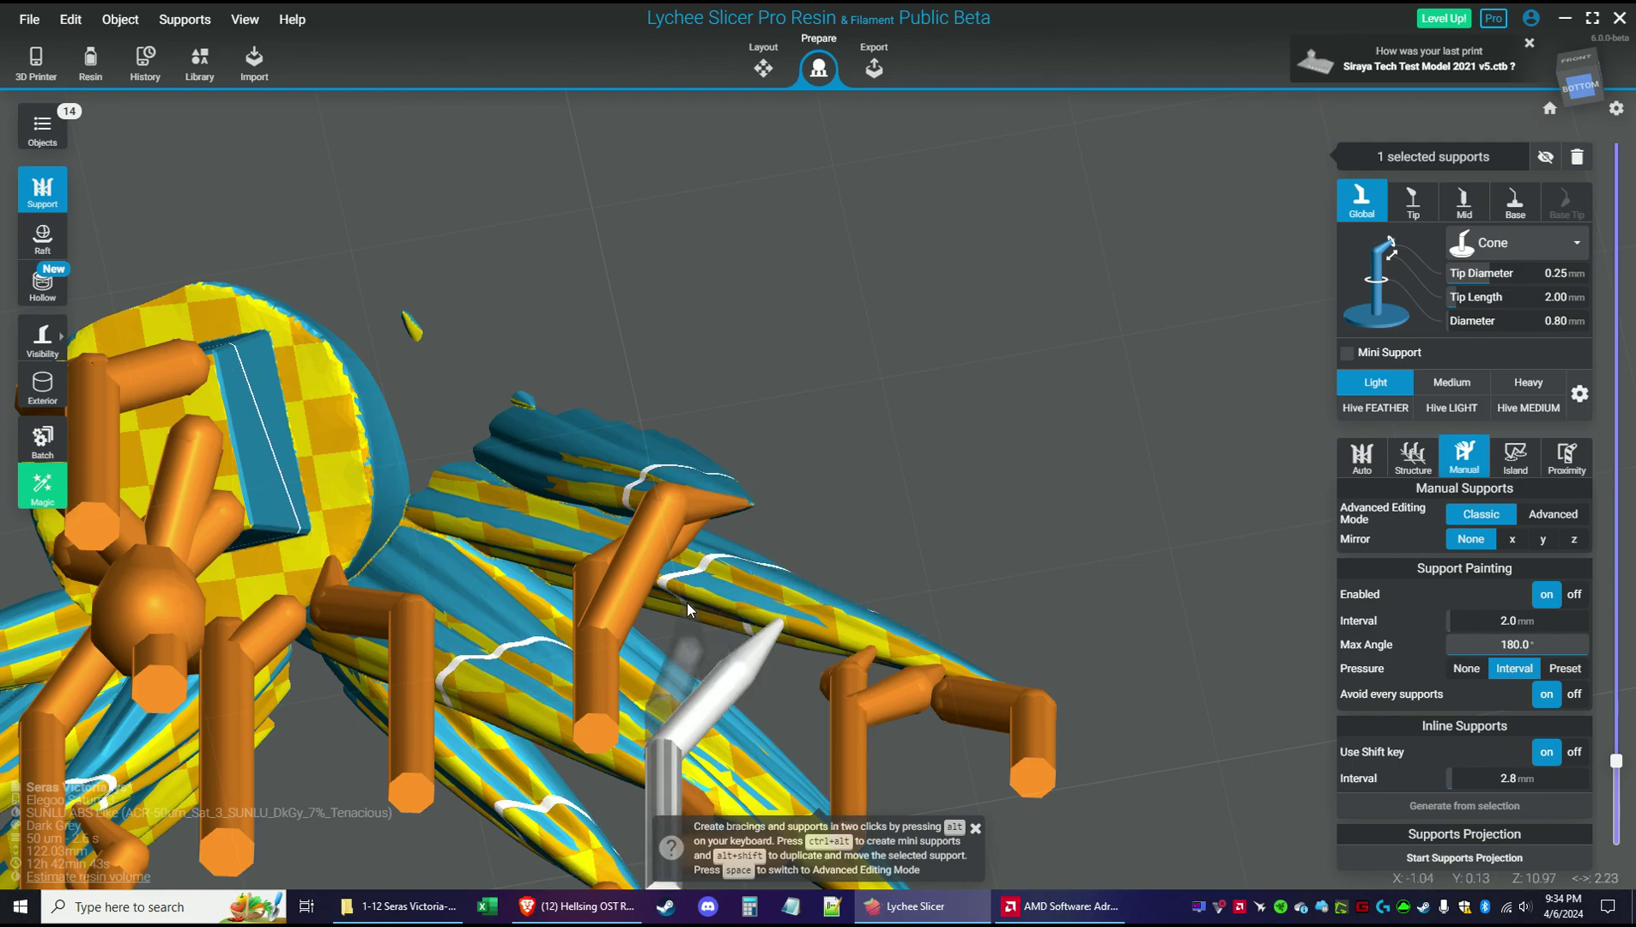
click(587, 558)
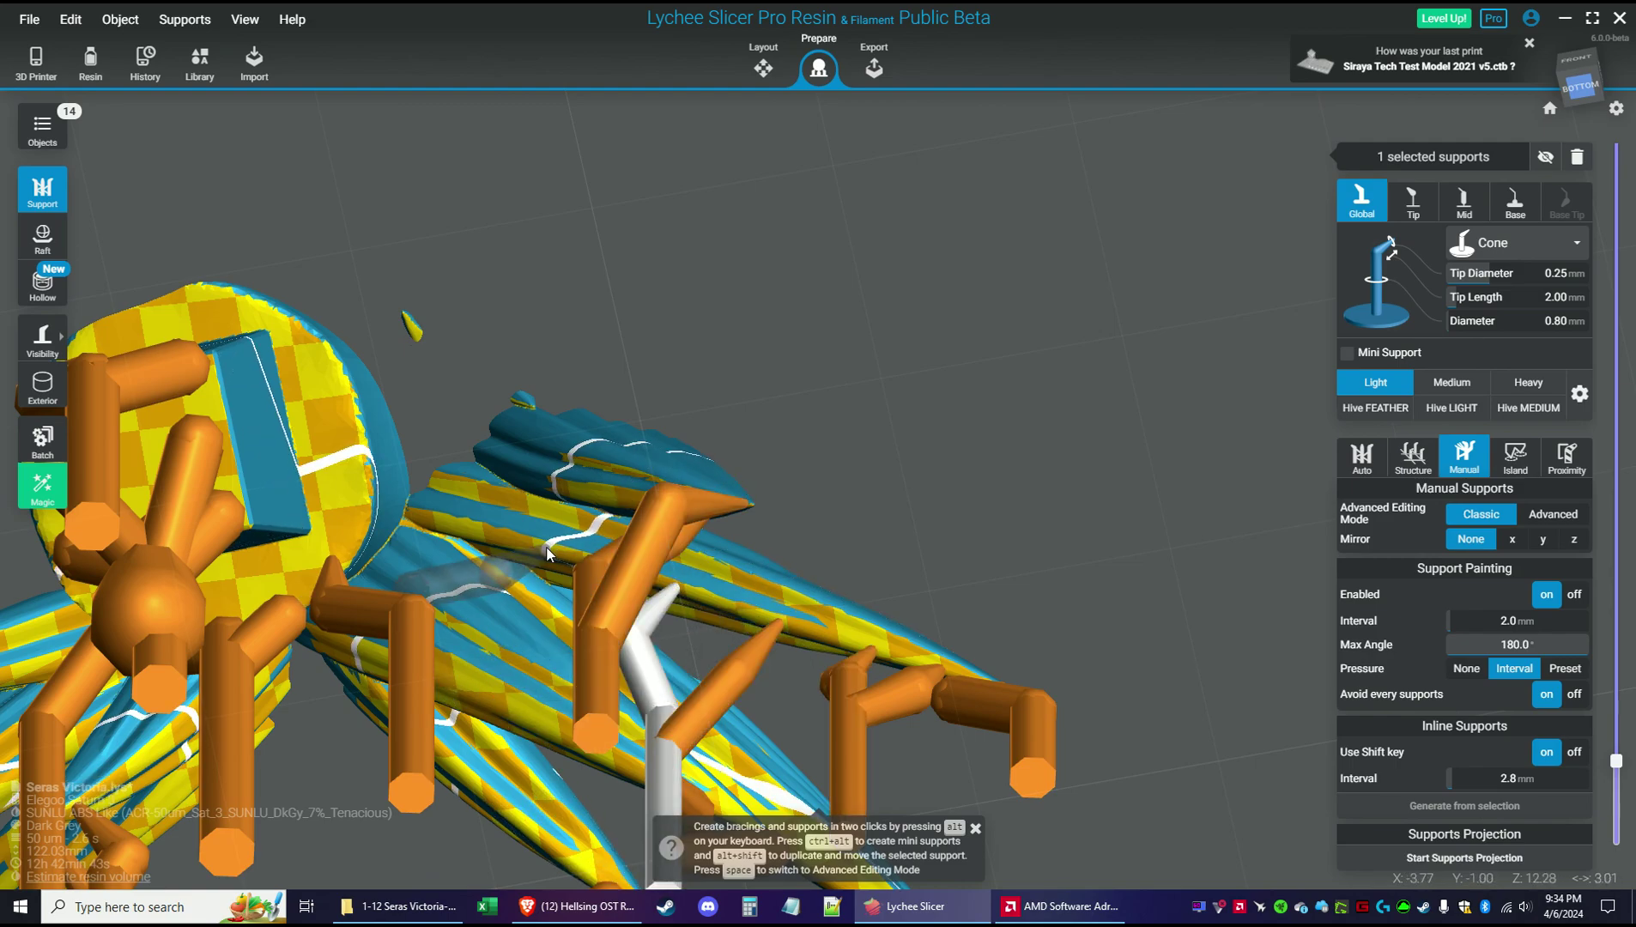
click(551, 550)
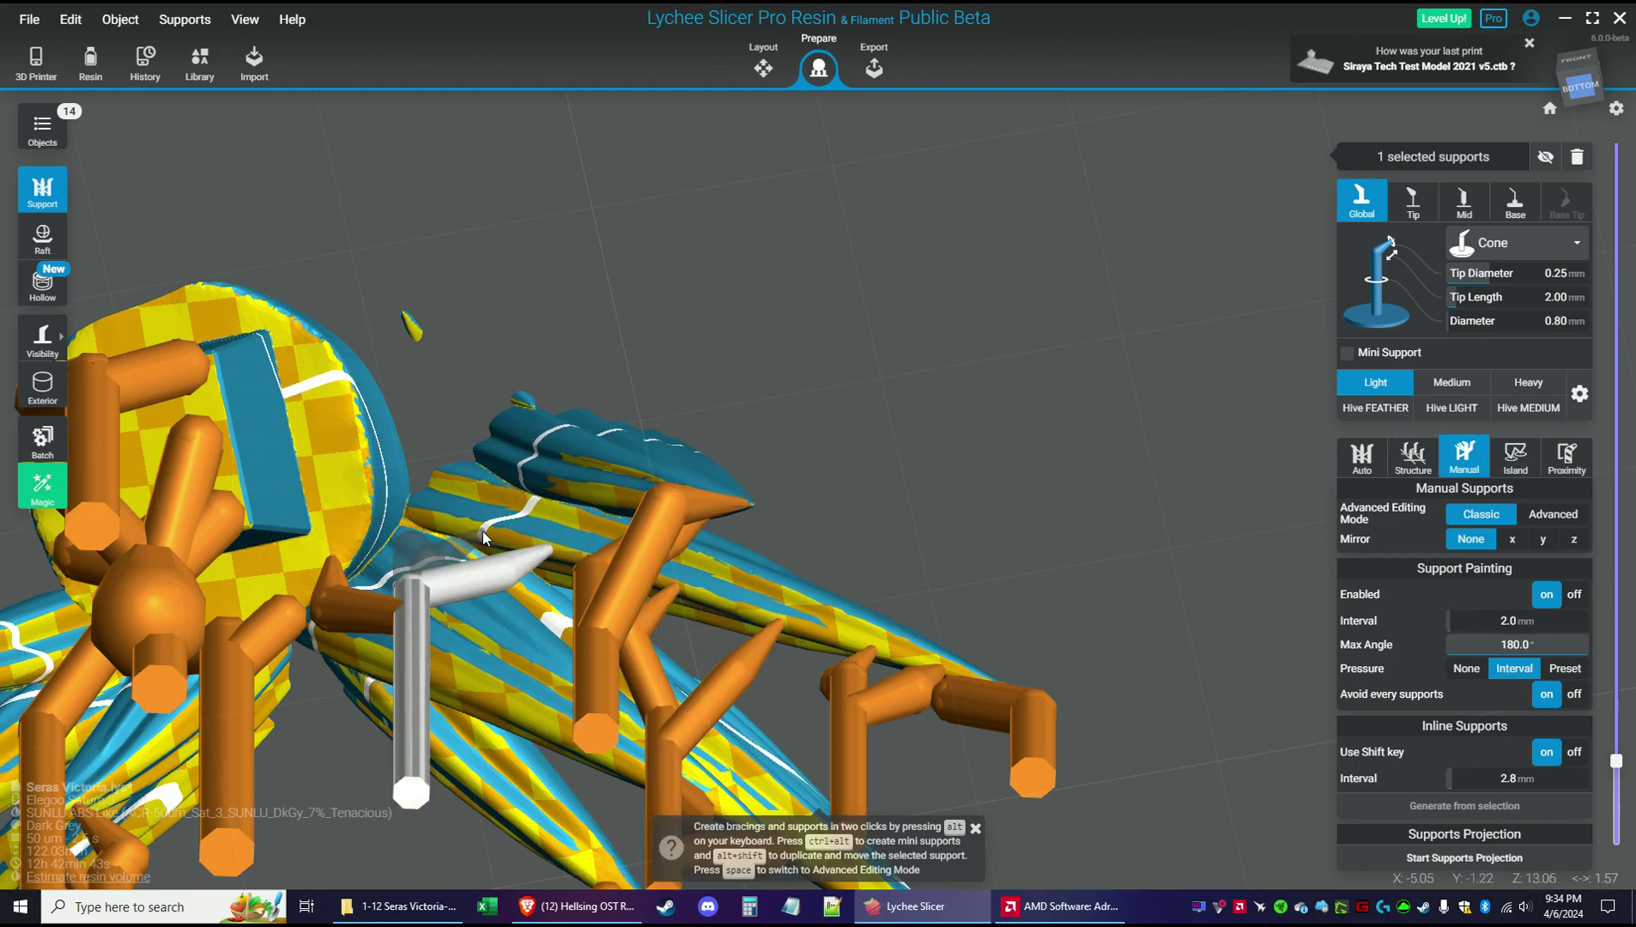
right_drag(624, 491, 915, 760)
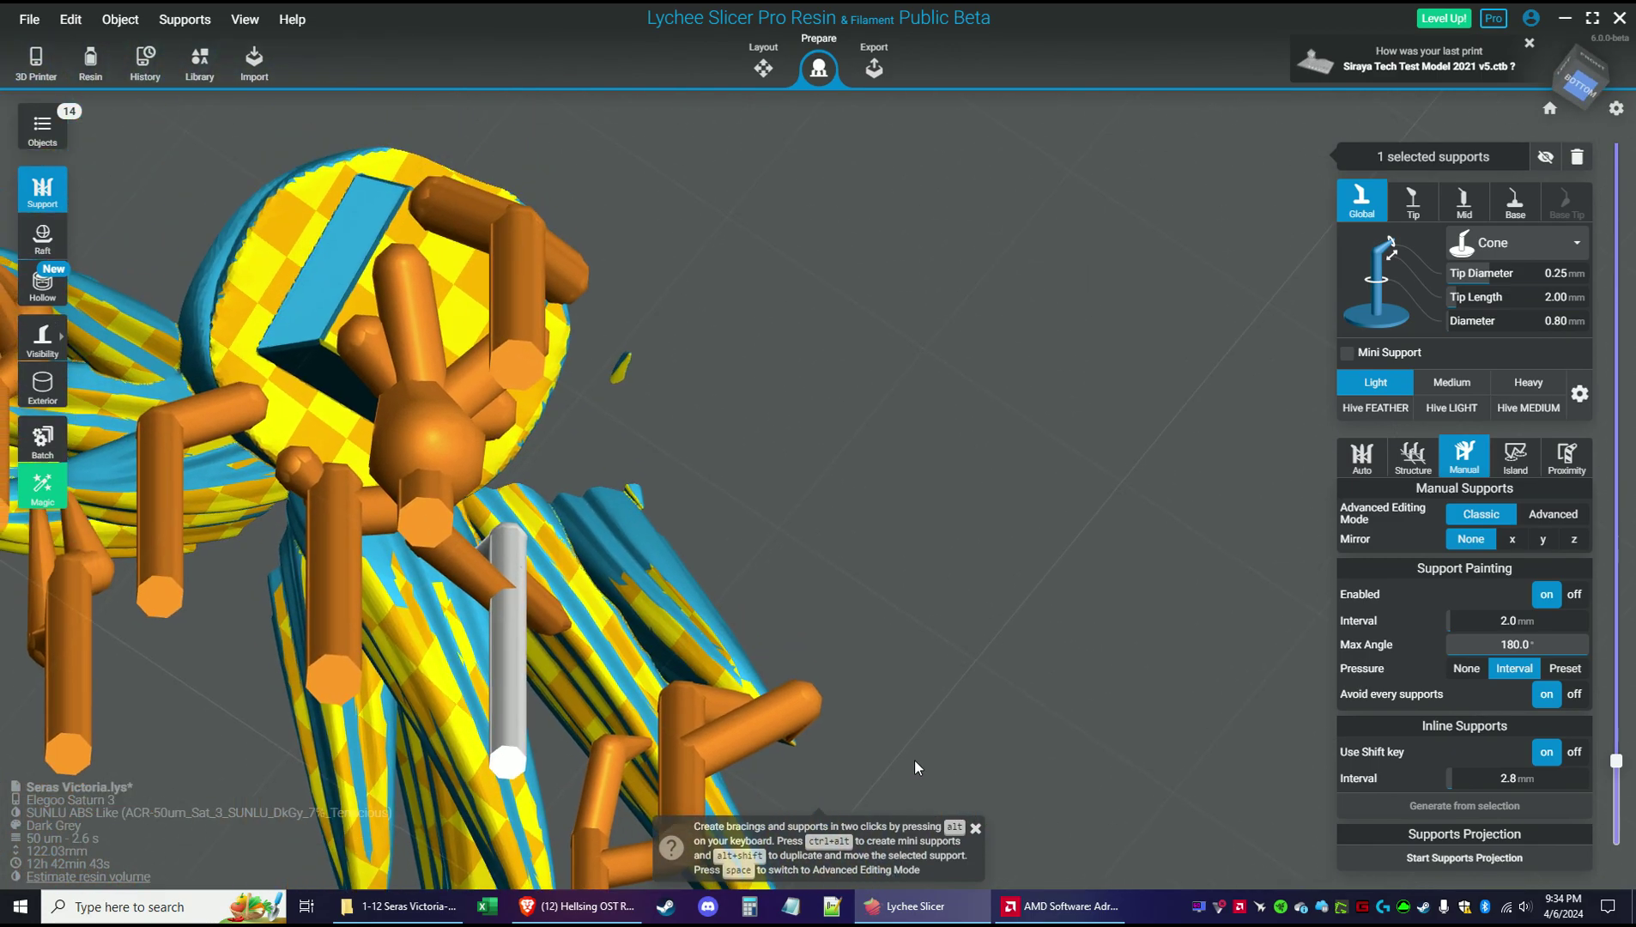
click(636, 611)
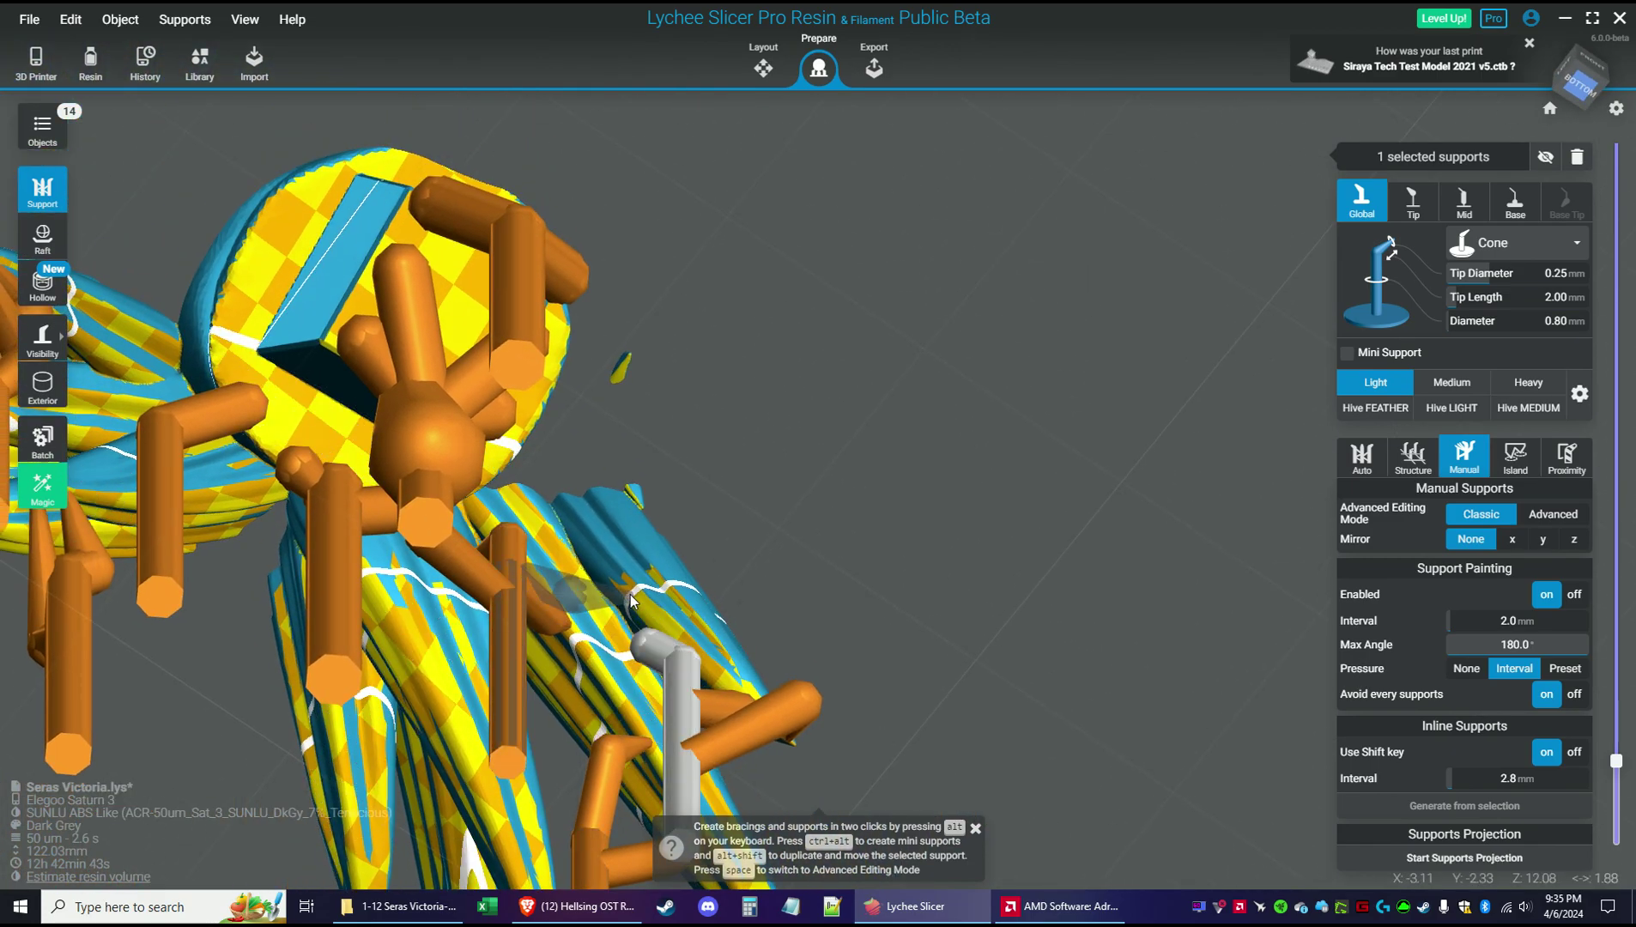
click(632, 594)
Add a light support under a lower strand, resting its base on another support and its tip on the strand
right_drag(867, 612, 772, 615)
middle_drag(873, 616, 1107, 265)
right_drag(998, 528, 977, 637)
click(780, 665)
click(773, 660)
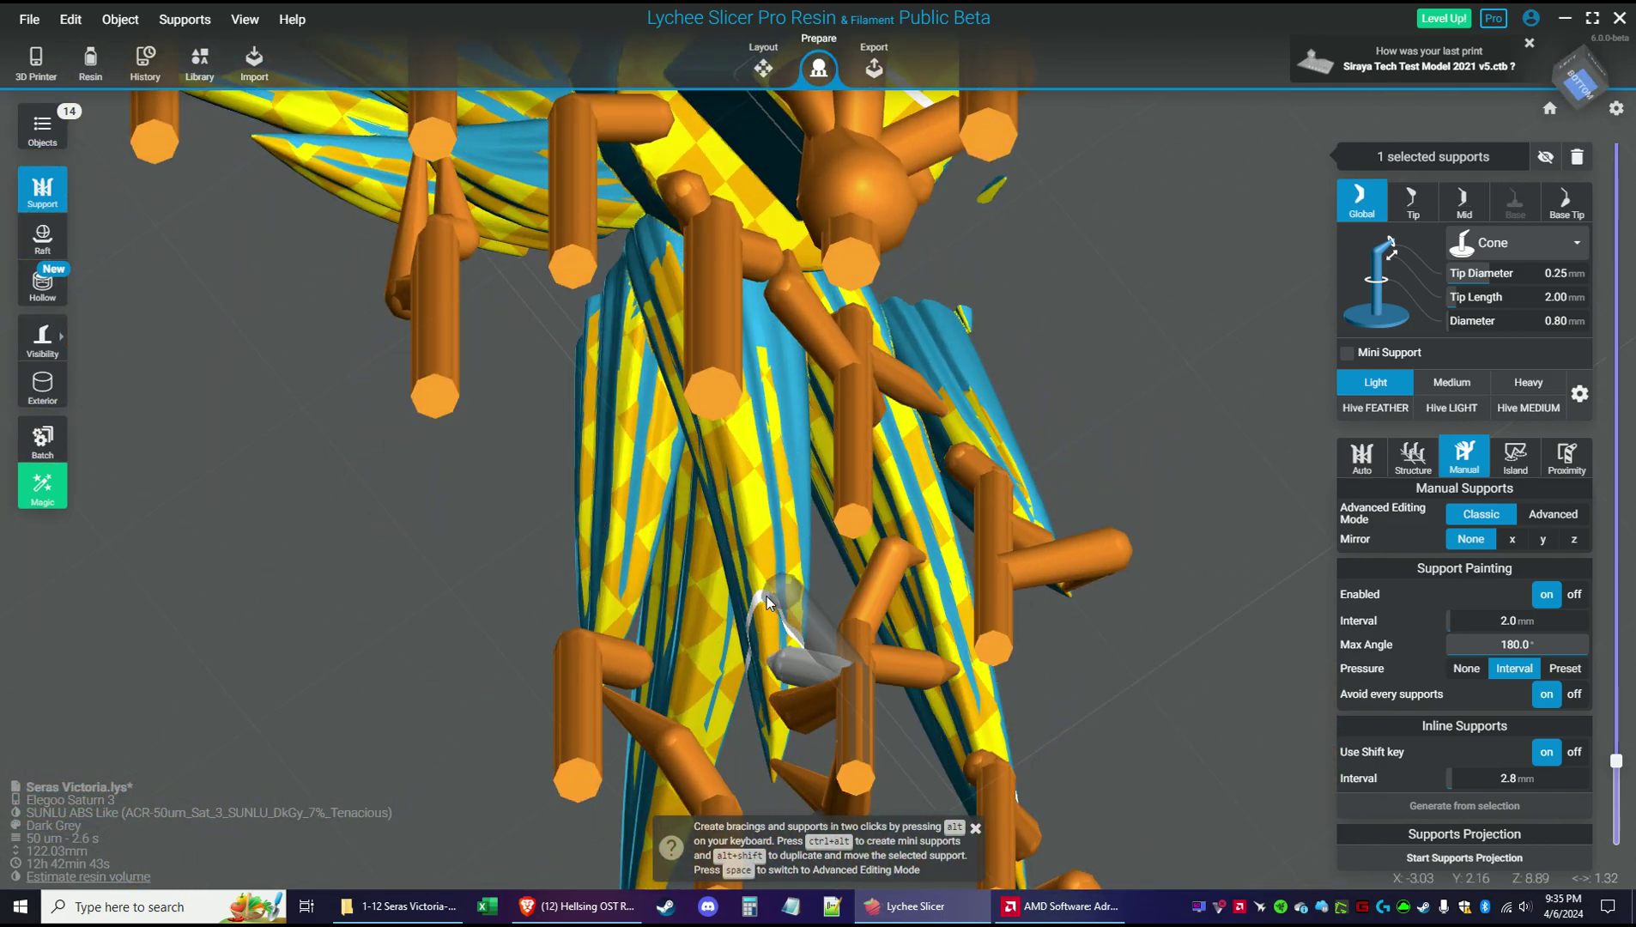
drag(767, 607, 742, 474)
right_drag(742, 474, 935, 446)
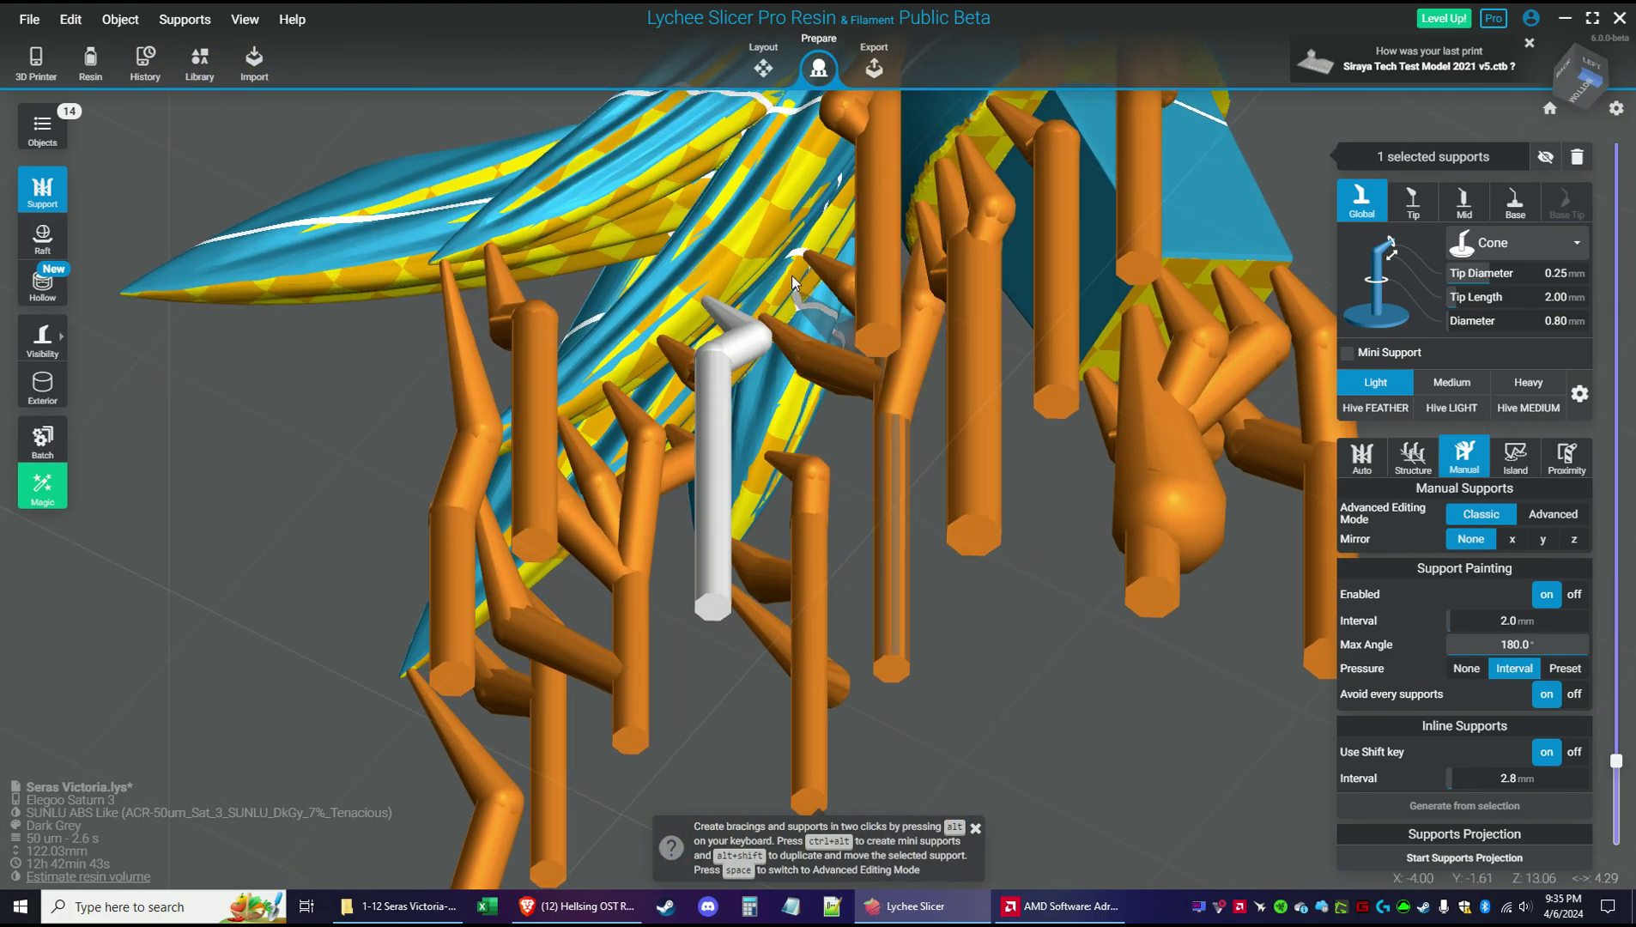
drag(750, 254, 790, 209)
right_drag(525, 206, 589, 240)
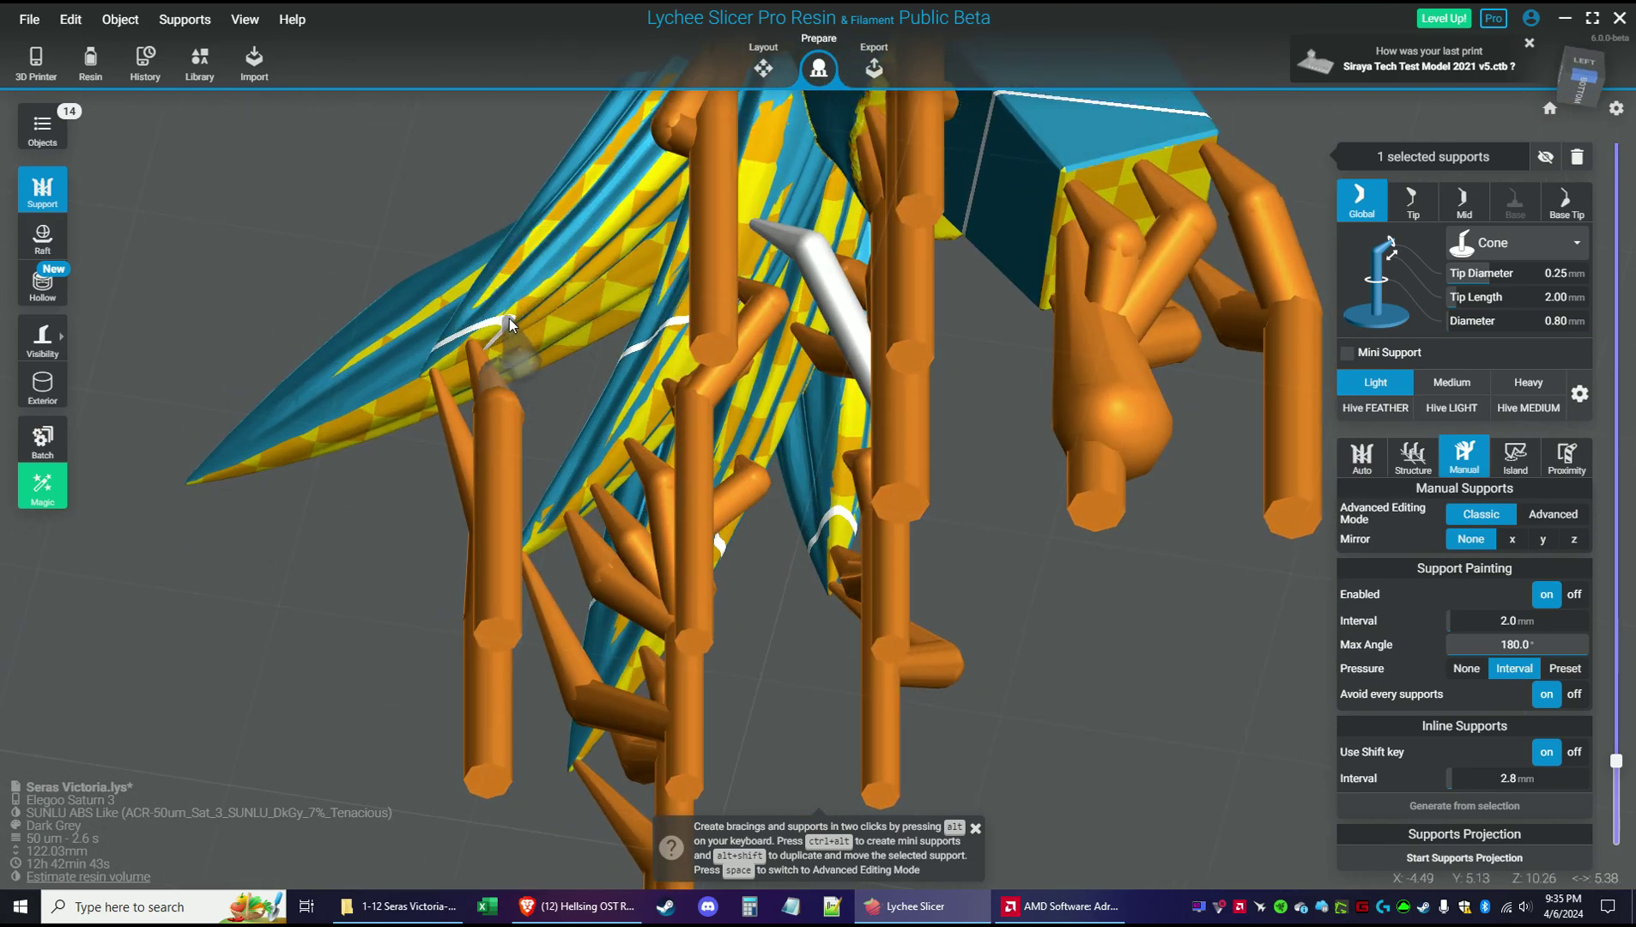
drag(515, 318, 644, 198)
Add a light support branching off the support column
click(647, 194)
right_drag(705, 422, 711, 258)
right_drag(875, 386, 1139, 712)
right_drag(960, 386, 1099, 486)
Place supports on the tall hair fin and slide one tip along the spike's underside
click(1099, 486)
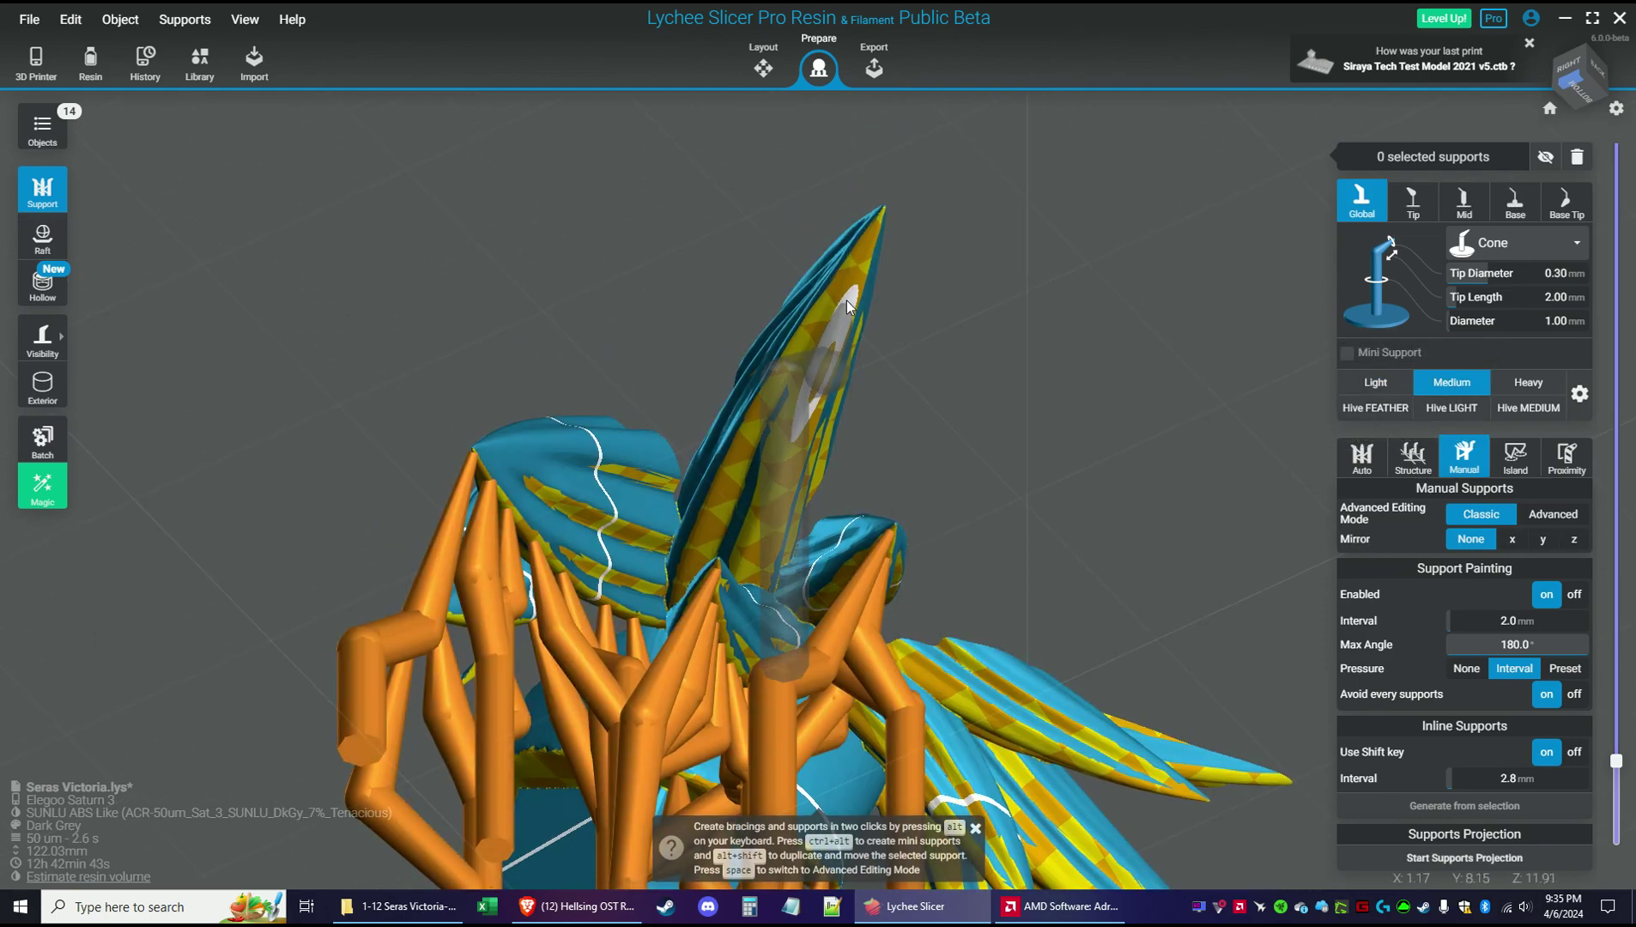
click(823, 369)
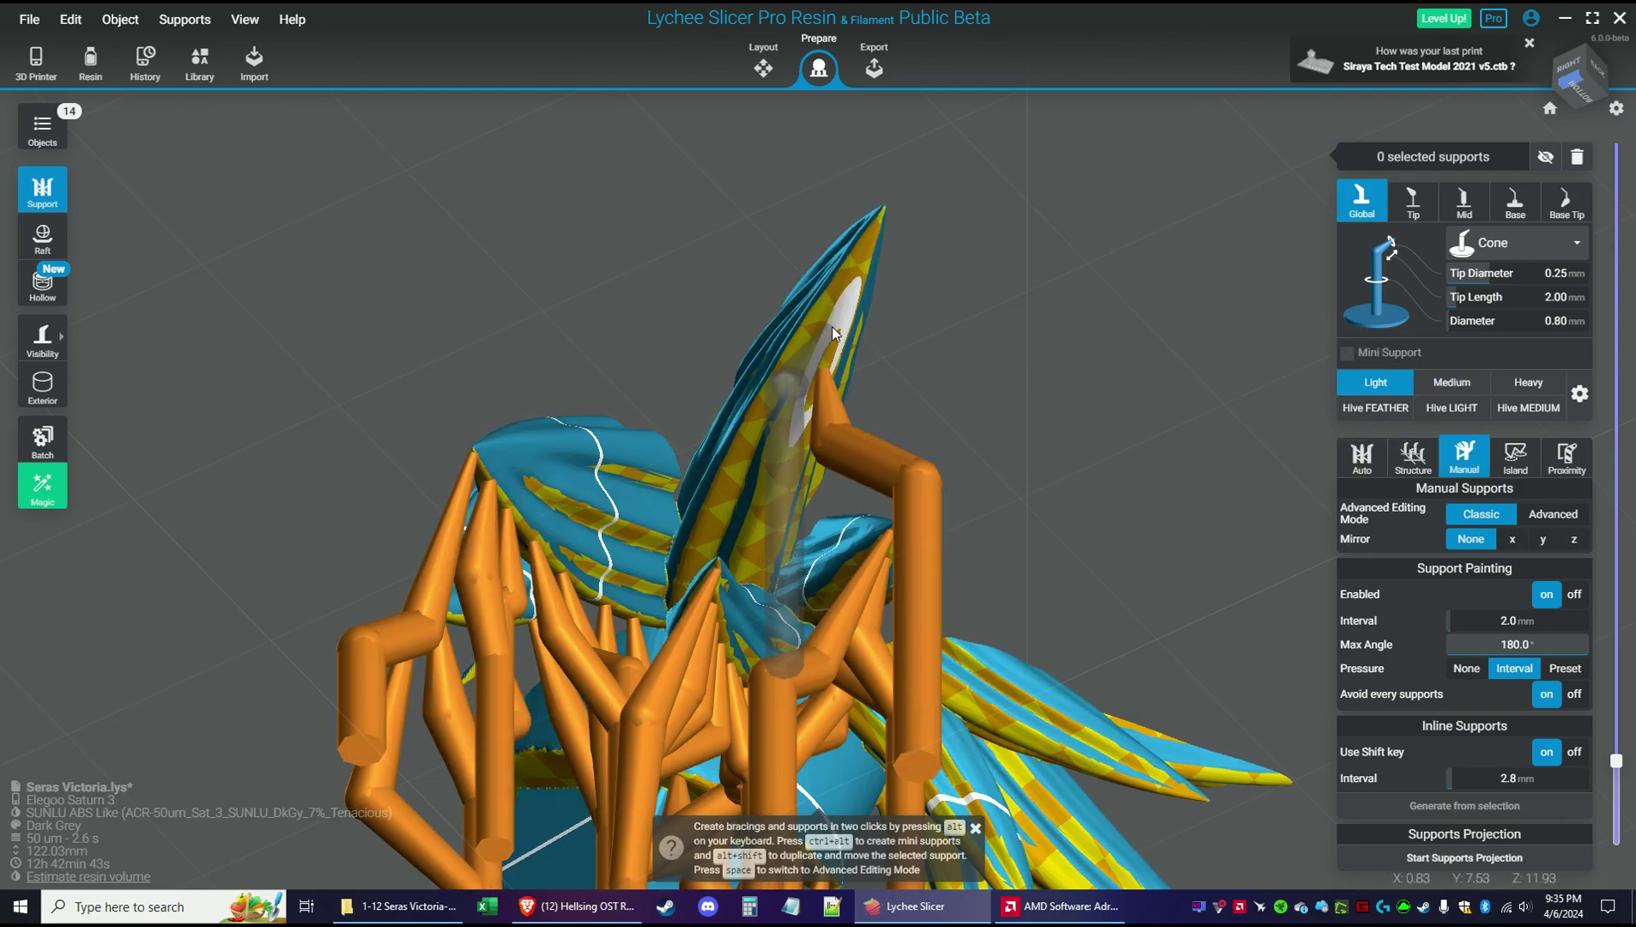
click(852, 287)
right_drag(778, 434, 1021, 418)
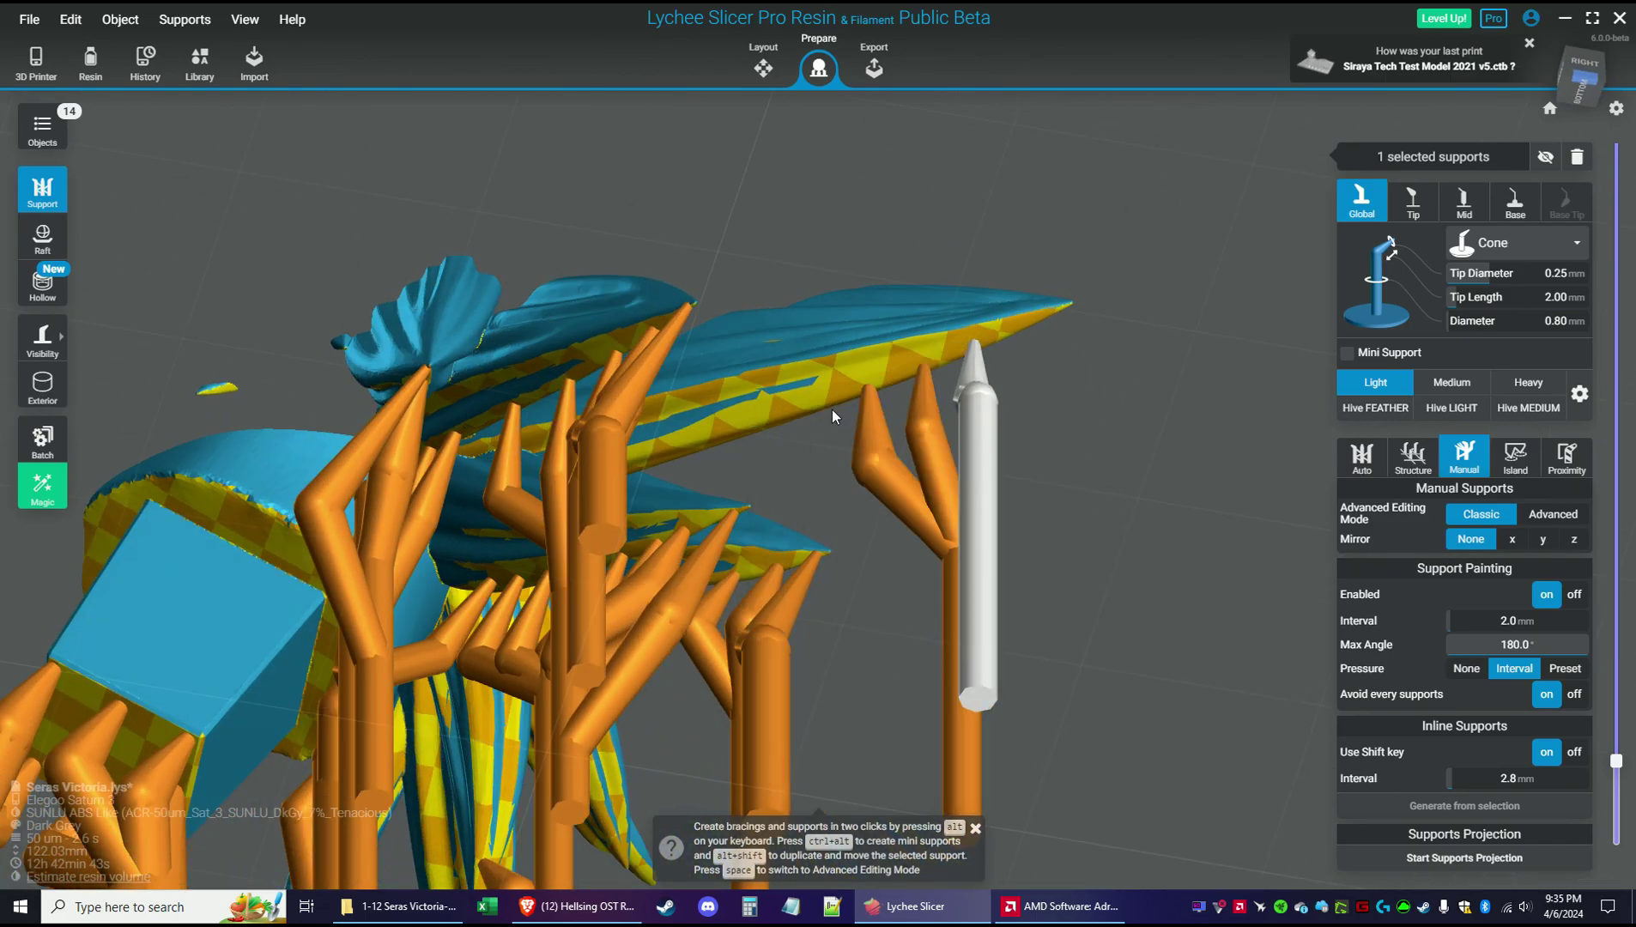
drag(791, 415, 685, 444)
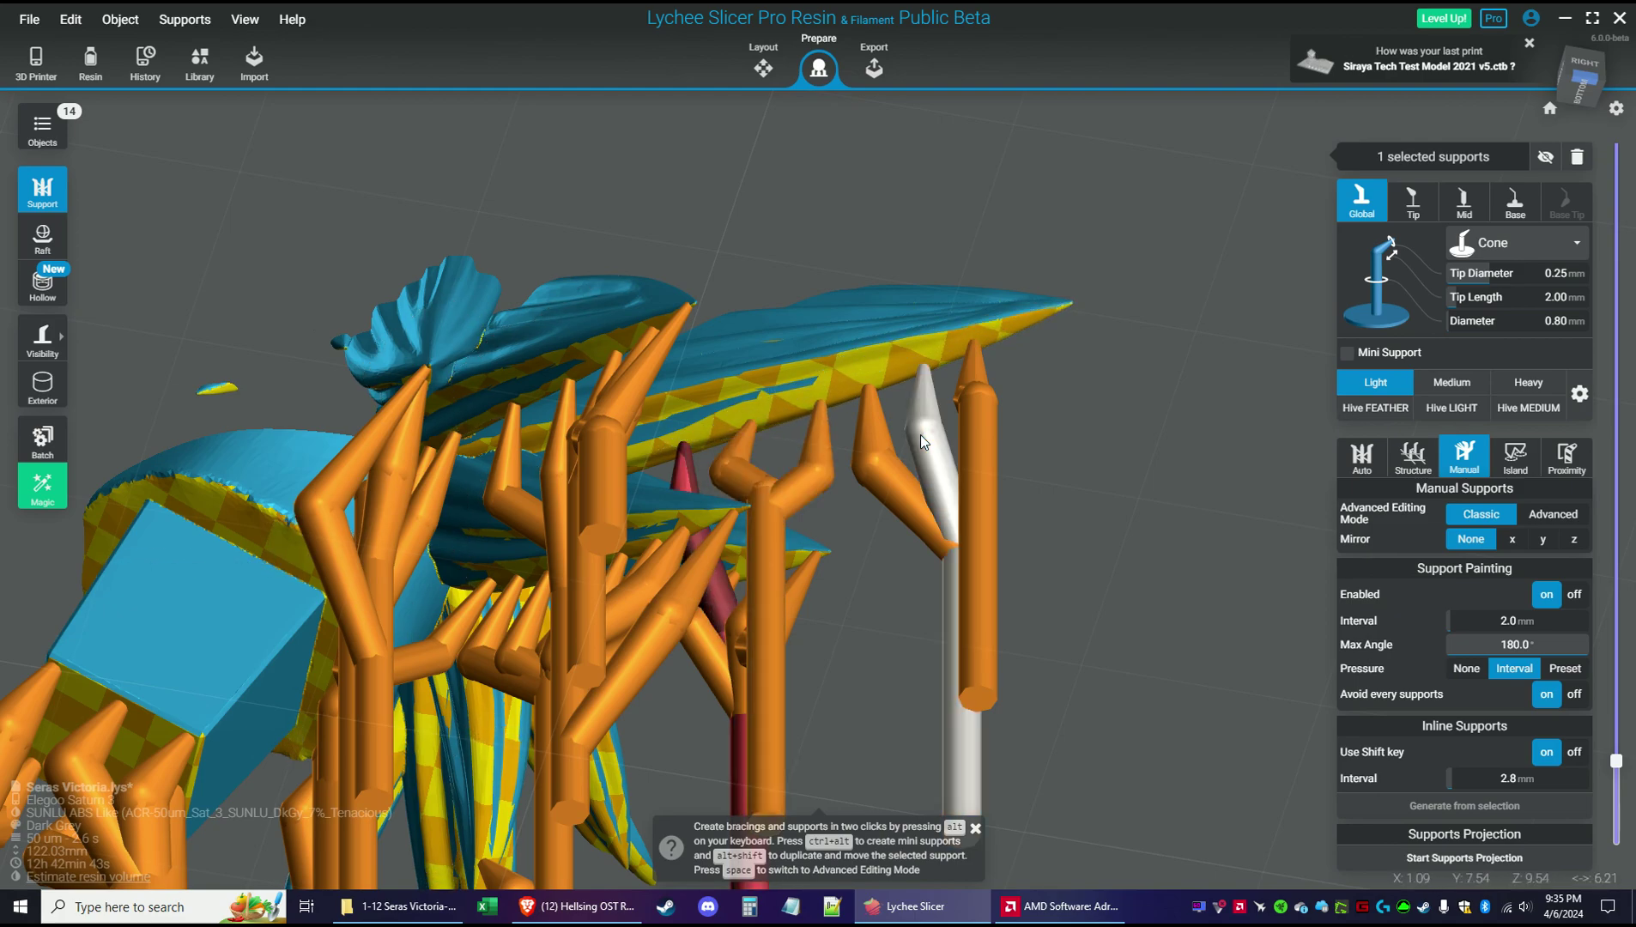
Delete the failed red support and add a Hive Feather support at the spike's tip
key(Delete)
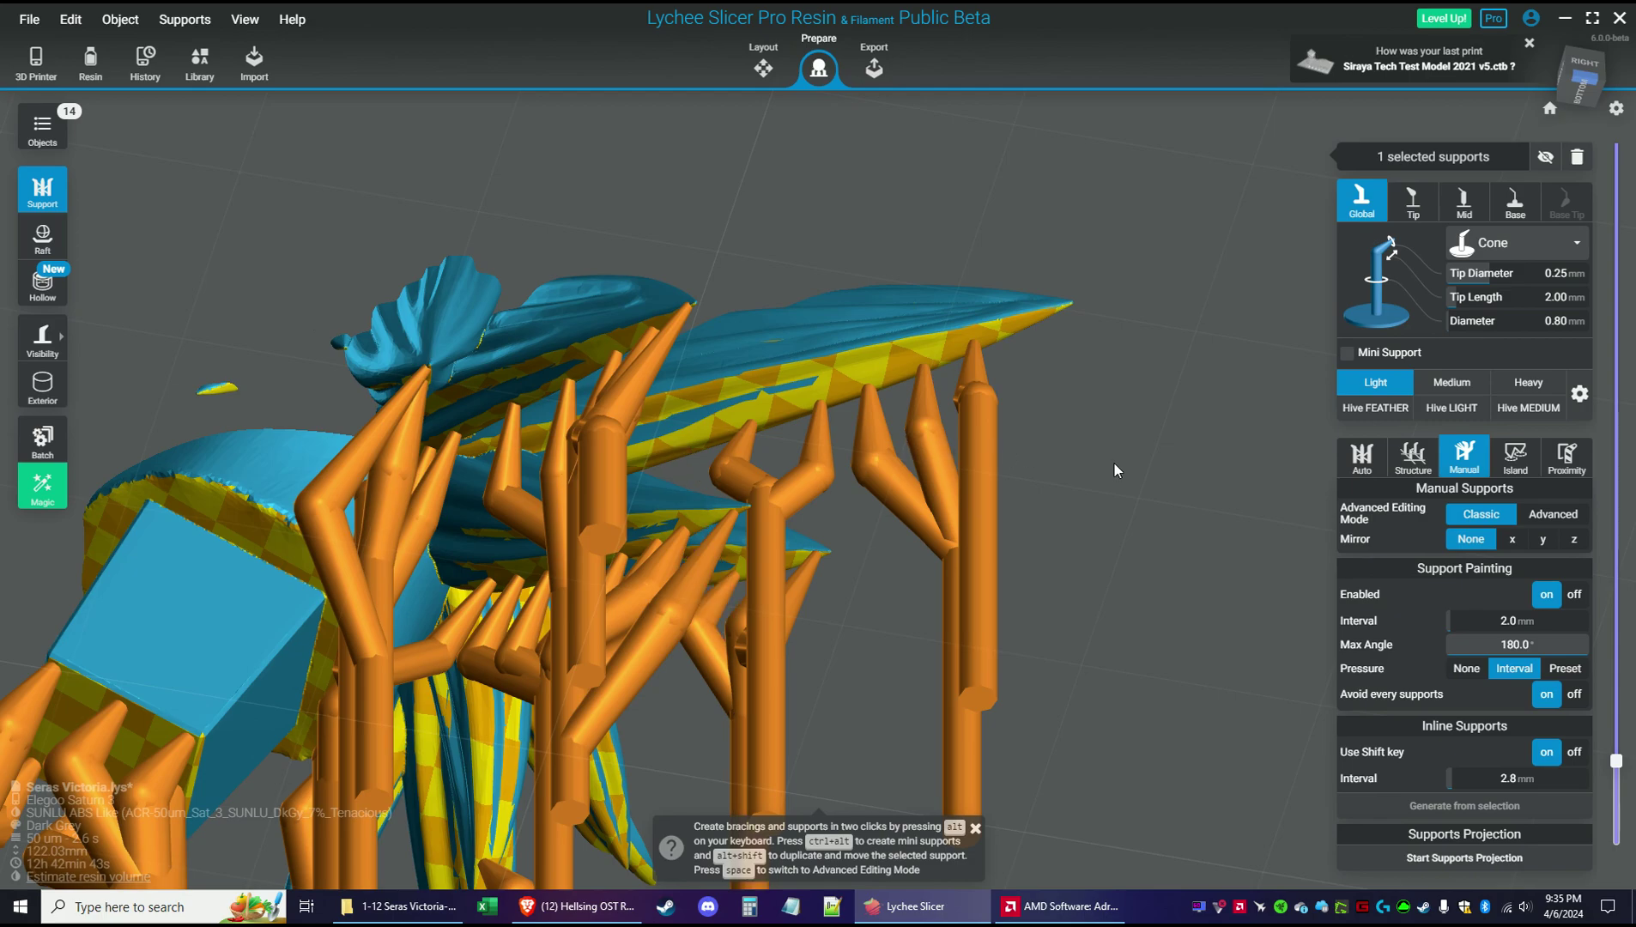
click(1116, 465)
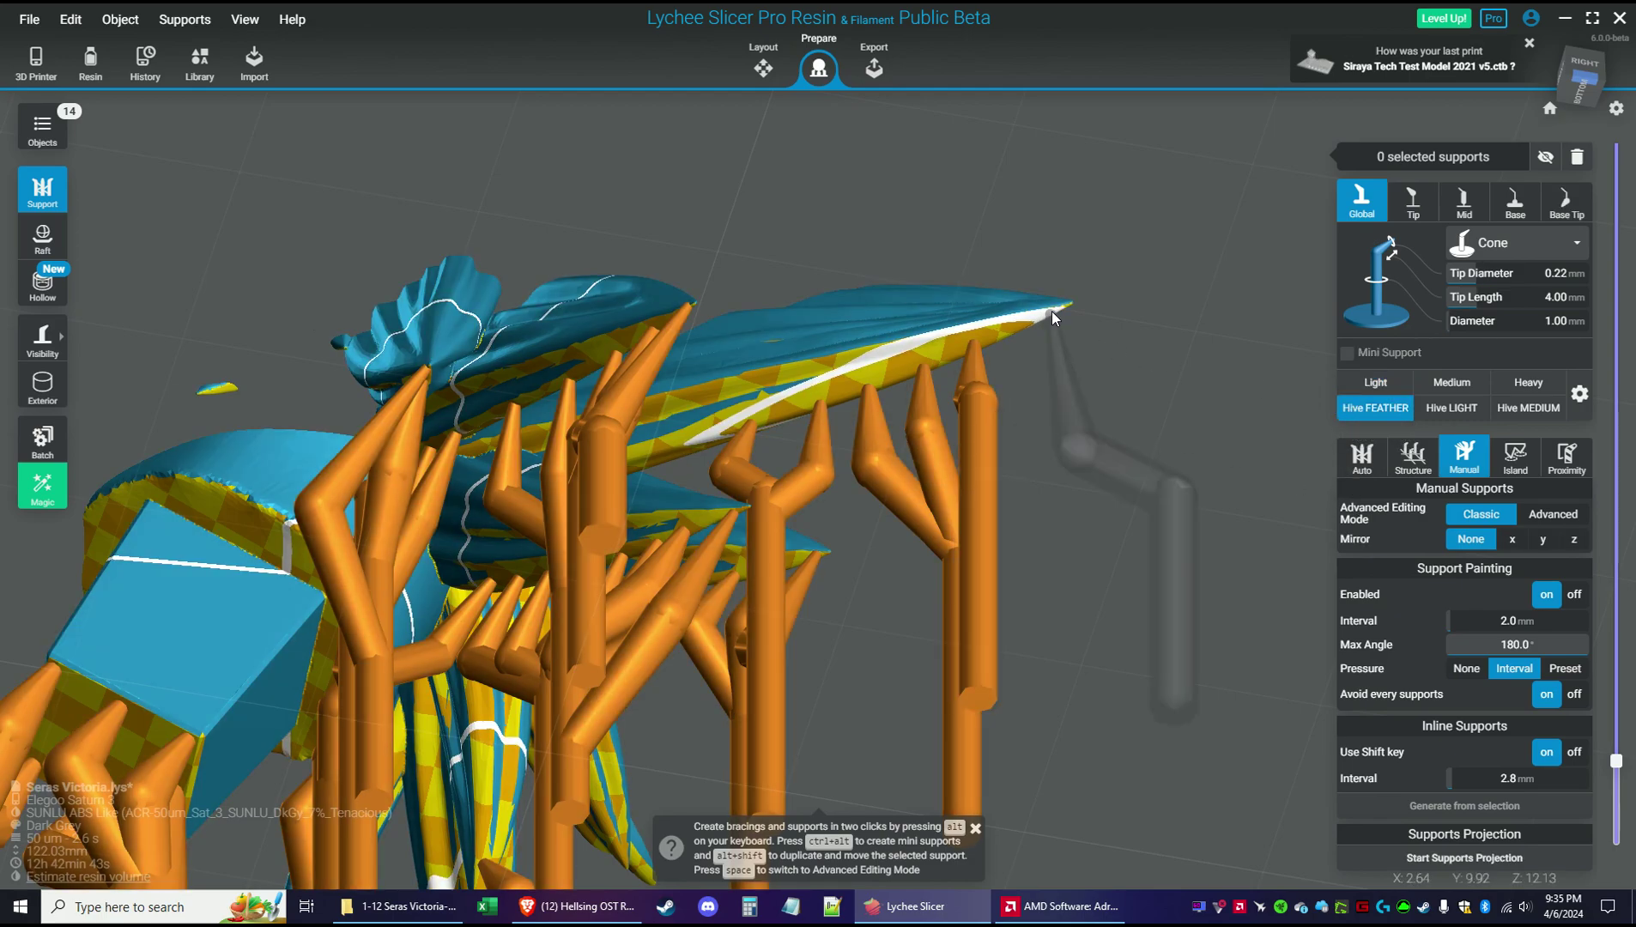
click(1048, 312)
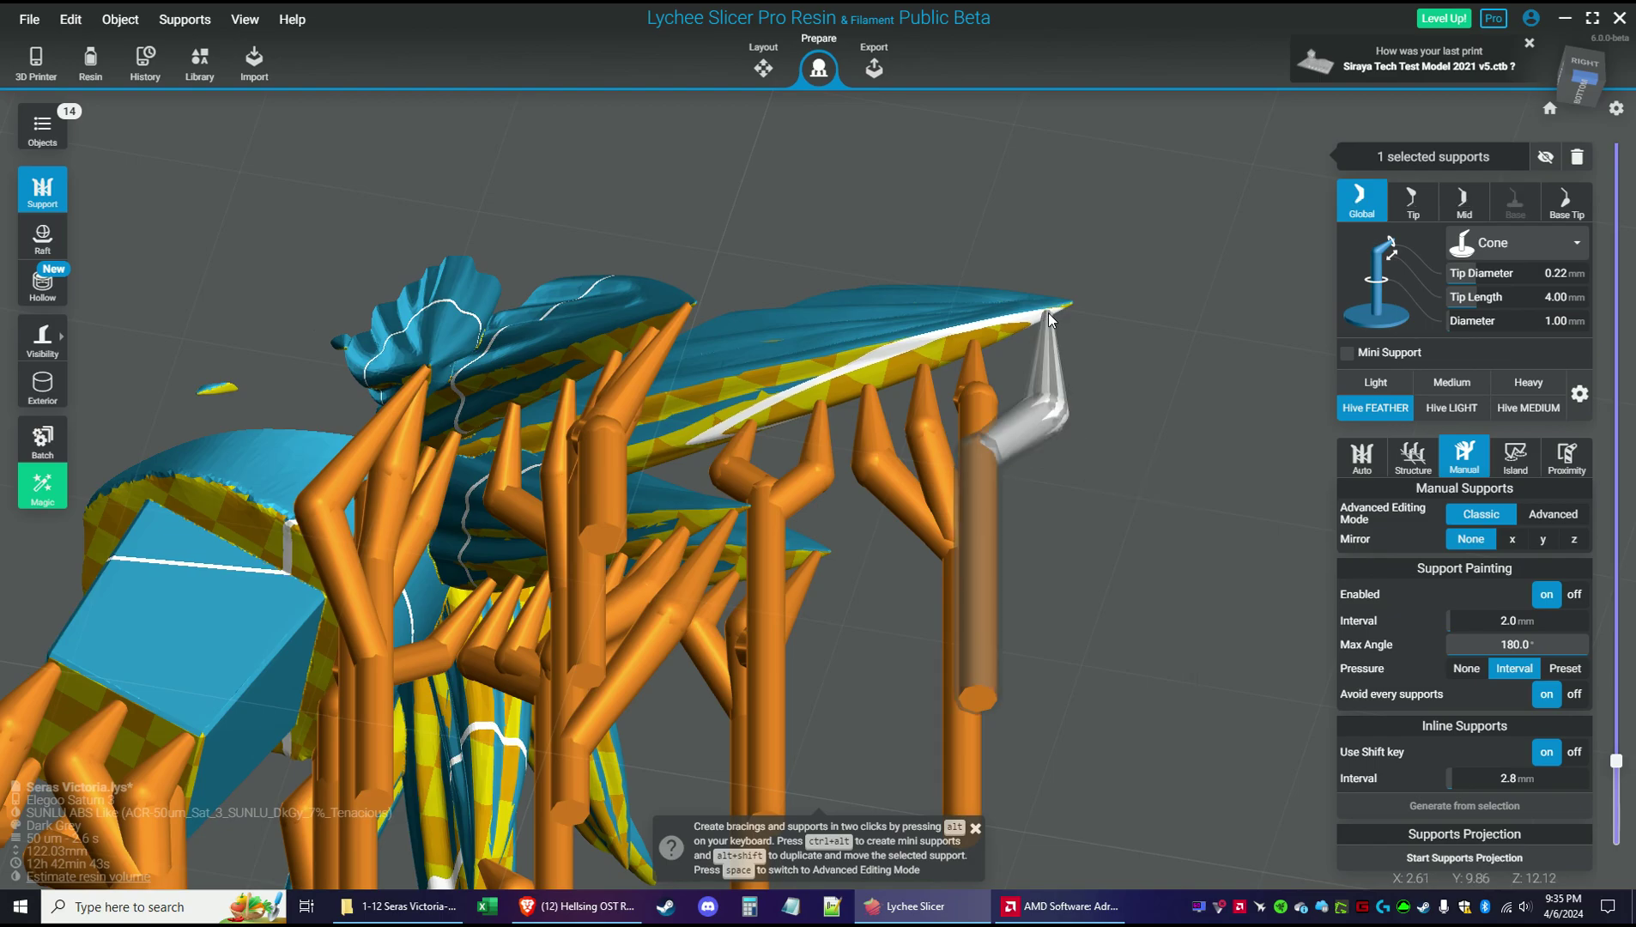
drag(1181, 445, 1104, 492)
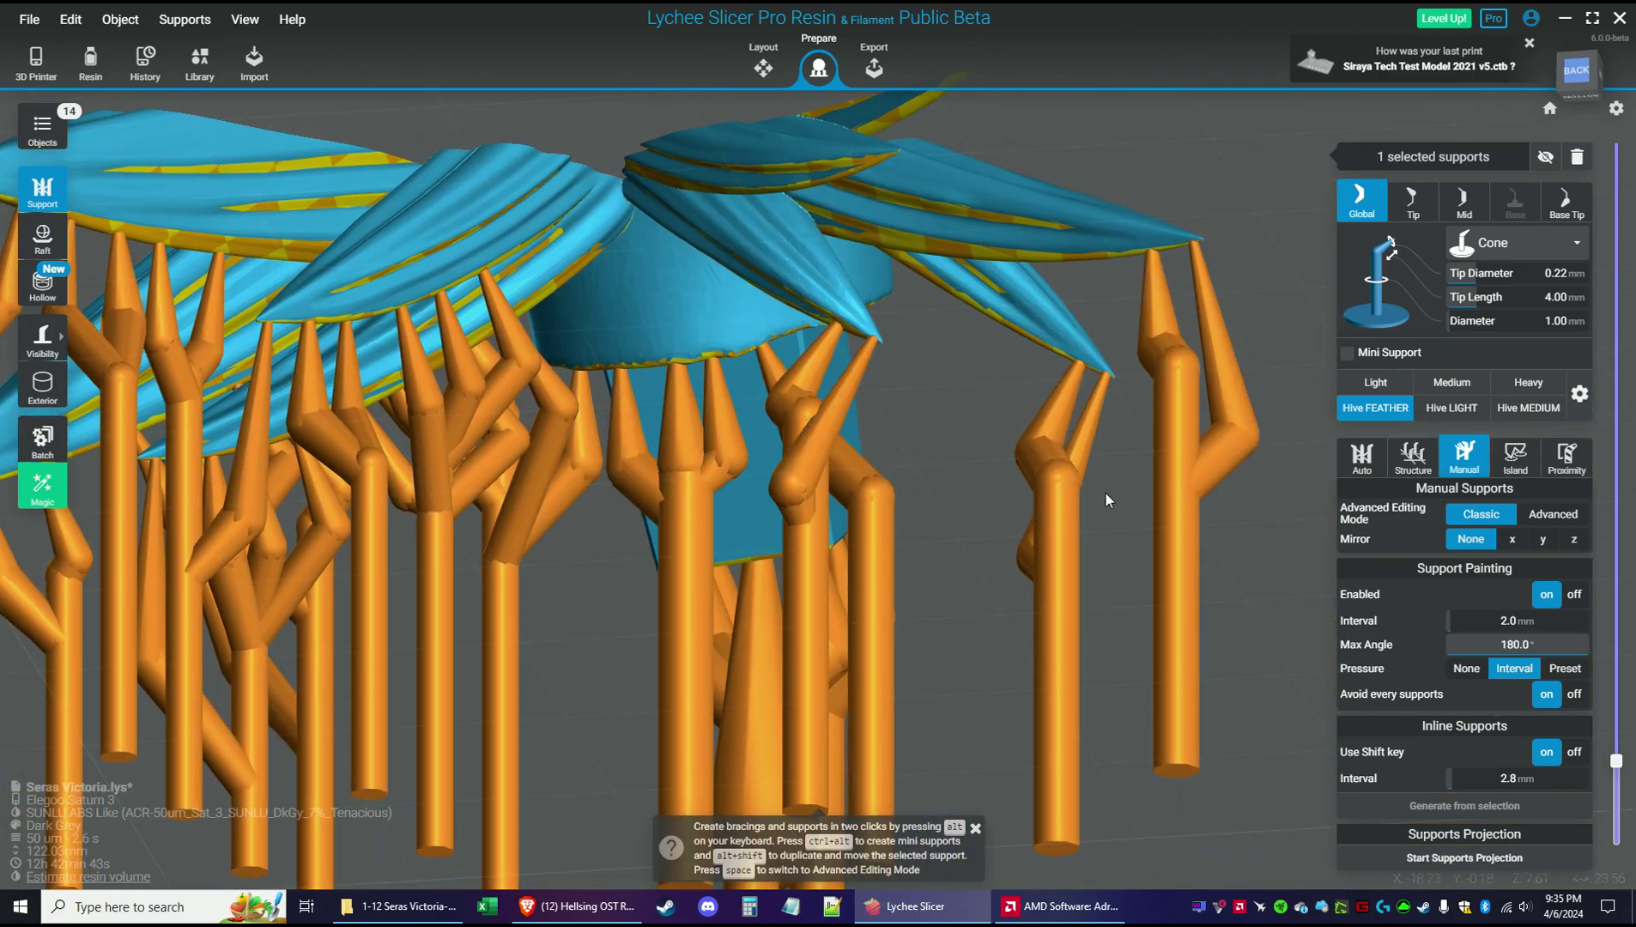
With the Light preset, add supports along the upper-right hair spikes, including one mini support
drag(1148, 572, 1127, 421)
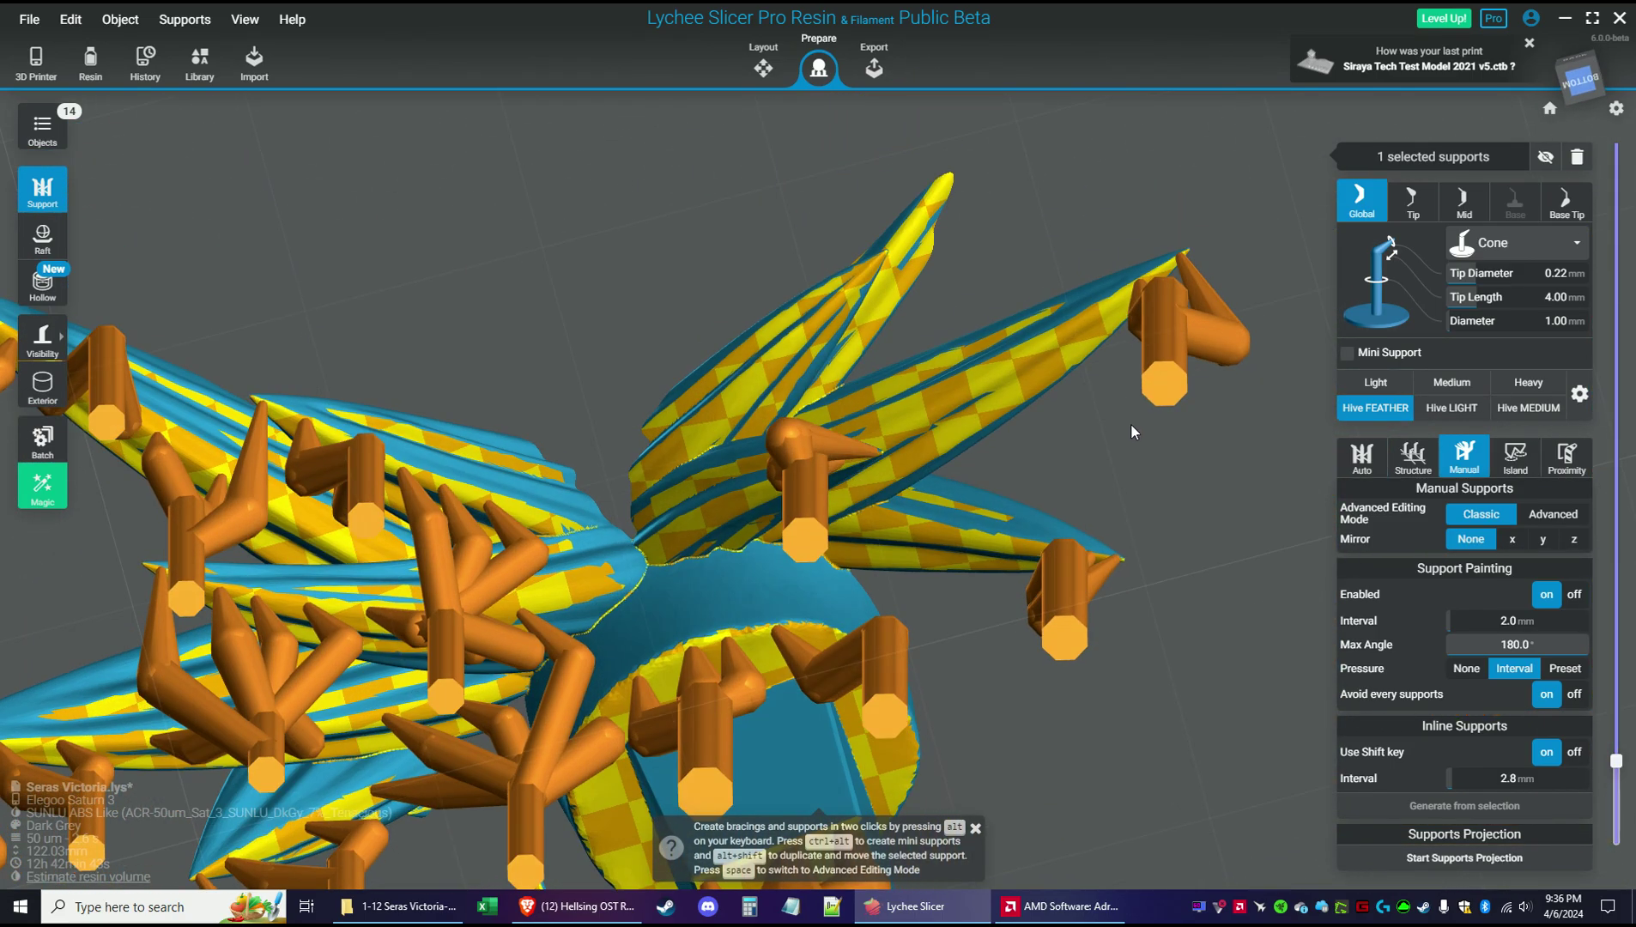
click(1127, 422)
click(1376, 383)
click(954, 537)
drag(954, 536, 889, 525)
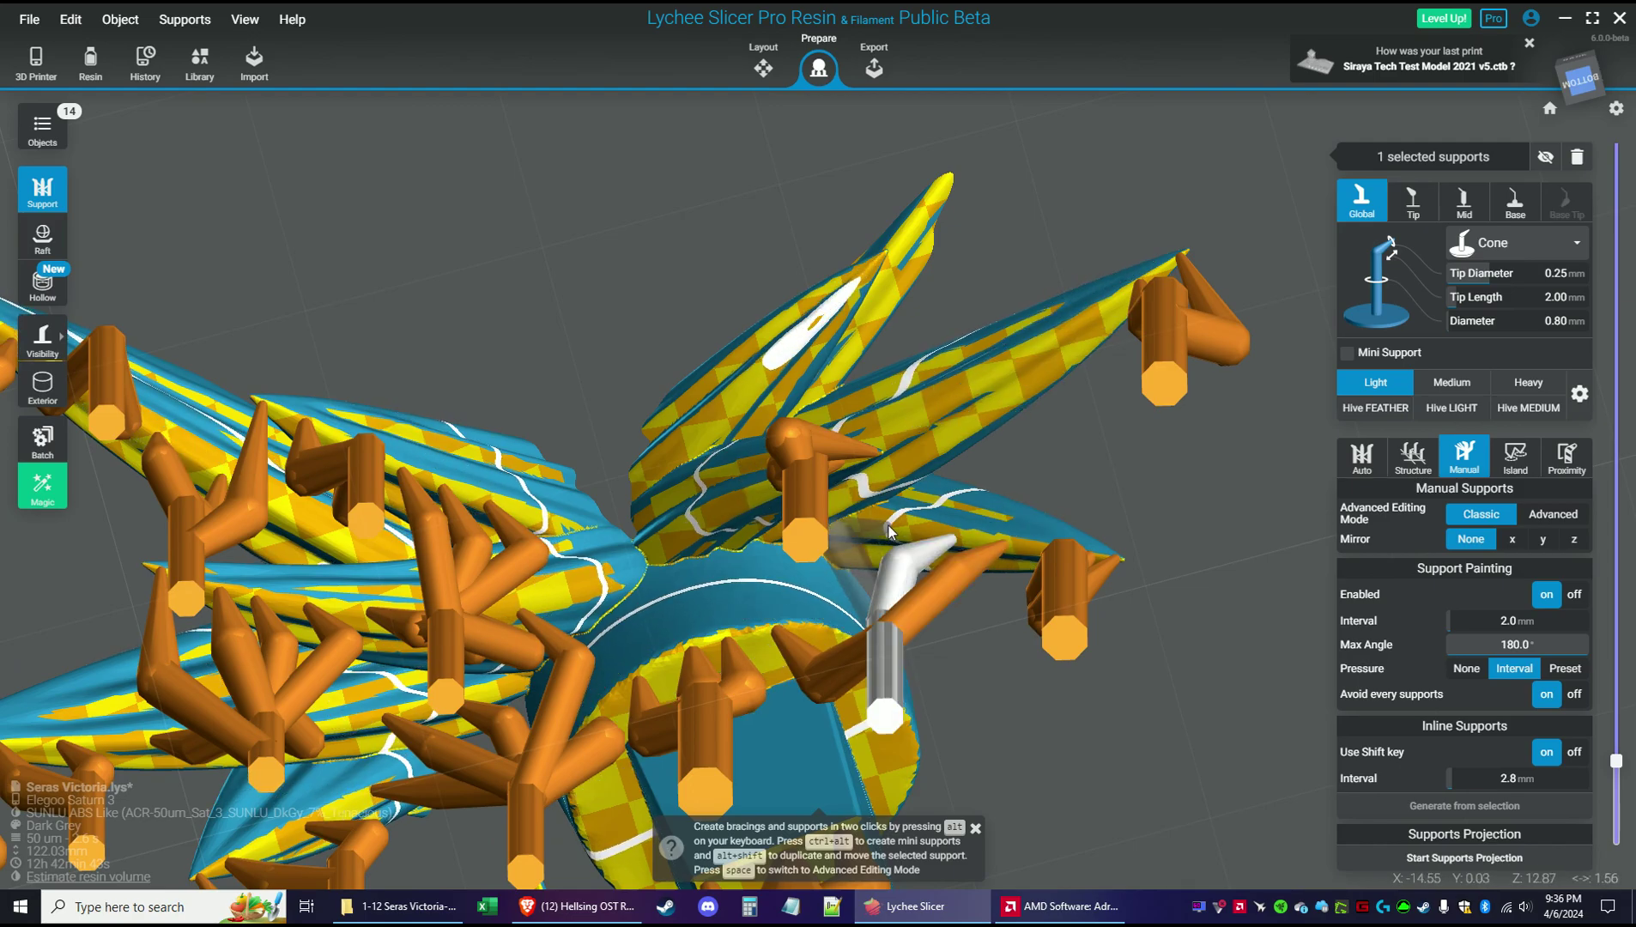
click(1096, 314)
click(1040, 346)
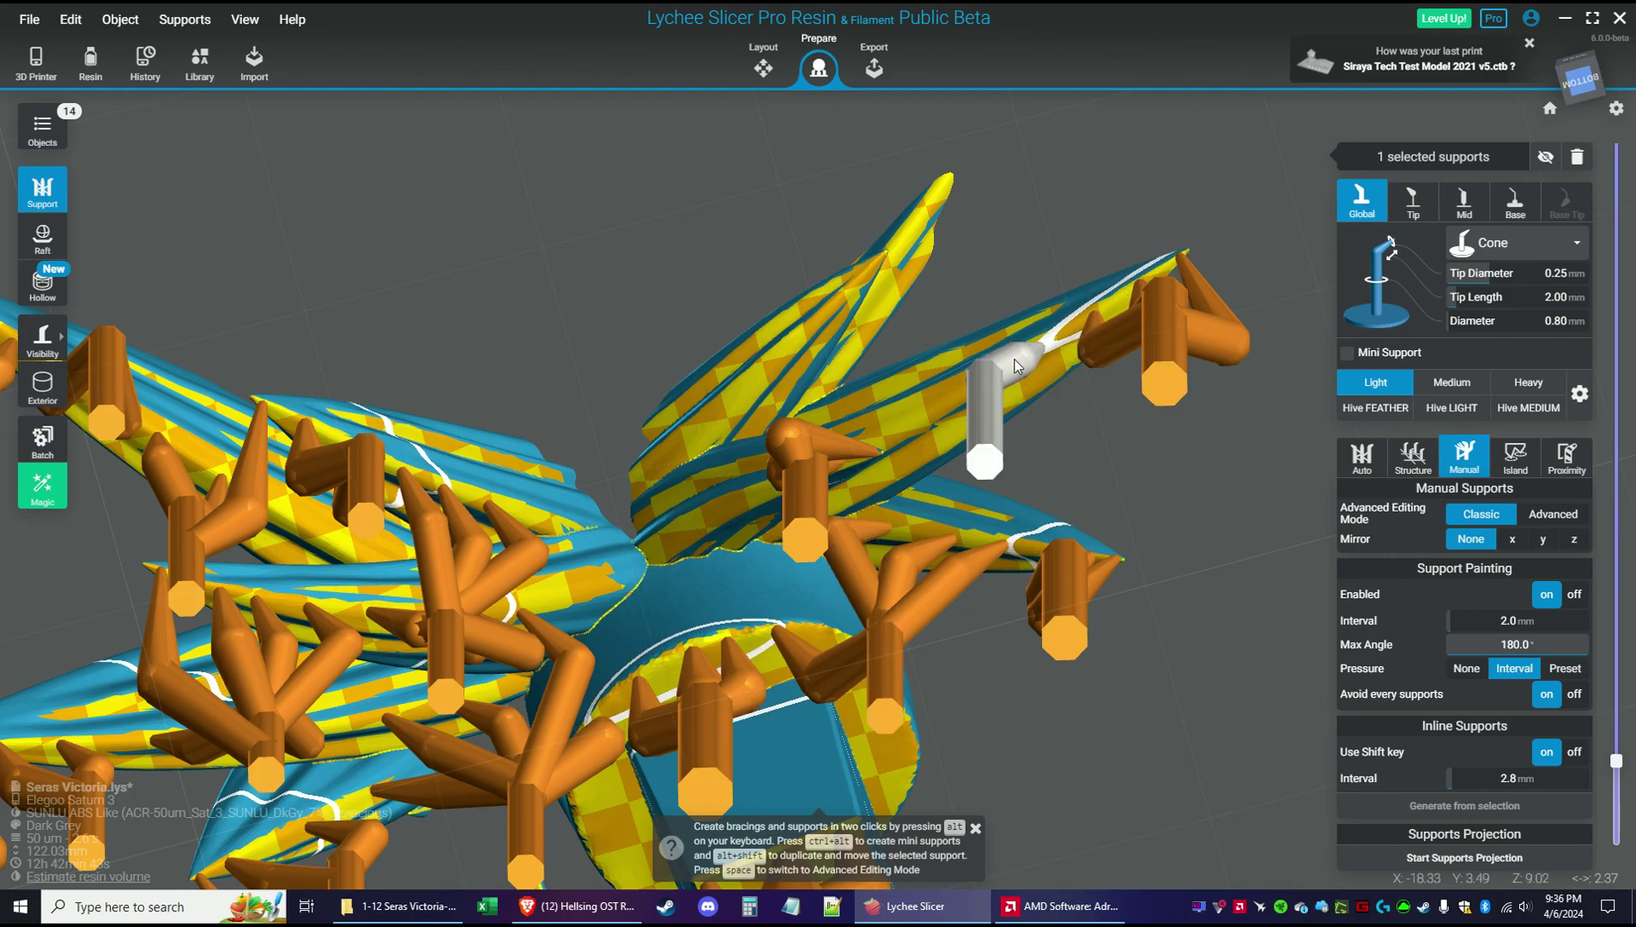
click(941, 394)
click(889, 418)
Add more light supports under the spike tips and edges from the side view
right_drag(1062, 225, 968, 569)
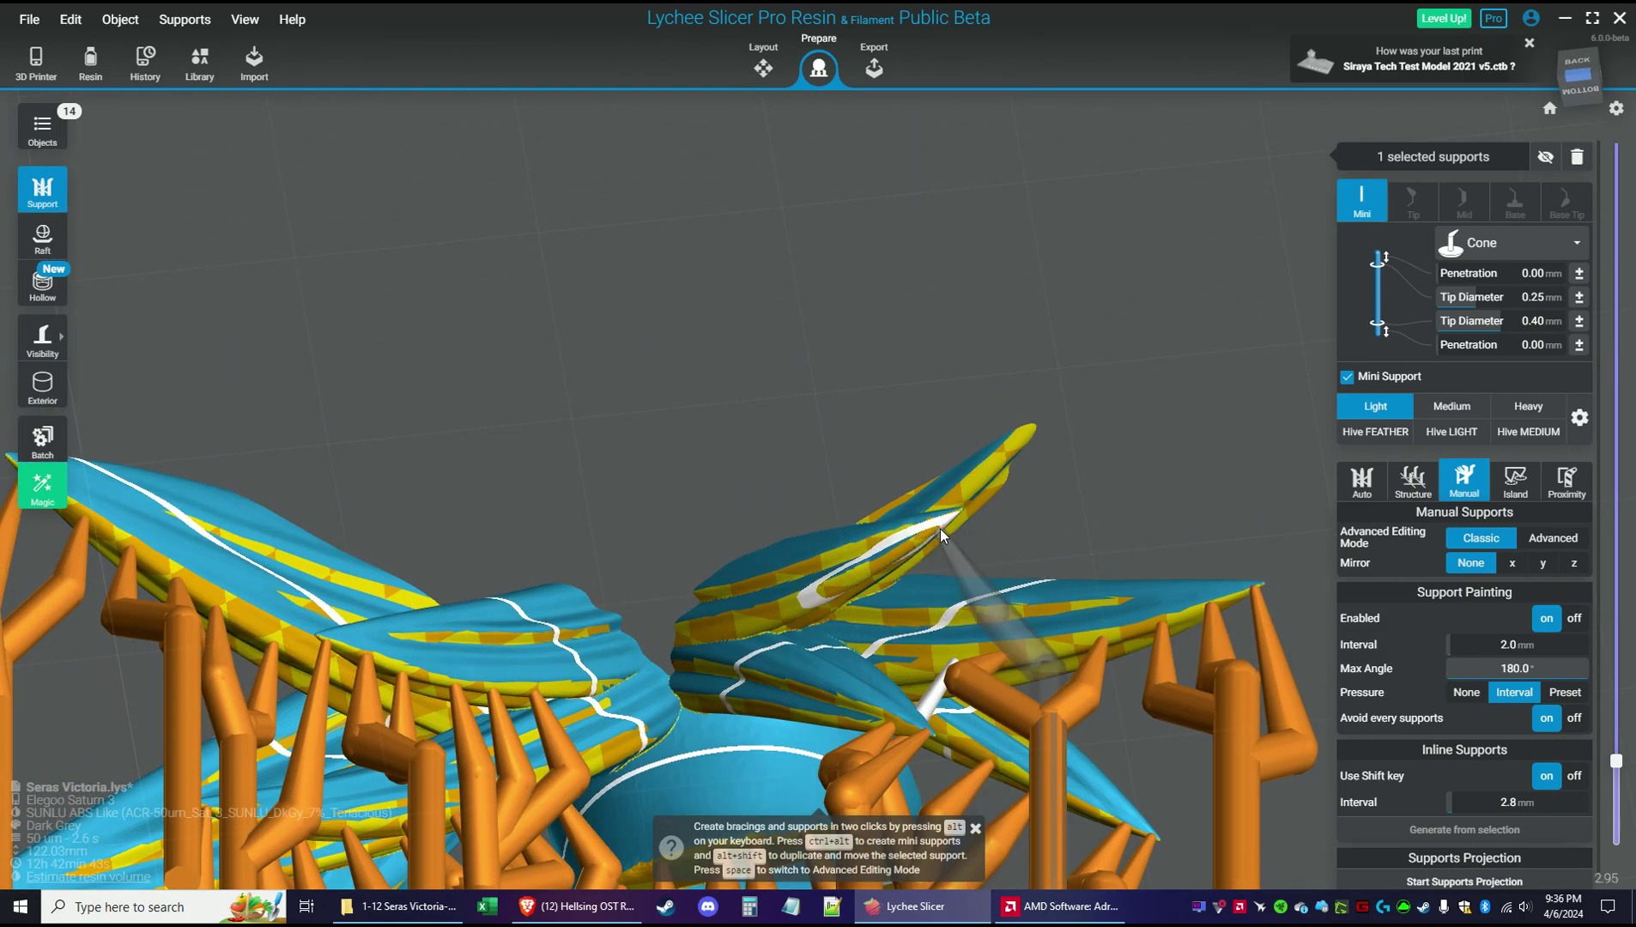
click(894, 556)
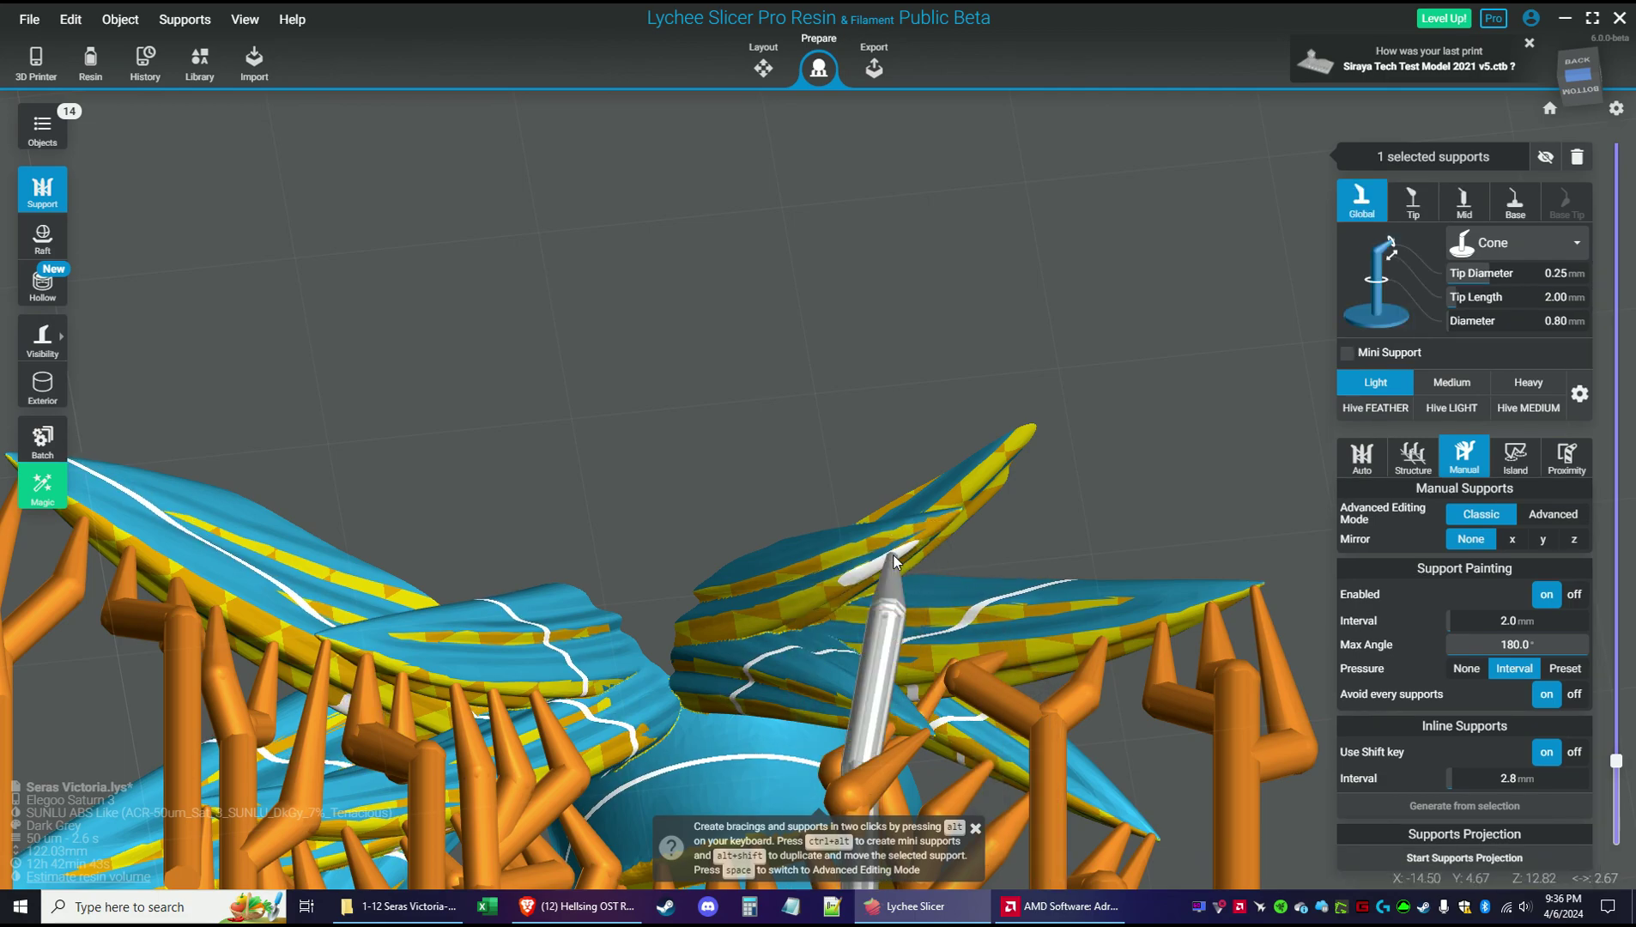
click(1228, 492)
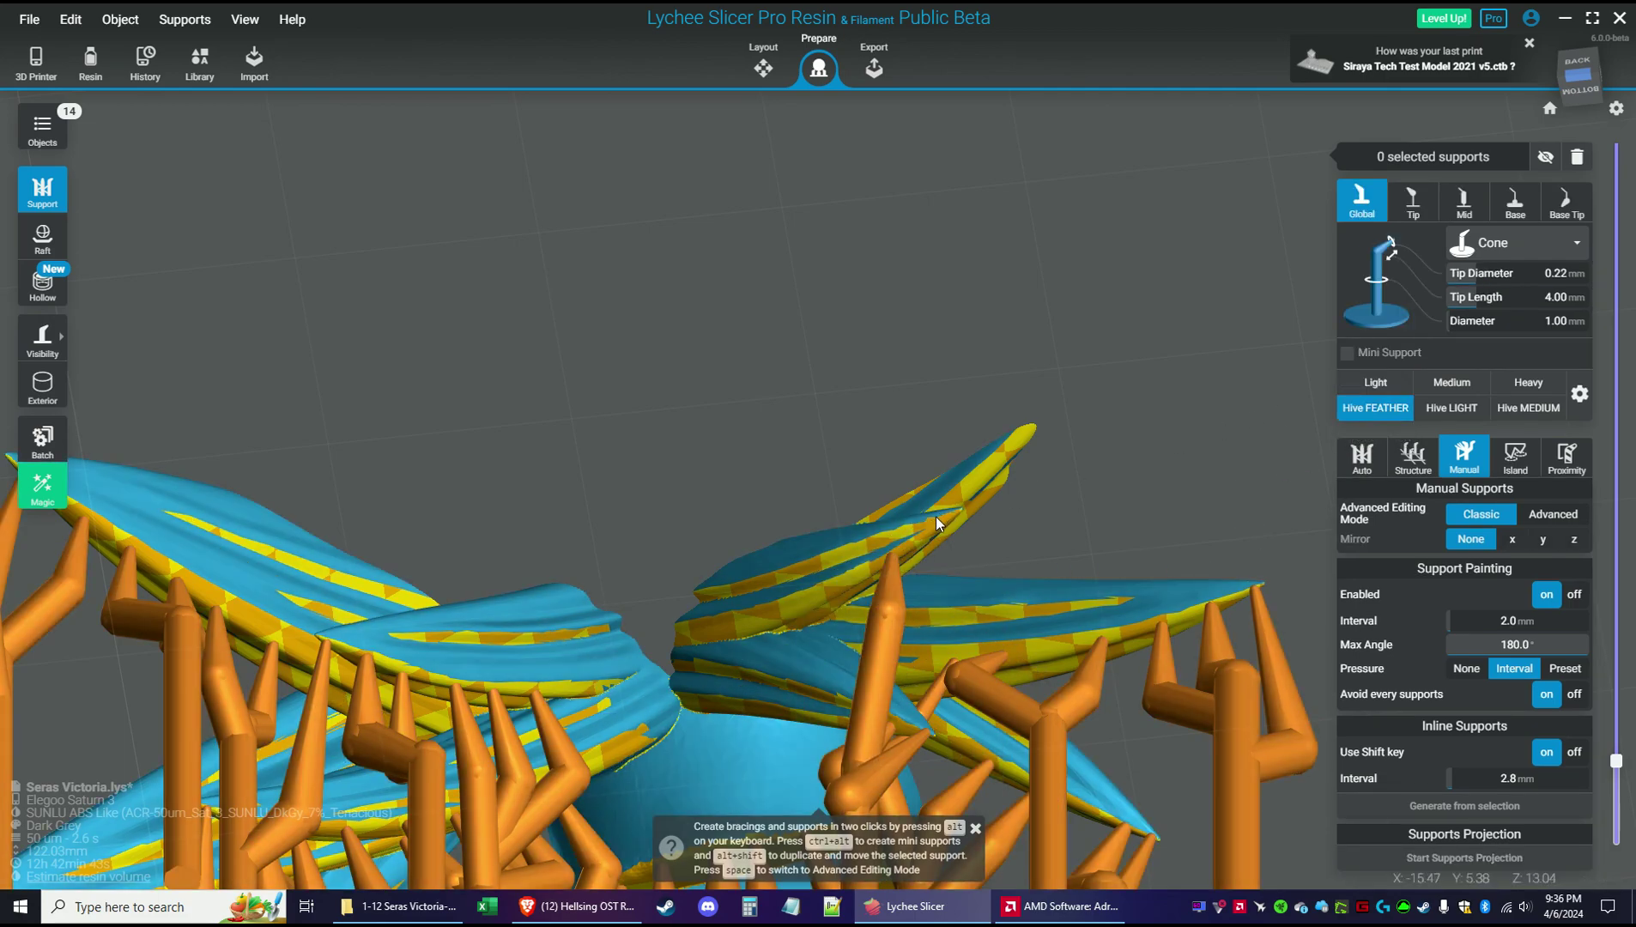
click(942, 519)
right_drag(1050, 517, 1189, 502)
click(1177, 498)
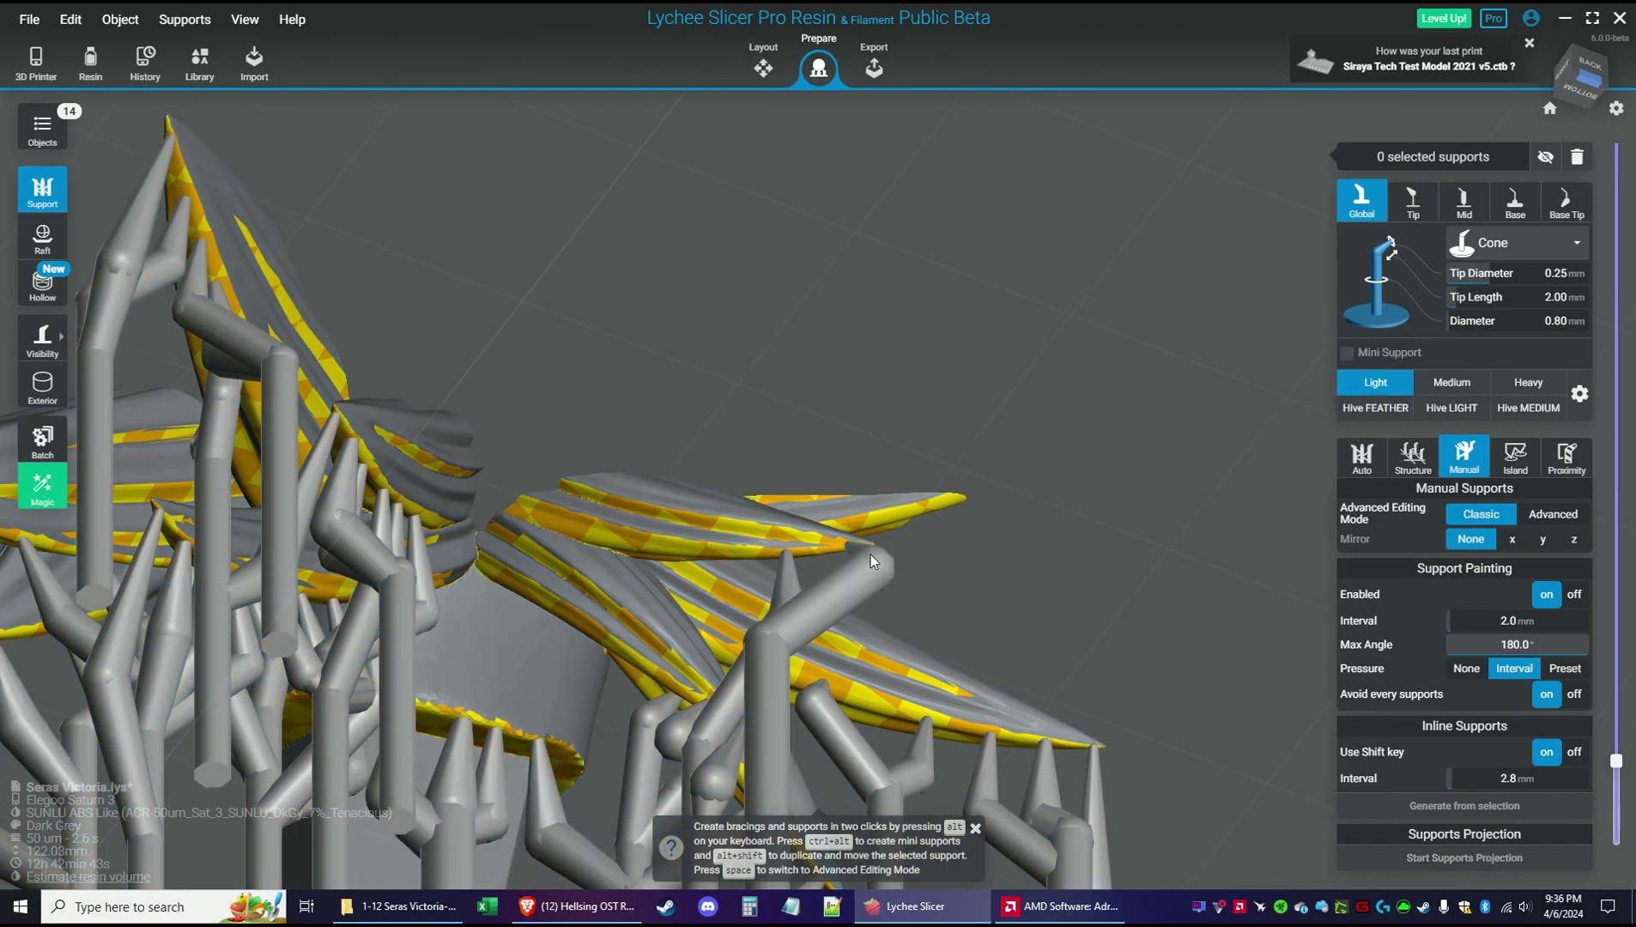
click(719, 547)
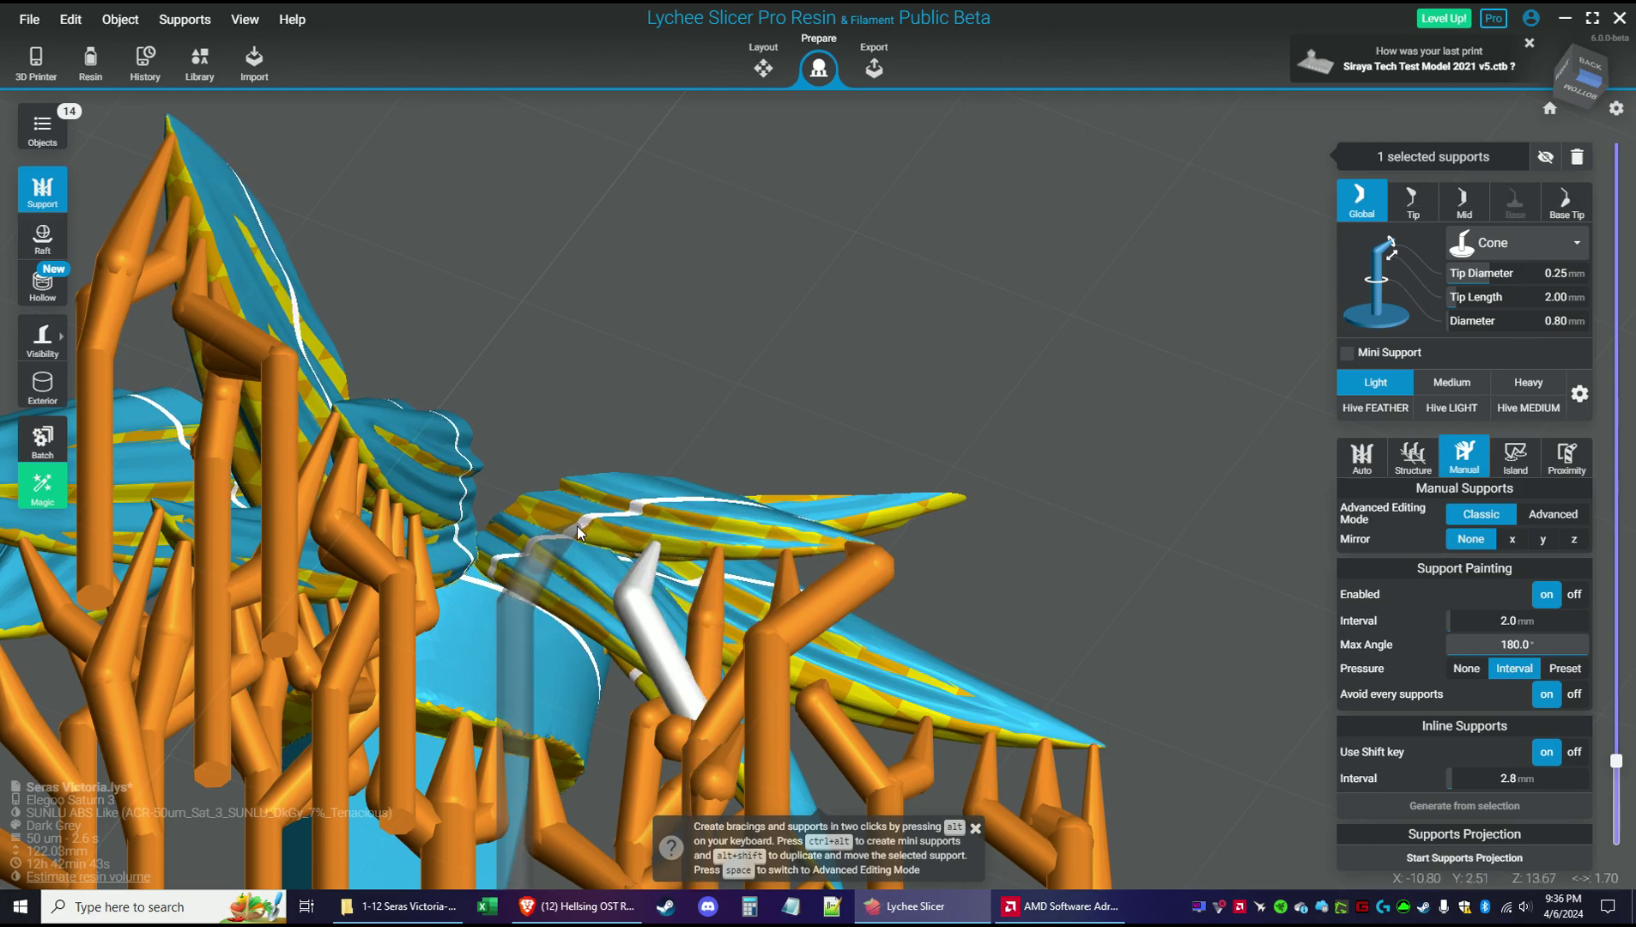
right_drag(592, 532, 724, 474)
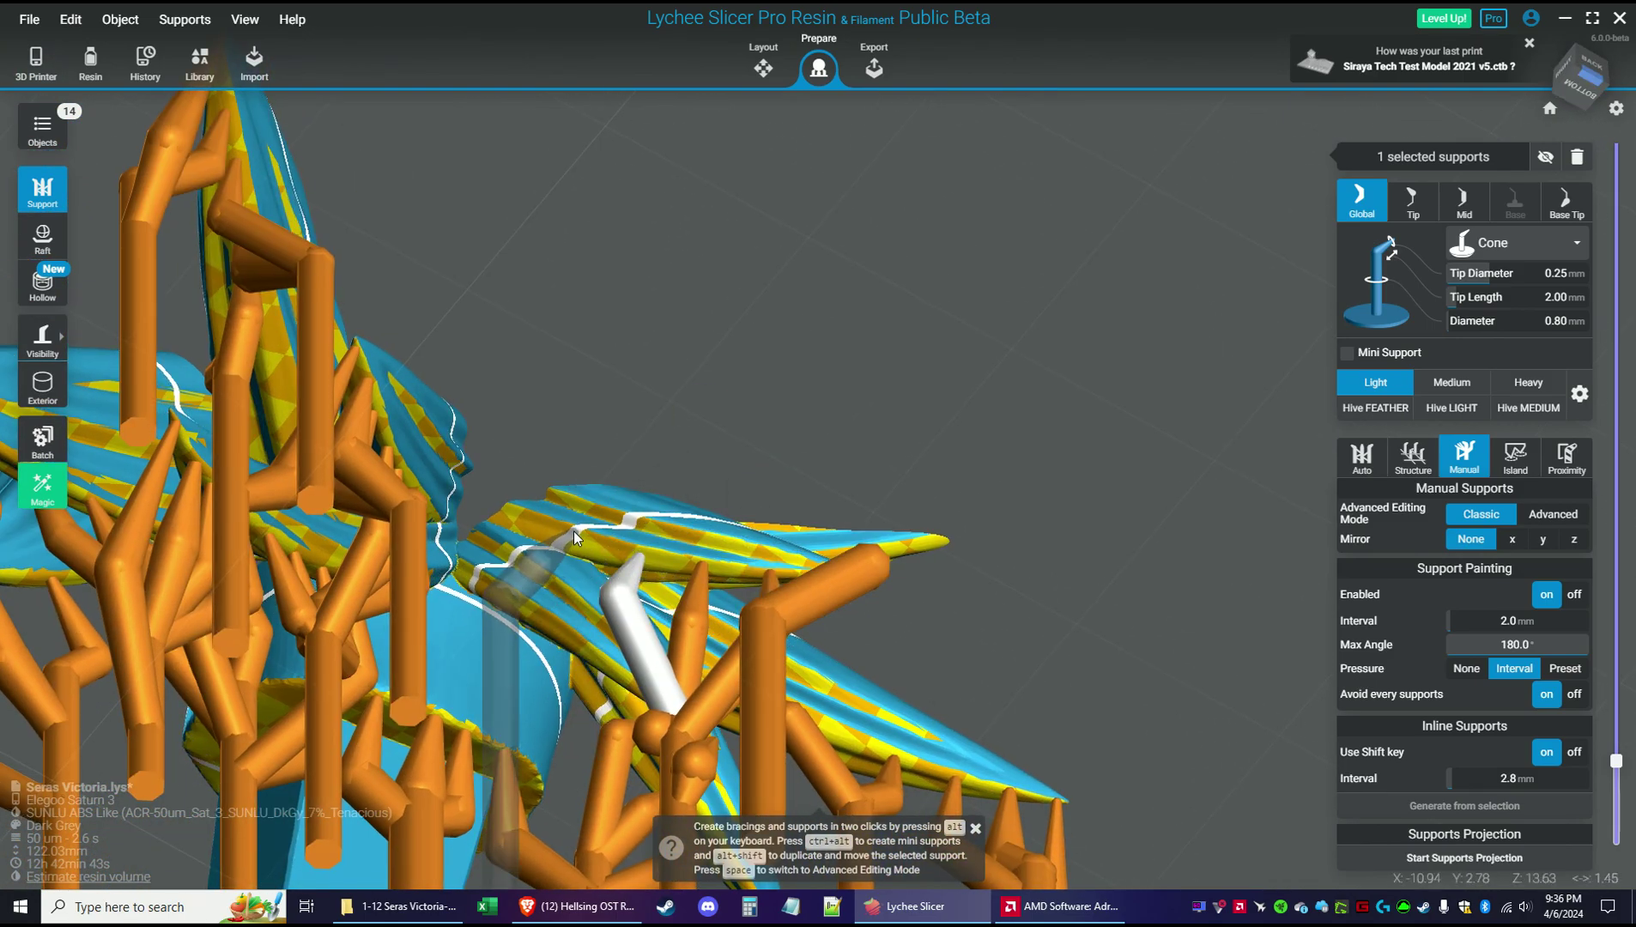
click(739, 542)
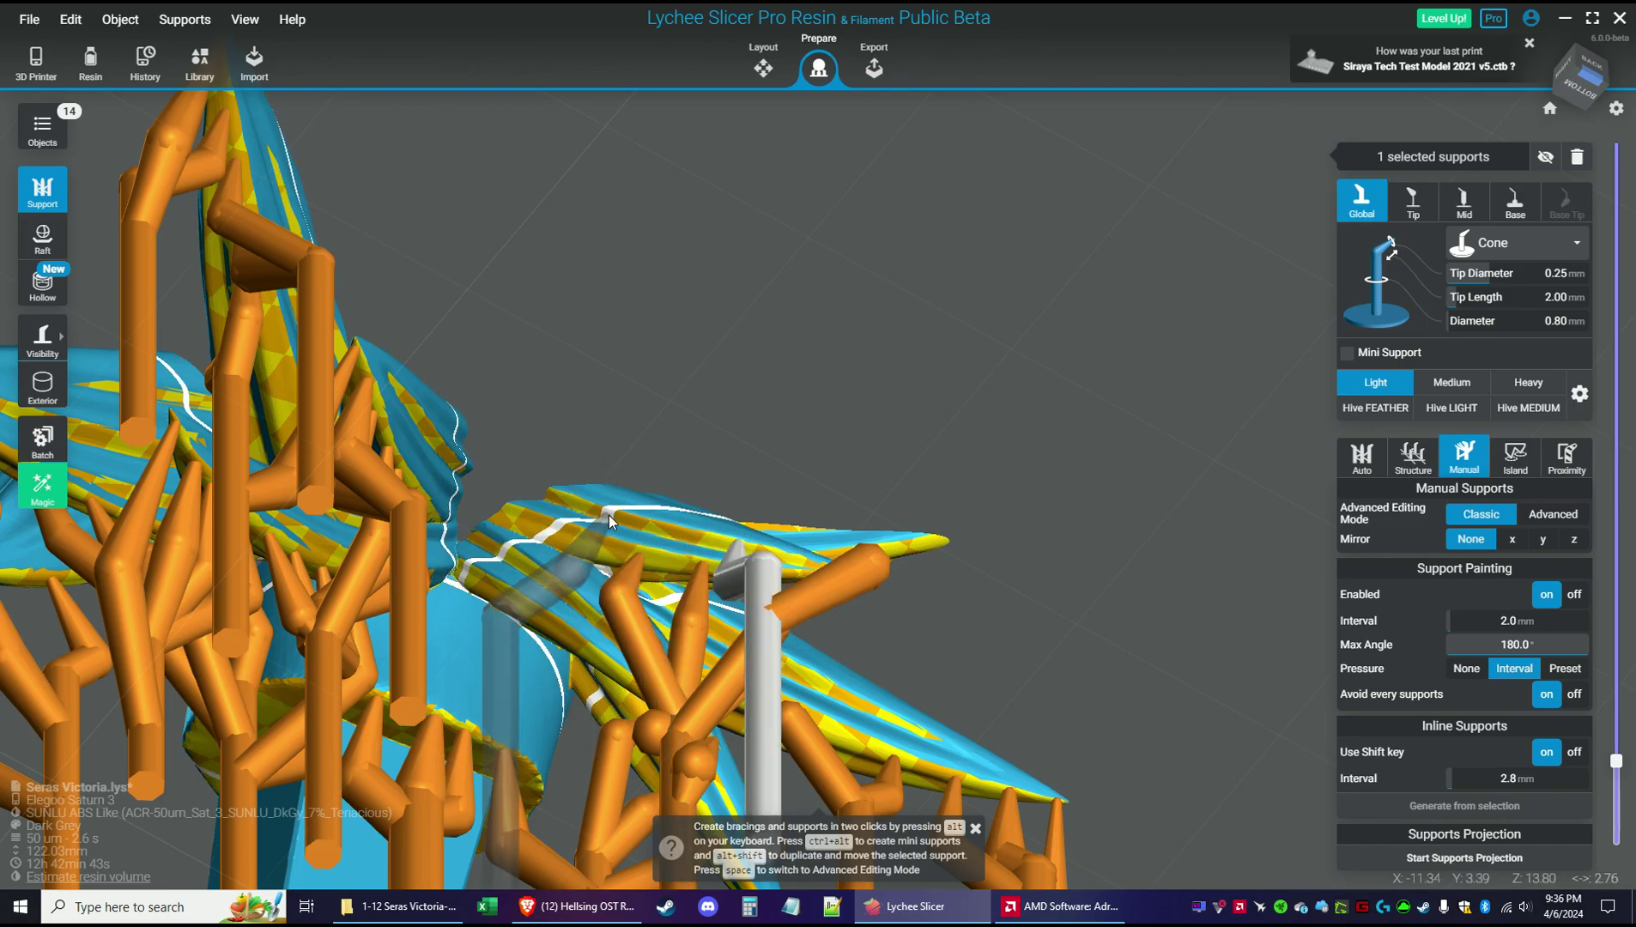
right_drag(929, 506, 1017, 369)
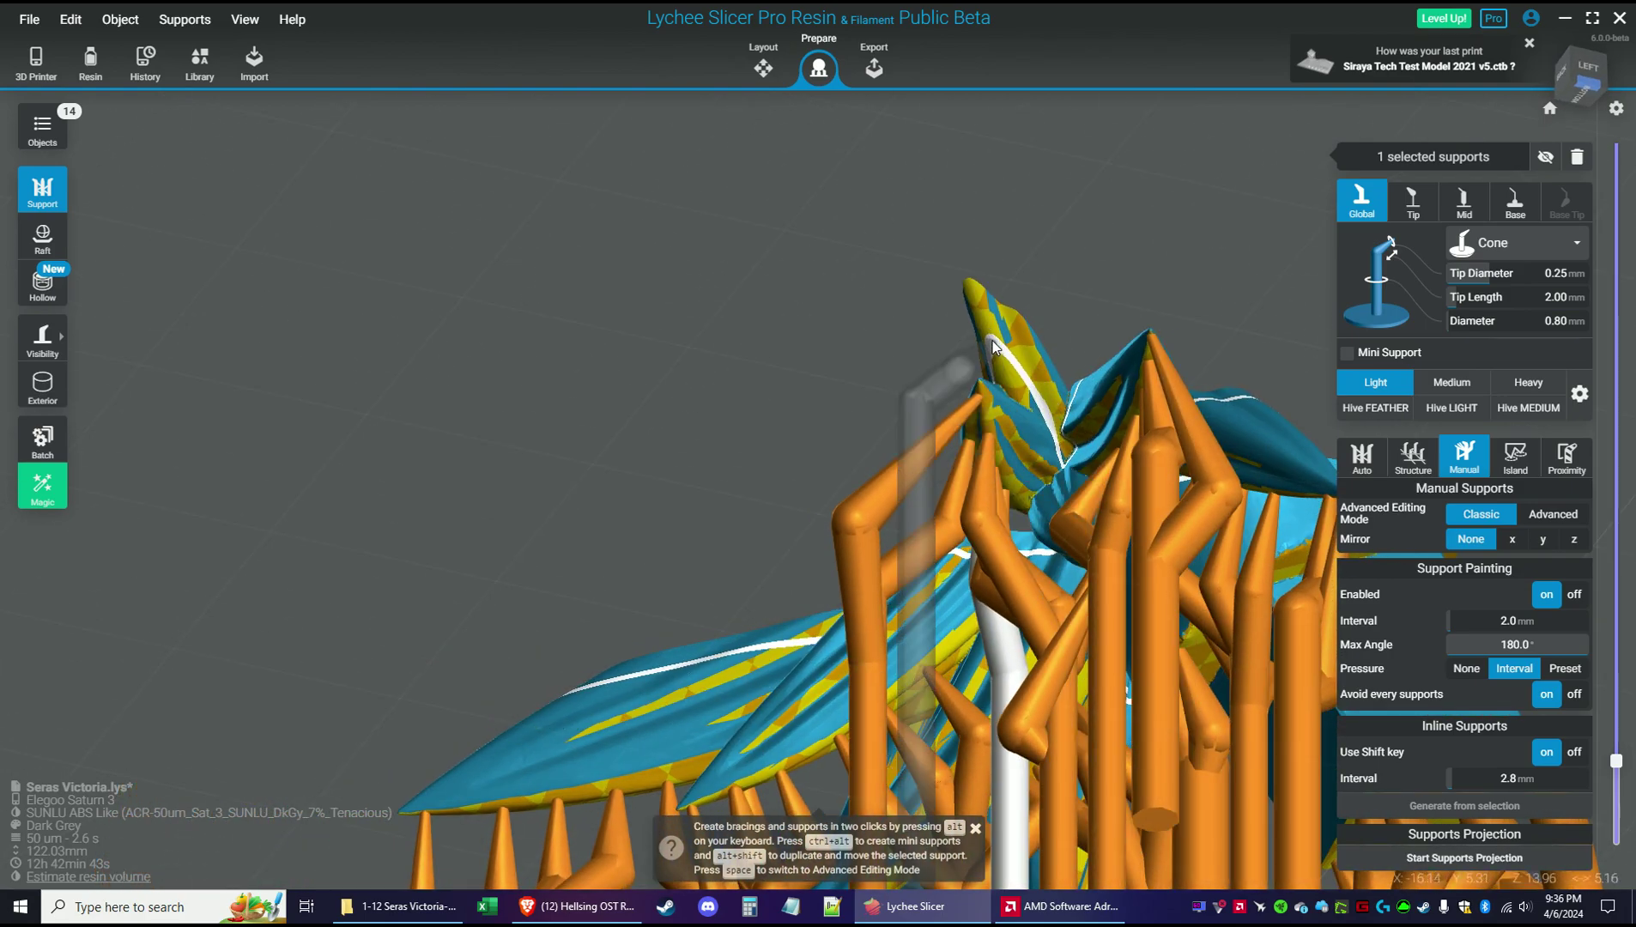
Raise the layer slider to reveal more of the head's layers
right_drag(993, 346, 1220, 484)
scroll(1219, 484, down, 2)
drag(1619, 769, 1619, 675)
Move the selected light support's tip to a new point on the back hair spike
right_drag(1286, 689, 814, 559)
right_drag(850, 319, 966, 308)
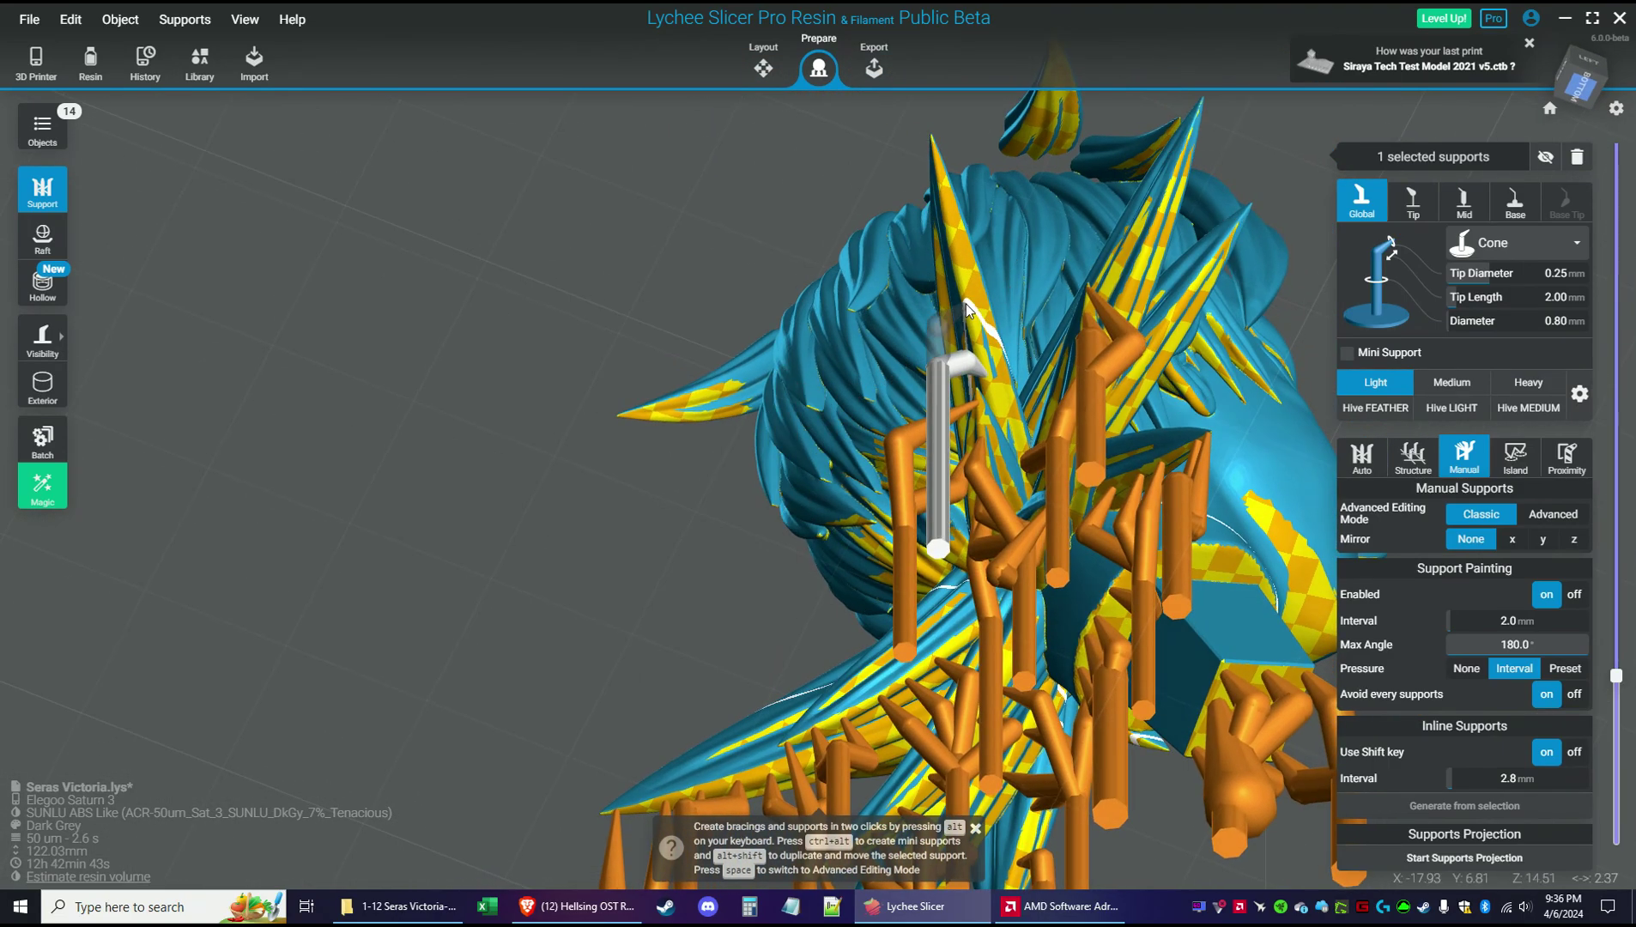
drag(957, 266, 946, 218)
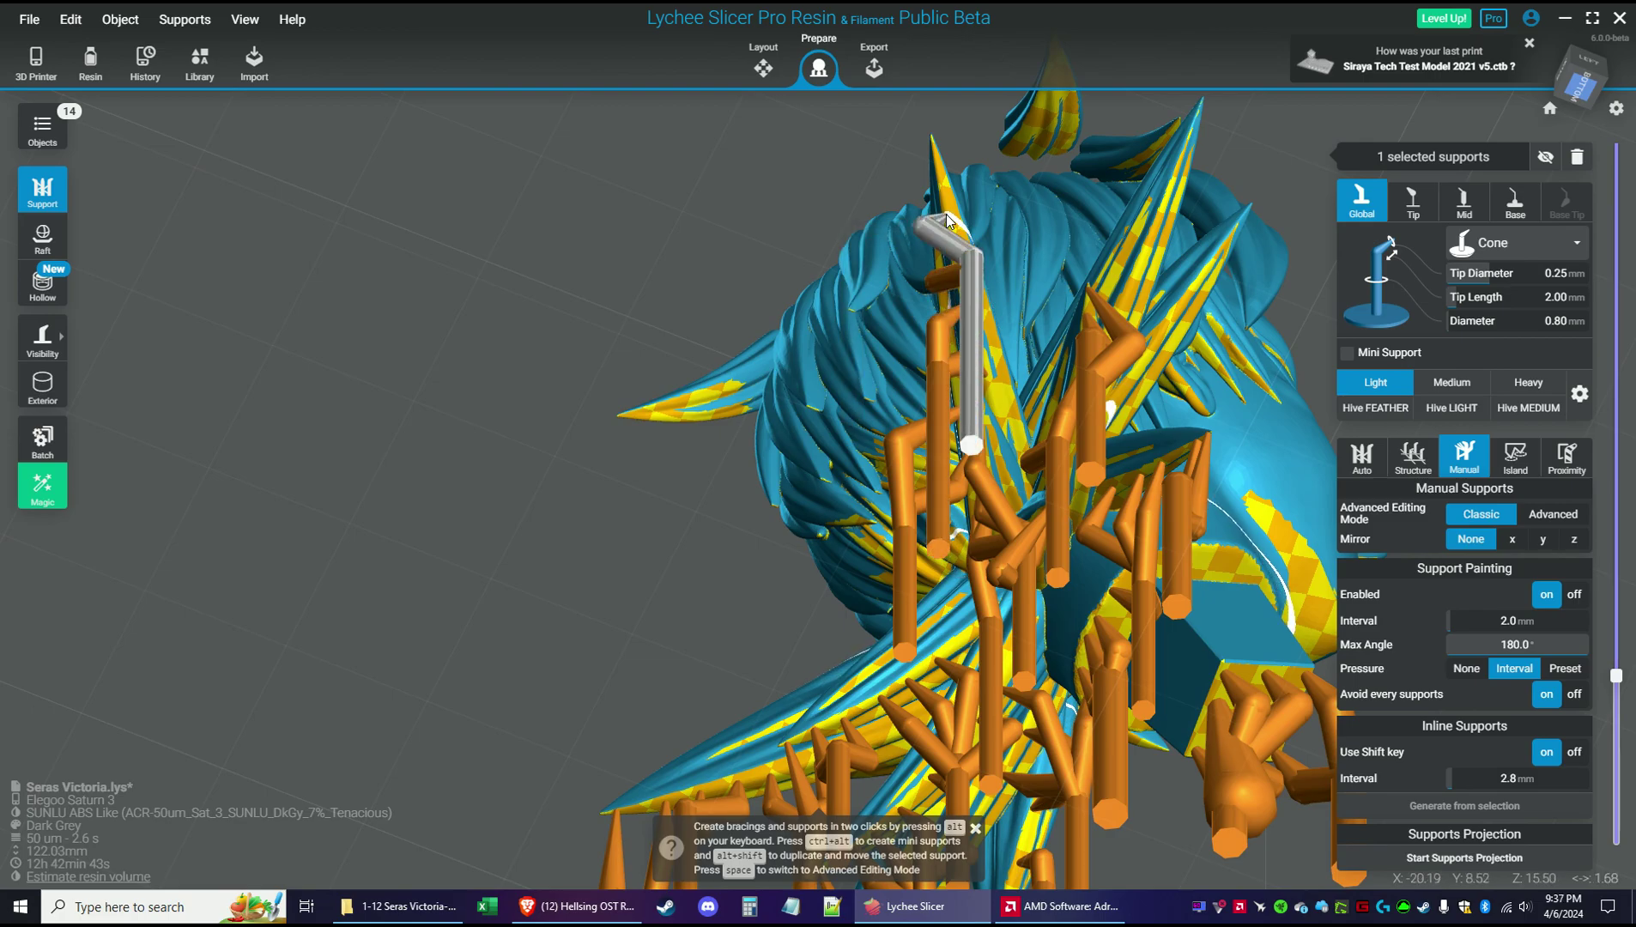
right_drag(931, 523, 854, 474)
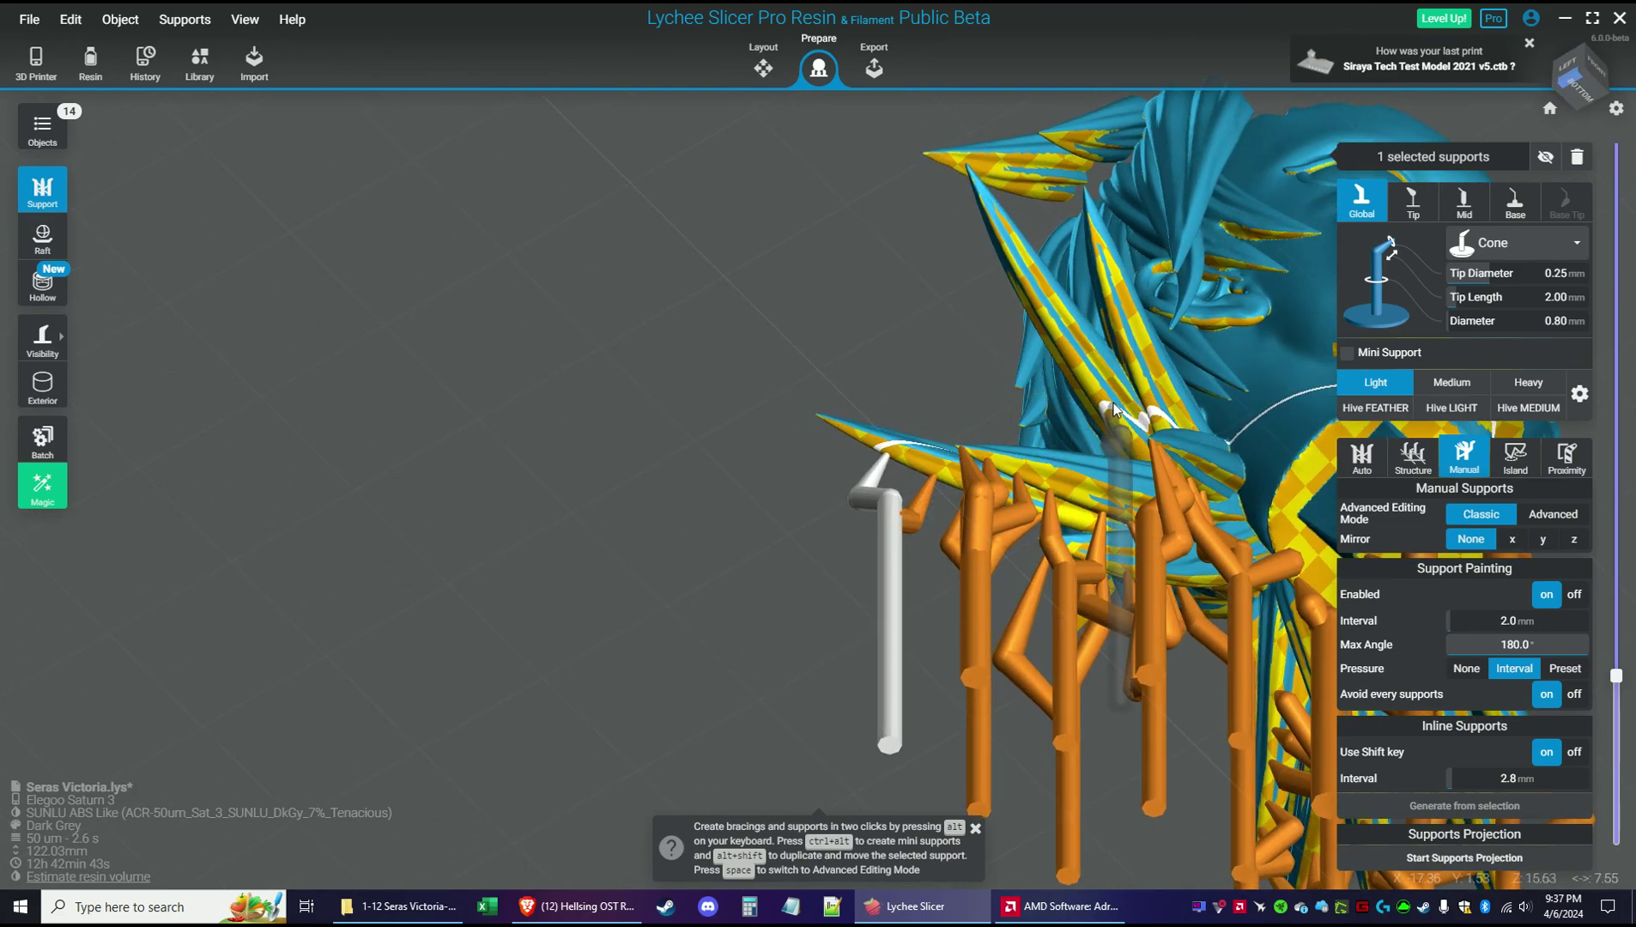
drag(1111, 402, 1086, 366)
right_drag(1086, 367, 585, 382)
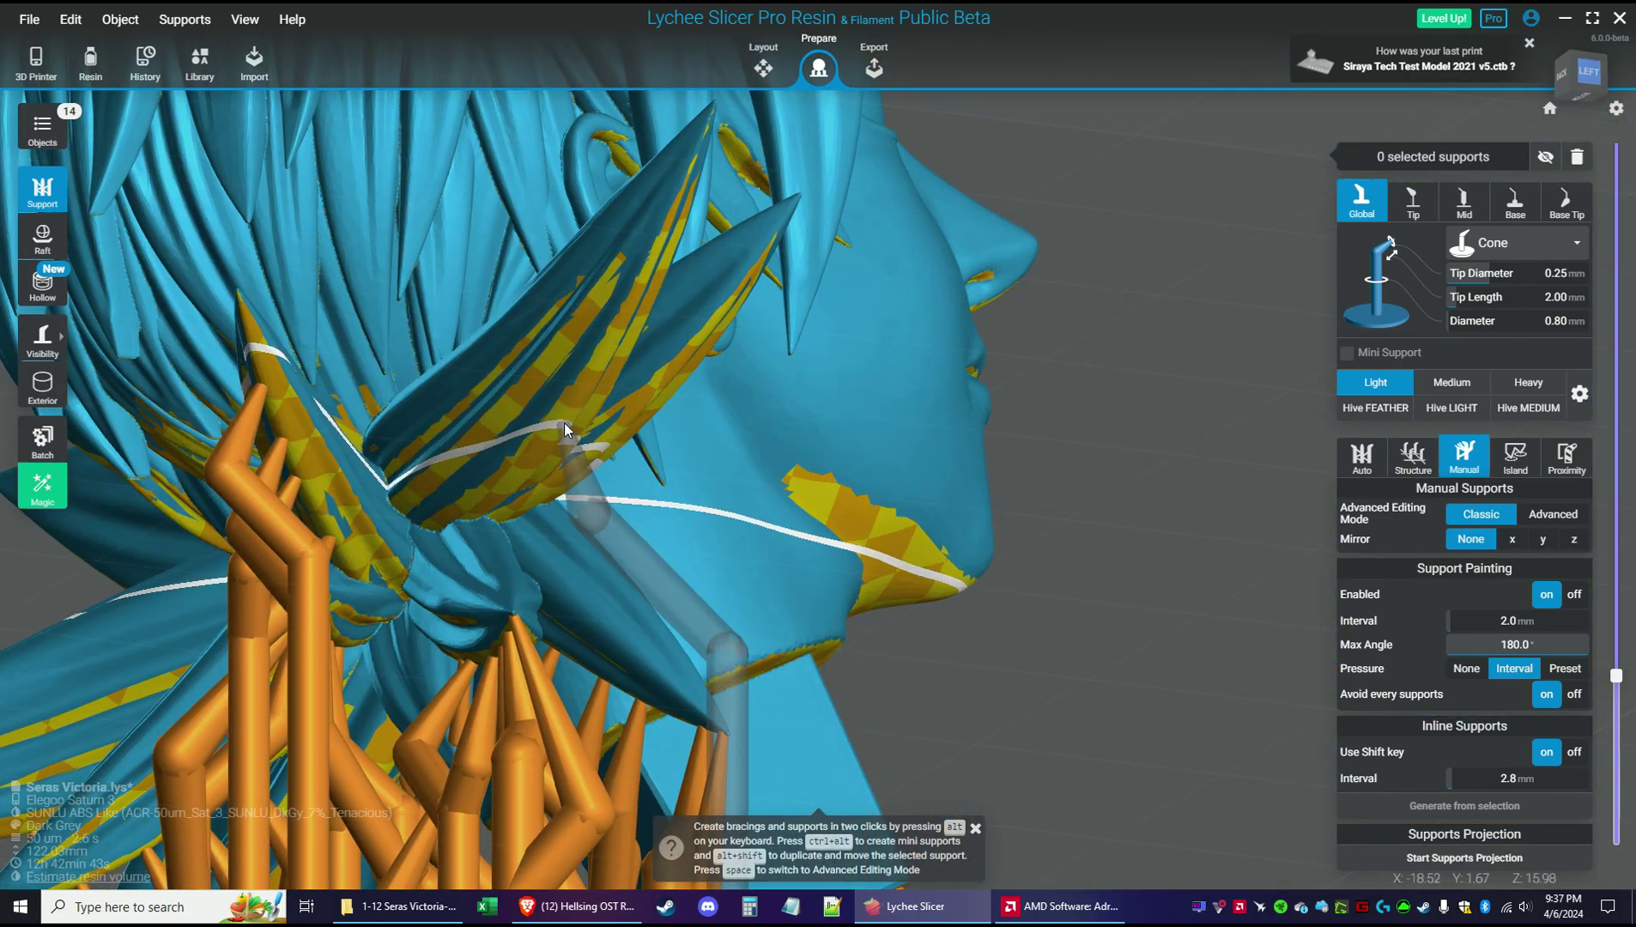
Undo a failed red support and add three light supports along the hair strand near the neck
click(544, 454)
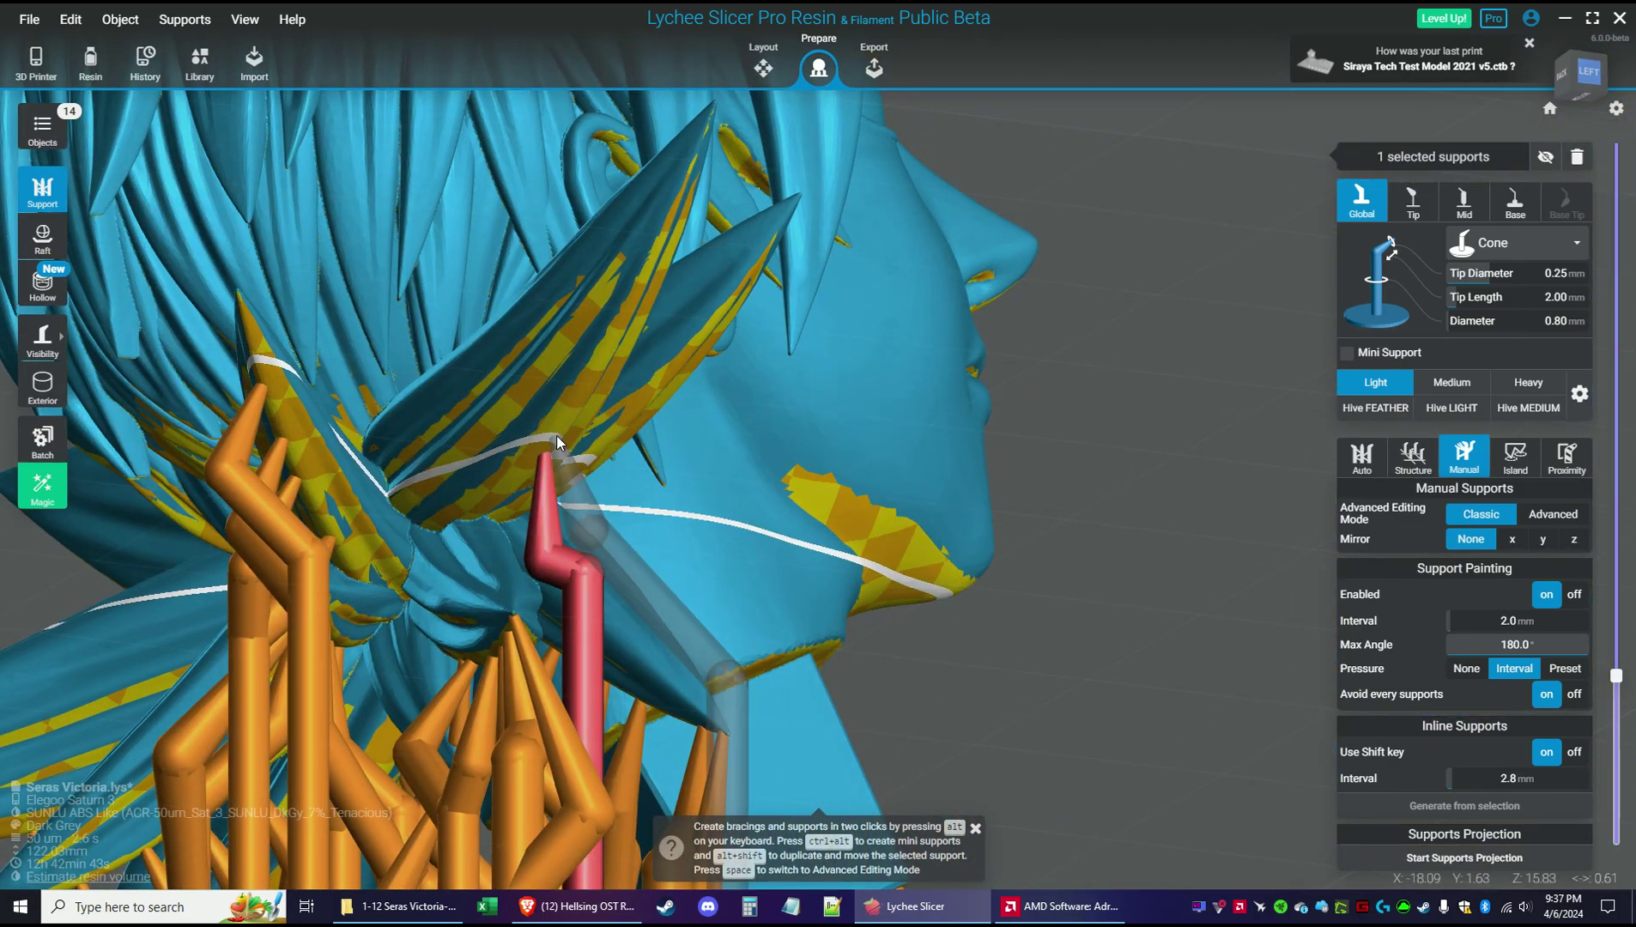
key(ctrl+z)
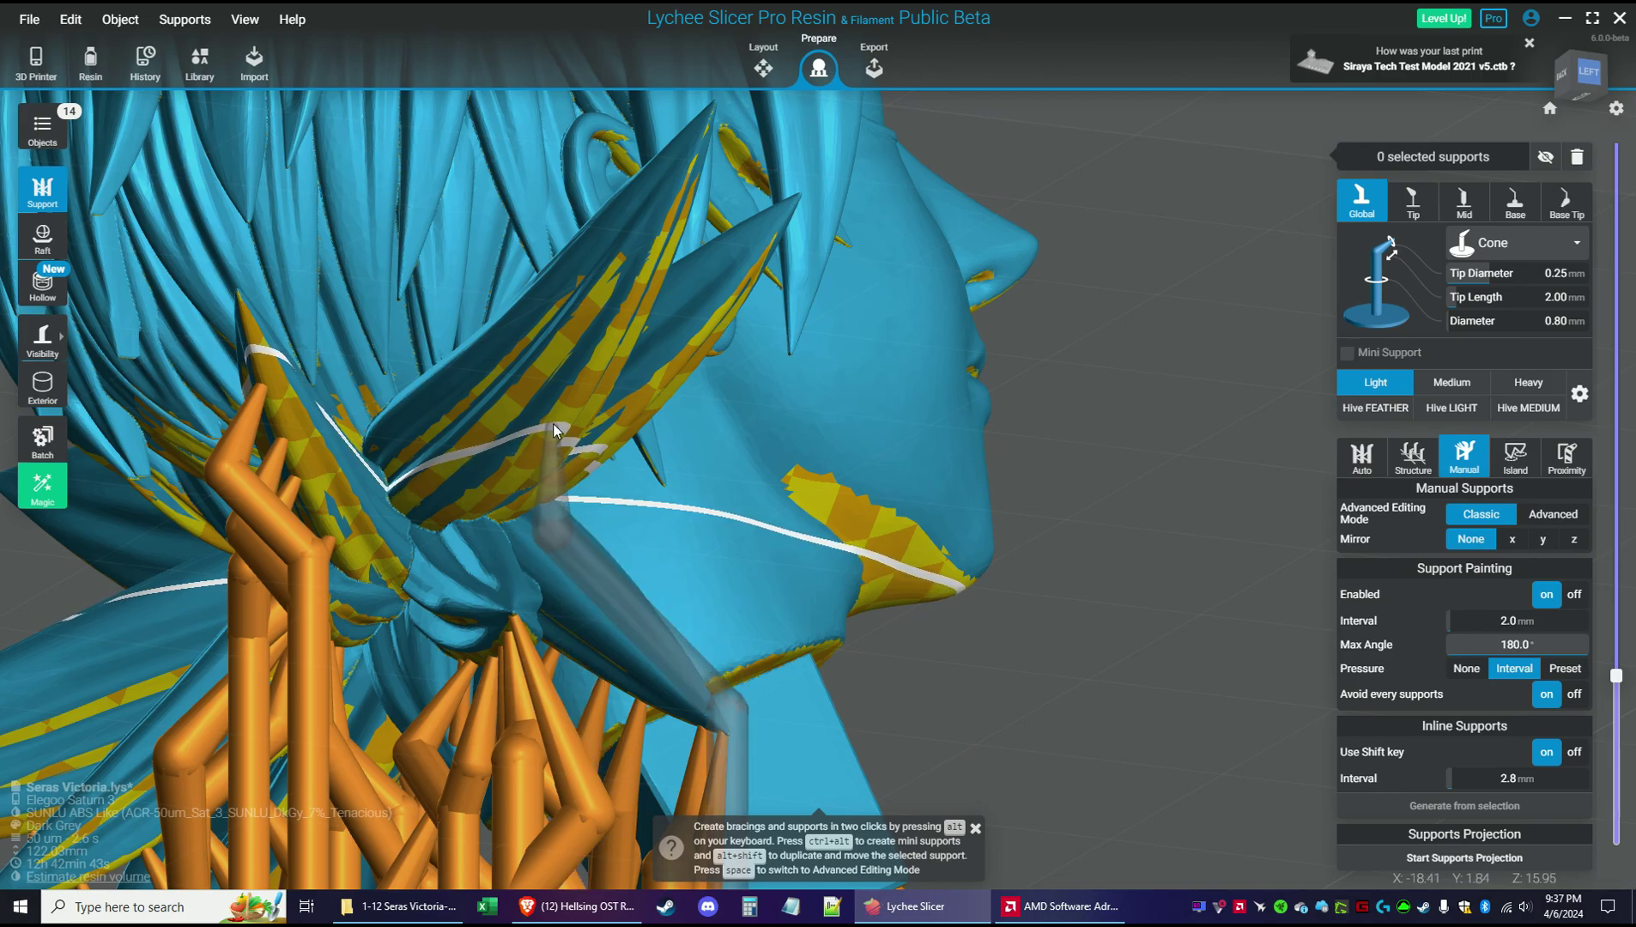
click(552, 423)
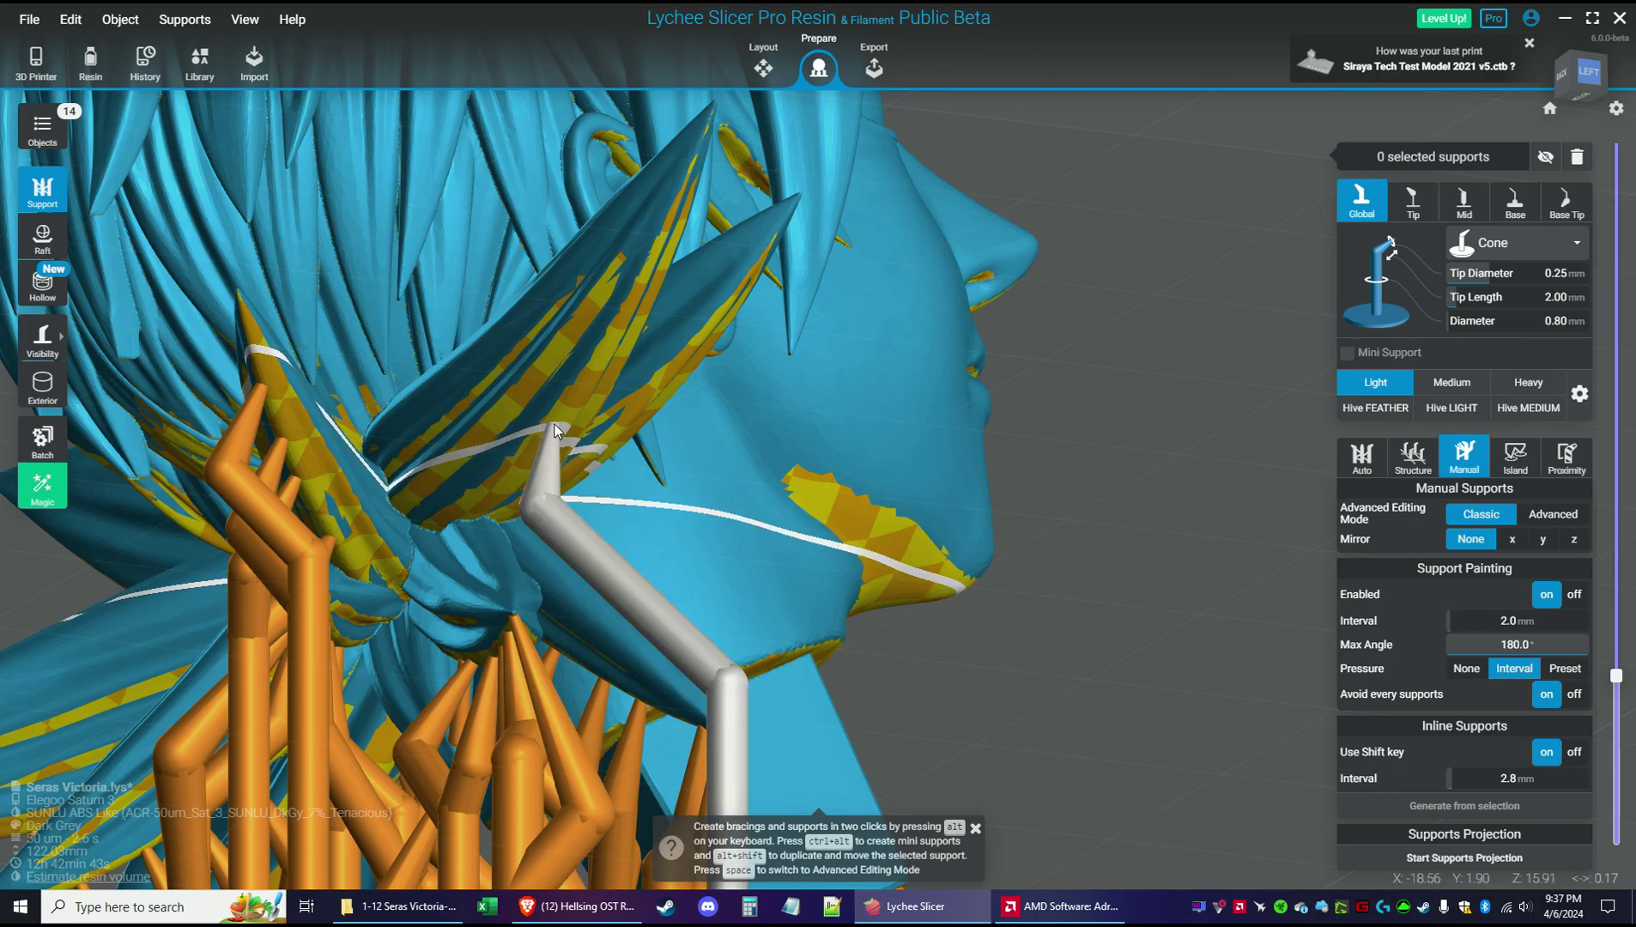
click(581, 388)
click(606, 359)
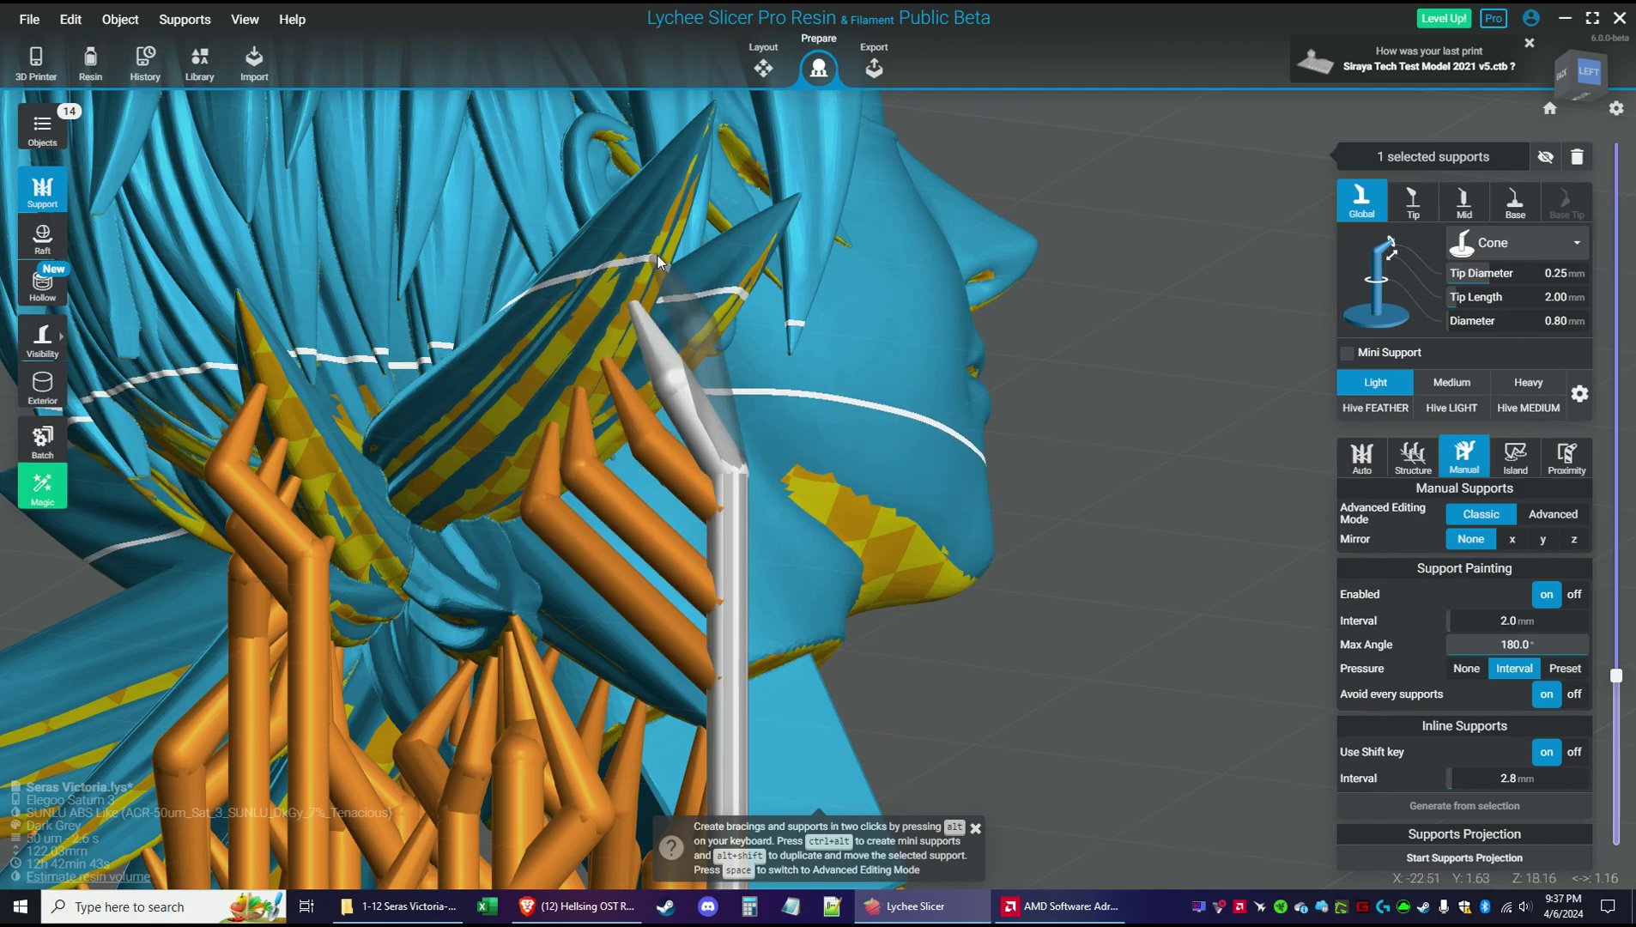
Add three branch supports off the support column rising to the hair above
right_drag(809, 400, 891, 507)
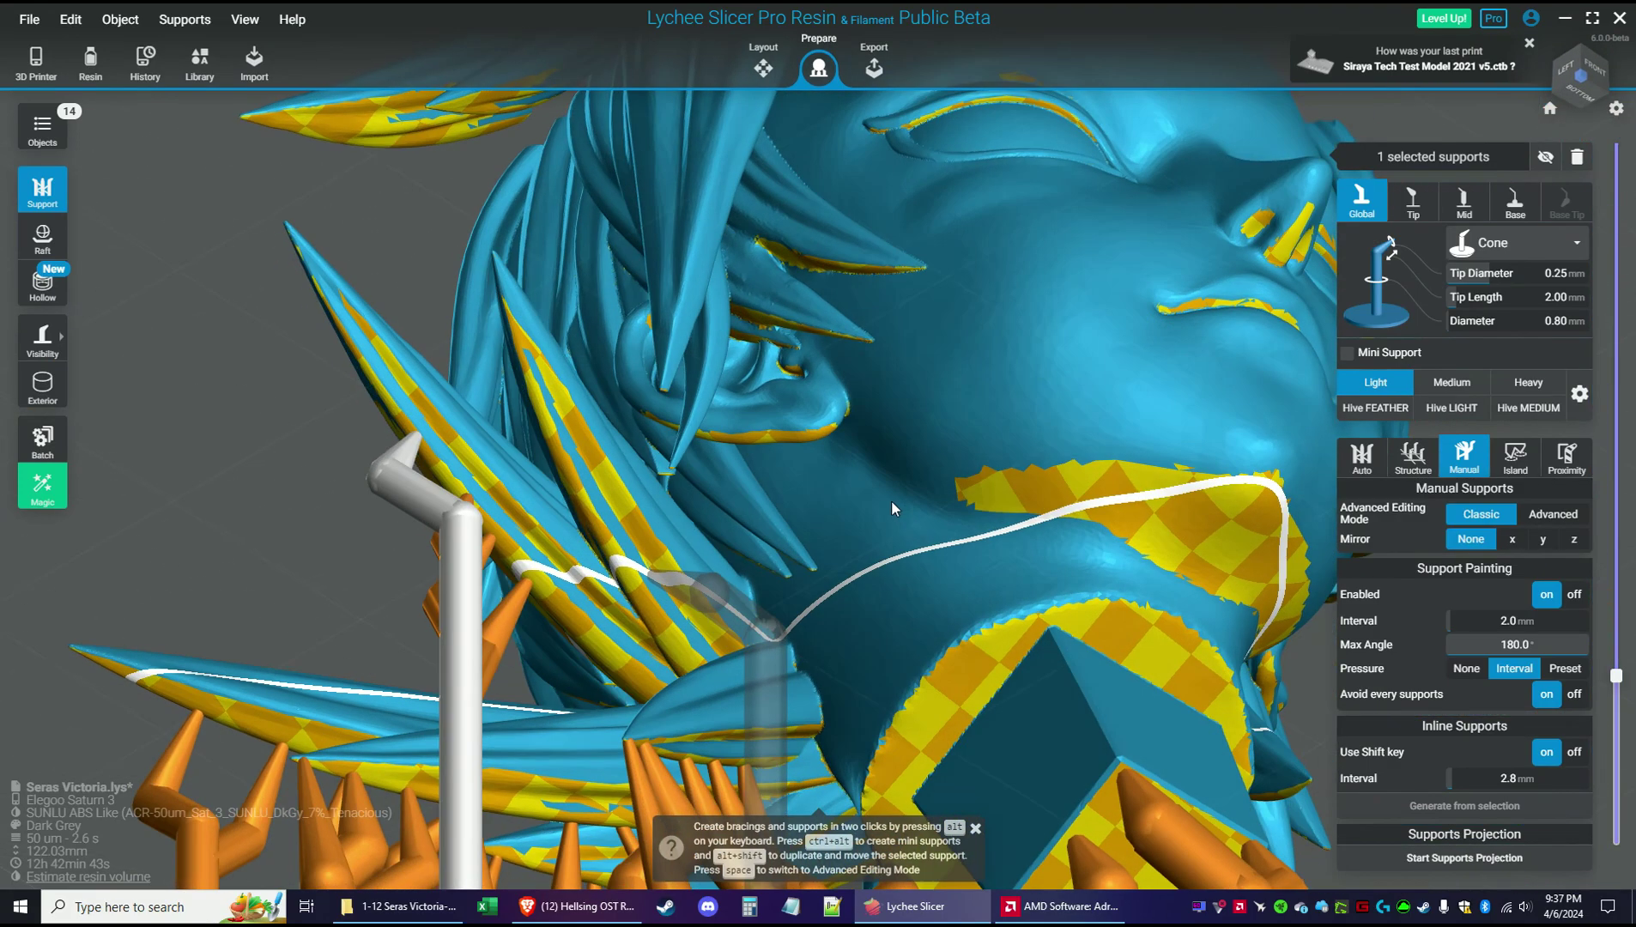
click(635, 586)
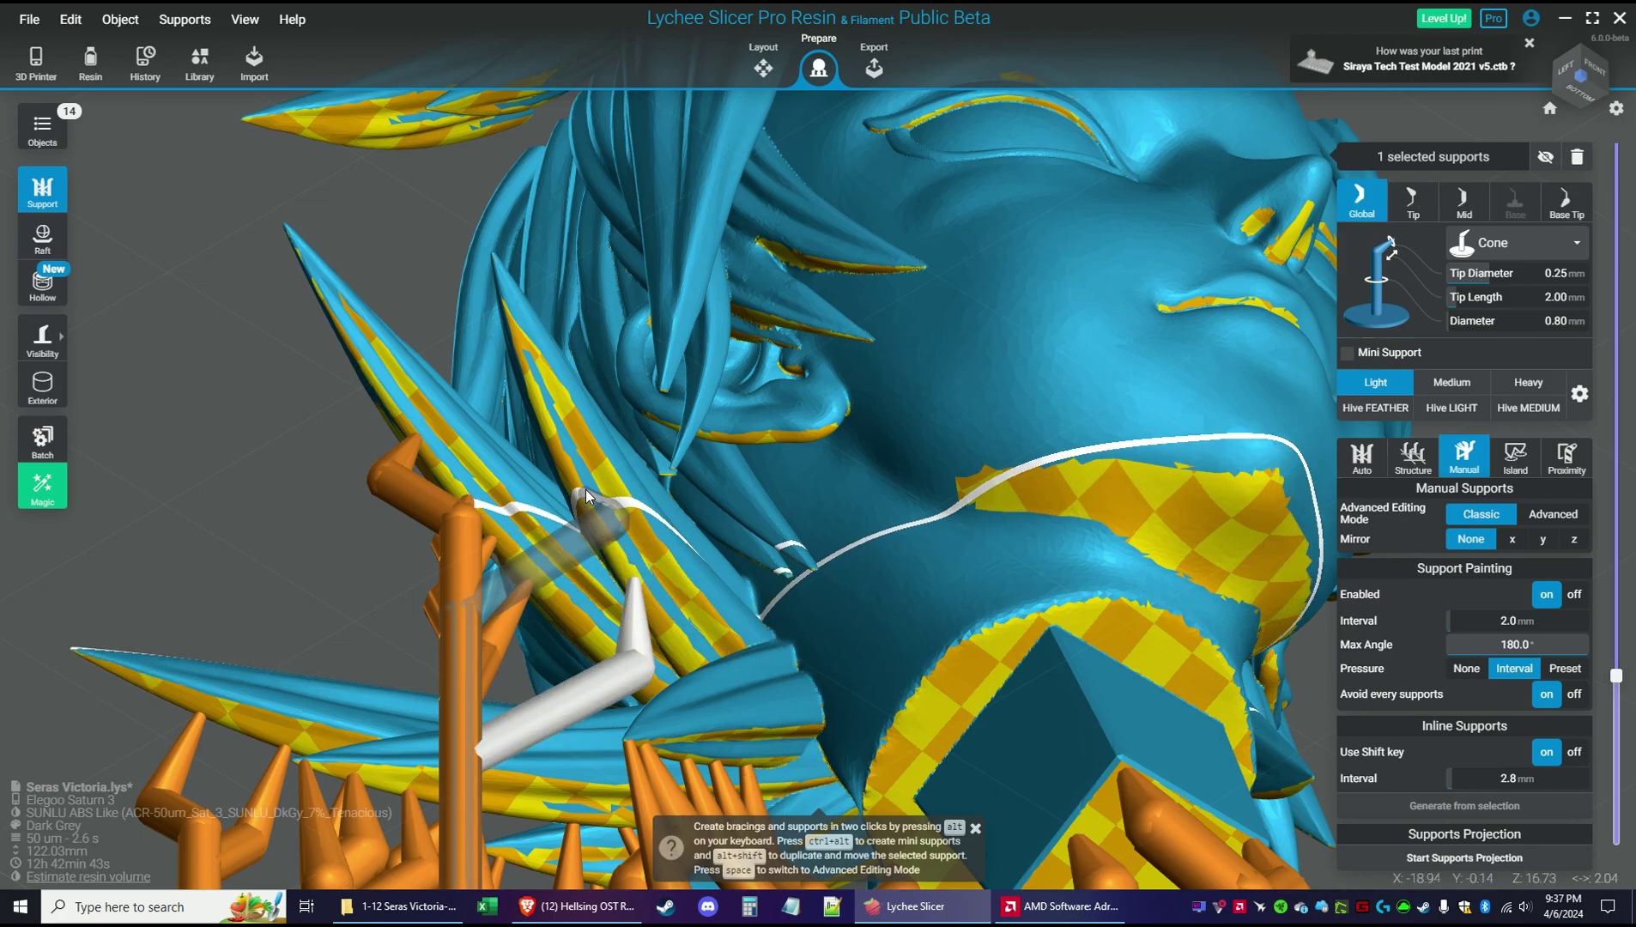
click(582, 496)
click(562, 416)
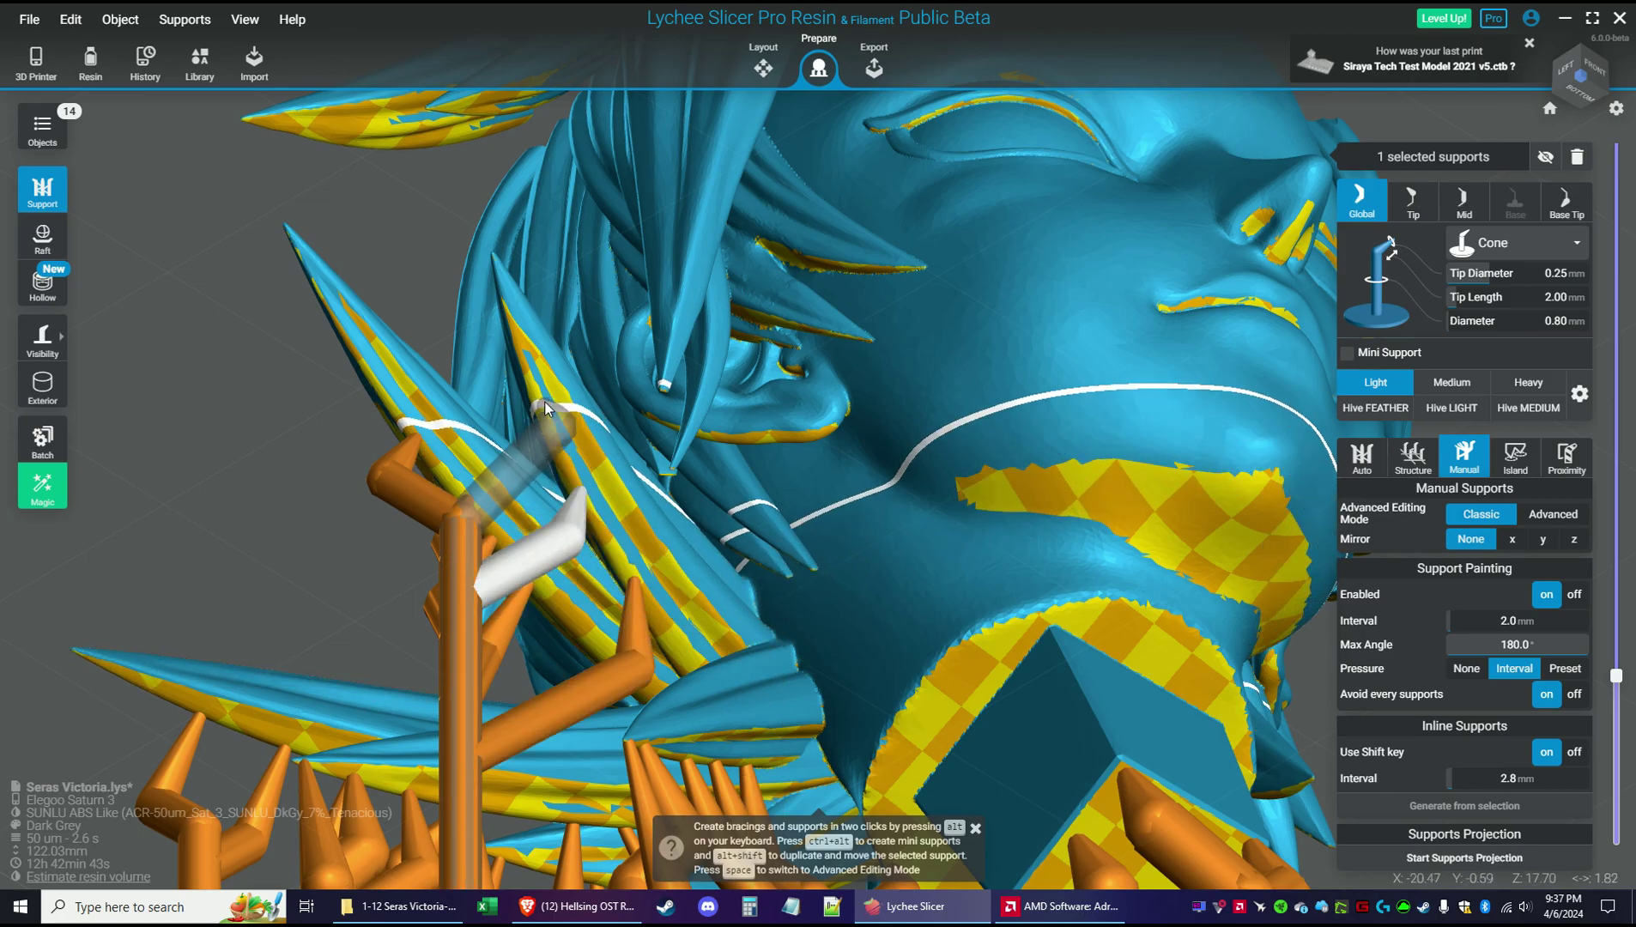
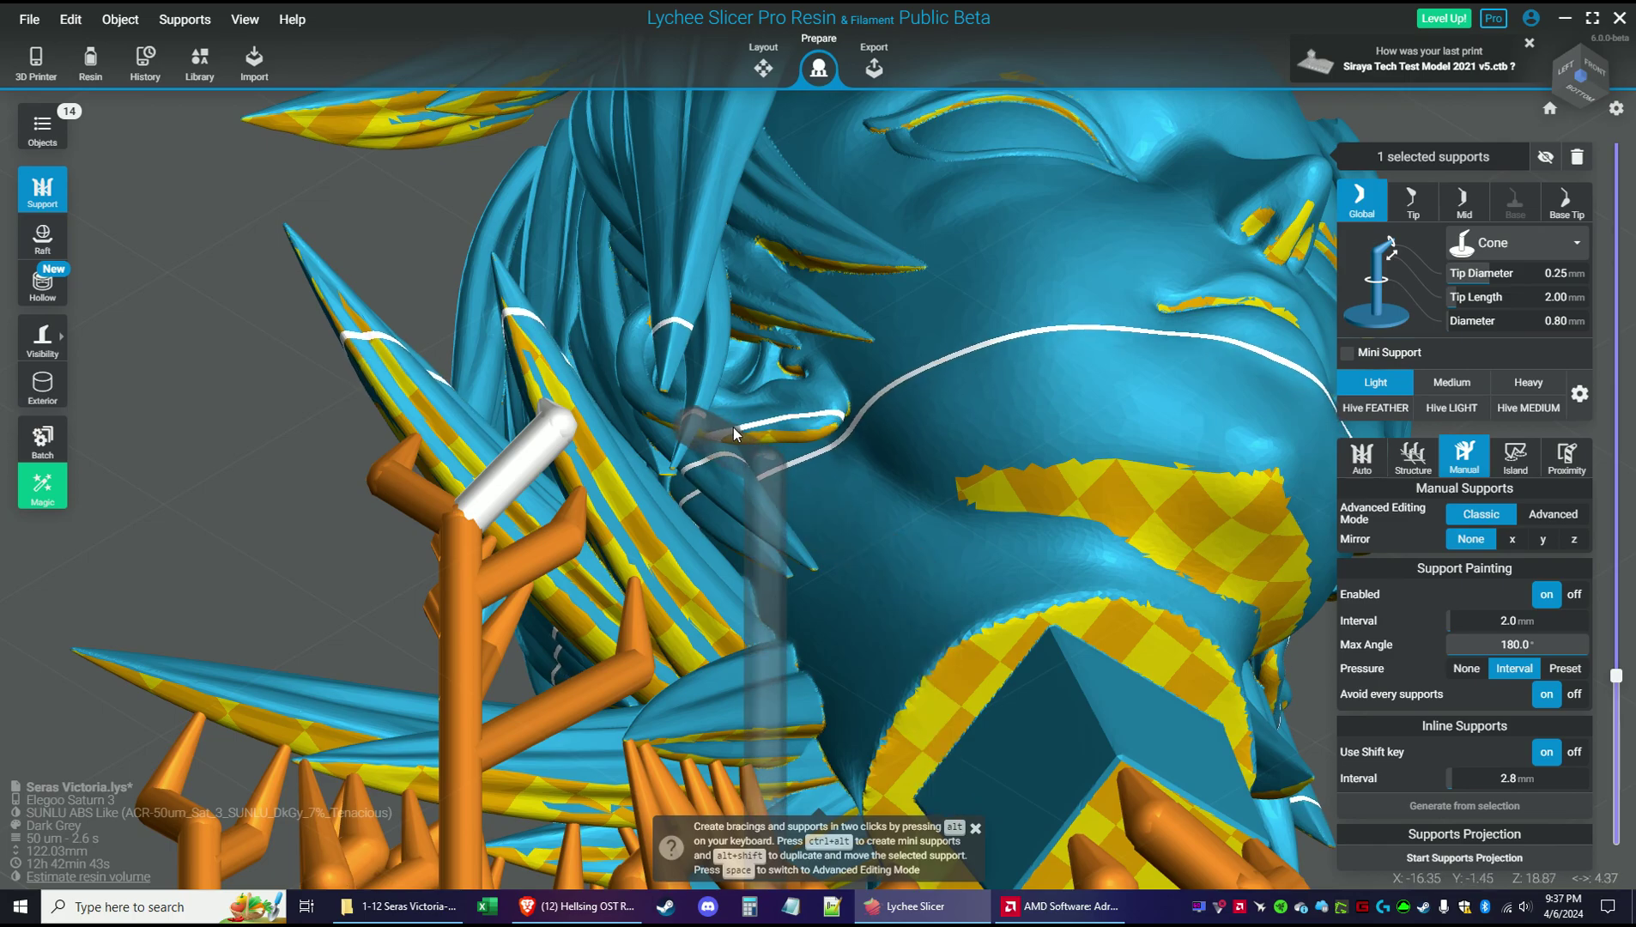
Add a support under the jaw and another at the neck disc's lower-left edge, tipped onto the head's underside
click(807, 431)
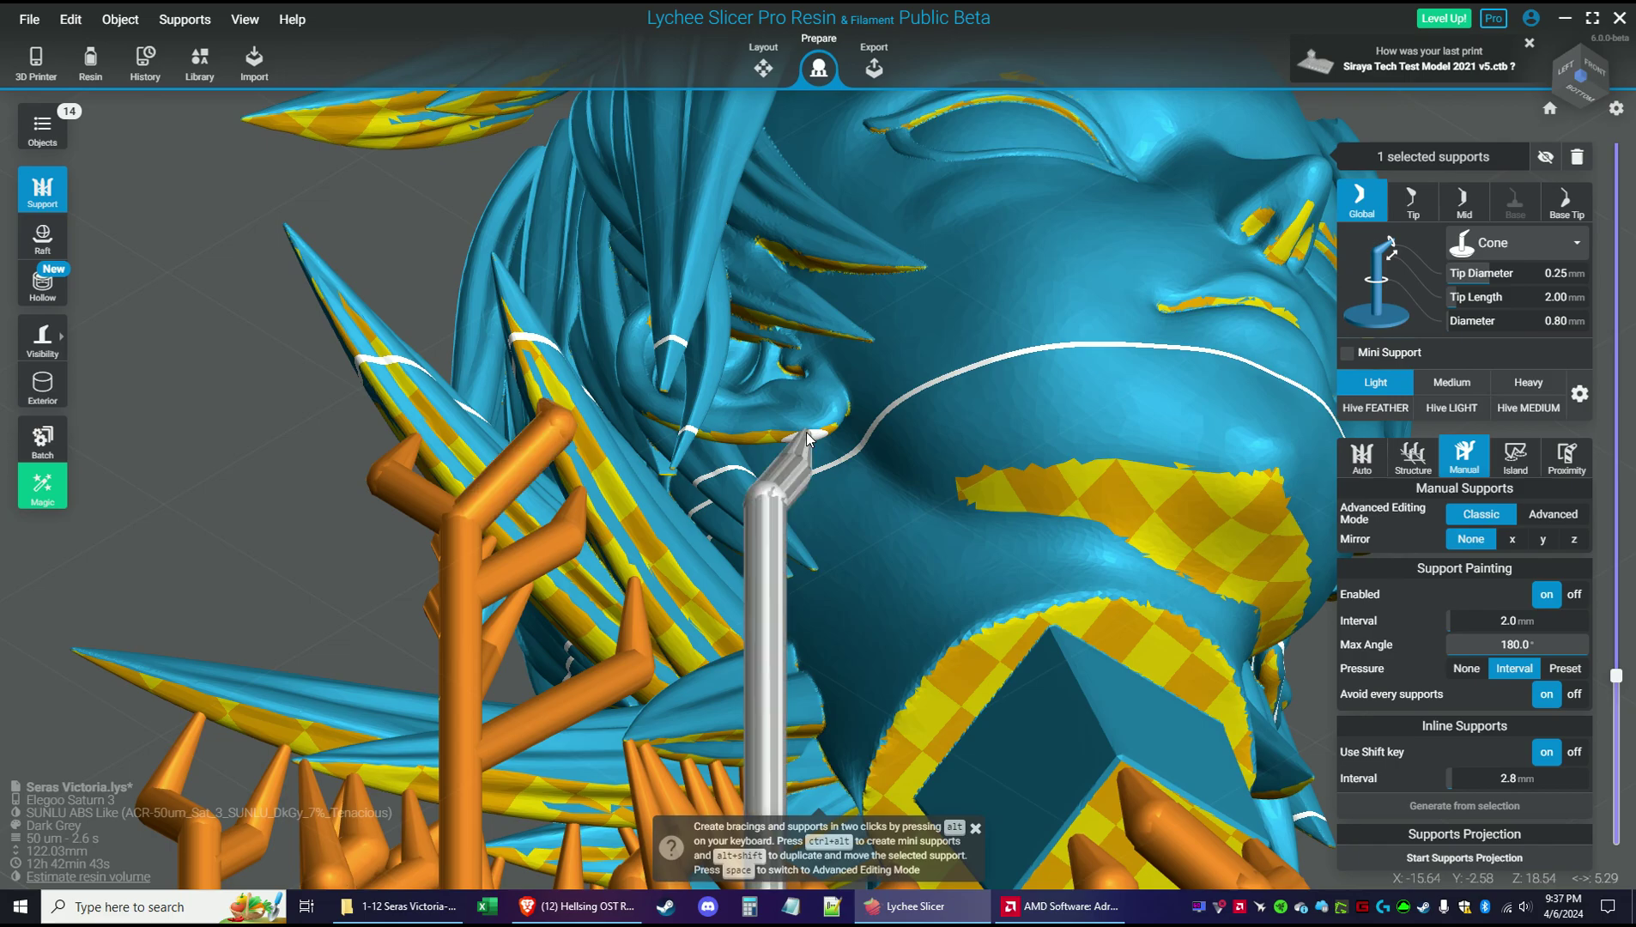
right_drag(777, 434, 724, 399)
middle_drag(989, 450, 724, 206)
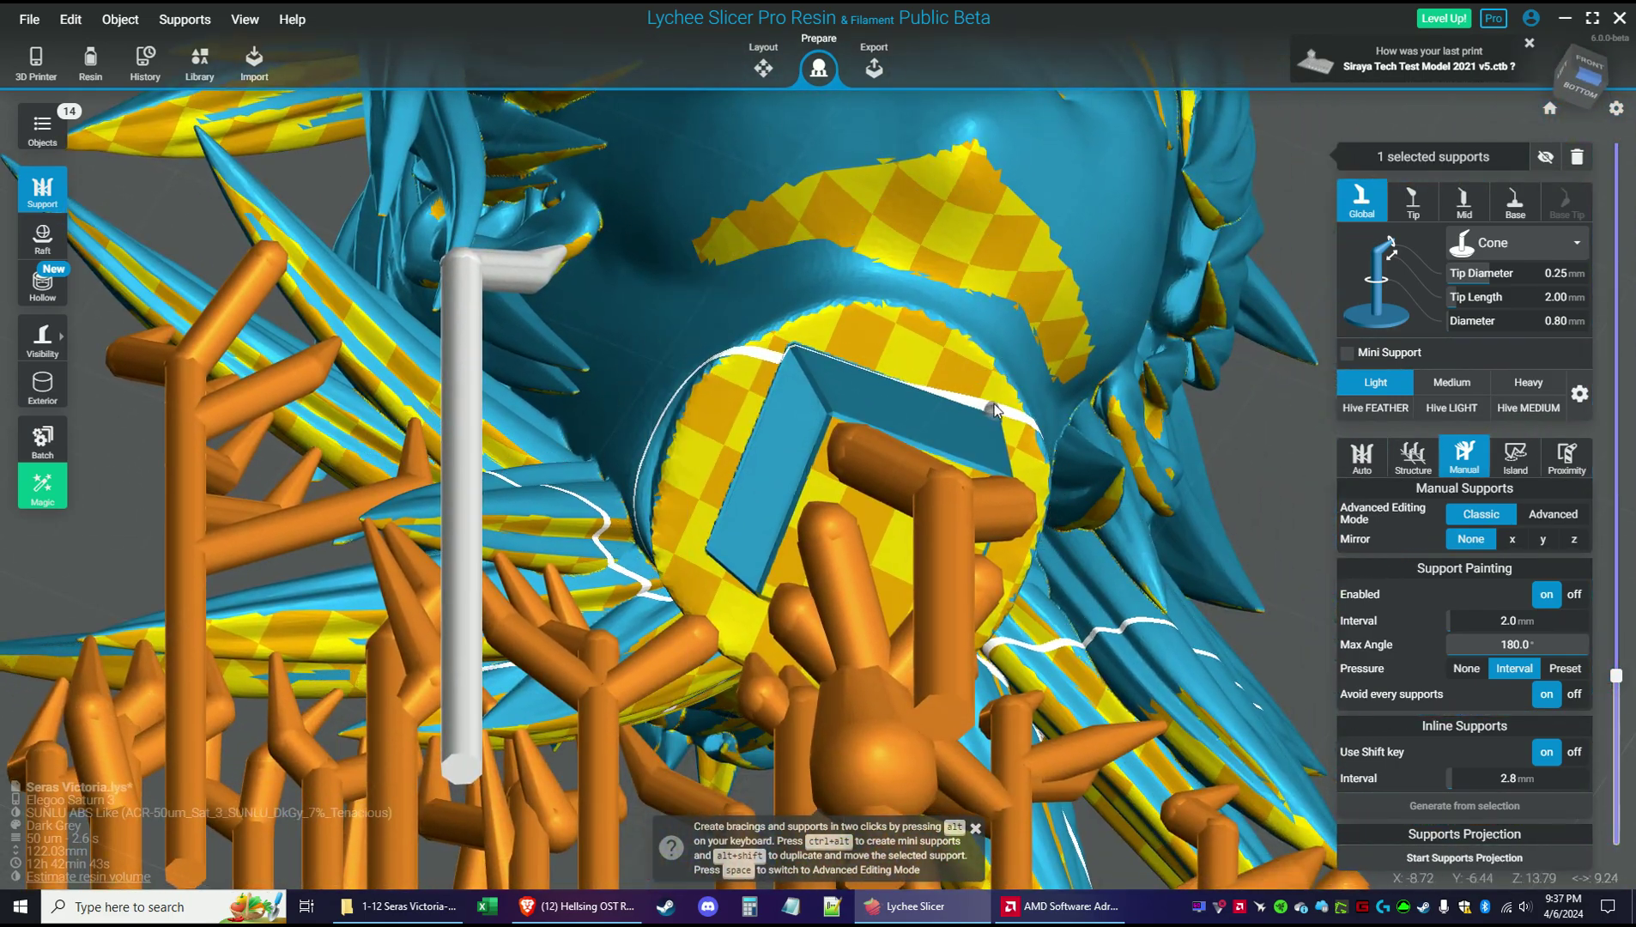
right_drag(993, 405, 963, 386)
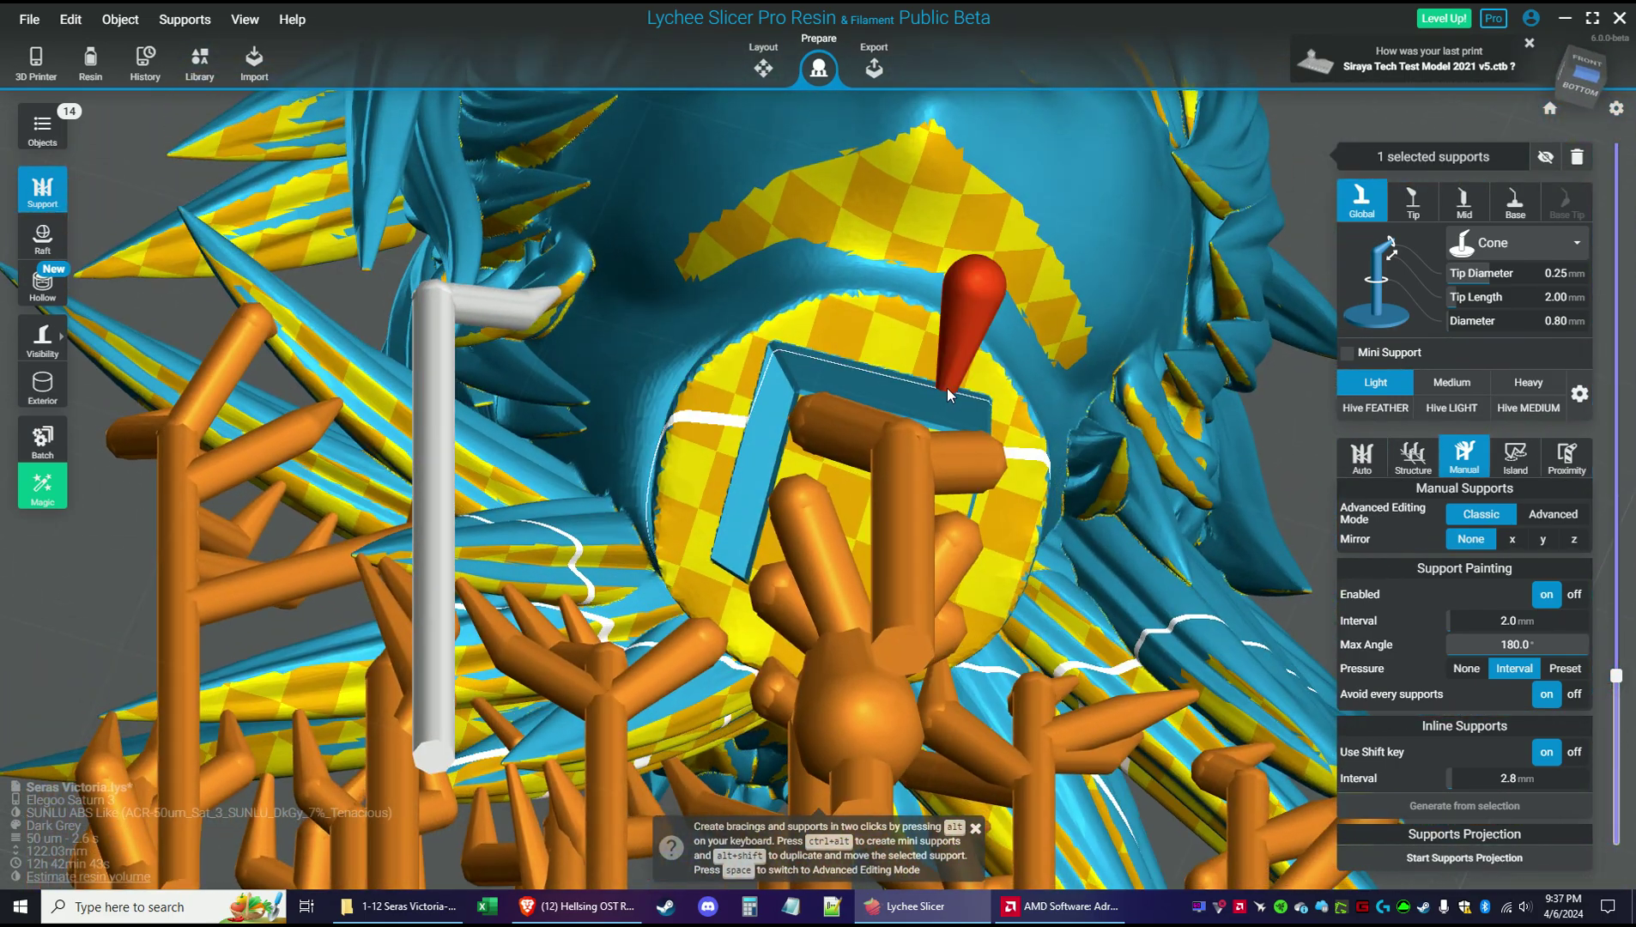
click(685, 598)
drag(669, 480, 739, 351)
right_drag(809, 342, 1012, 528)
Place two column supports beside the neck disc, undoing a misplaced rim support
drag(1024, 527, 1014, 461)
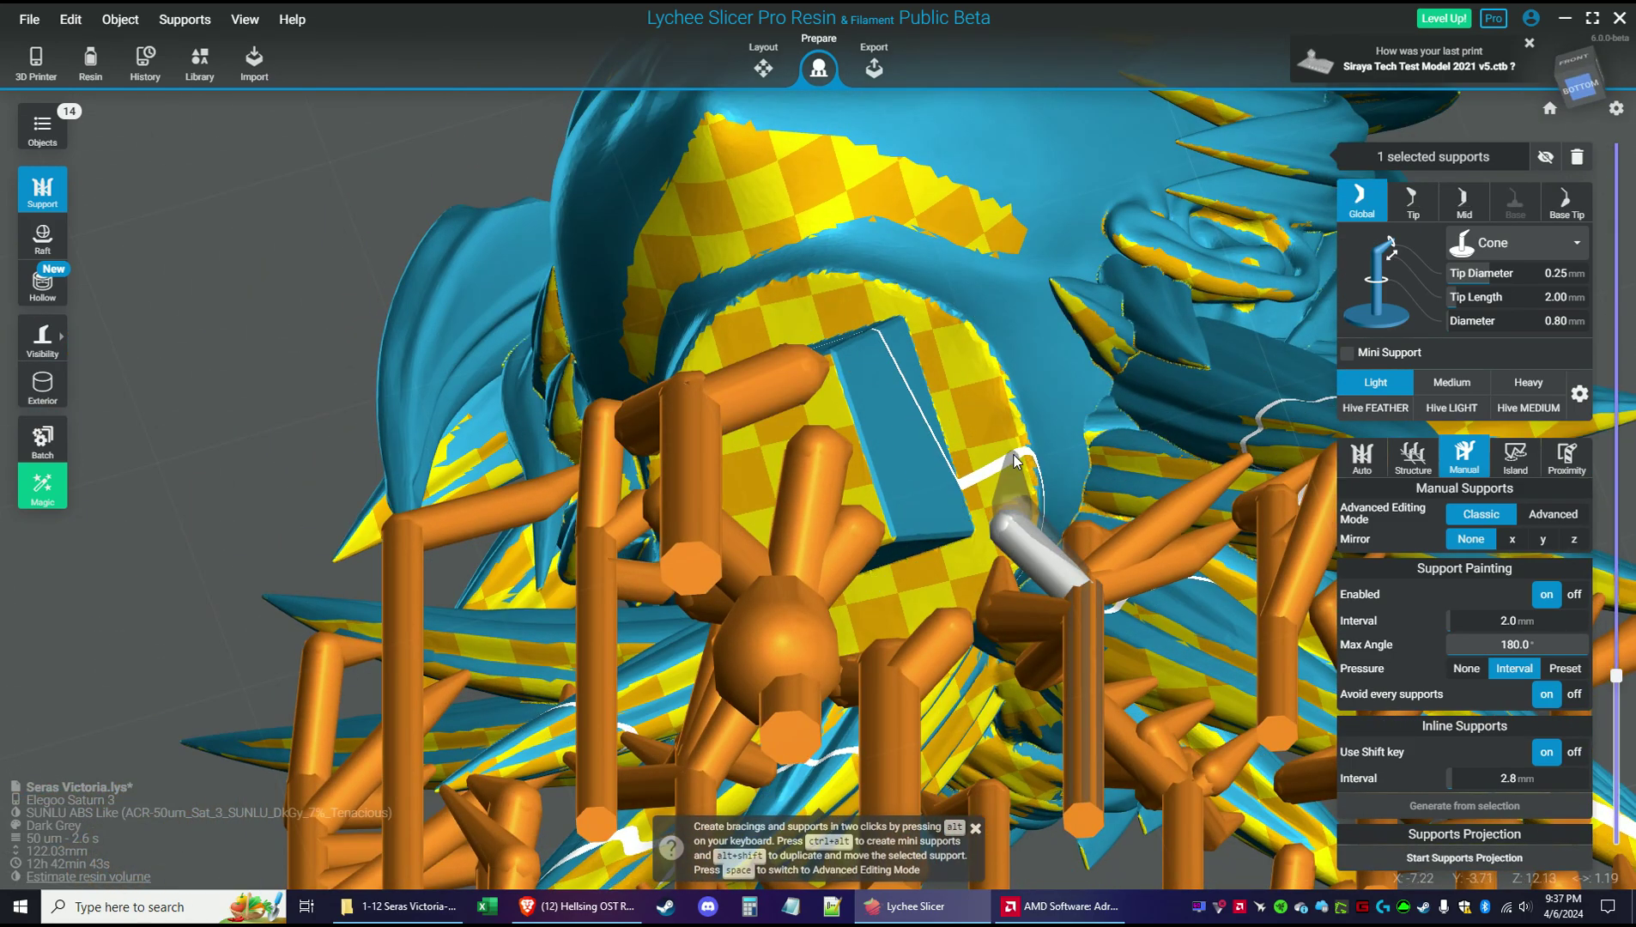
click(1015, 453)
click(986, 385)
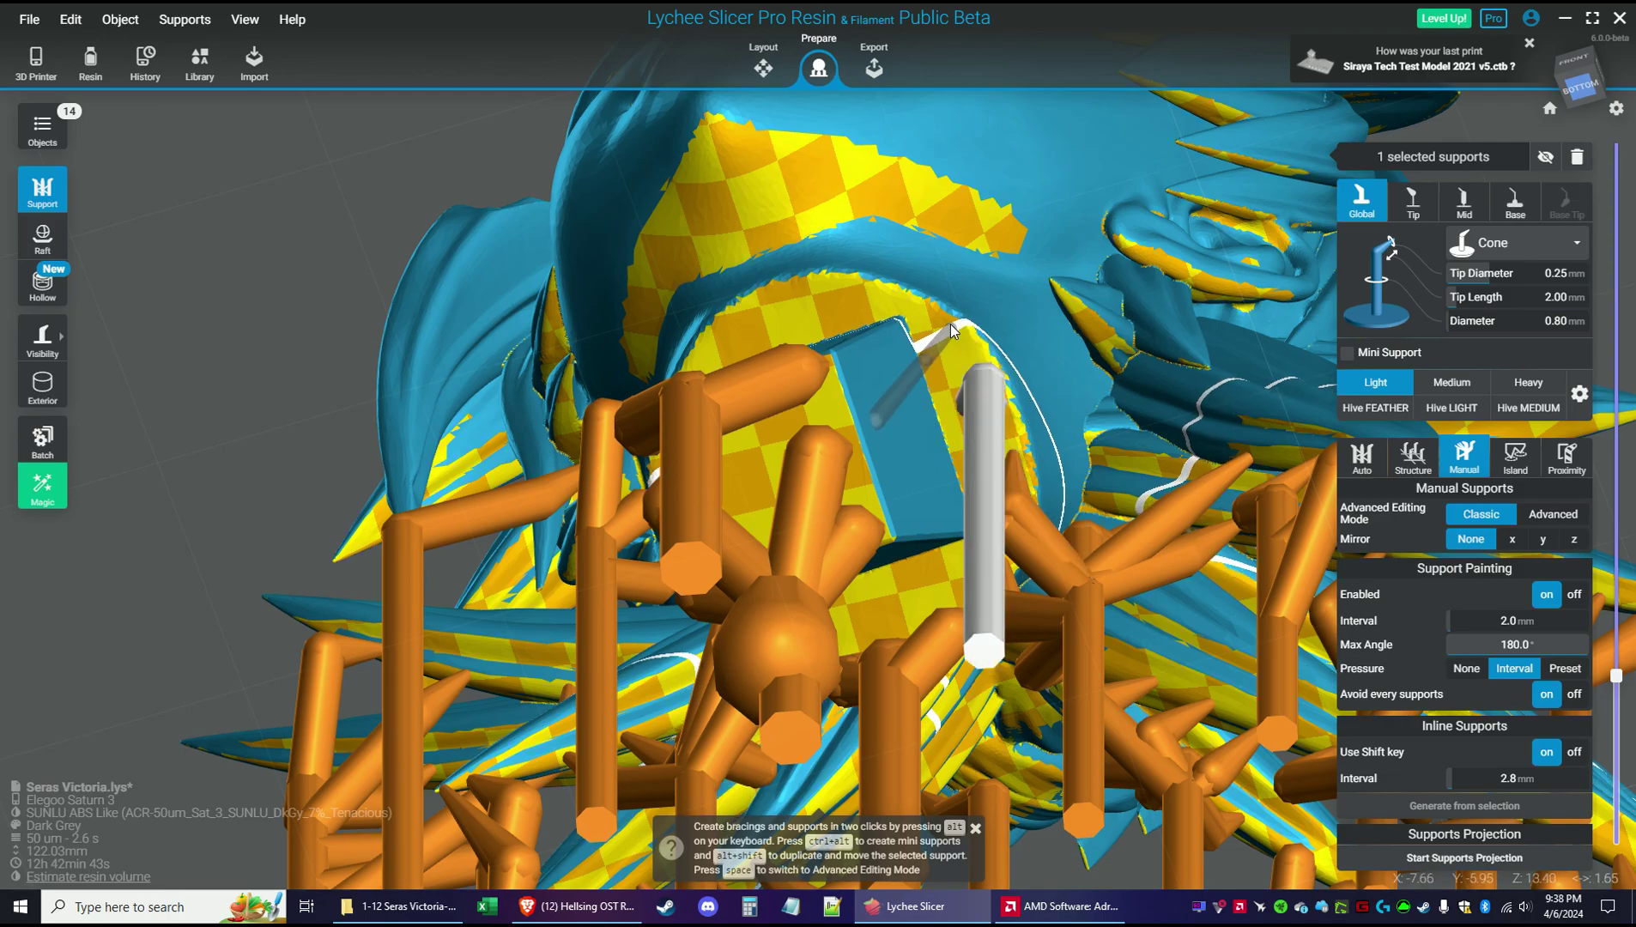
drag(949, 321, 868, 300)
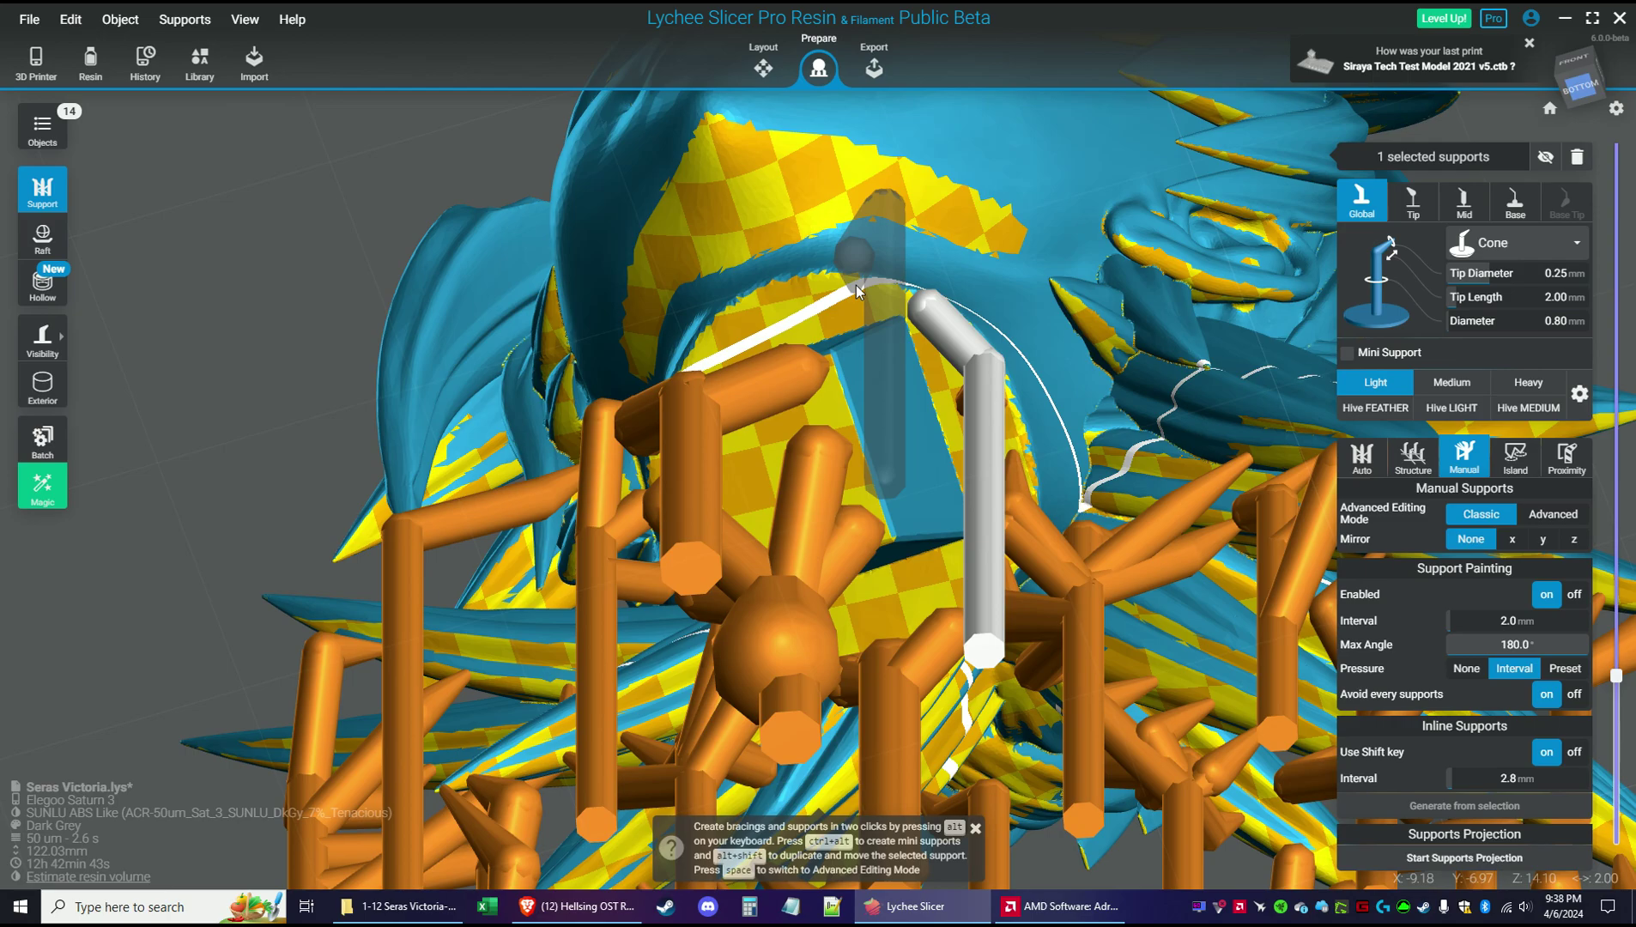
click(857, 285)
key(ctrl+z)
Add three supports under the chin
right_drag(866, 219, 894, 314)
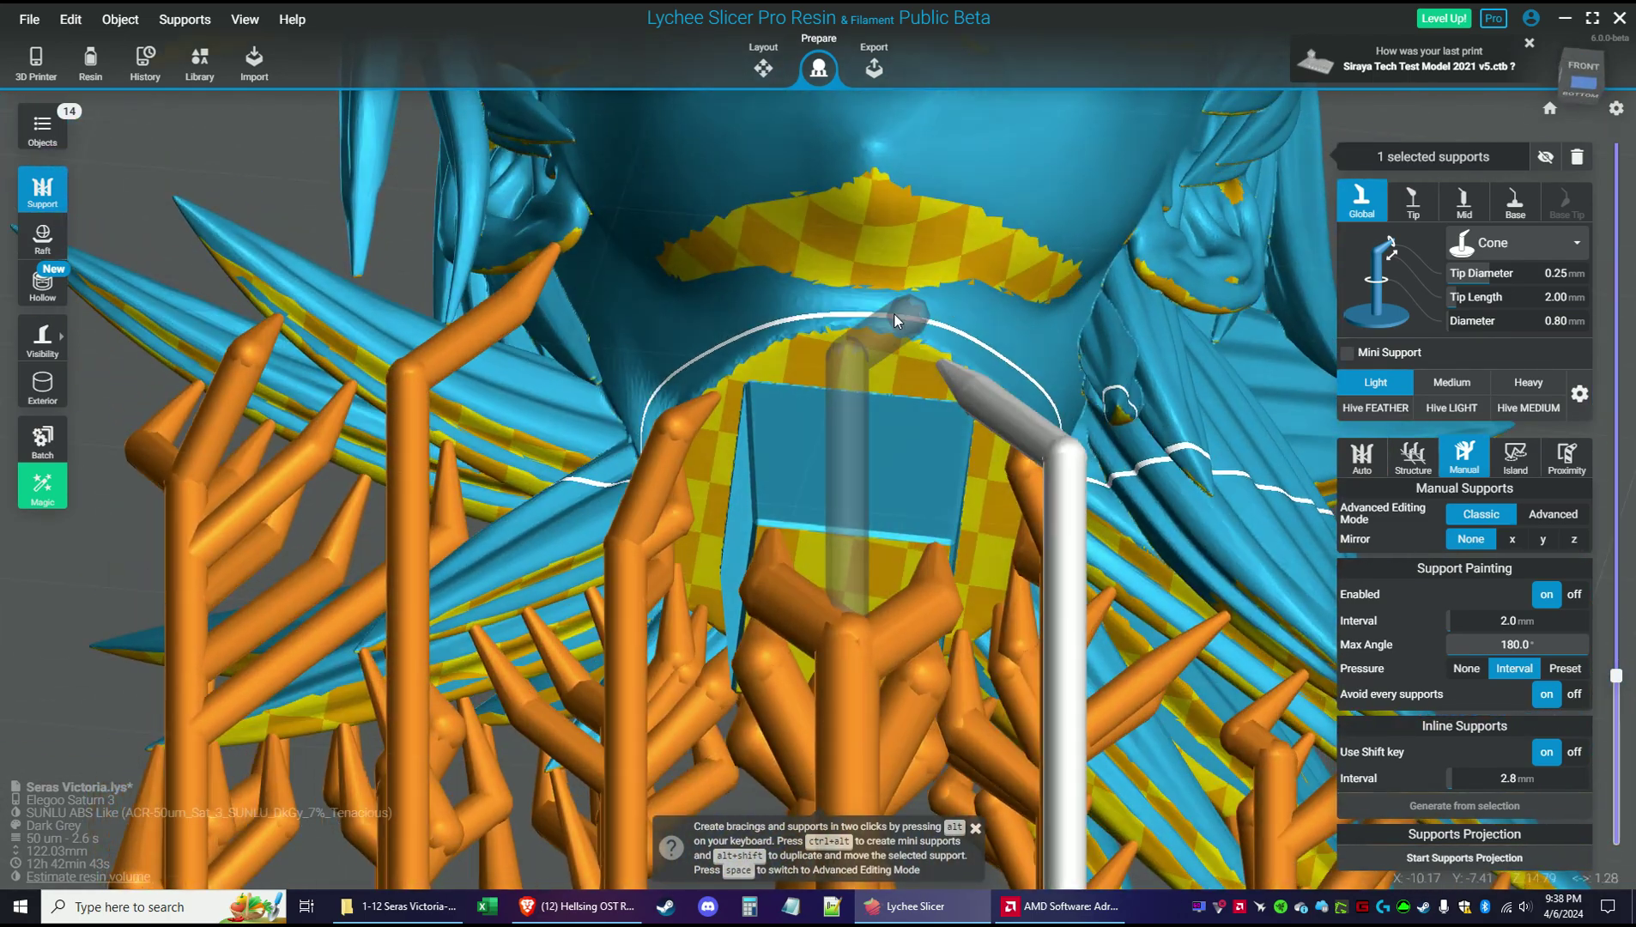
middle_drag(894, 314, 881, 432)
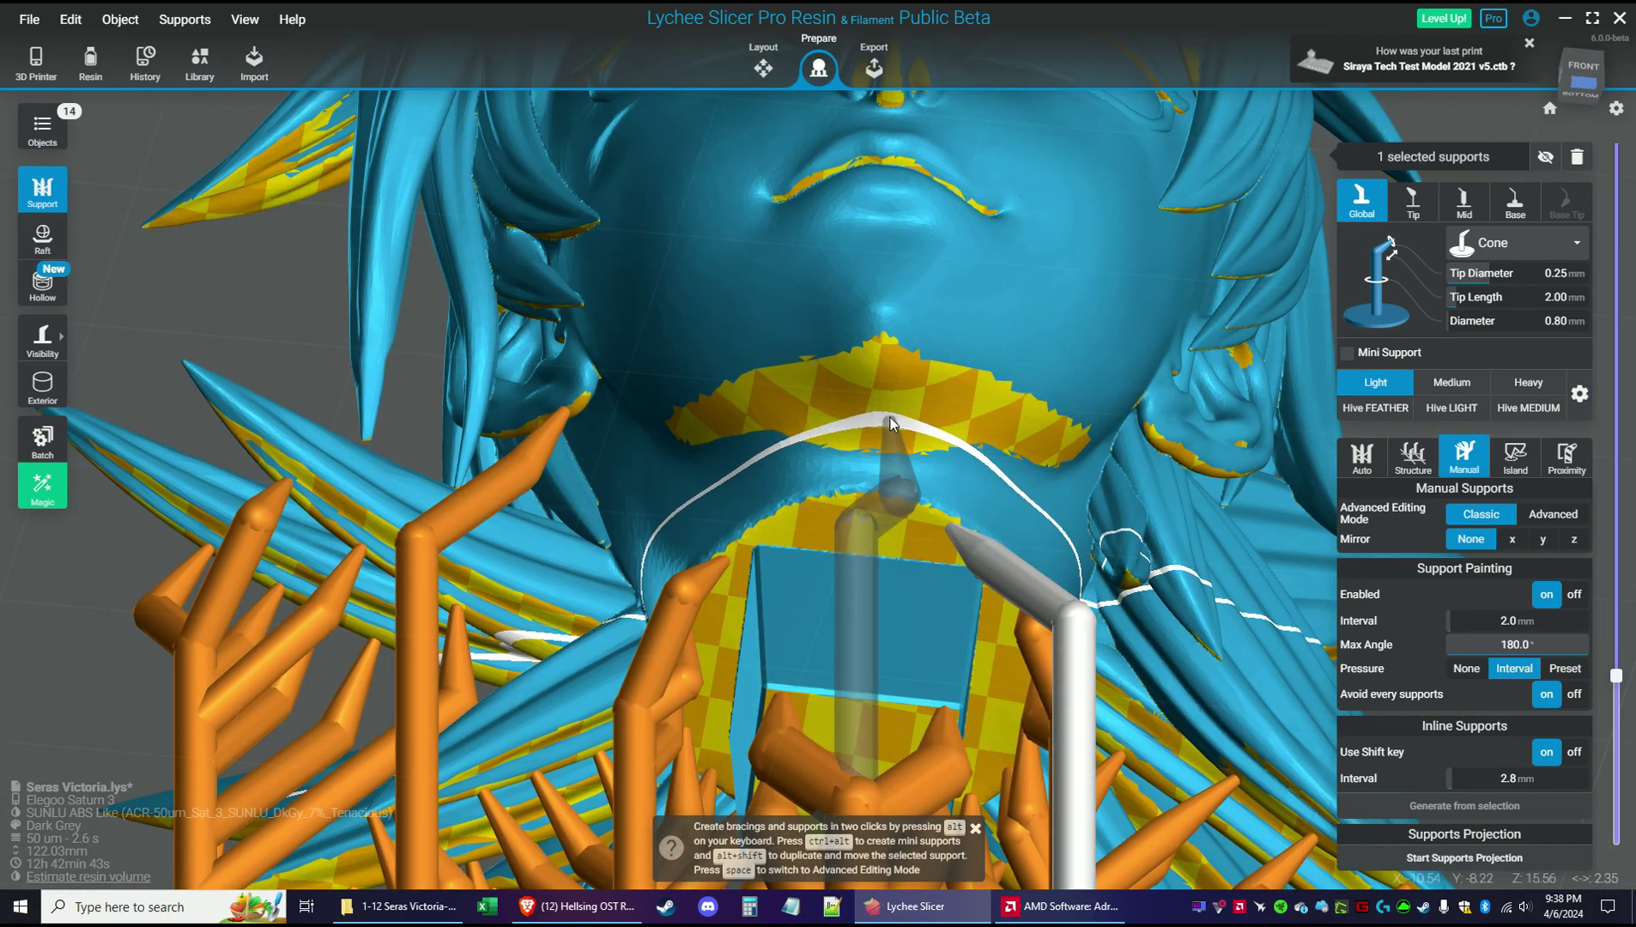
drag(887, 416, 883, 376)
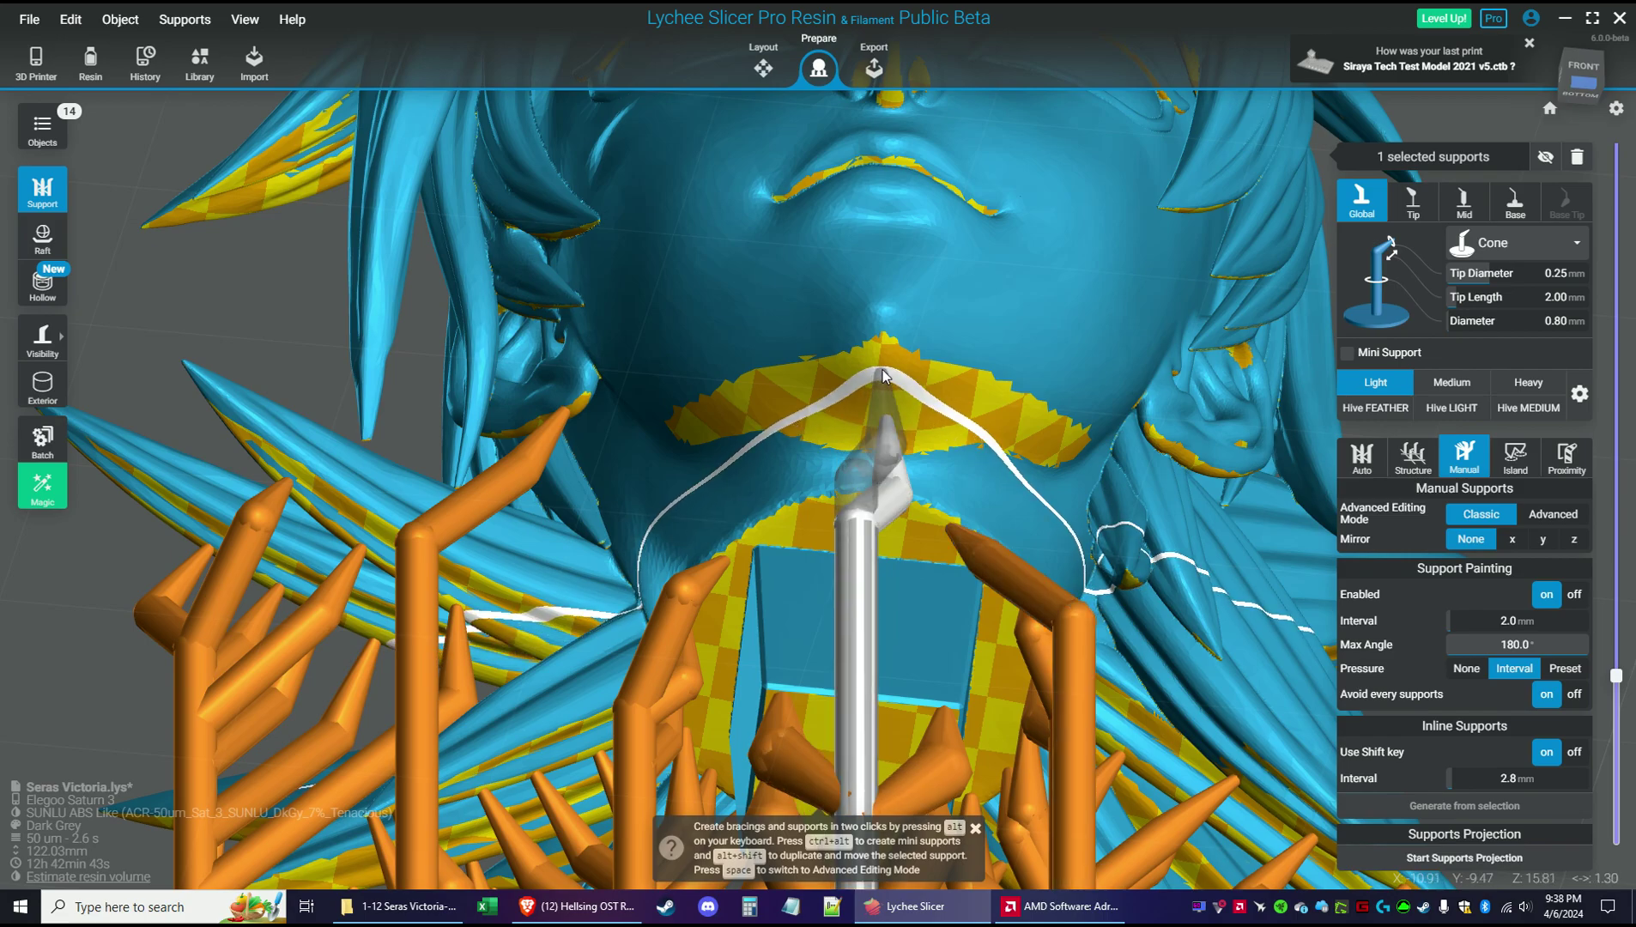
click(884, 369)
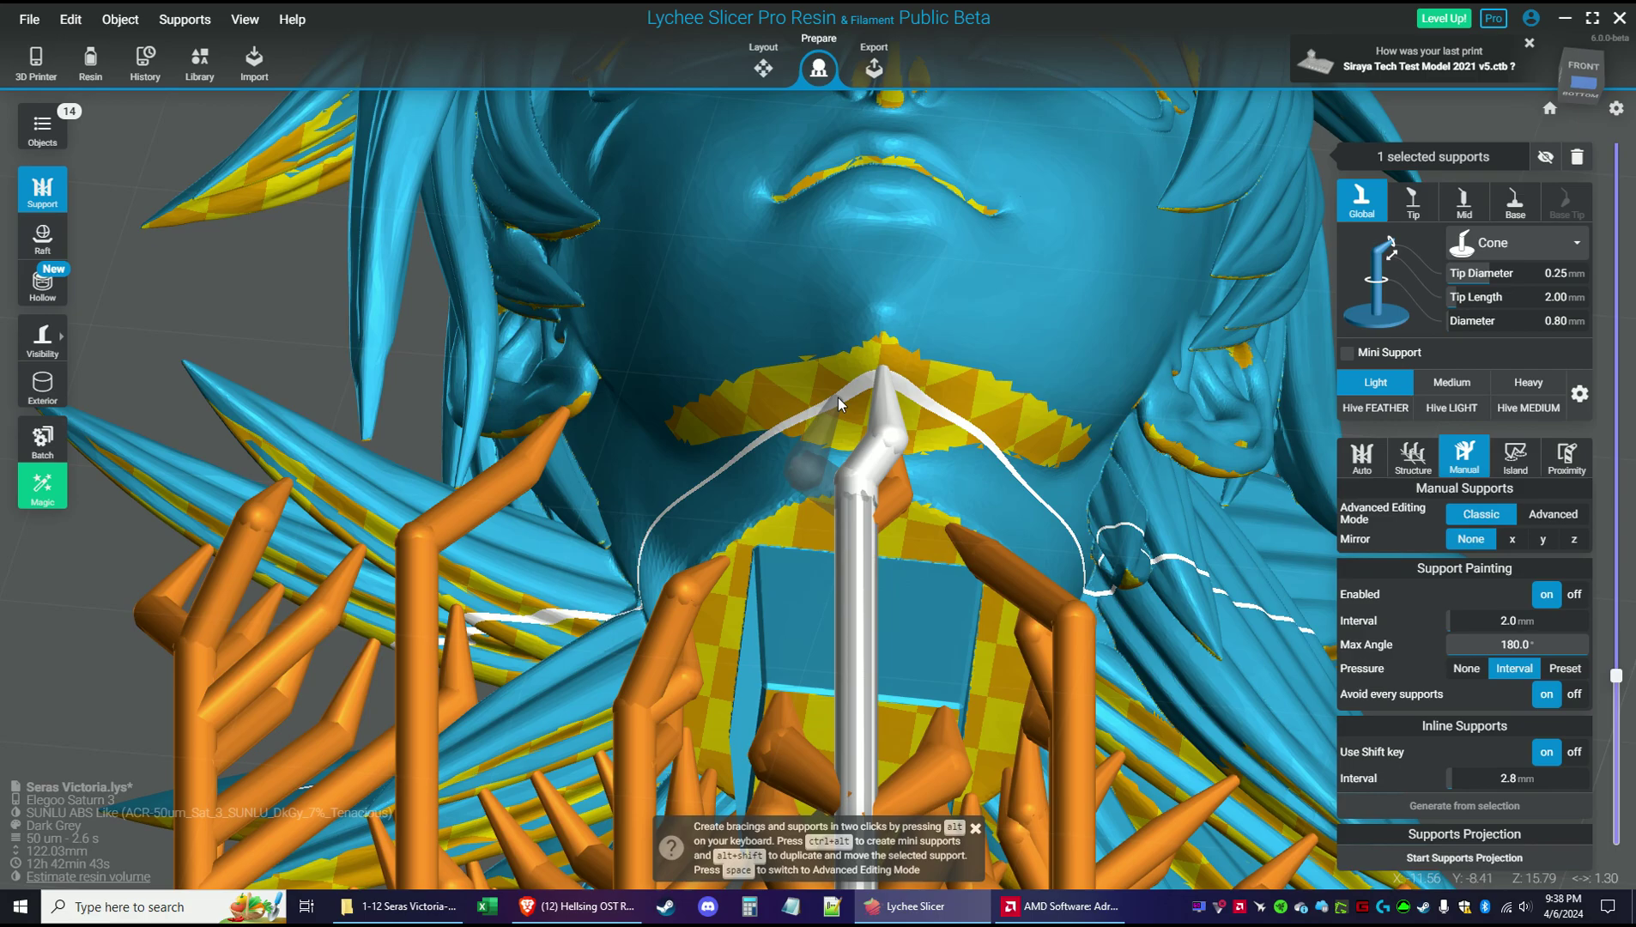
click(837, 398)
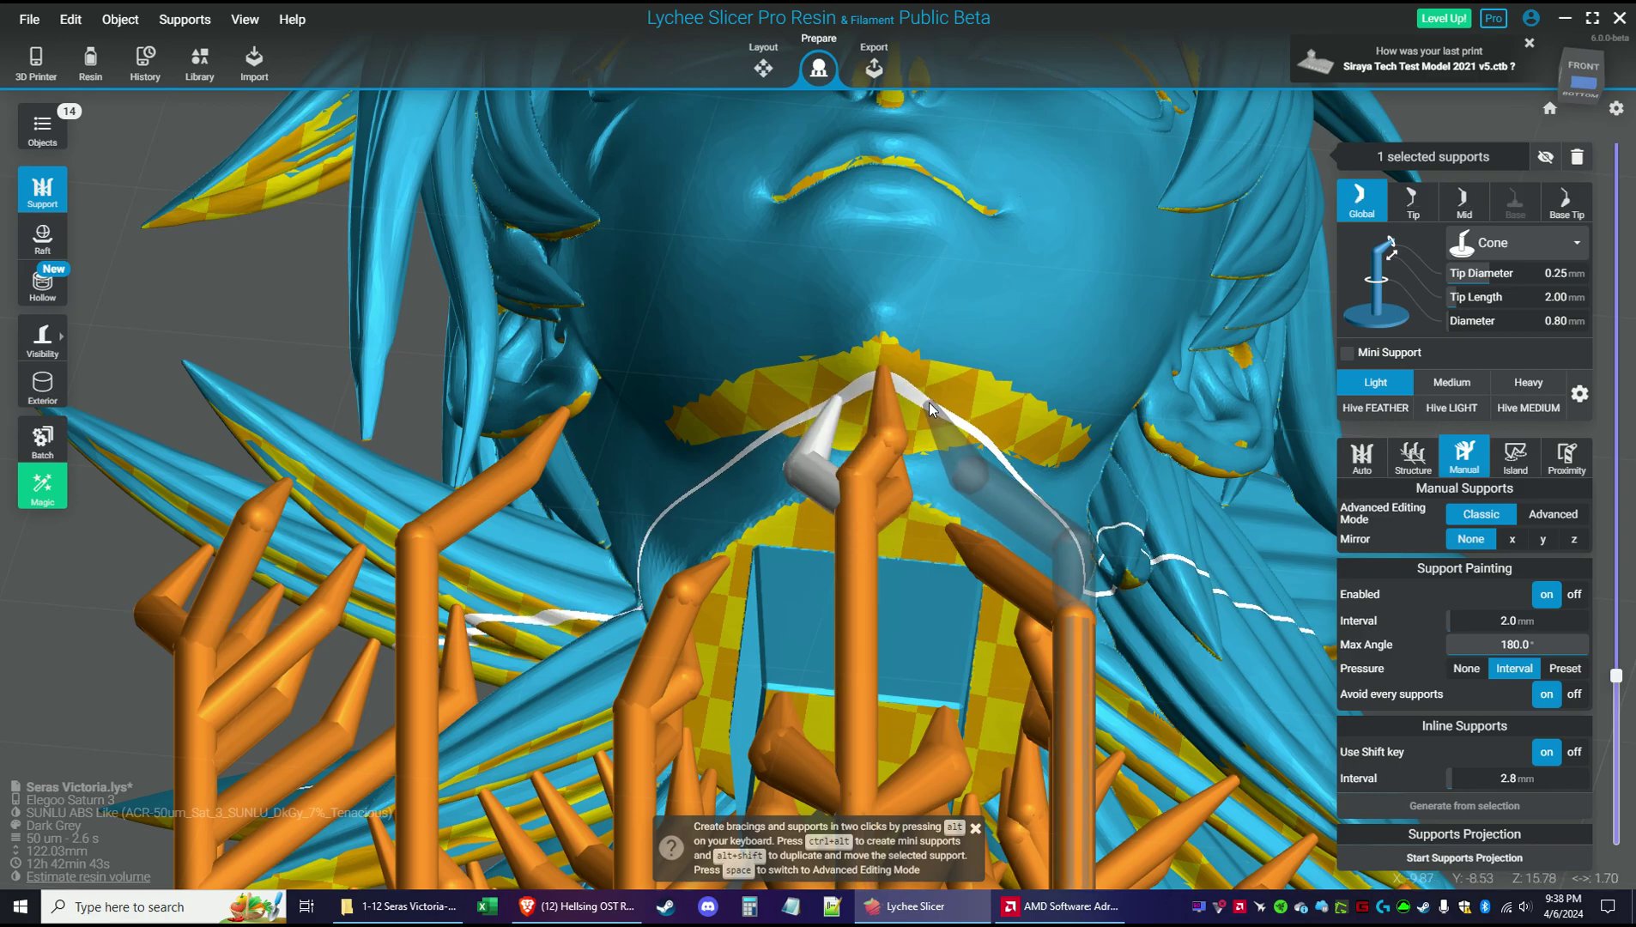
click(926, 403)
middle_drag(988, 406, 975, 633)
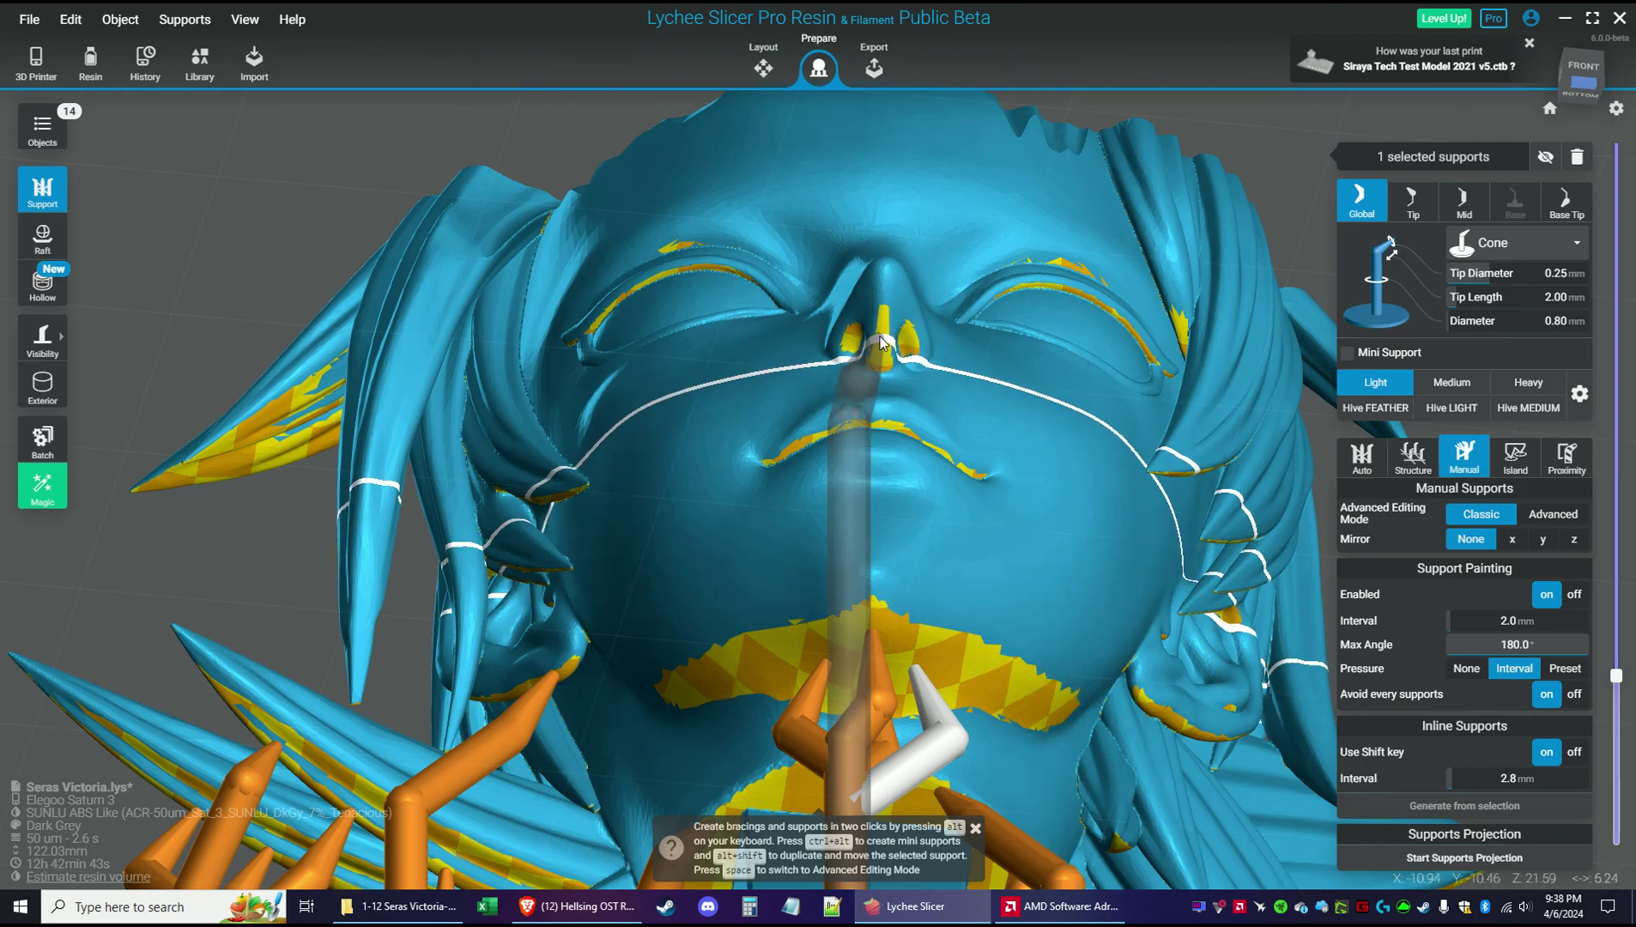
Switch to the Hive FEATHER preset and support the nose and two spots under the hair
click(1317, 185)
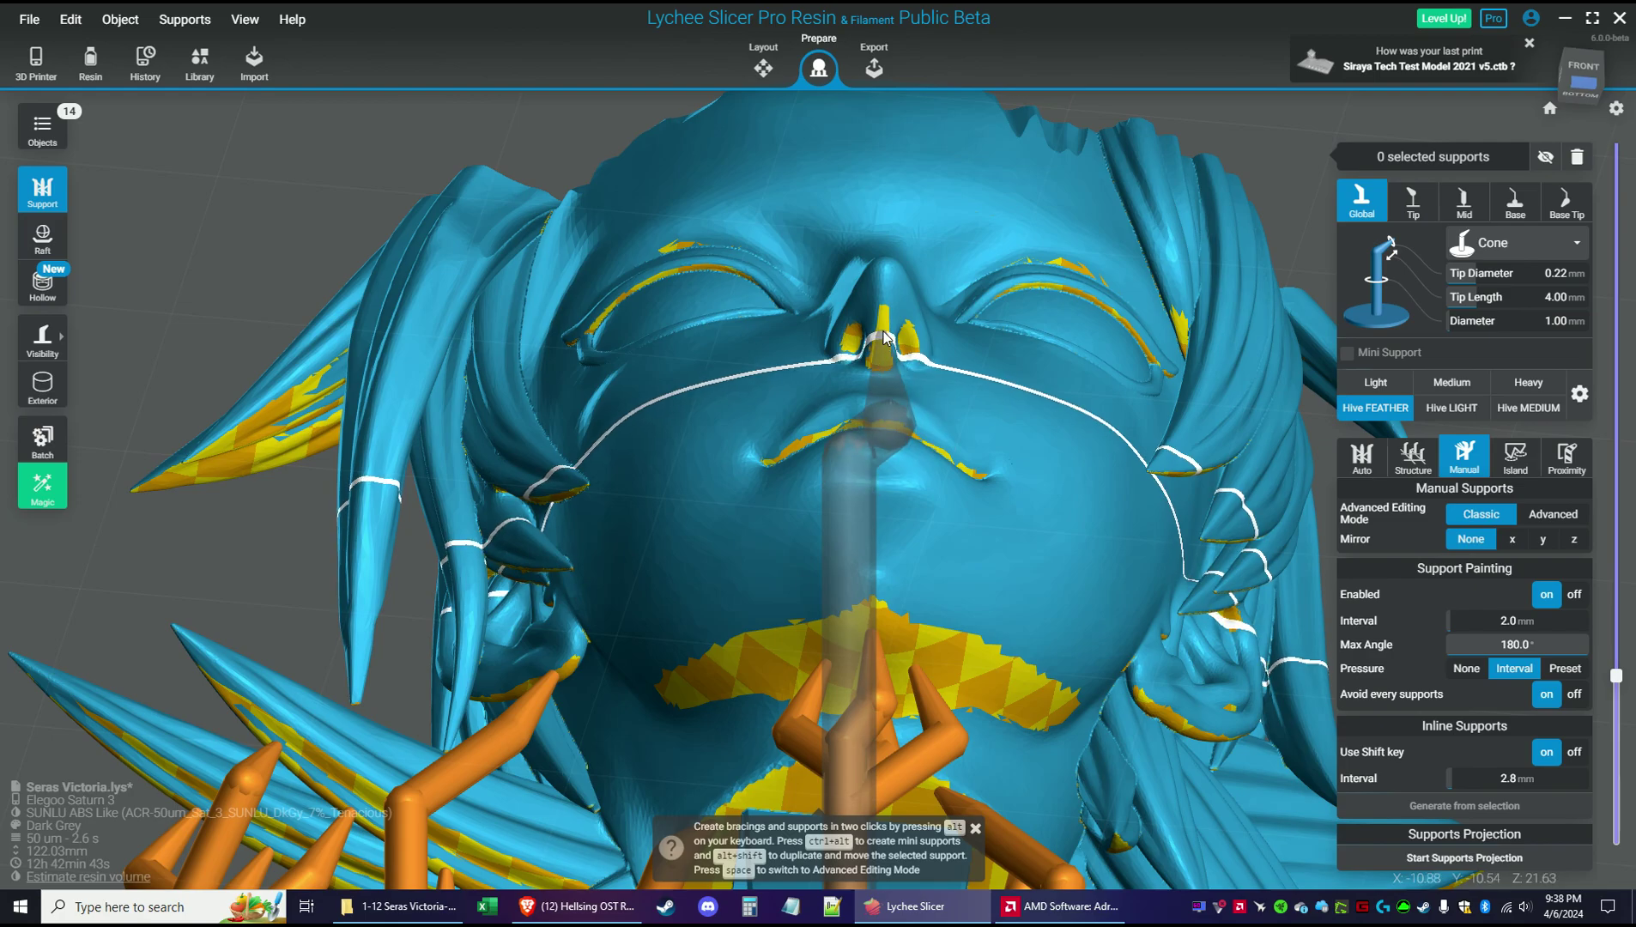
click(887, 333)
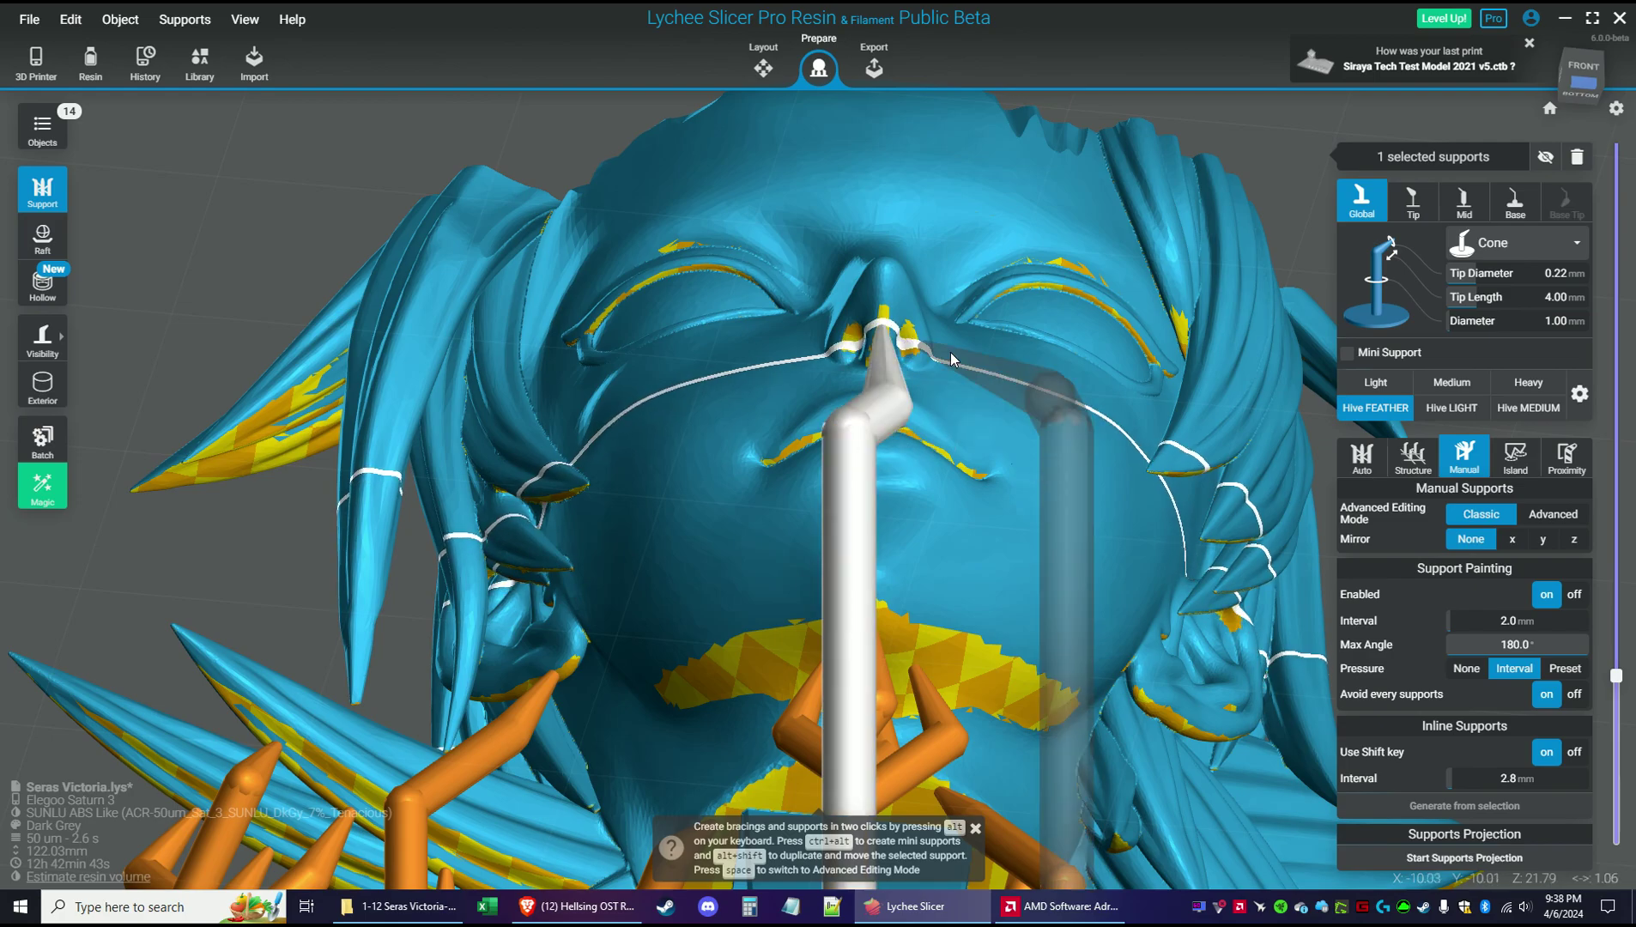
drag(1327, 534, 1242, 702)
drag(245, 640, 892, 657)
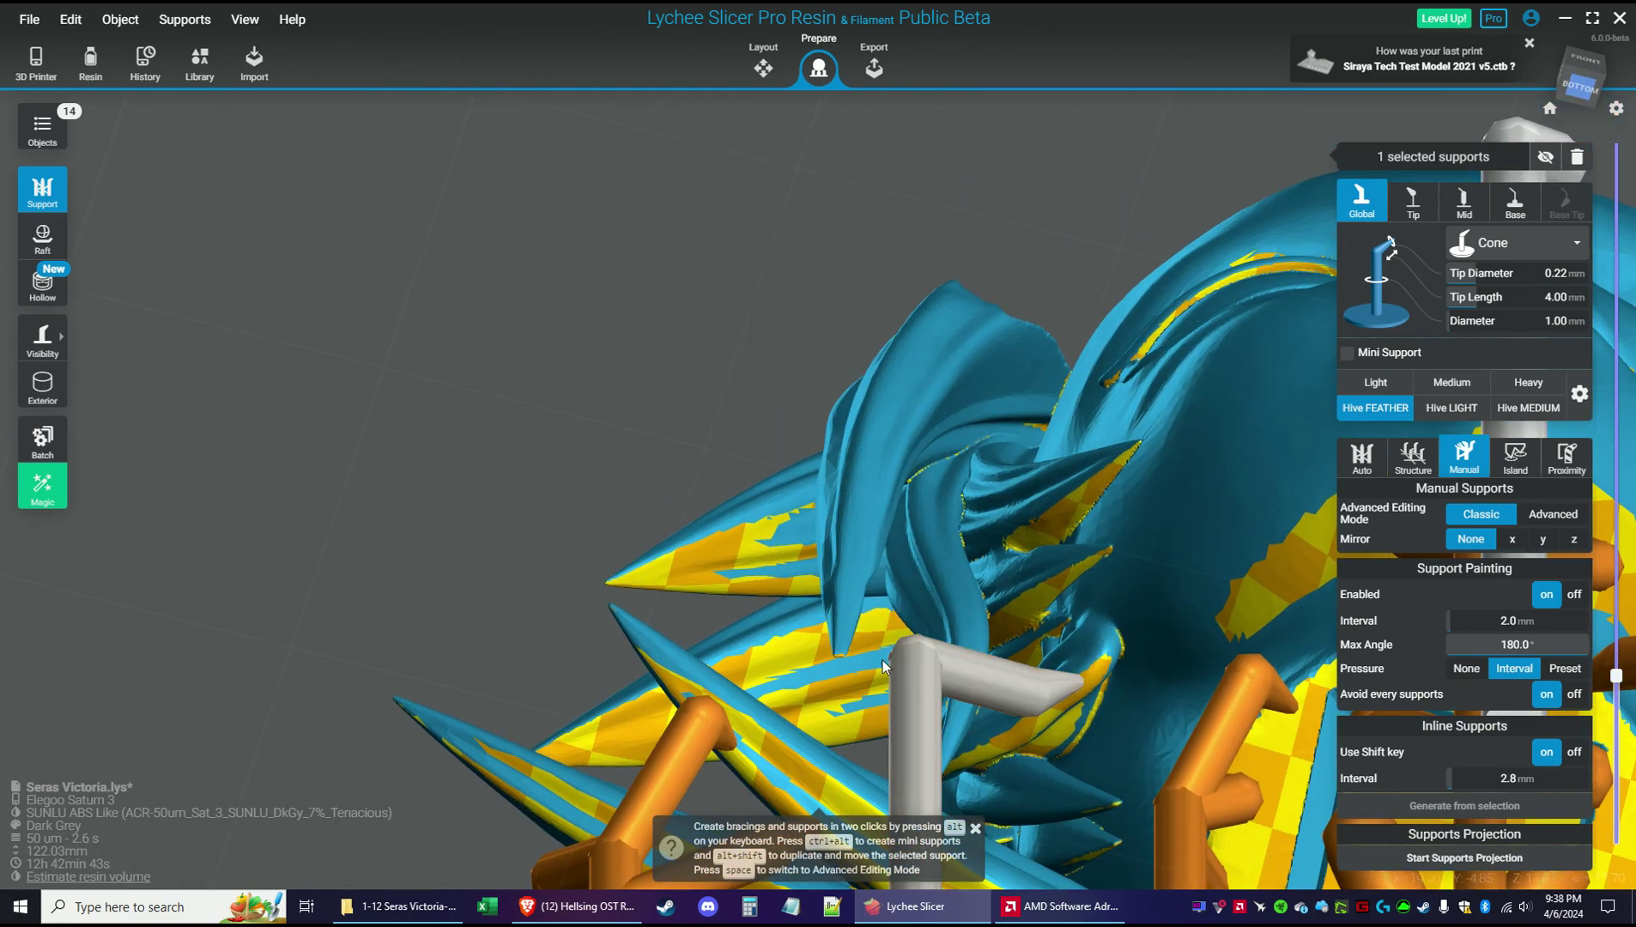
click(835, 651)
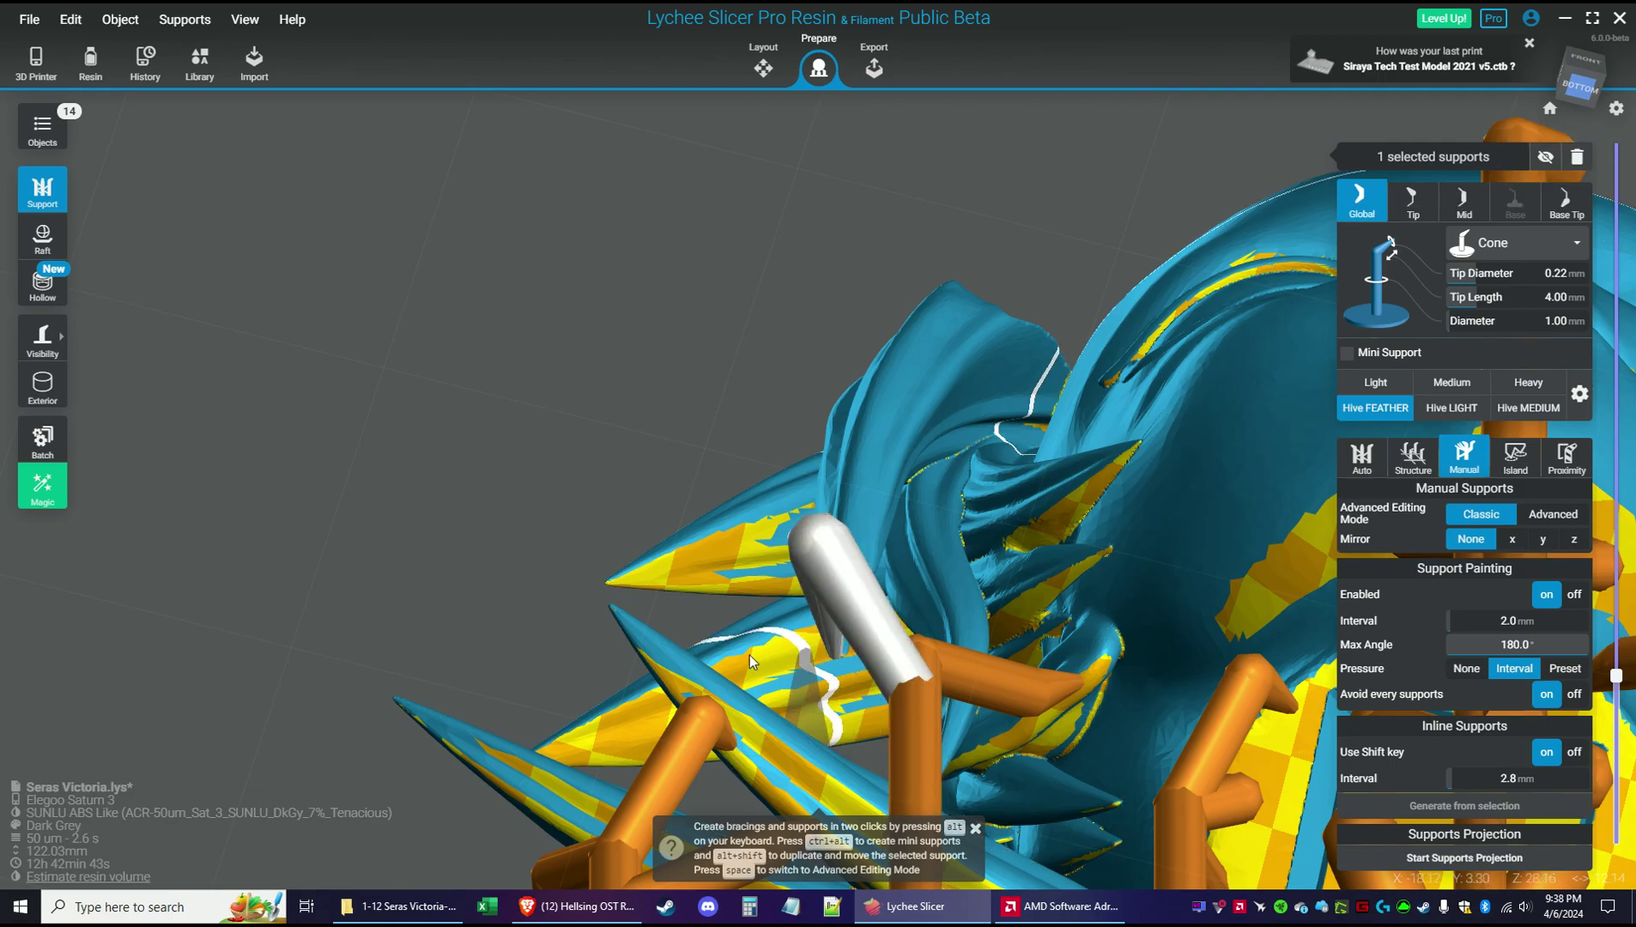
drag(709, 615, 830, 505)
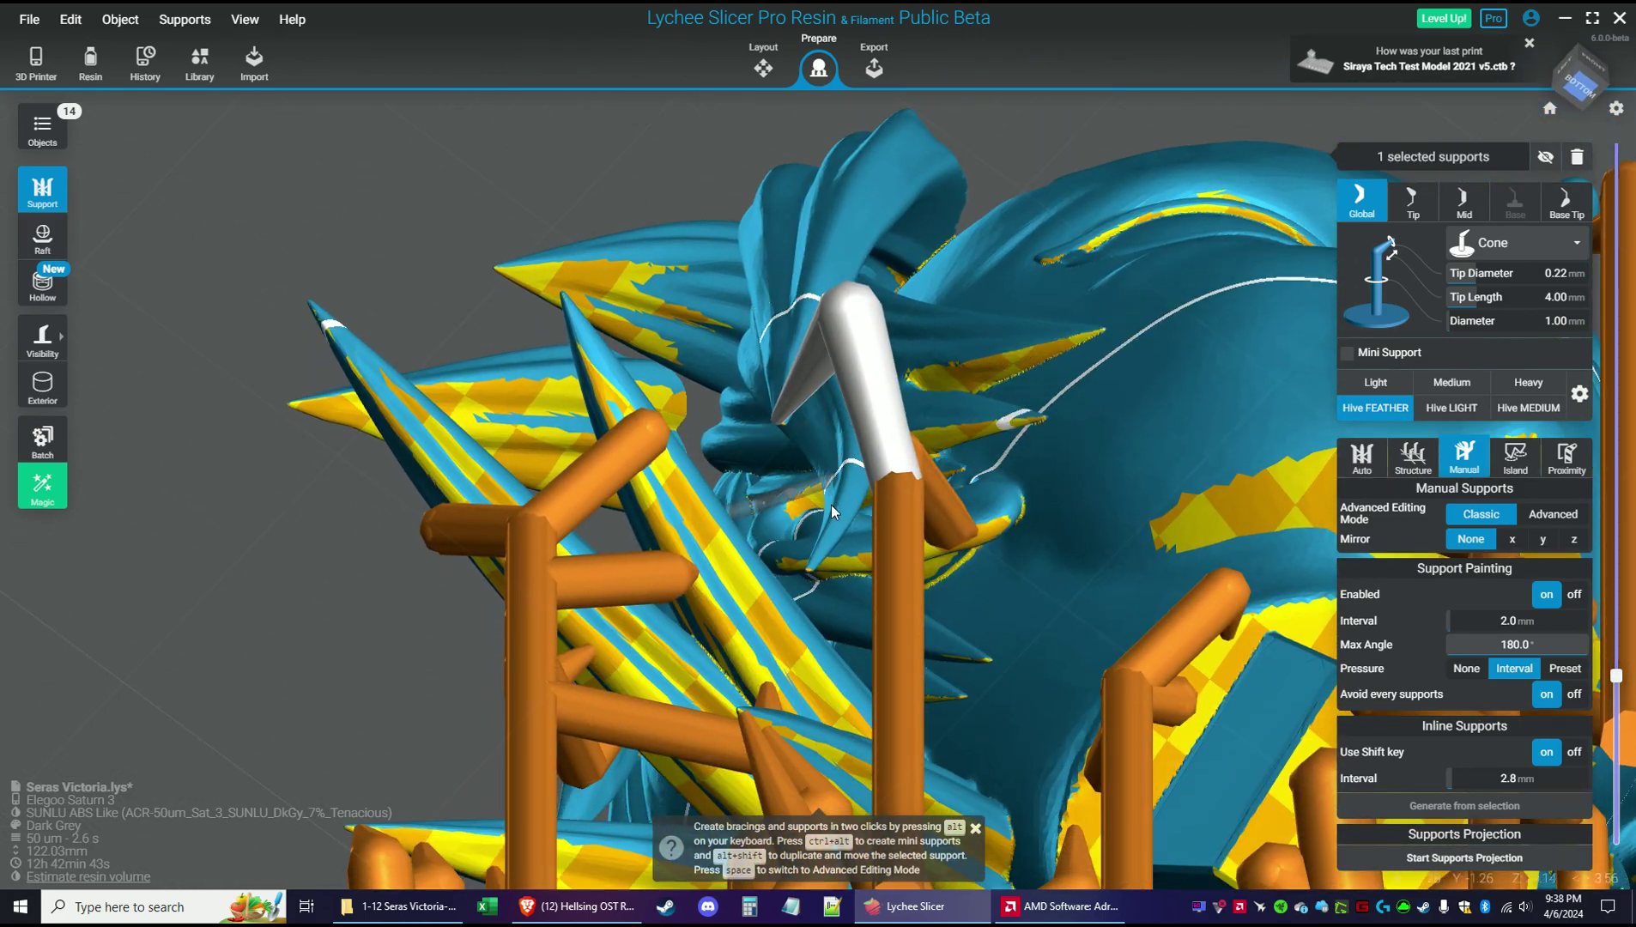
click(812, 566)
Add supports to the ear tip and an upper hair spike tip
drag(846, 561, 994, 549)
right_drag(994, 549, 977, 546)
middle_drag(645, 452, 864, 590)
right_drag(785, 556, 829, 484)
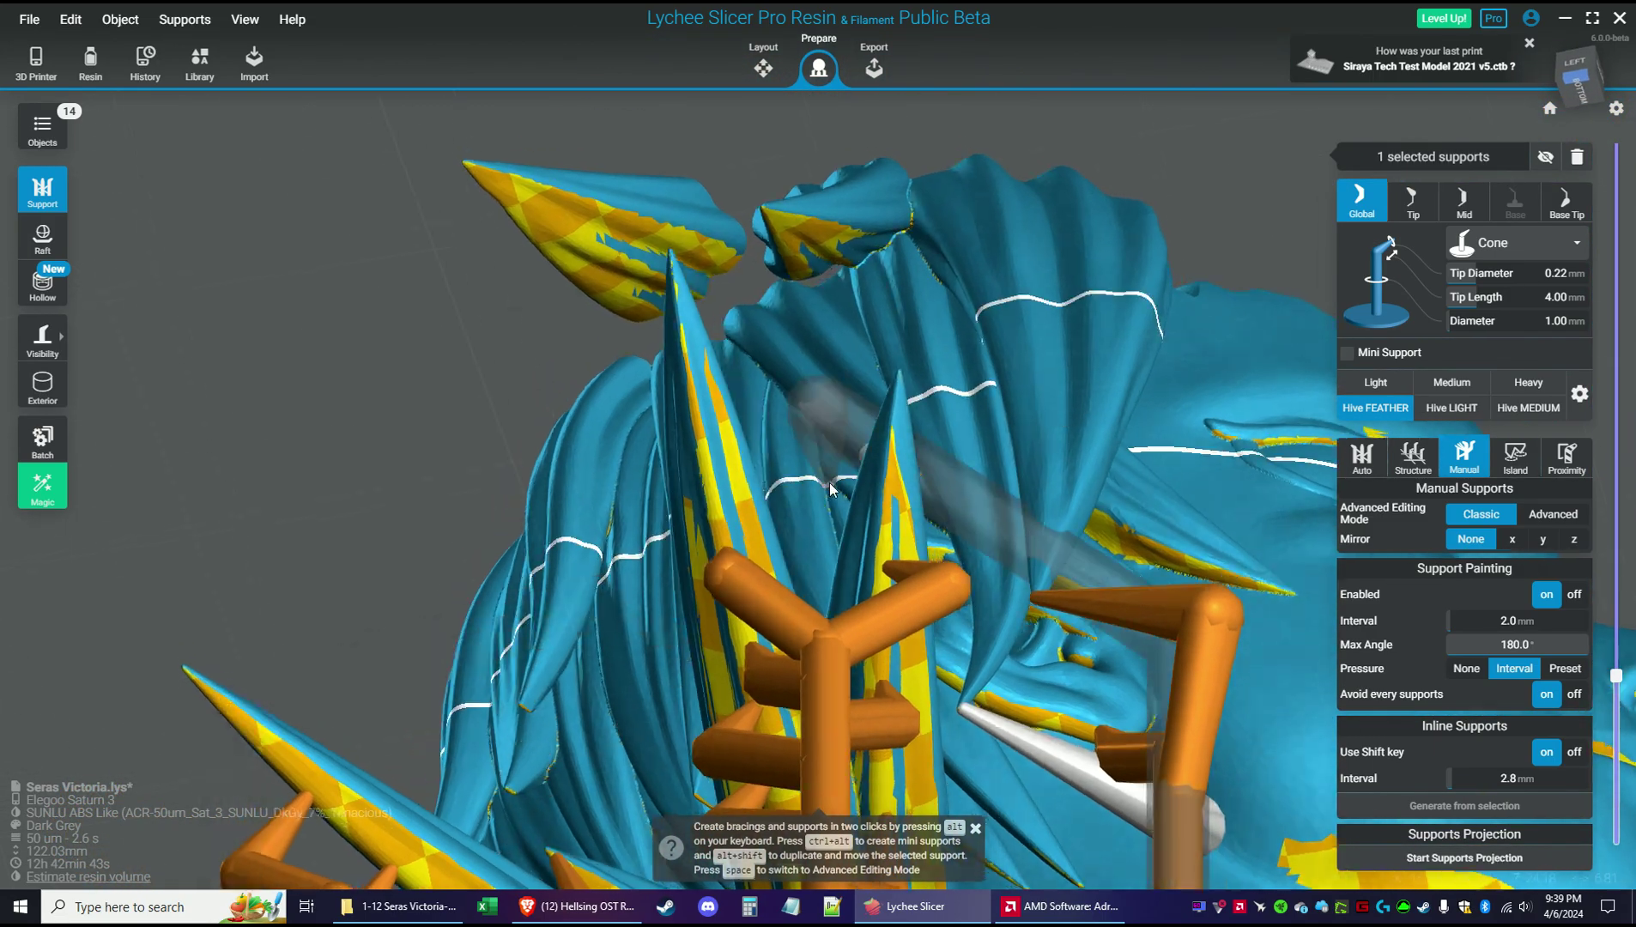
click(768, 214)
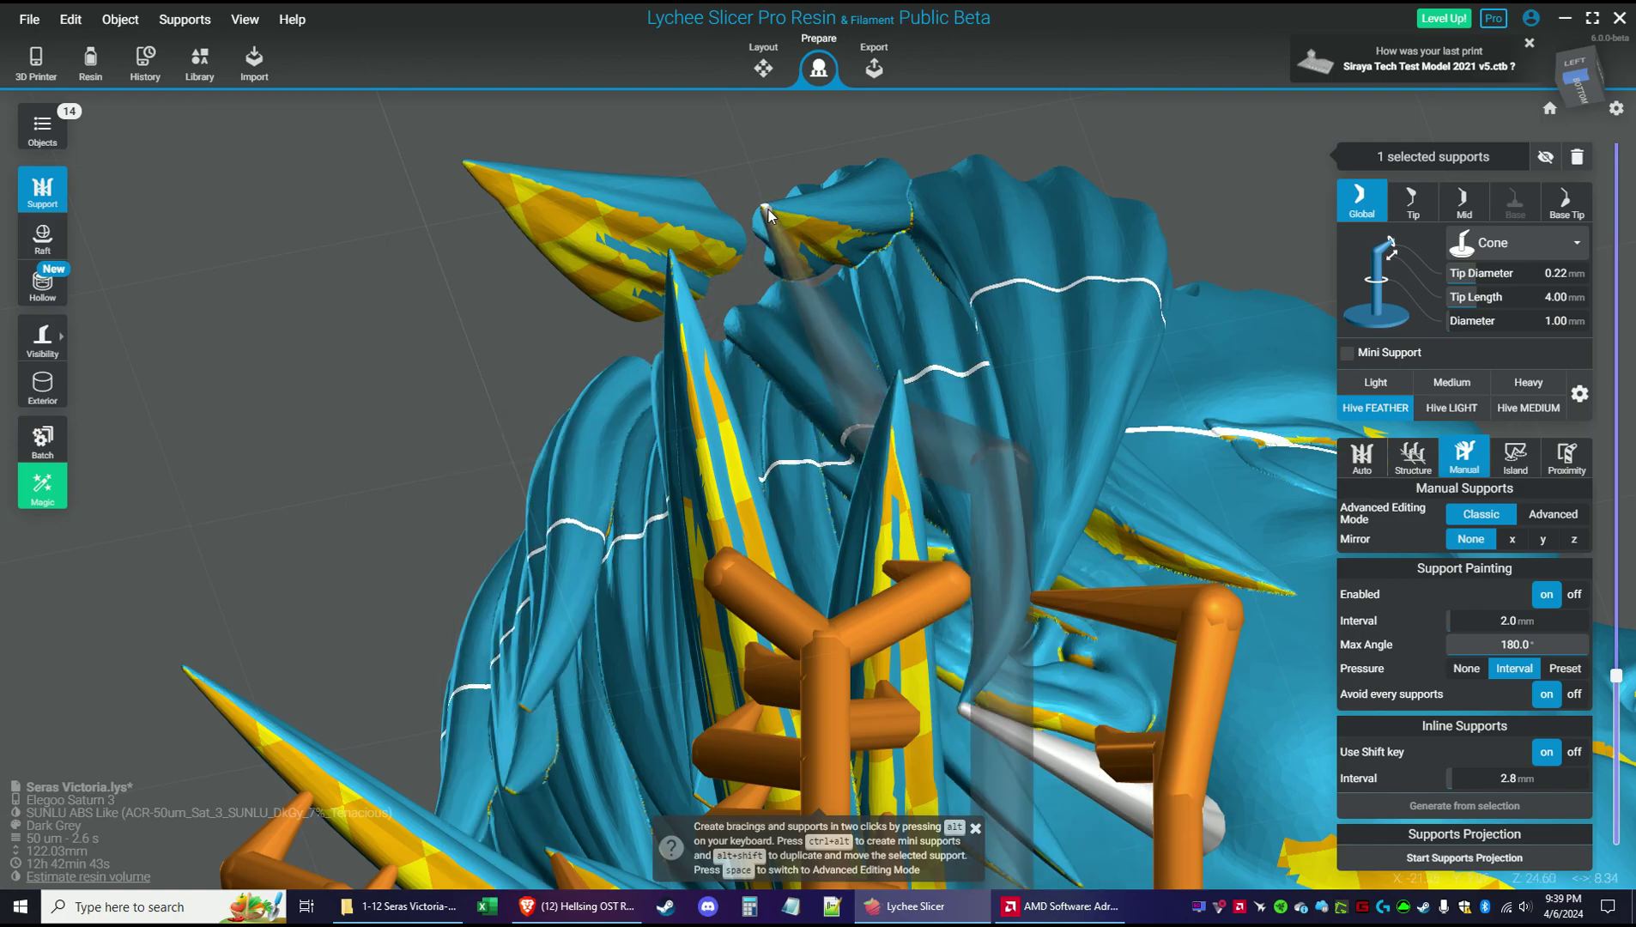
click(477, 175)
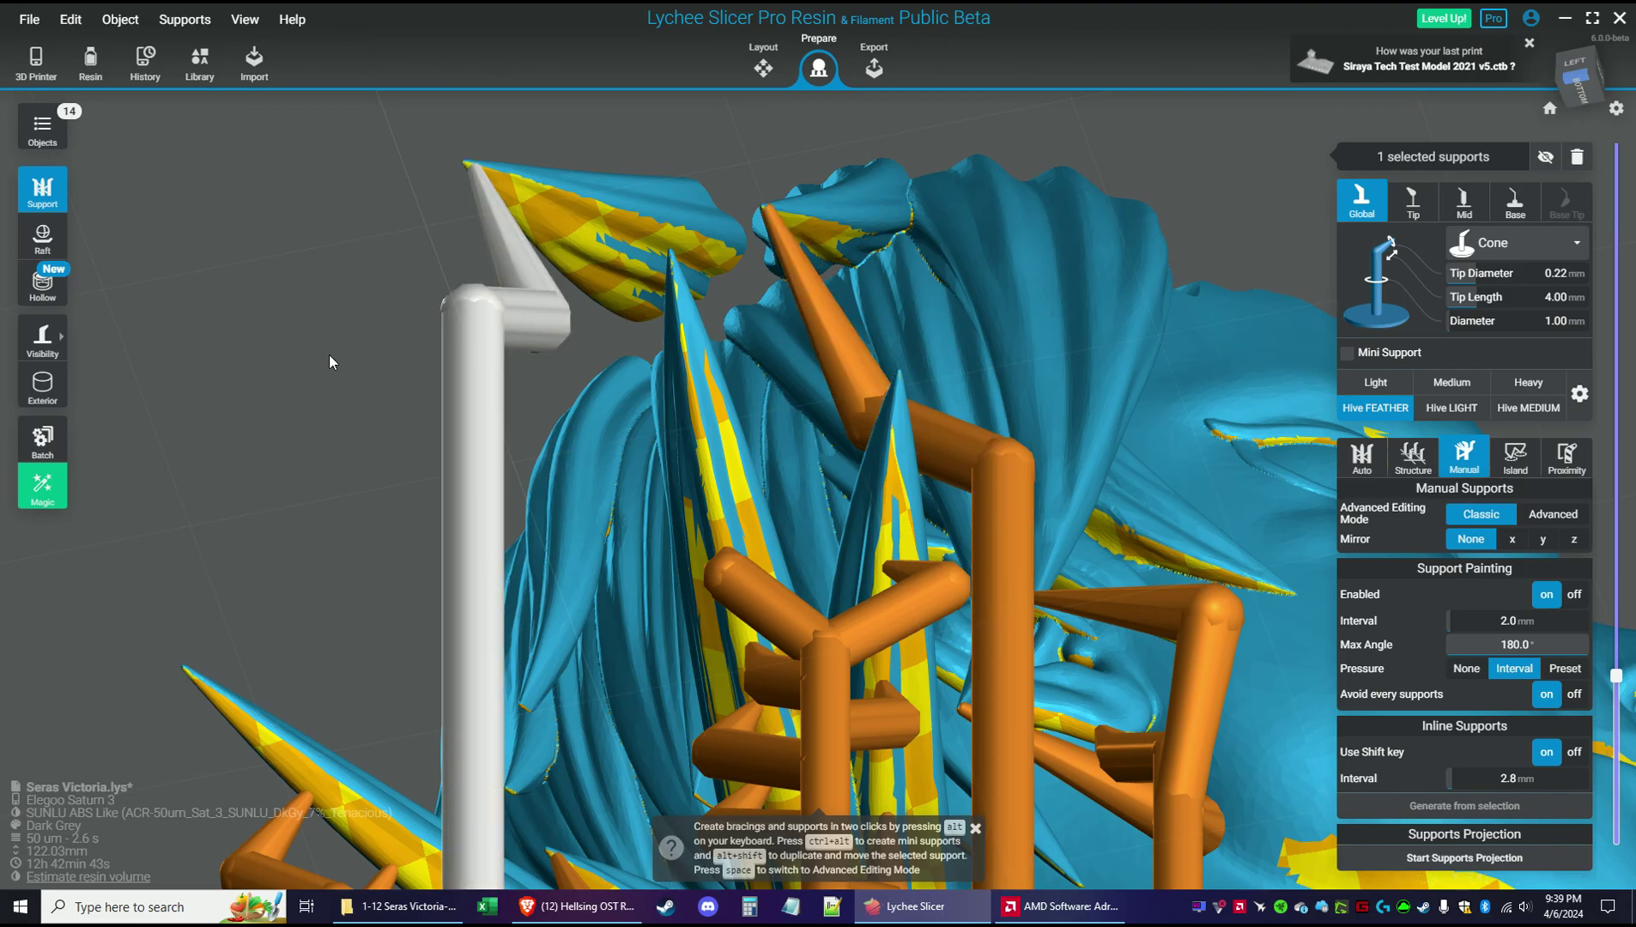
drag(326, 389, 797, 462)
right_drag(802, 489, 1148, 764)
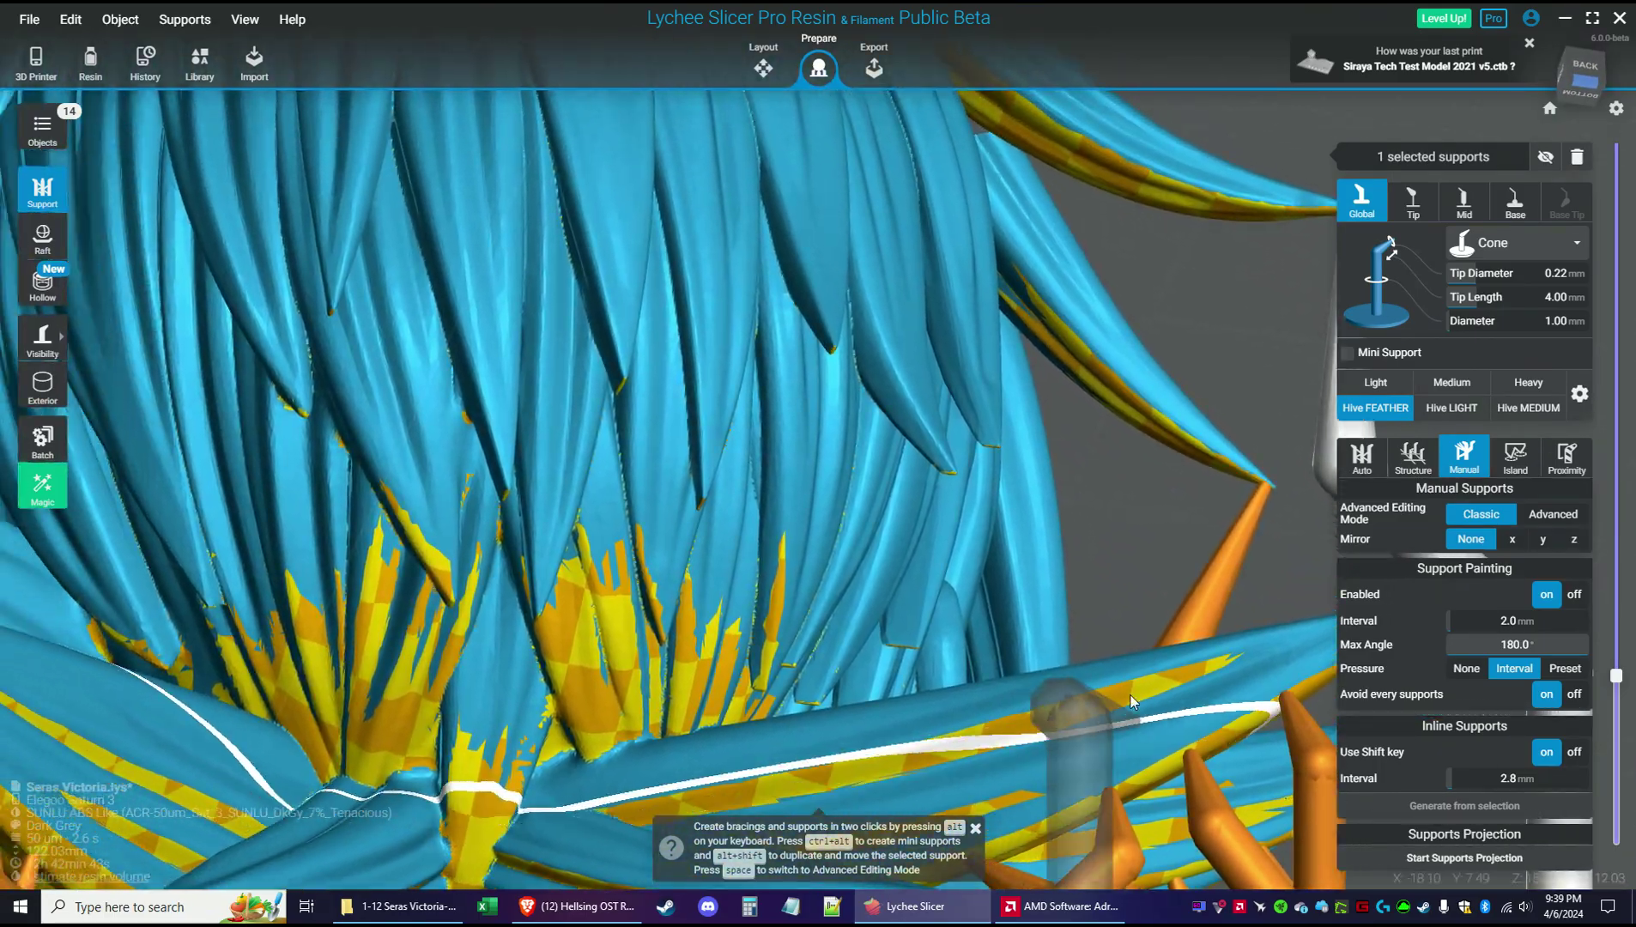
drag(980, 479, 717, 691)
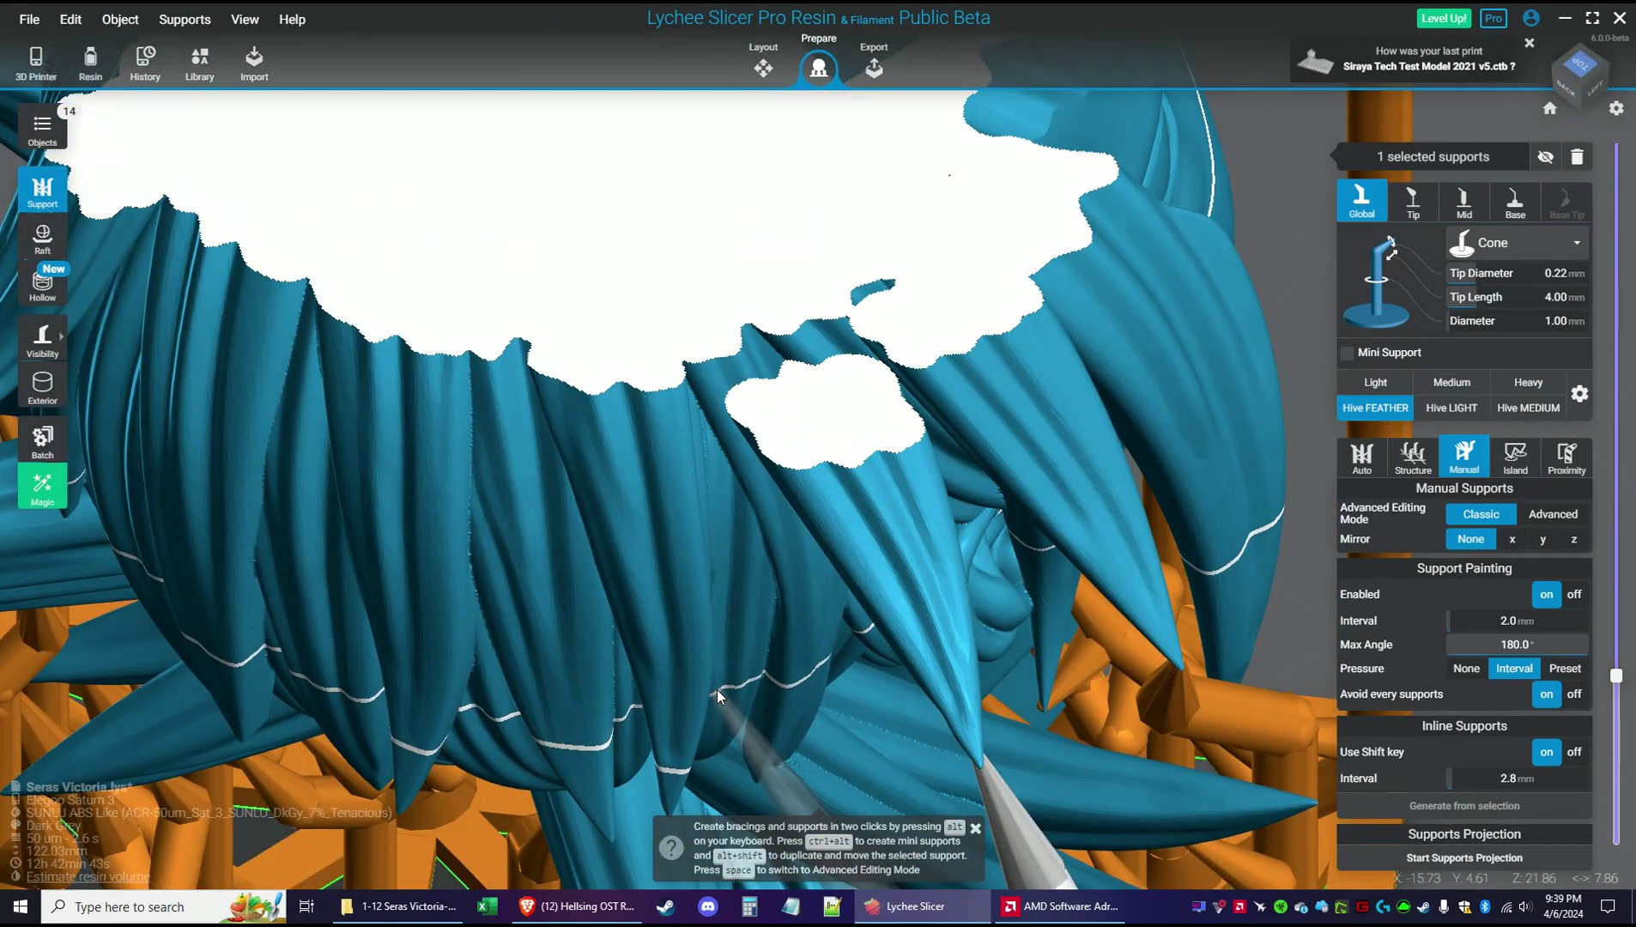
Zoom out and move the Layer Preview slider to the bottom to show the entire model
scroll(718, 692, down, 5)
scroll(718, 691, down, 3)
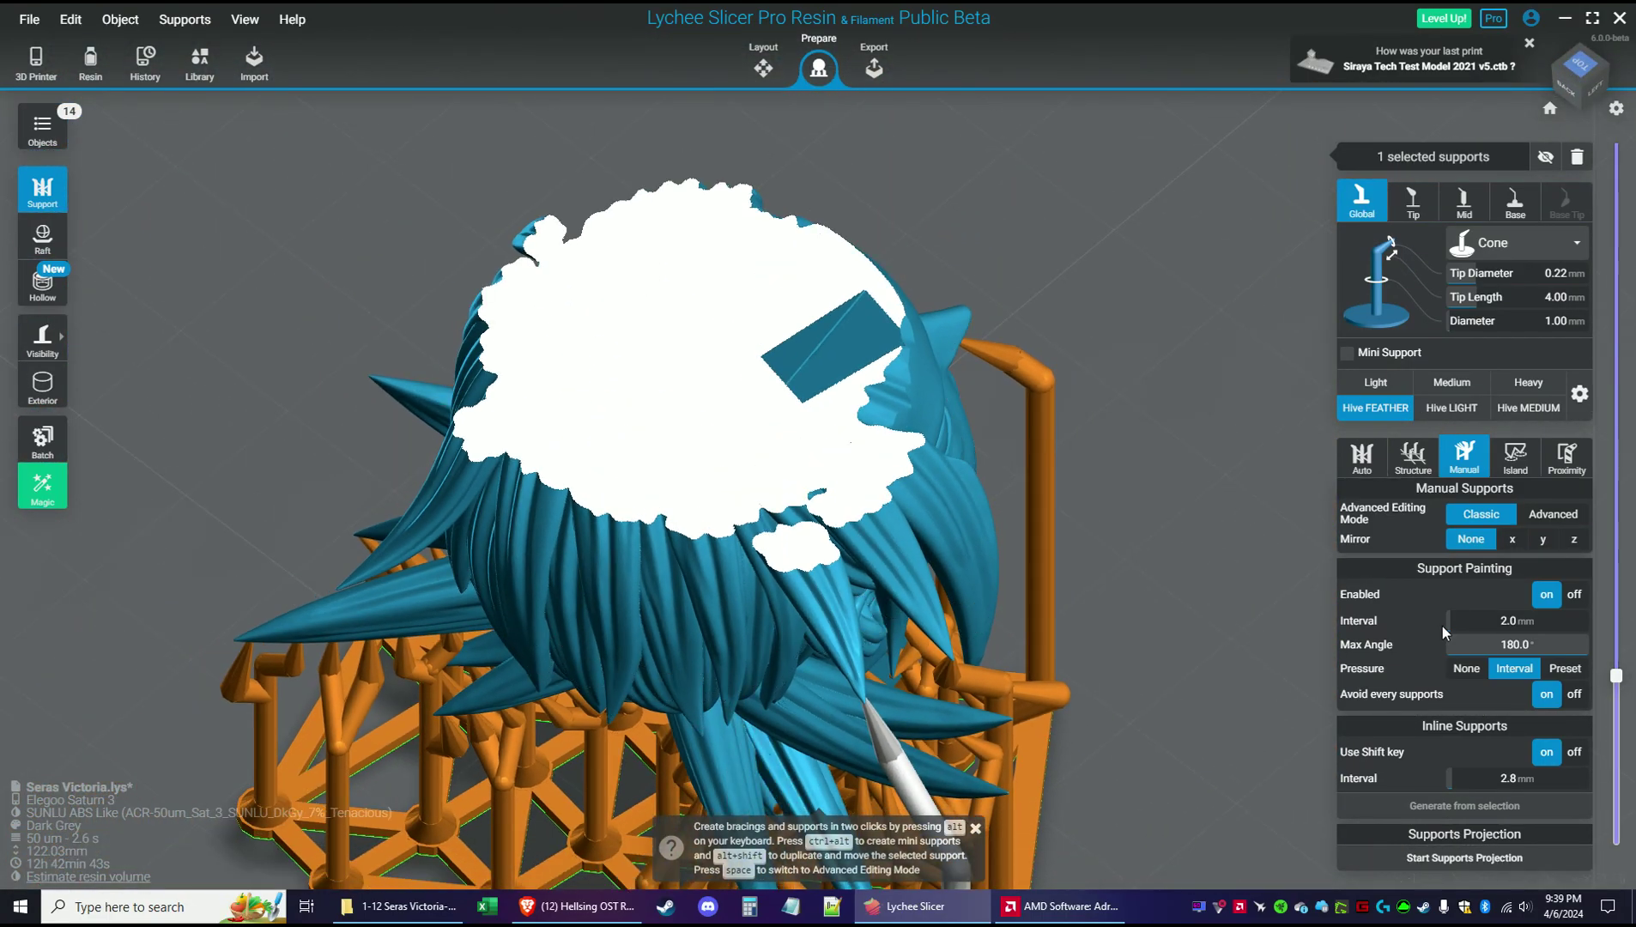
drag(1617, 676, 1616, 849)
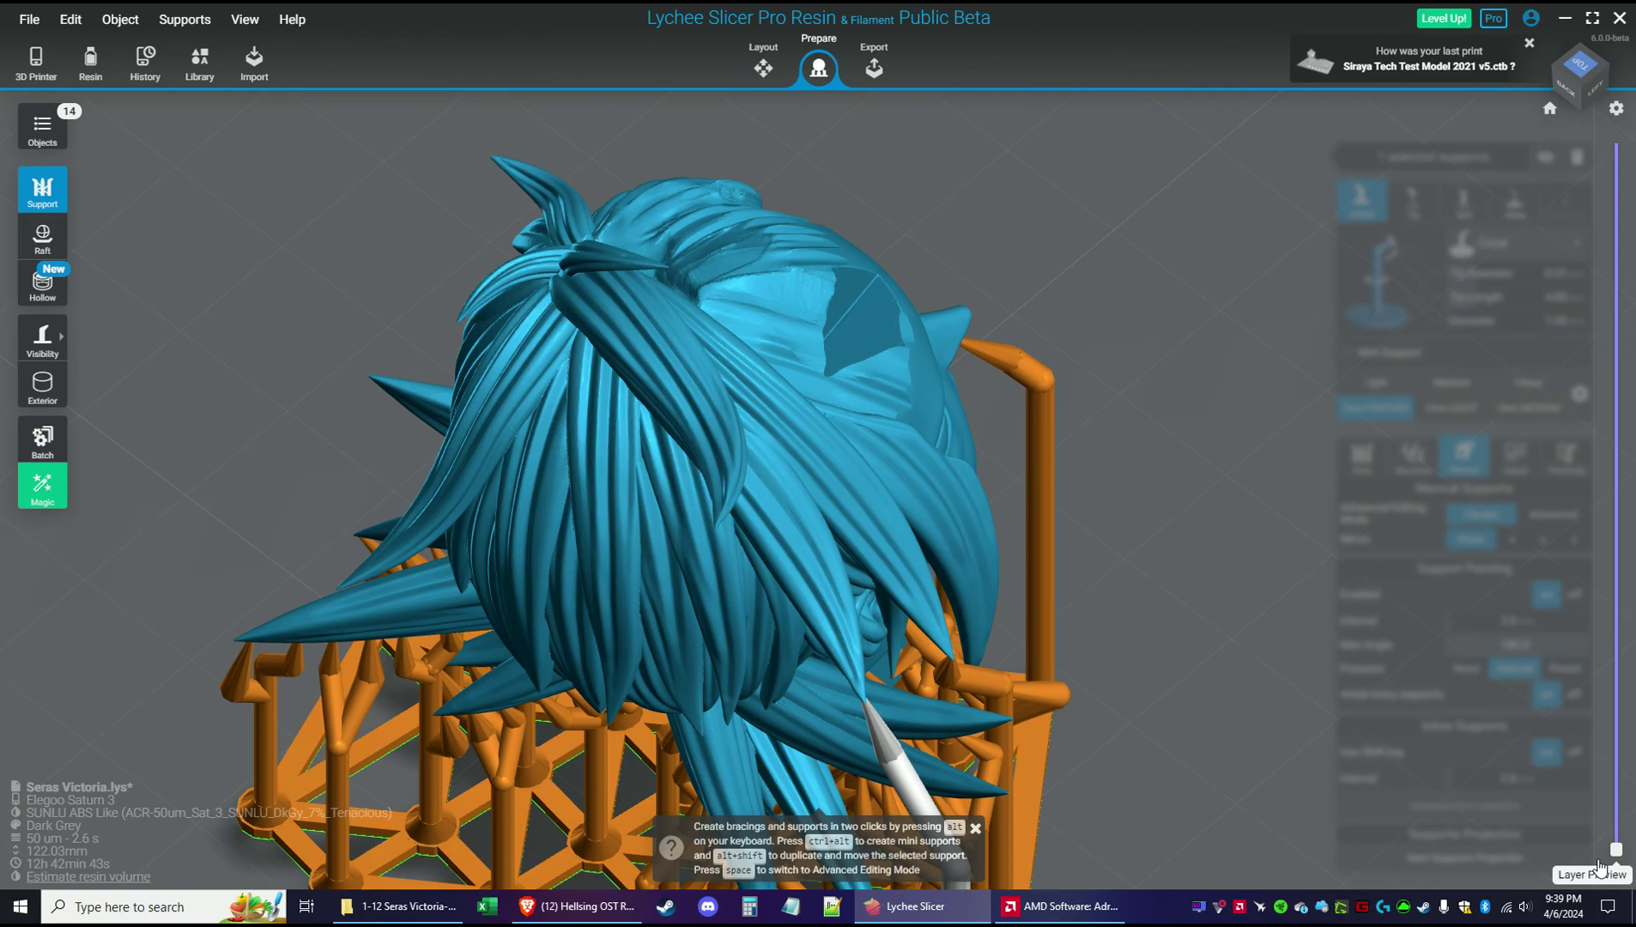
Orbit around the head to check the supports from the face, sides and back
drag(1211, 635, 592, 528)
drag(878, 541, 1253, 586)
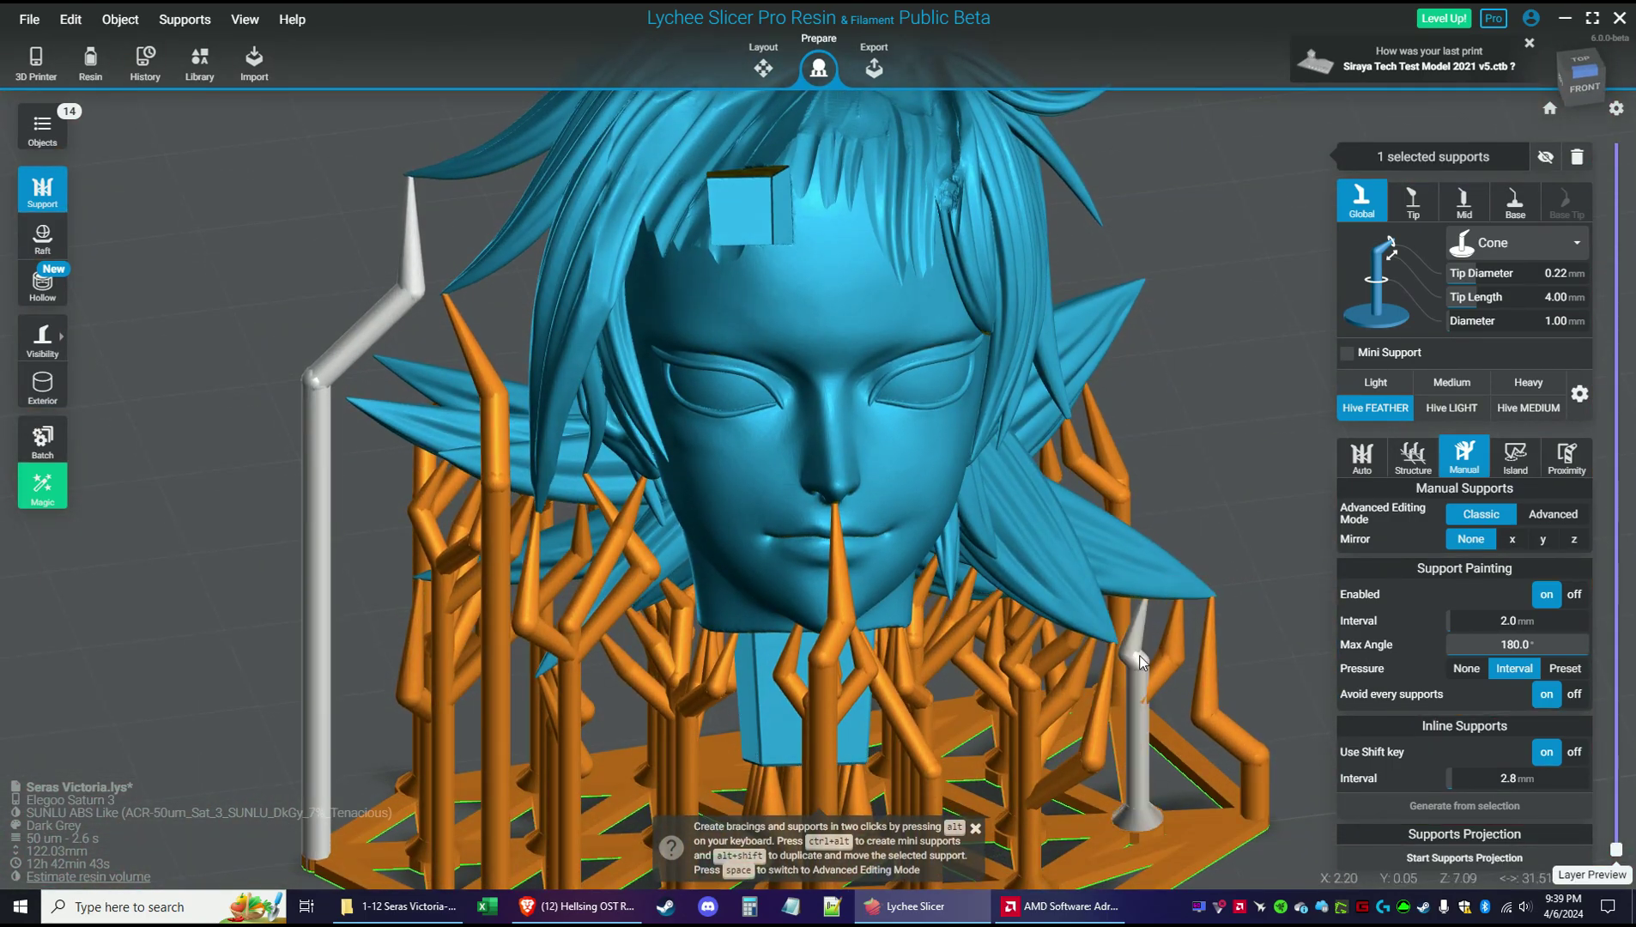
right_drag(1135, 668, 1138, 562)
drag(1137, 560, 1226, 848)
right_drag(1226, 849, 1348, 599)
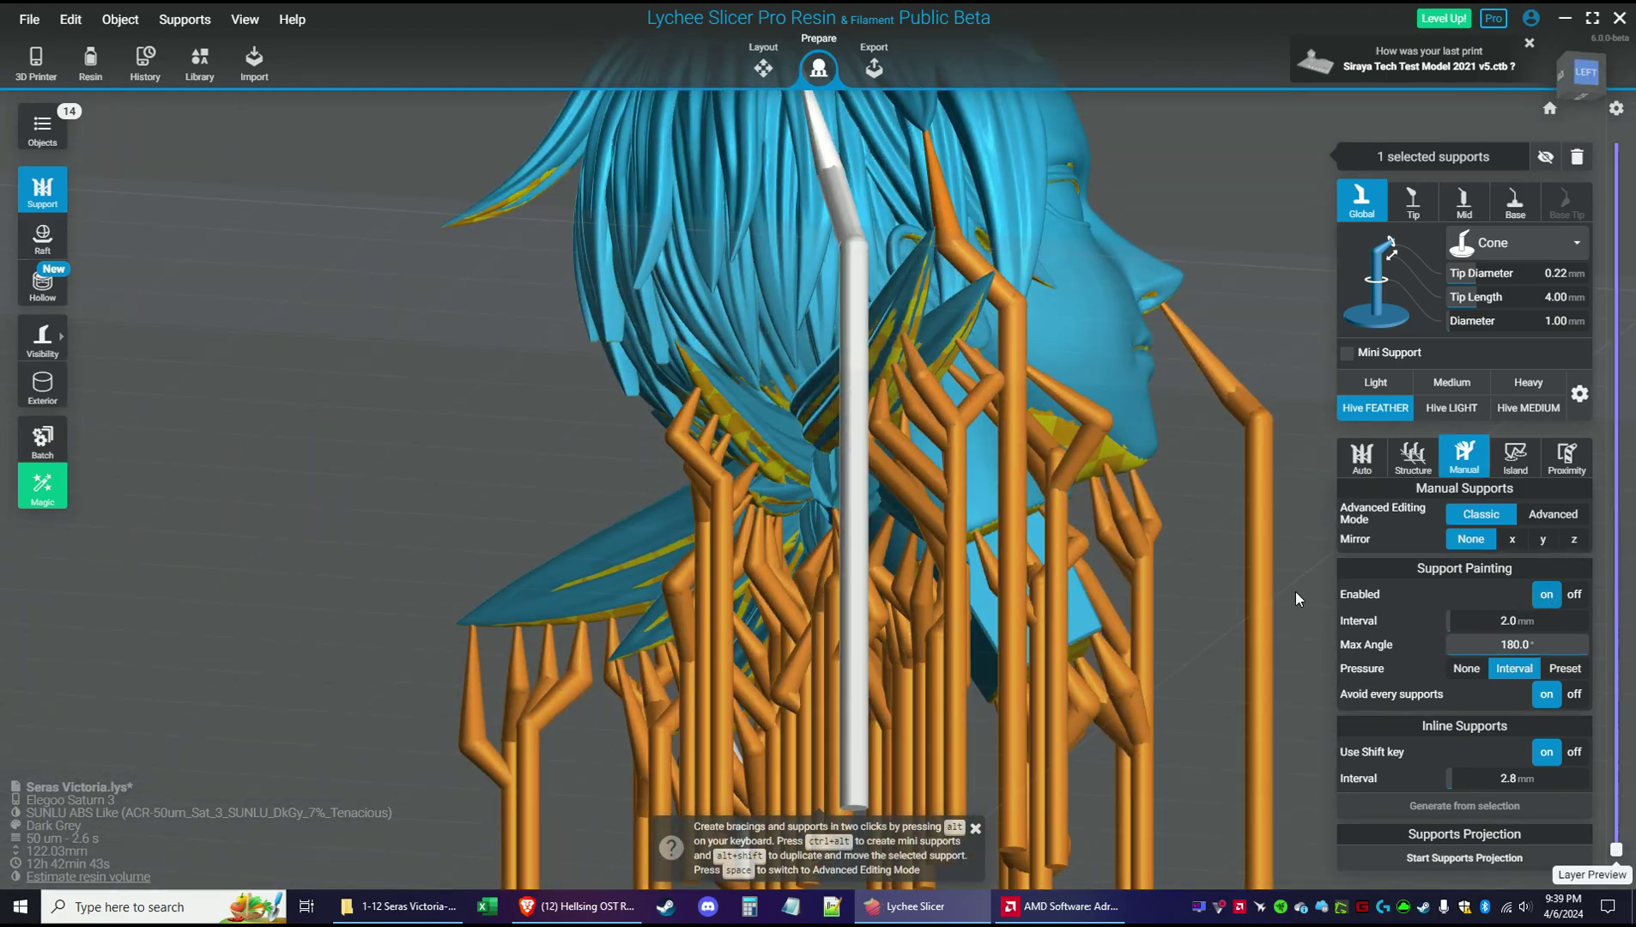
drag(898, 499, 1474, 489)
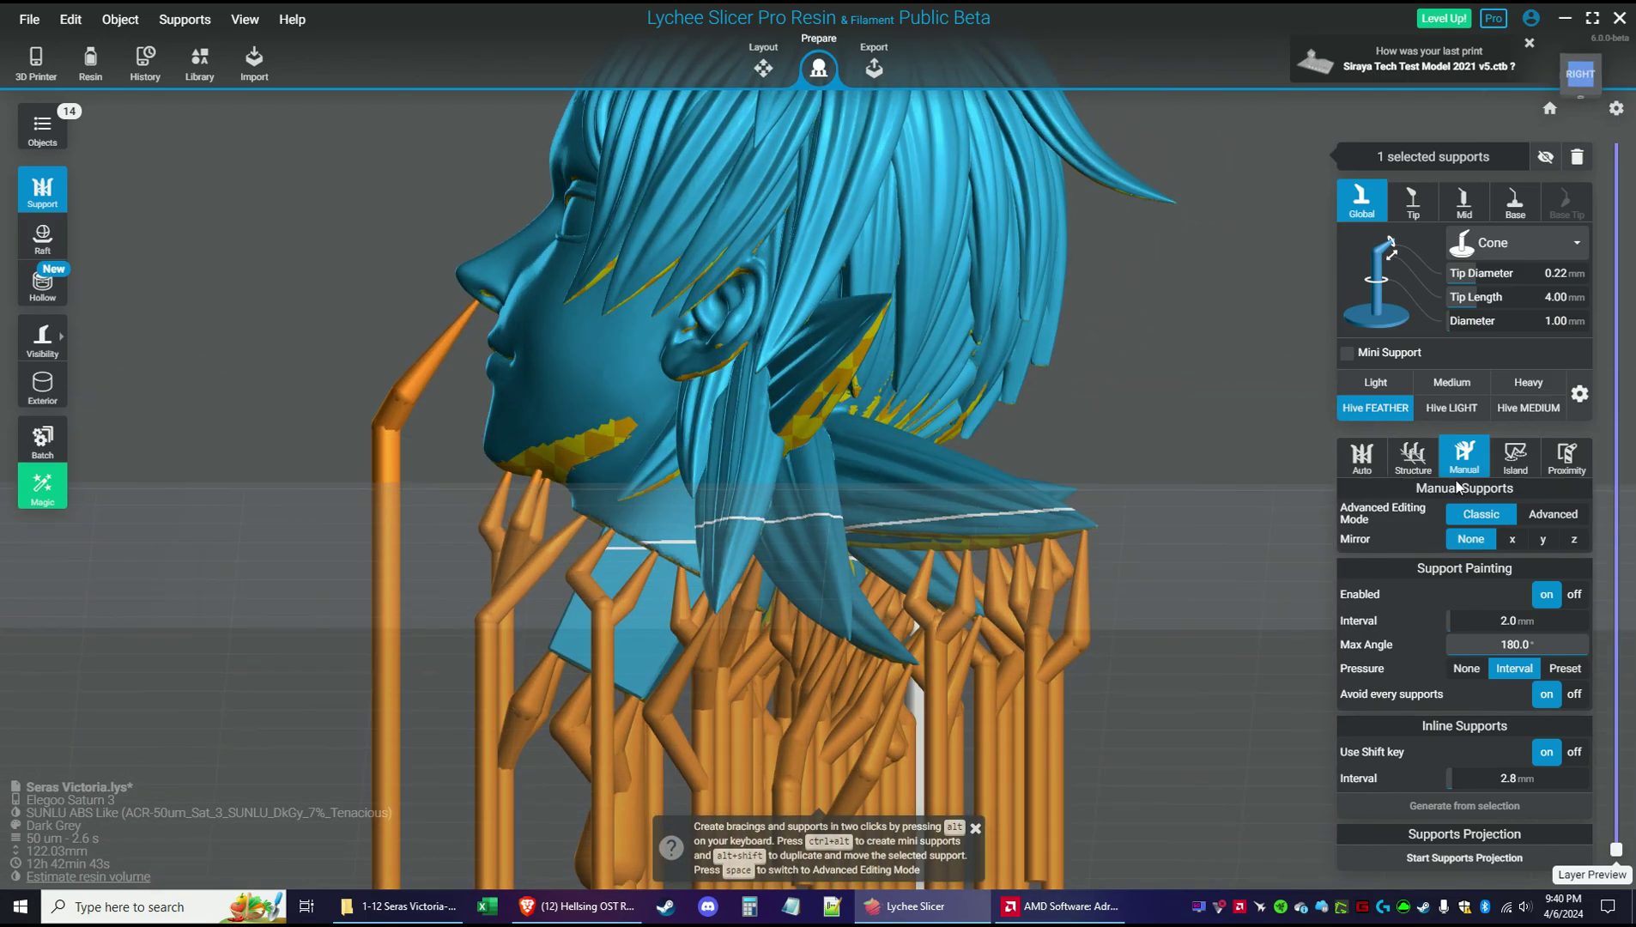
Select the head and add two supports under the right hair strand, bracing one to an existing support
drag(1066, 371, 1266, 348)
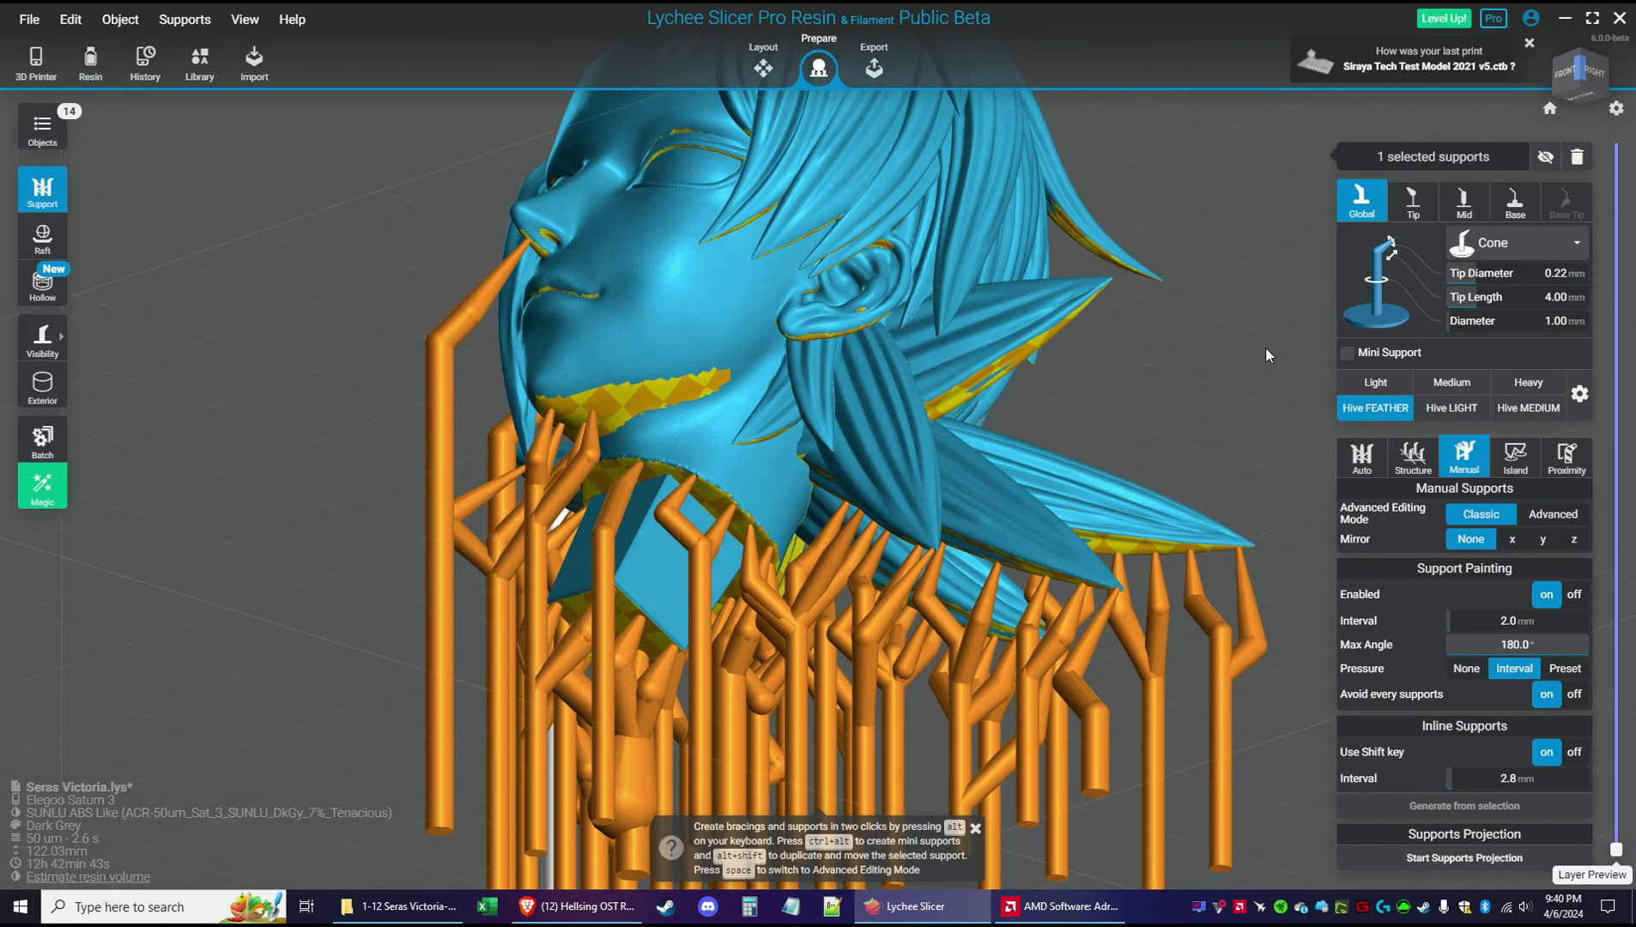
click(1266, 349)
click(984, 369)
drag(1156, 369, 999, 368)
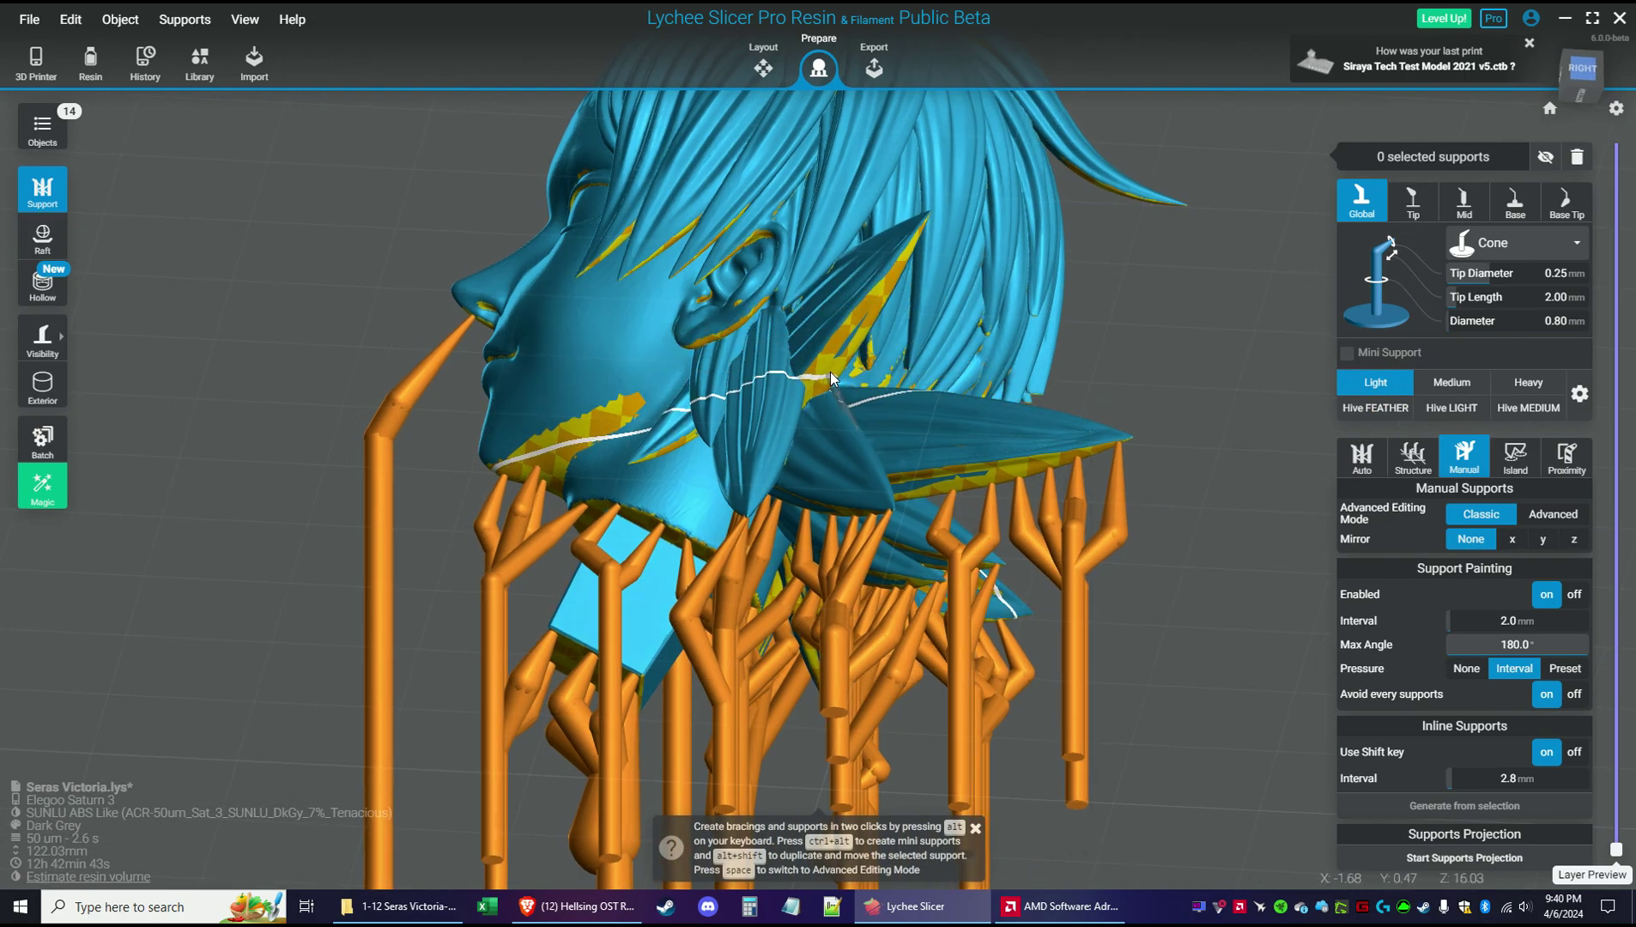
click(900, 268)
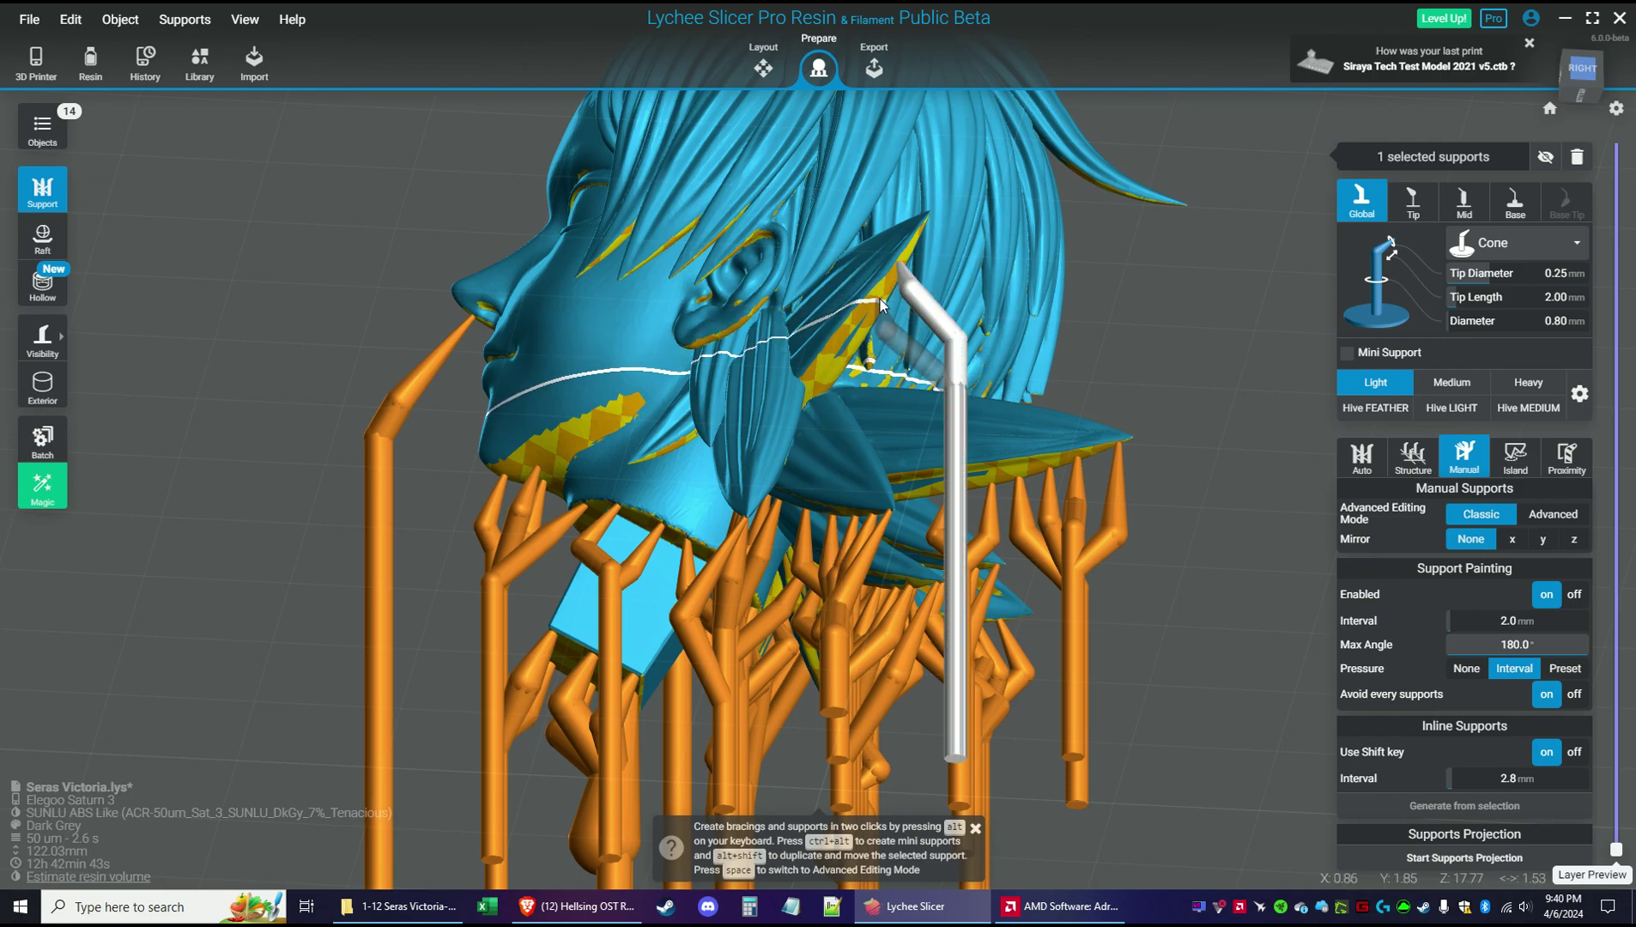
click(881, 308)
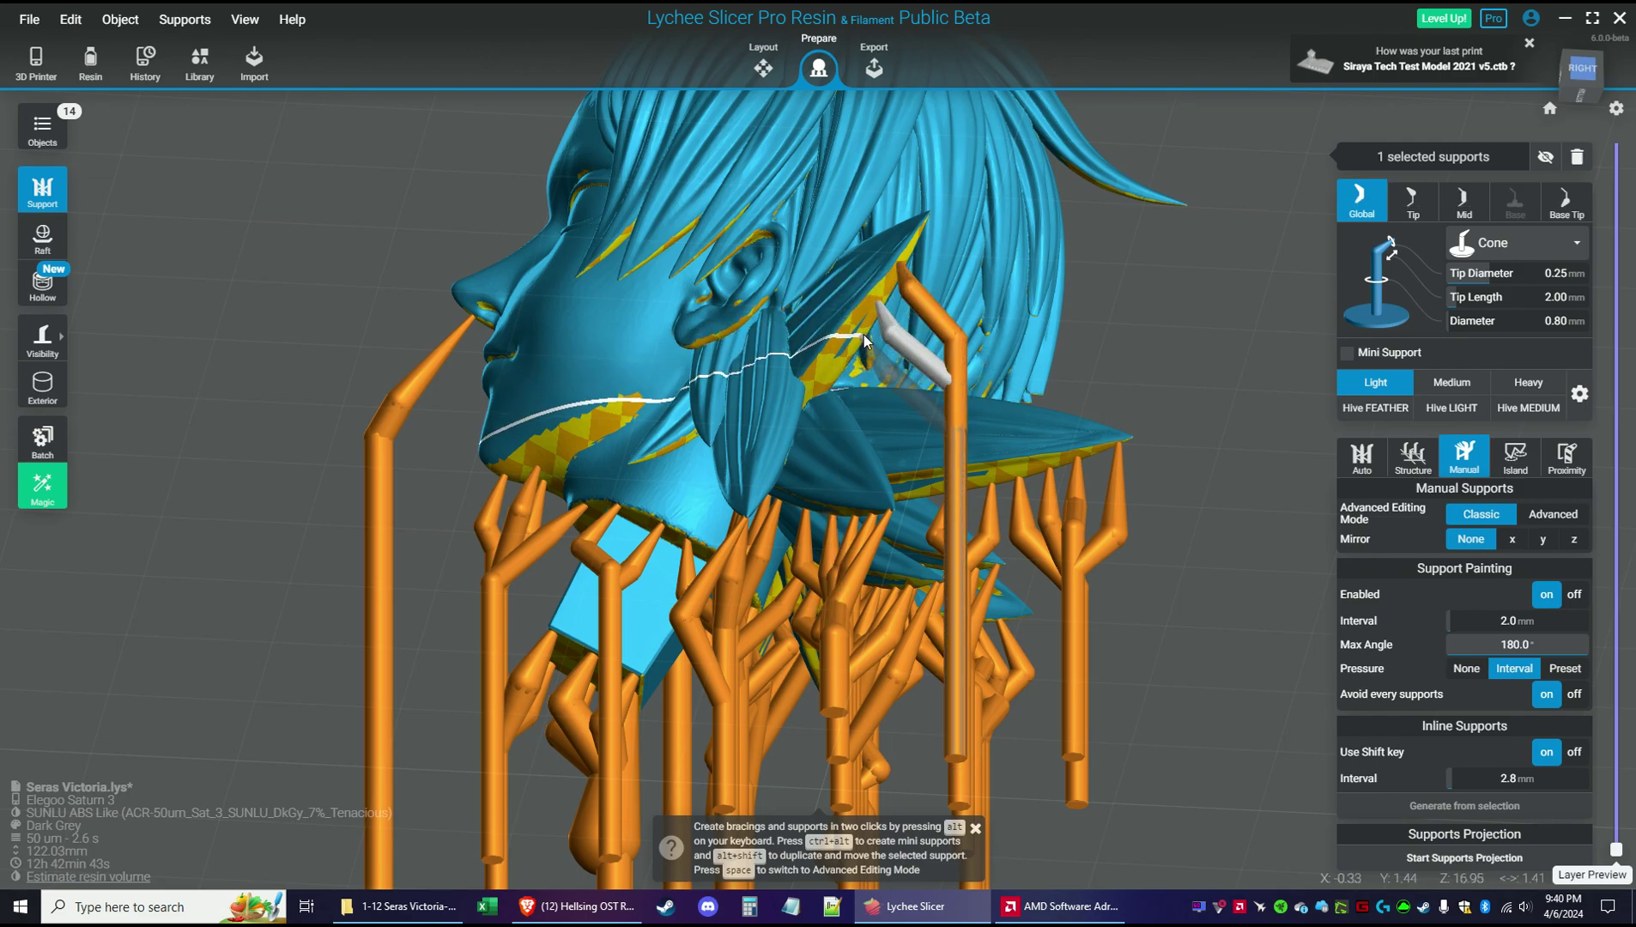
click(864, 339)
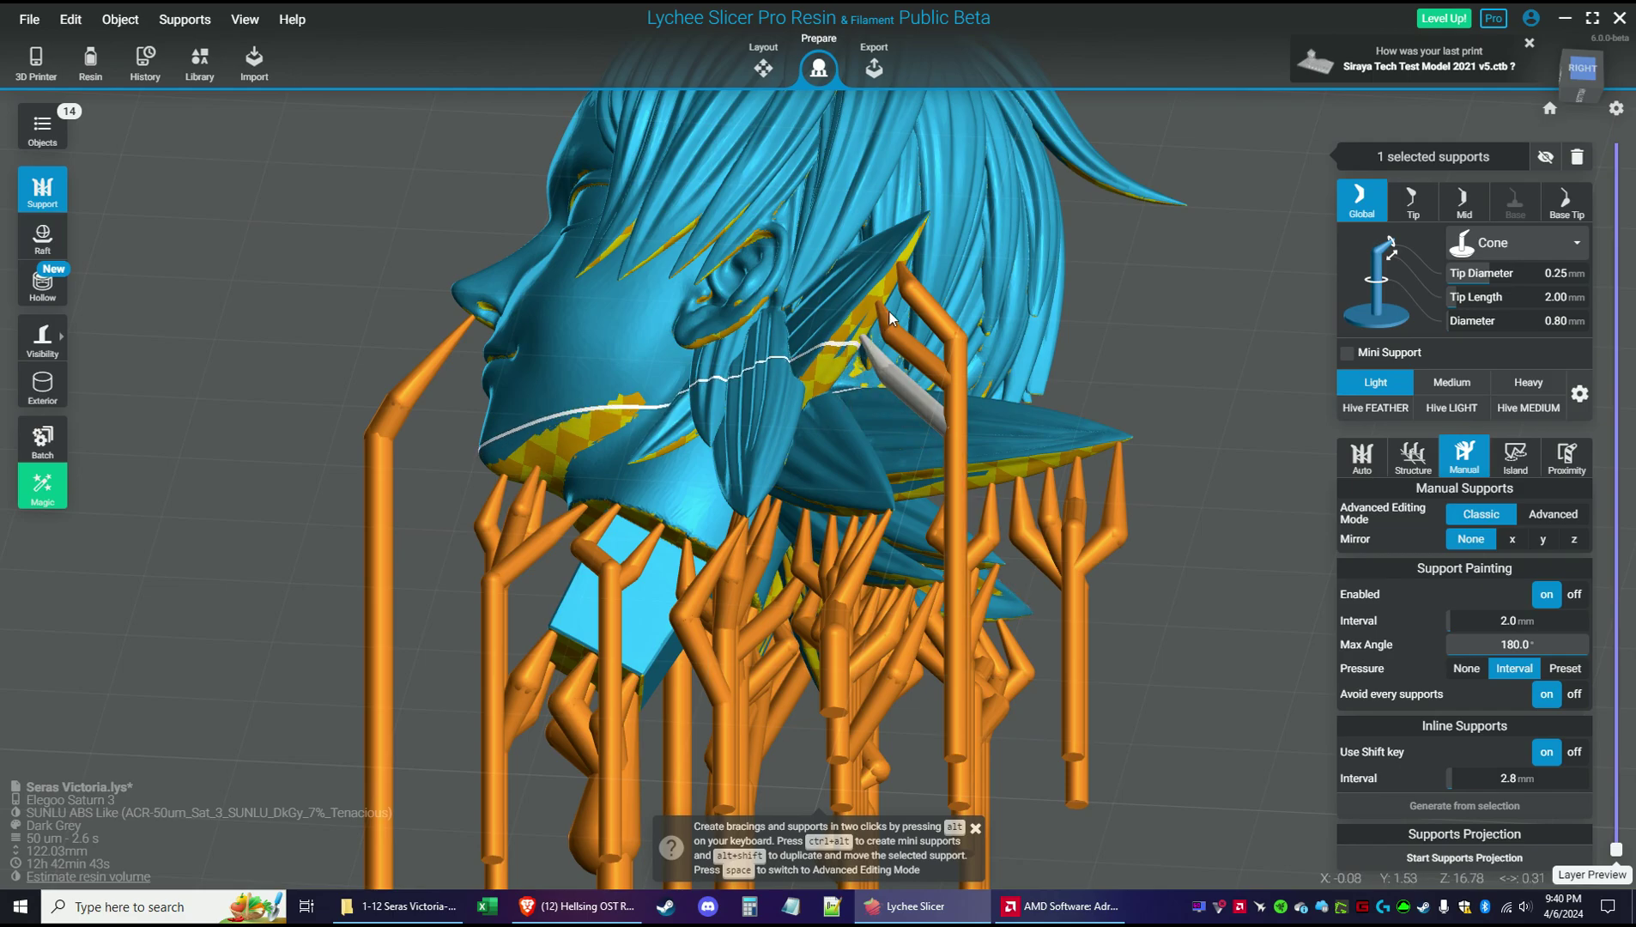
click(1194, 322)
Switch to Hive FEATHER and add a support running from a hair tip to the floor
click(1371, 409)
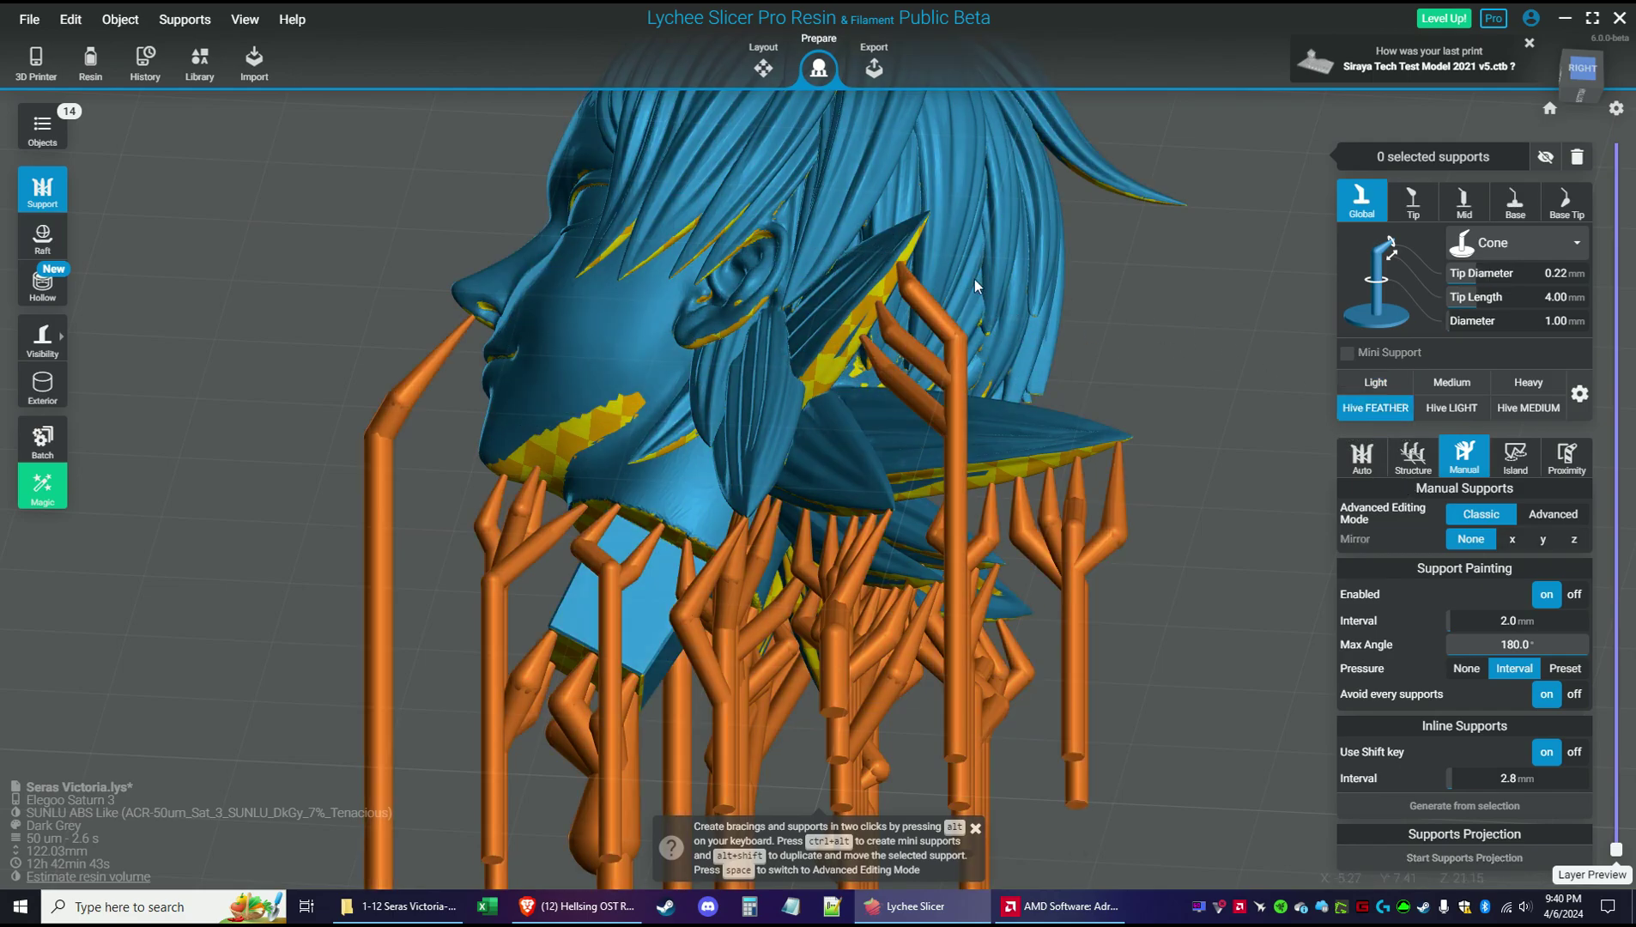
right_drag(1144, 311, 346, 408)
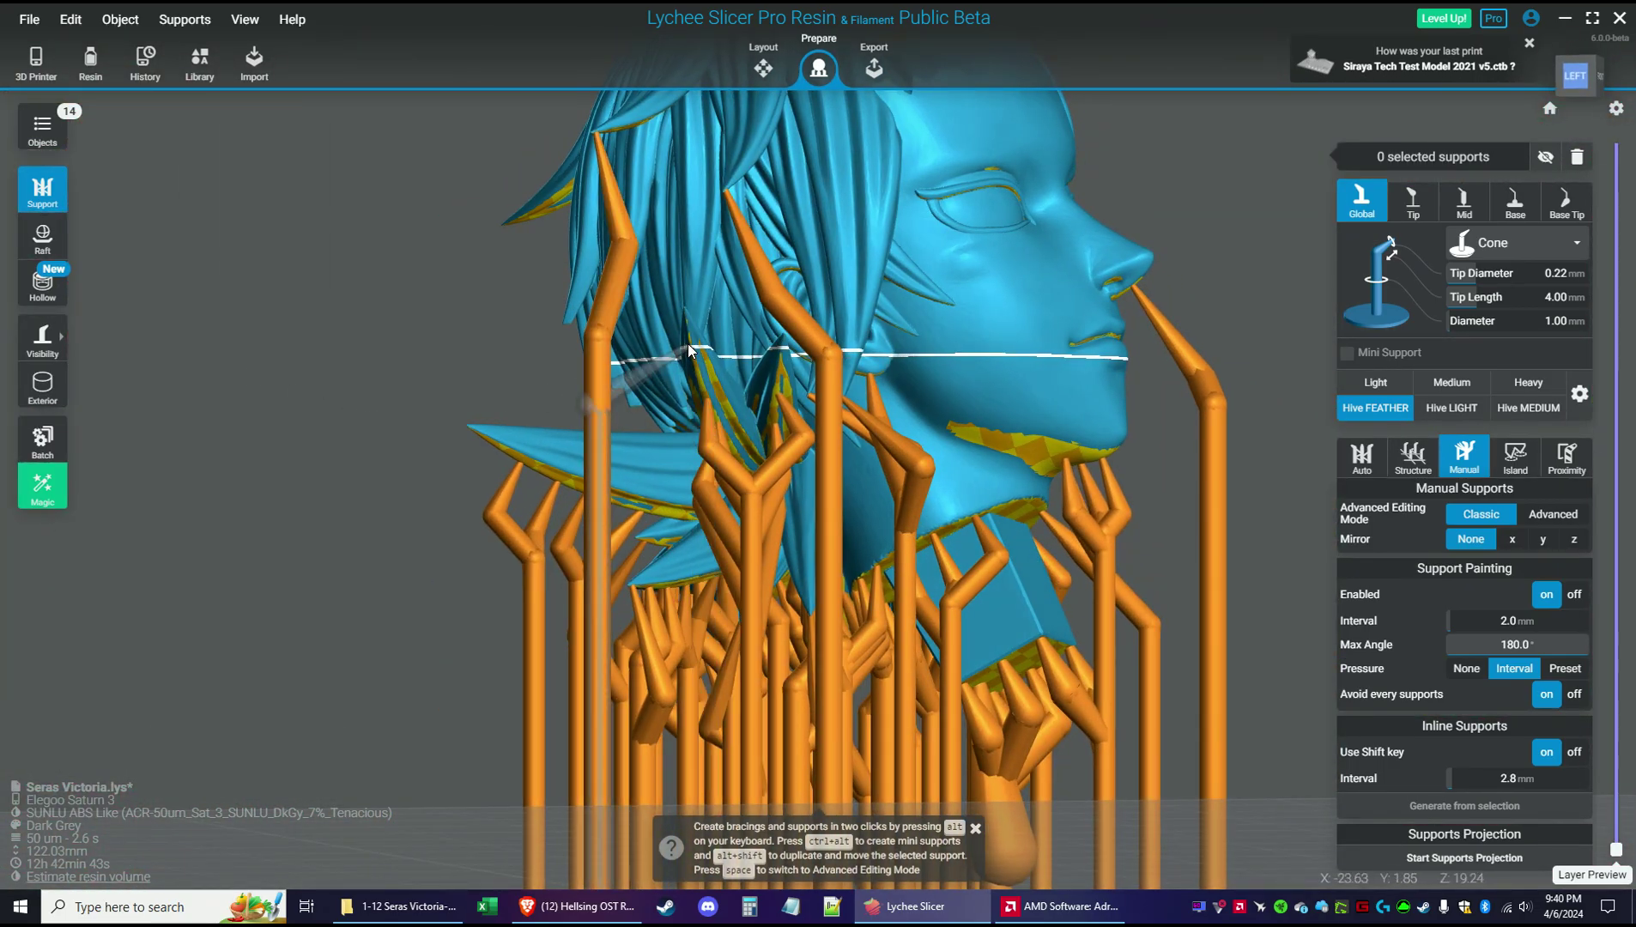
click(781, 370)
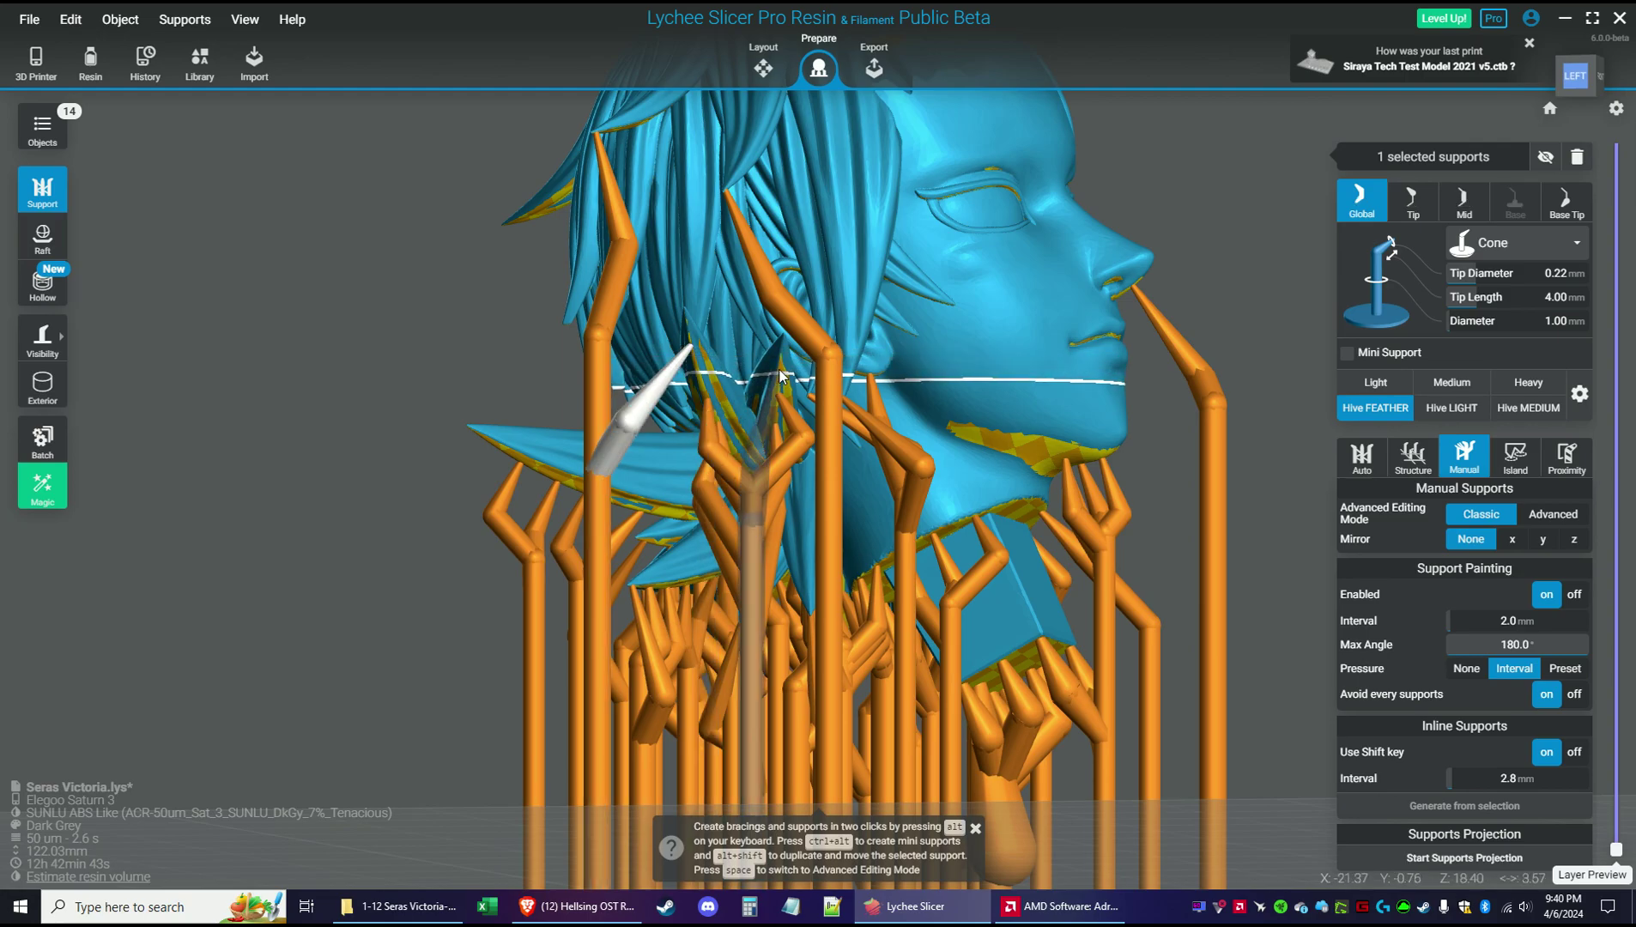
right_drag(856, 294, 460, 514)
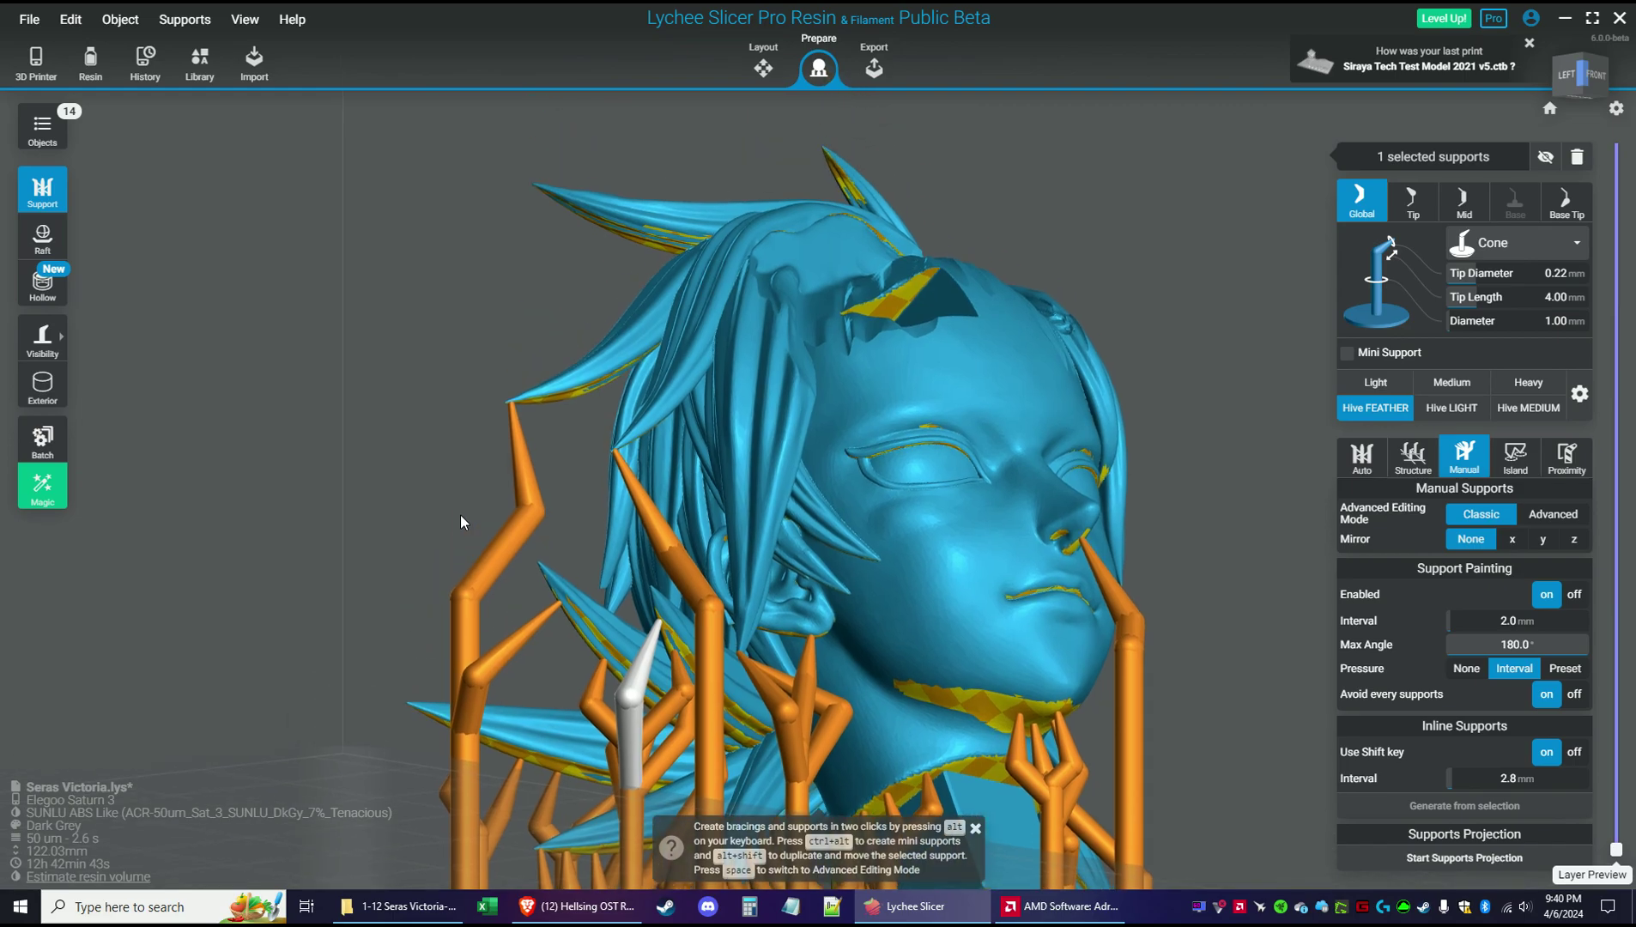
click(1272, 399)
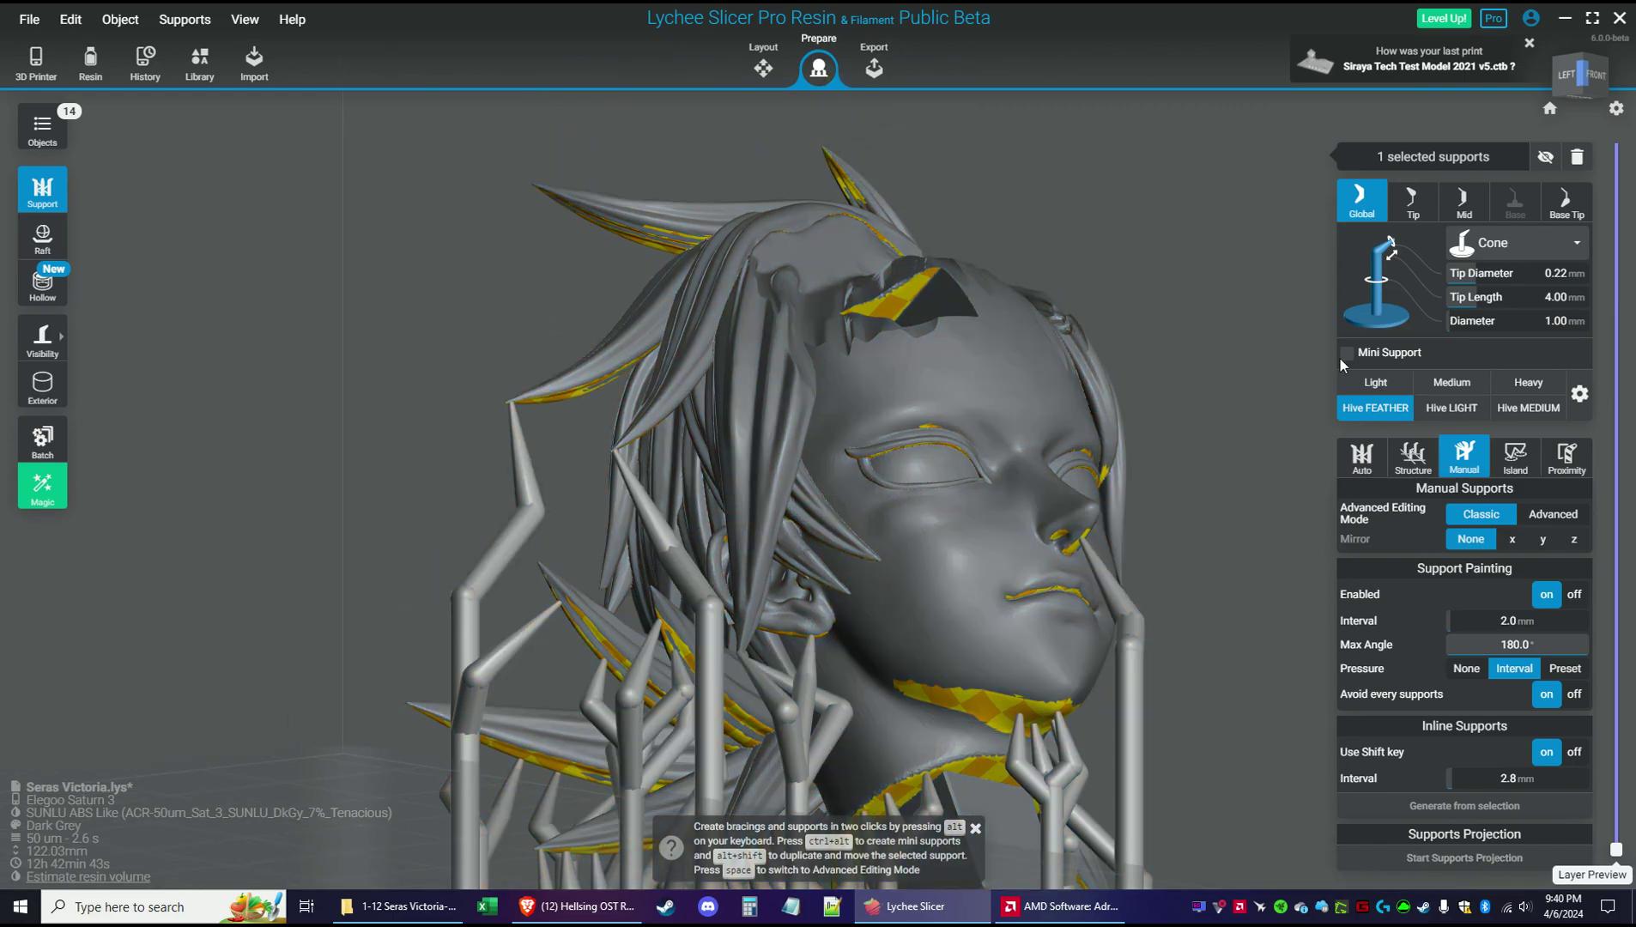
right_drag(577, 390, 1047, 280)
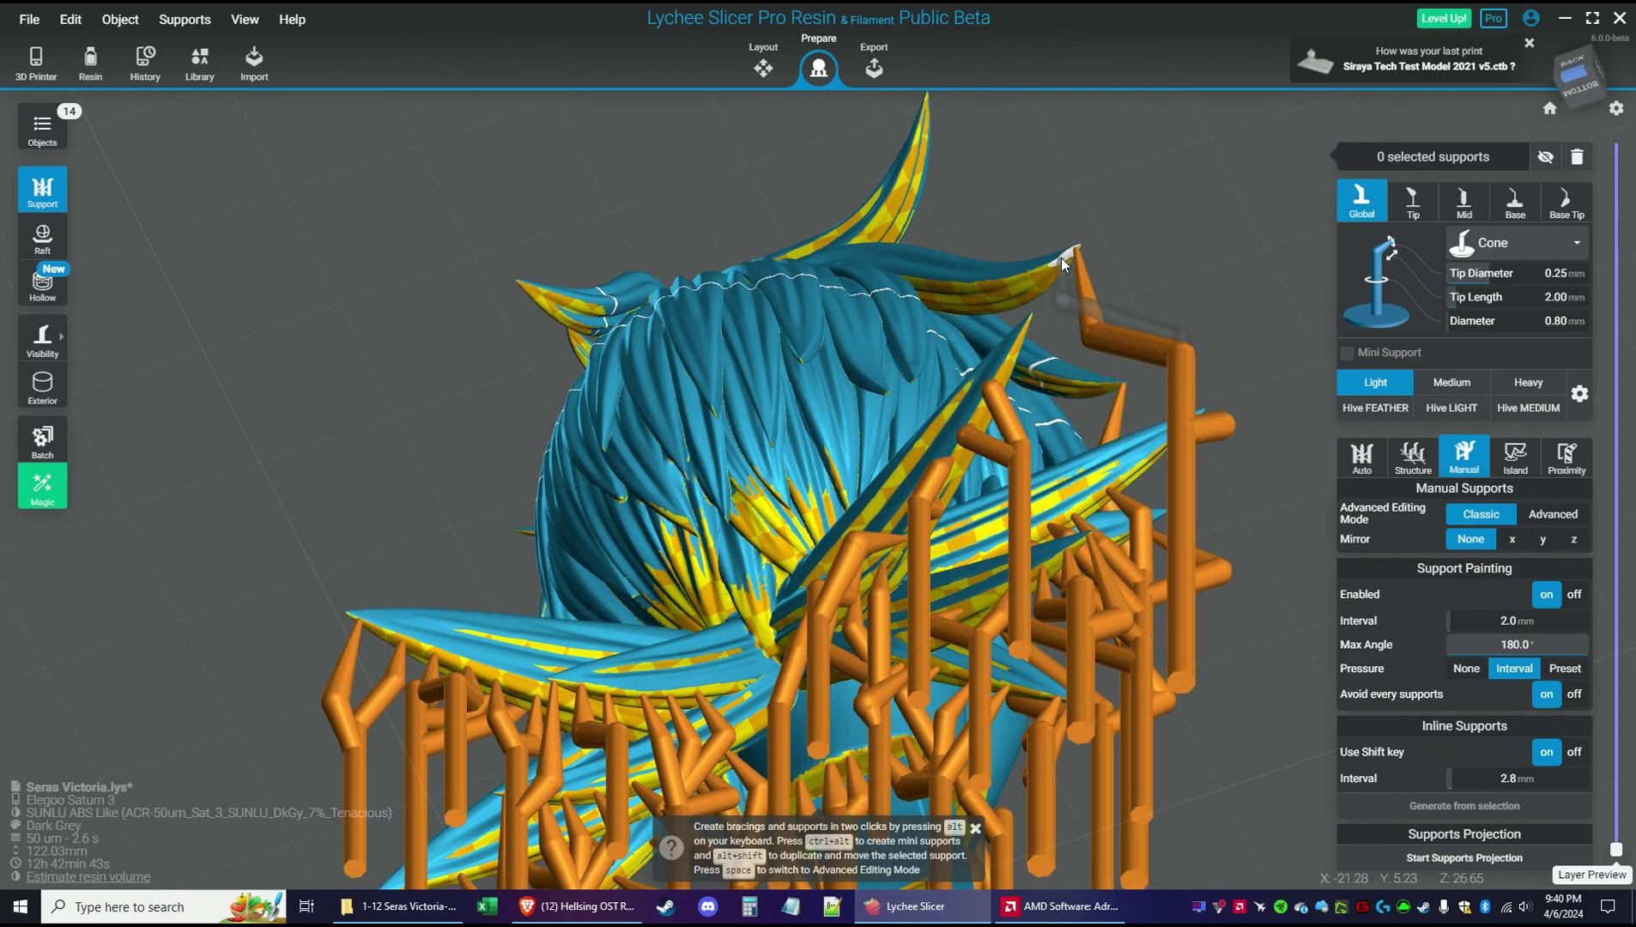
click(1048, 269)
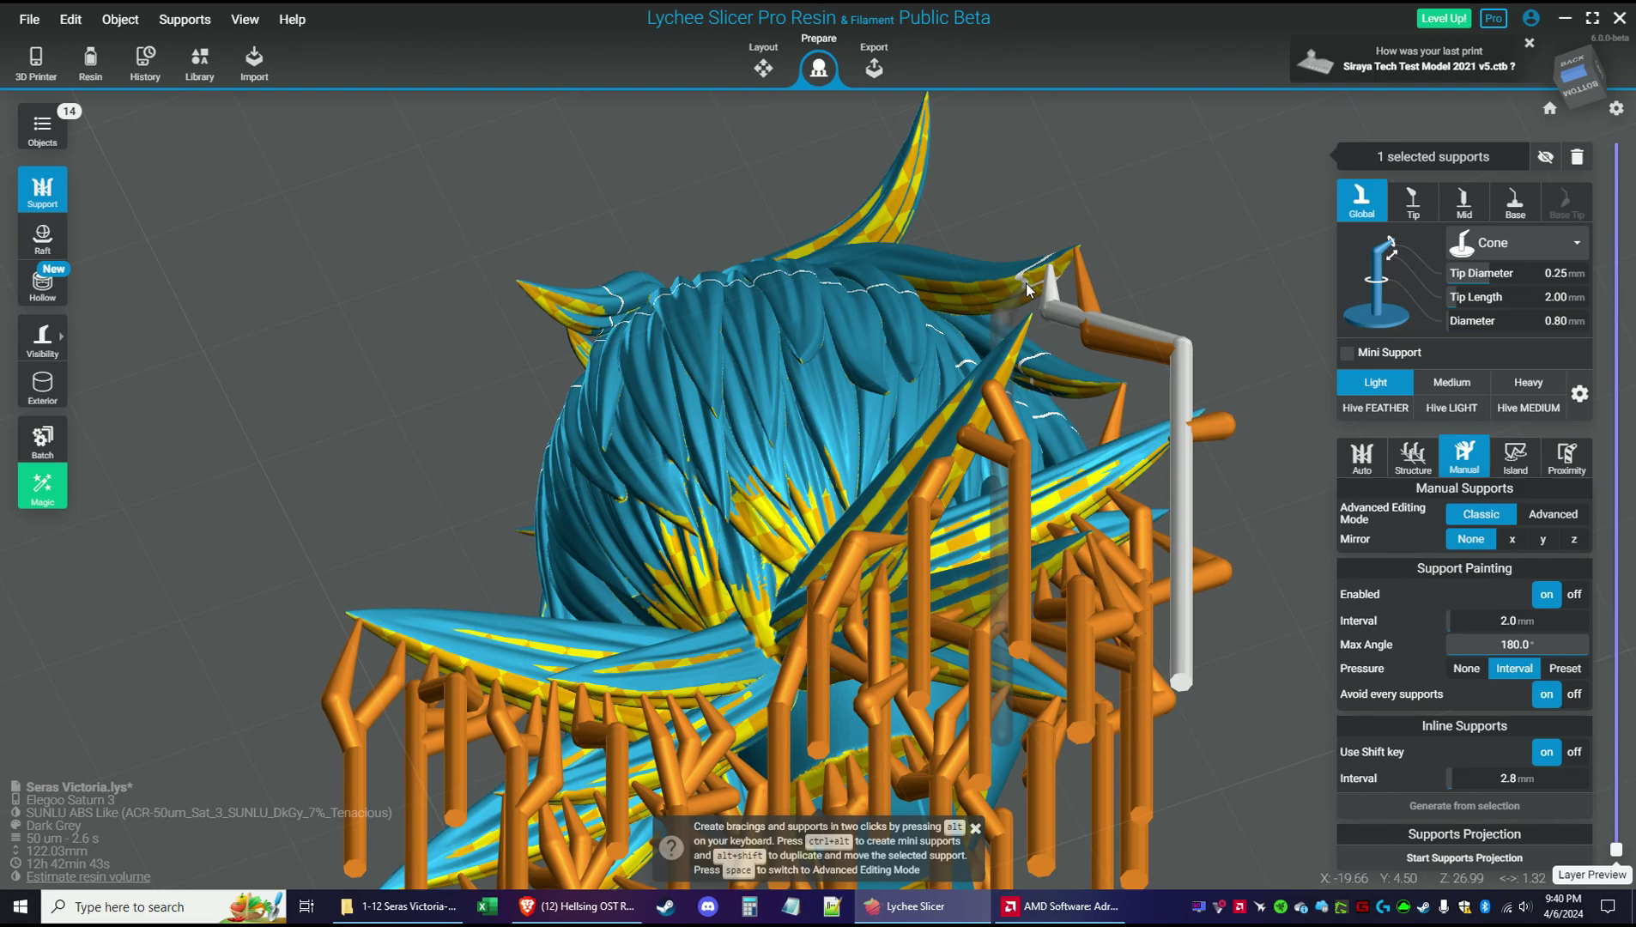
click(1027, 284)
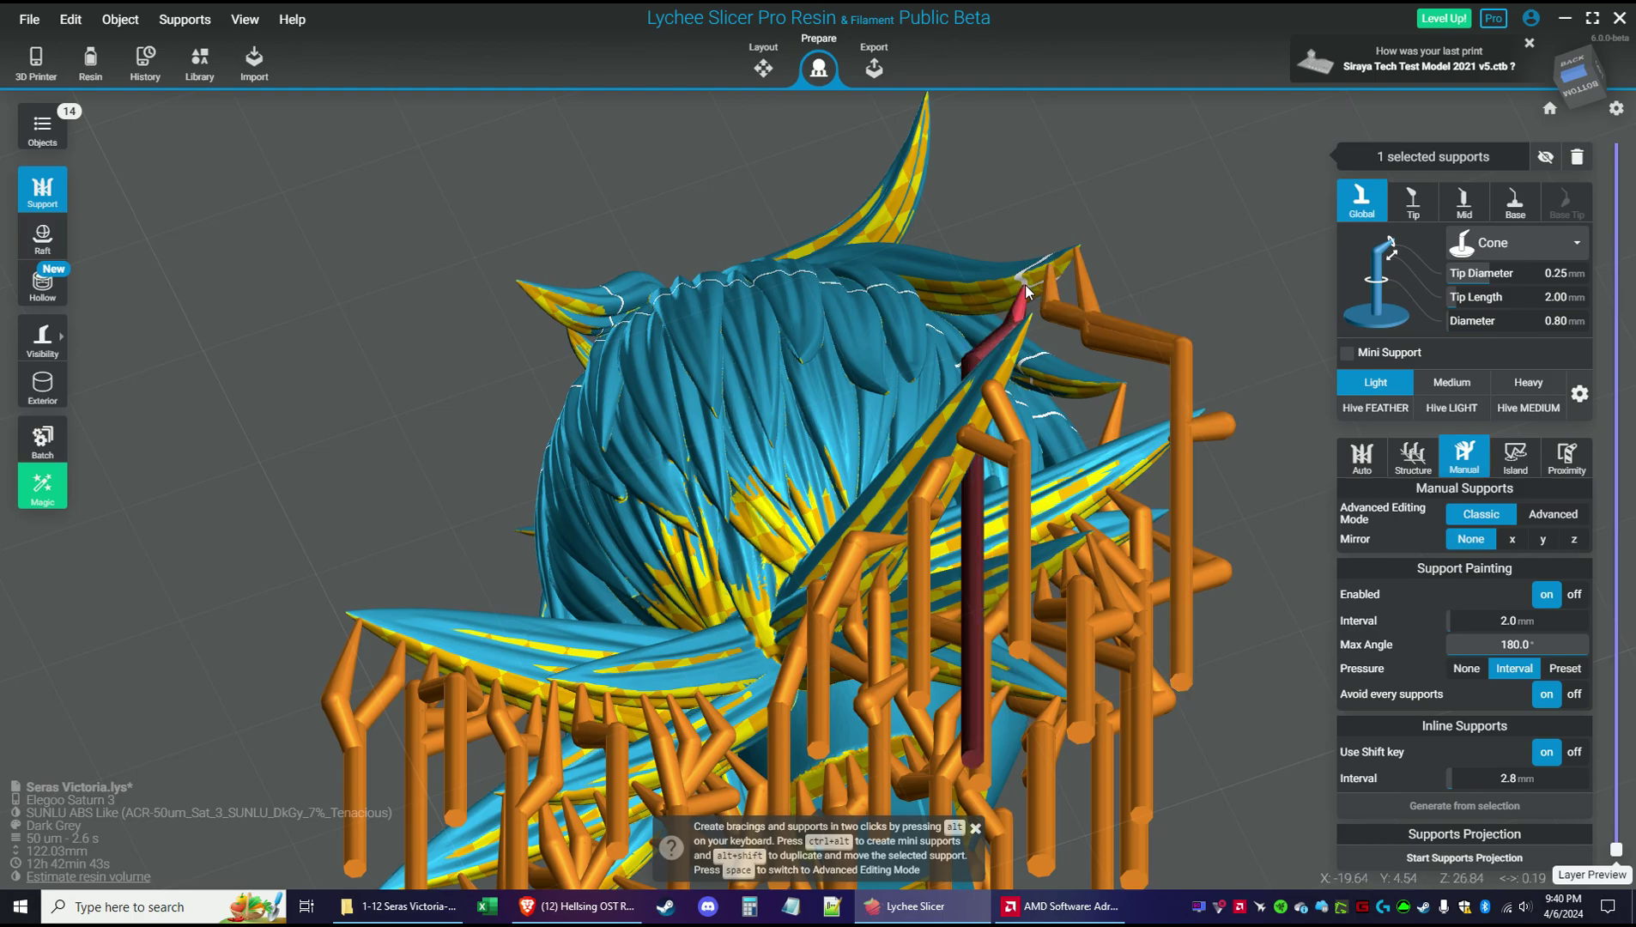
Add two supports below the hair tip and reattach one to the far-left hair tip
scroll(1113, 316, up, 3)
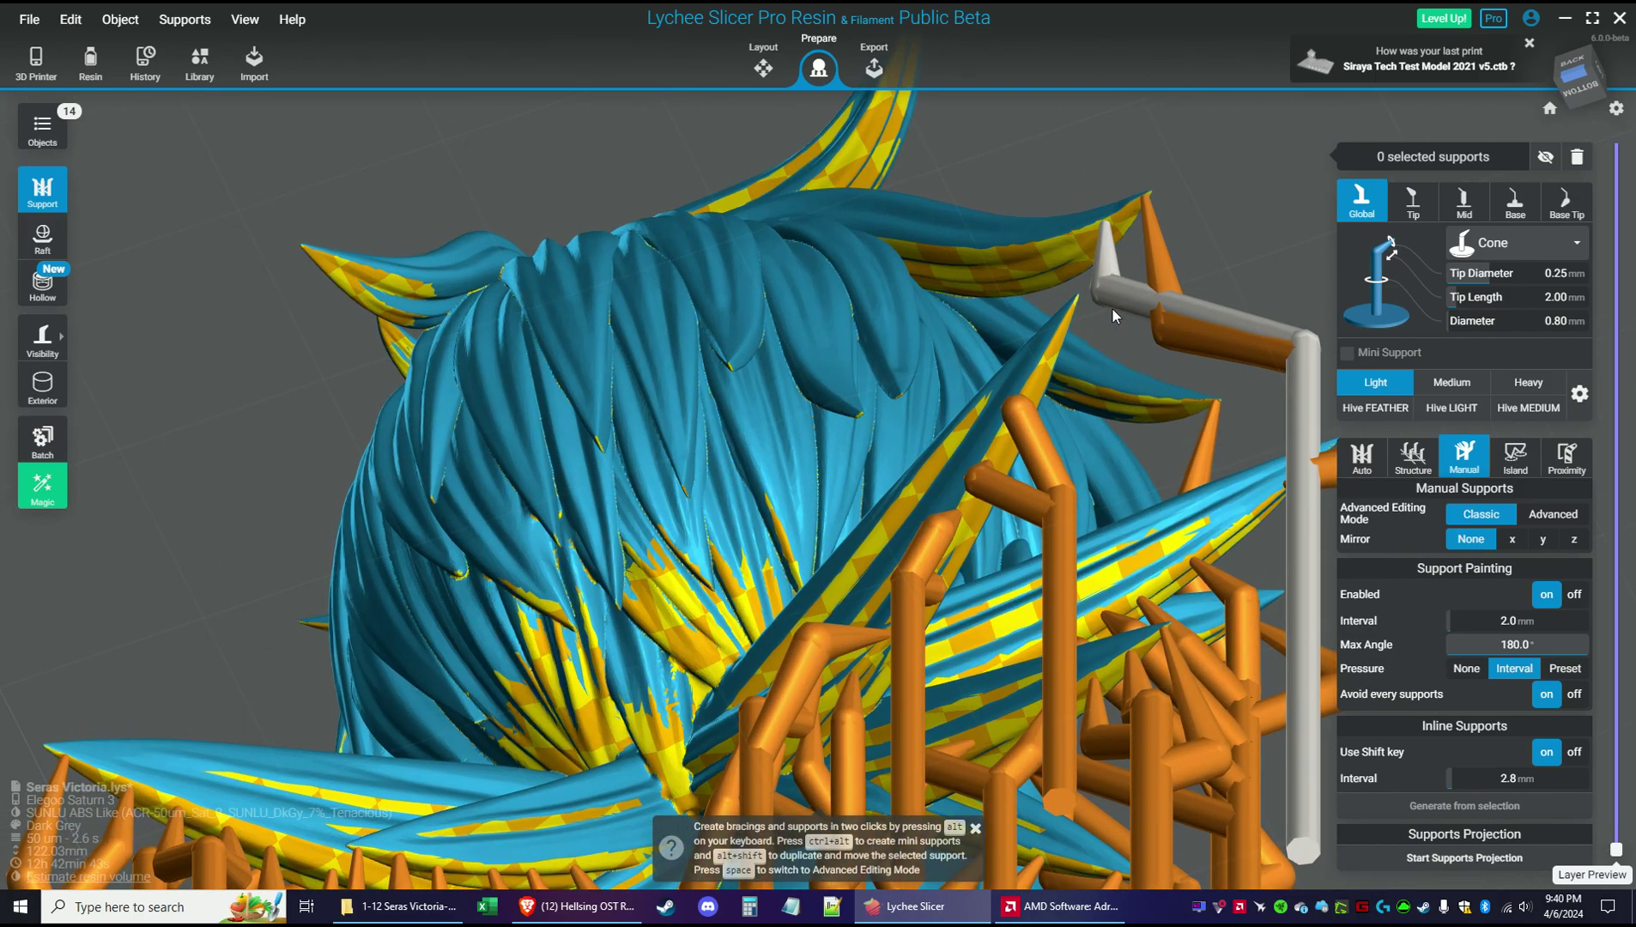
click(1073, 261)
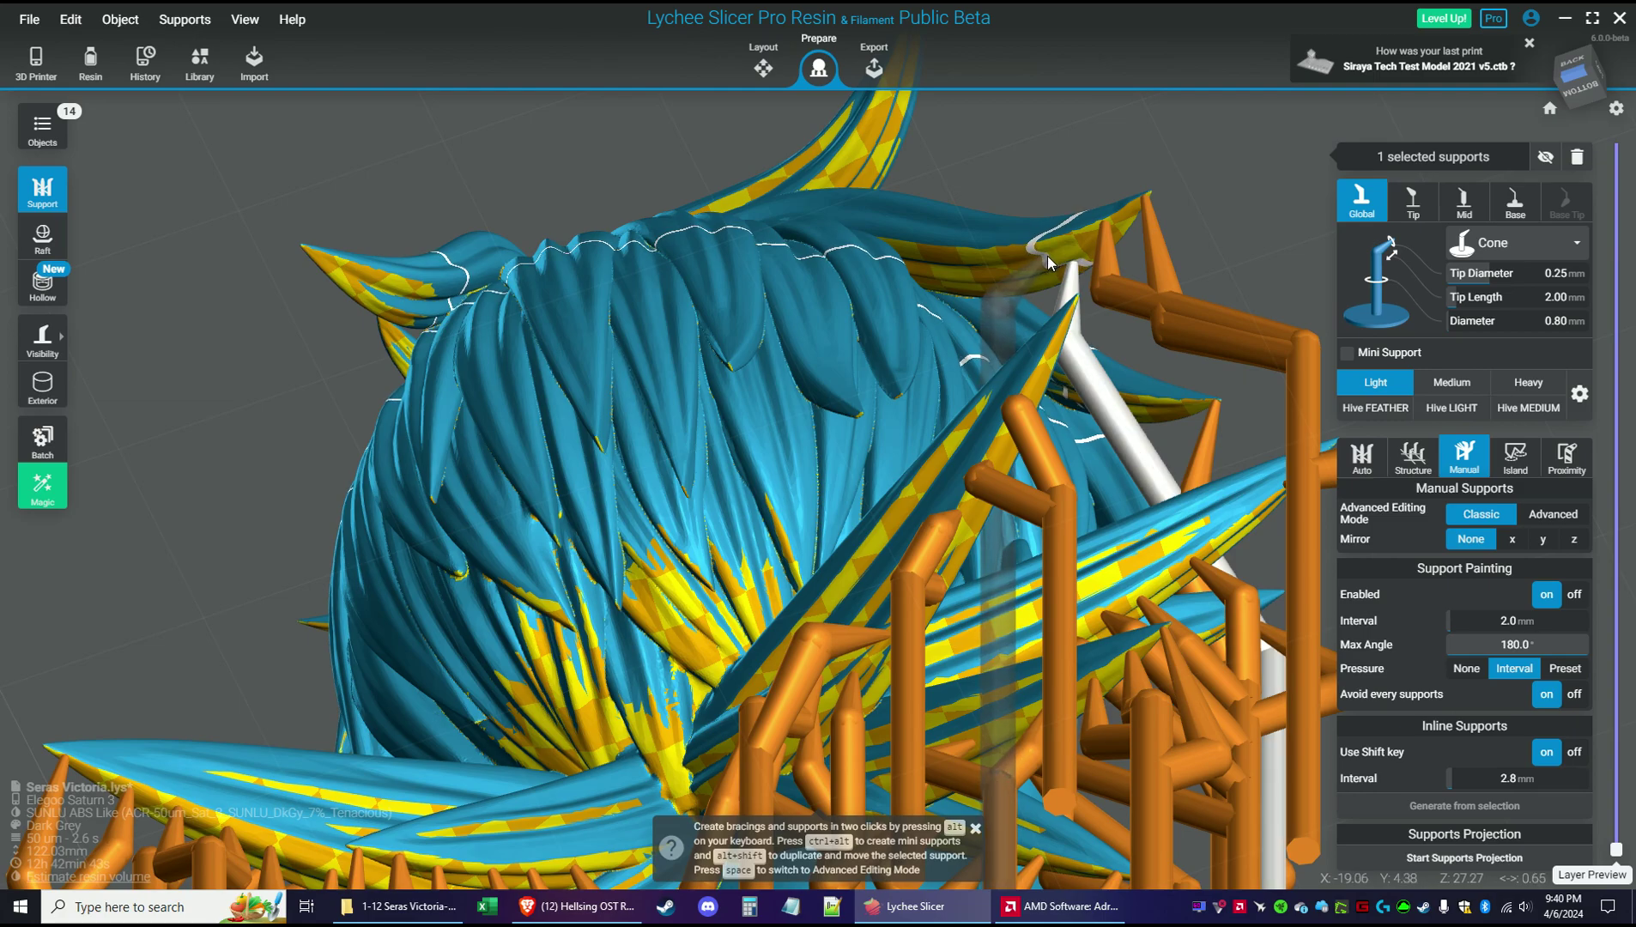
click(1047, 256)
mouse_move(1051, 257)
right_down()
mouse_move(964, 301)
mouse_move(1123, 273)
mouse_move(1051, 261)
right_up()
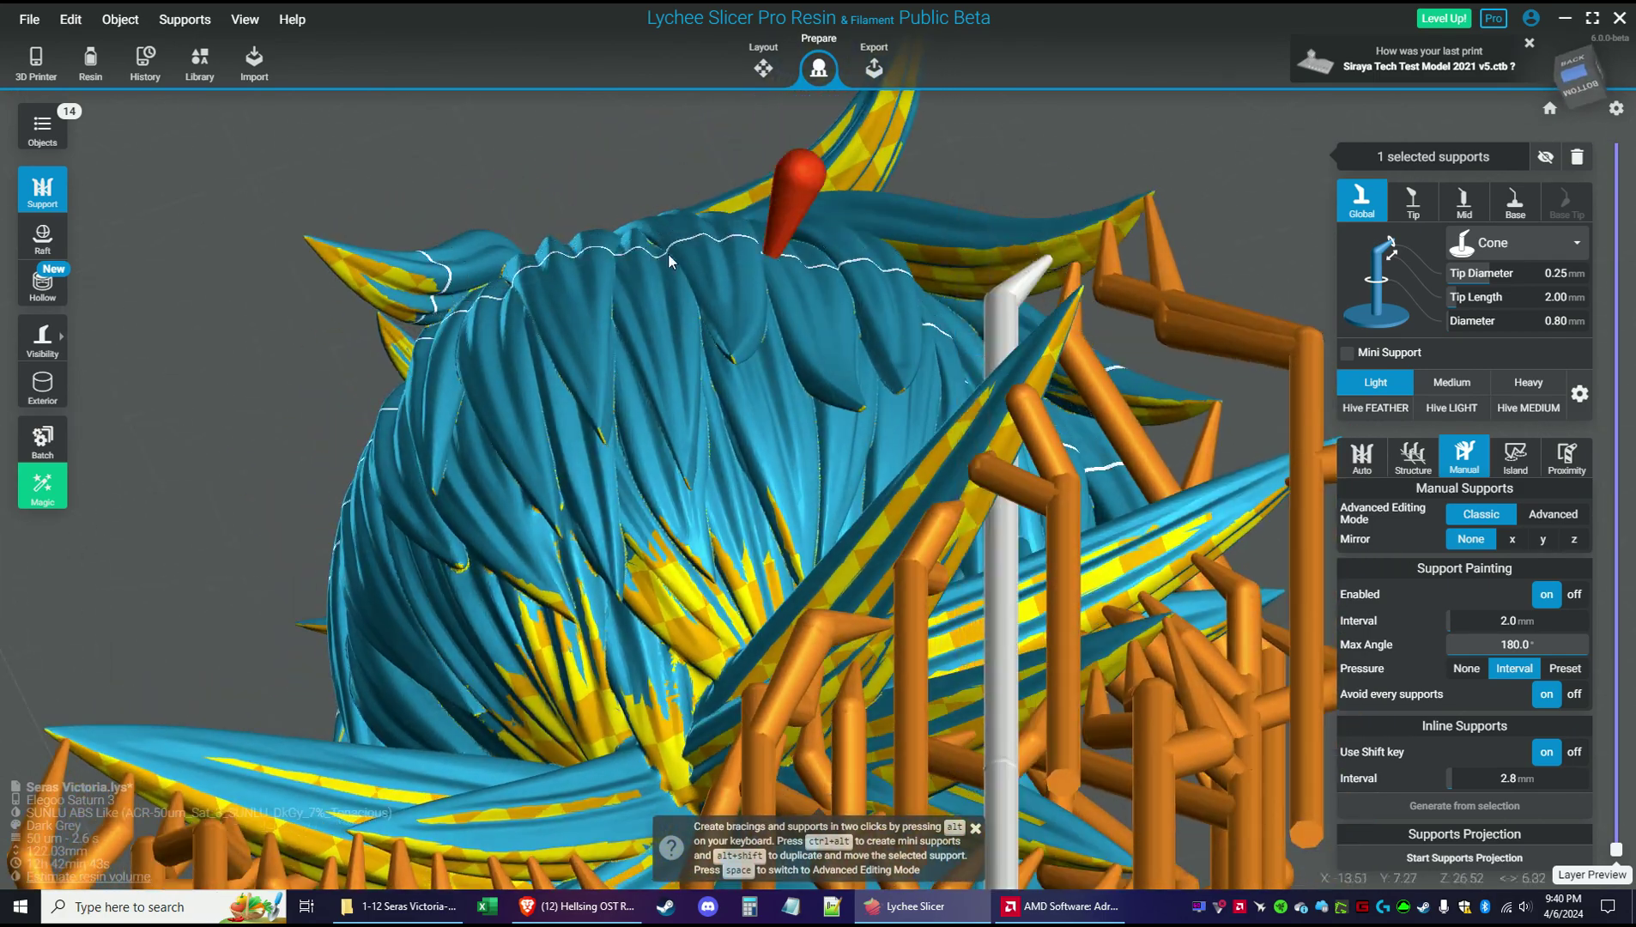
click(341, 263)
right_drag(376, 270, 349, 323)
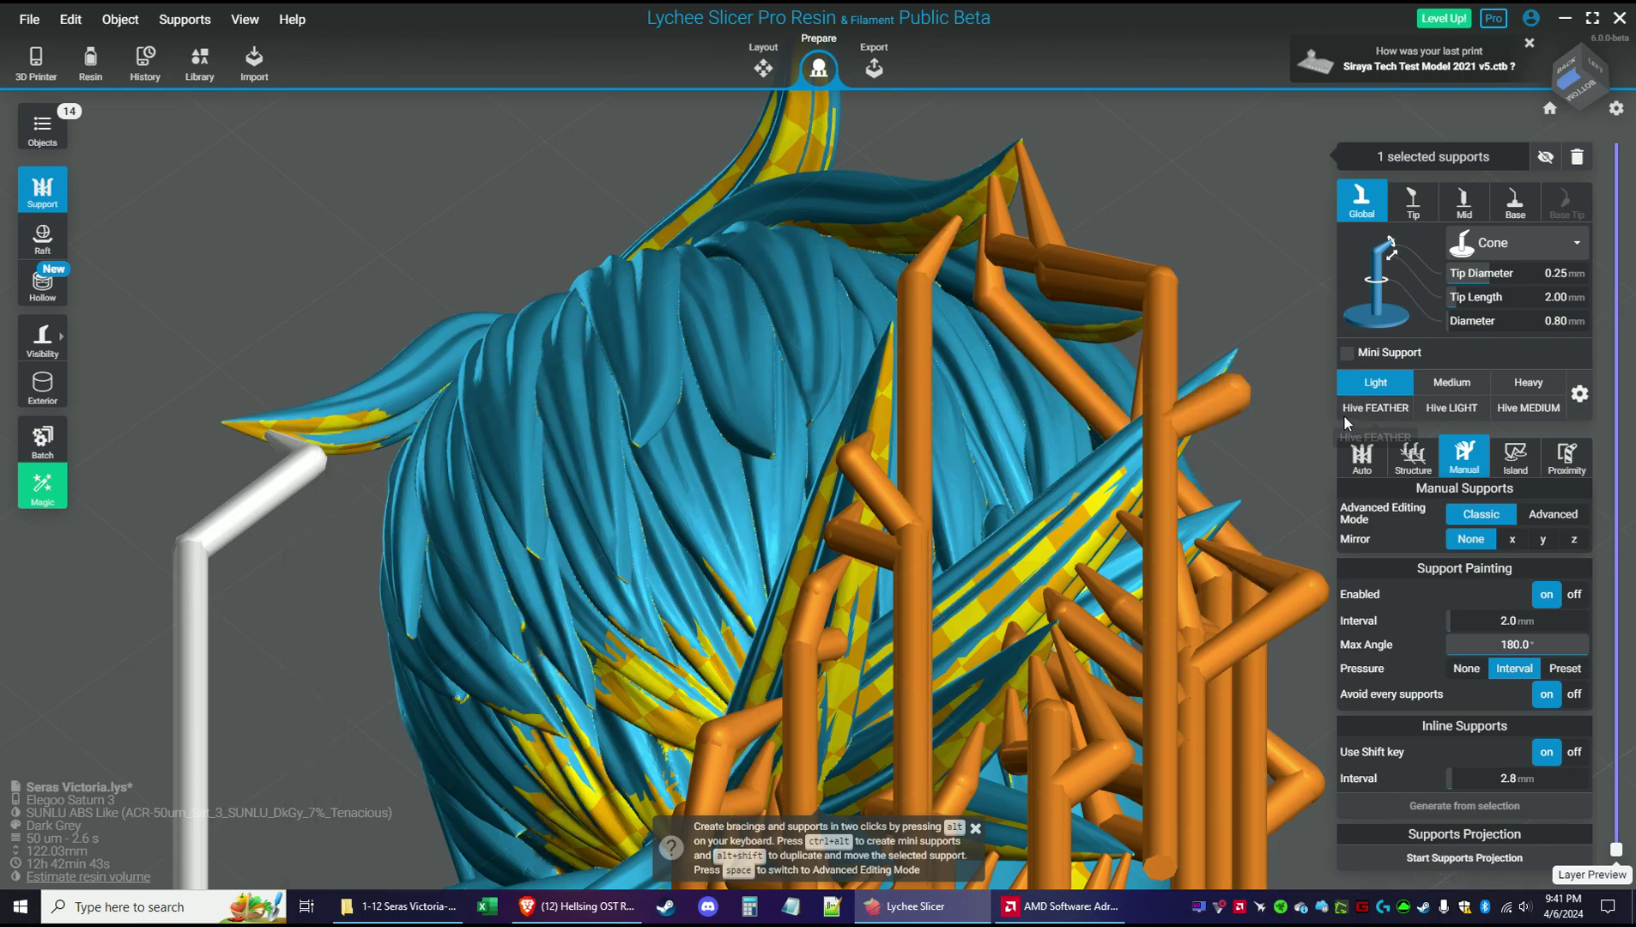
Reselect Hive FEATHER and place a support at the left hair tip
click(1375, 408)
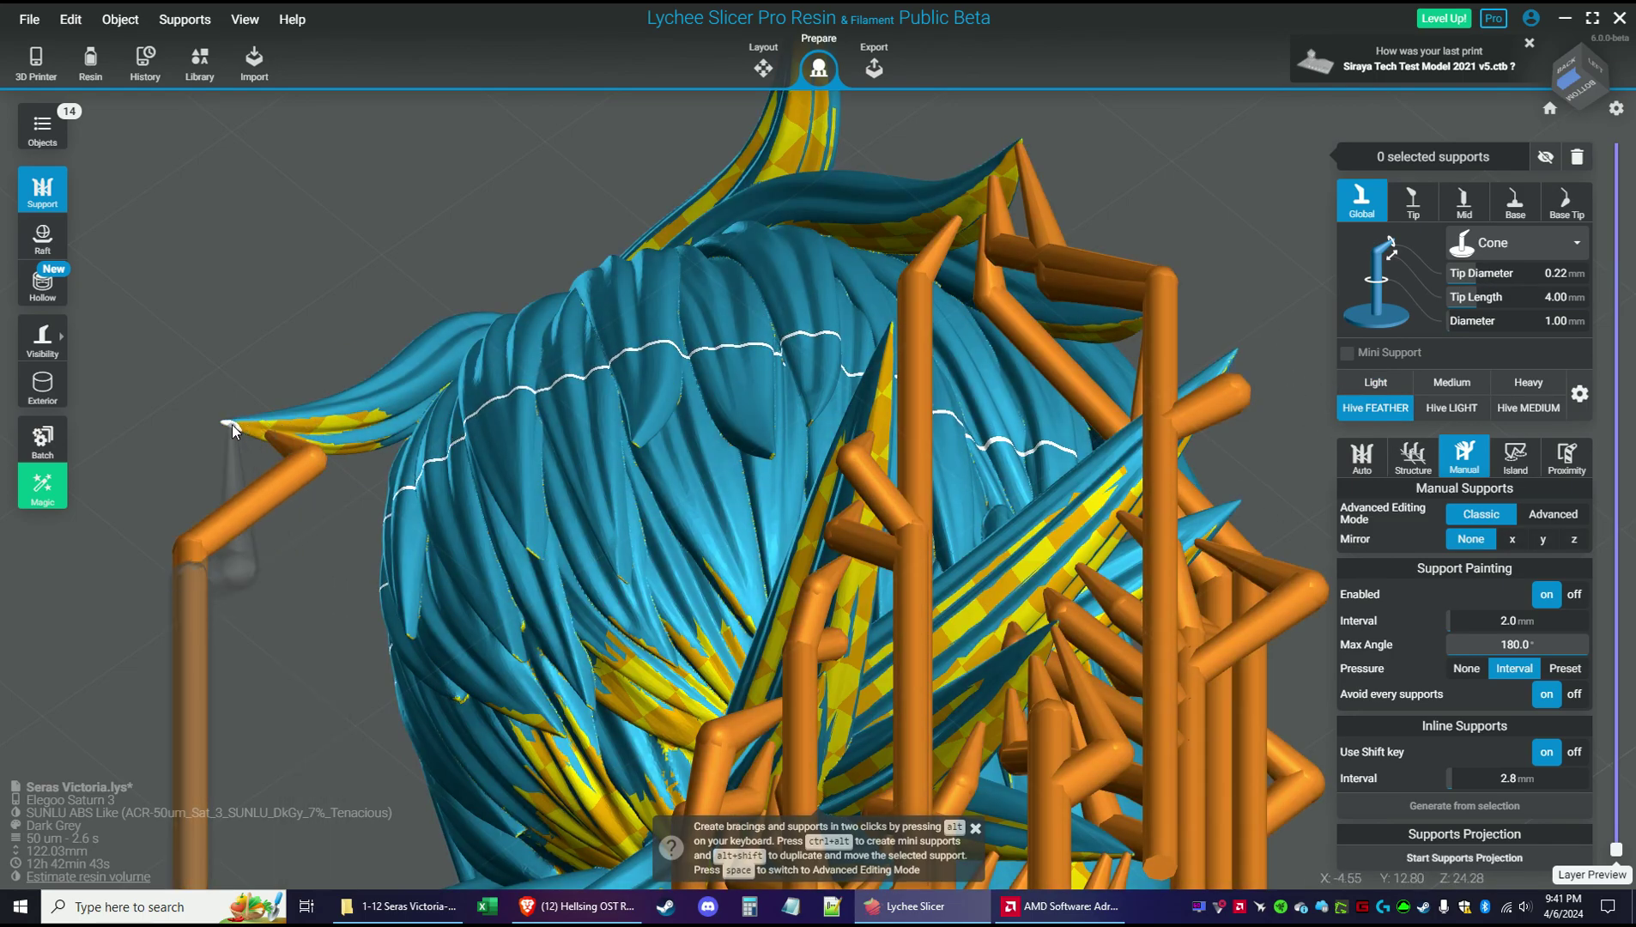
click(232, 423)
right_drag(178, 473, 713, 531)
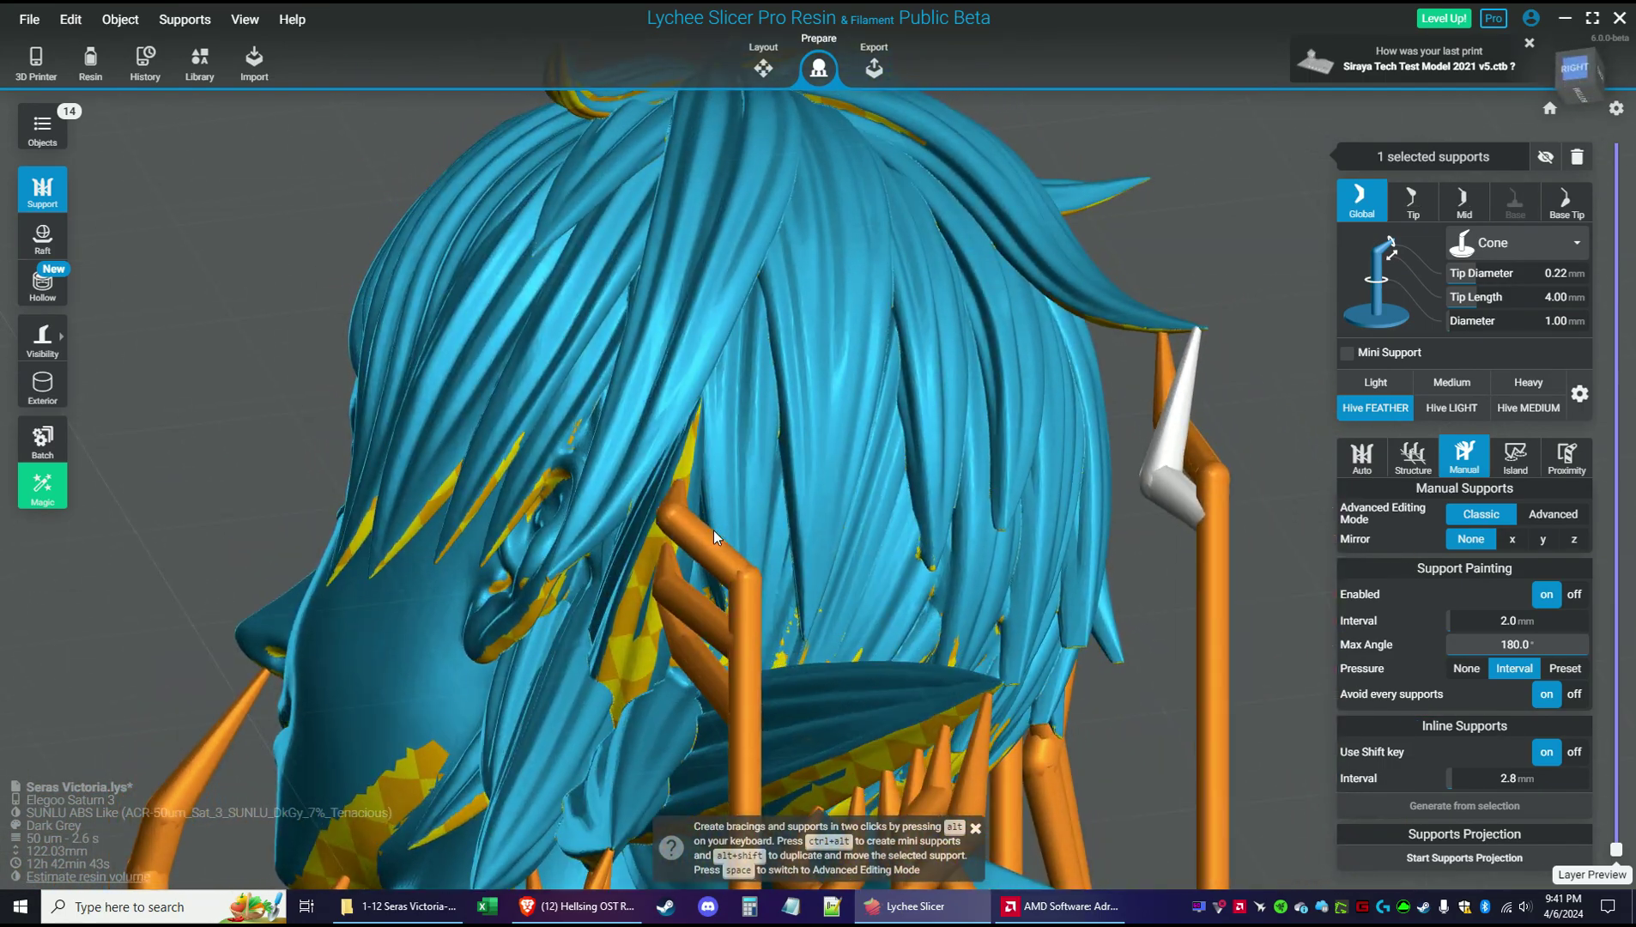
In Advanced Editing Mode, lower the hair-tip support's bend joint so its tip is 3.94 mm long
key(space)
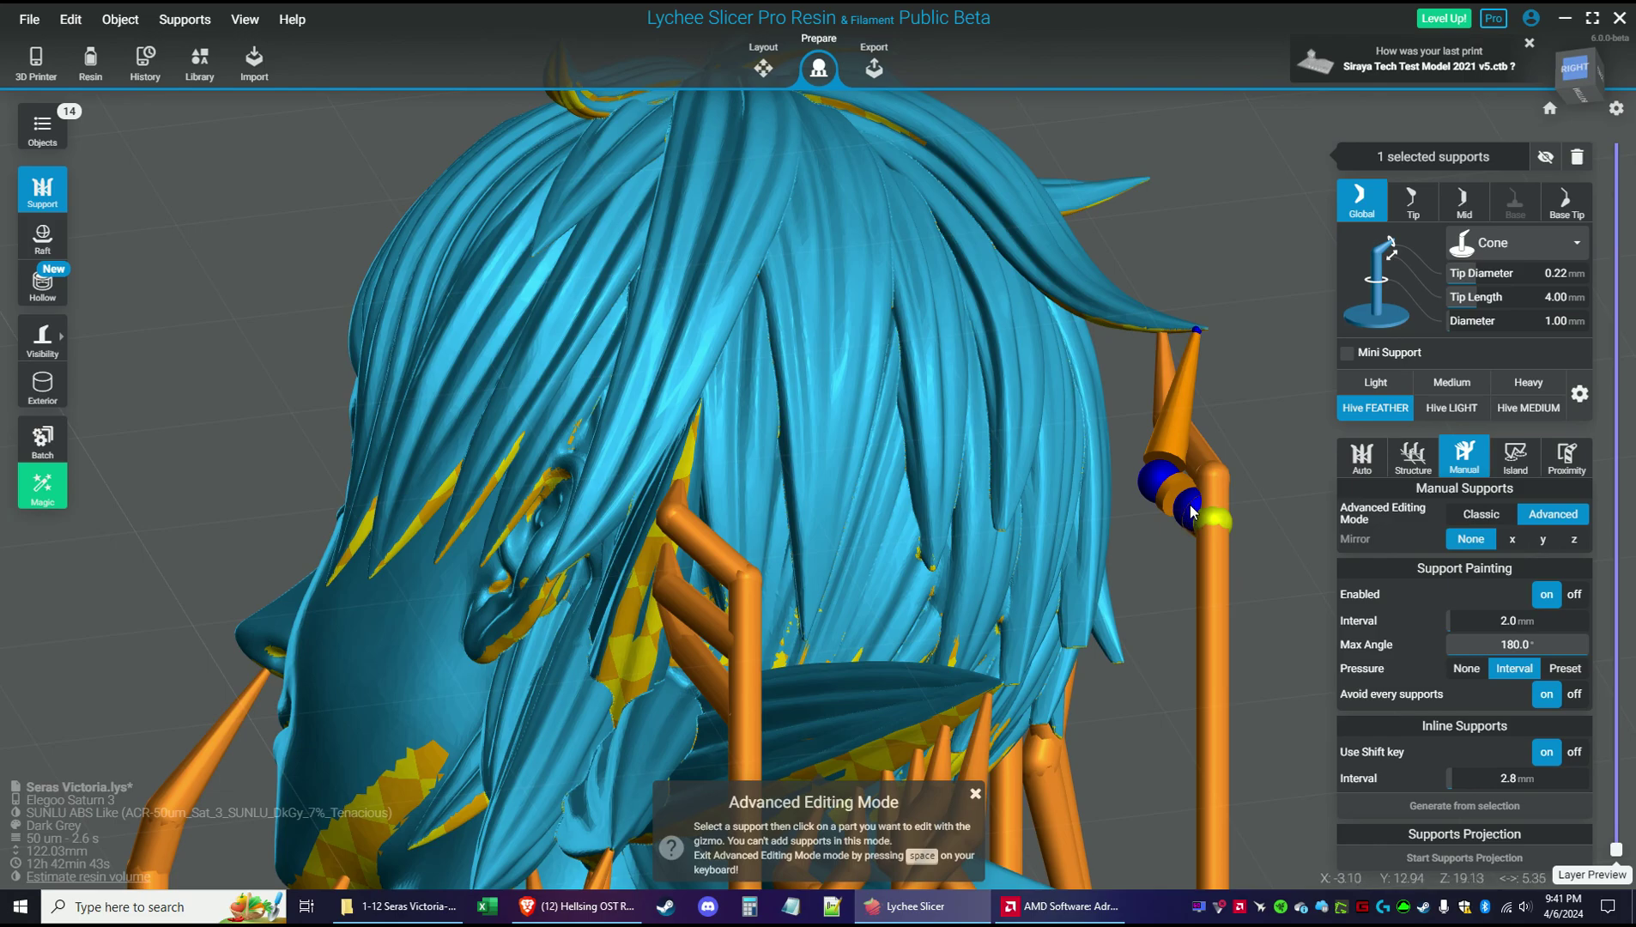
drag(1221, 524, 1212, 604)
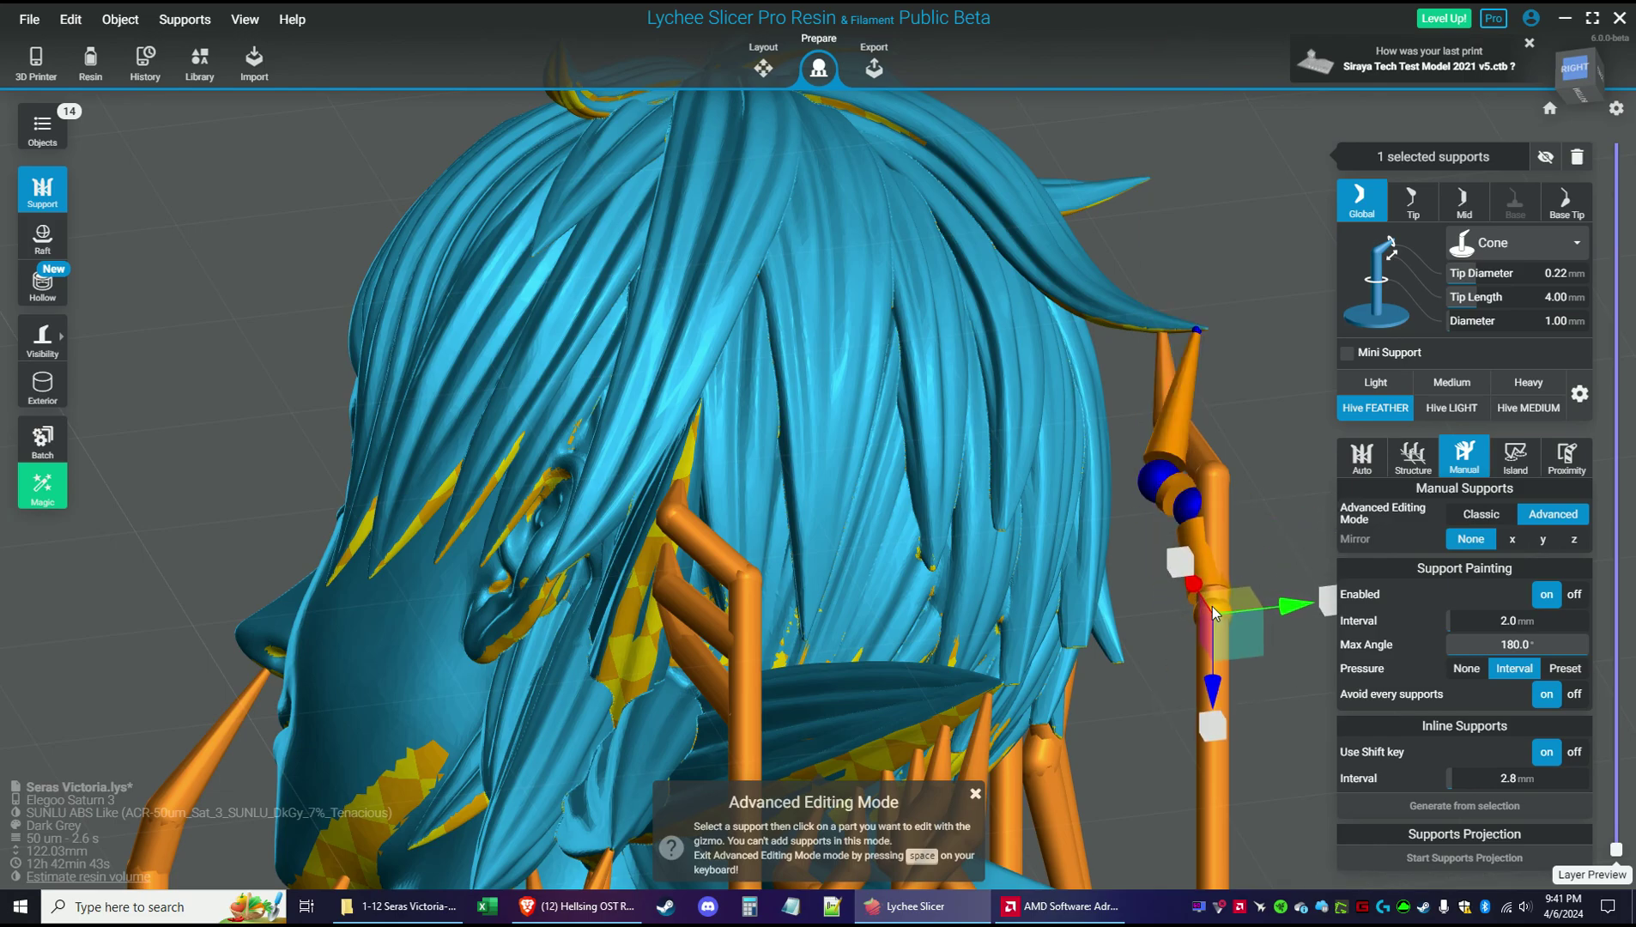
click(1148, 485)
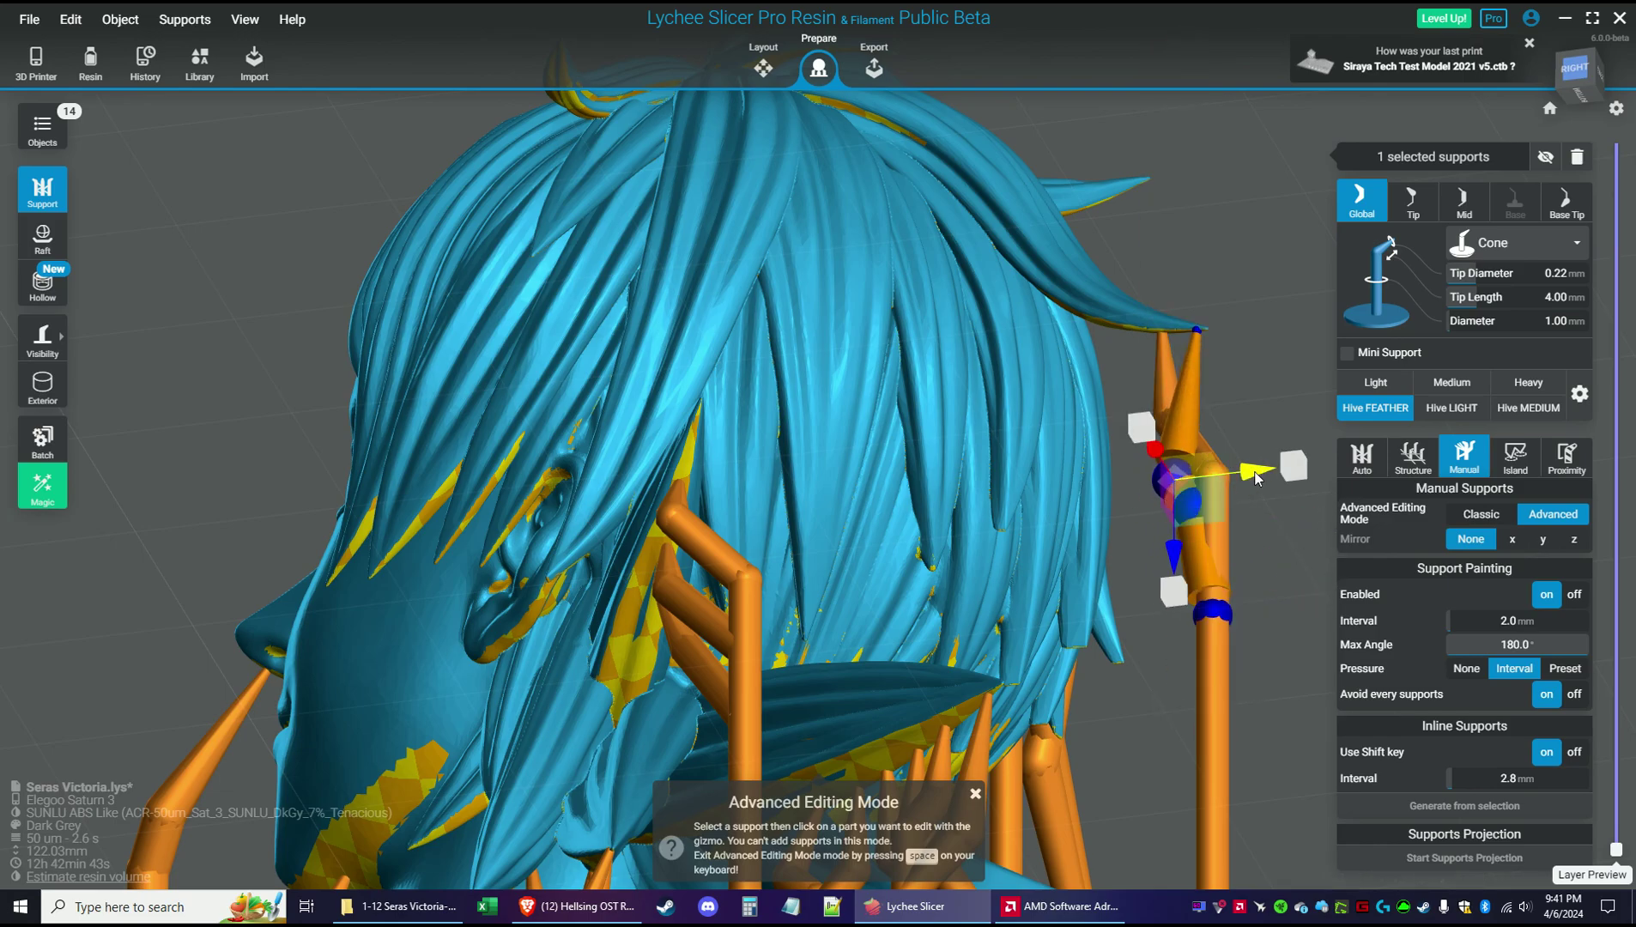
click(1185, 510)
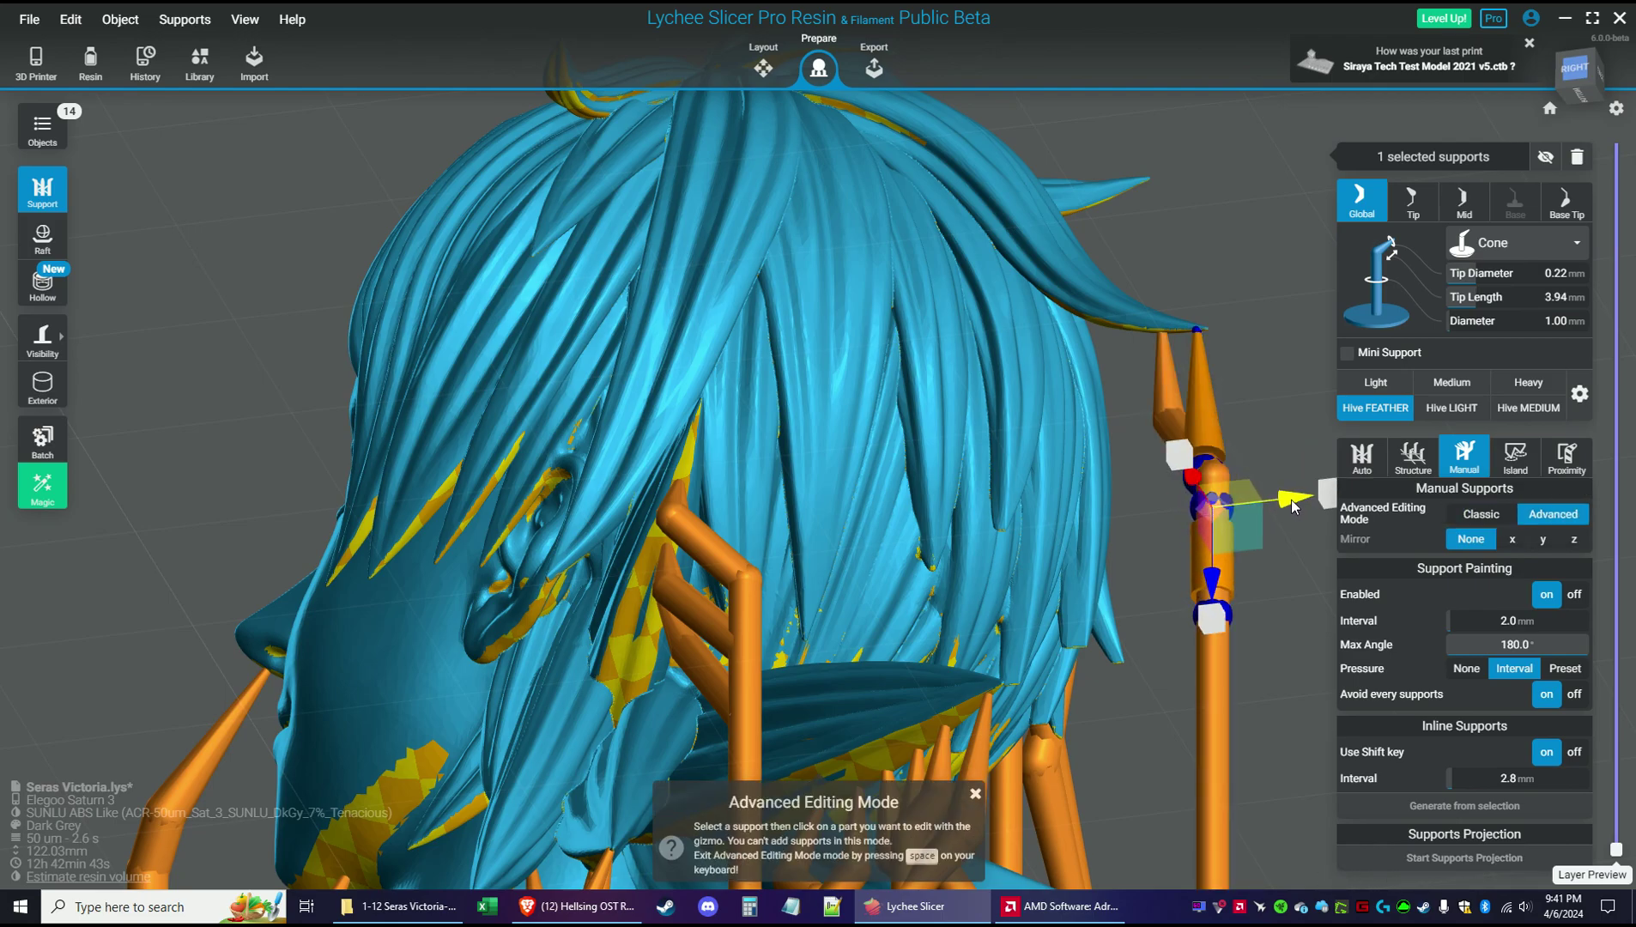
key(space)
right_drag(1299, 529, 1129, 489)
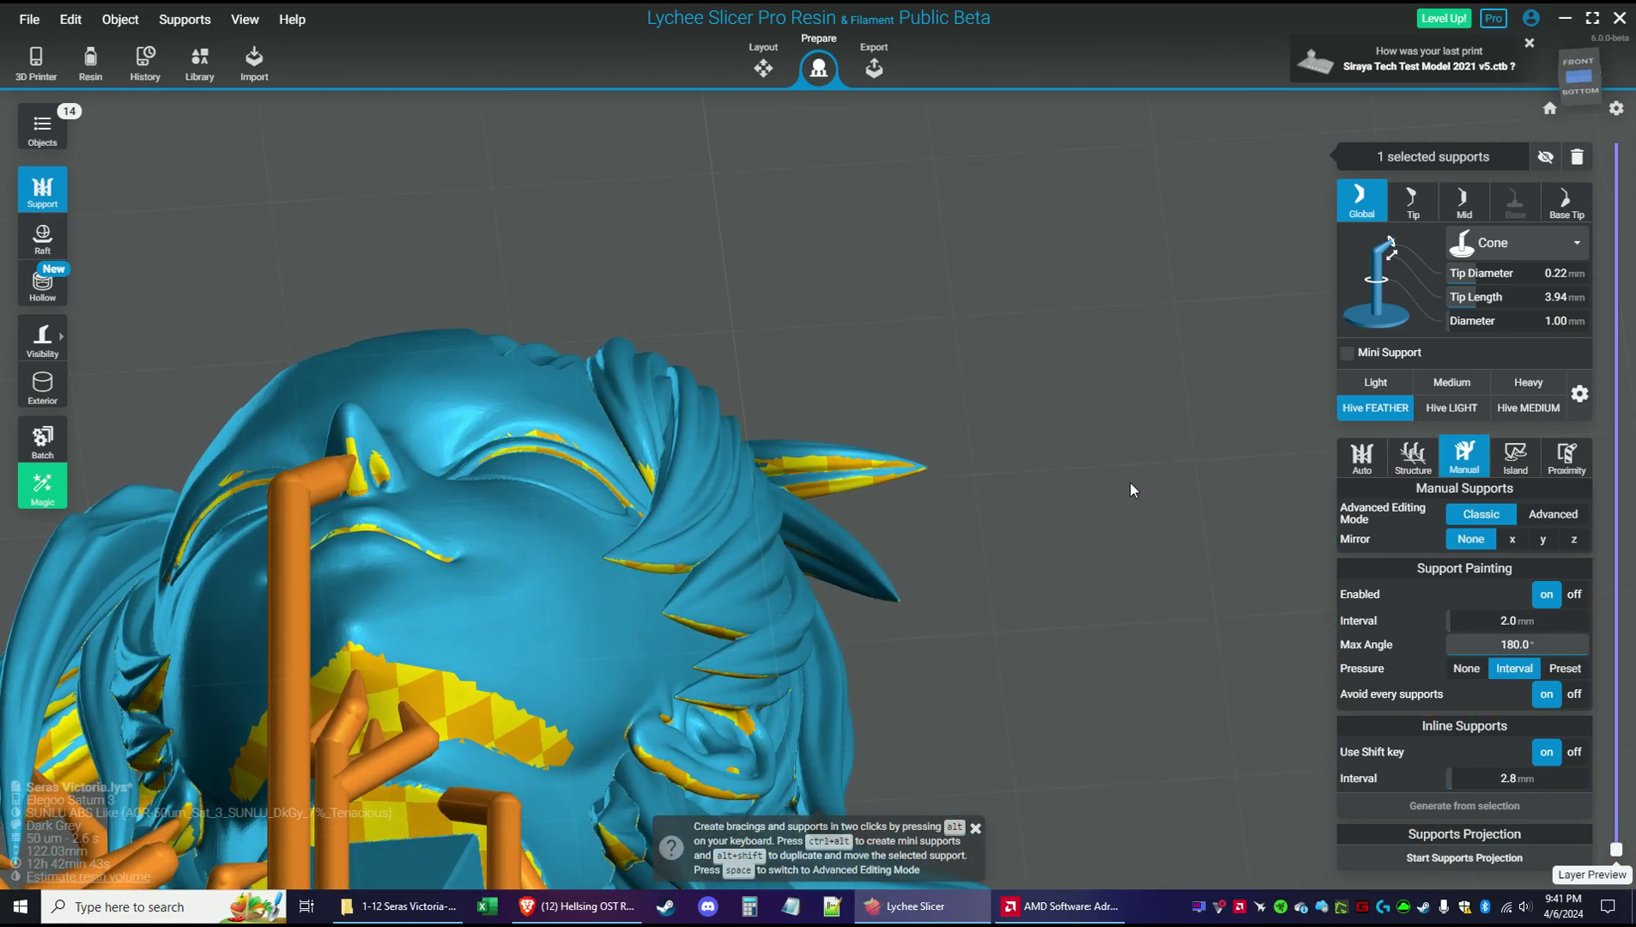
With Hive FEATHER active, add two supports at the ear tip
click(1227, 490)
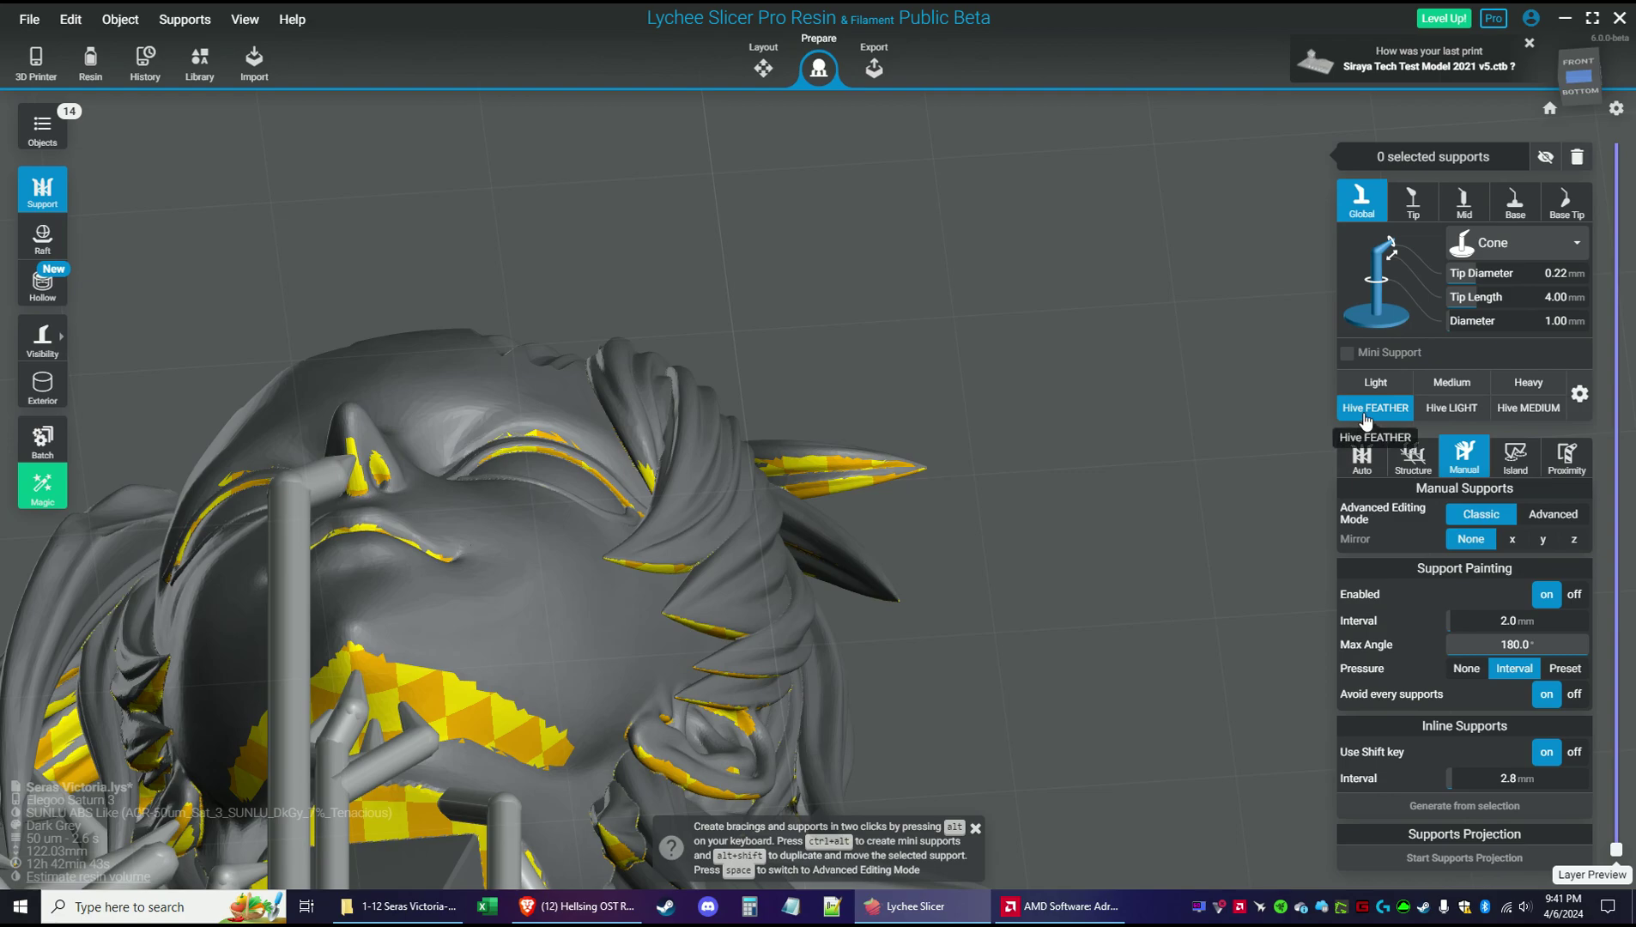
click(922, 477)
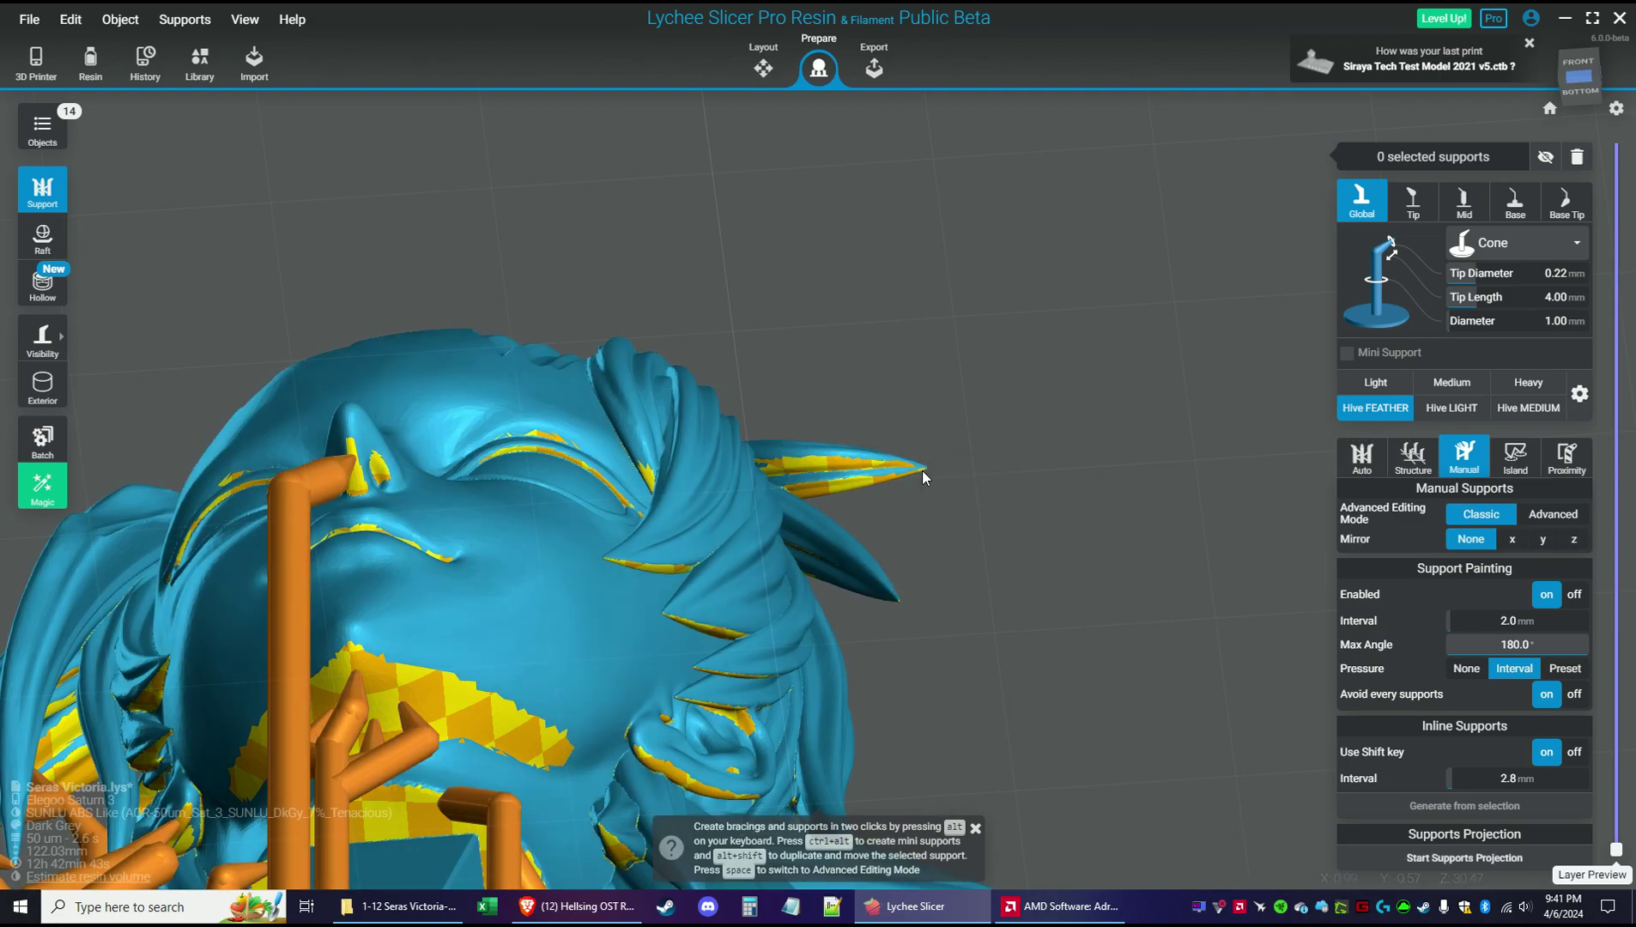
click(894, 599)
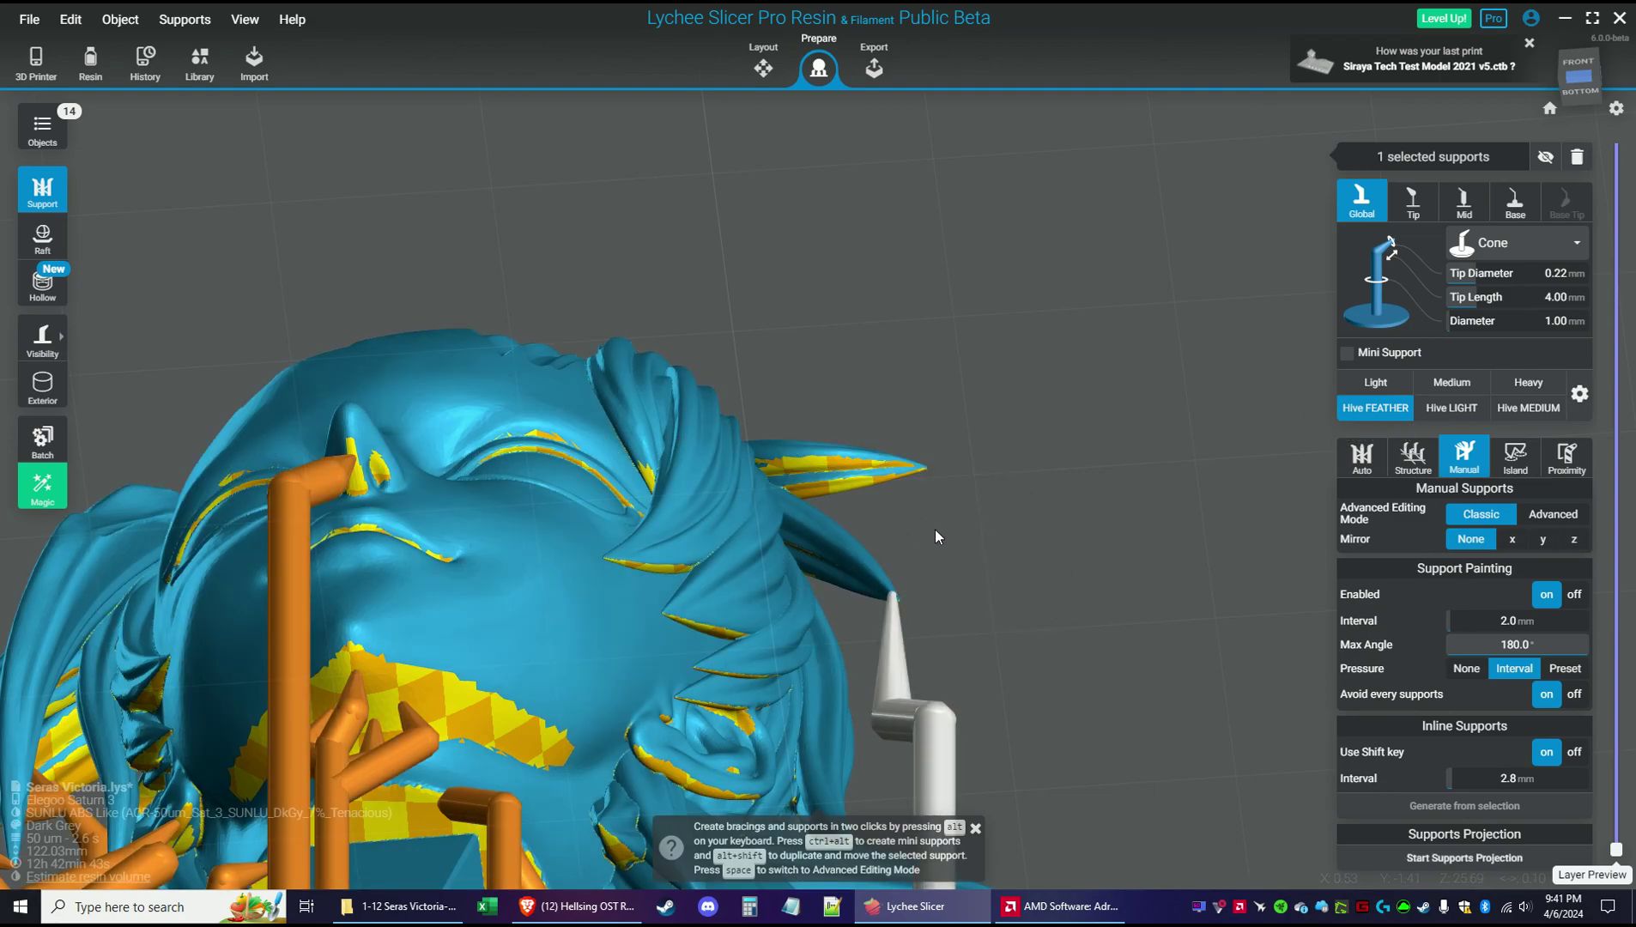
click(922, 468)
right_drag(1047, 459, 1027, 526)
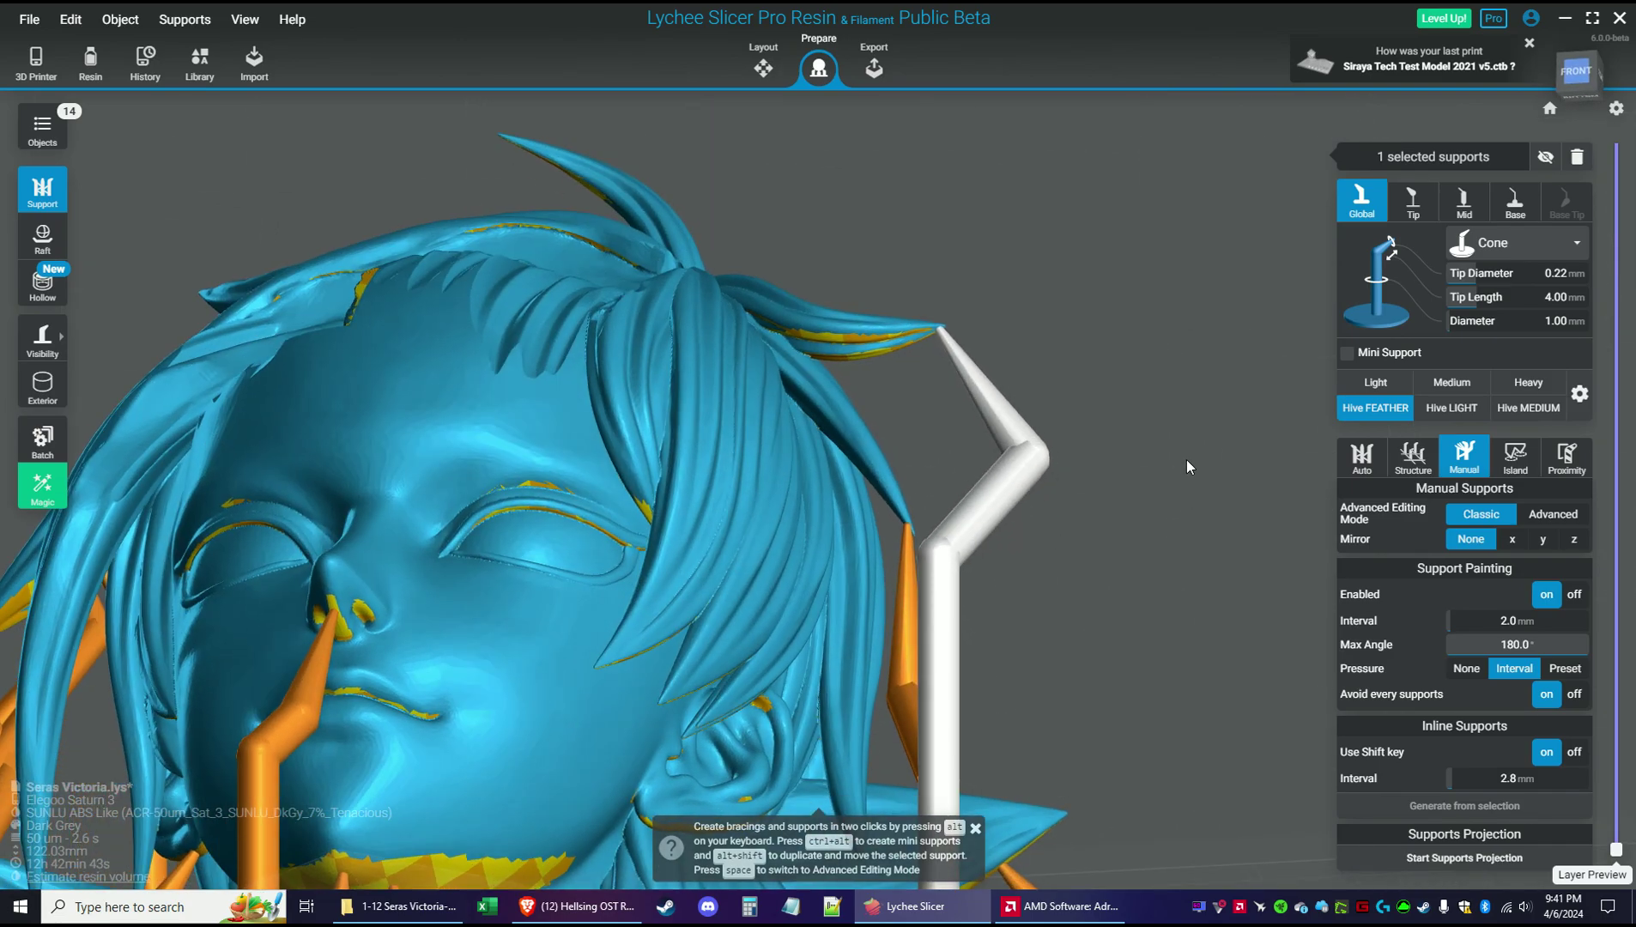
Add supports on the hair tip and strand, bracing them onto the nearby pillar
click(1201, 438)
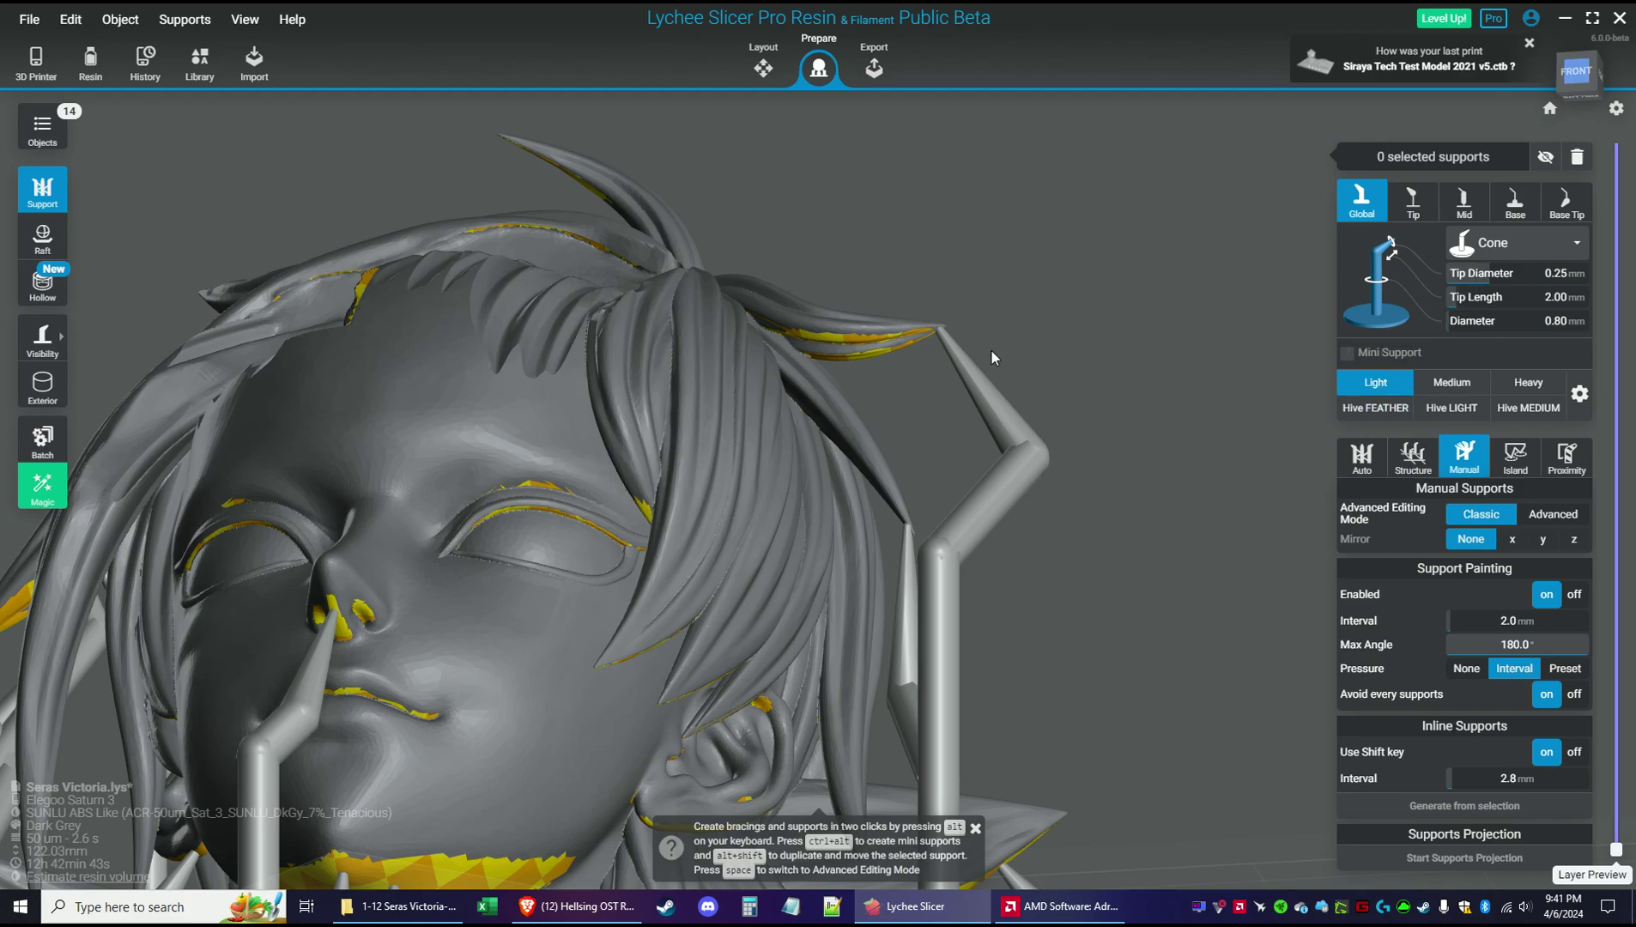
click(910, 342)
right_drag(920, 347, 899, 470)
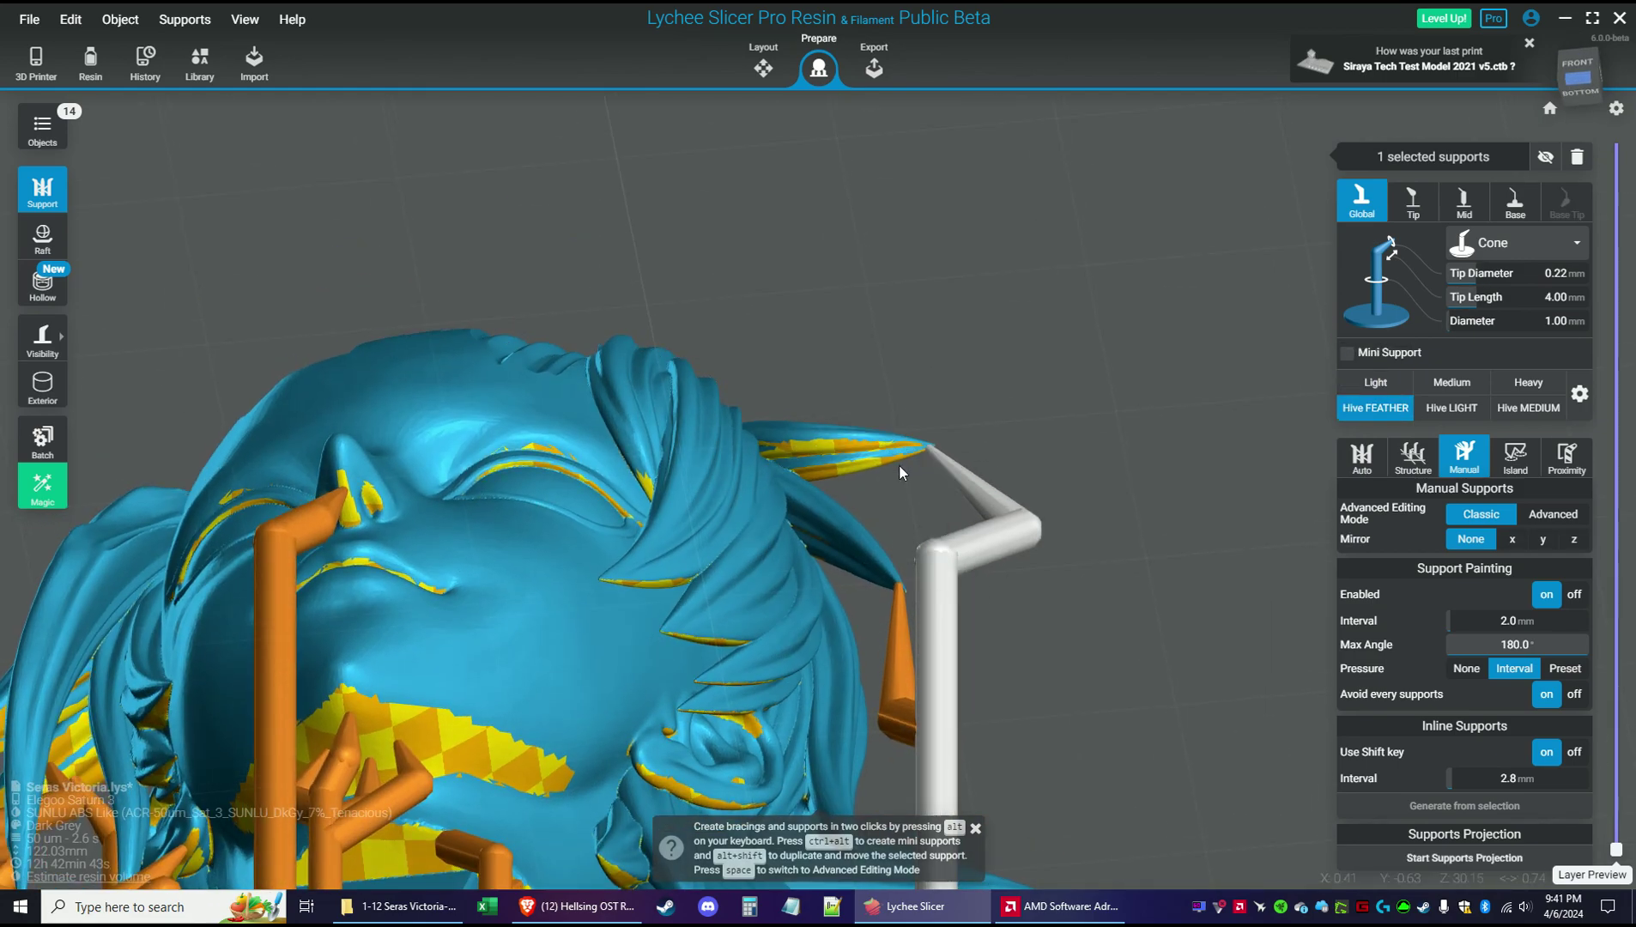
click(891, 460)
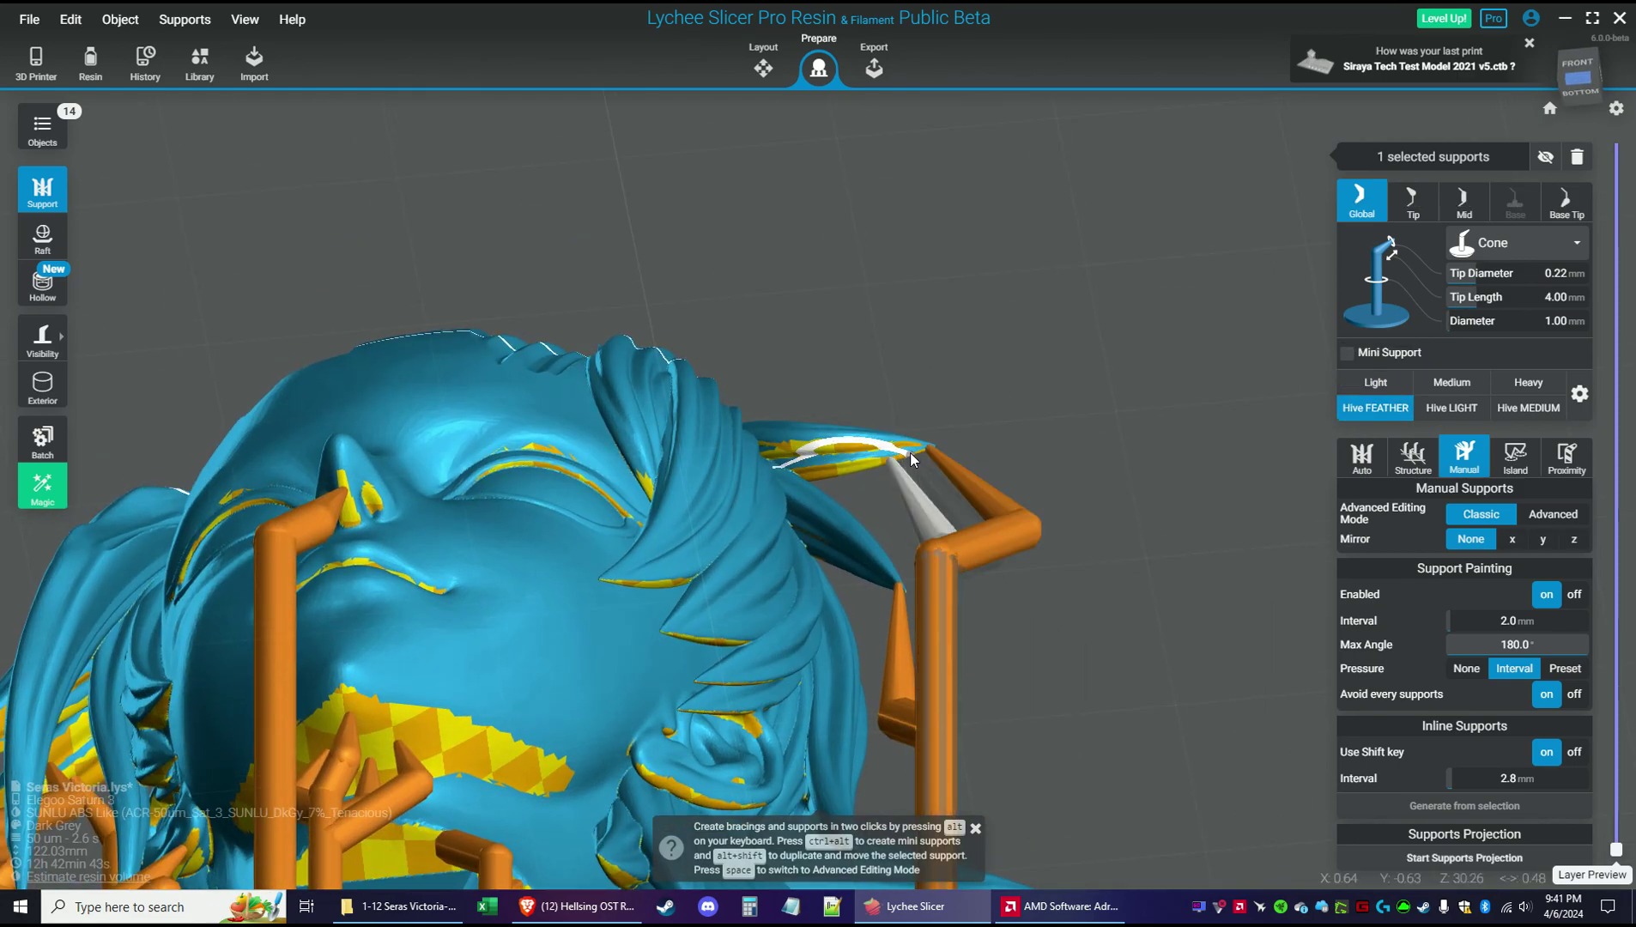
click(854, 464)
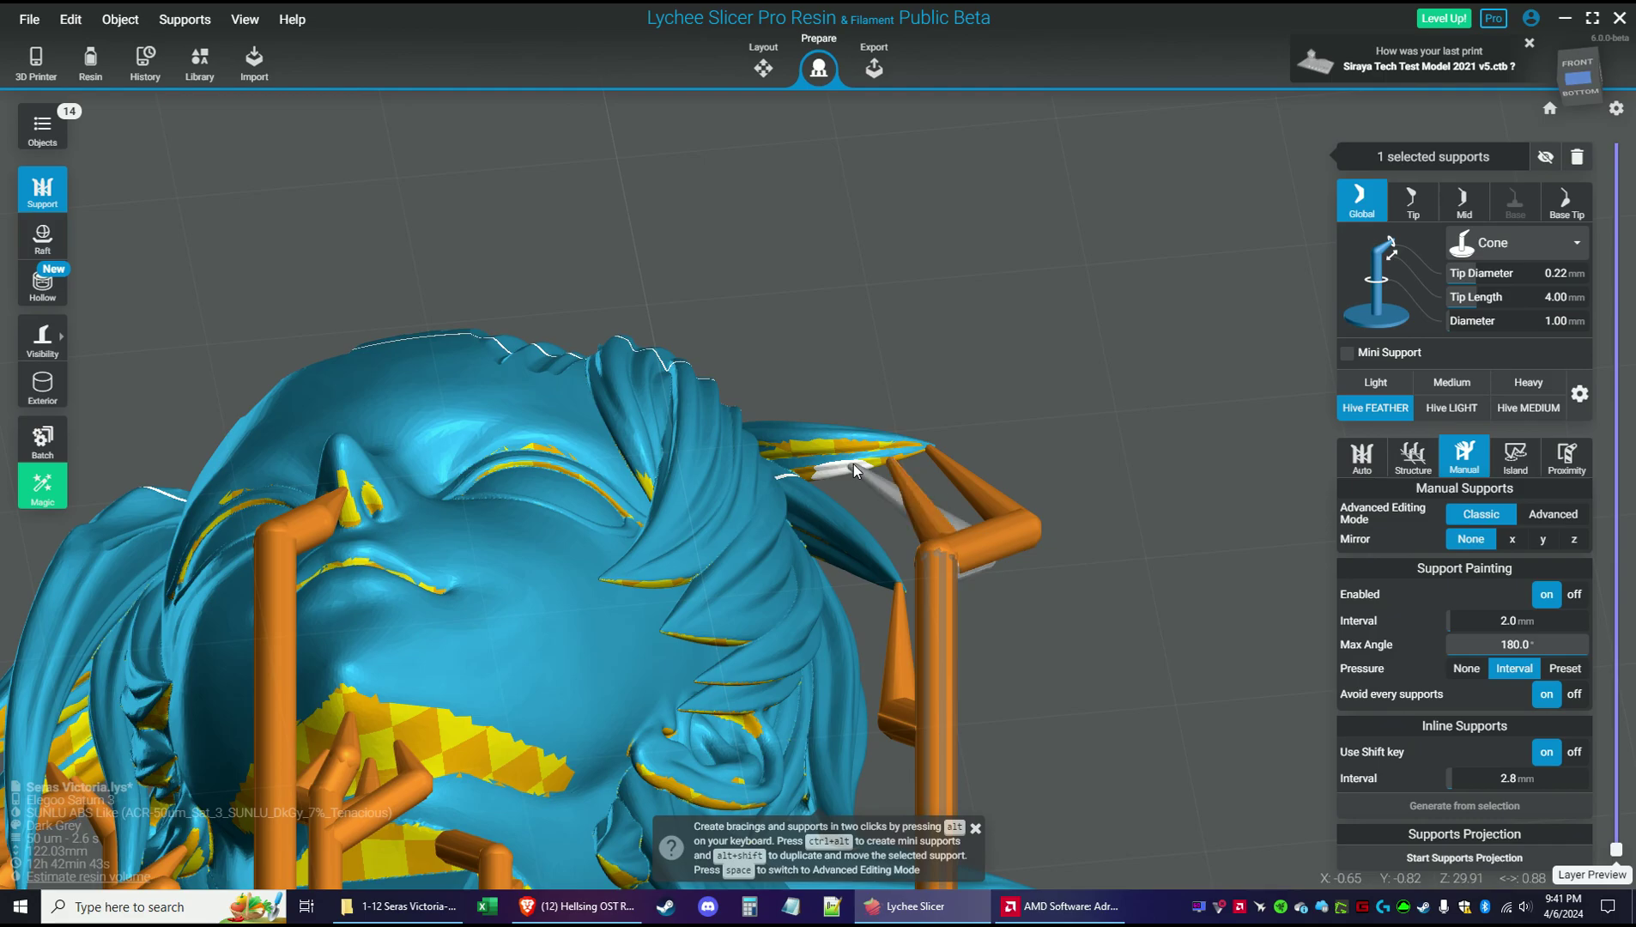
right_drag(843, 573, 909, 513)
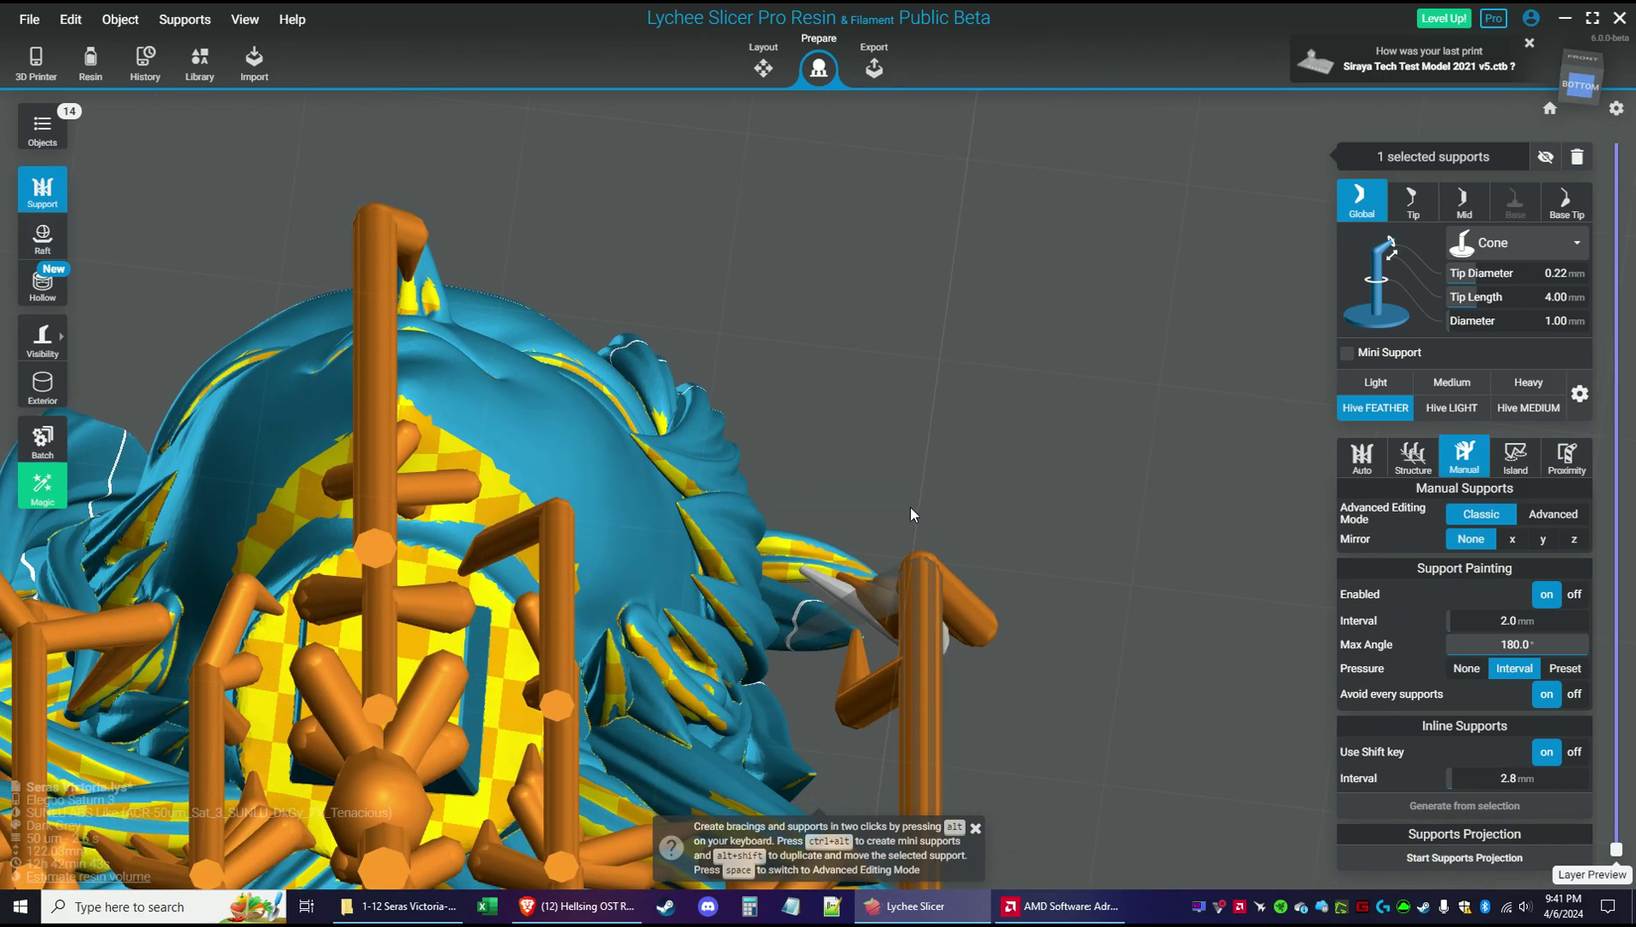
click(826, 641)
right_drag(1101, 616, 865, 635)
right_drag(1198, 491, 1099, 447)
middle_drag(1247, 376, 818, 526)
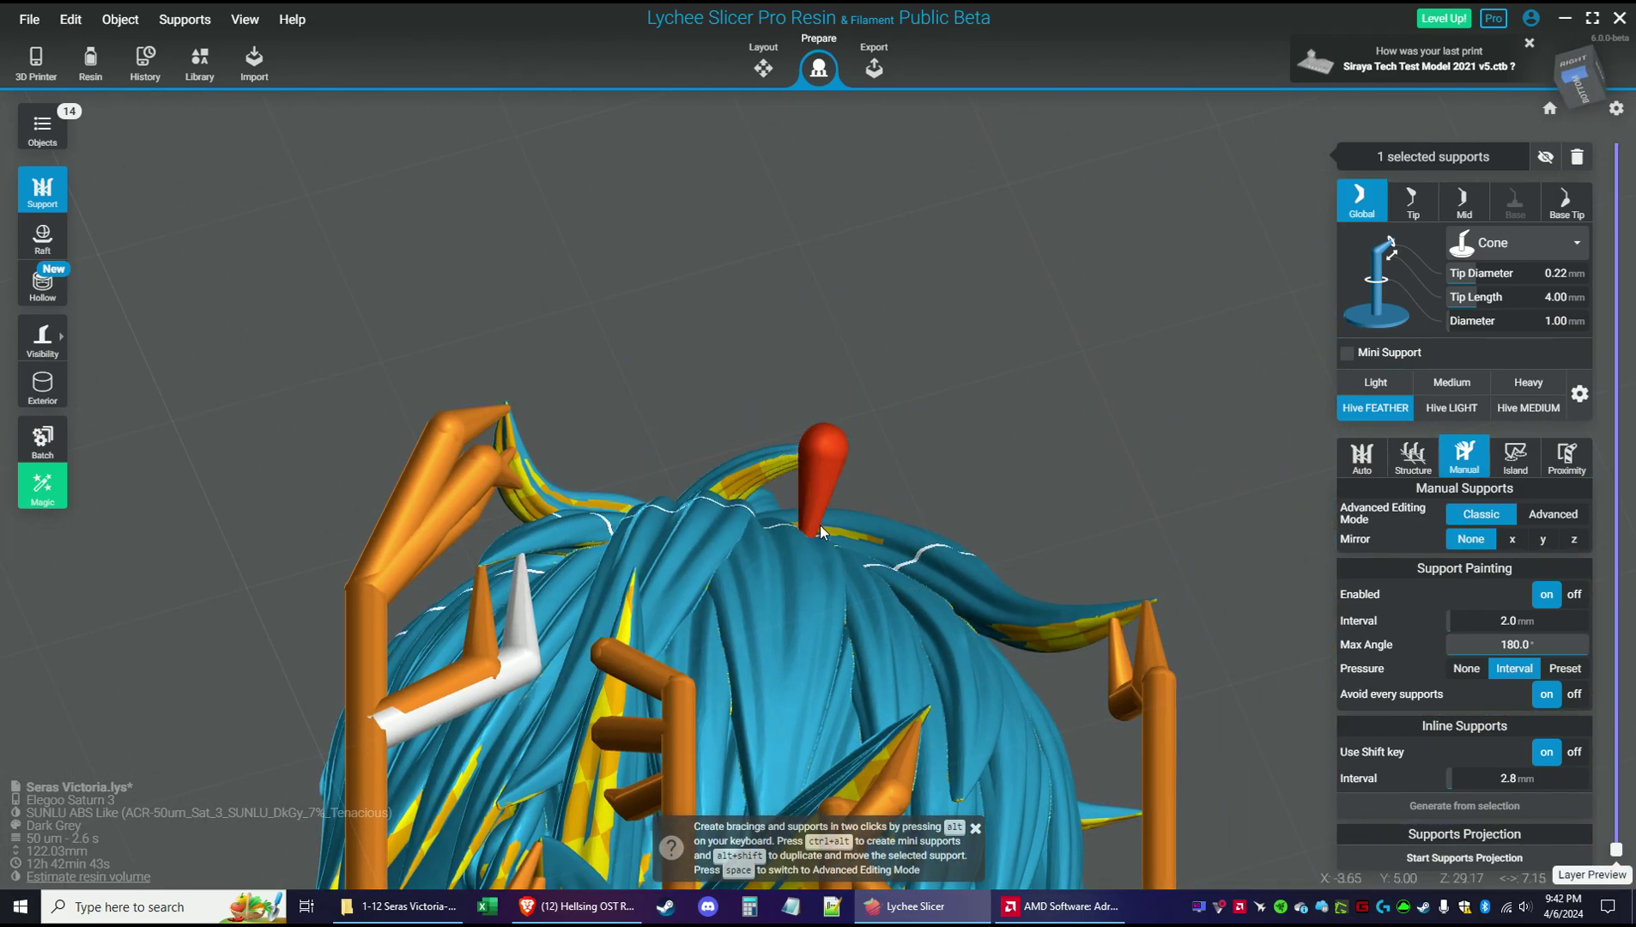
right_drag(695, 491, 836, 457)
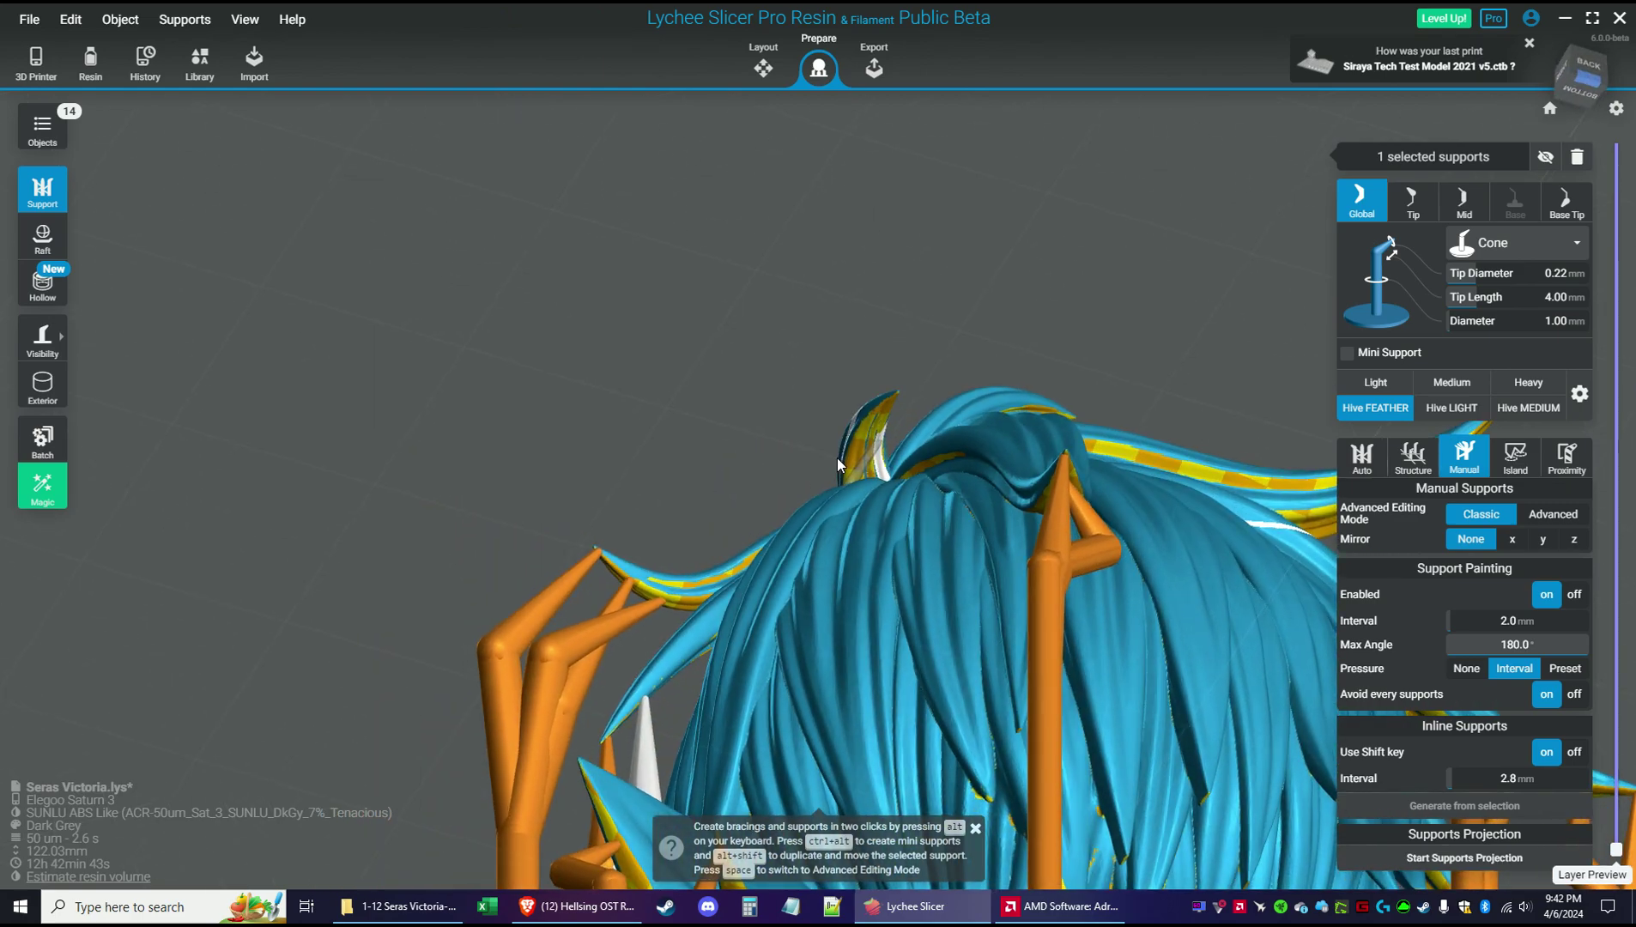
Add a mini support to the hair spike, replacing a misplaced one with a new one at the tip
ctrl+alt+click(875, 434)
ctrl+alt+click(879, 480)
right_drag(922, 416, 1059, 480)
drag(1059, 478, 948, 421)
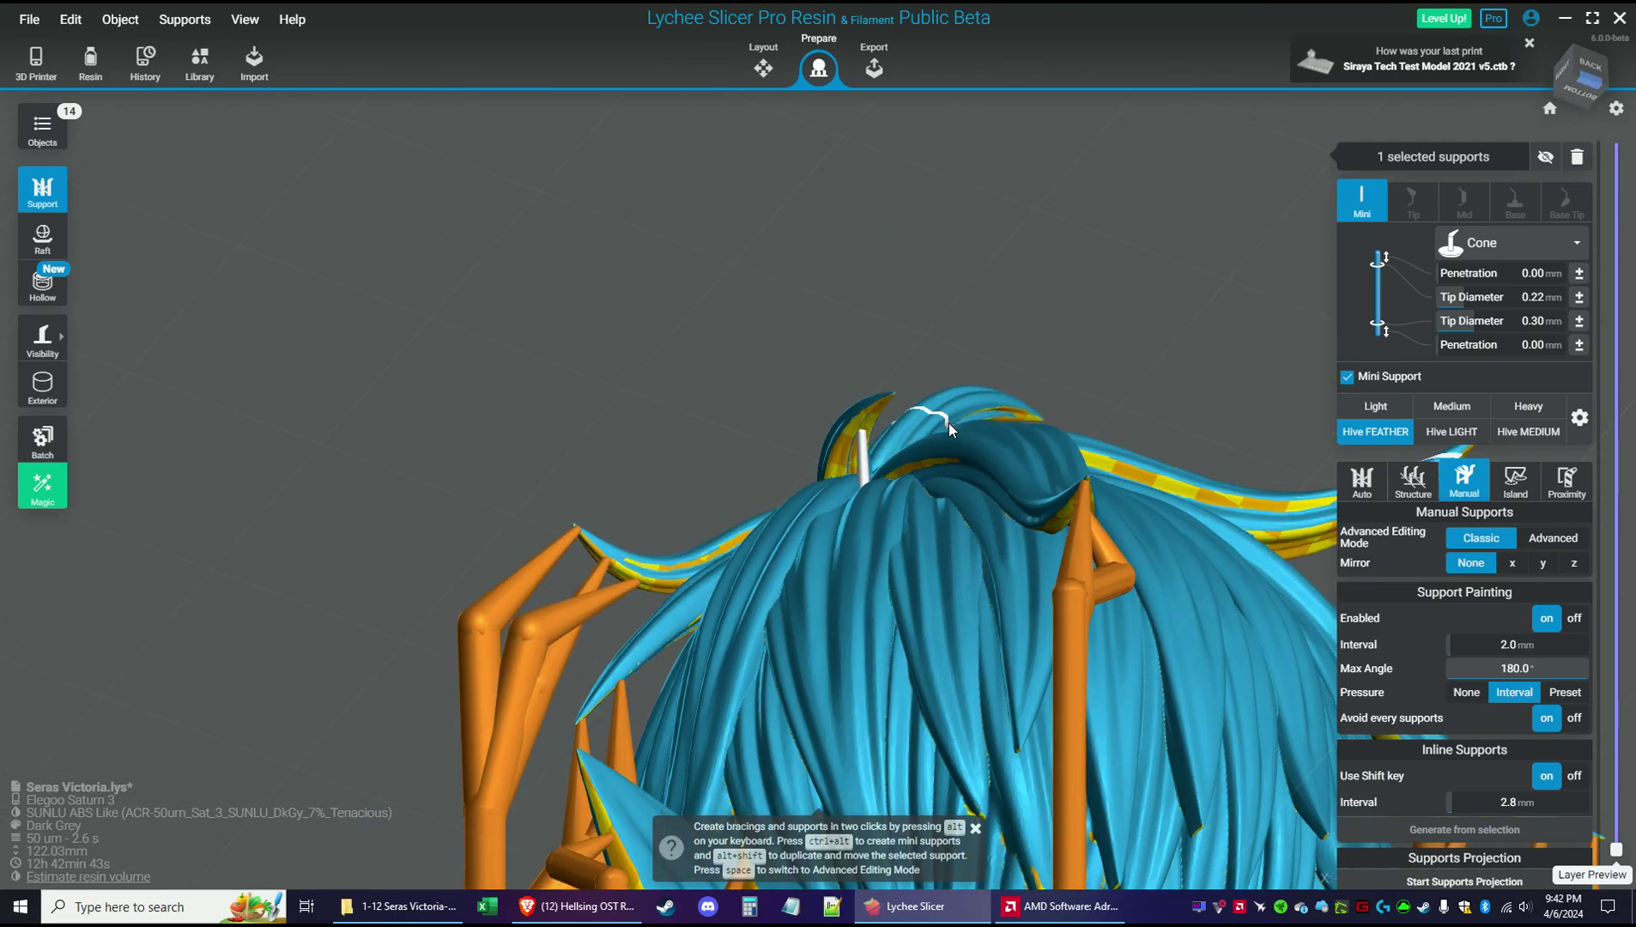
key(Delete)
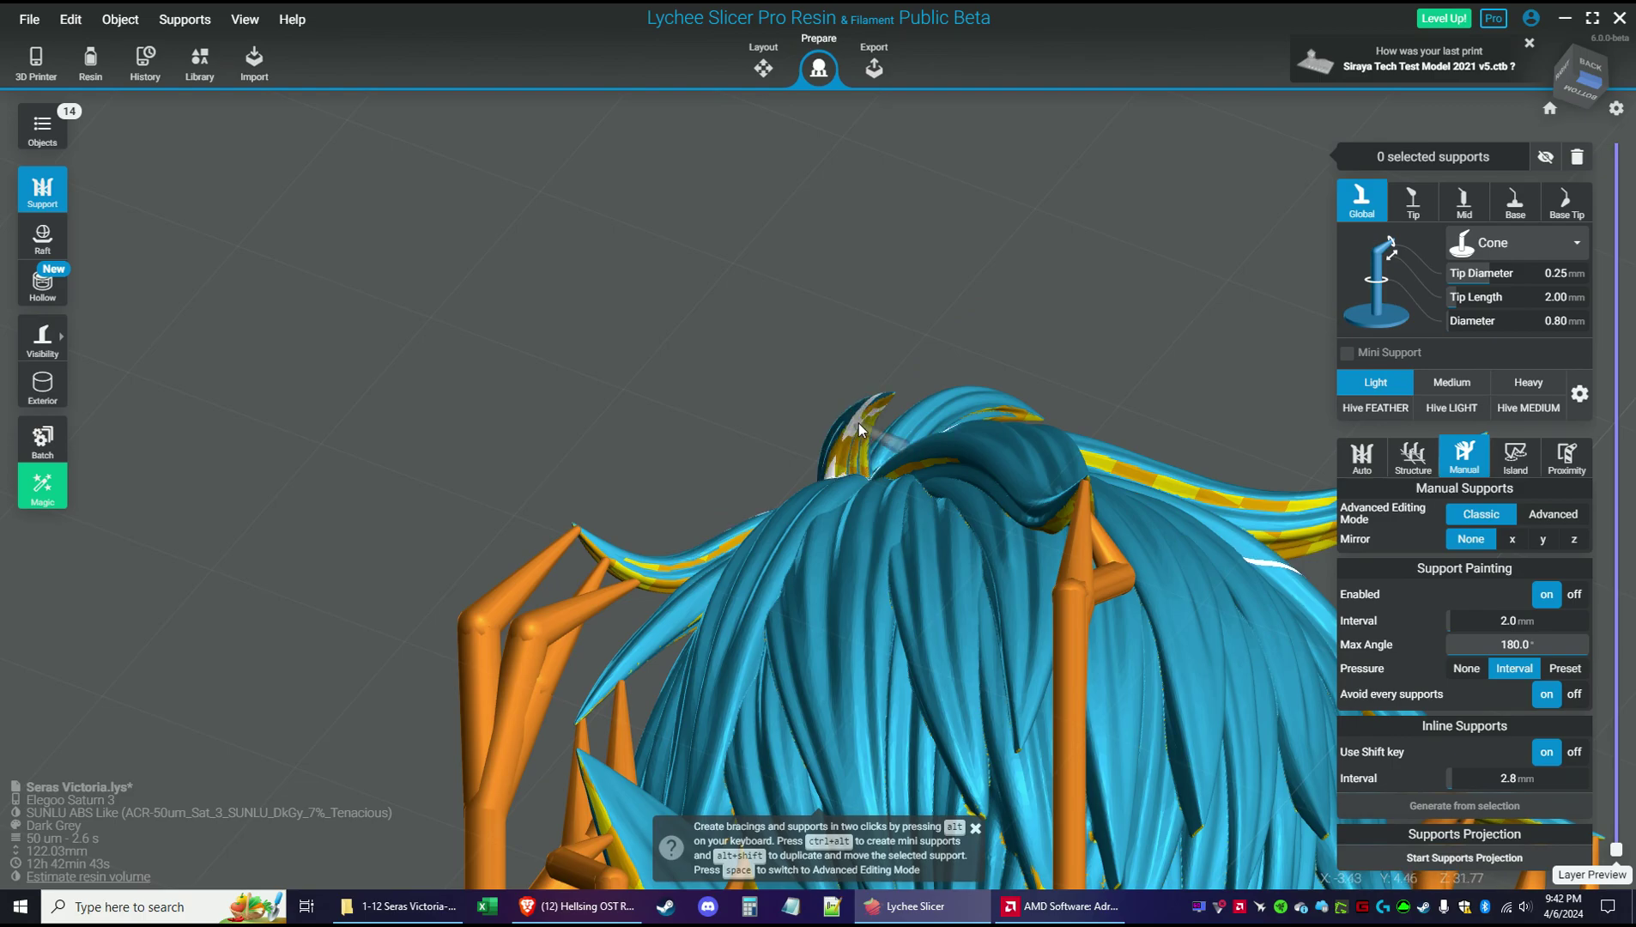
ctrl+alt+click(859, 423)
drag(960, 413, 838, 475)
drag(1197, 415, 727, 424)
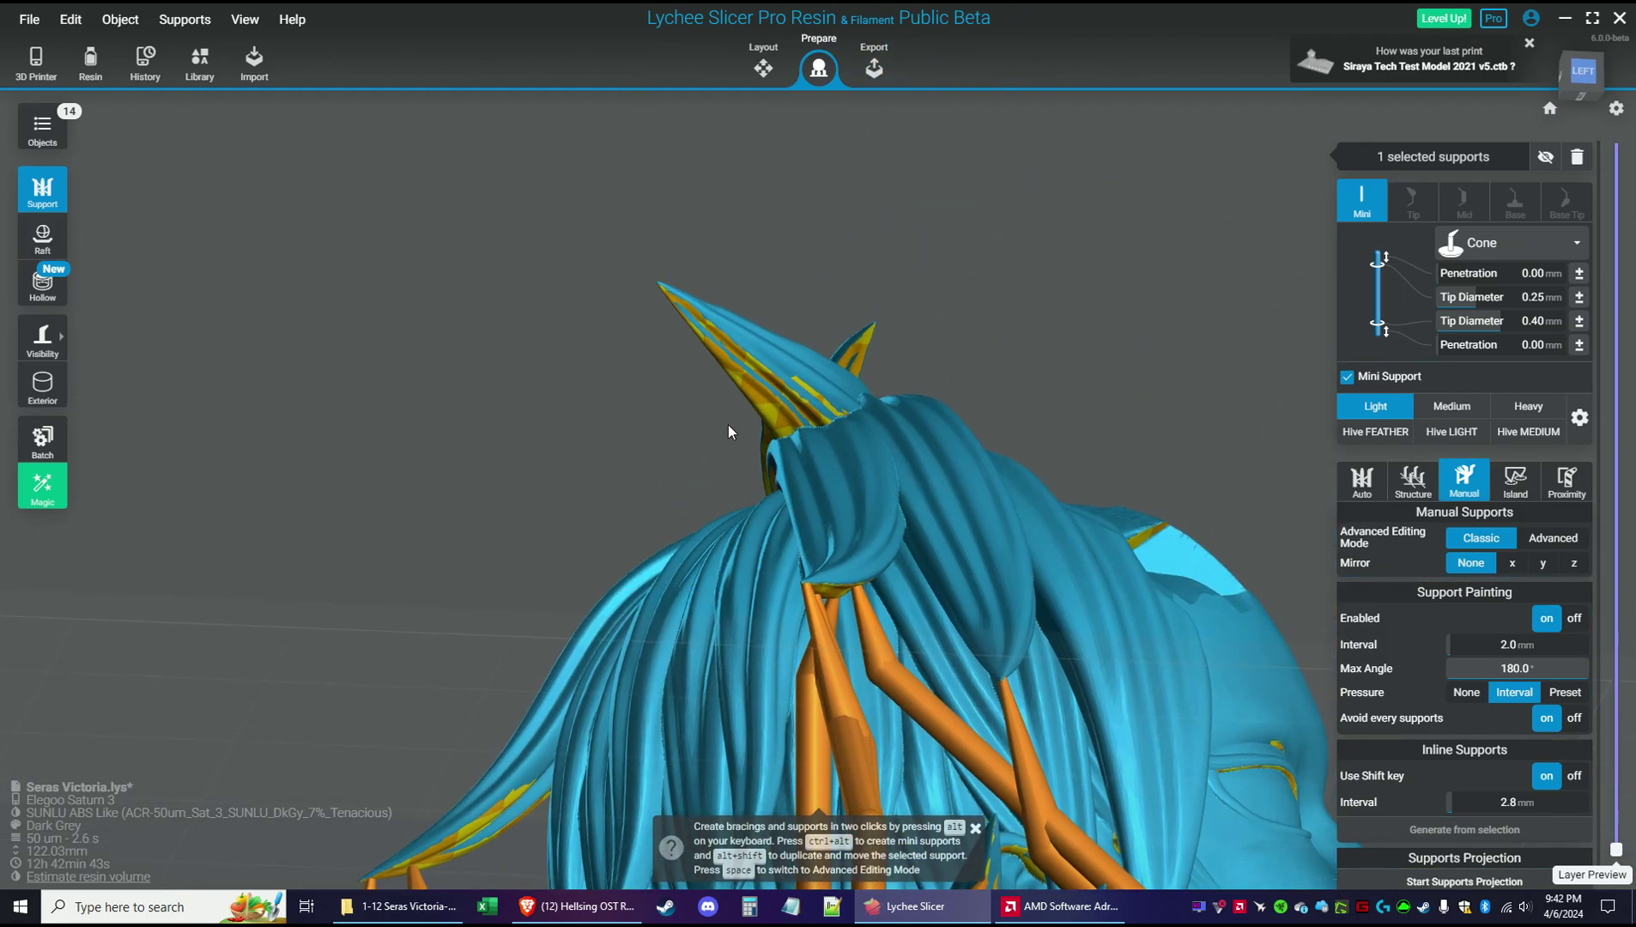
Support the pointed hair tip and link it with a mini support to the nearby orange support
click(739, 365)
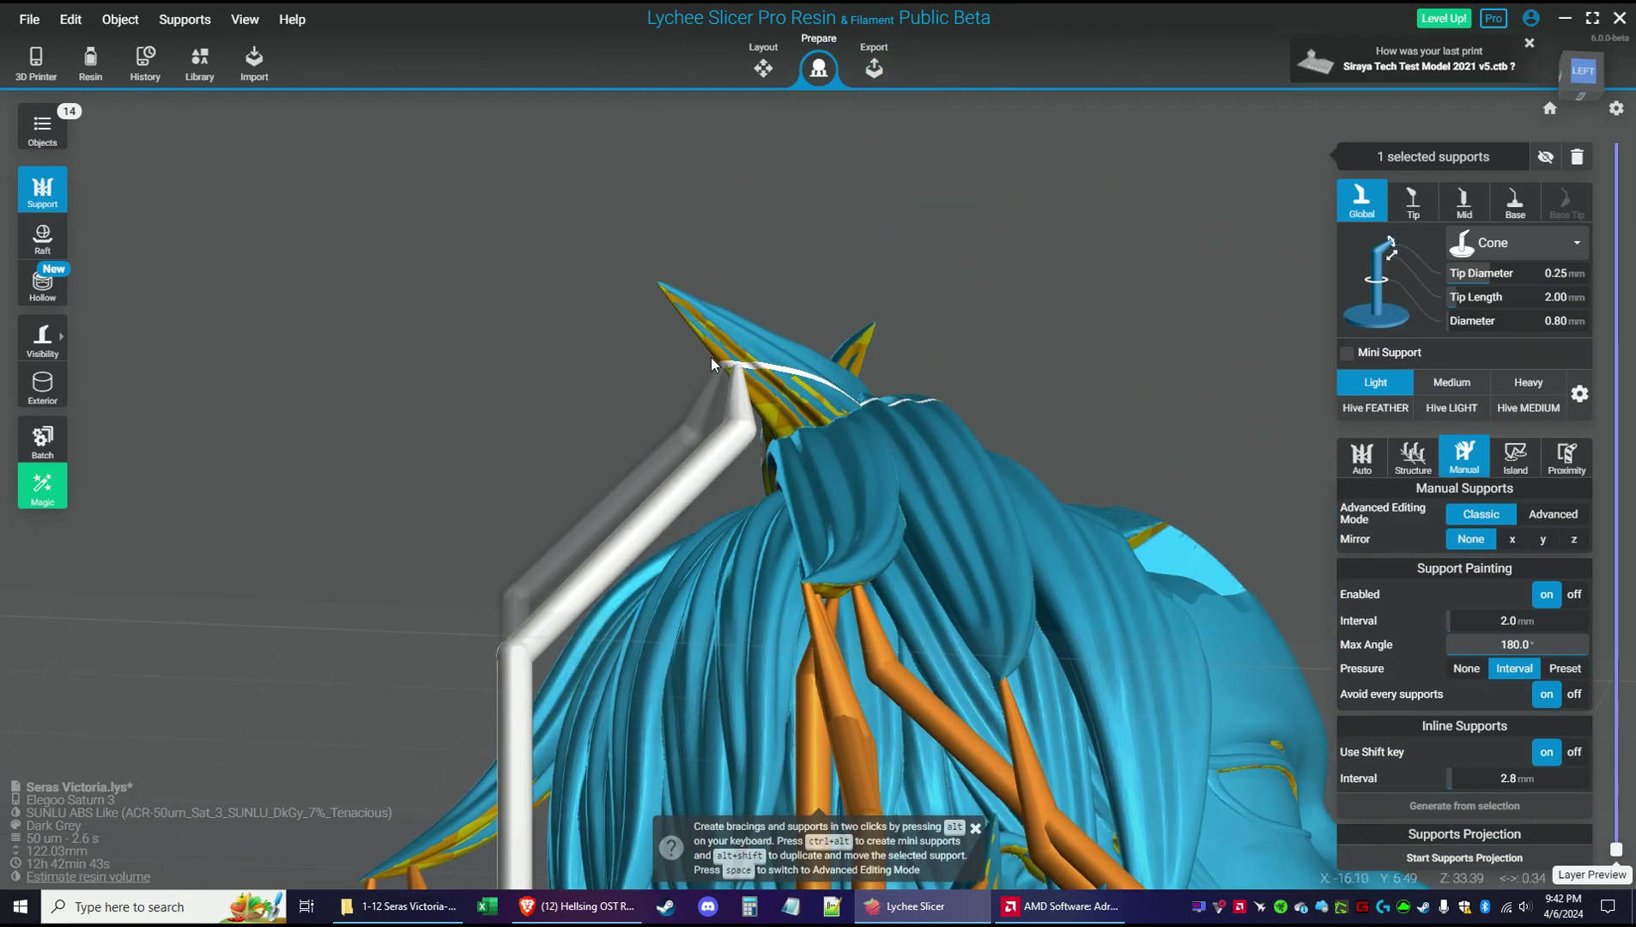
drag(985, 335, 693, 401)
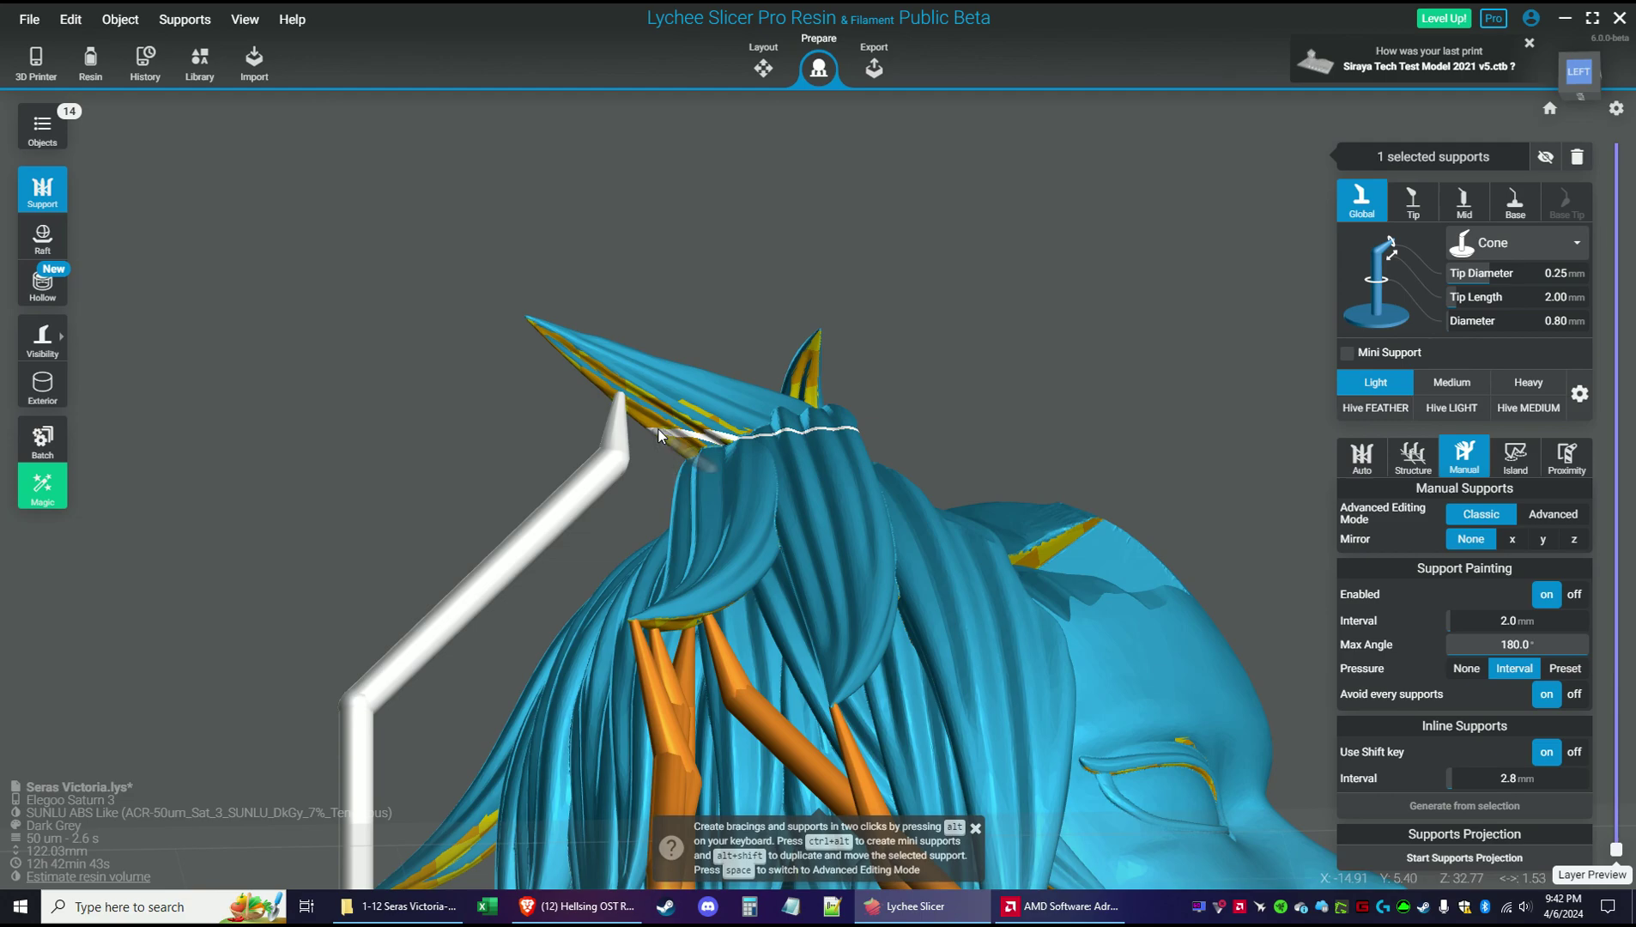
ctrl+alt+click(599, 484)
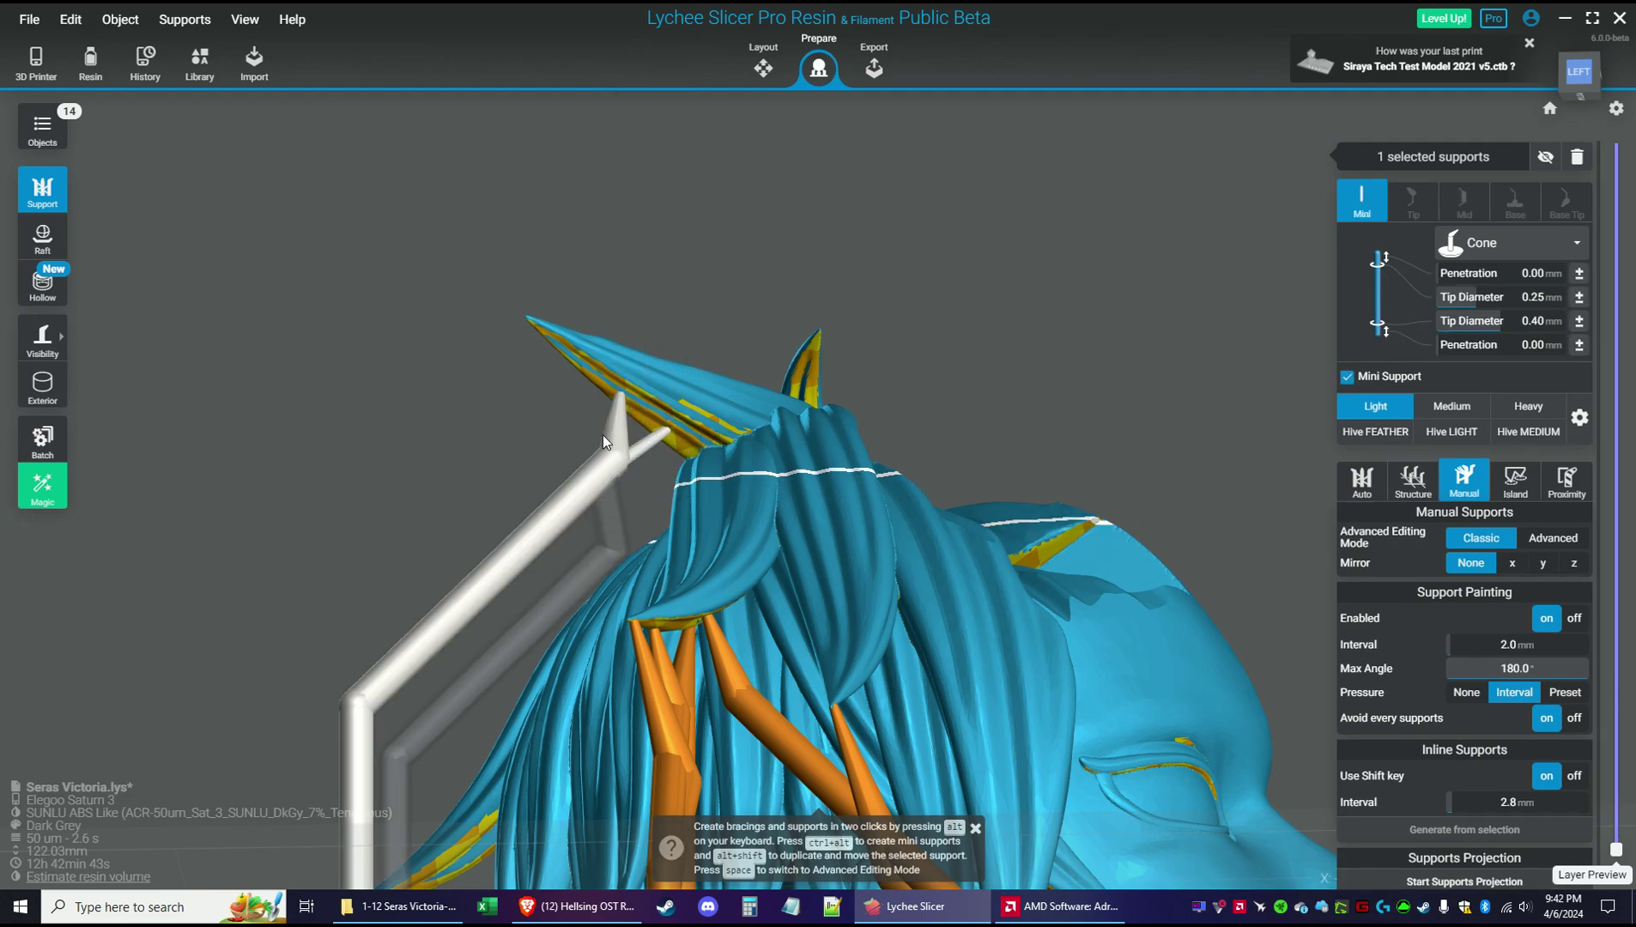
ctrl+alt+click(586, 373)
ctrl+alt+click(587, 480)
right_drag(1210, 415, 982, 437)
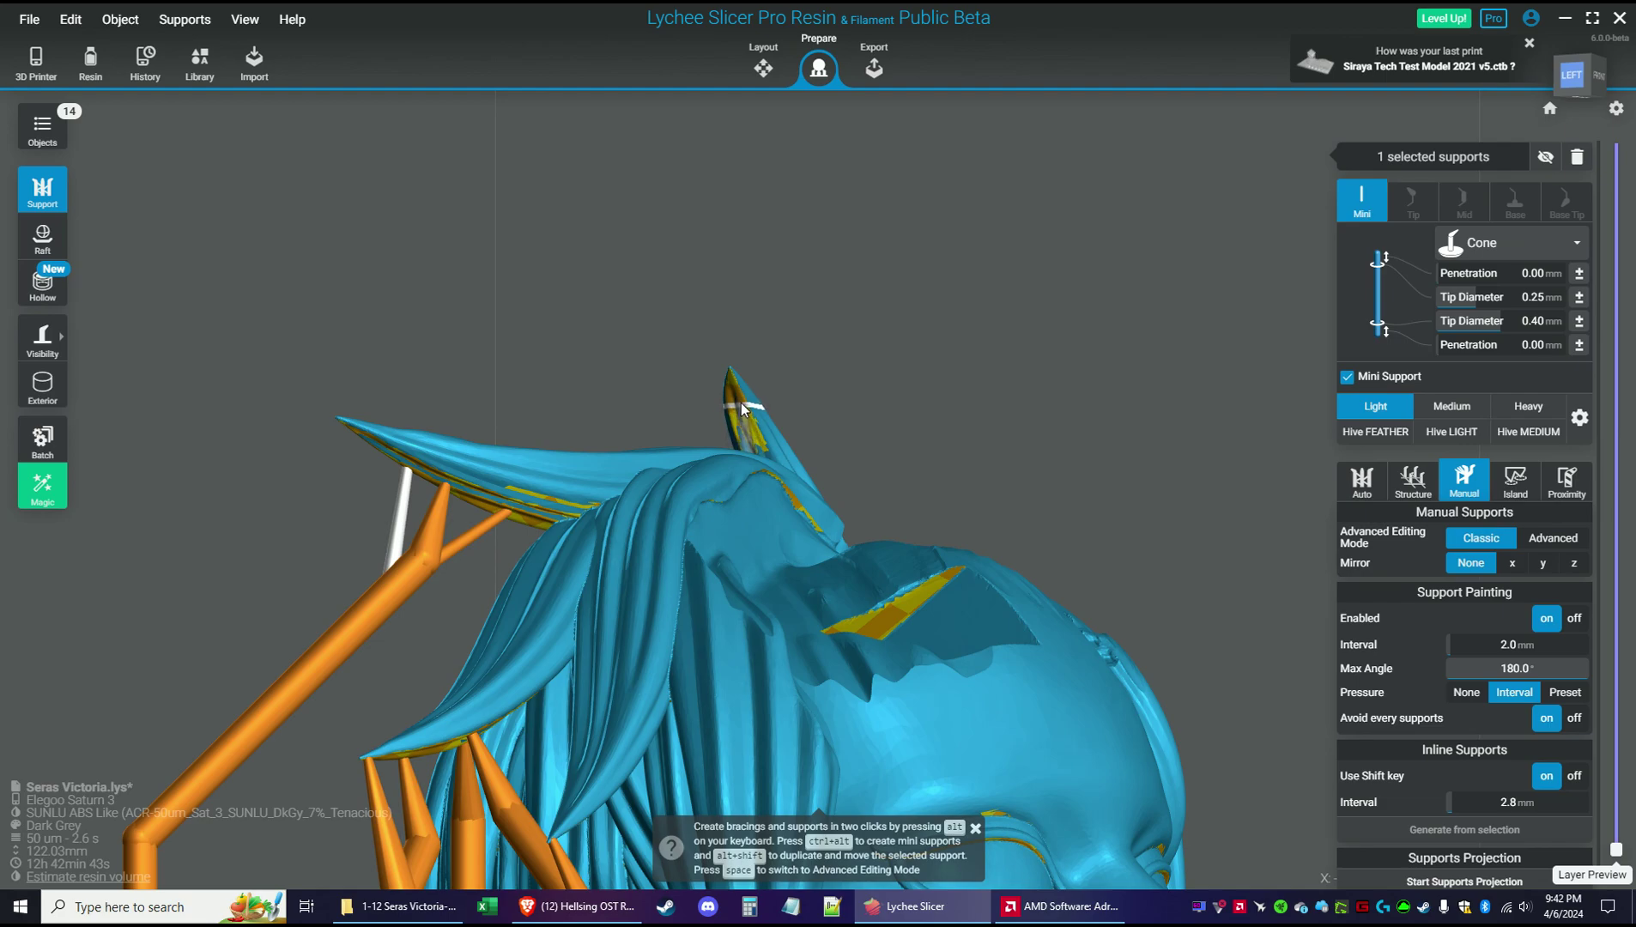
right_drag(982, 393, 1296, 502)
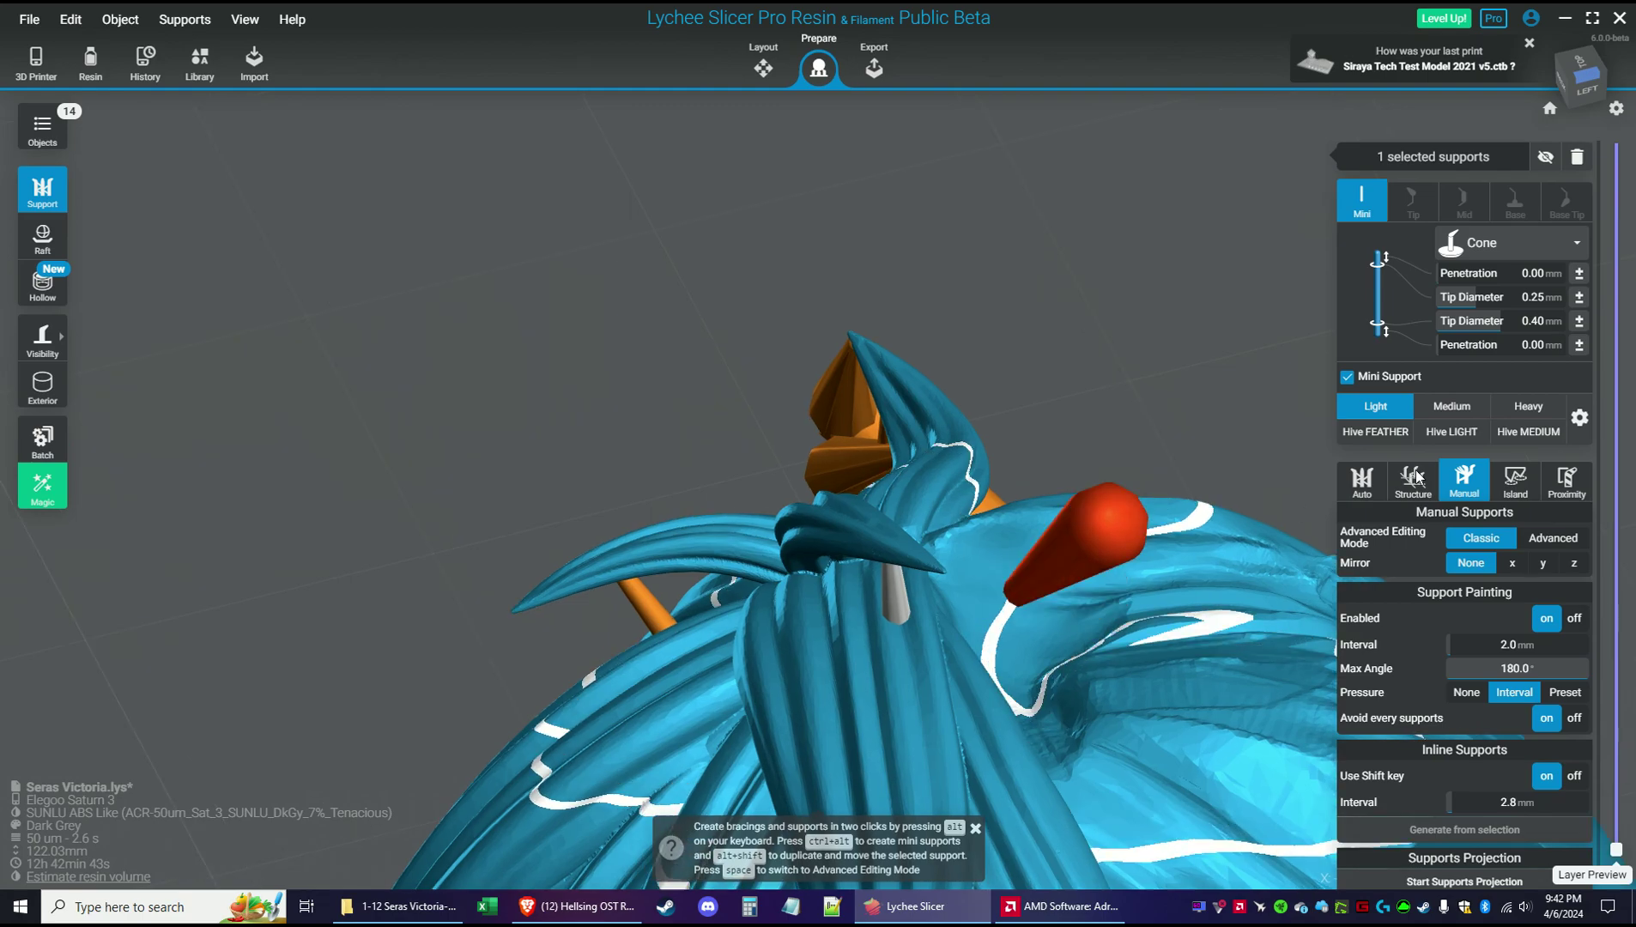
Set the preset to Hive FEATHER and nudge the red support cone in Advanced Editing Mode
click(1373, 431)
right_drag(1031, 563, 952, 551)
key(space)
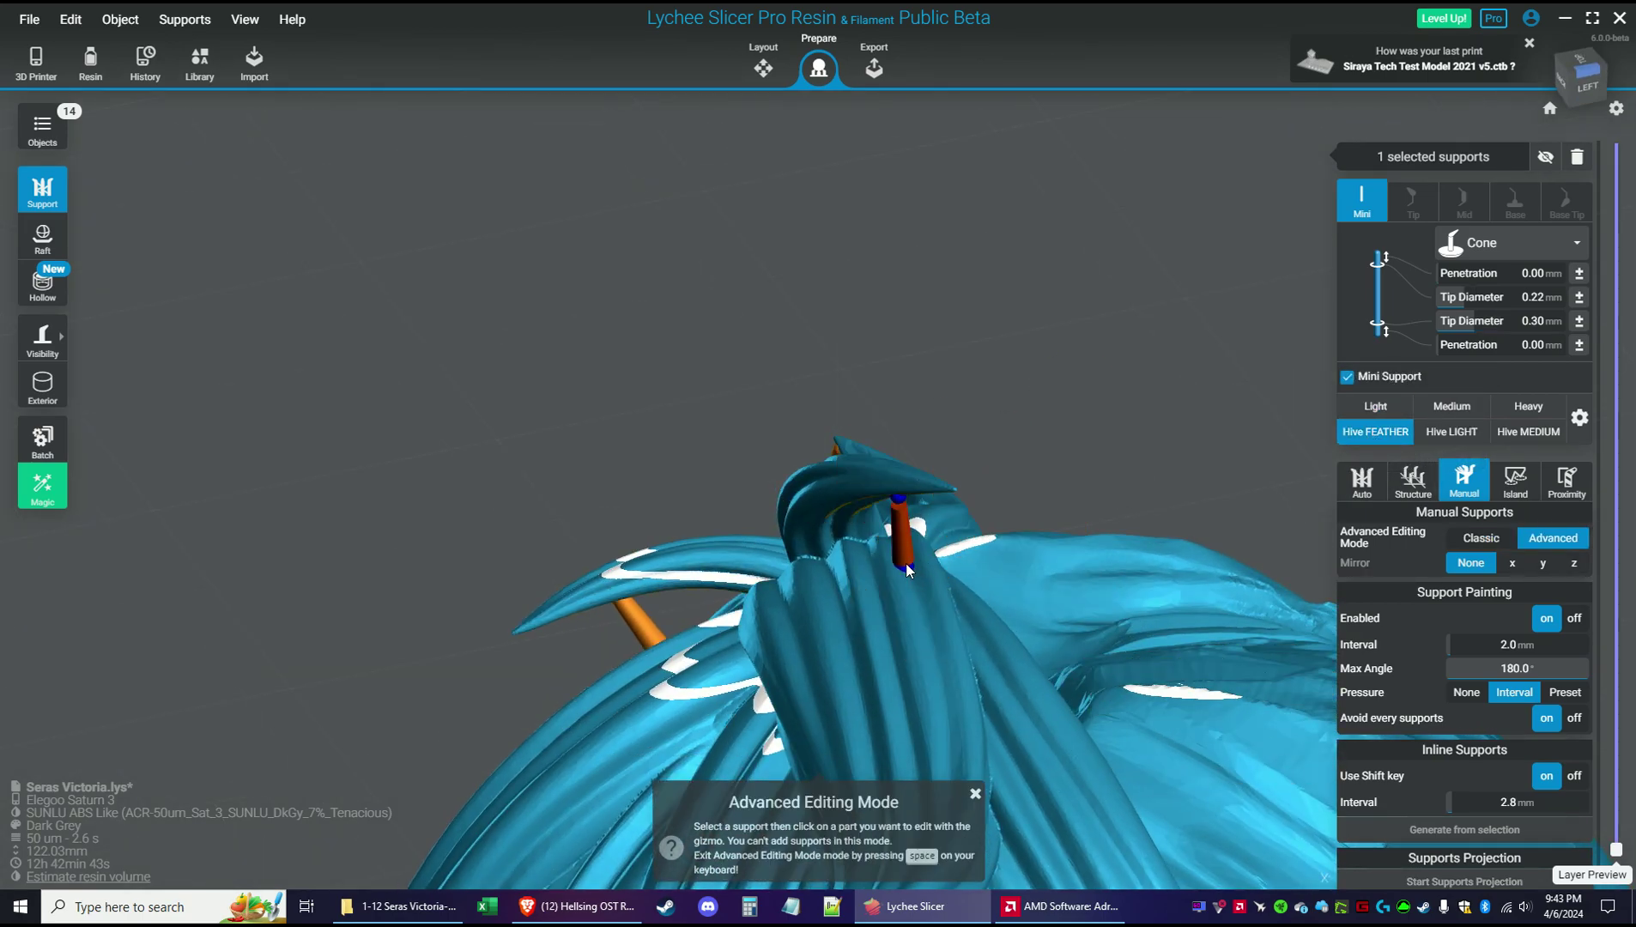
click(905, 568)
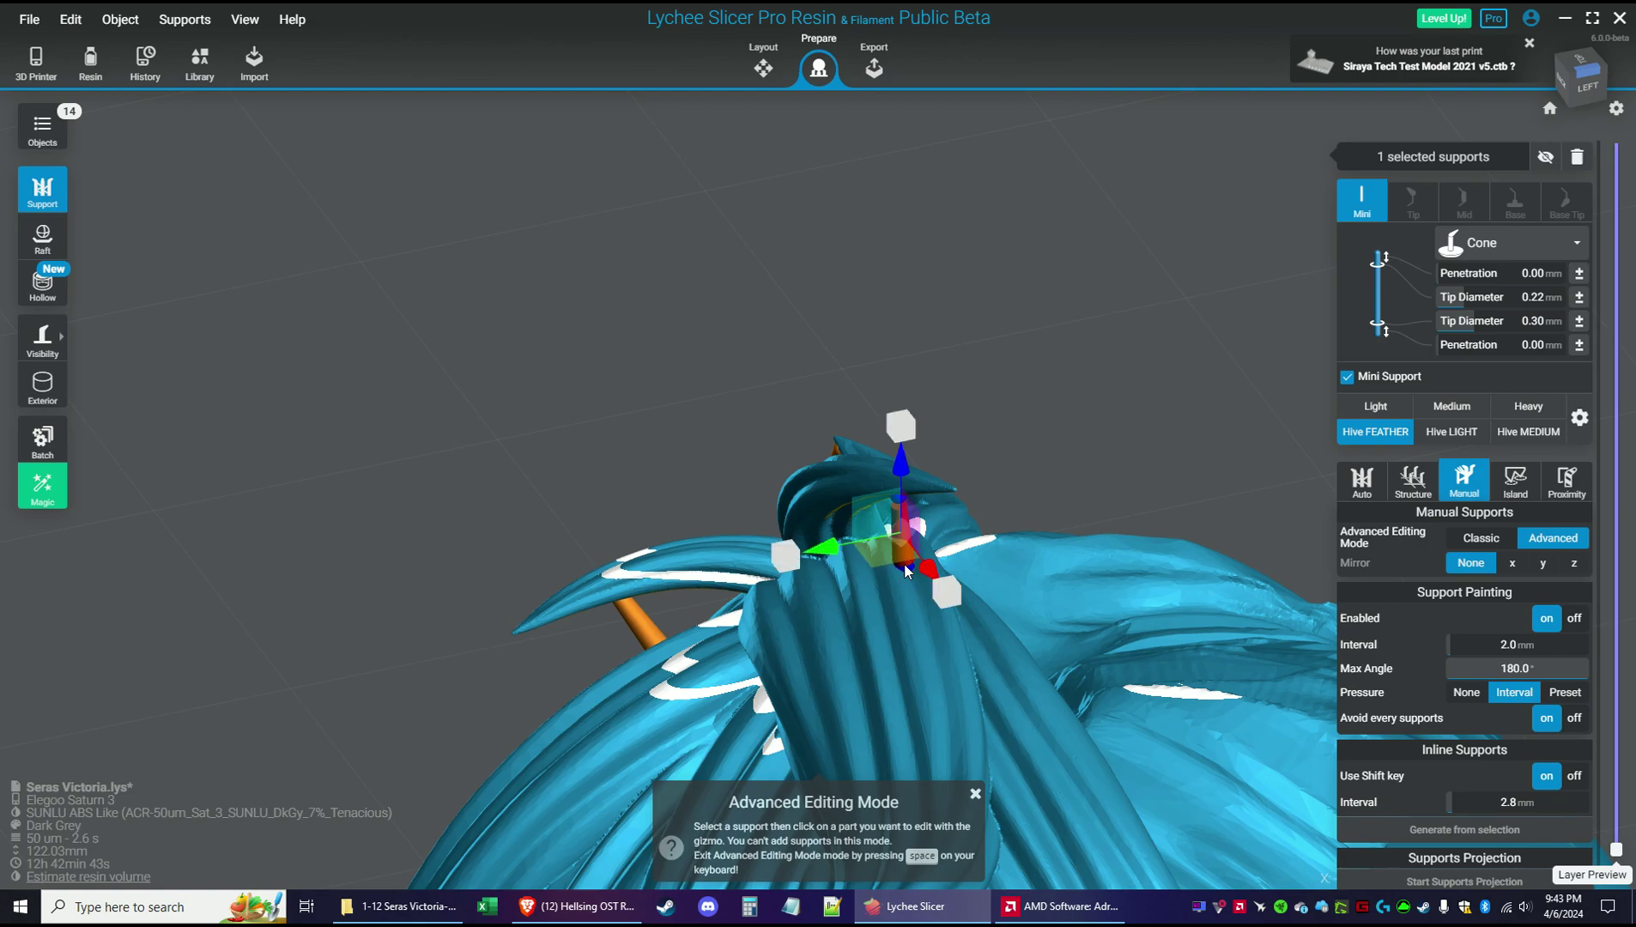
drag(892, 549, 881, 544)
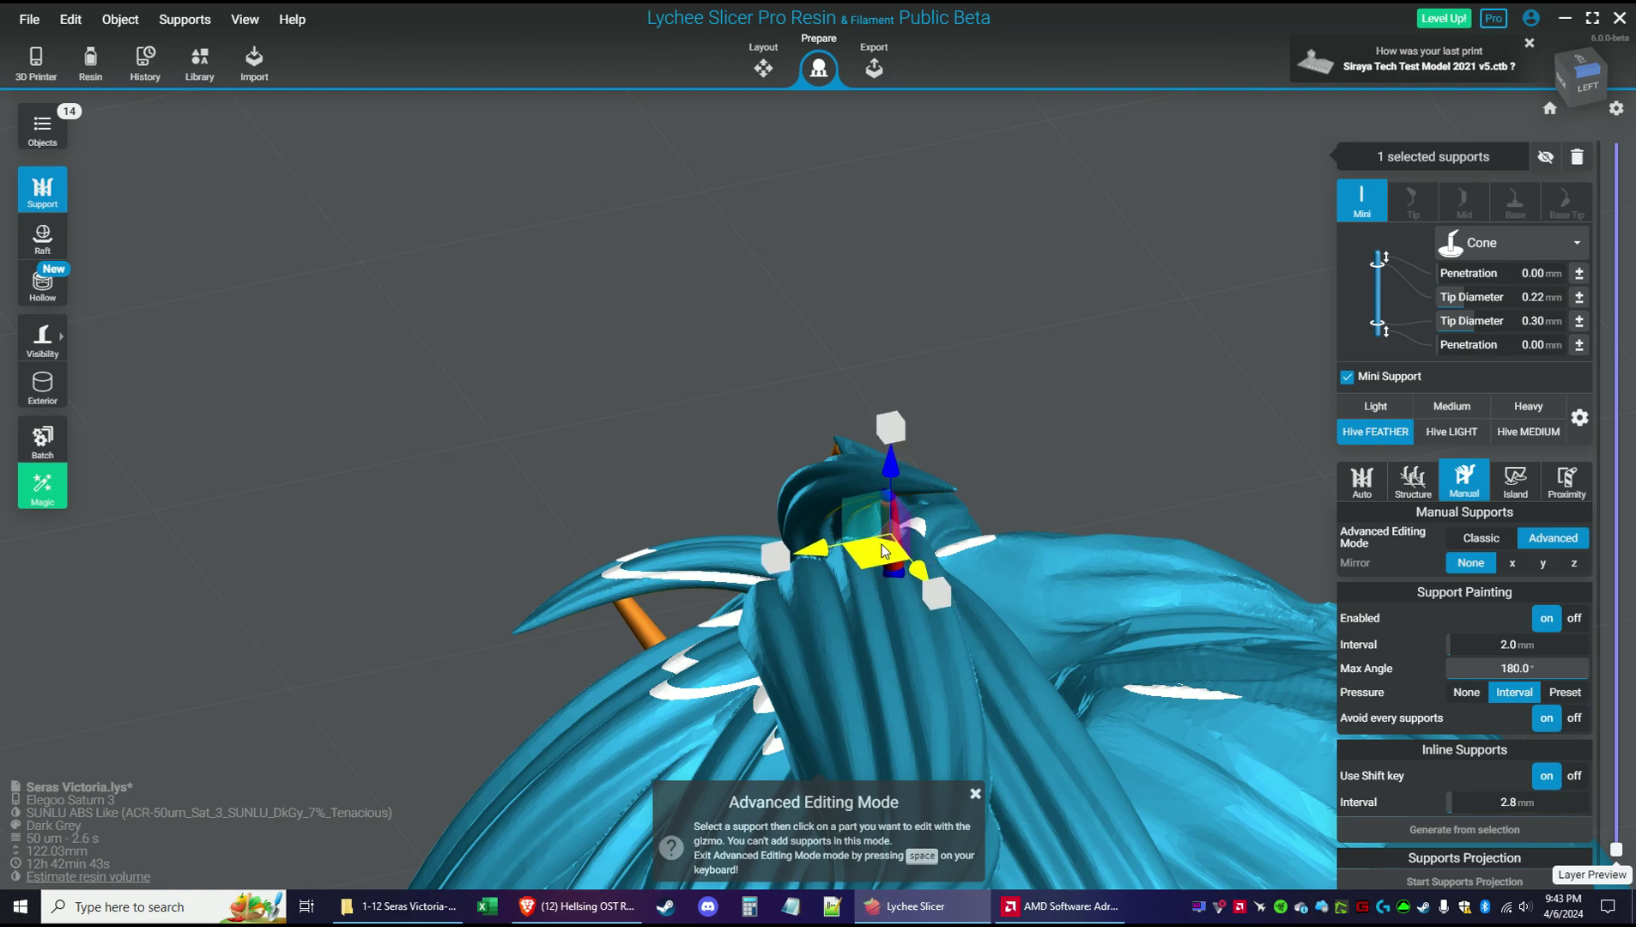
key(space)
Adjust the support near the hair tip to 0.22 mm and 0.30 mm tips, then zoom out
drag(1056, 517, 740, 312)
key(space)
click(695, 281)
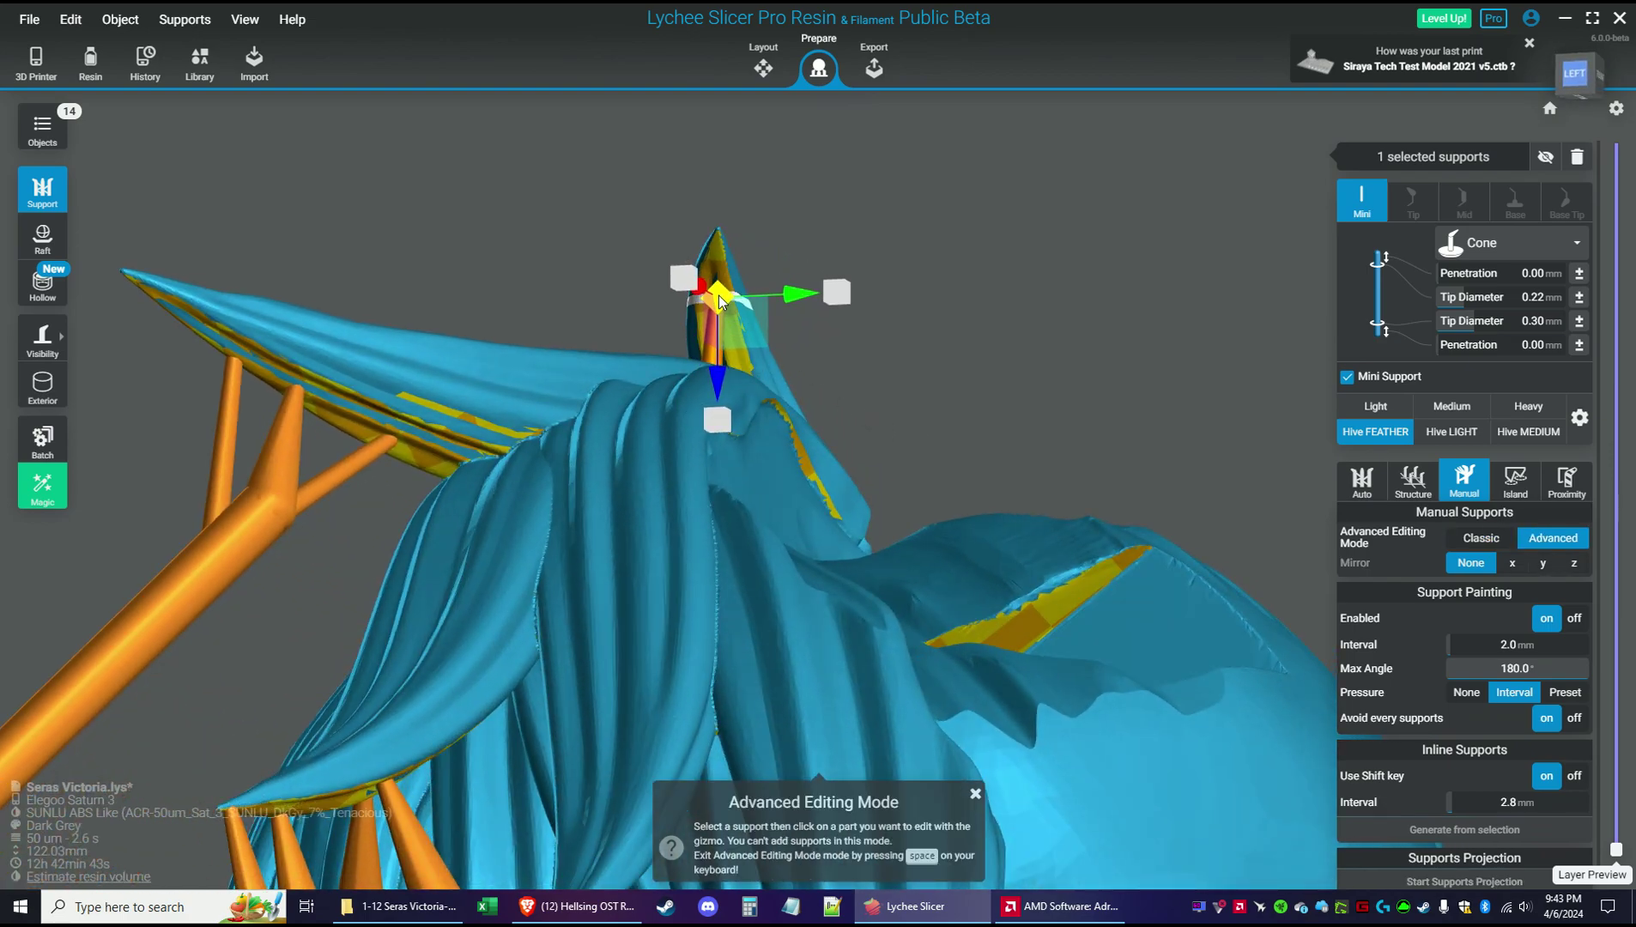
key(space)
drag(892, 278, 1046, 372)
scroll(1045, 374, down, 10)
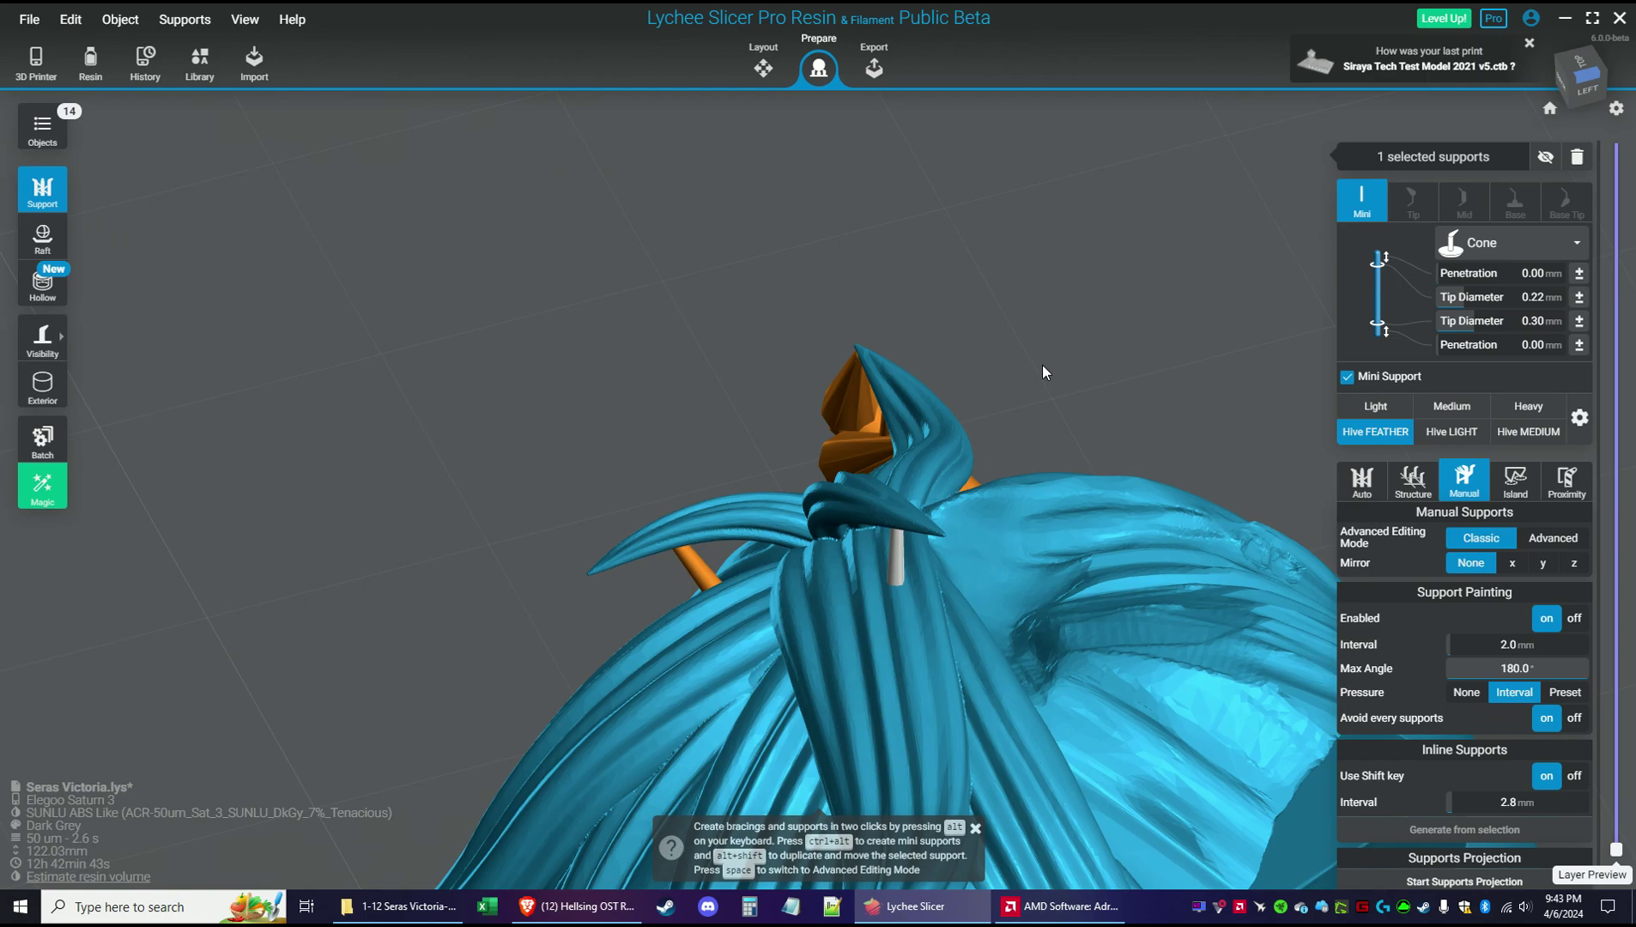
drag(1146, 455, 694, 394)
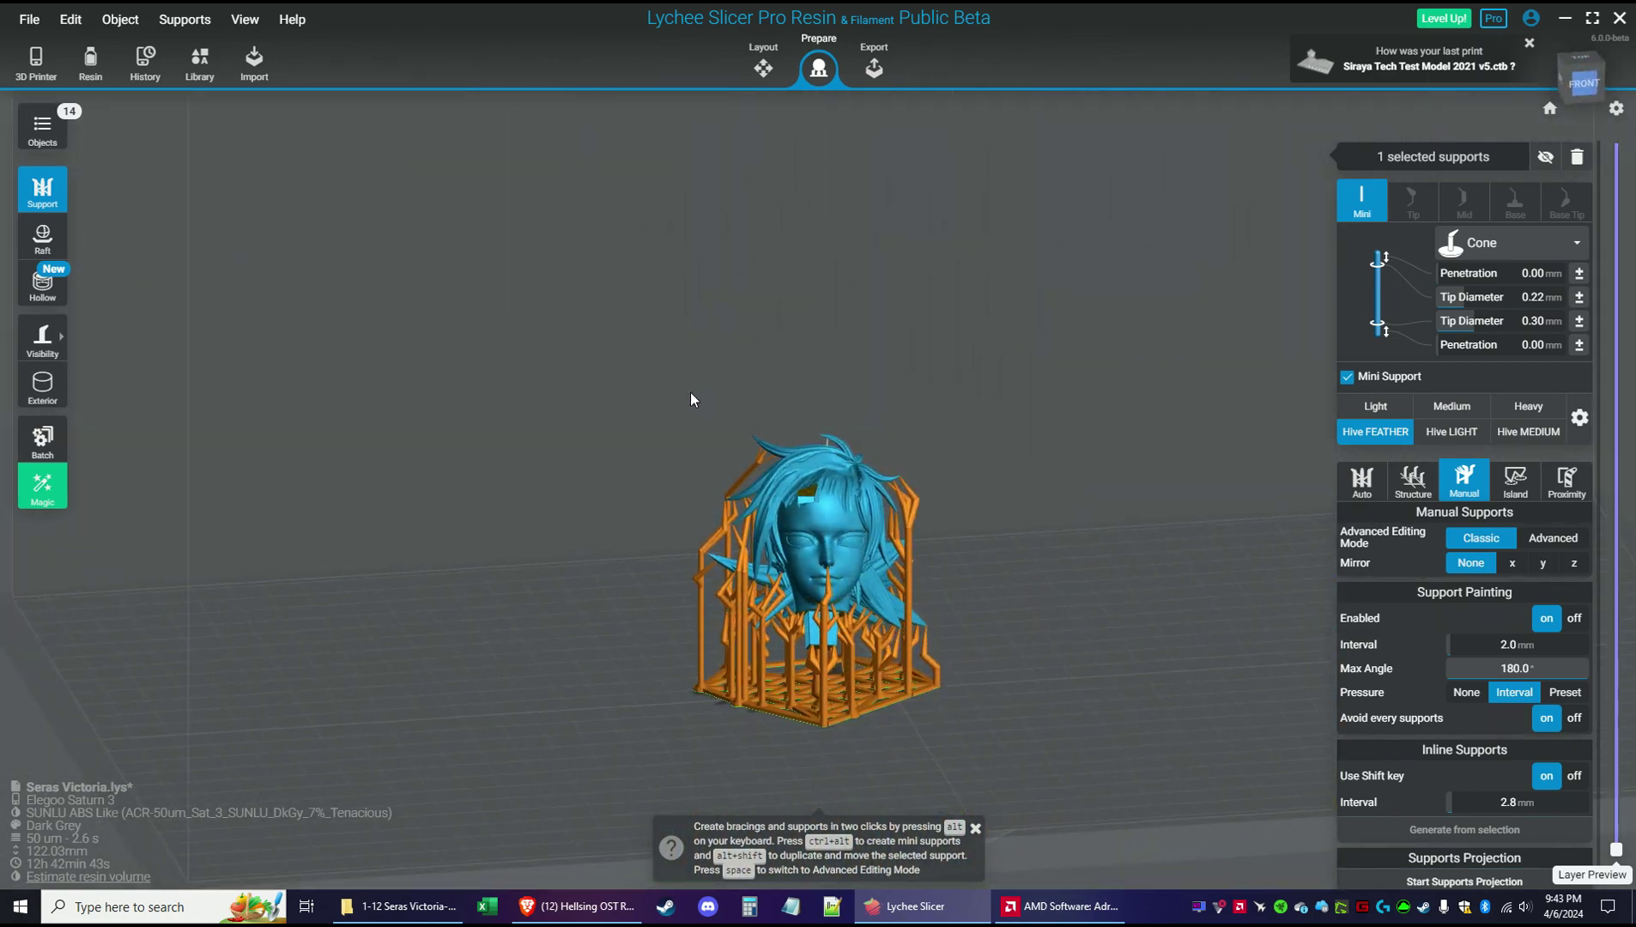
Run the island detector on the head and support the first detected island
click(1512, 484)
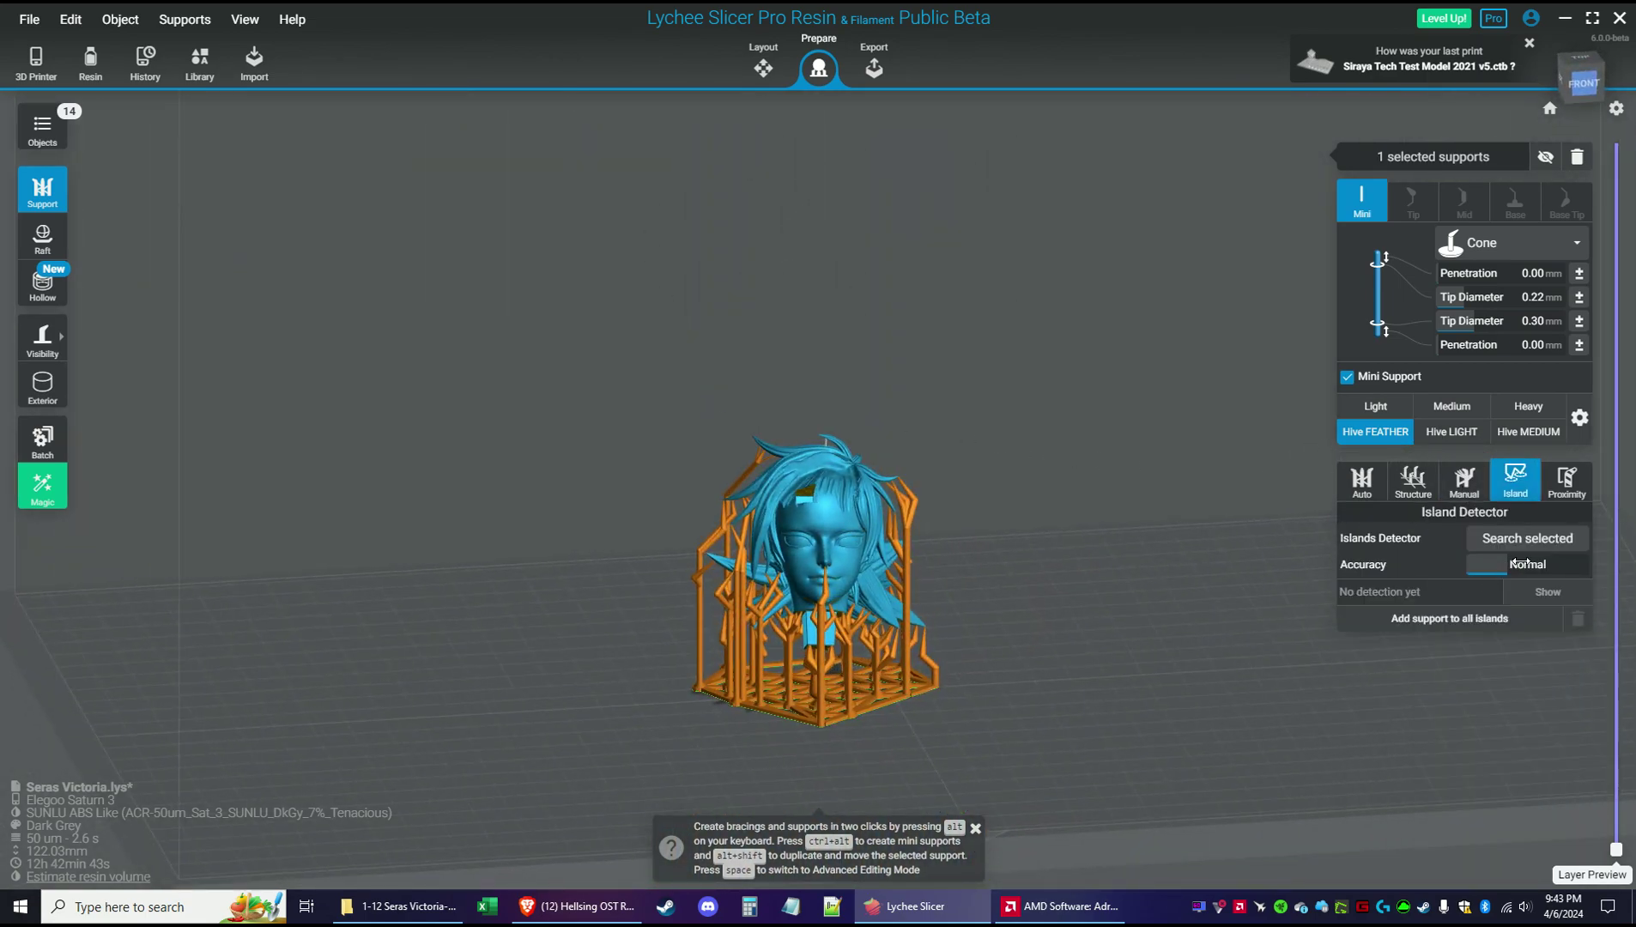
click(1527, 538)
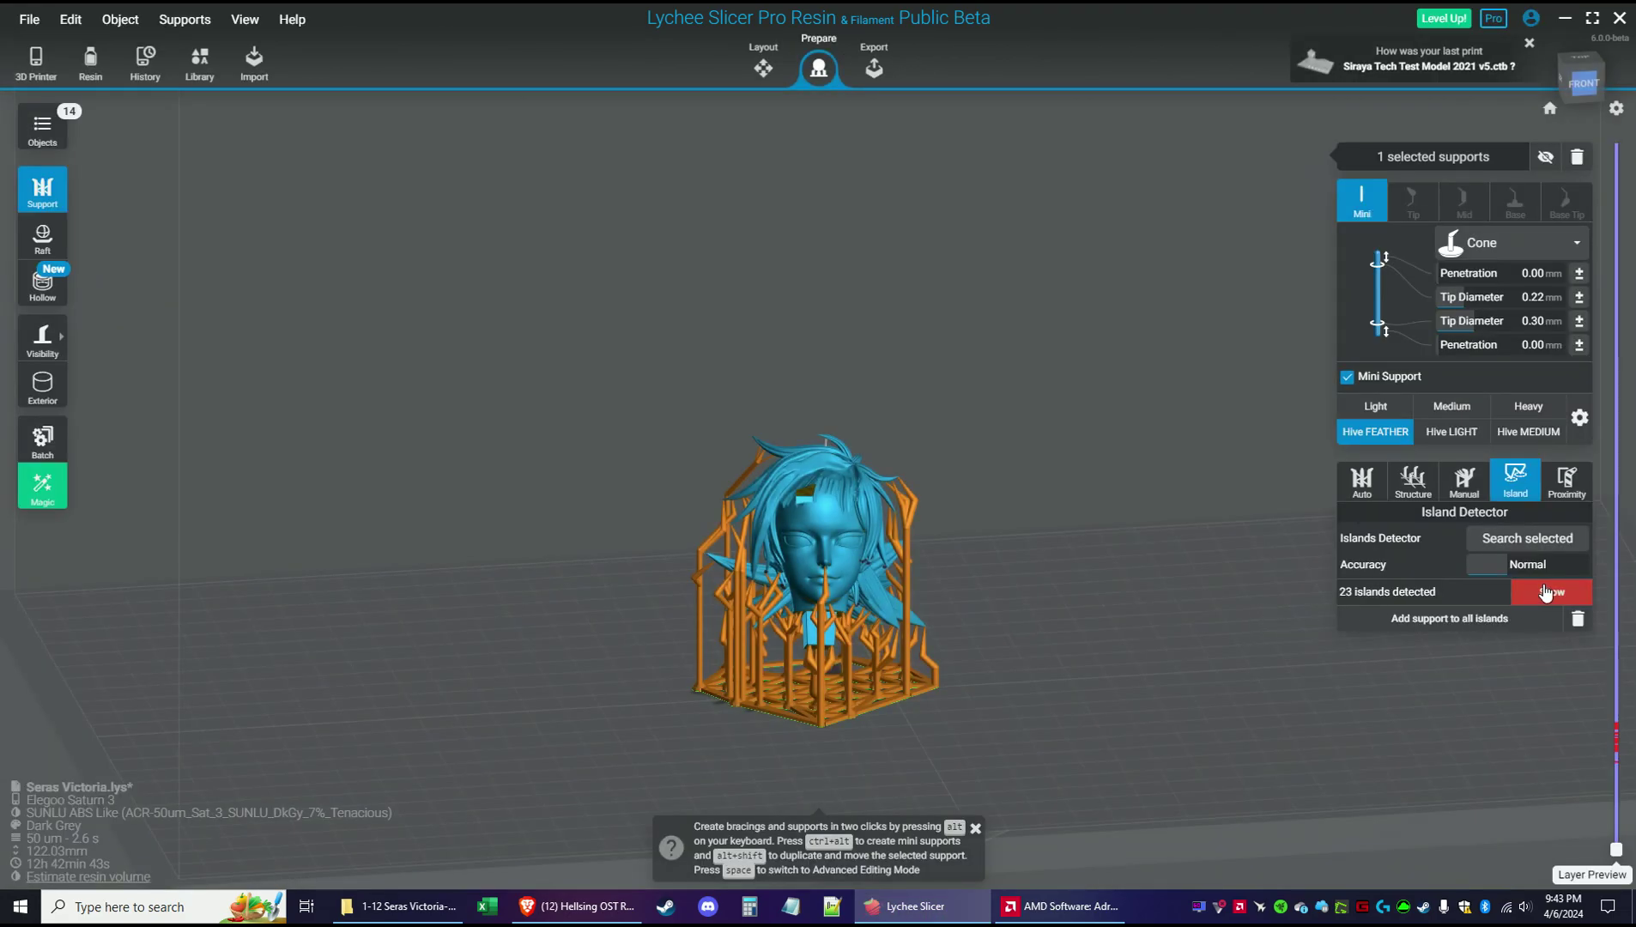
click(1536, 599)
right_drag(1456, 639, 986, 565)
drag(985, 563, 714, 683)
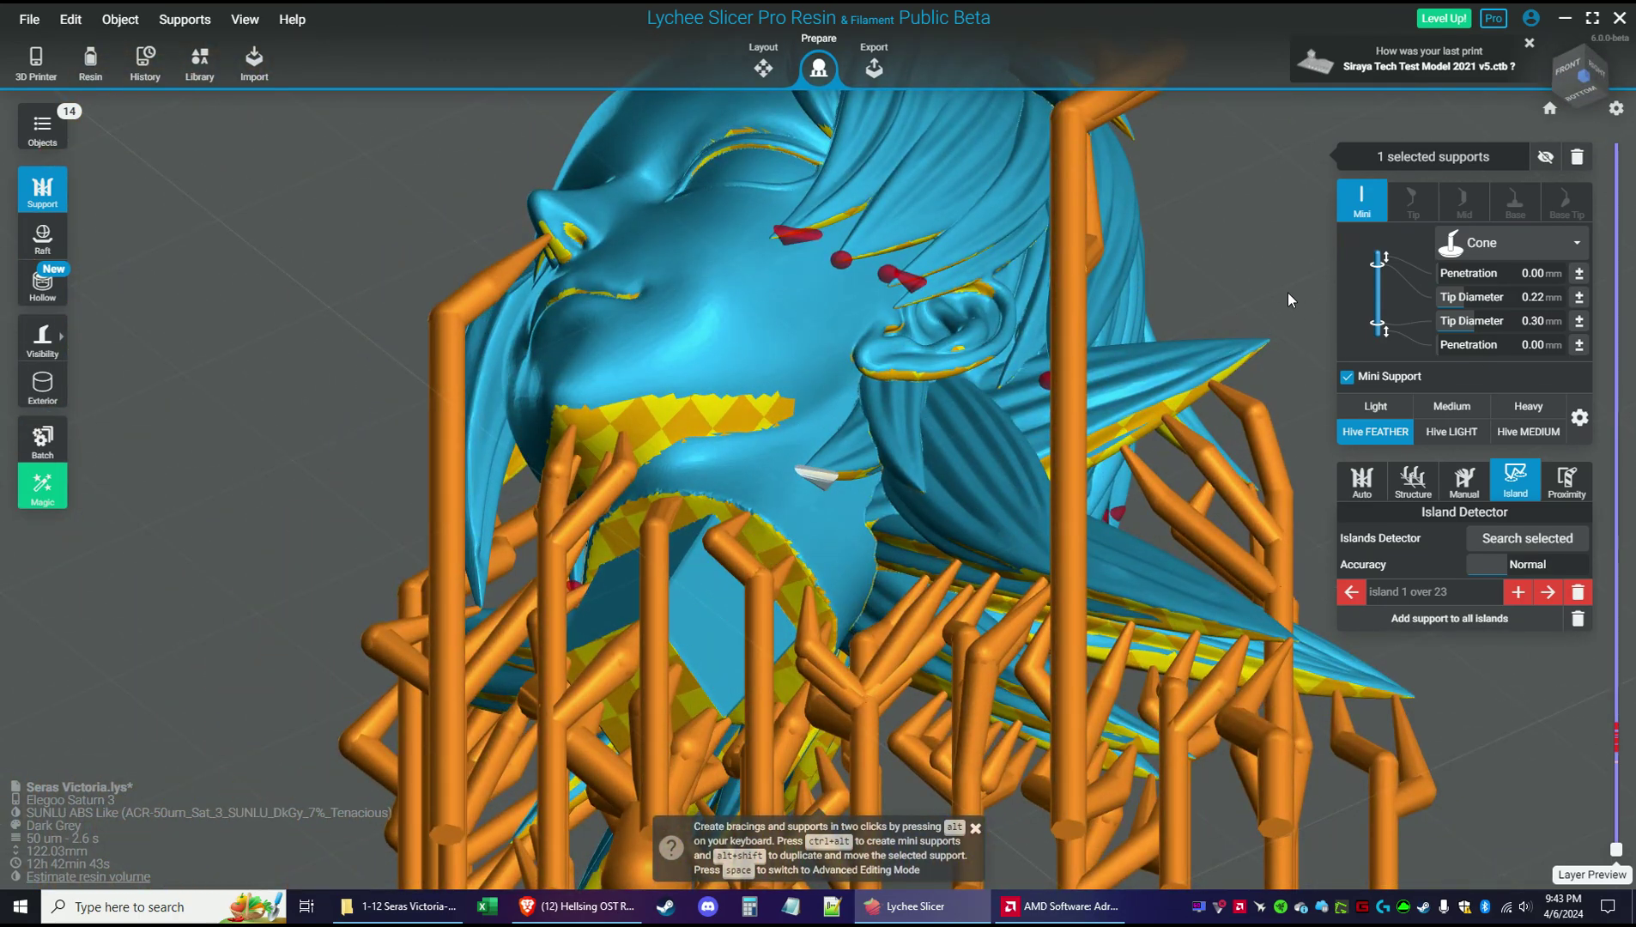
click(1284, 290)
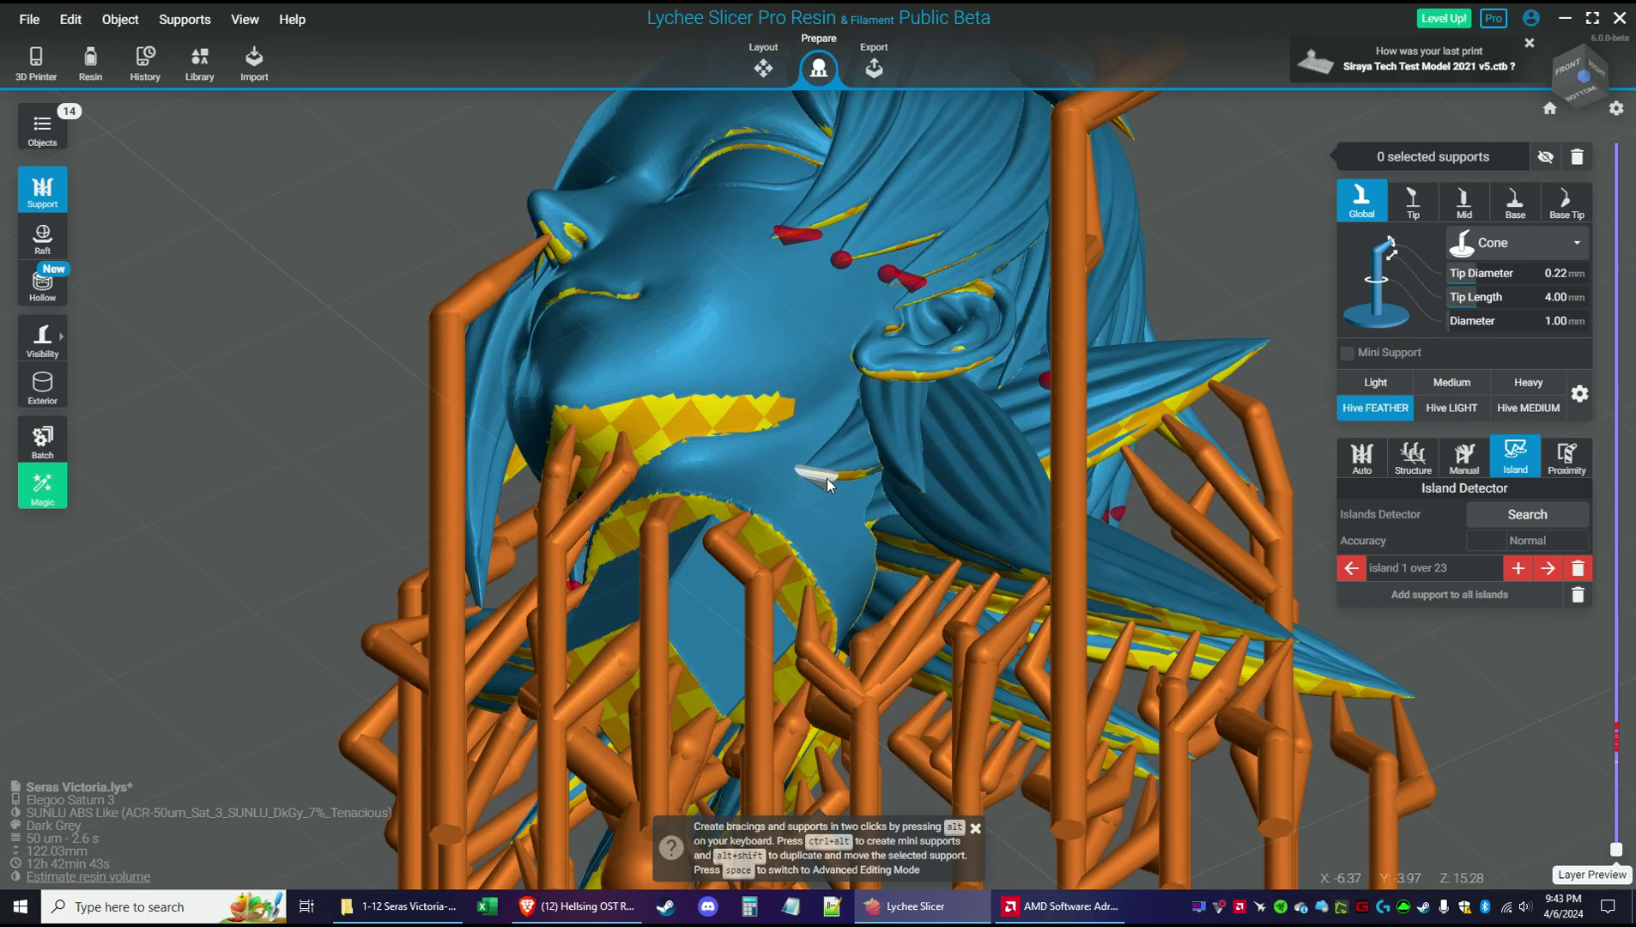
click(822, 477)
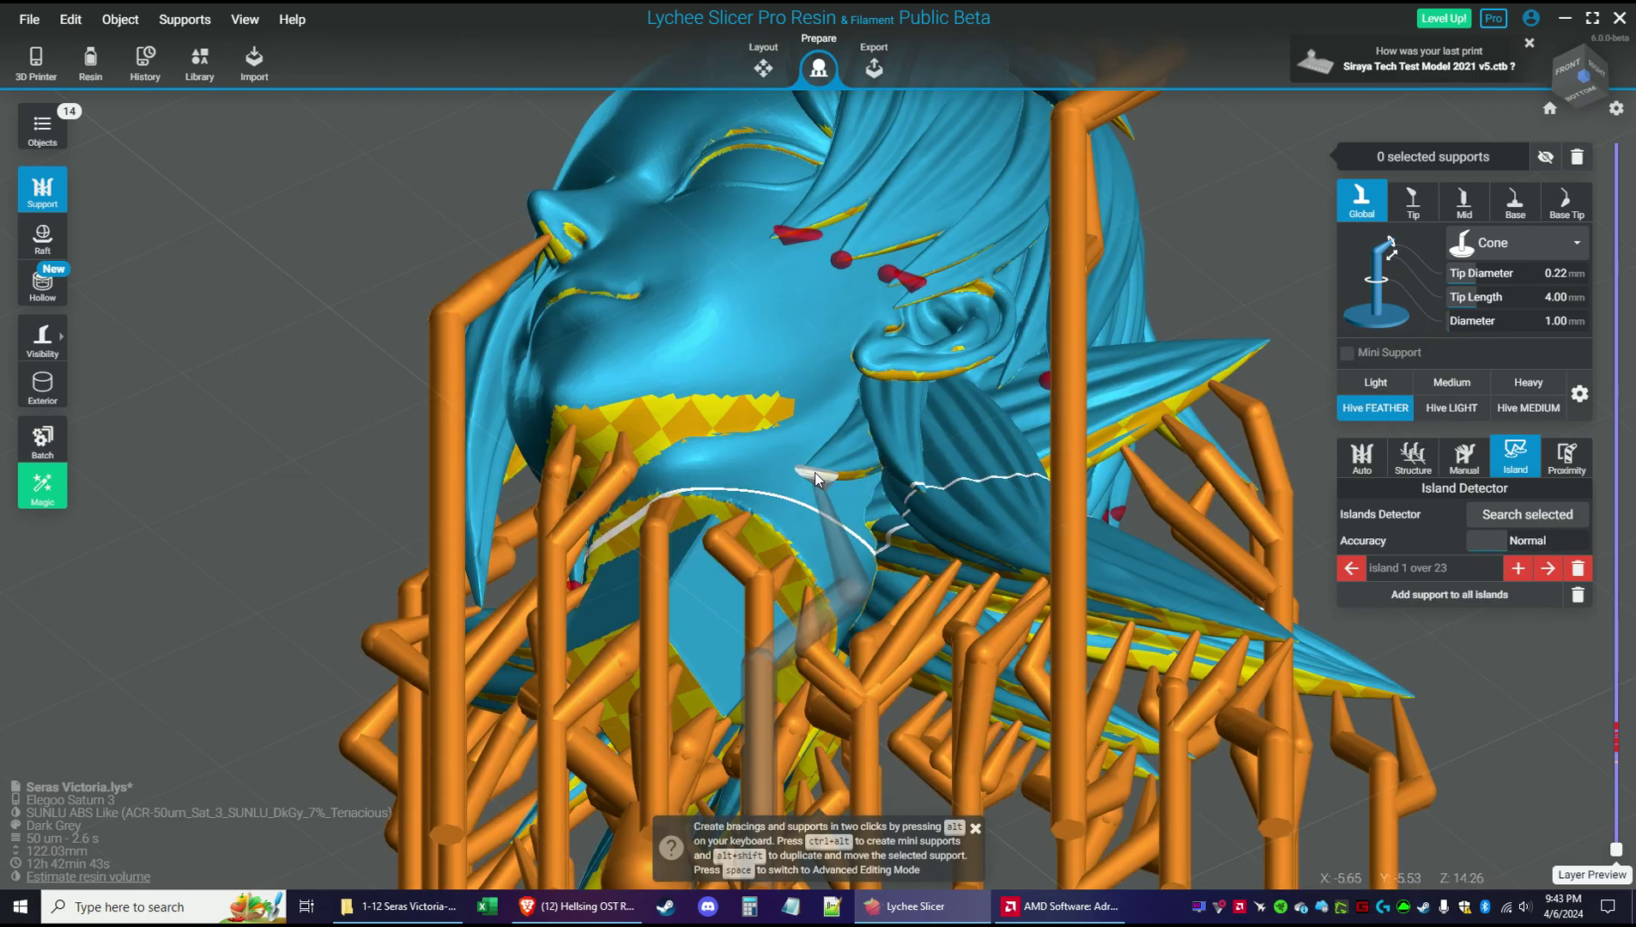
click(815, 479)
Add regular and mini supports to further red islands
right_drag(815, 479, 1309, 423)
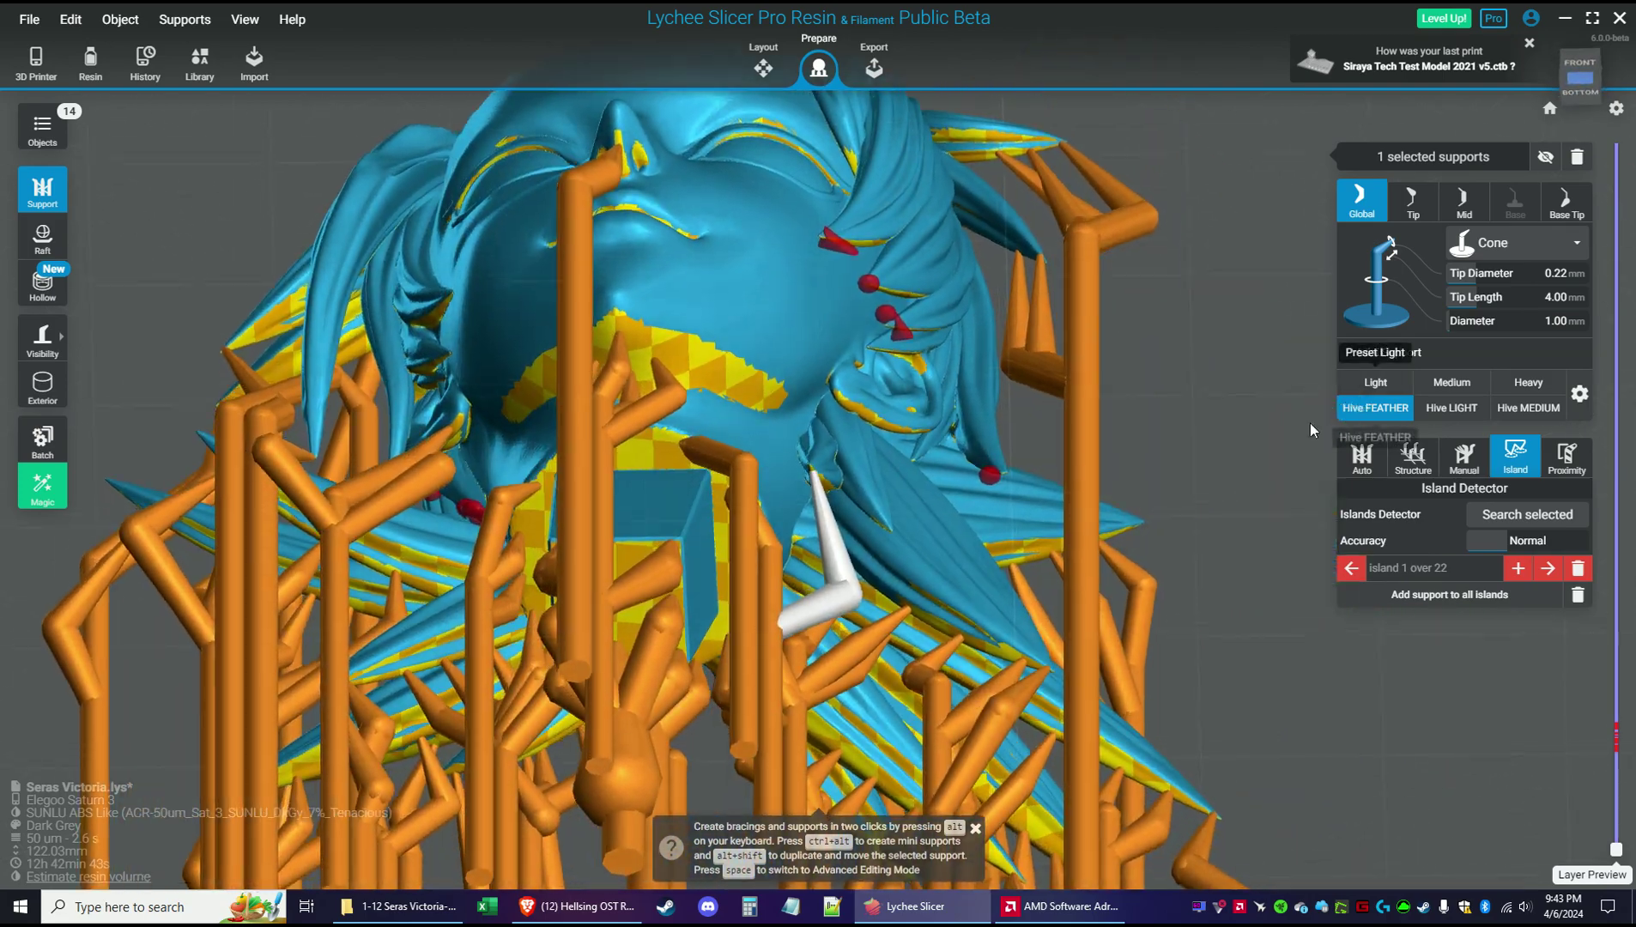
ctrl+alt+click(997, 475)
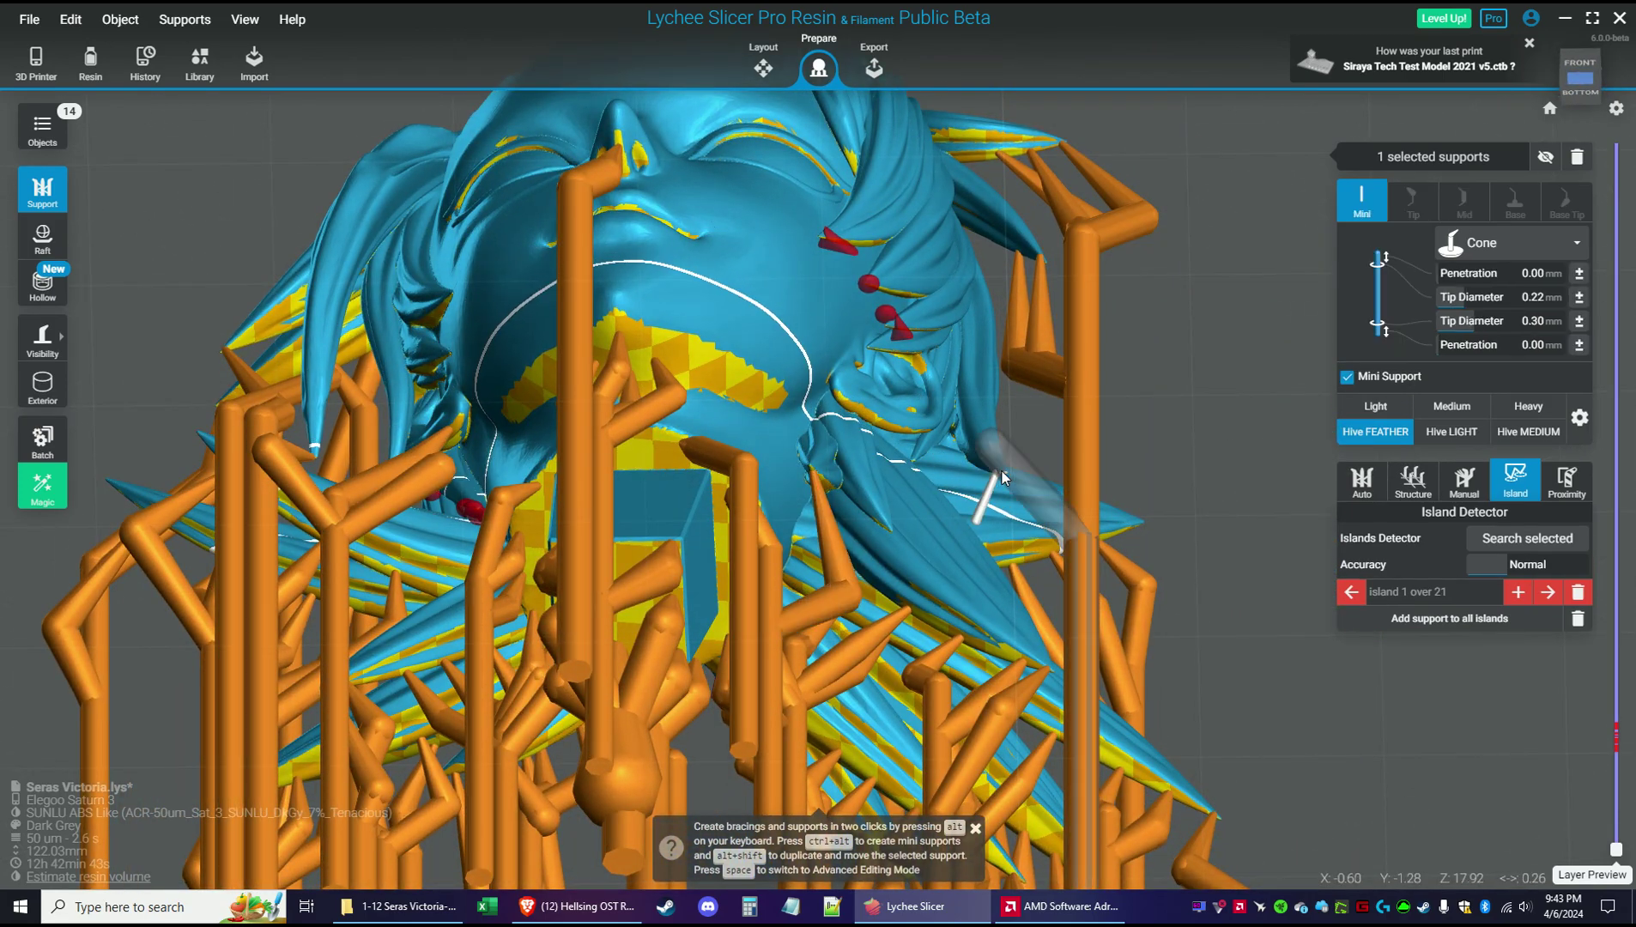
click(900, 324)
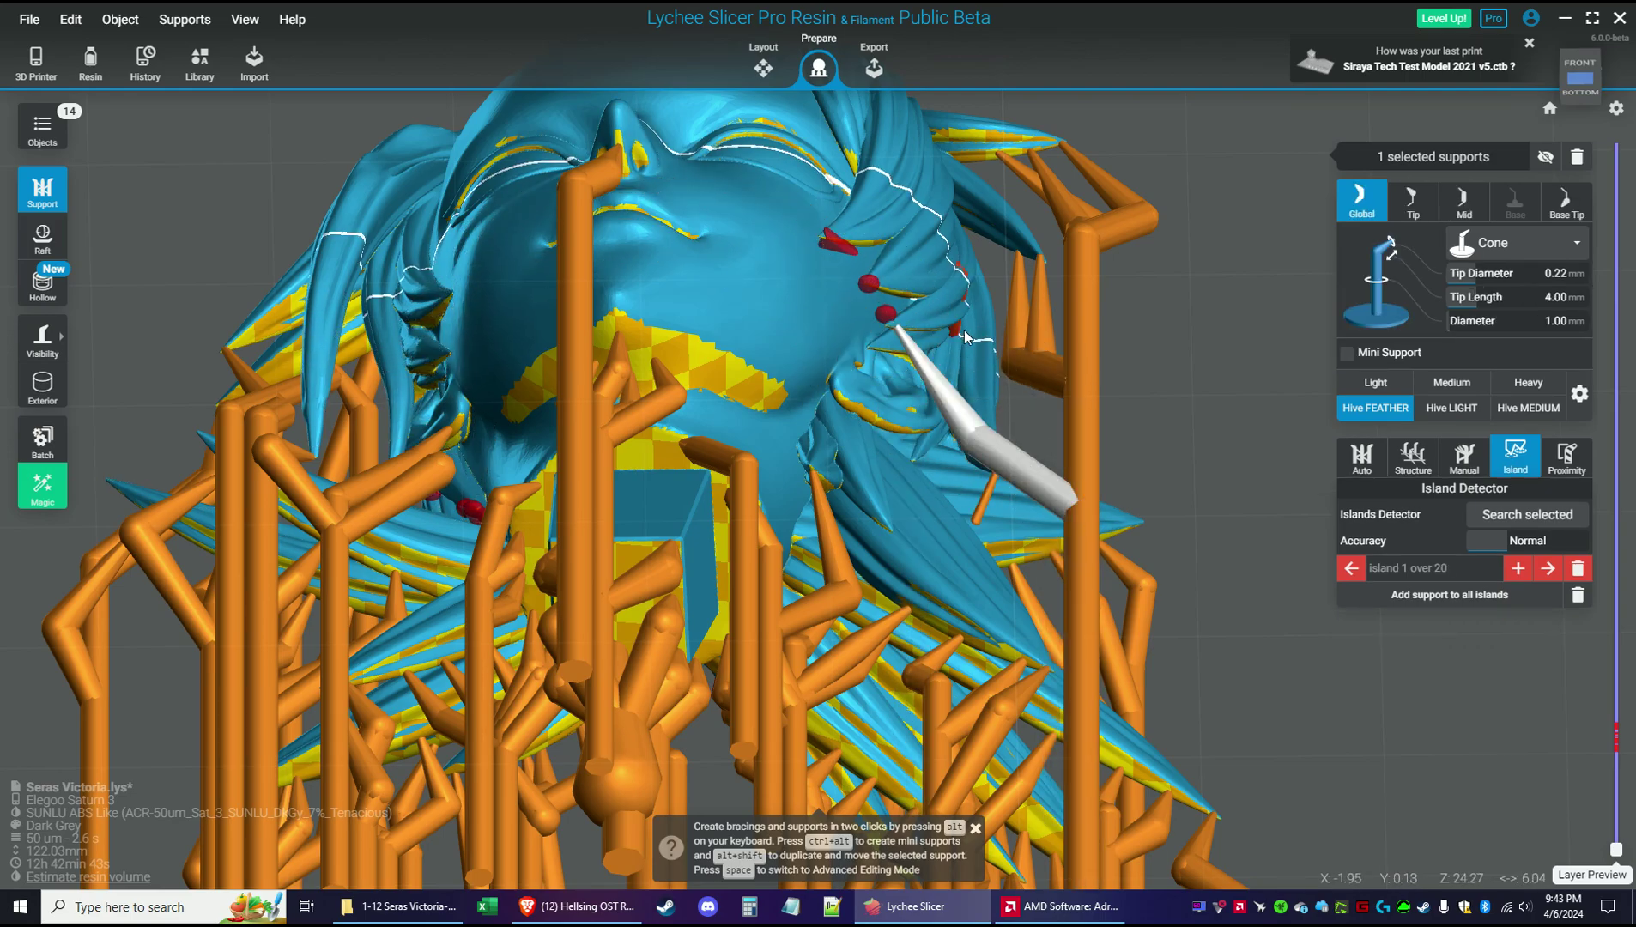
right_drag(971, 335, 1059, 298)
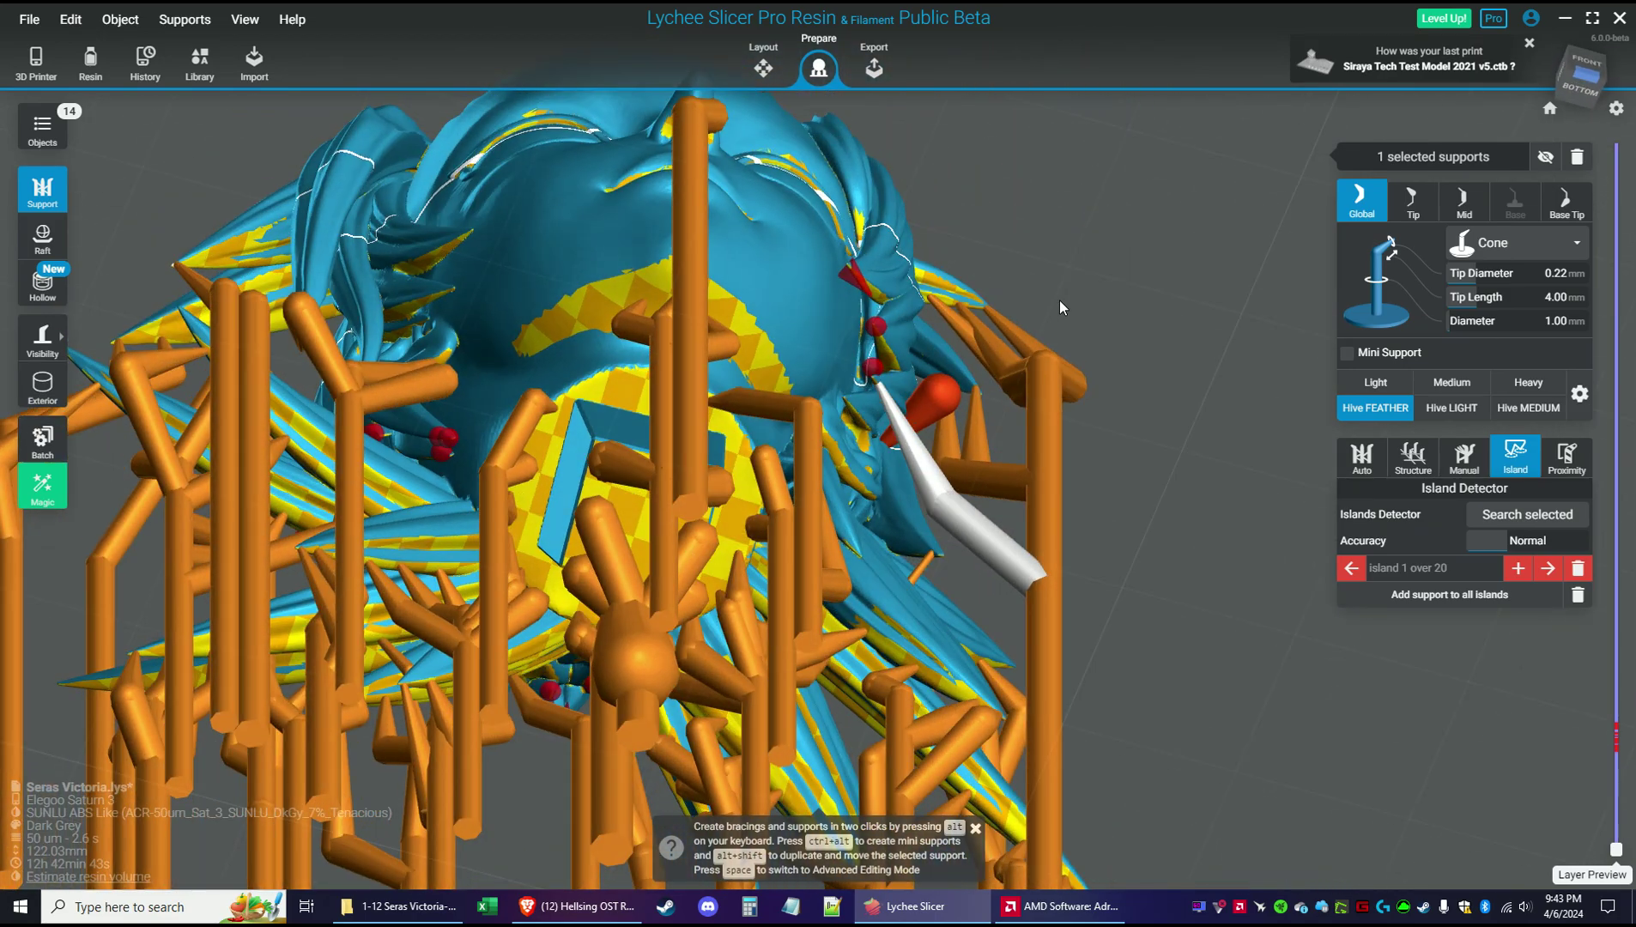
click(879, 335)
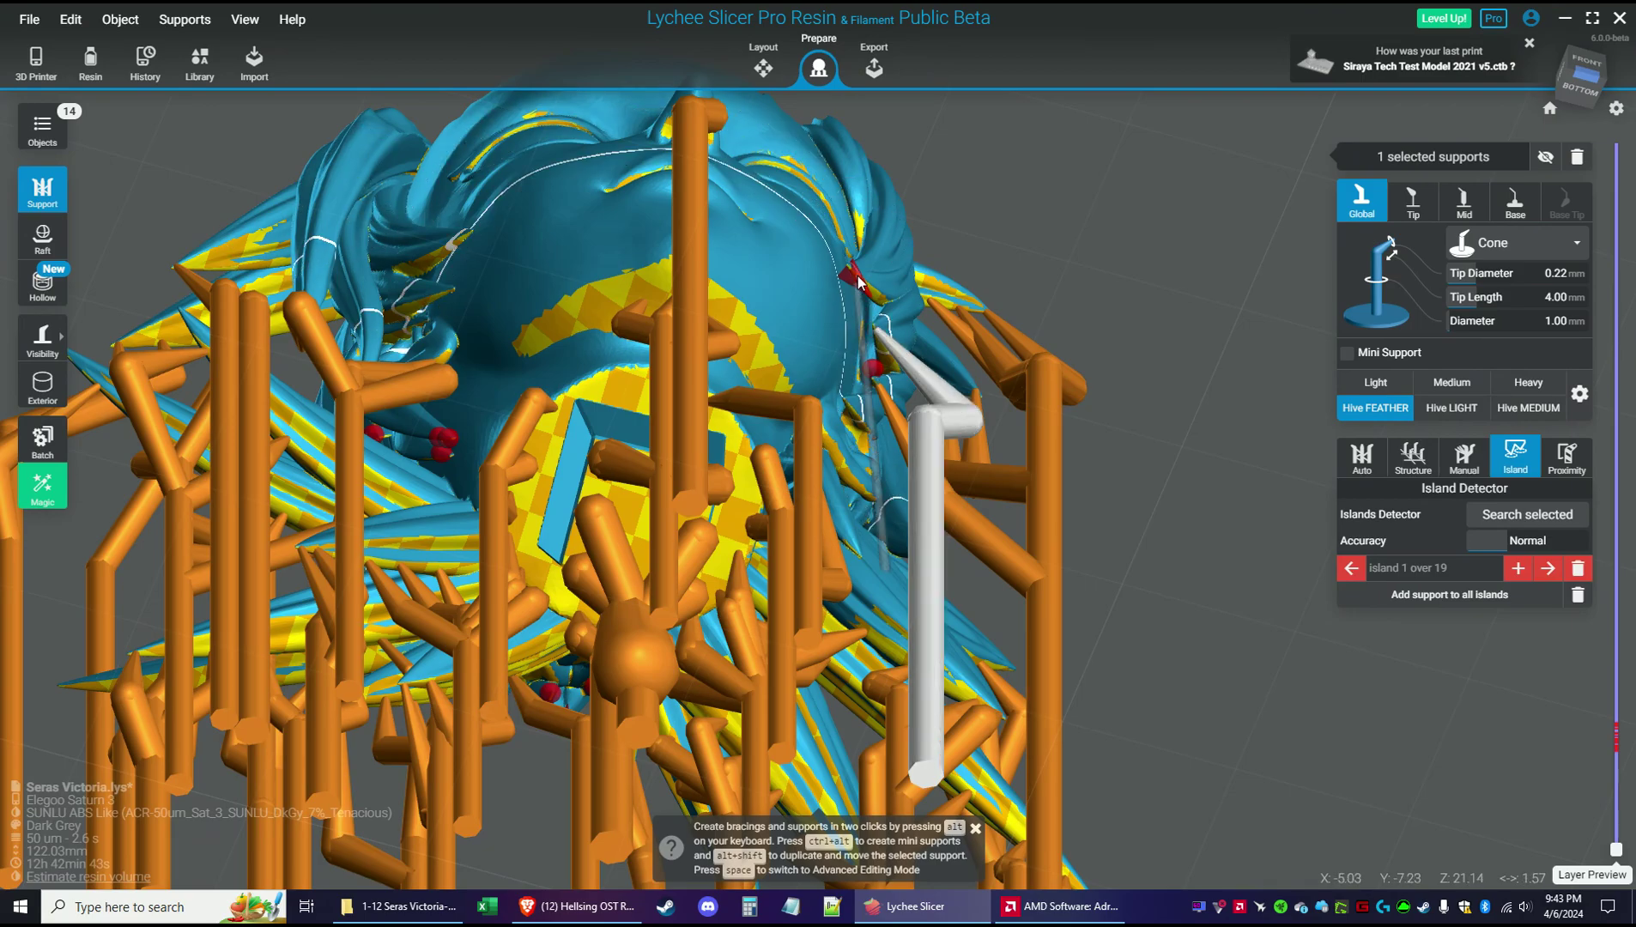
ctrl+alt+click(858, 282)
right_drag(1042, 349, 849, 411)
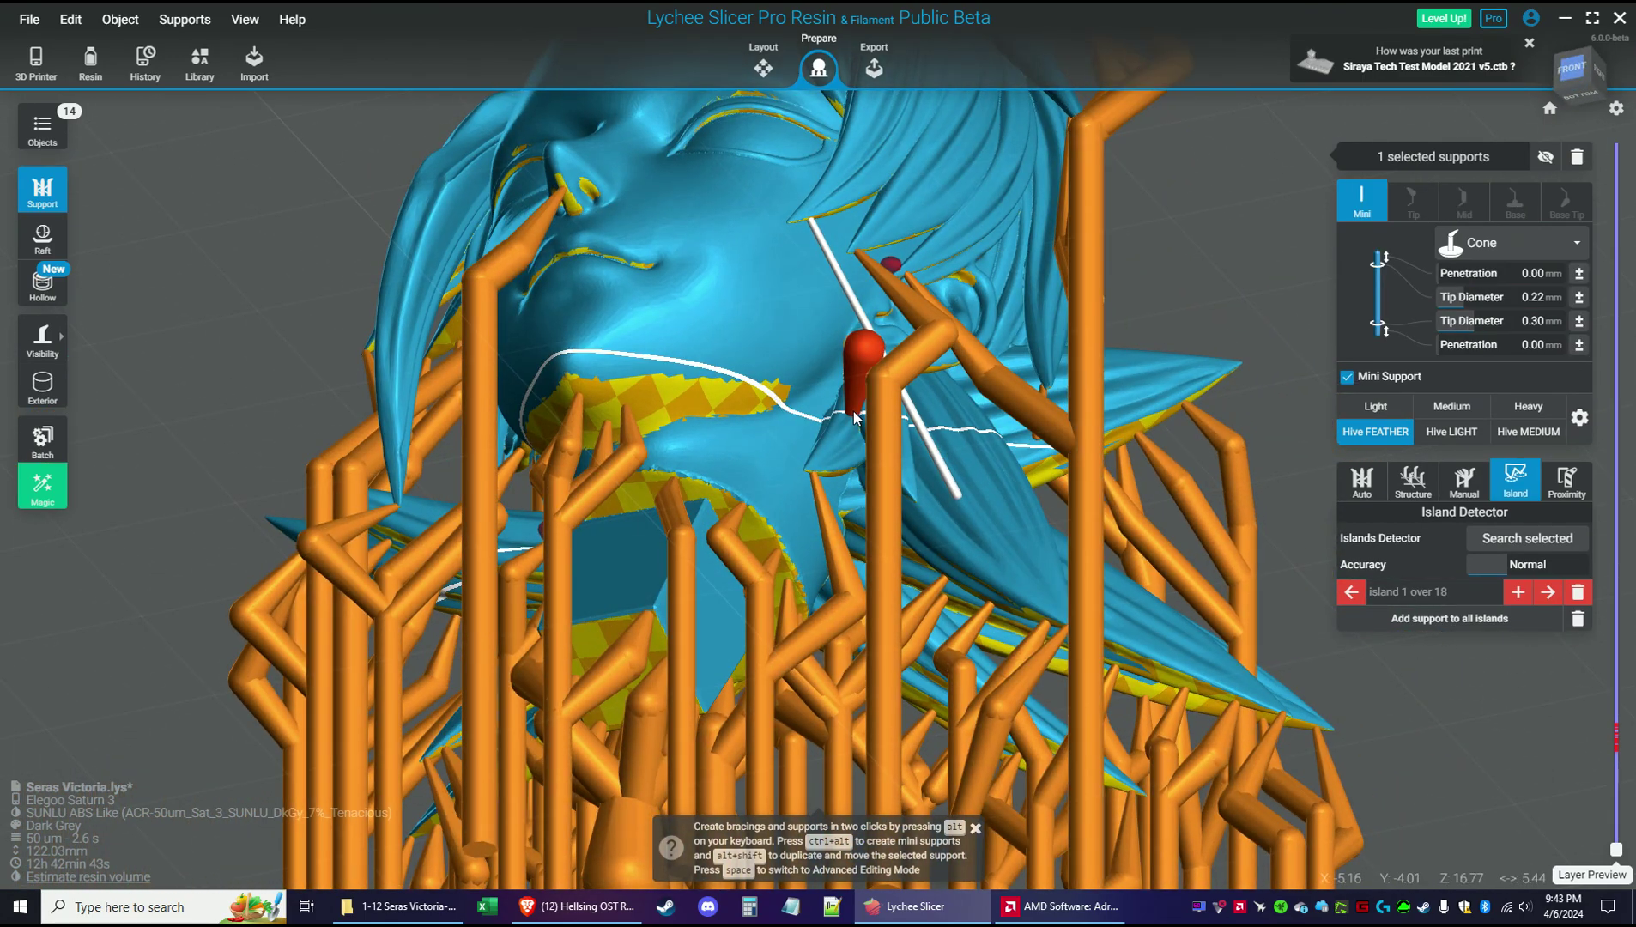
Undo the stray mini support and place a regular support on the back hair, leaving 18 islands
key(ctrl+z)
right_drag(925, 314, 941, 217)
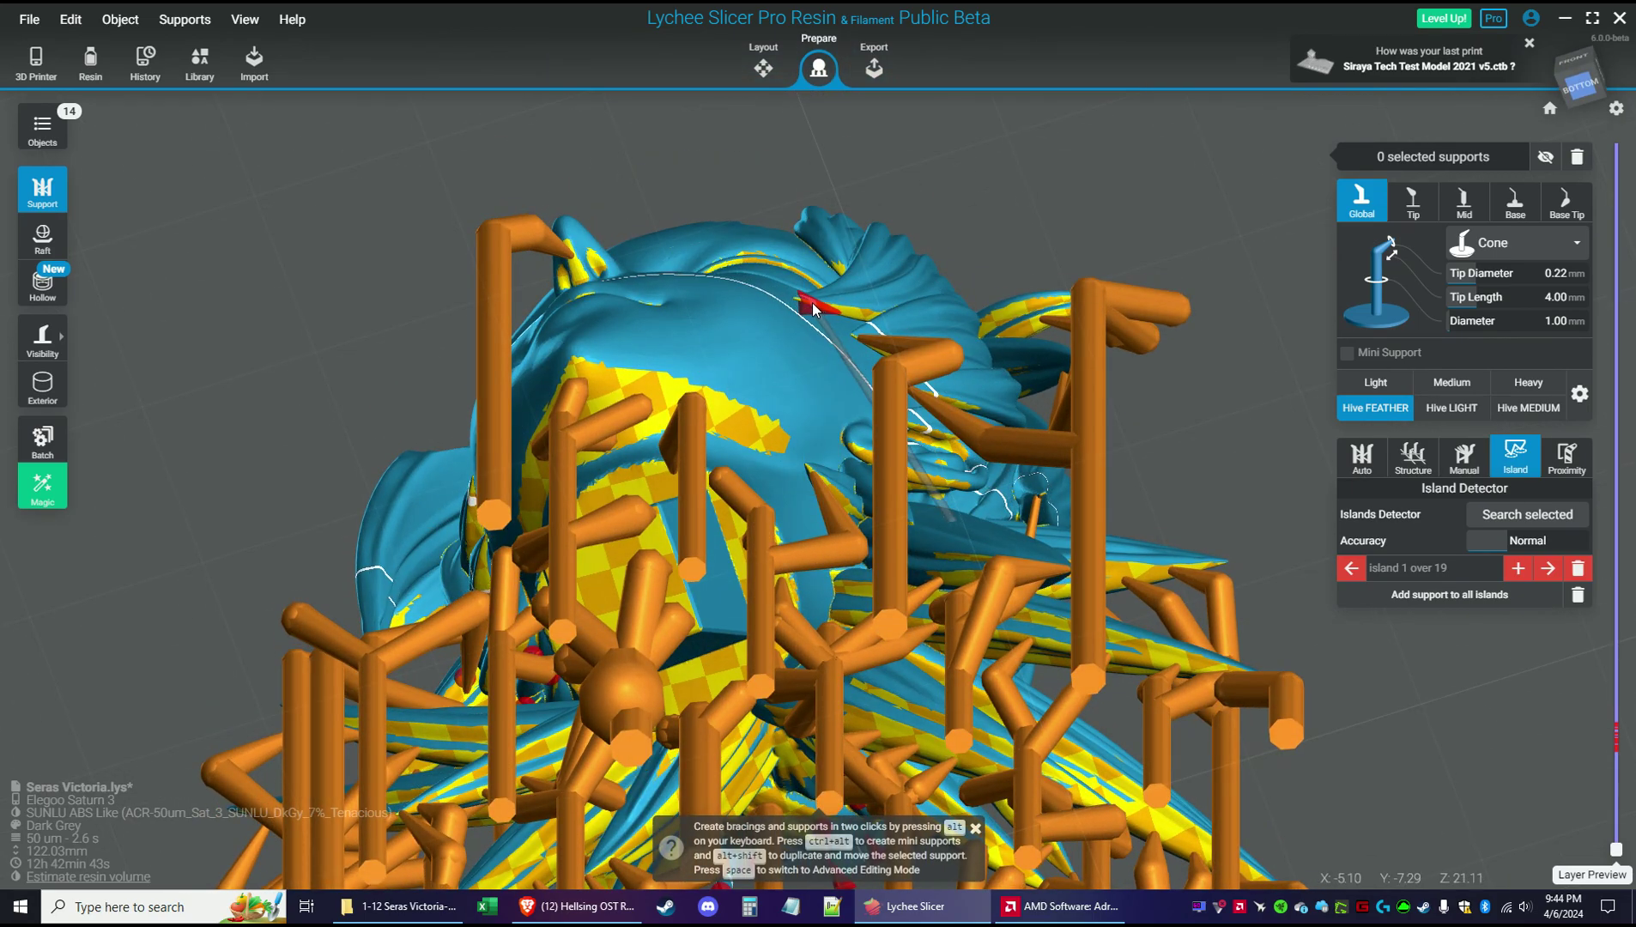
click(810, 306)
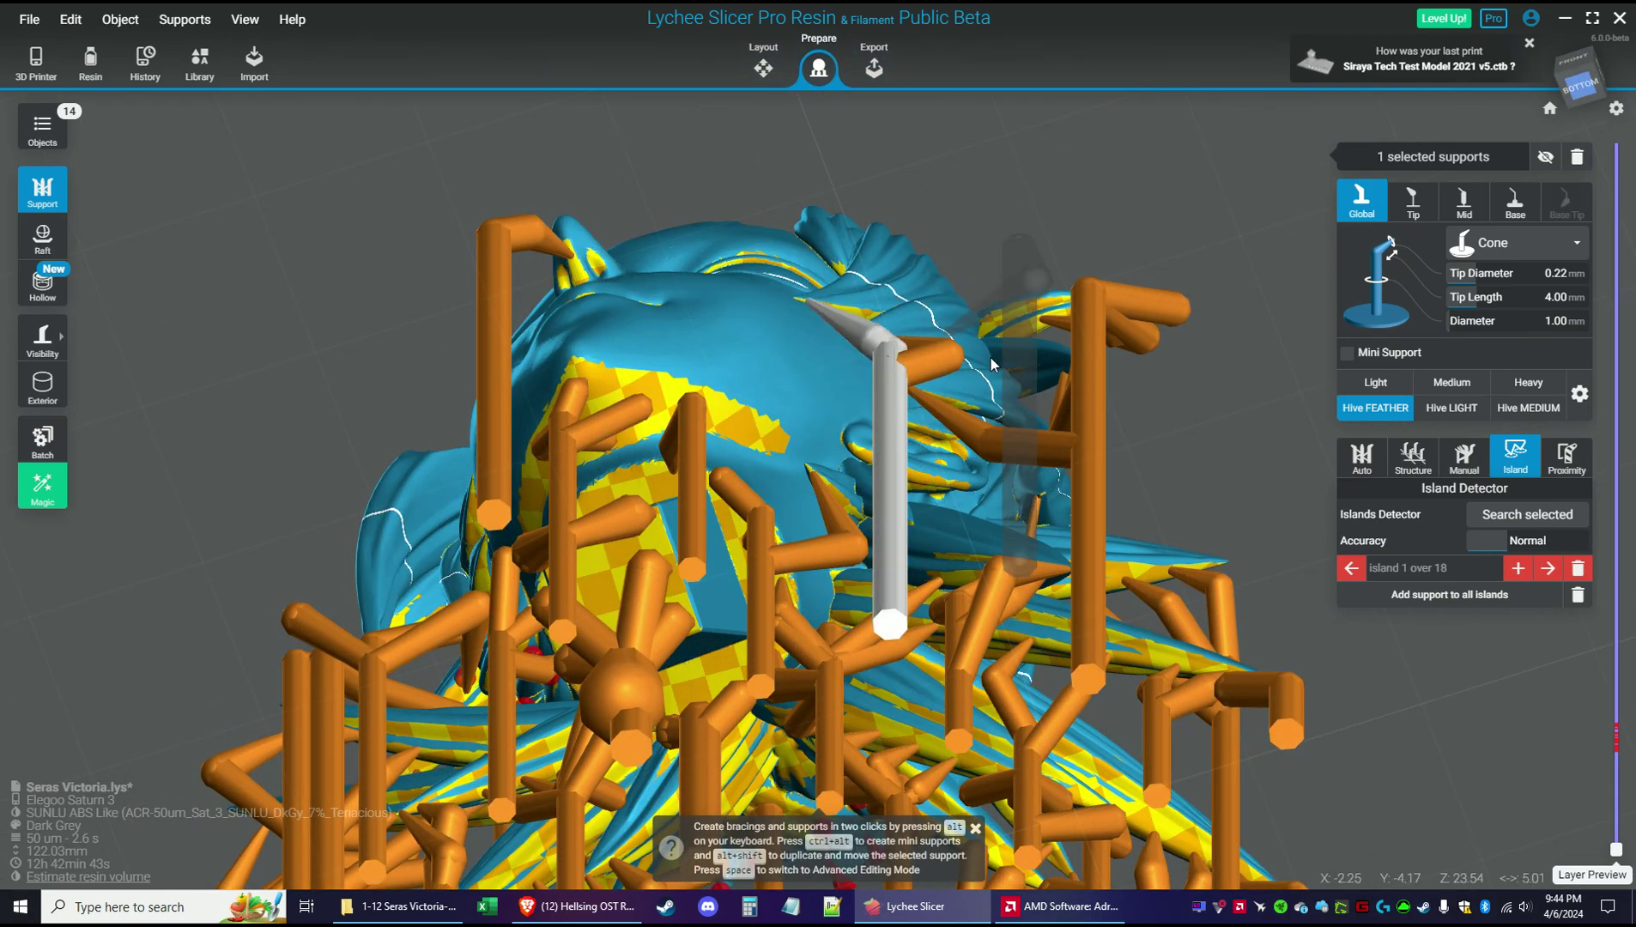
right_drag(1067, 279, 344, 353)
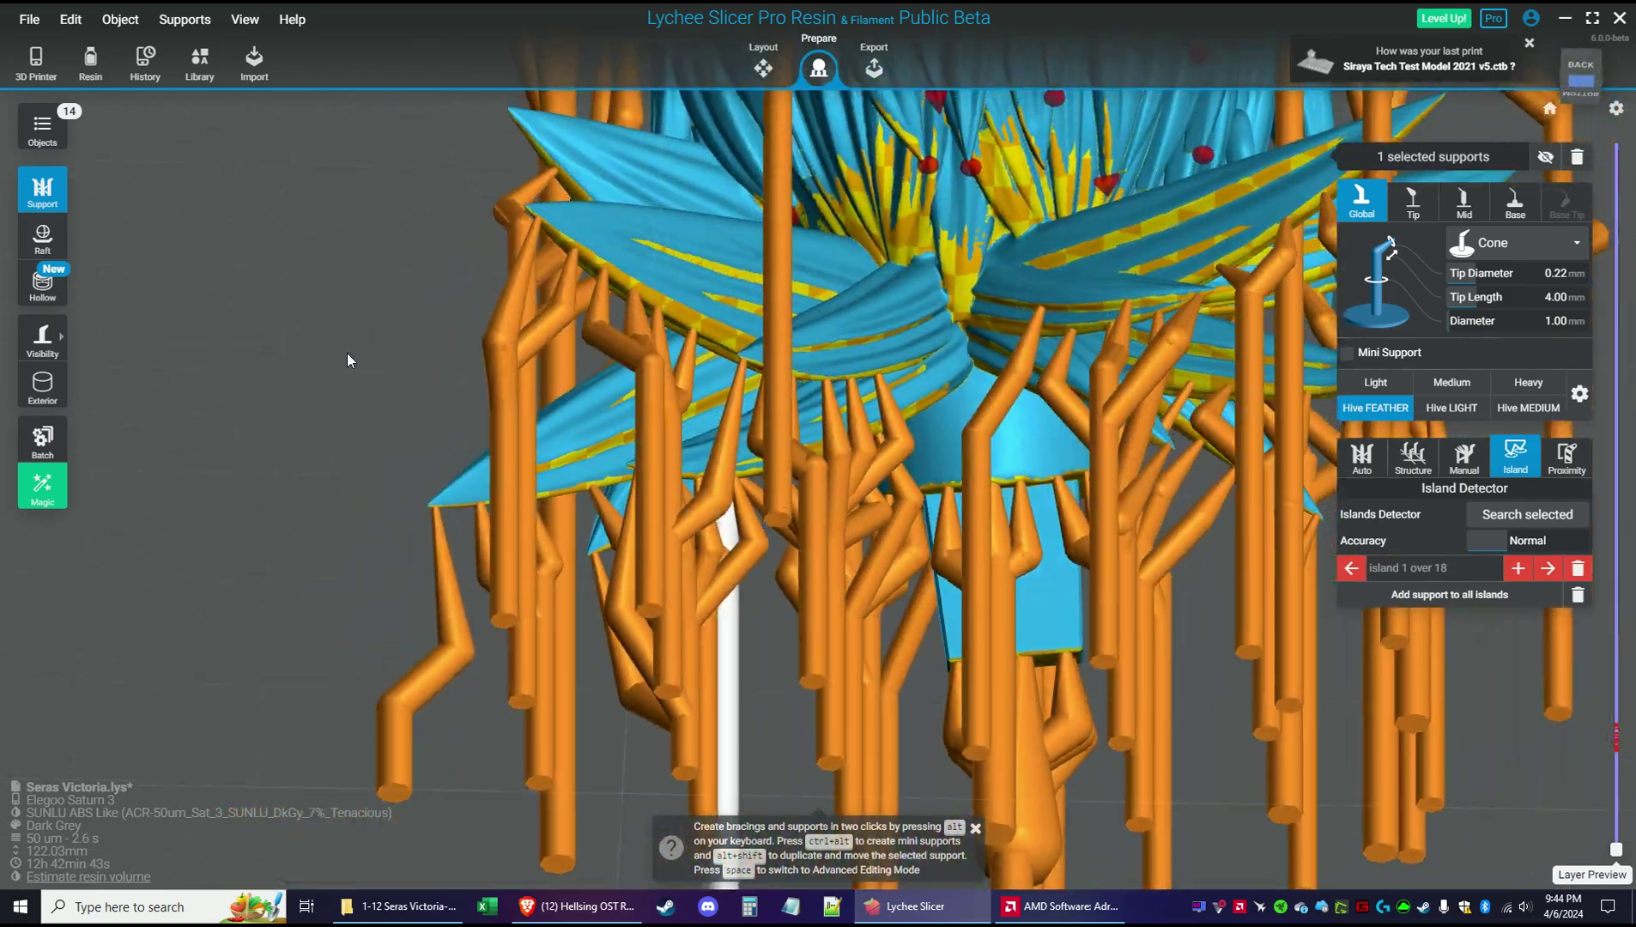
Inspect the hair supports, then box-select the whole head to grab all 118 supports
right_drag(957, 244, 1006, 635)
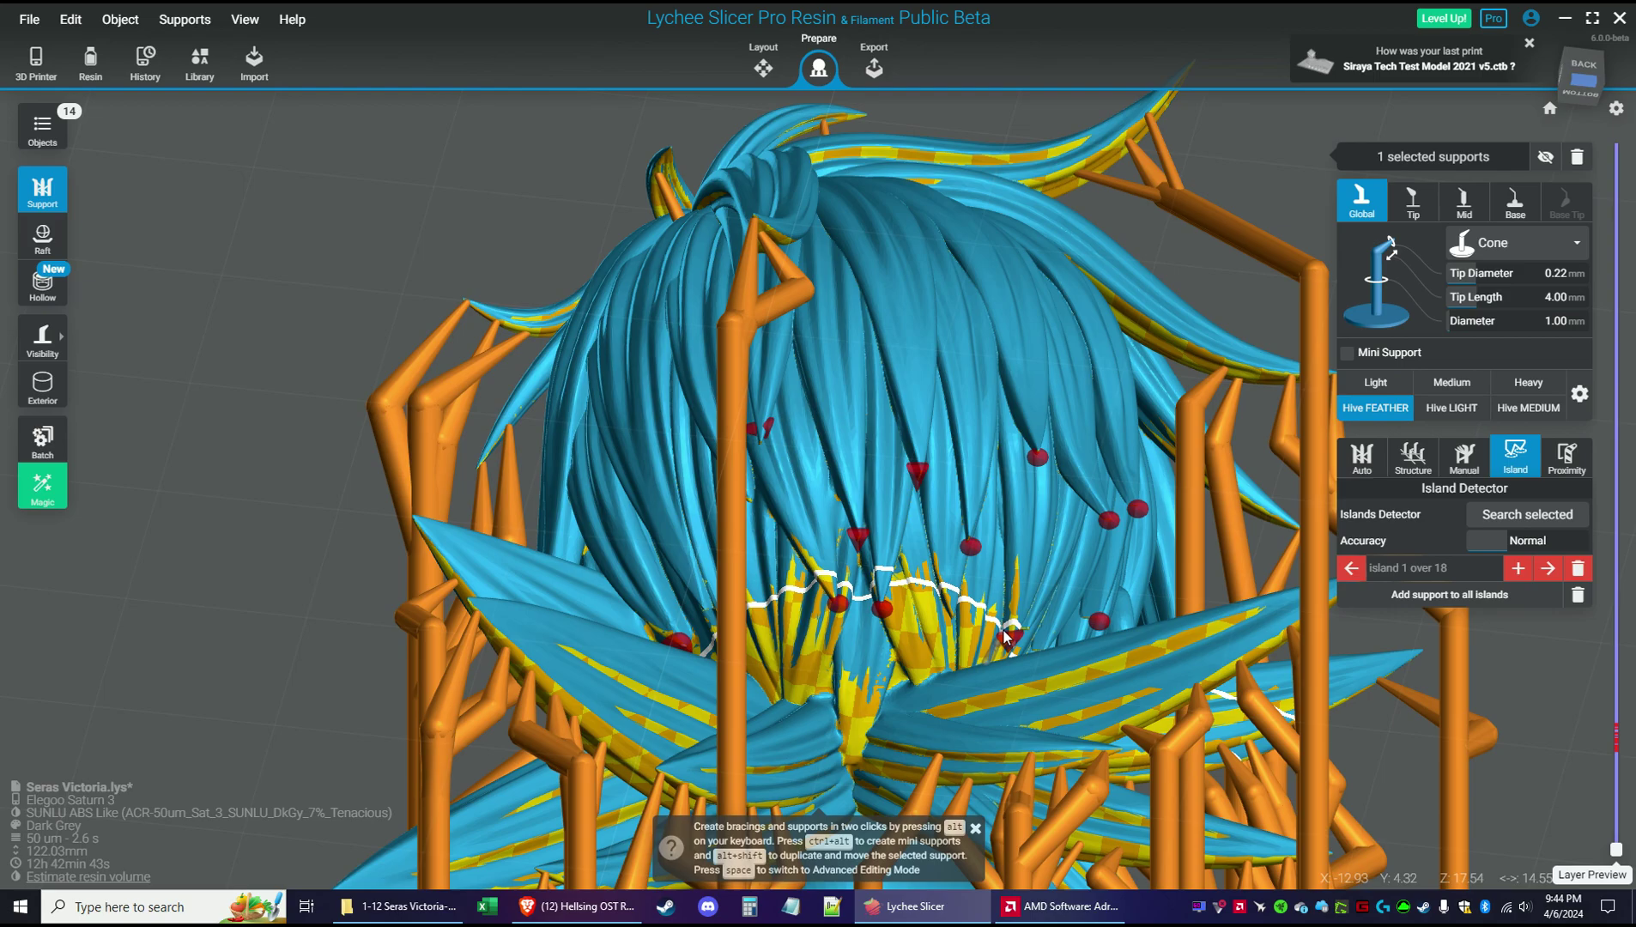
right_drag(1234, 506, 1024, 692)
scroll(1024, 692, down, 10)
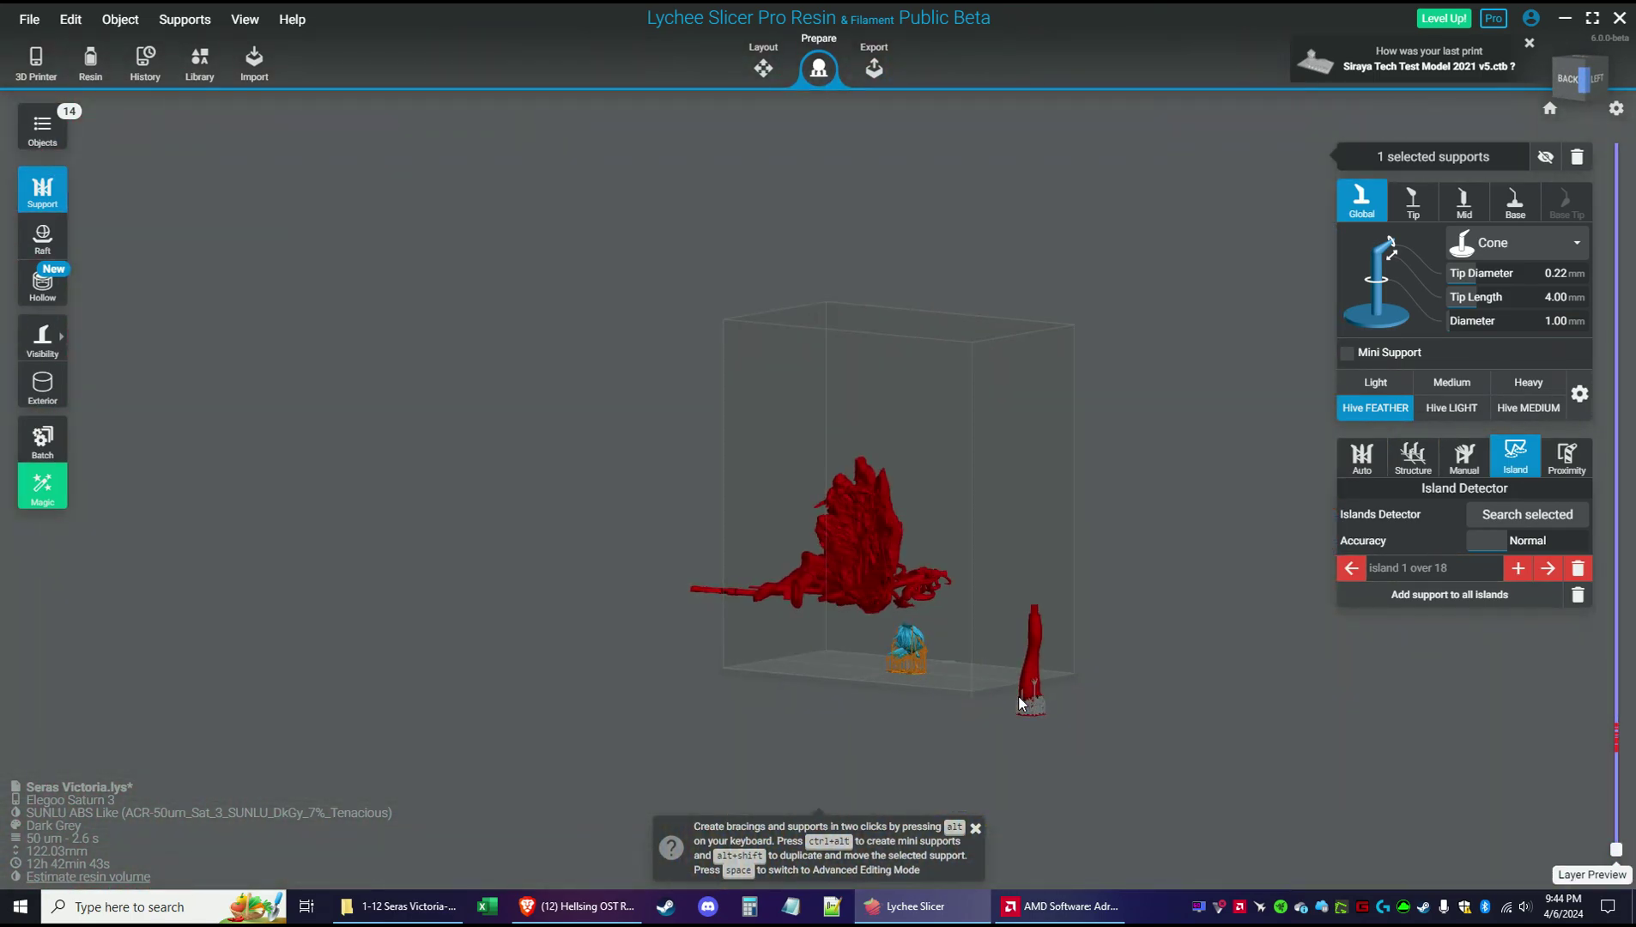
scroll(958, 731, up, 5)
right_drag(1150, 601, 565, 631)
drag(567, 504, 851, 755)
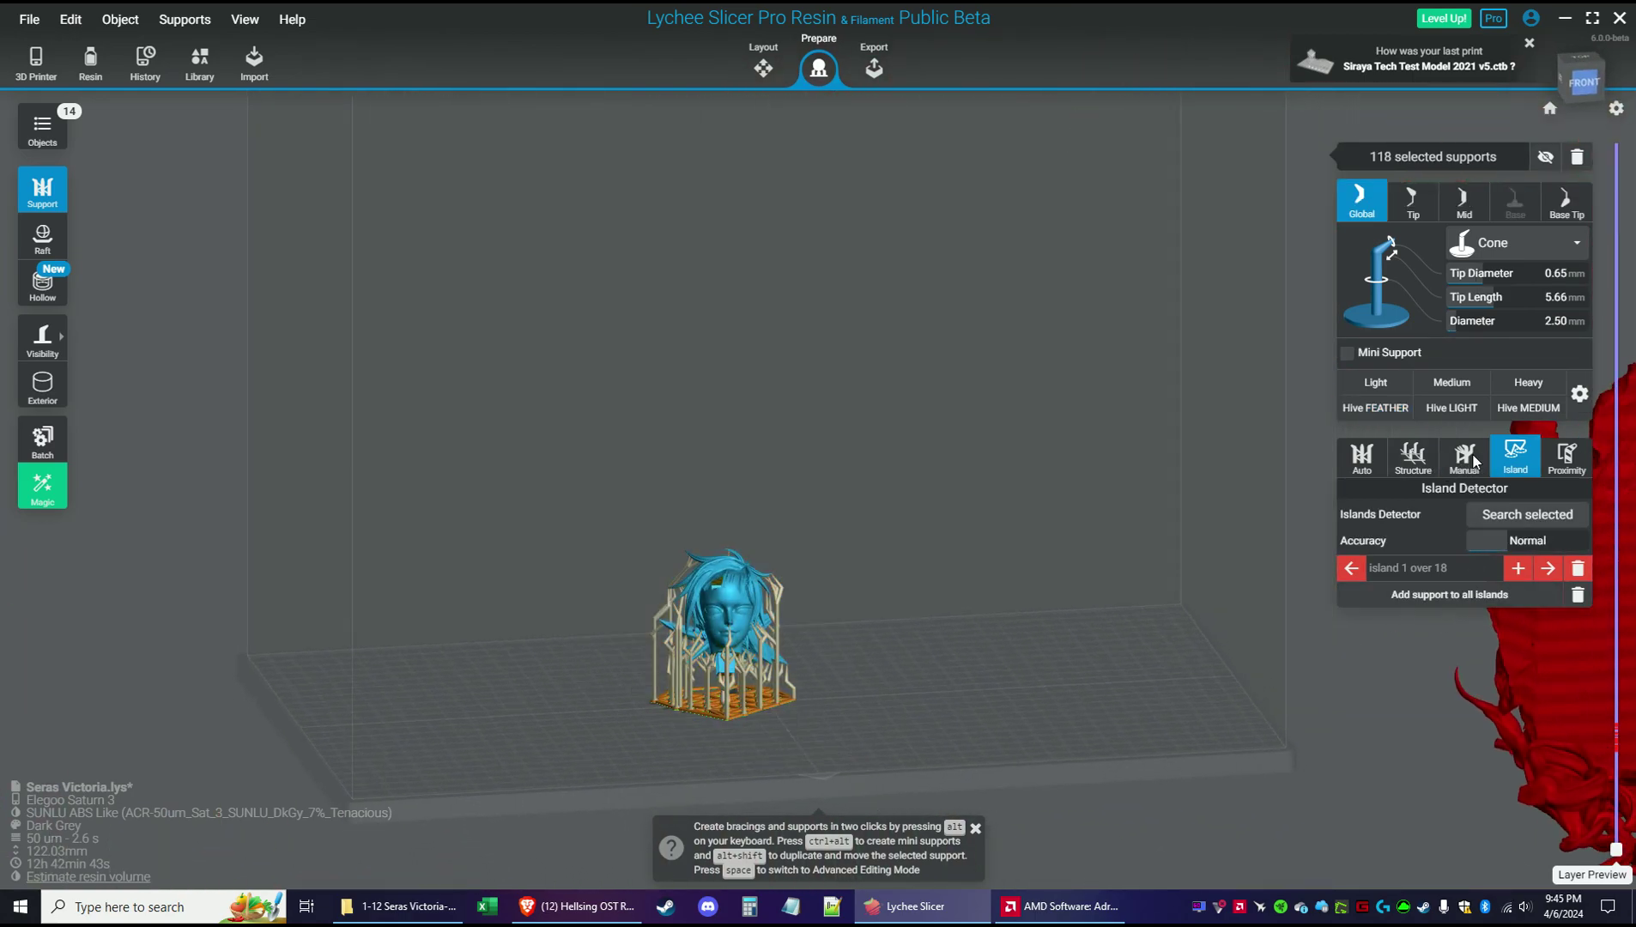
Apply the Small Object Bracing preset, adding 209 bracings across the 118 supports
click(1467, 459)
click(1343, 463)
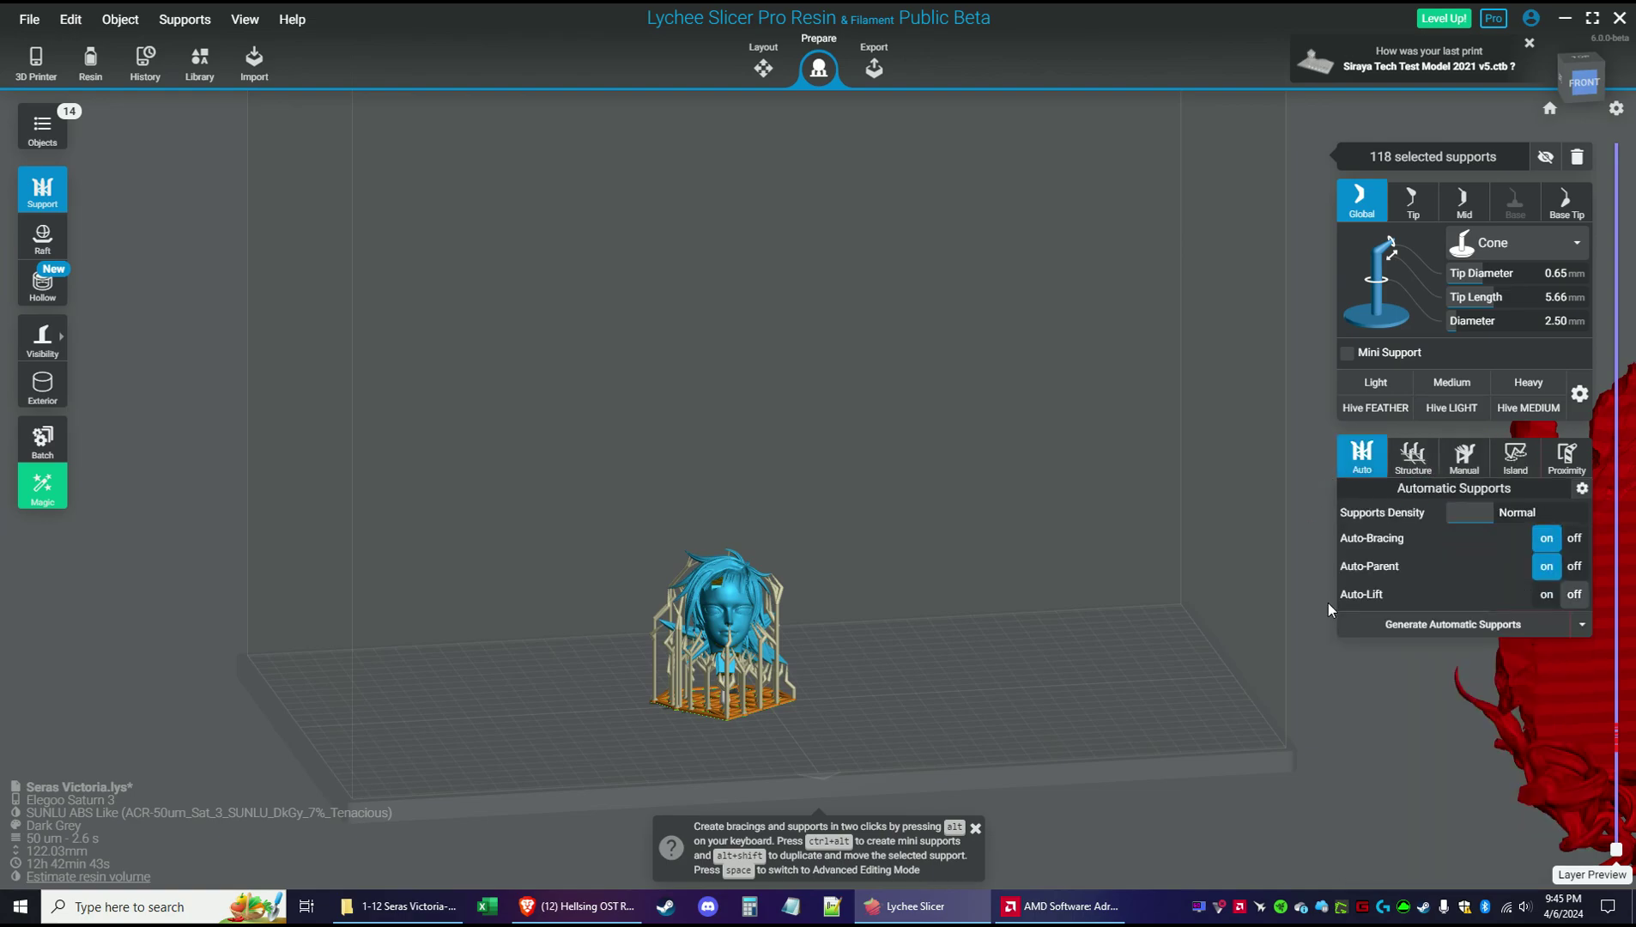
click(1417, 464)
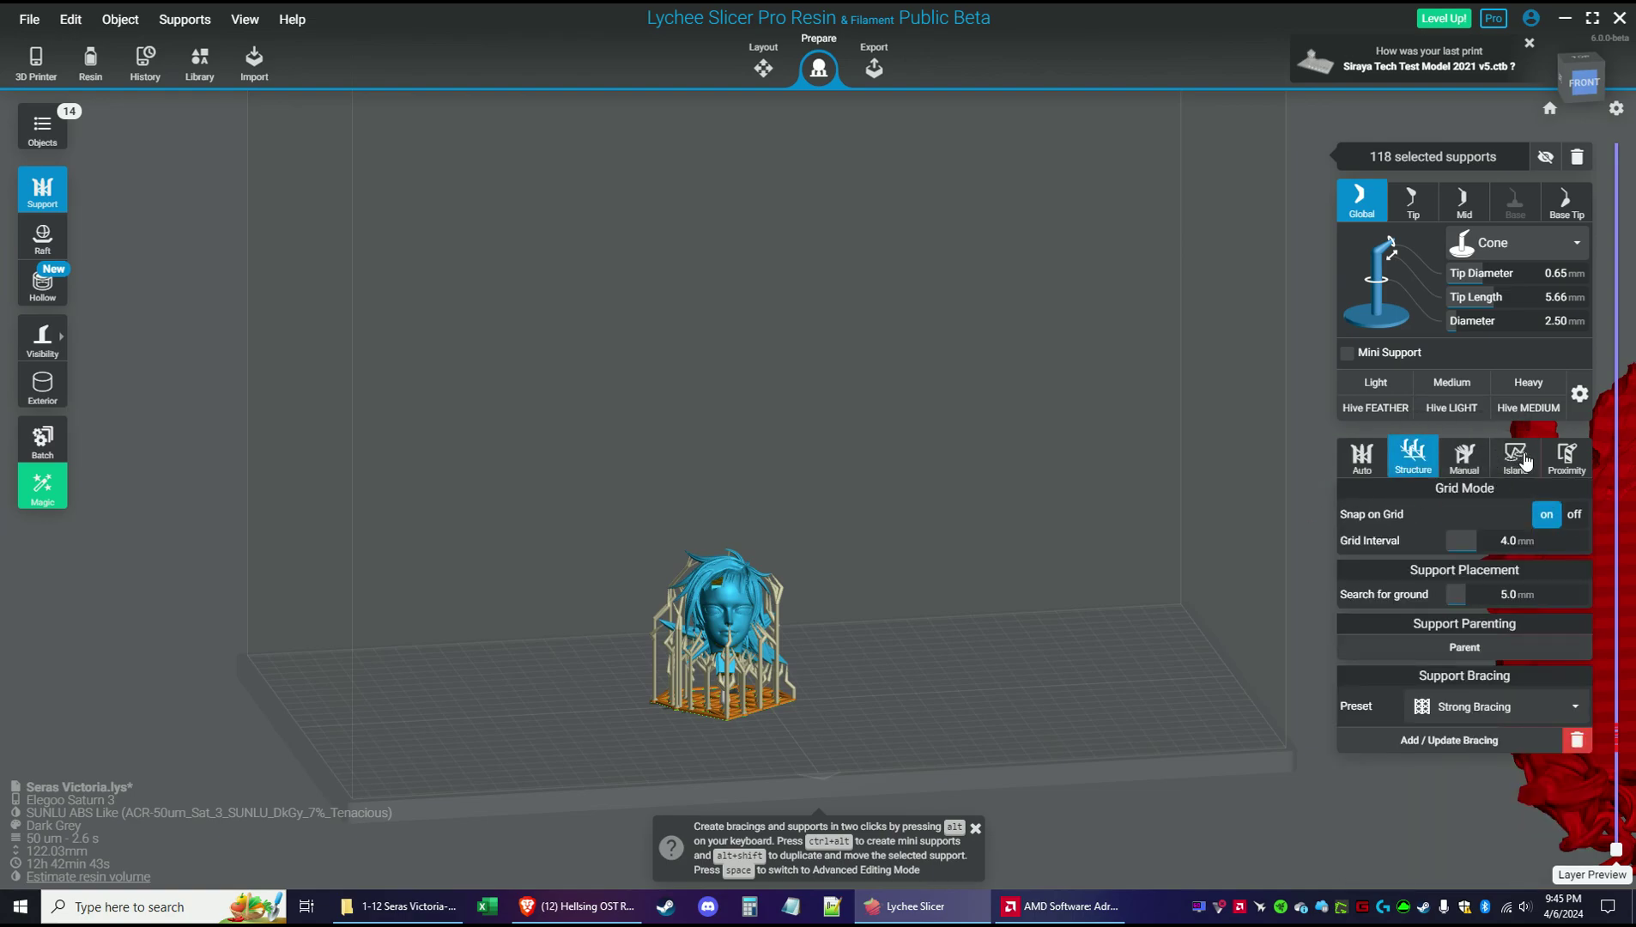
click(1467, 462)
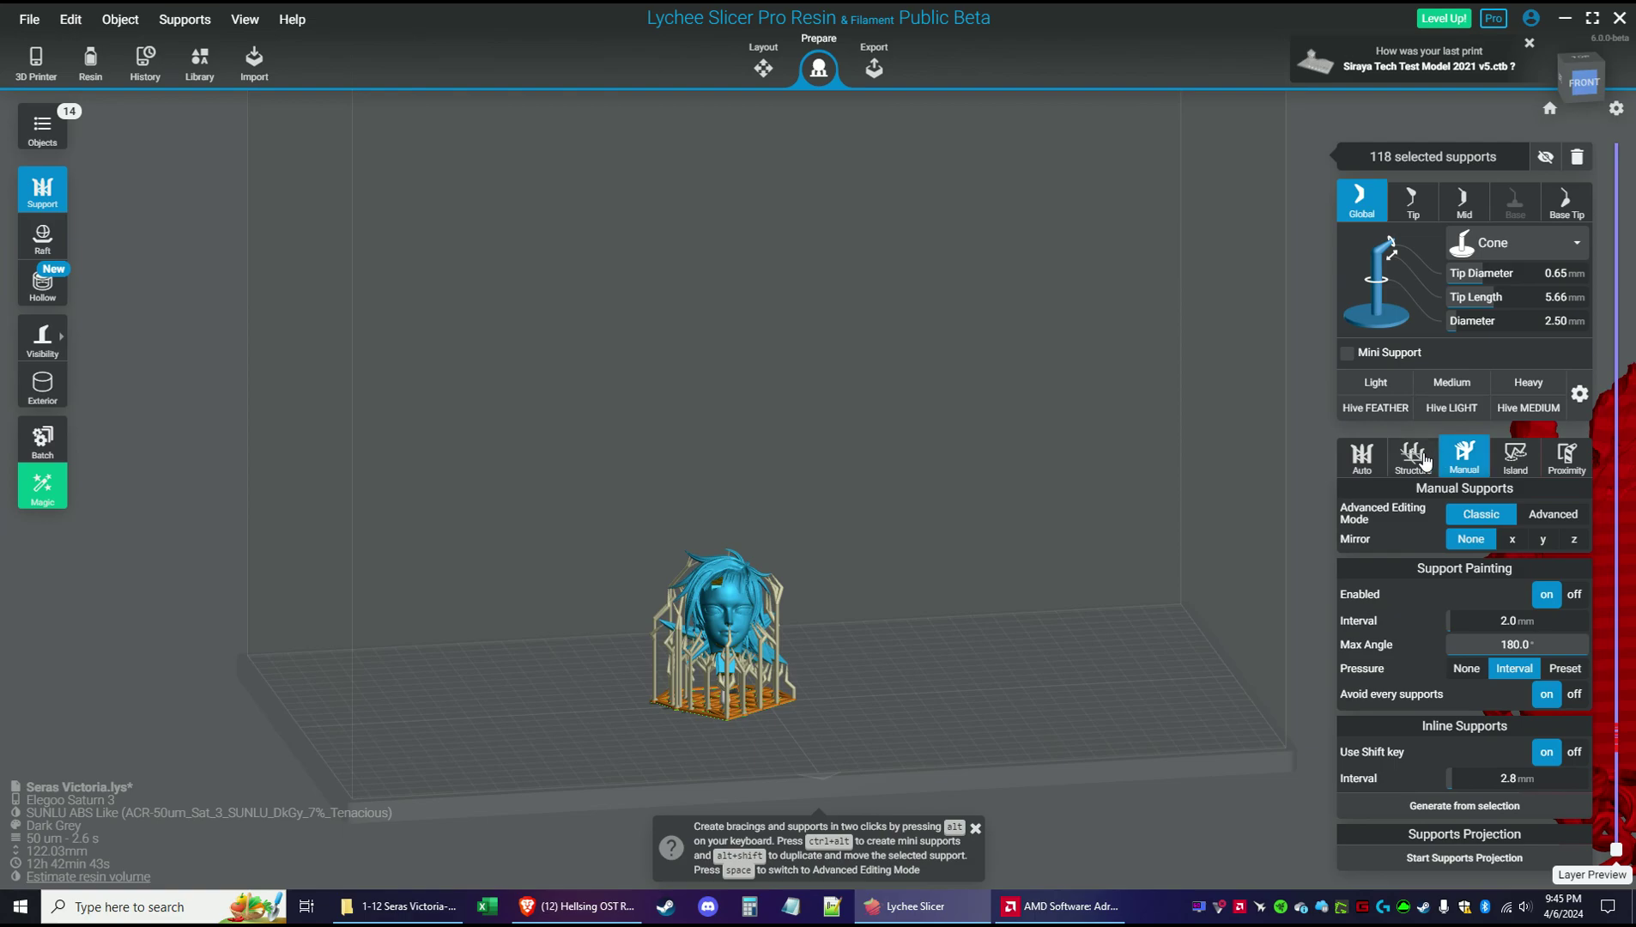
click(1420, 459)
click(1471, 706)
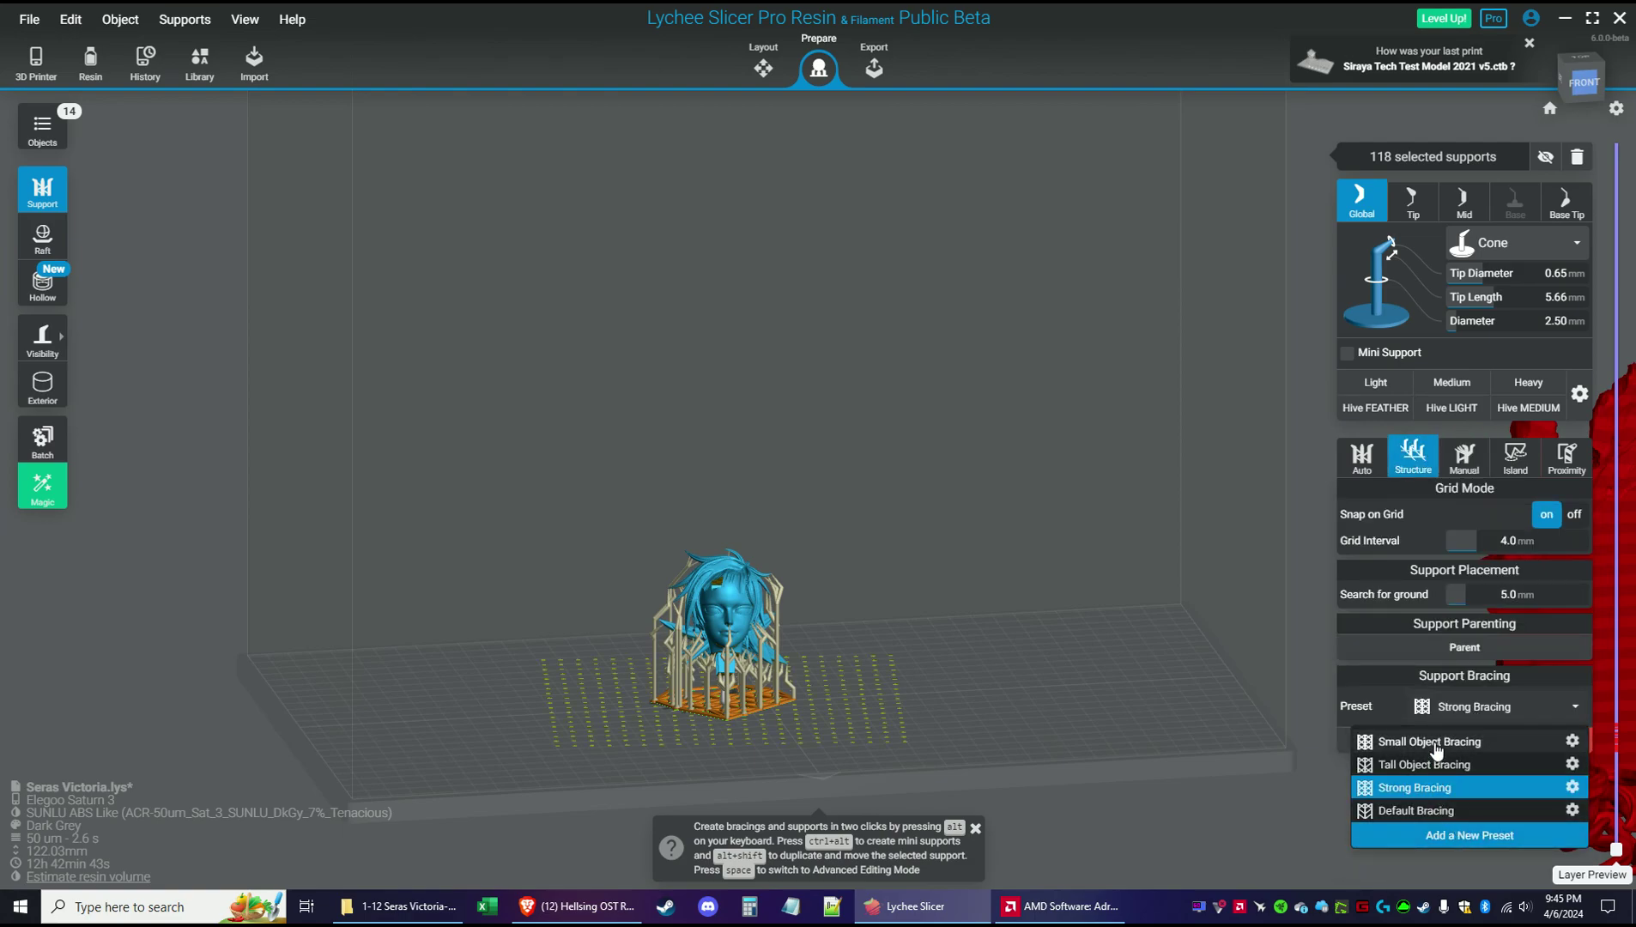
click(1438, 743)
click(1451, 740)
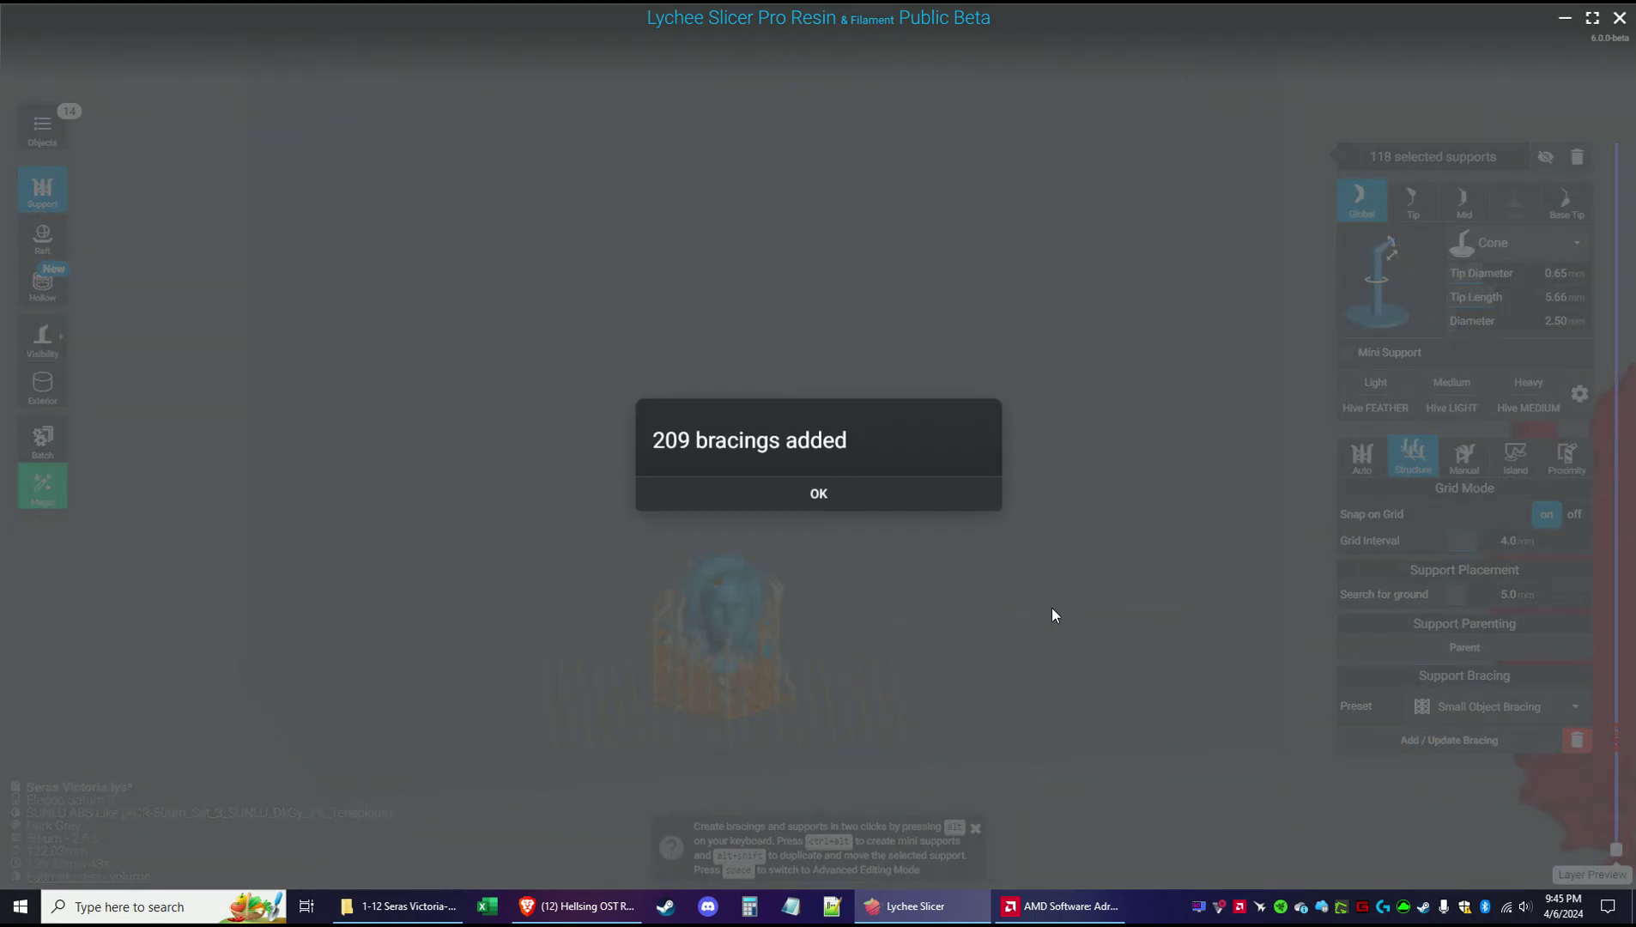
click(802, 500)
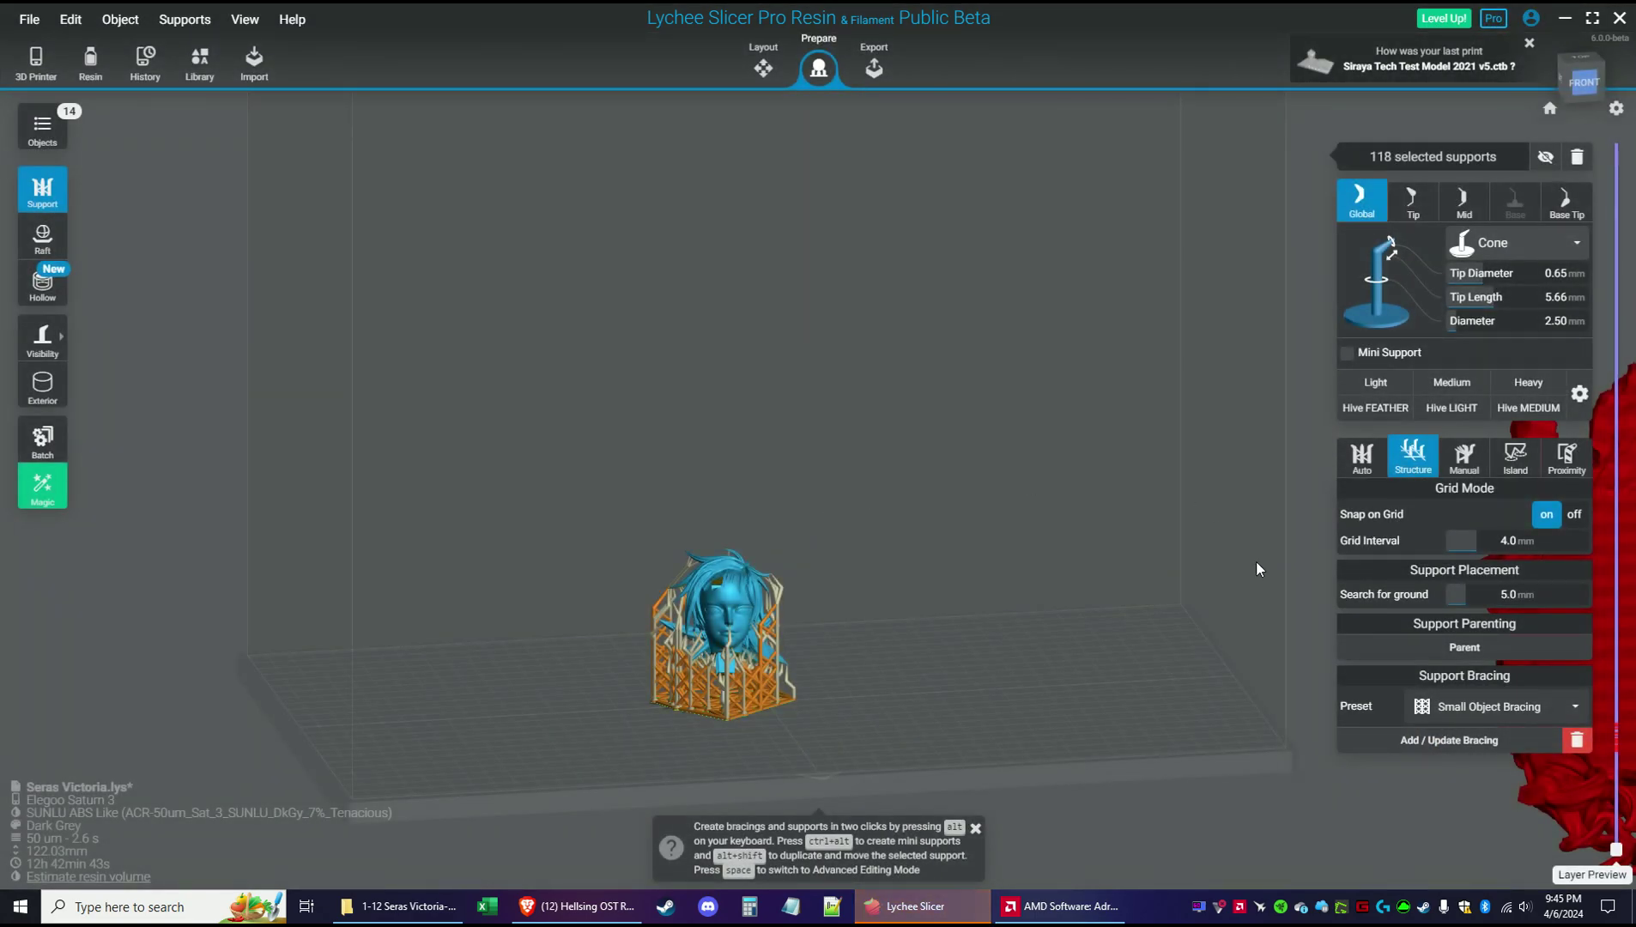
Inspect the cross-braced support cage from every side, then save the project with Ctrl+S
drag(956, 654, 334, 559)
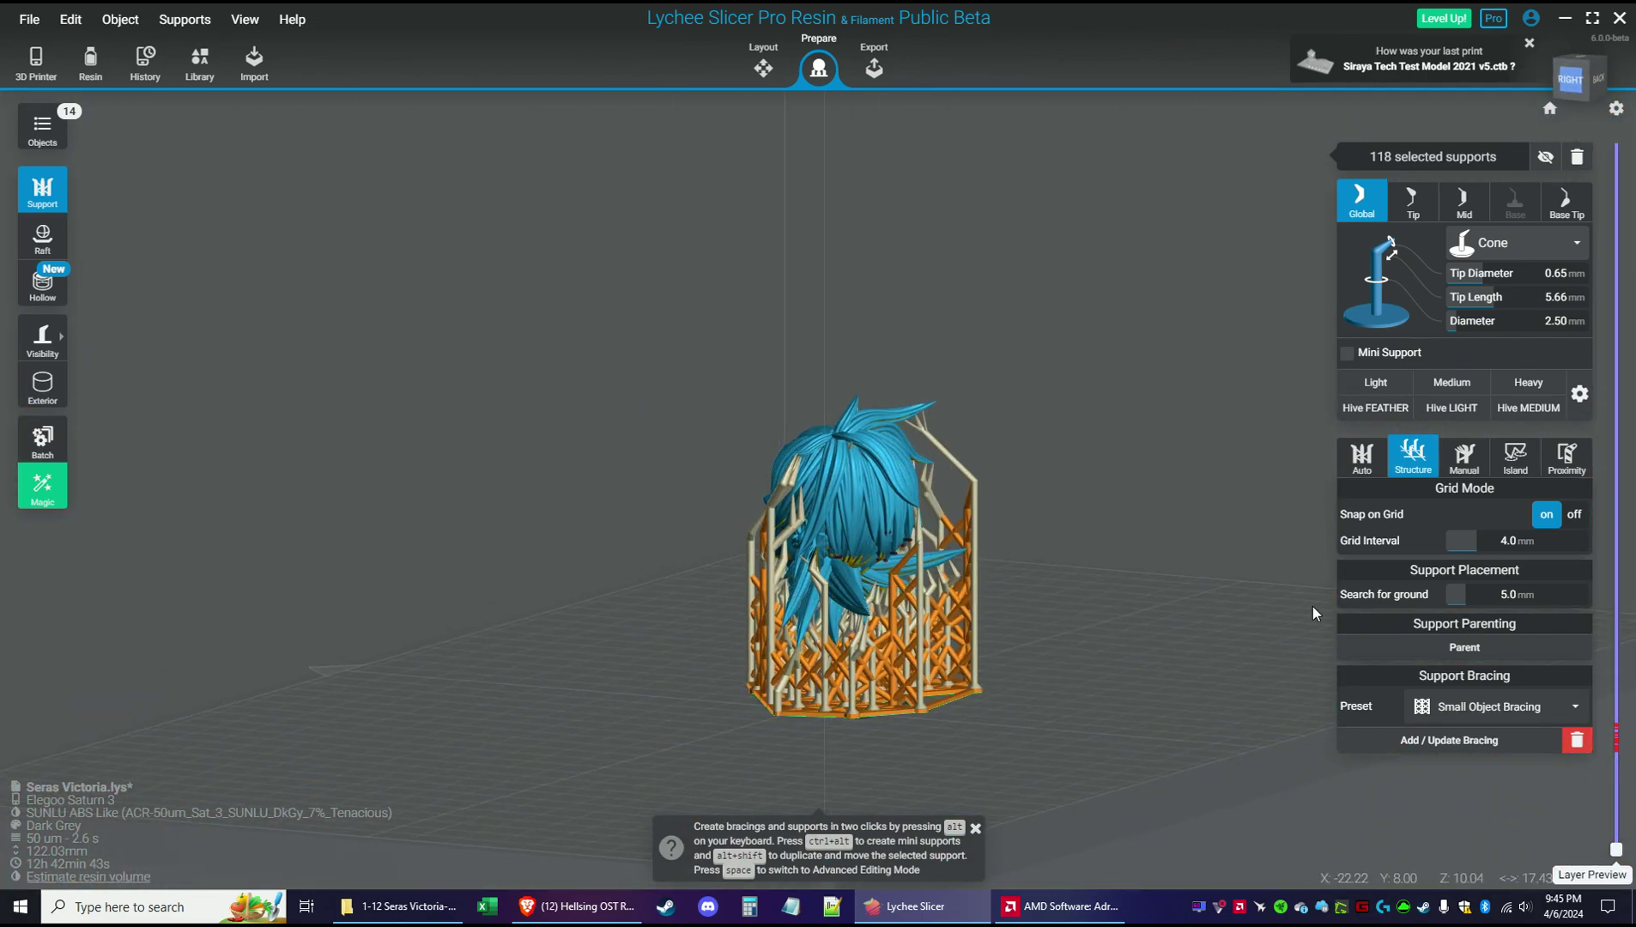
scroll(1218, 620, up, 5)
scroll(1014, 575, up, 3)
right_drag(1089, 601, 974, 572)
middle_drag(1019, 580, 648, 507)
right_drag(648, 507, 1043, 432)
scroll(803, 562, down, 7)
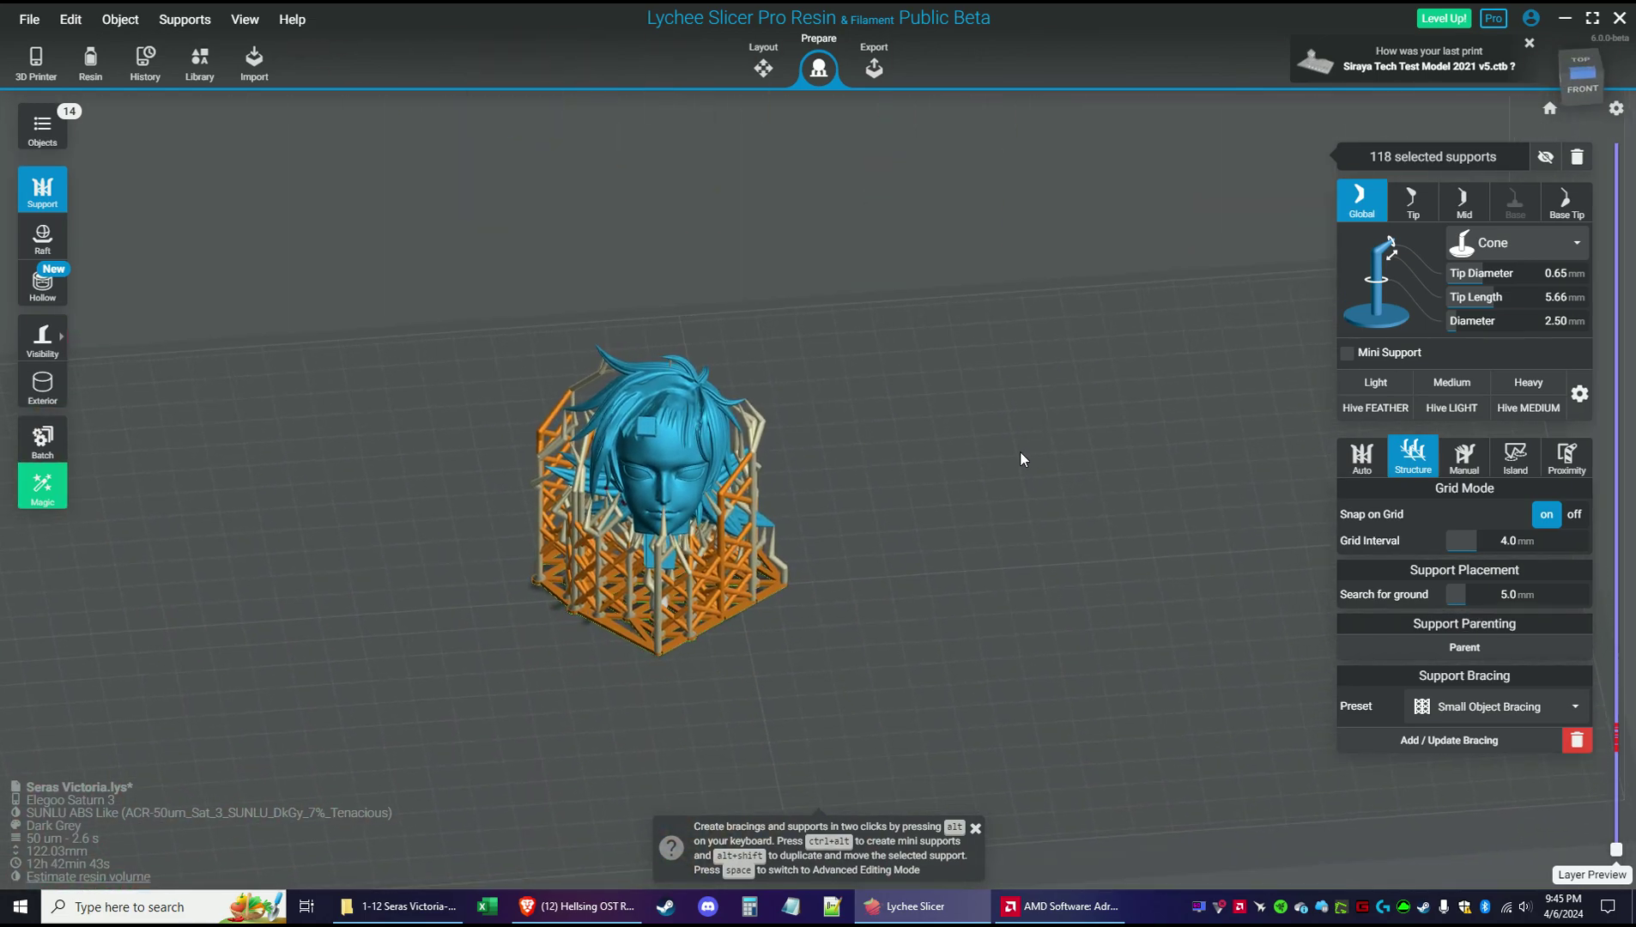
key(ctrl+s)
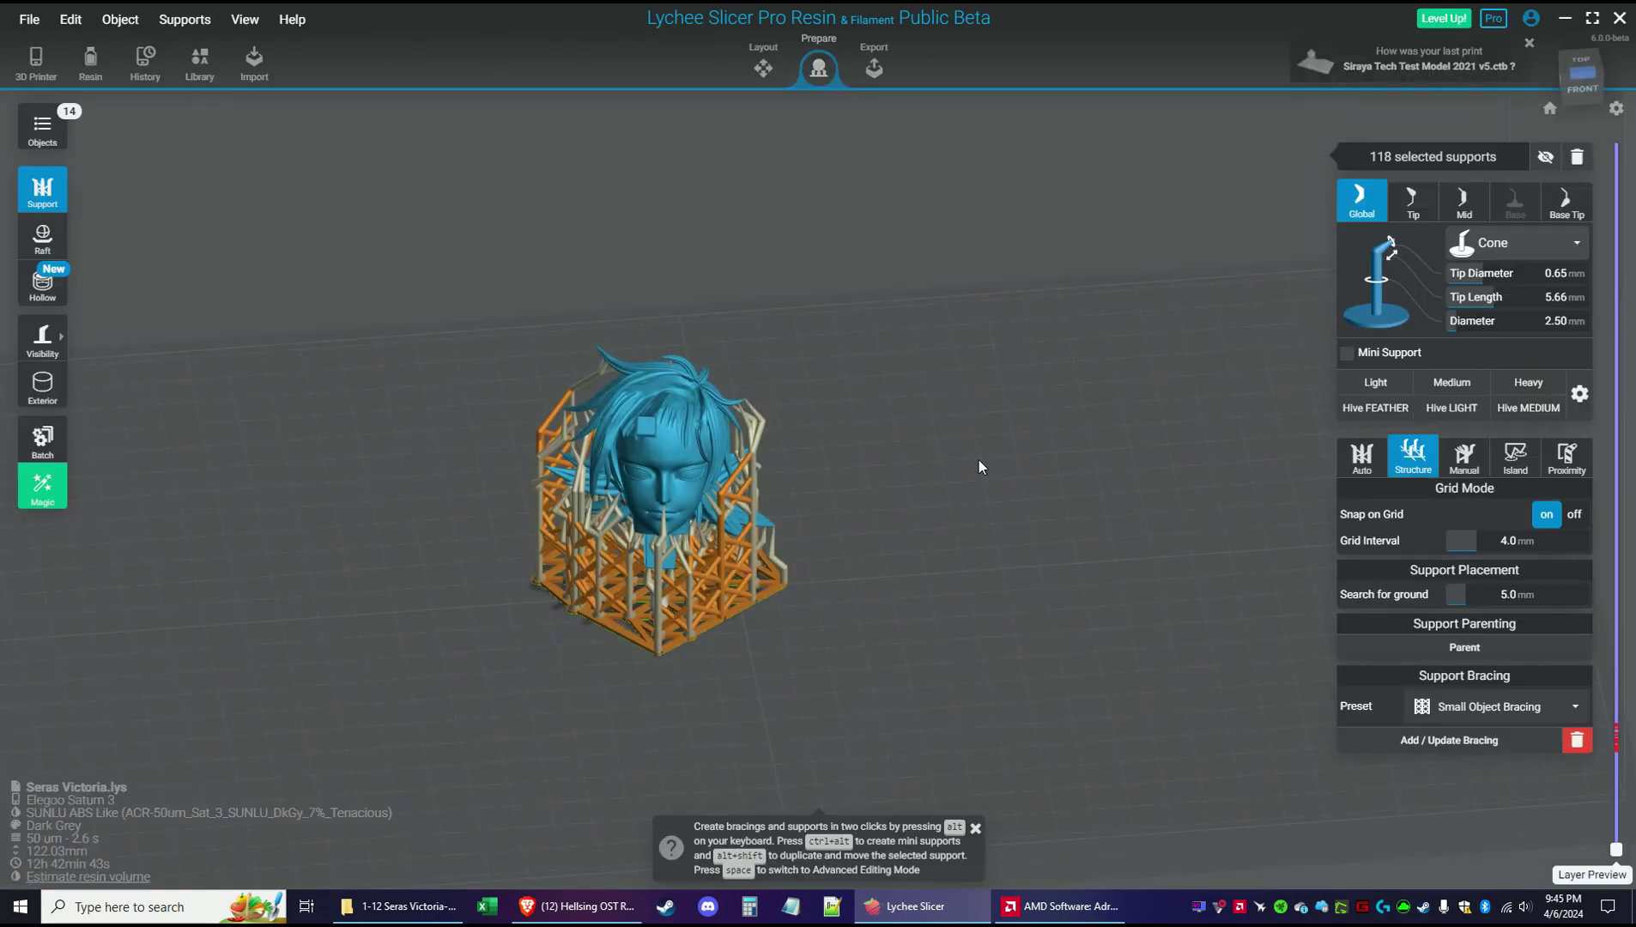
Duplicate the supported head in Layout with Keep arrangement enabled
click(763, 69)
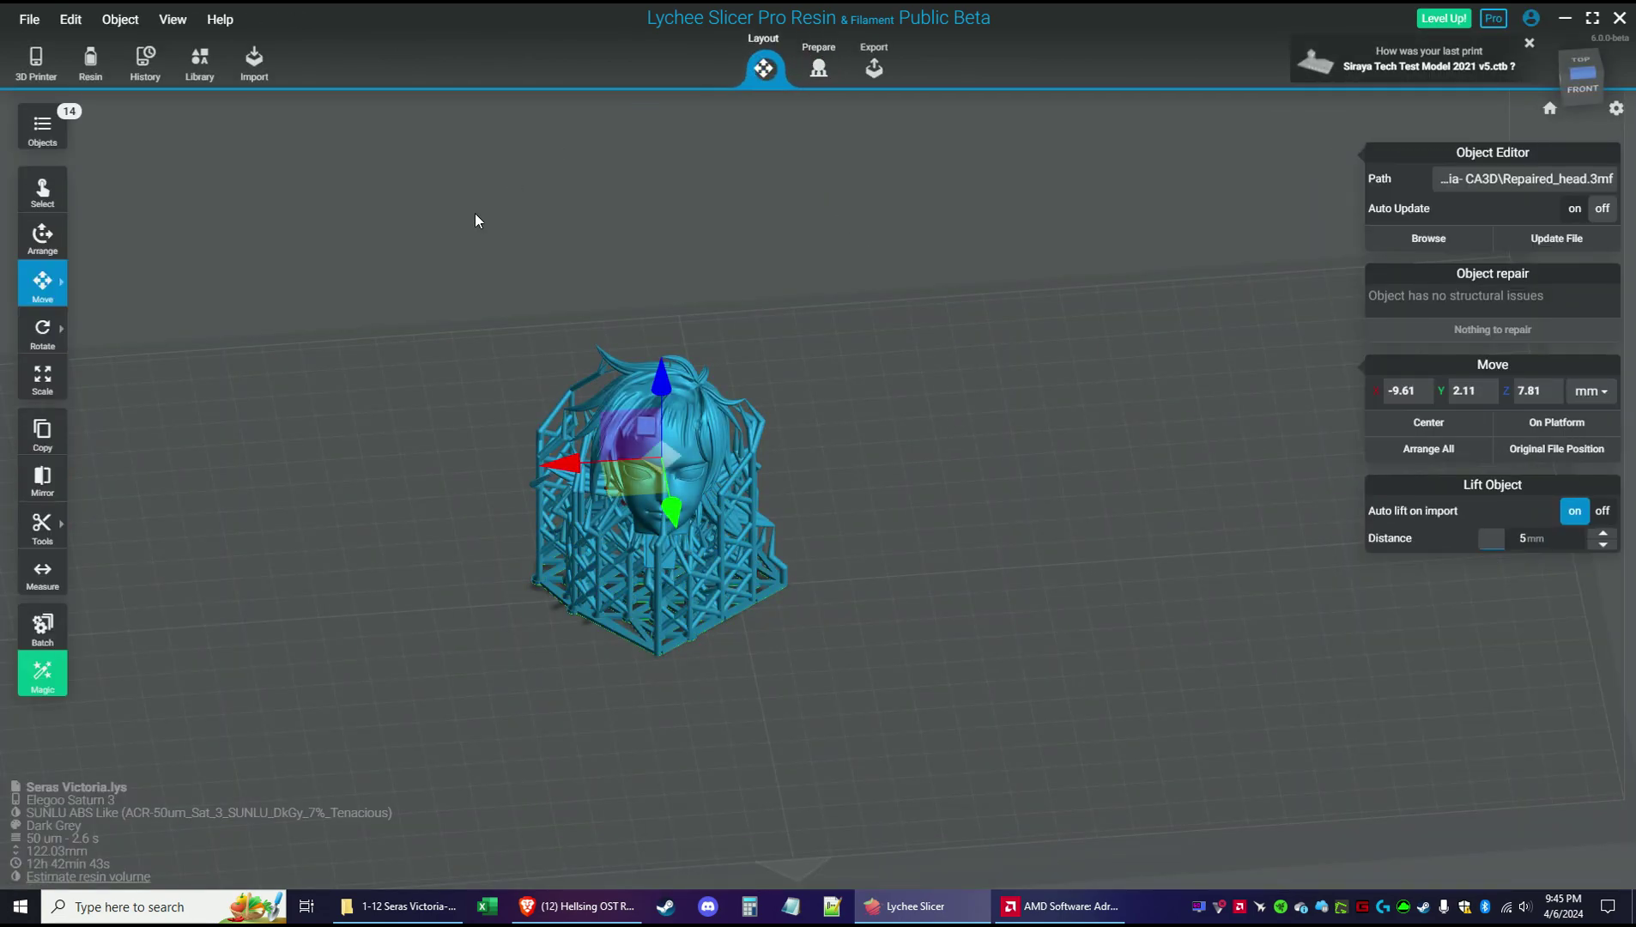
click(58, 434)
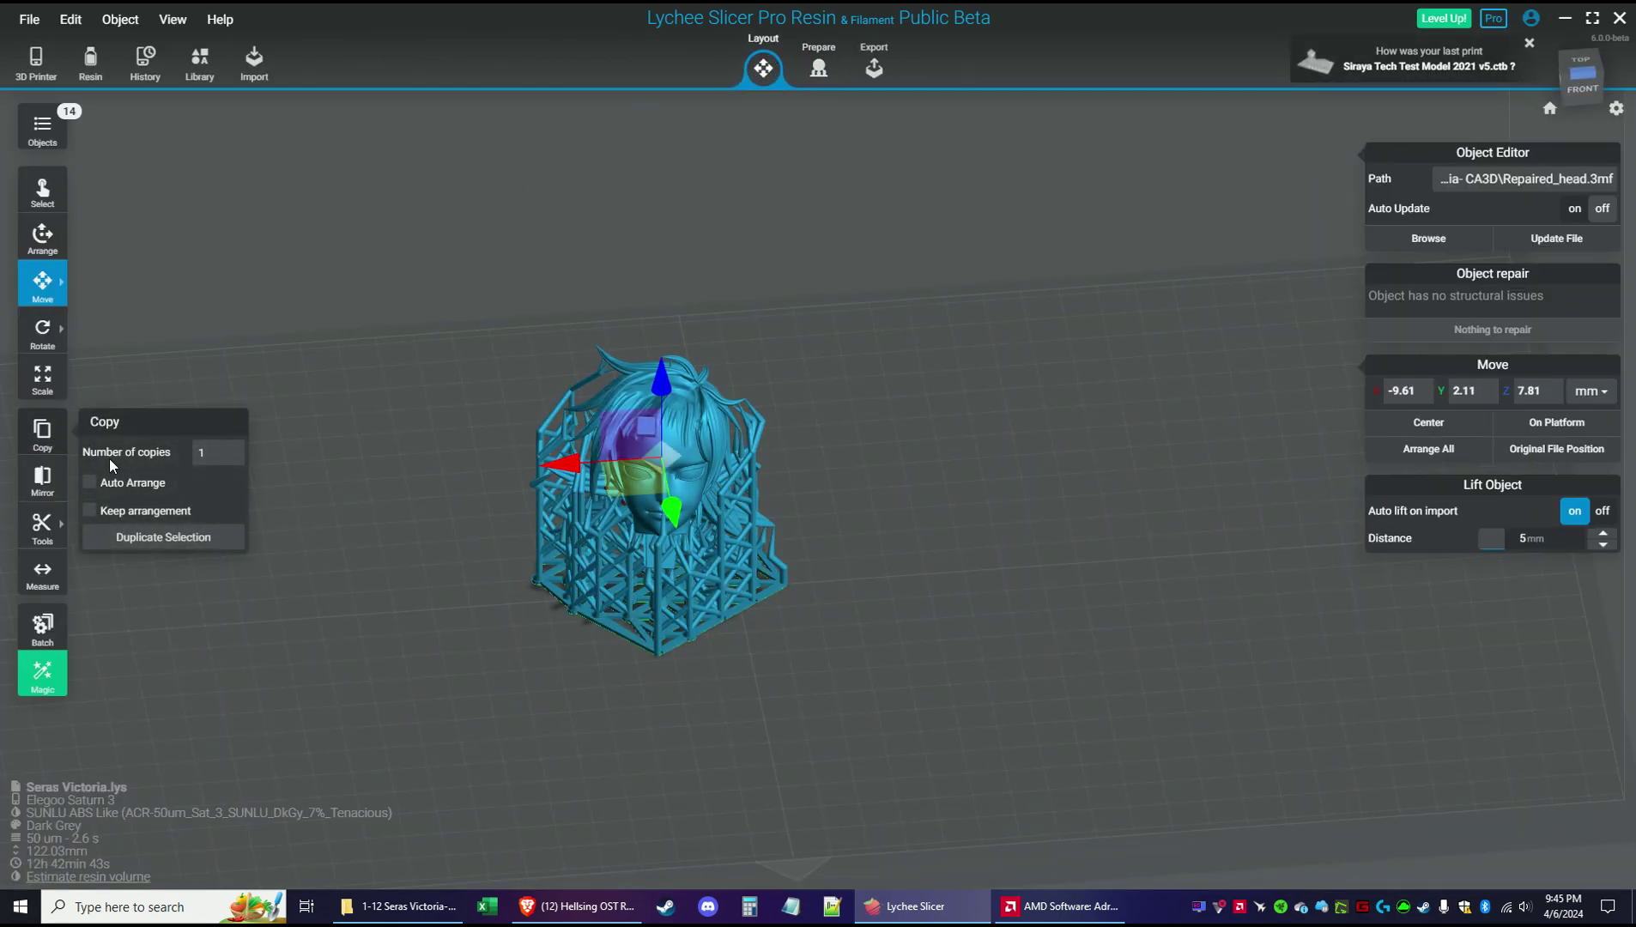
click(120, 511)
click(157, 537)
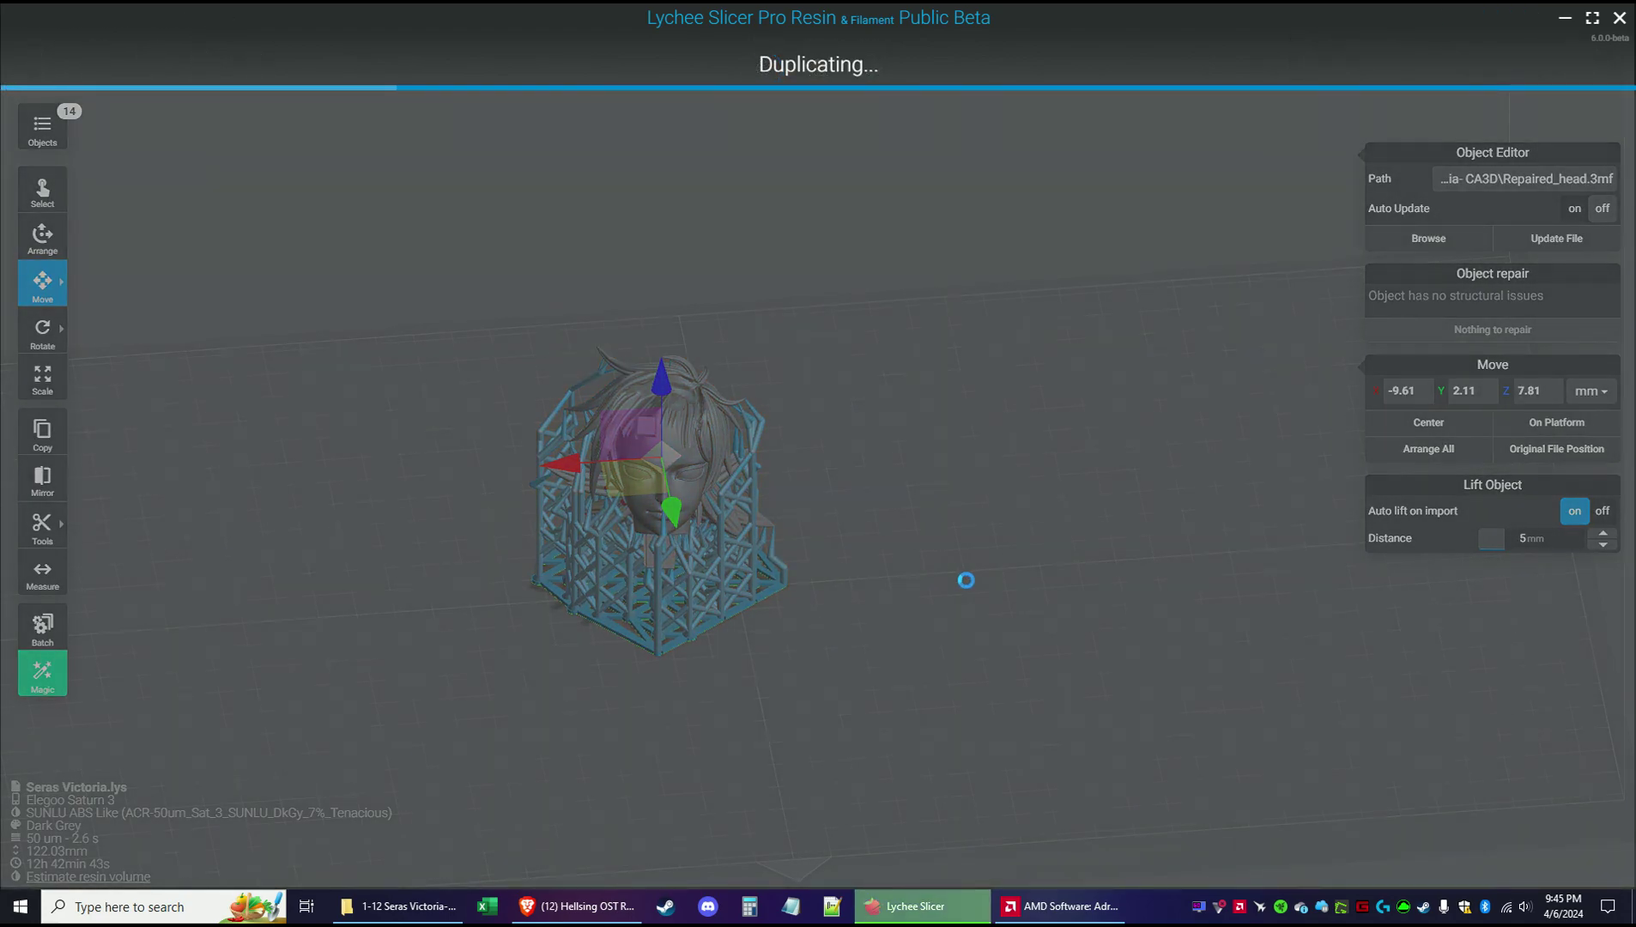
Spread the two heads apart along X, then box-select all supports on the duplicate
drag(592, 463, 912, 459)
click(663, 449)
drag(573, 473, 197, 473)
click(888, 439)
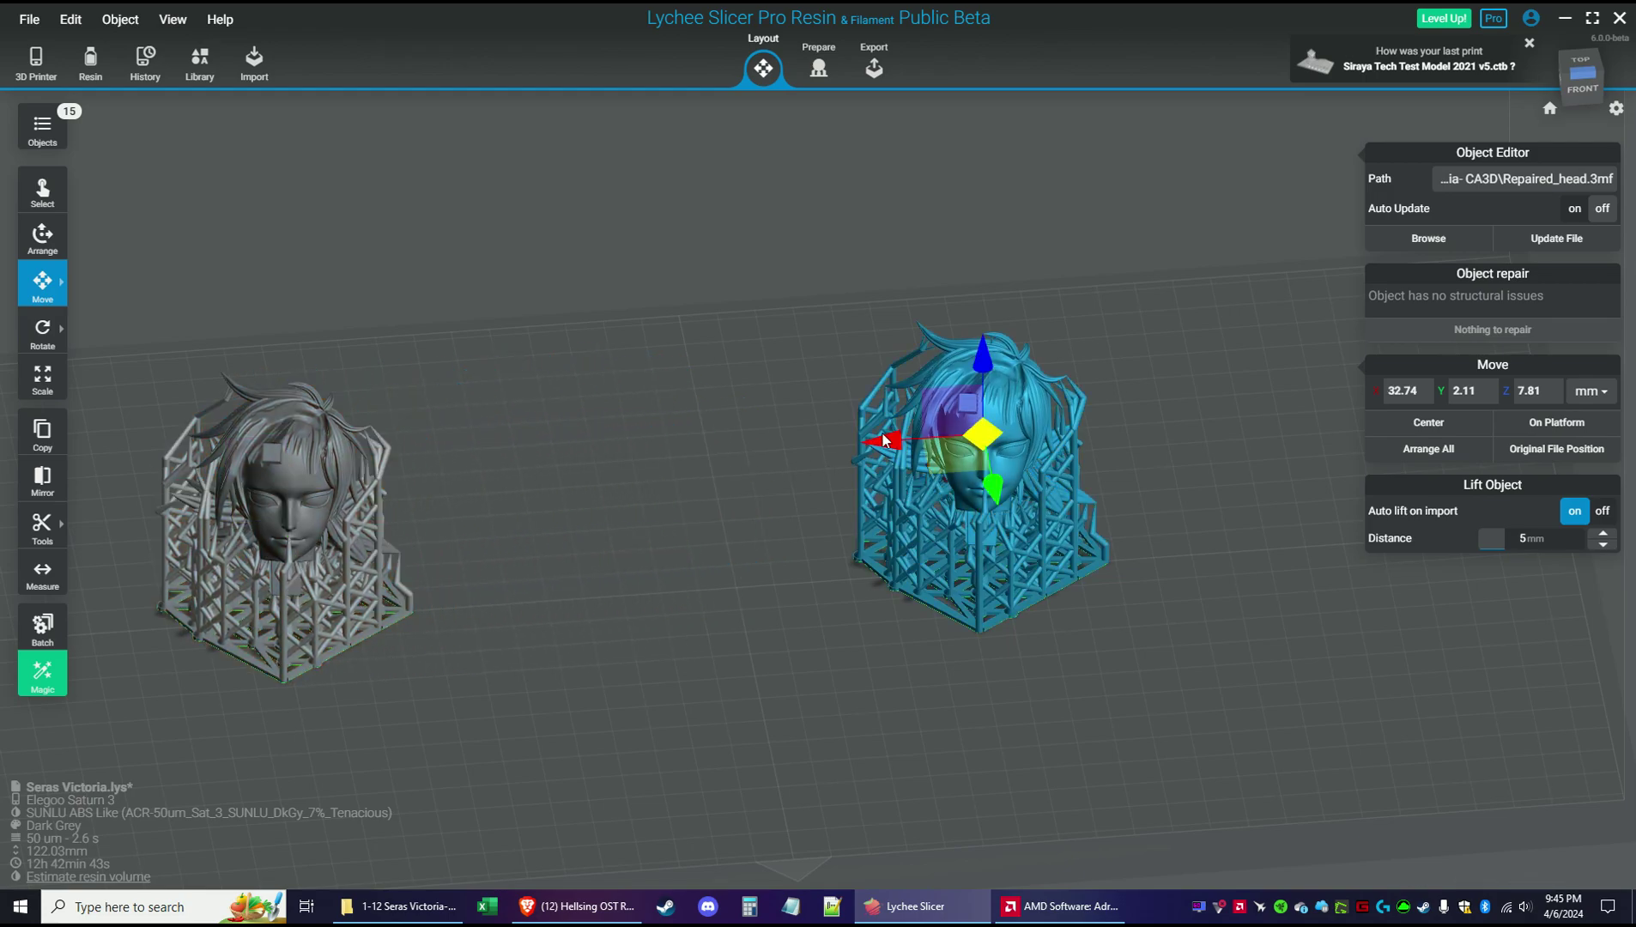
drag(878, 443, 665, 461)
right_drag(973, 433, 947, 440)
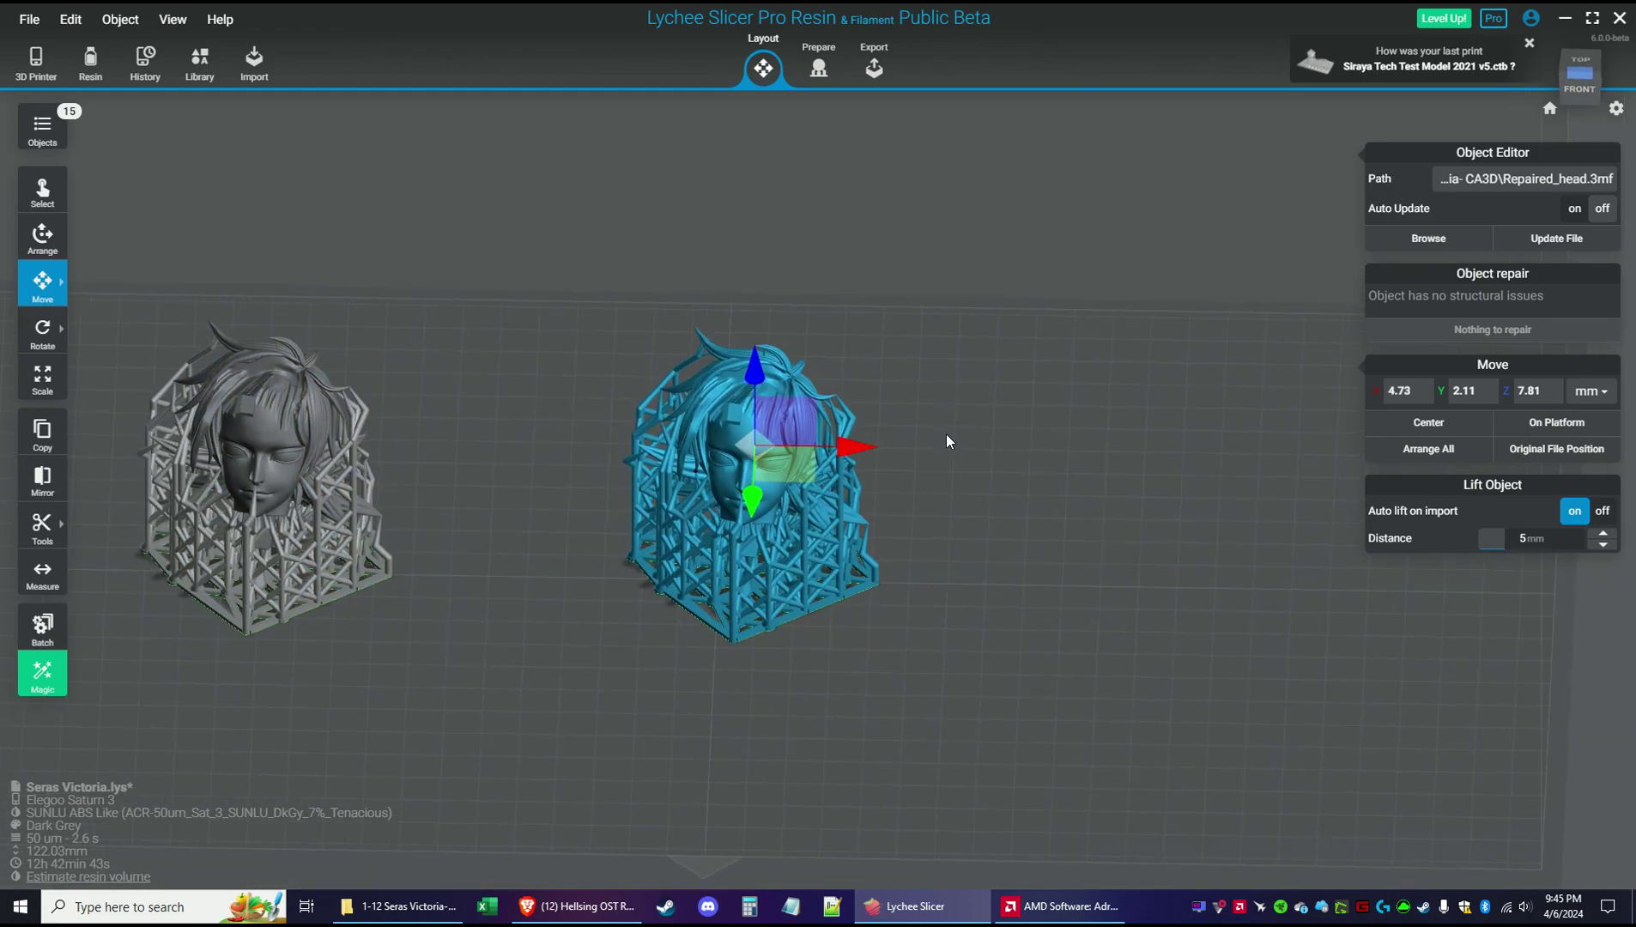
click(819, 70)
drag(577, 276, 1067, 686)
Delete the copy's 330 supports and flip the bare head upside down with Rotate
click(1577, 158)
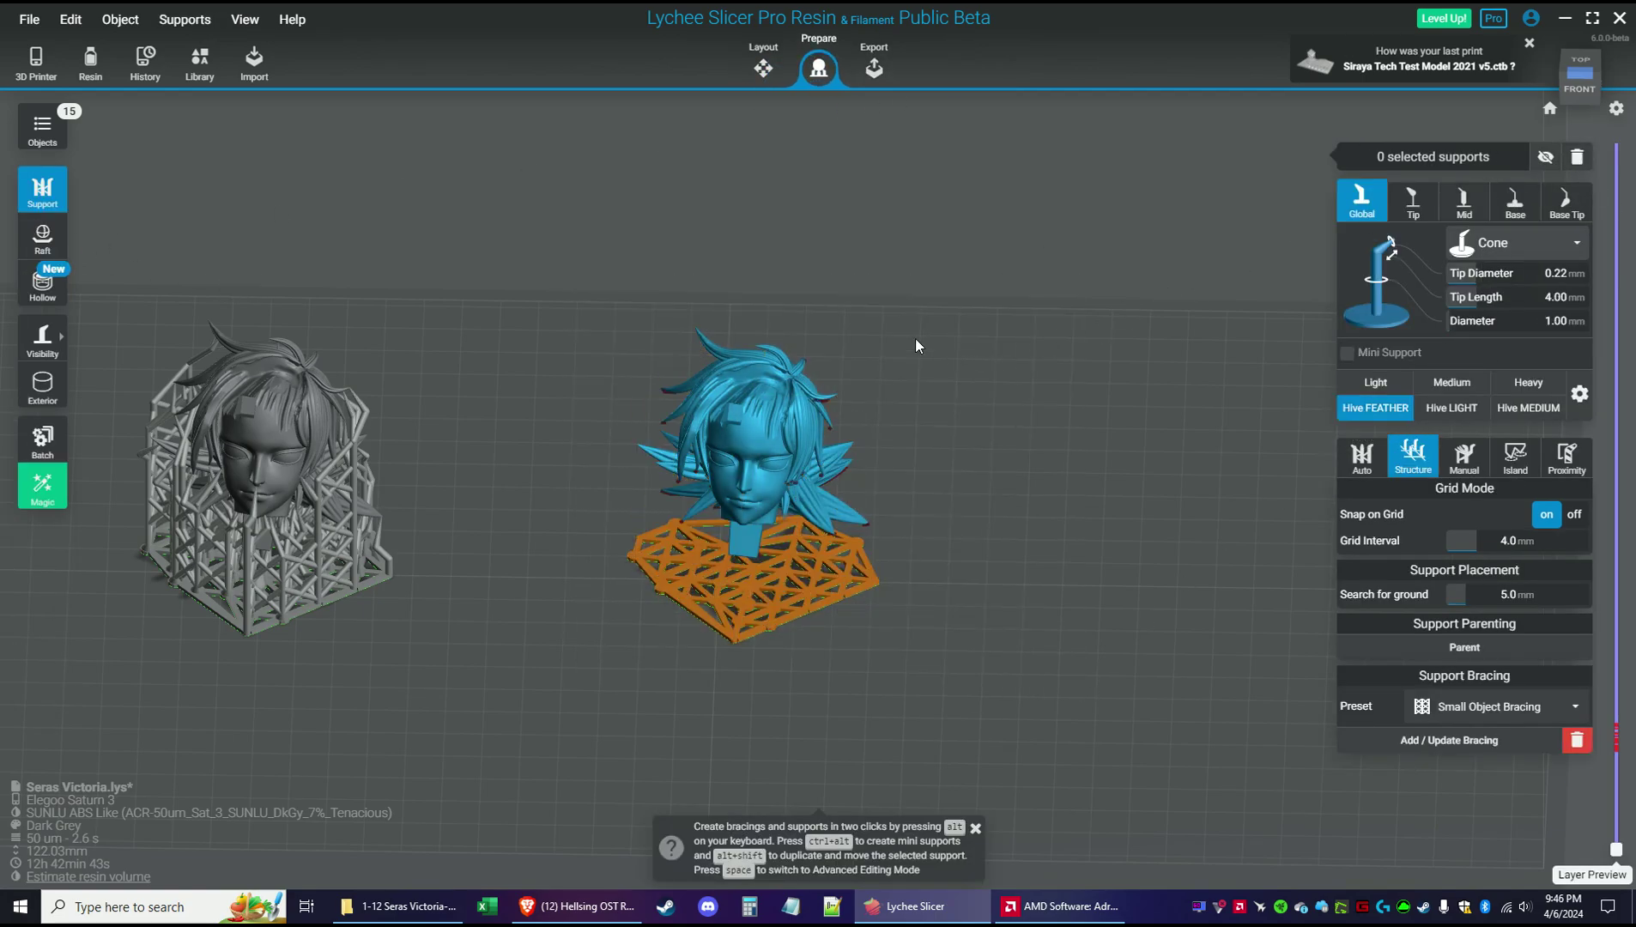
click(766, 66)
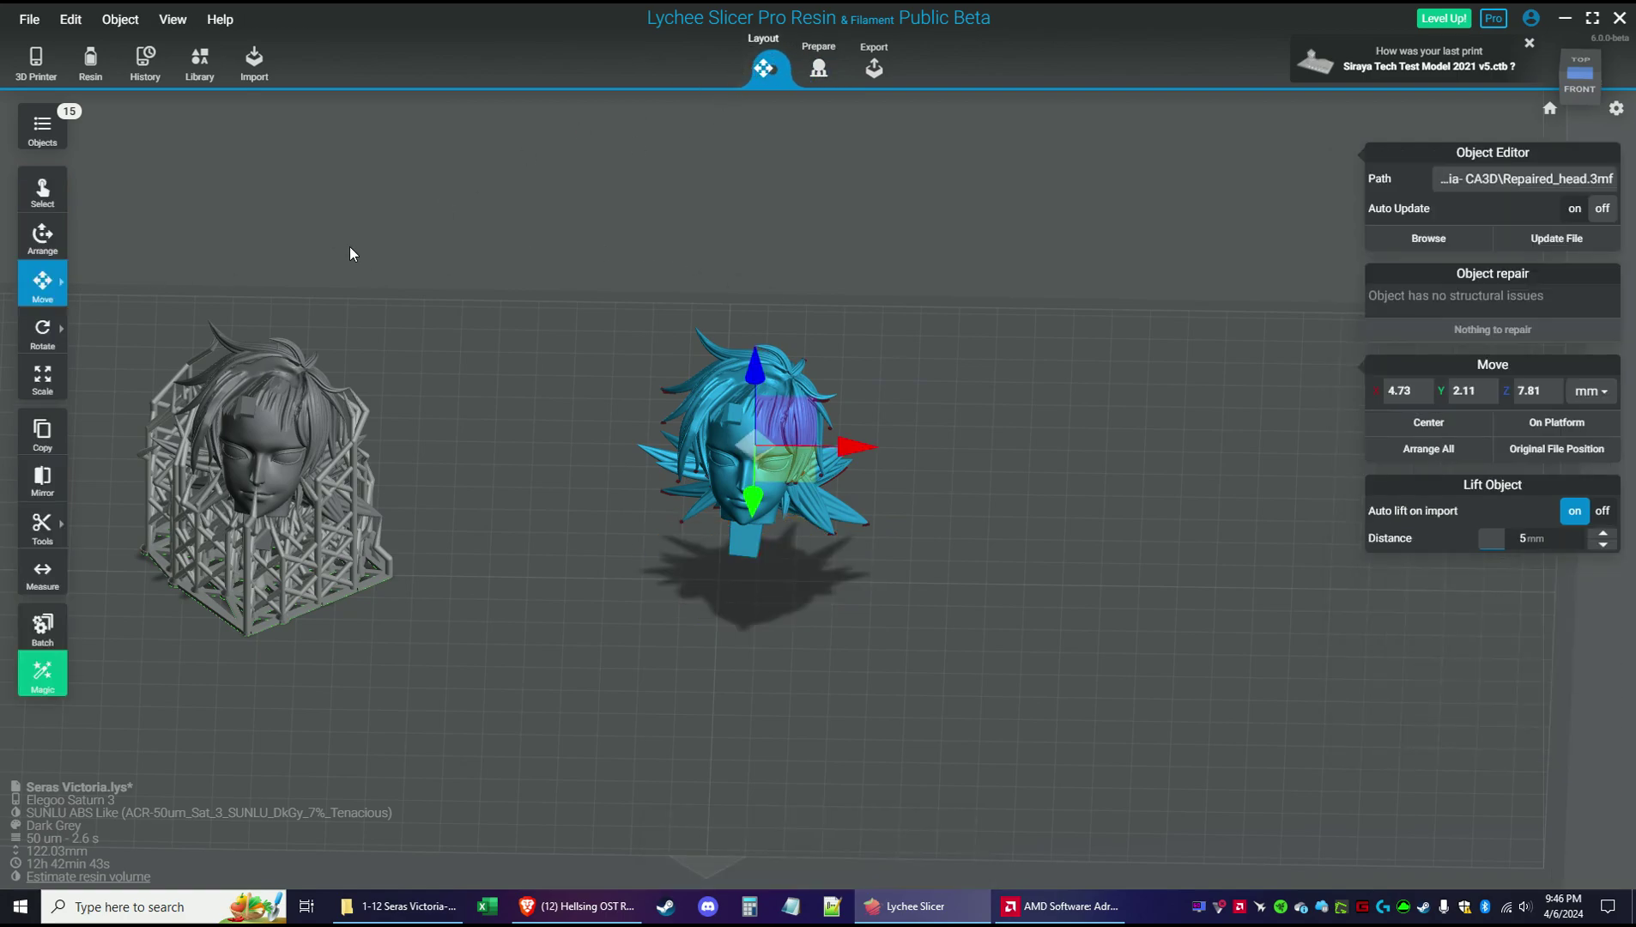
click(53, 335)
right_drag(1000, 403, 1078, 367)
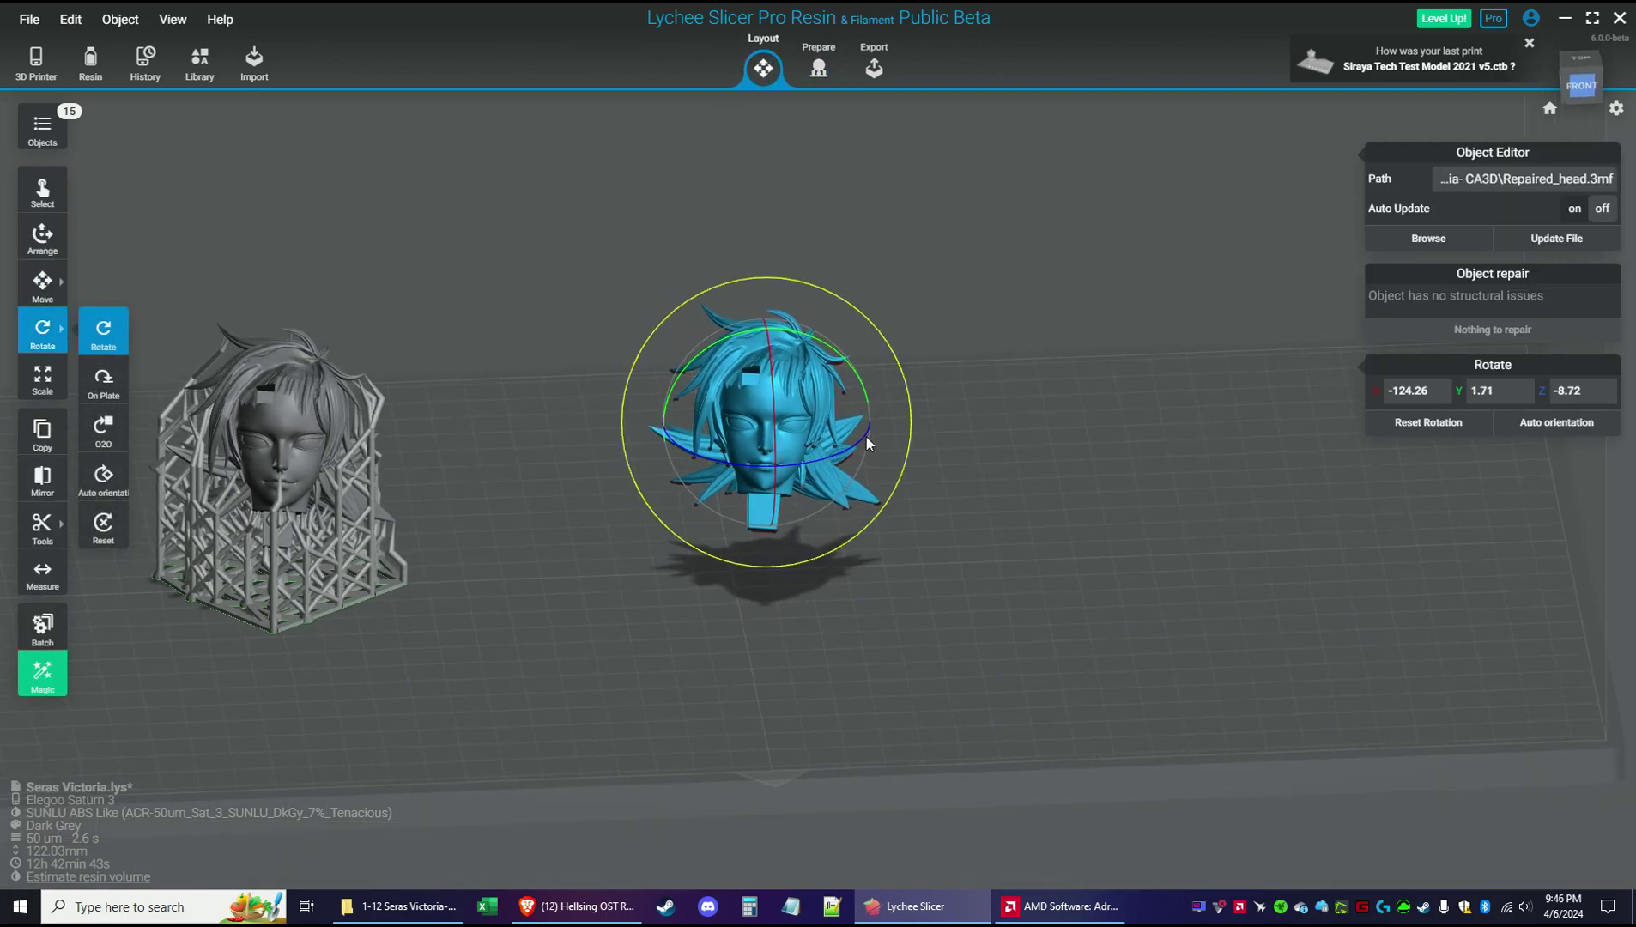
drag(779, 498, 909, 345)
drag(862, 419, 593, 432)
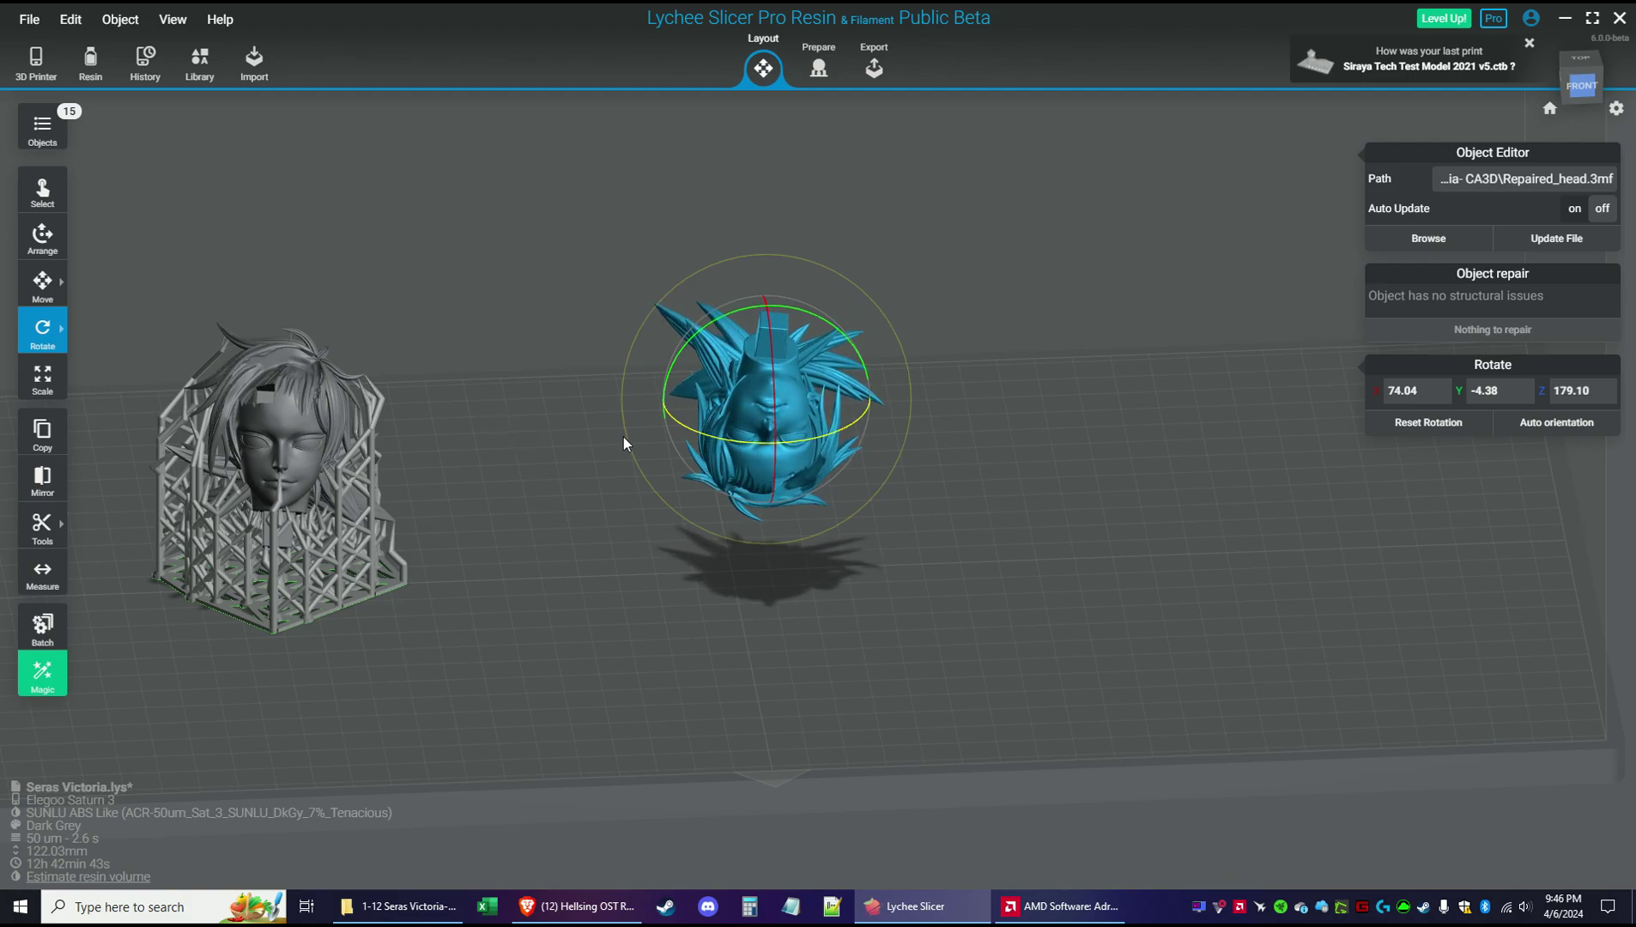
Fine-tune the head's tilt to about X 70.93°, Y -12.57°, Z 176.64°
drag(914, 514, 361, 490)
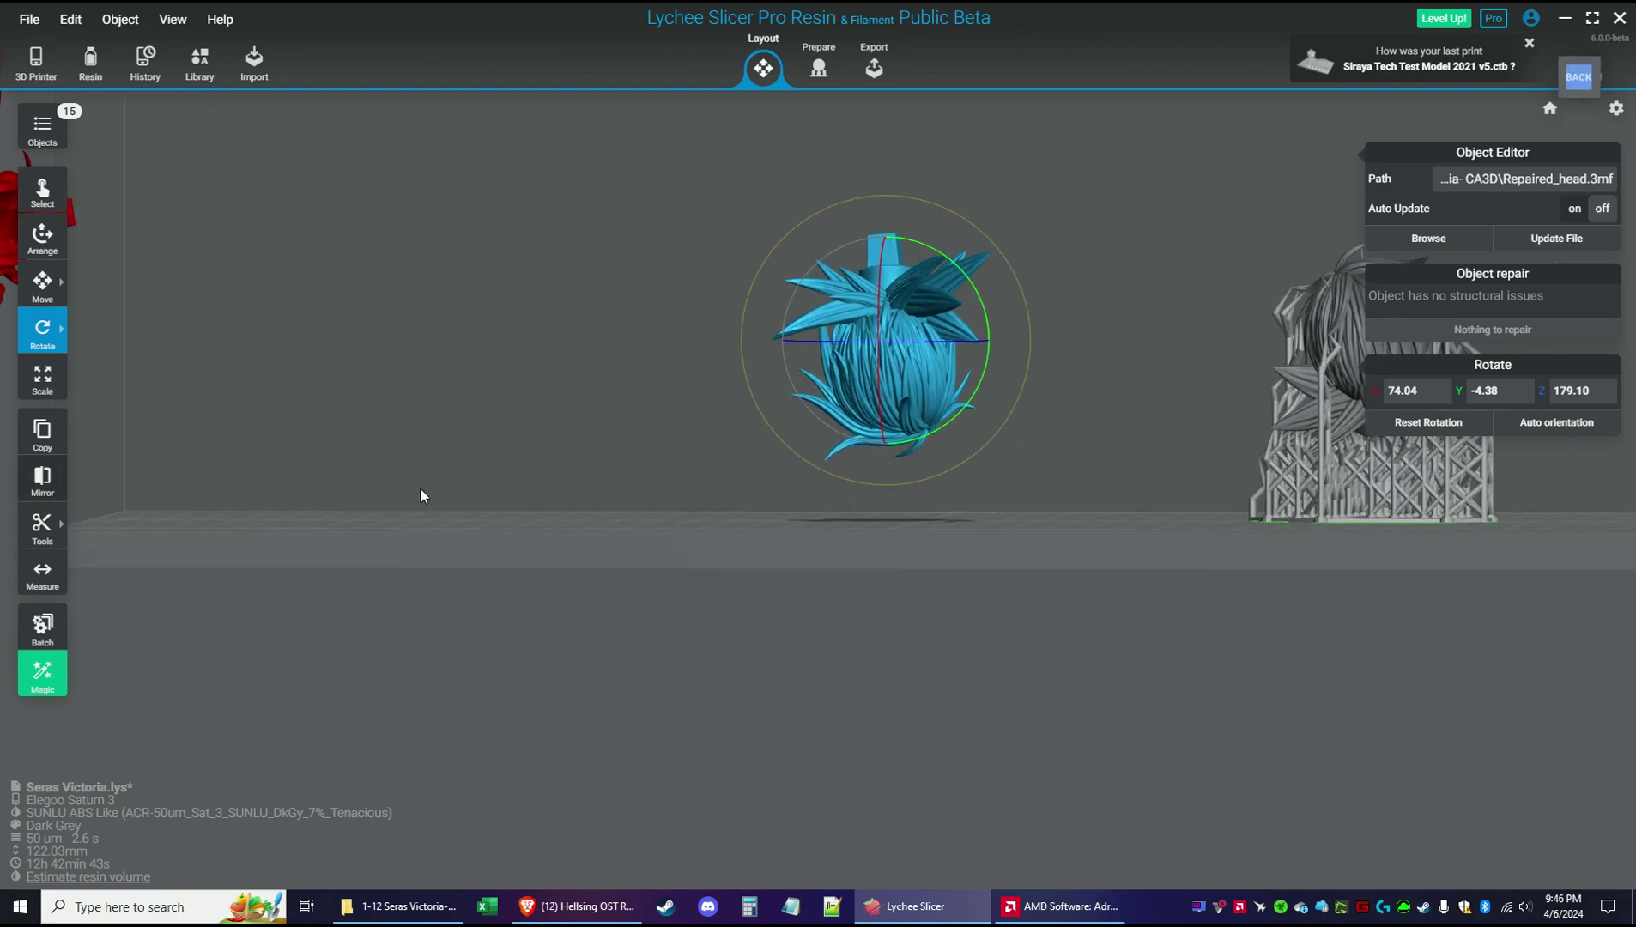
scroll(864, 407, up, 5)
drag(976, 410, 1136, 596)
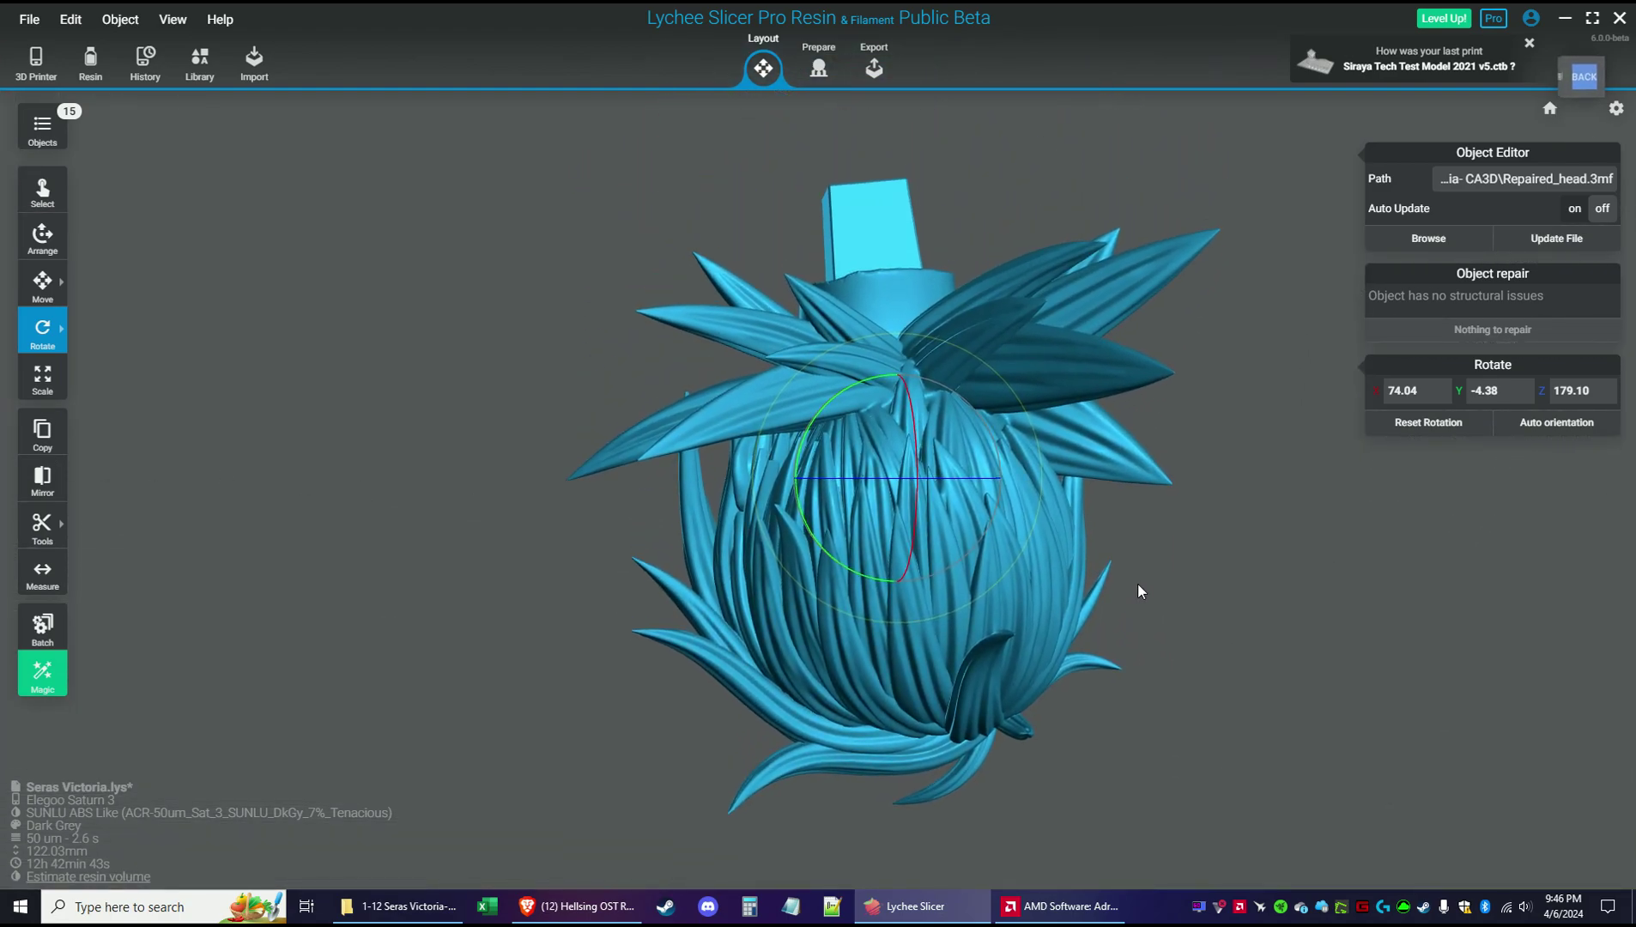
drag(821, 357, 856, 514)
drag(718, 541, 828, 478)
drag(739, 447, 1020, 511)
drag(1184, 526, 1159, 493)
scroll(1178, 533, down, 6)
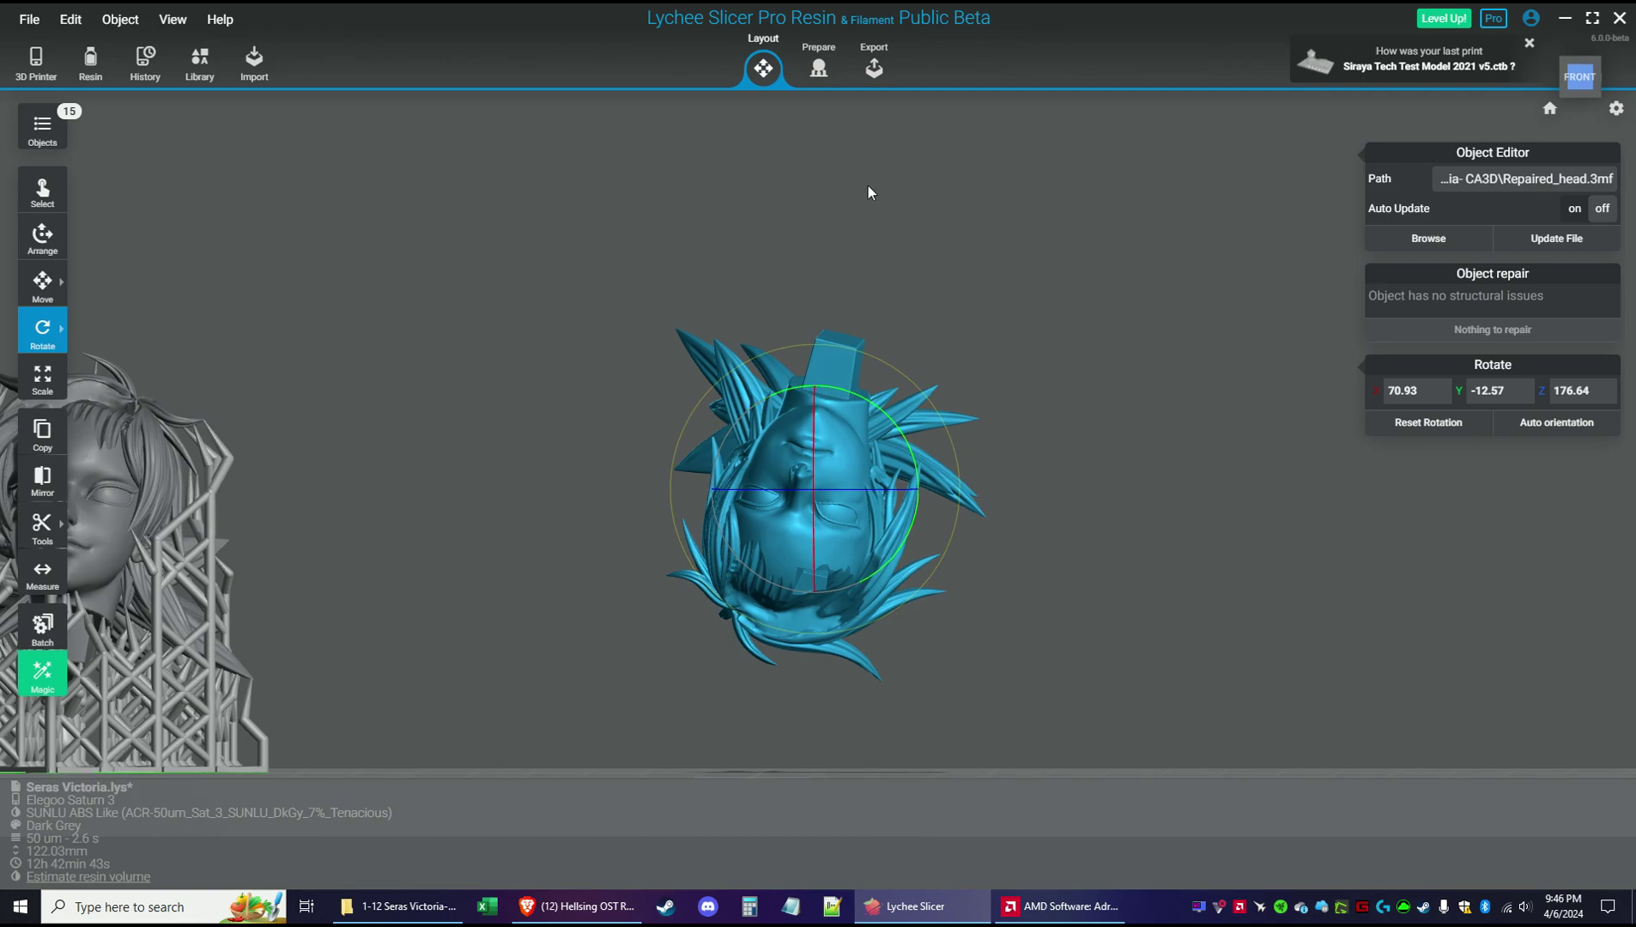
Generate automatic supports for the upside-down head copy from the Auto settings
click(826, 79)
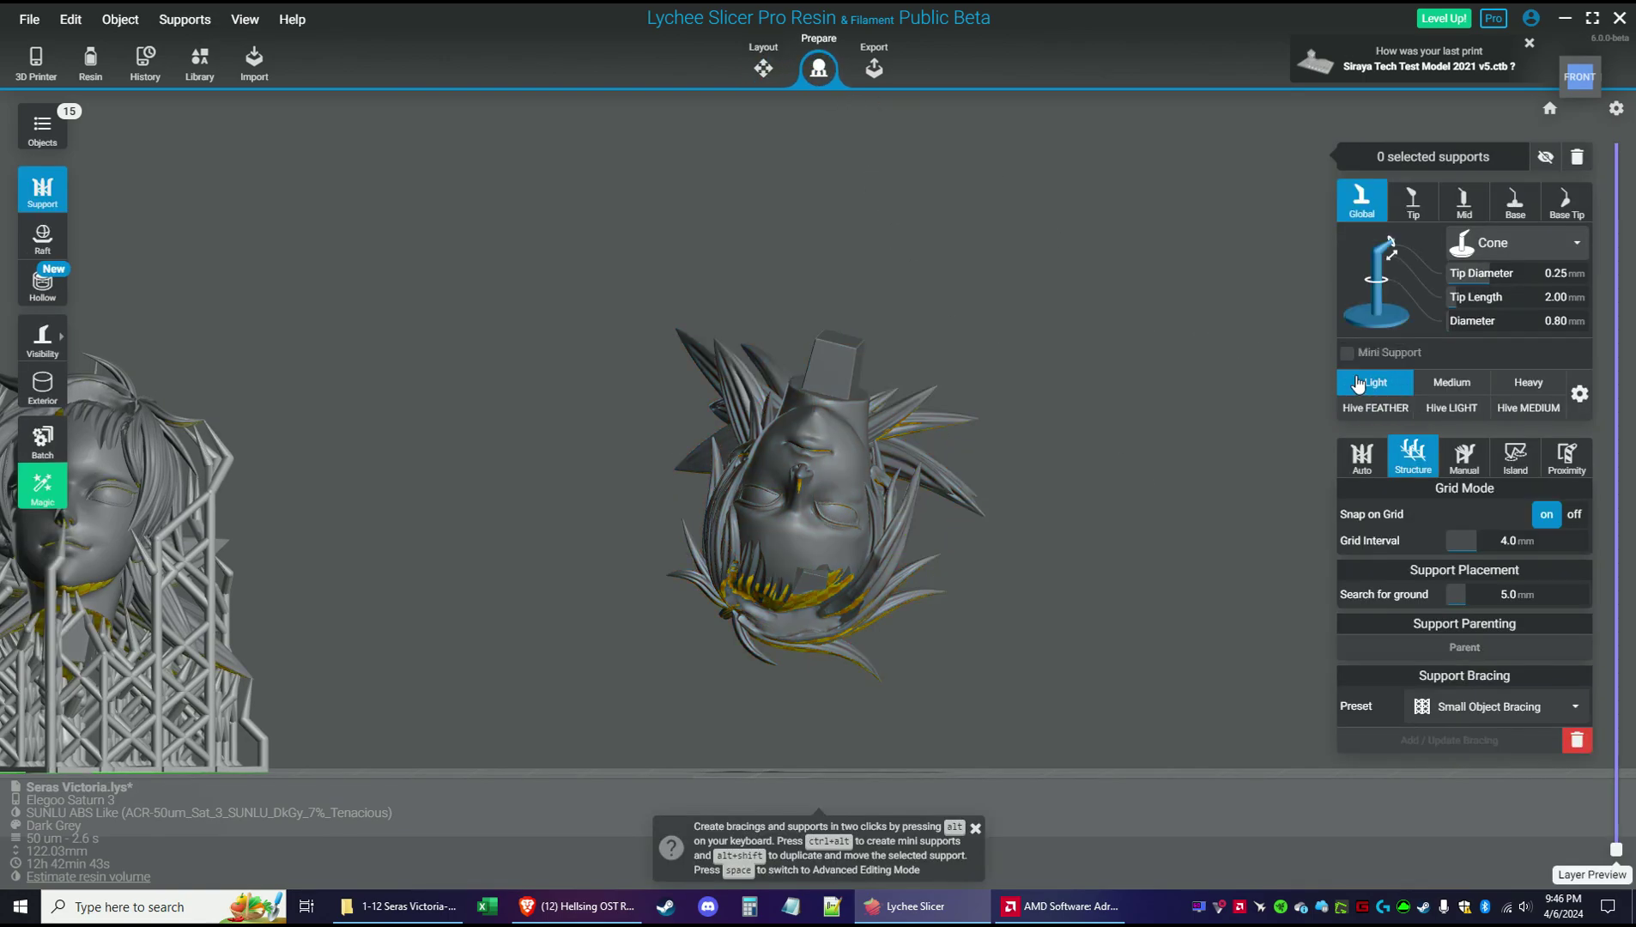
click(865, 460)
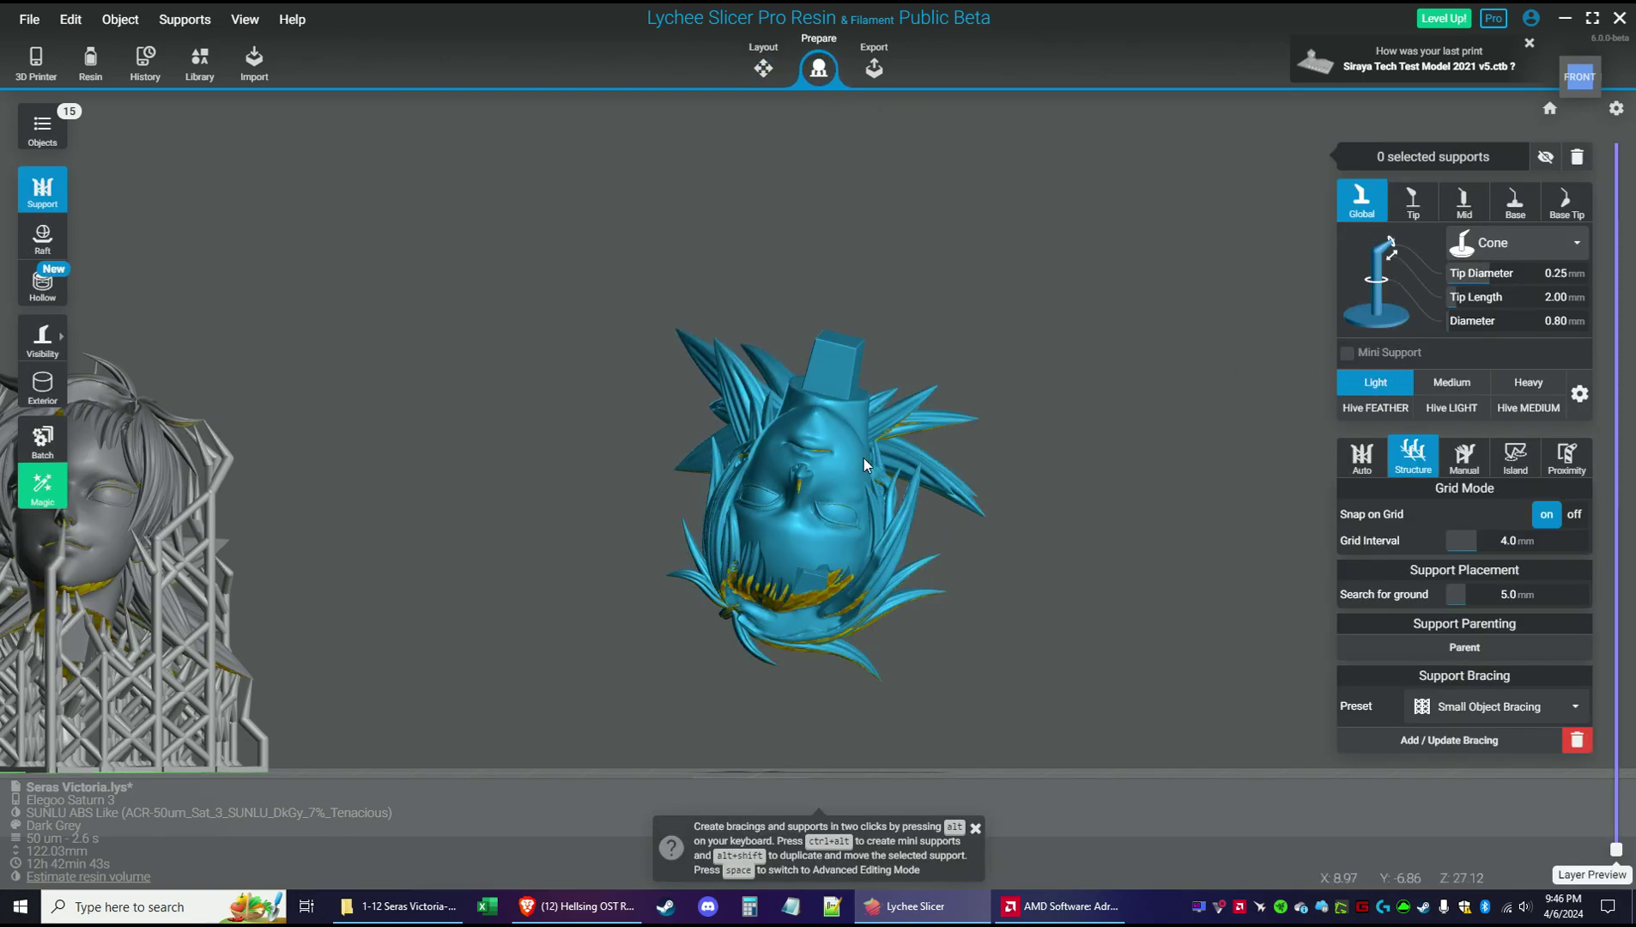
click(1359, 459)
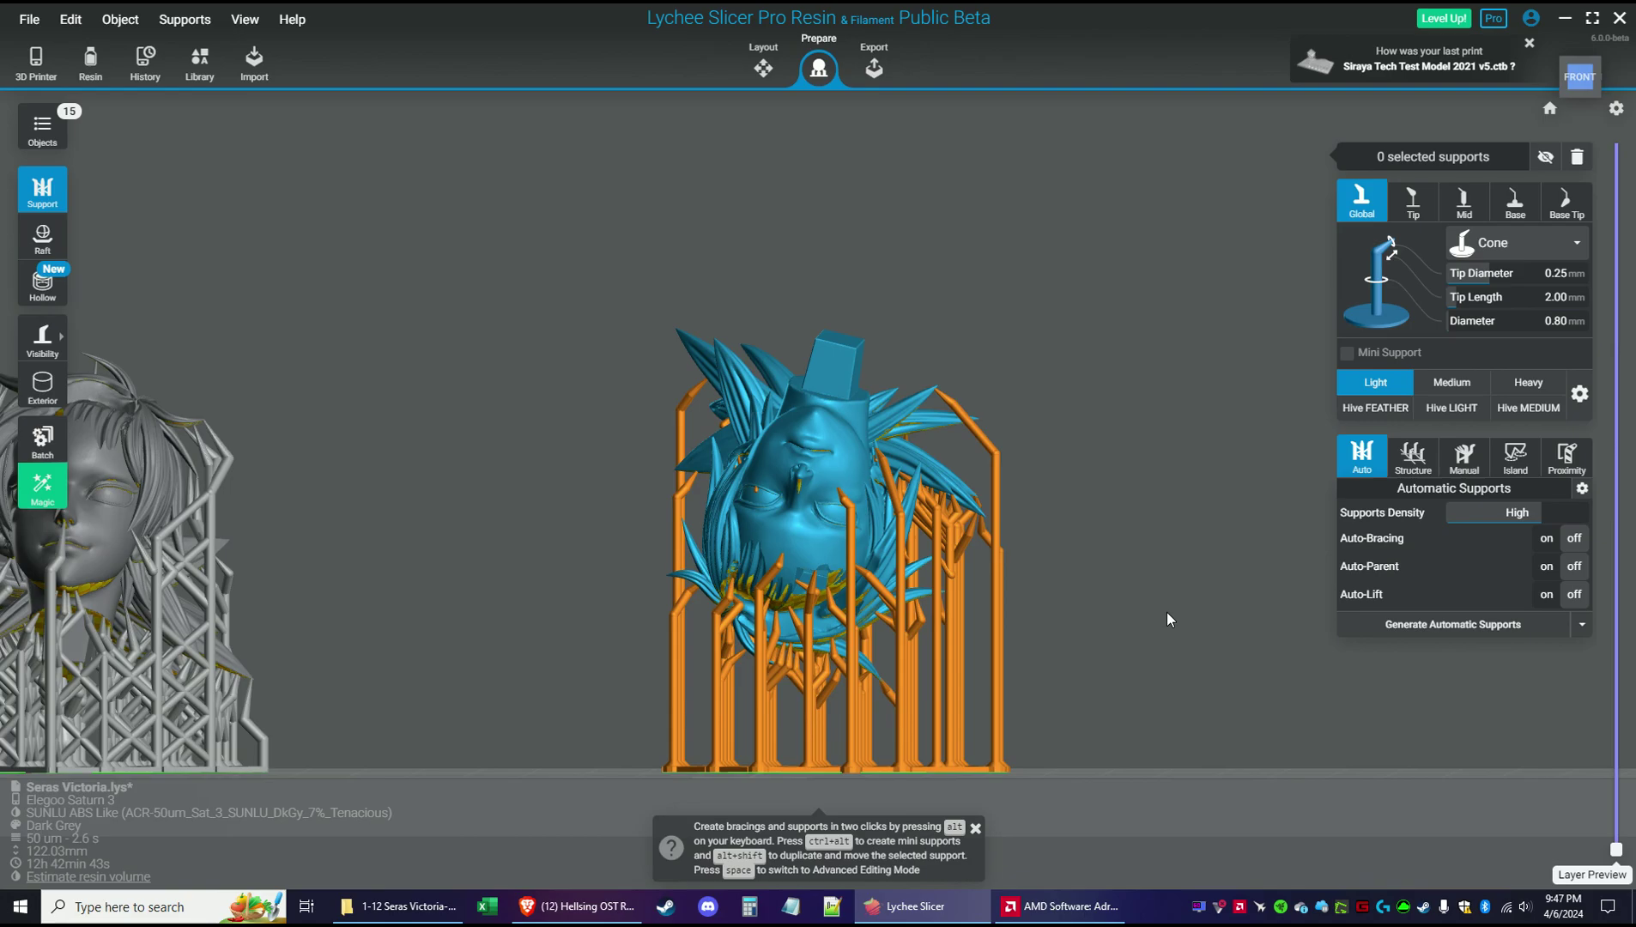
scroll(1116, 498, up, 4)
mouse_move(1003, 614)
right_down()
mouse_move(1092, 616)
mouse_move(1054, 622)
mouse_move(1021, 600)
right_up()
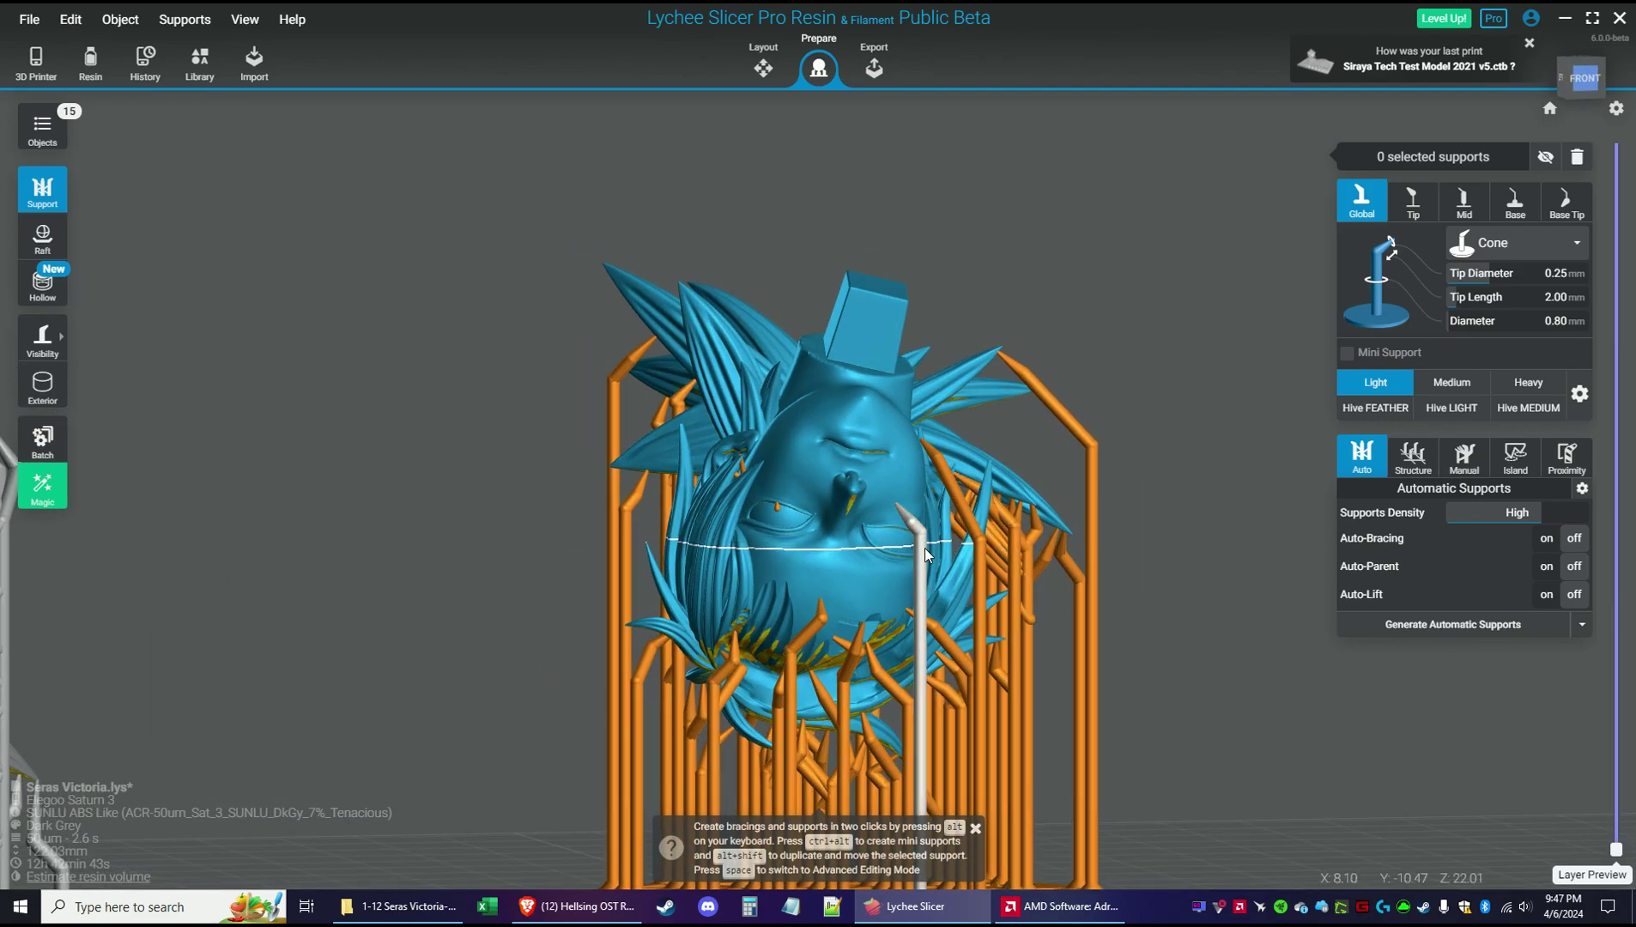
Delete one unwanted support and view the head from below
key(Delete)
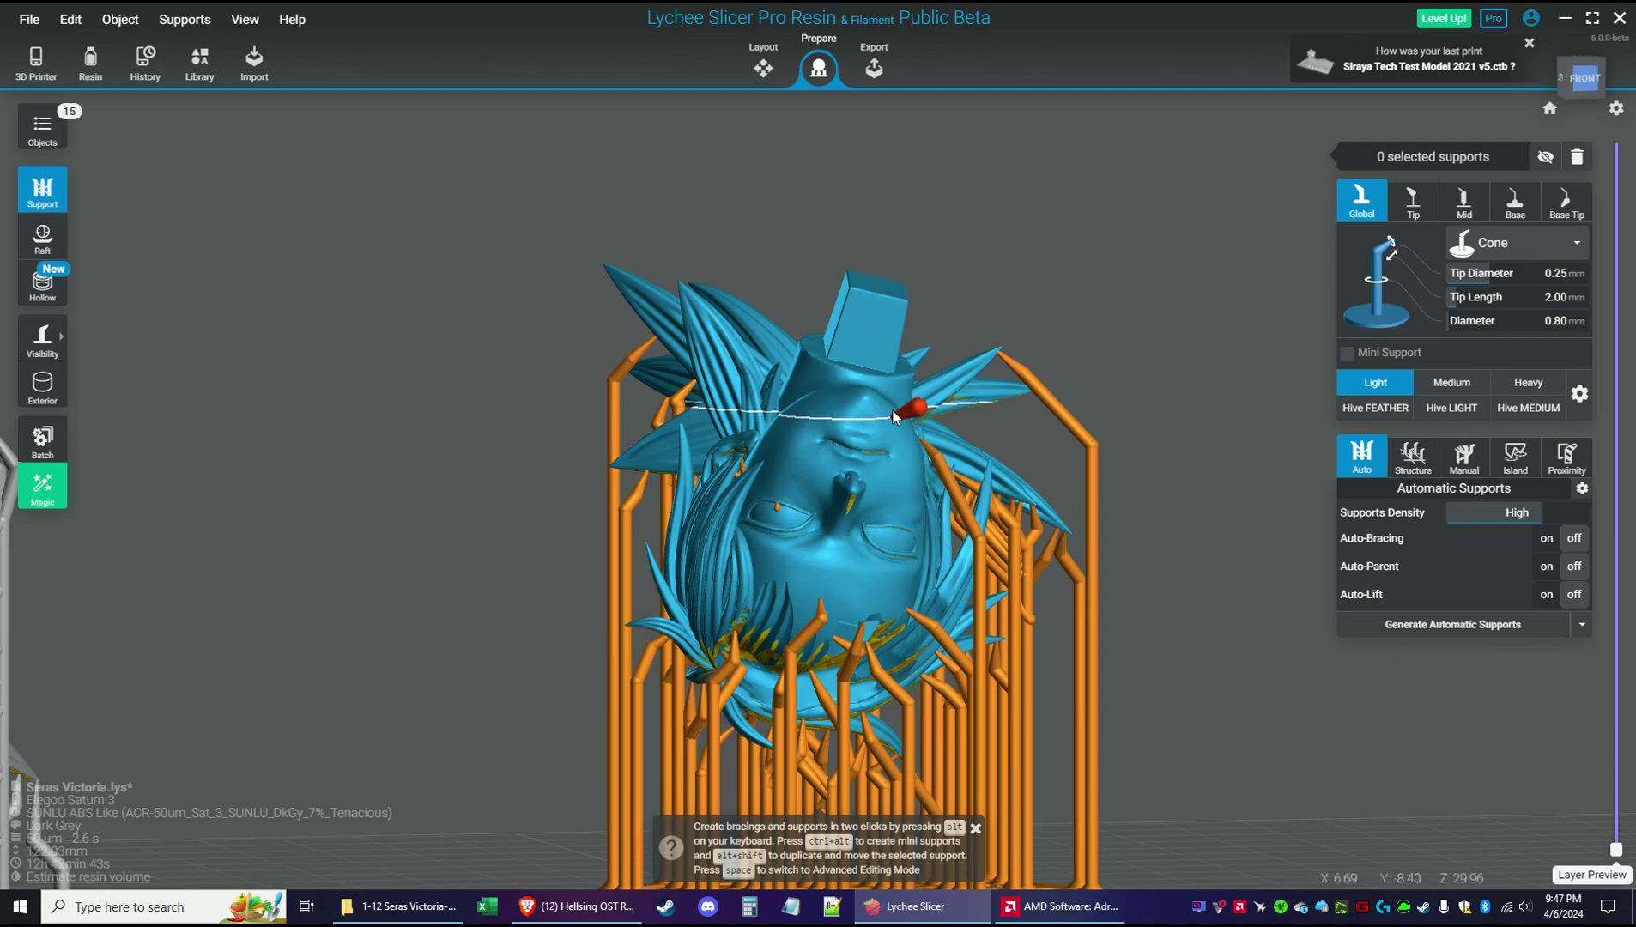
scroll(916, 448, up, 3)
scroll(919, 454, up, 2)
right_drag(987, 648, 911, 434)
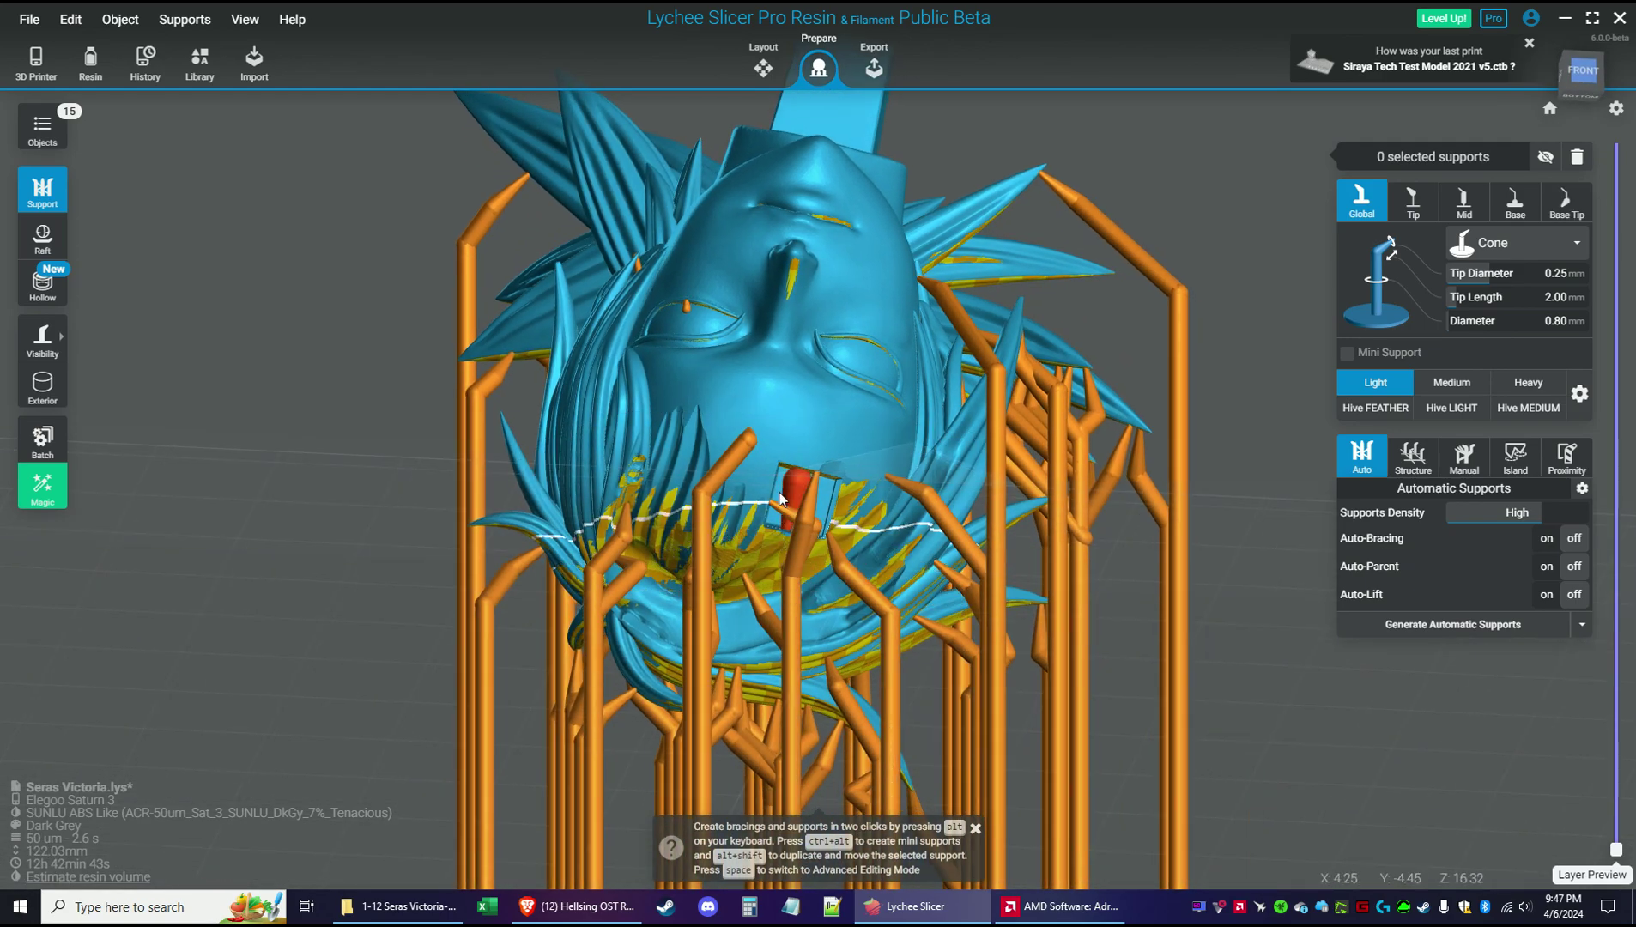
Delete the selected support and the mini support on the left eye
key(Delete)
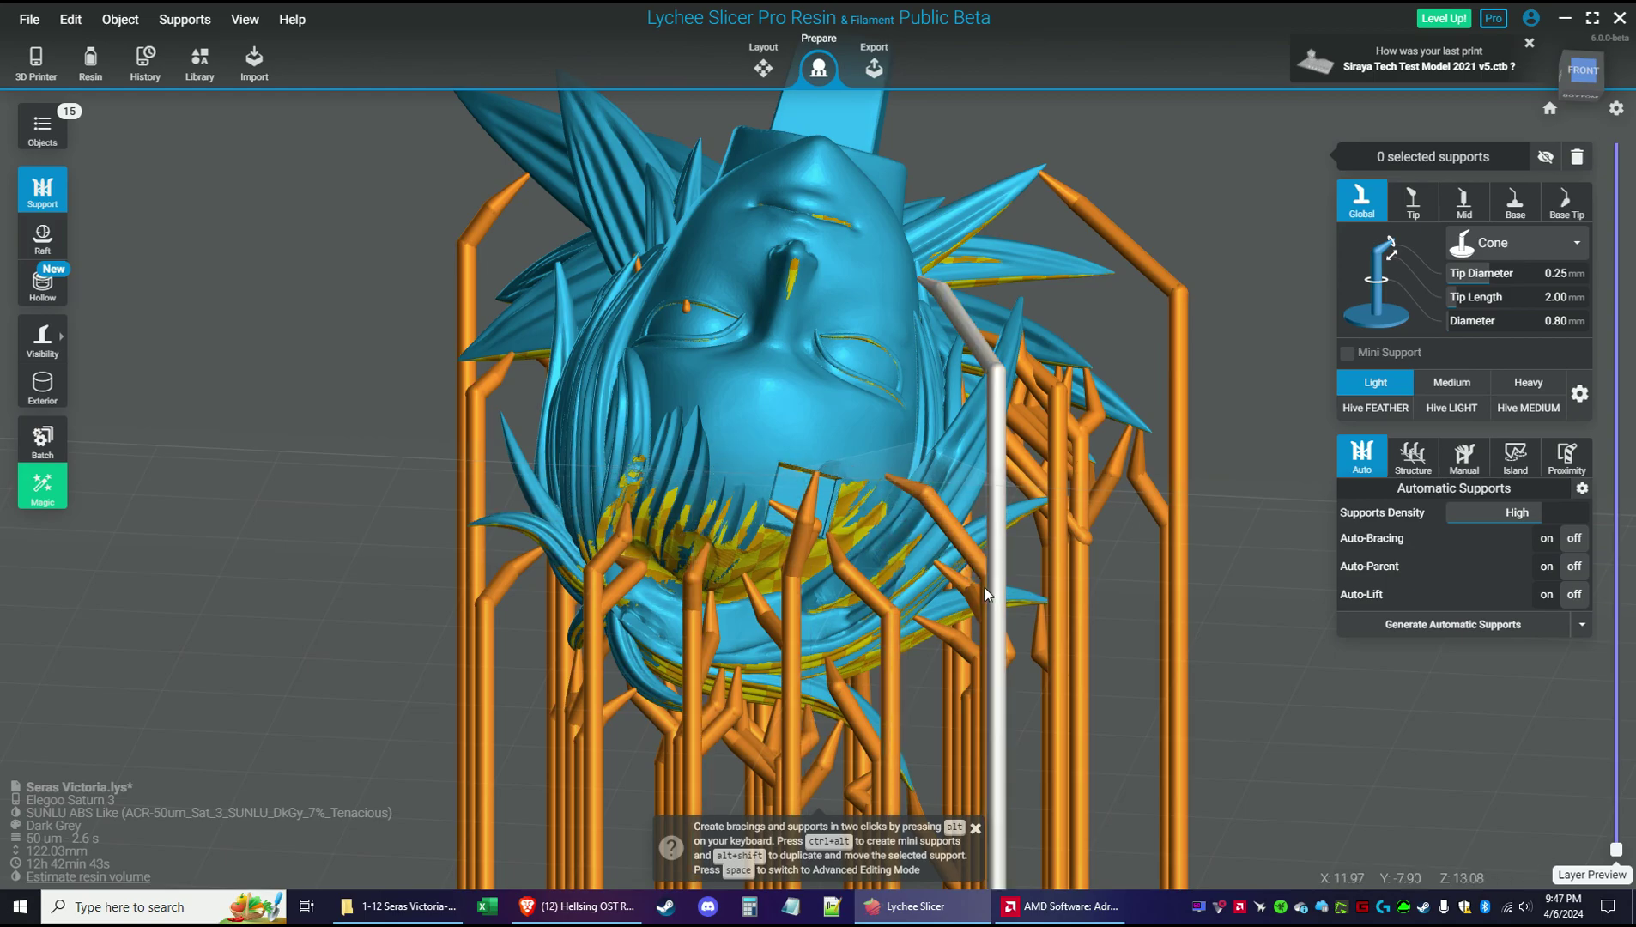
right_drag(934, 578, 1007, 573)
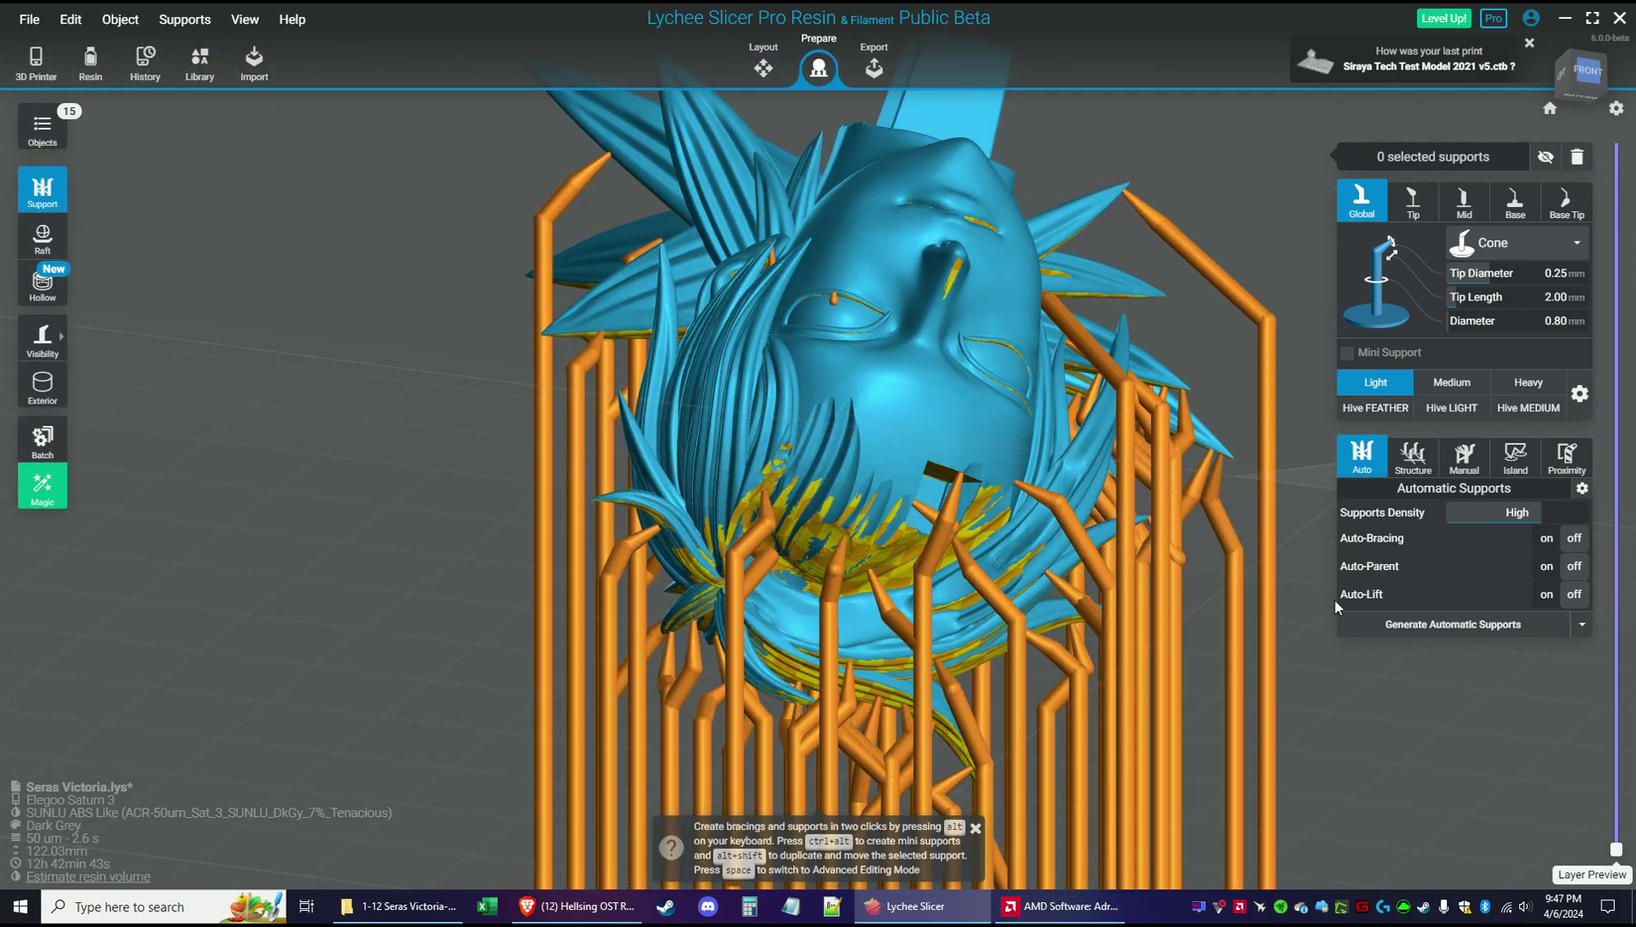
click(834, 294)
key(Delete)
right_drag(1131, 422, 982, 407)
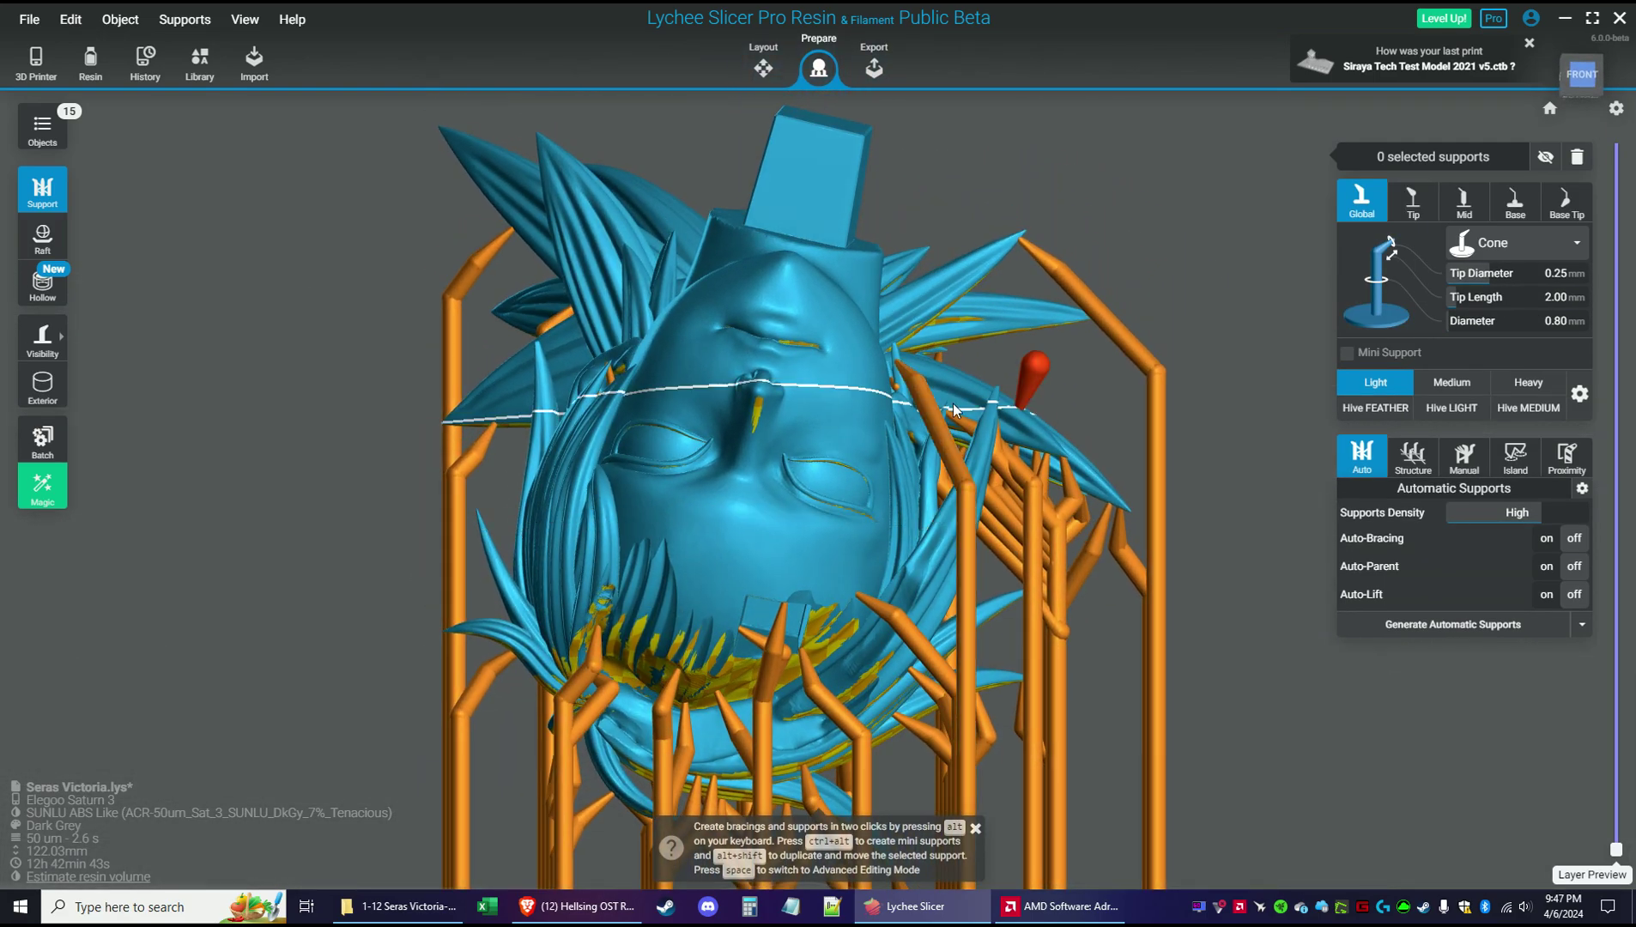
scroll(736, 382, up, 4)
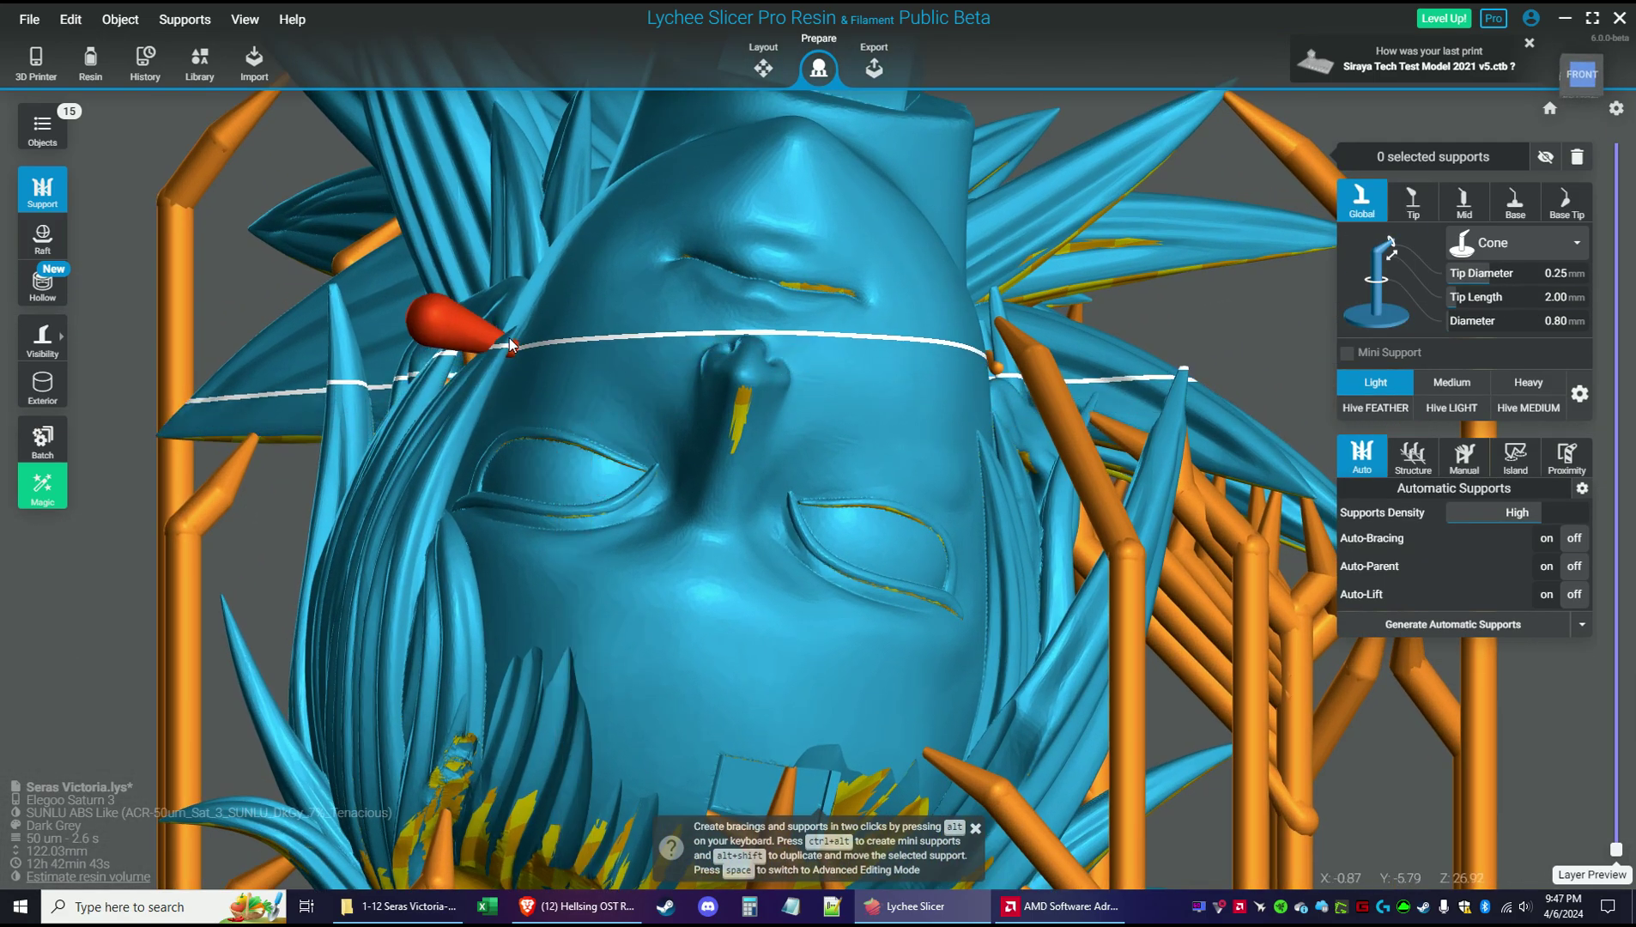
Try a mini support on the head, undo it, and delete a mini support on the hair
key(ctrl+alt)
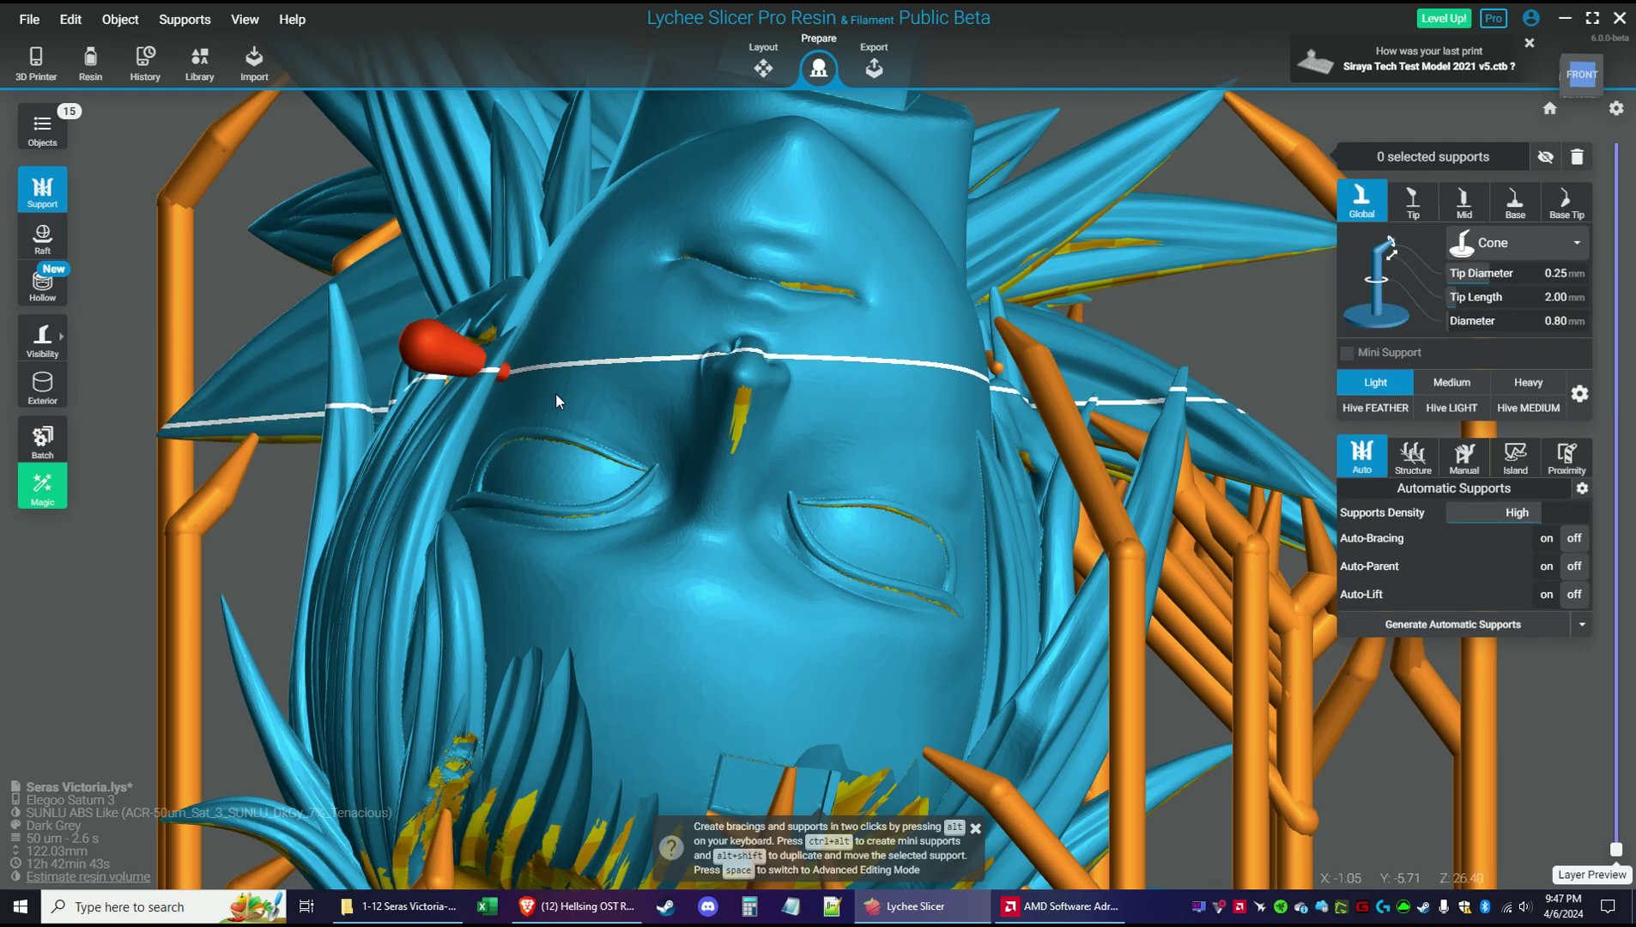
right_drag(1066, 432, 1032, 452)
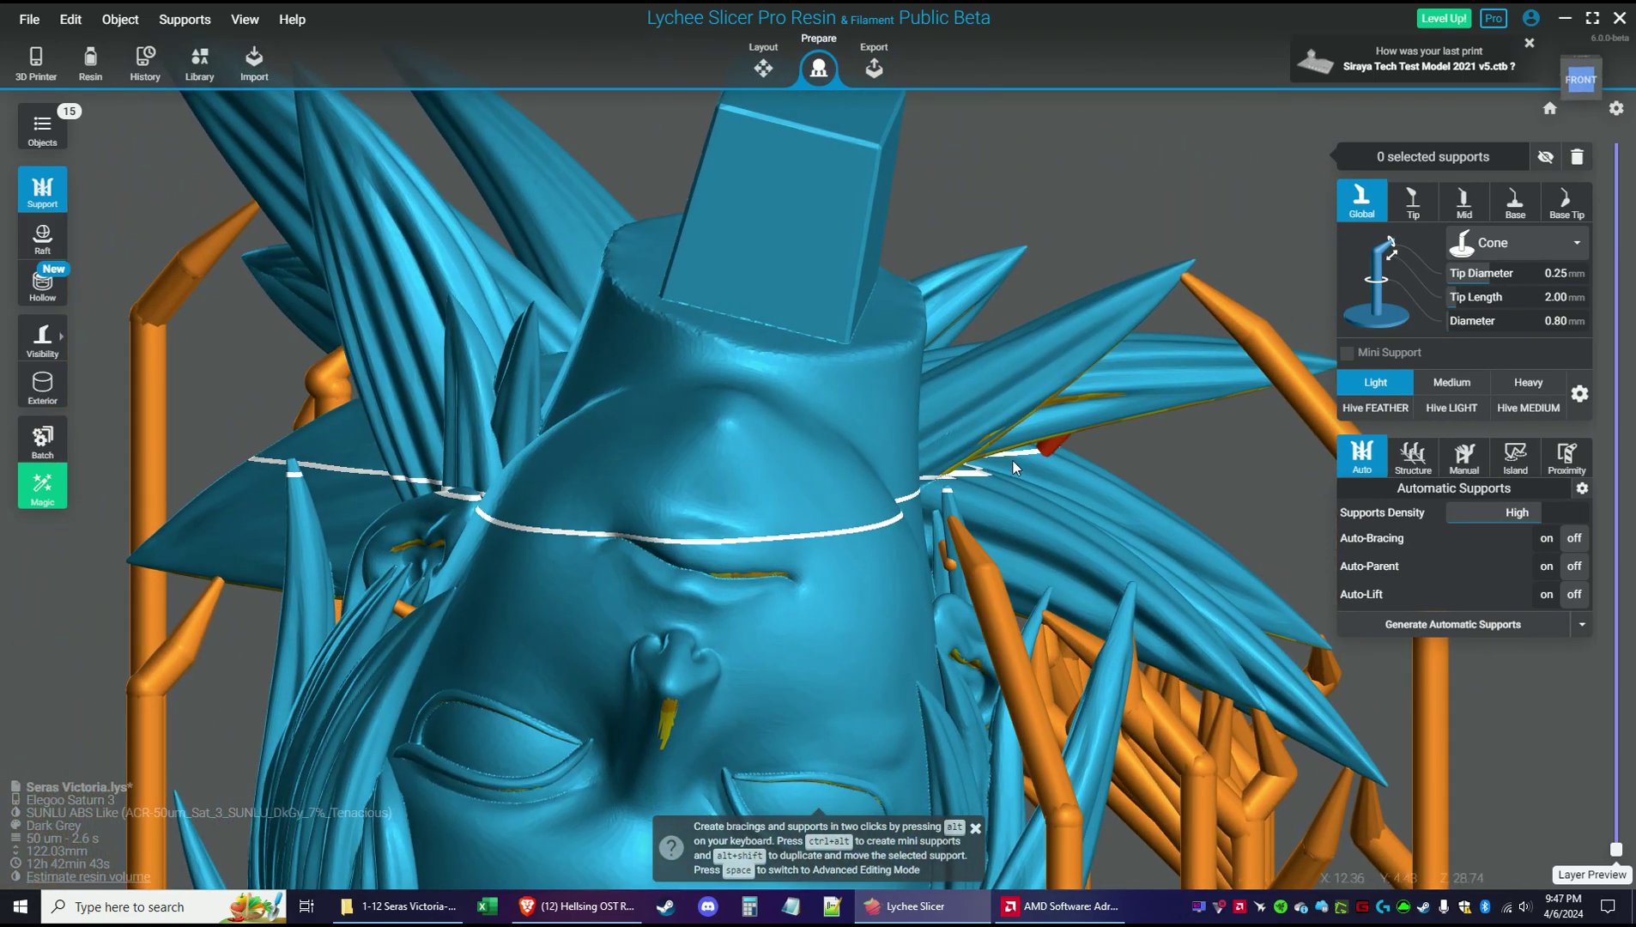
click(940, 545)
key(ctrl+z)
right_drag(1286, 591, 348, 365)
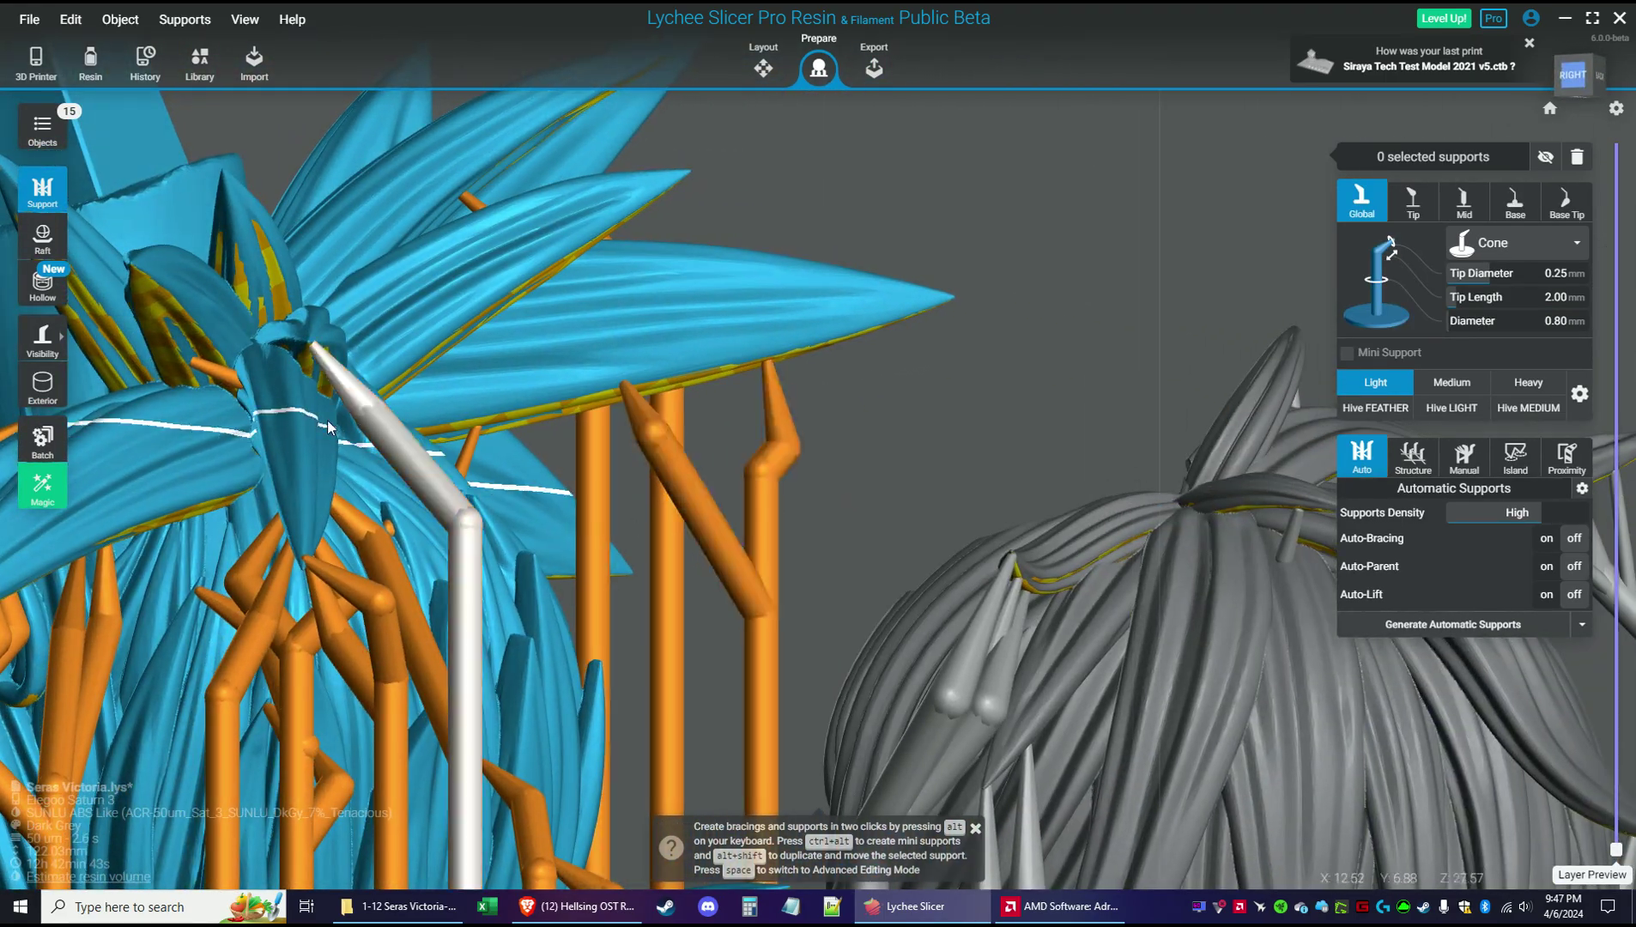
click(223, 374)
key(Delete)
Add a mini support on a hair strand and delete the other small unwanted support tips
right_drag(657, 508, 550, 538)
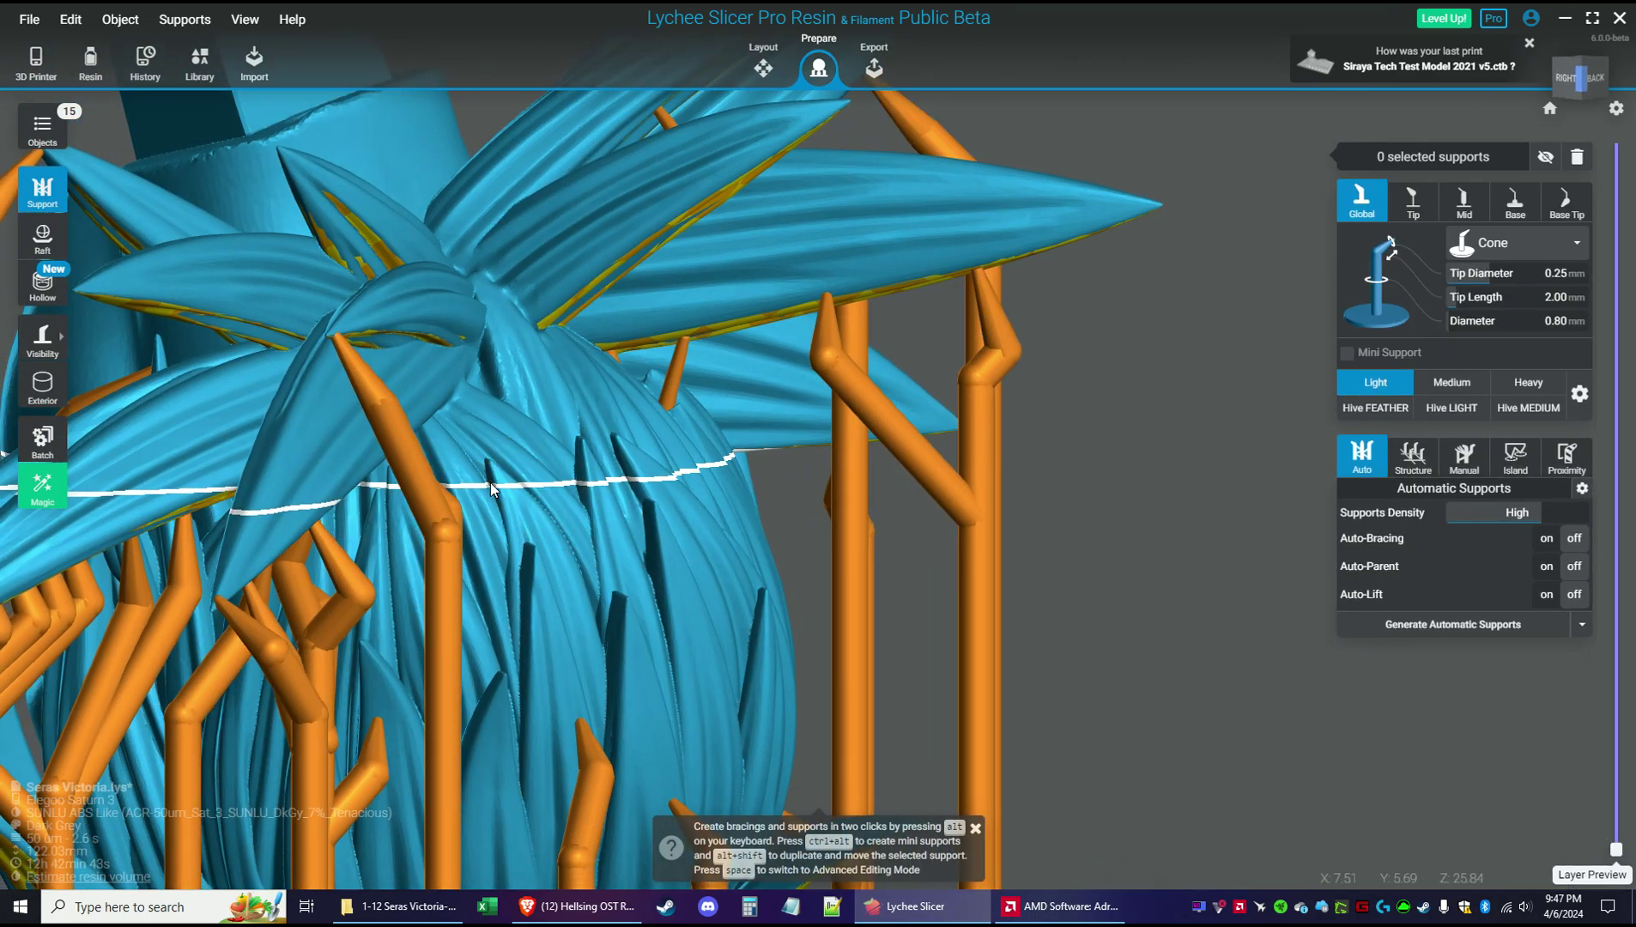
ctrl+alt+click(676, 386)
right_drag(676, 386, 598, 407)
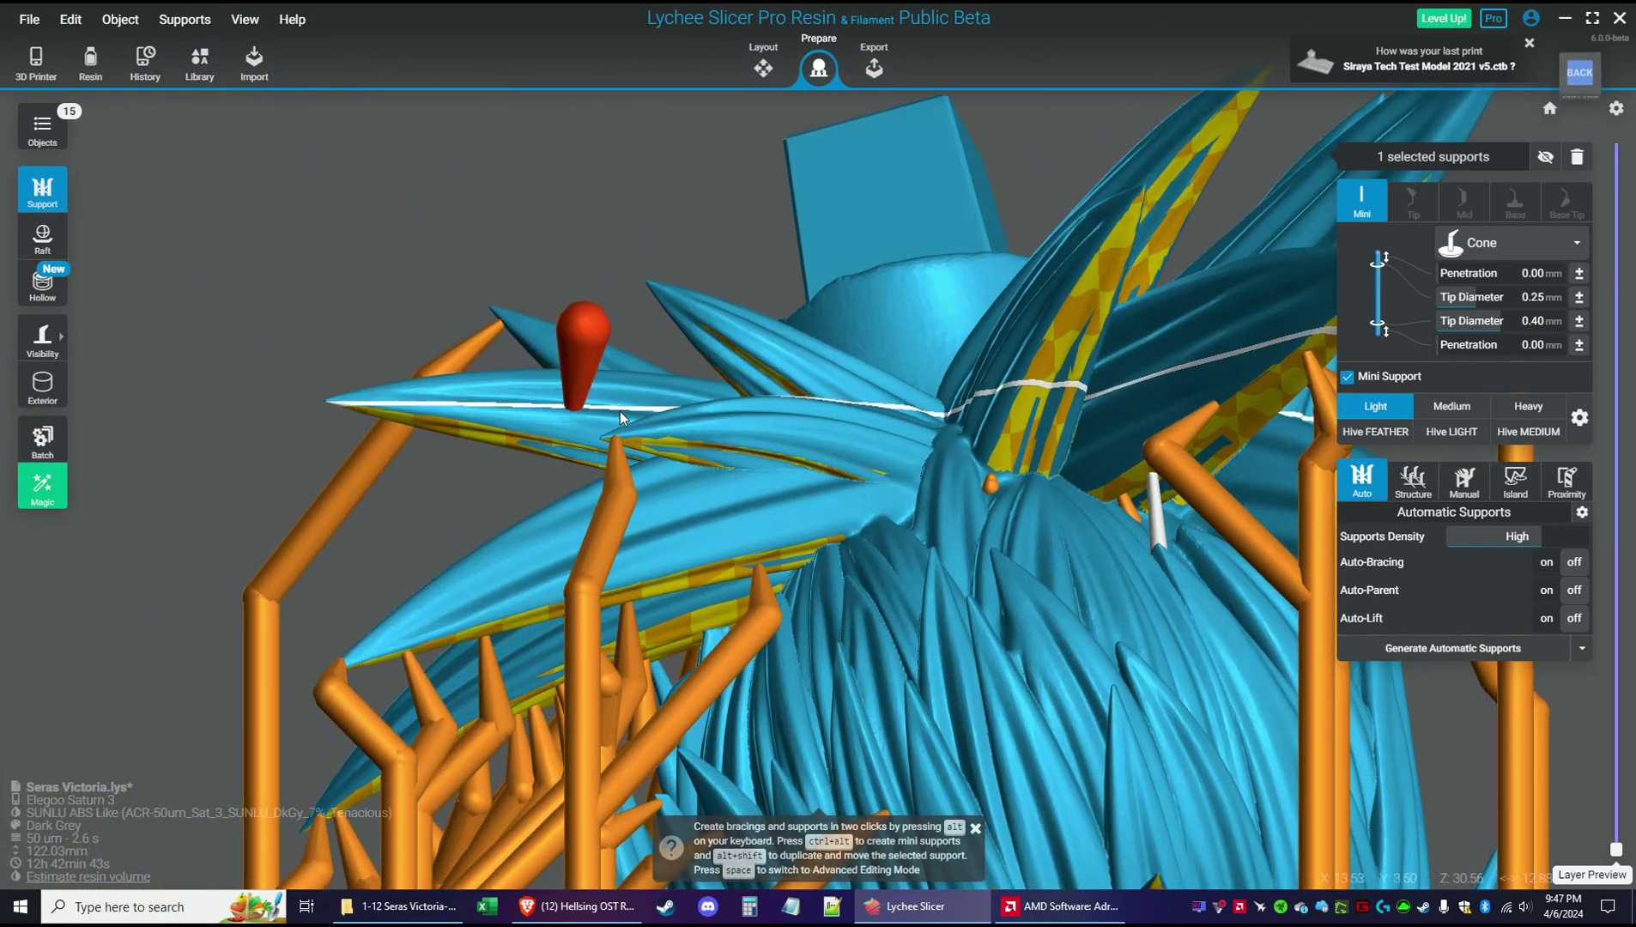
key(Delete)
click(1134, 510)
key(Delete)
click(988, 484)
Delete the last selected stray mini support and orbit around to the hair
key(Delete)
right_drag(1047, 491, 1127, 311)
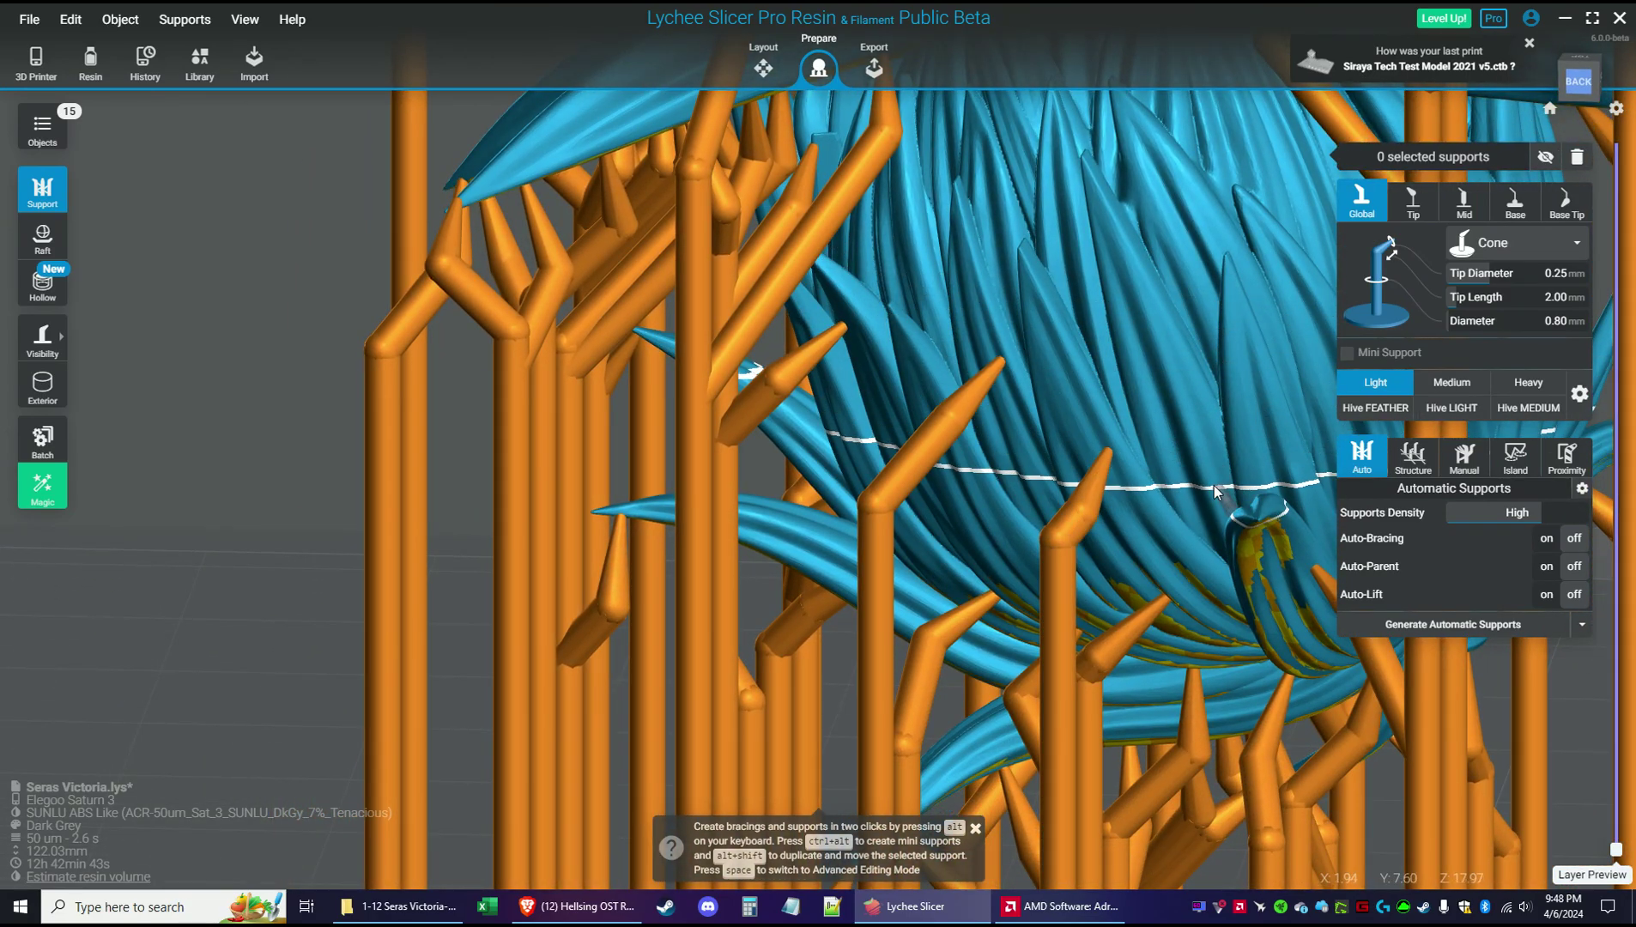
right_drag(1239, 485, 1288, 378)
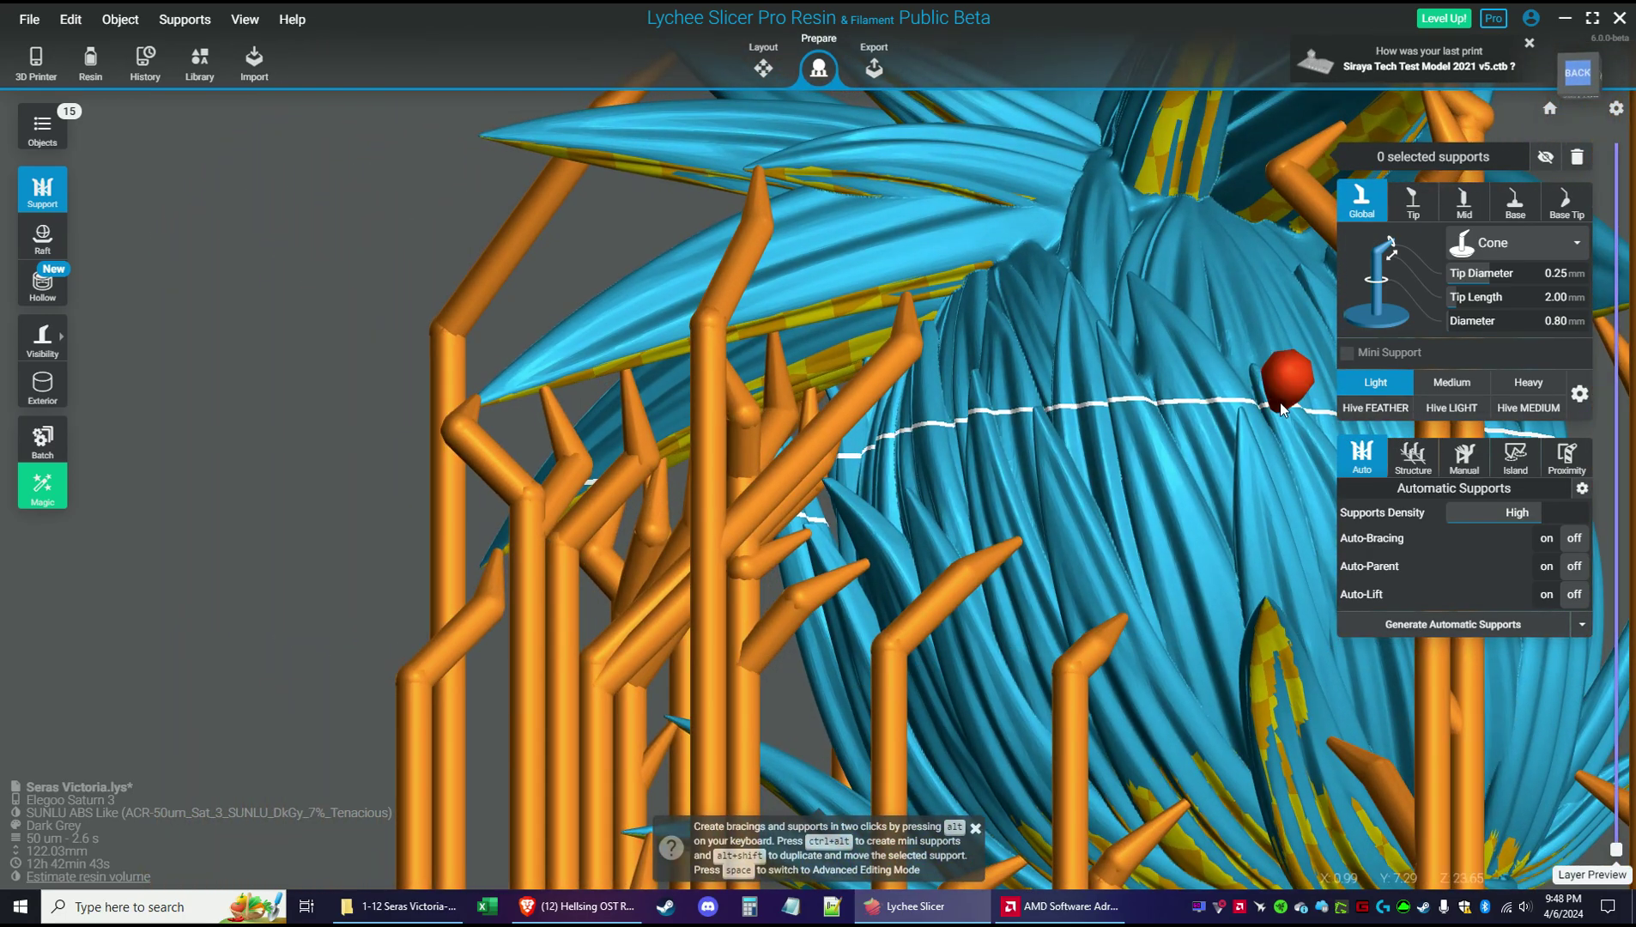
middle_drag(1289, 377, 803, 455)
right_drag(805, 454, 1054, 474)
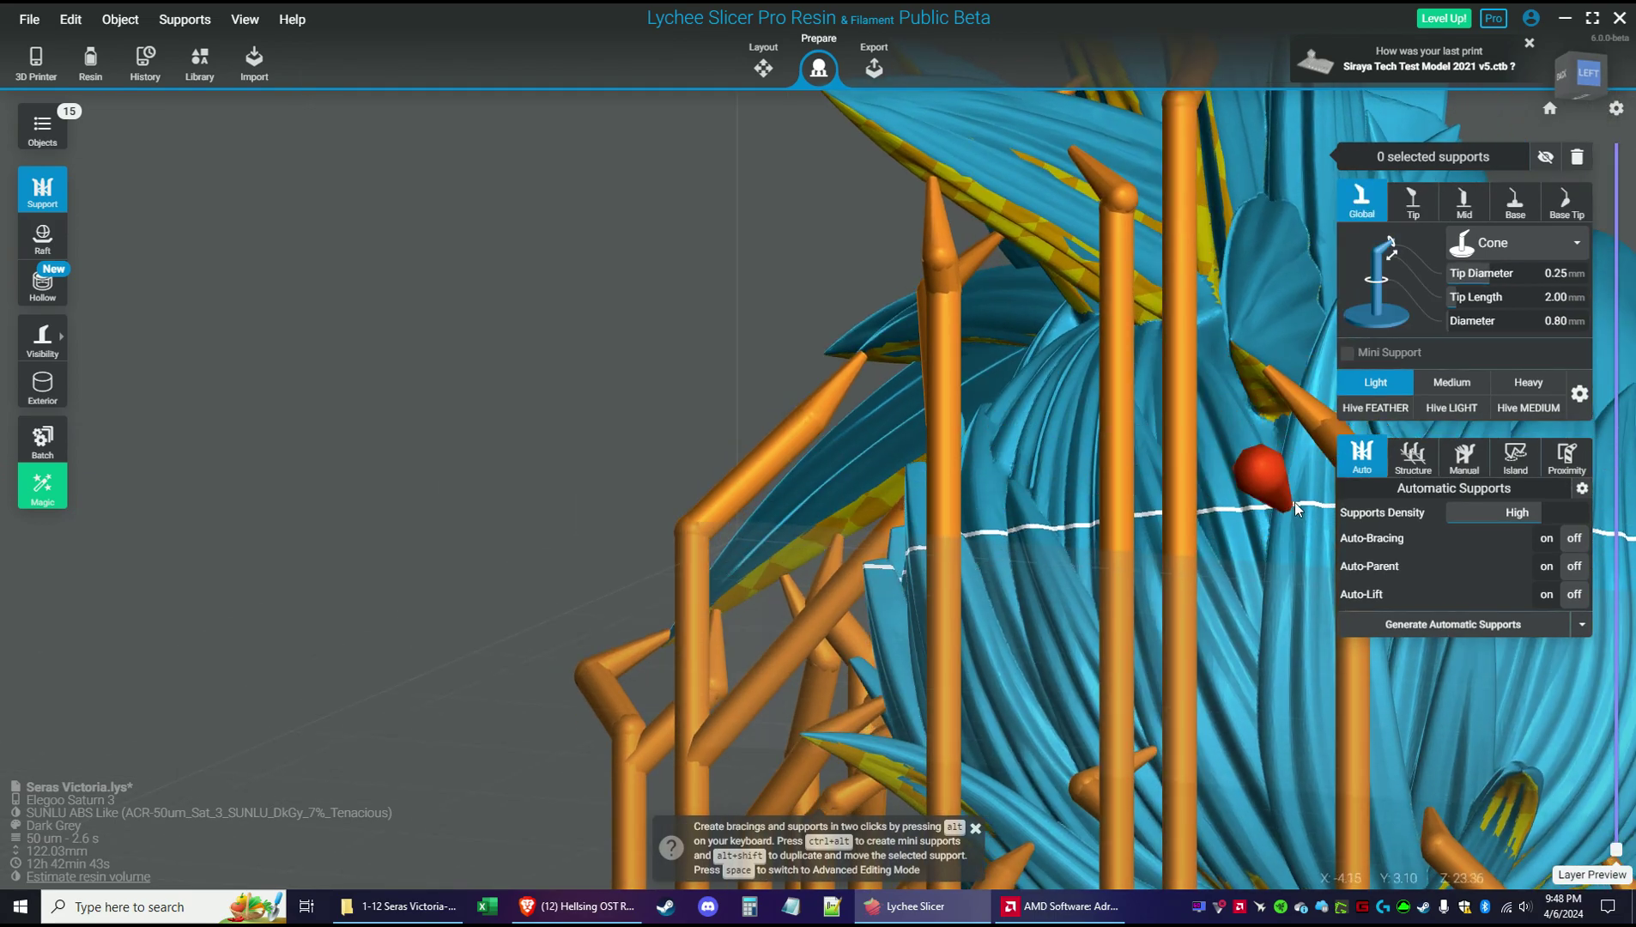
Place a new support under a hair spike, then view the head's back and underside
click(1262, 394)
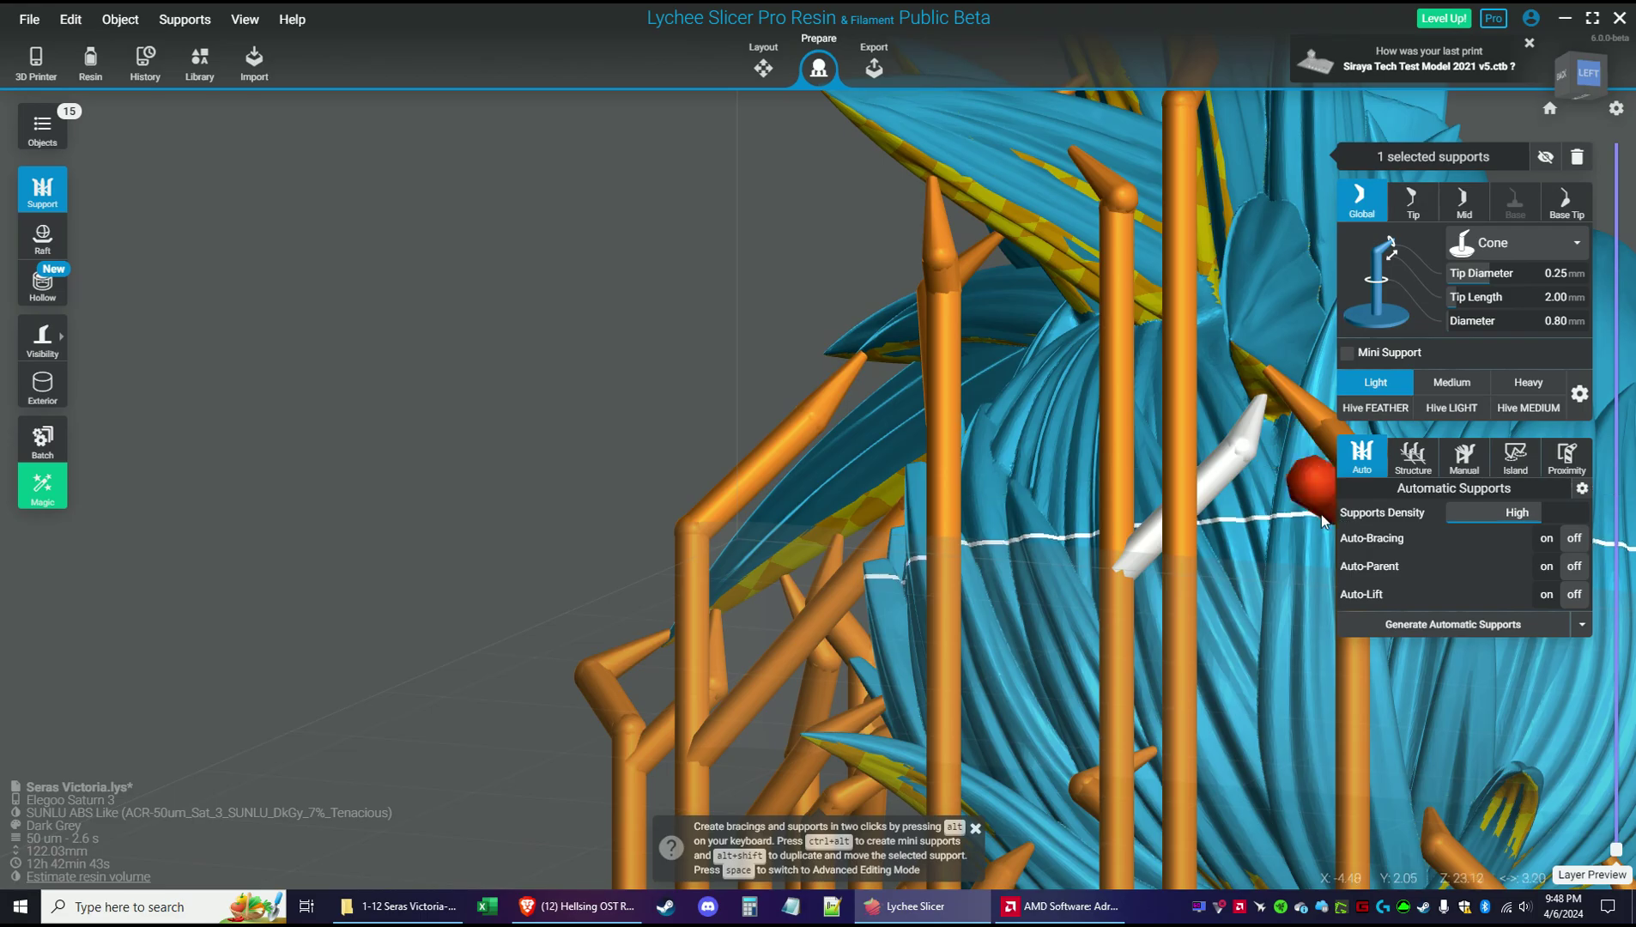
right_drag(1047, 597, 1107, 579)
middle_drag(1107, 579, 1101, 128)
right_drag(1142, 449, 927, 476)
middle_drag(927, 476, 53, 479)
right_drag(1168, 591, 651, 499)
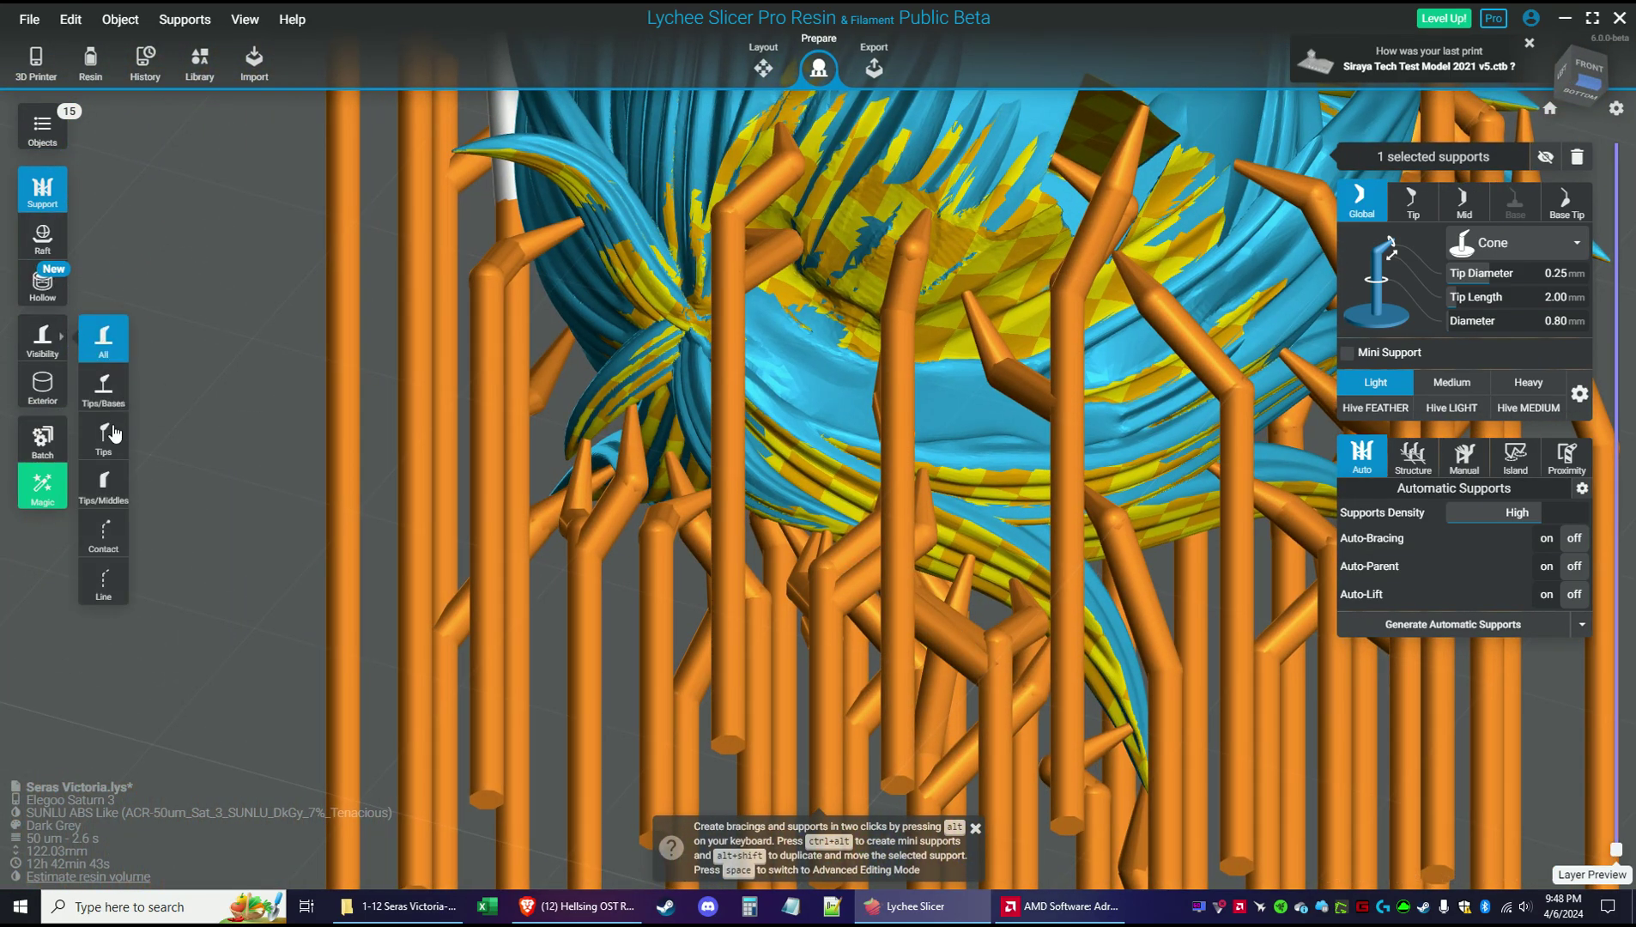
Show only support tips and inspect the hair supports from below
click(114, 432)
right_drag(1204, 693, 1073, 570)
click(1076, 648)
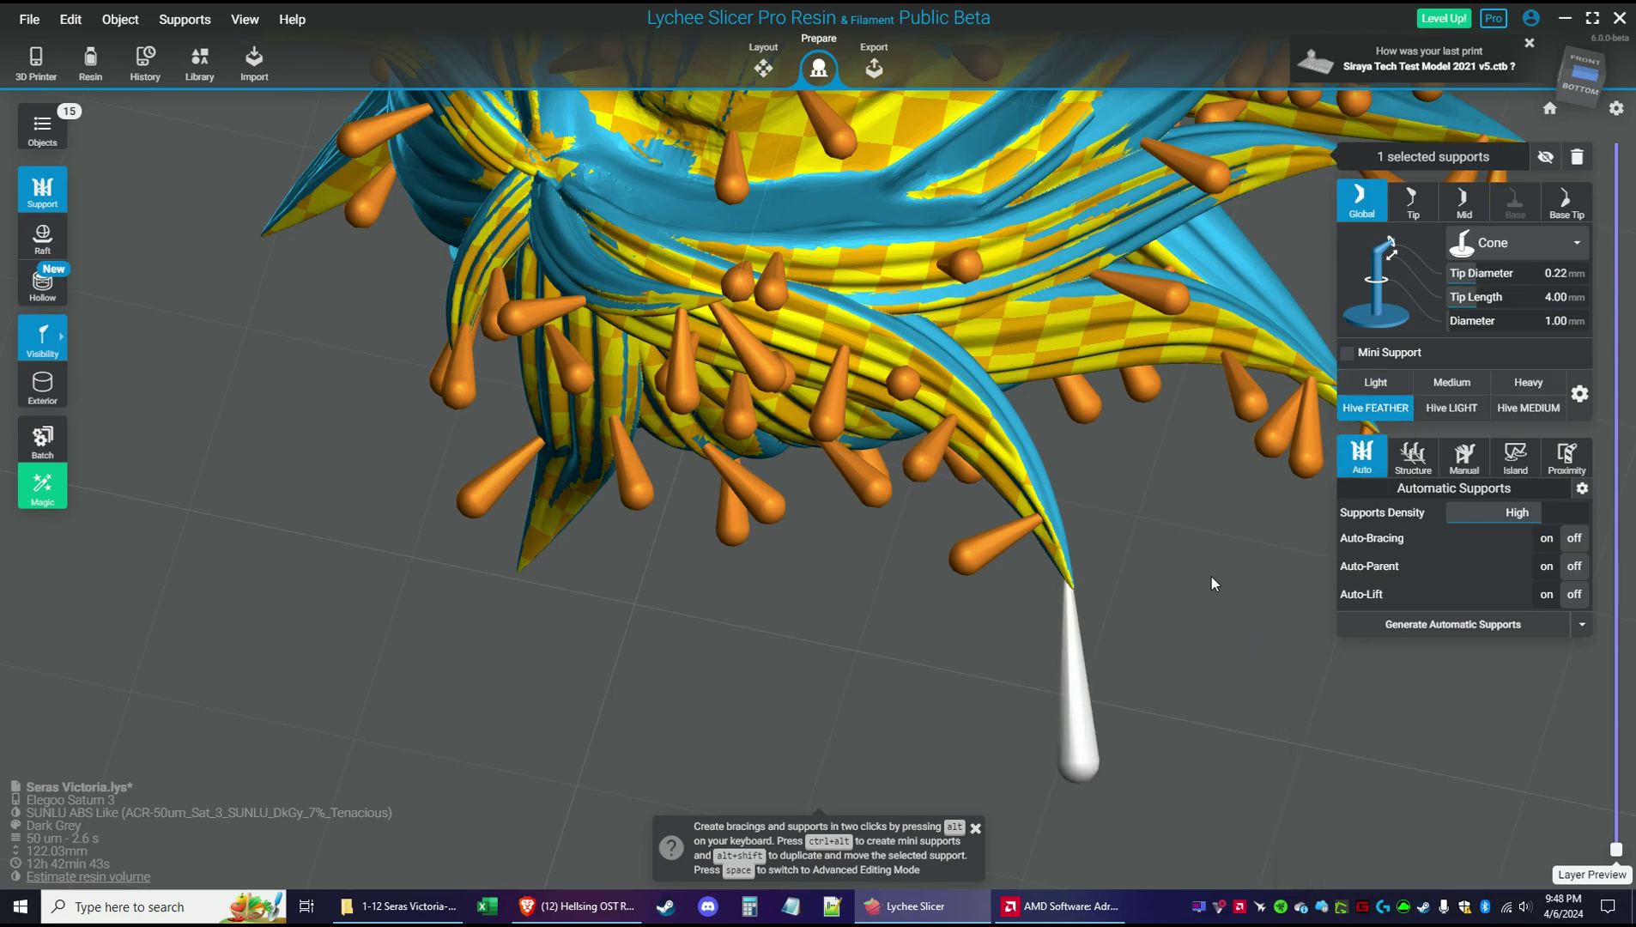
click(1213, 579)
right_drag(1222, 612, 1231, 589)
middle_drag(1231, 589, 879, 663)
drag(879, 663, 987, 656)
Give the upper-right hair support the Hive FEATHER preset
click(1067, 648)
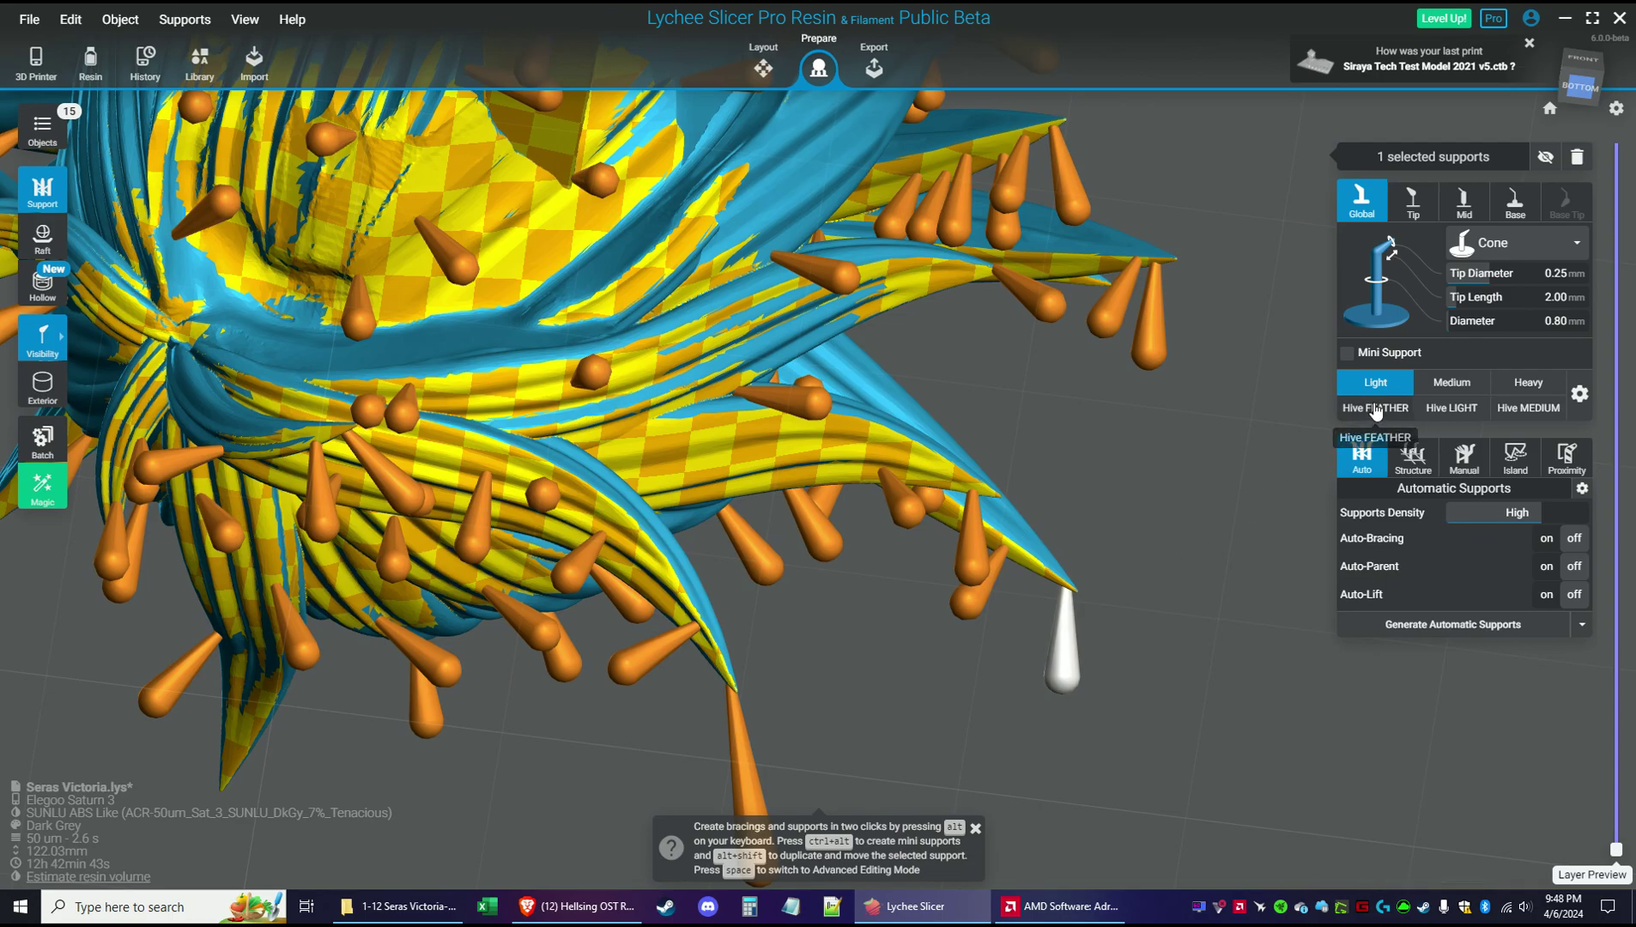
click(1160, 314)
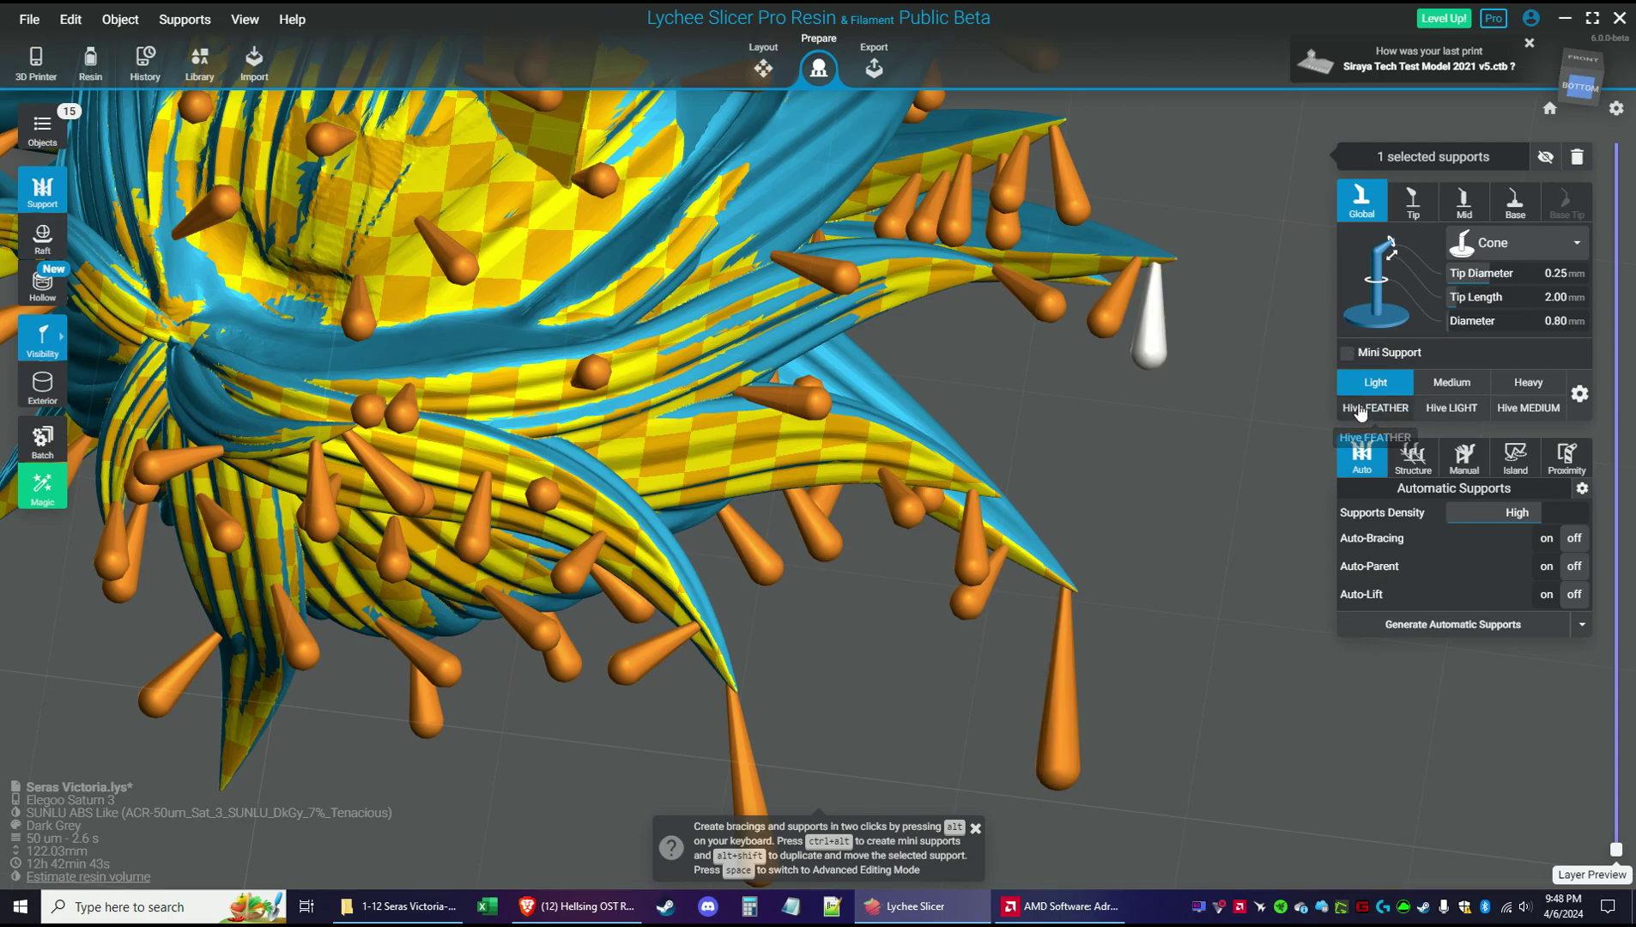
click(1360, 410)
click(1370, 382)
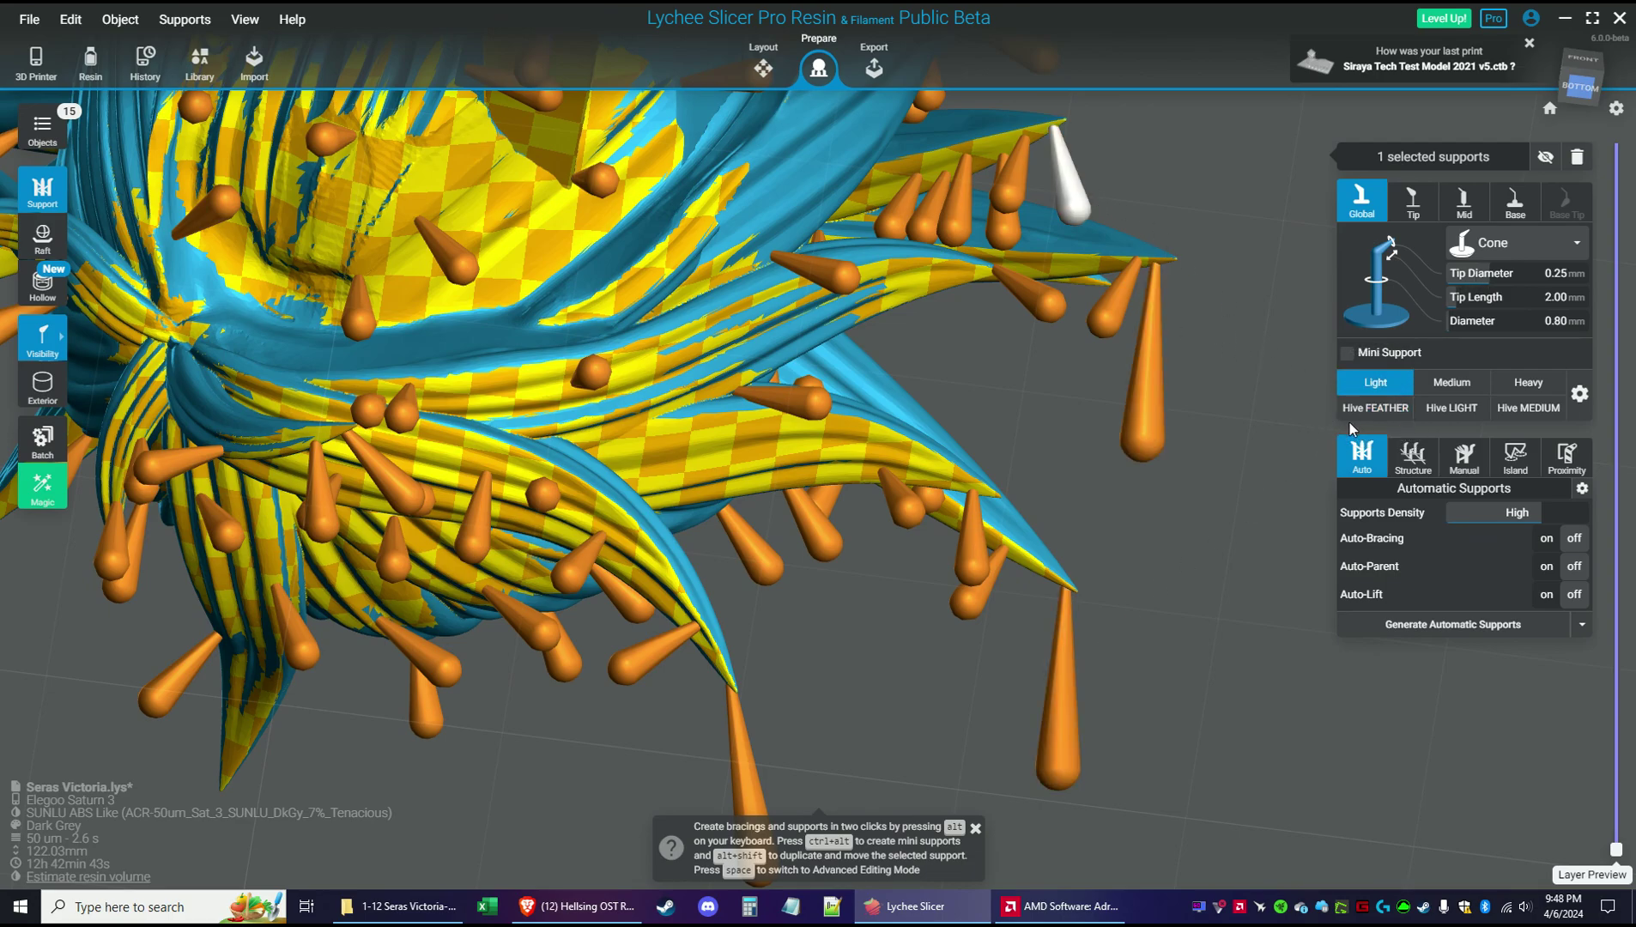
click(1368, 411)
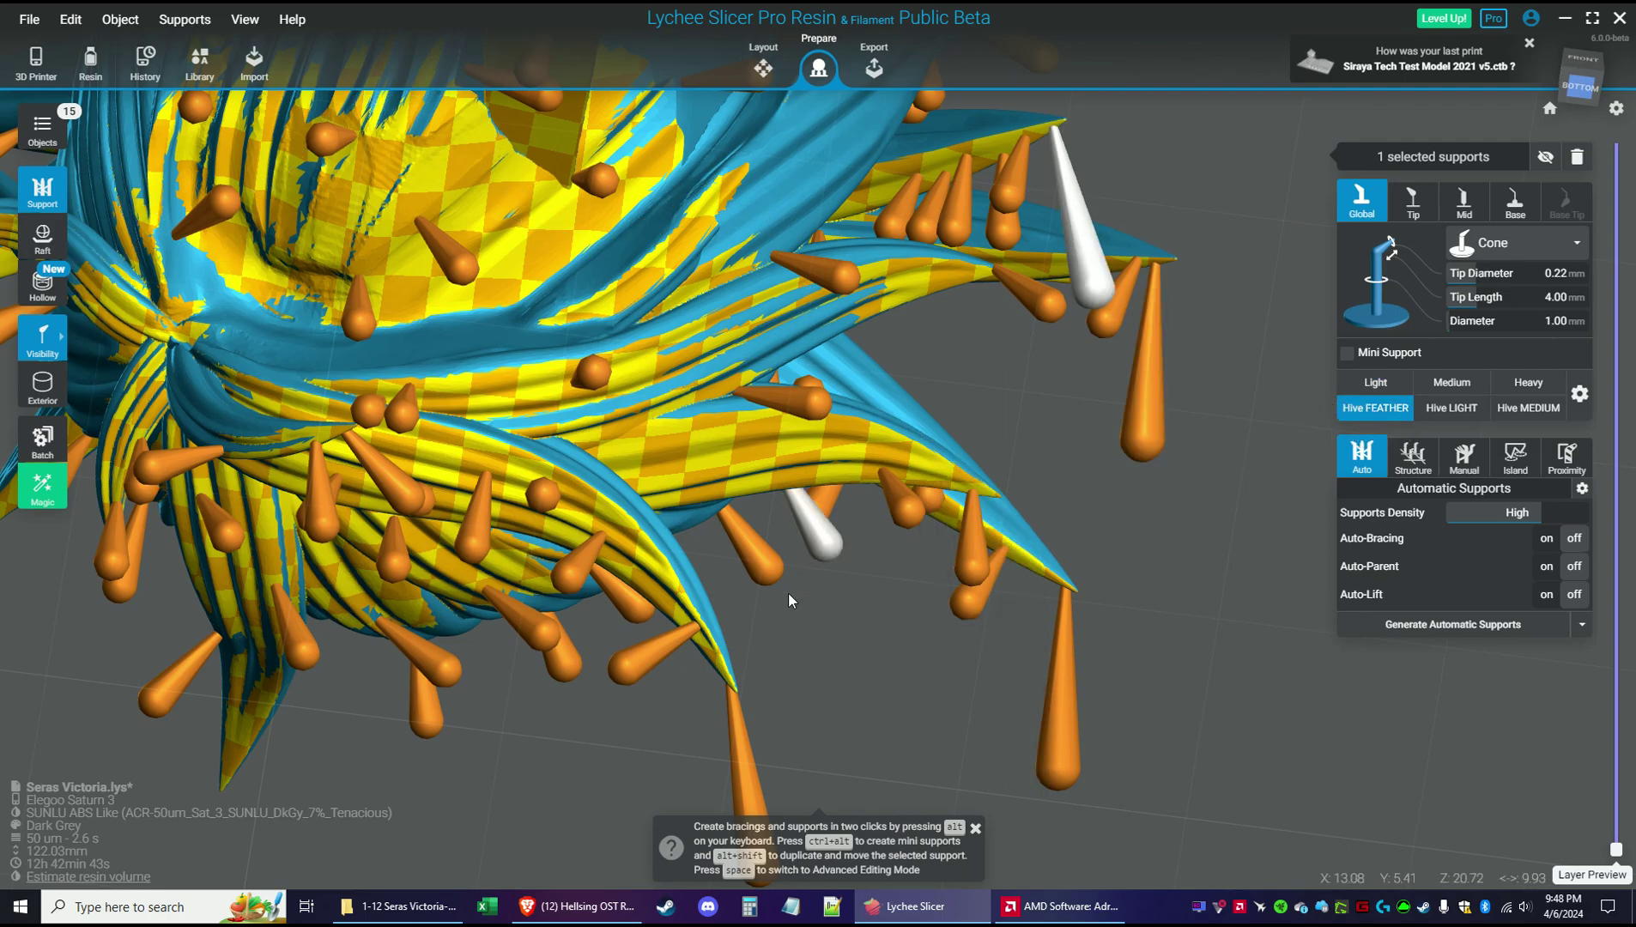
middle_drag(620, 586, 1302, 556)
right_drag(770, 482, 737, 494)
drag(738, 495, 719, 451)
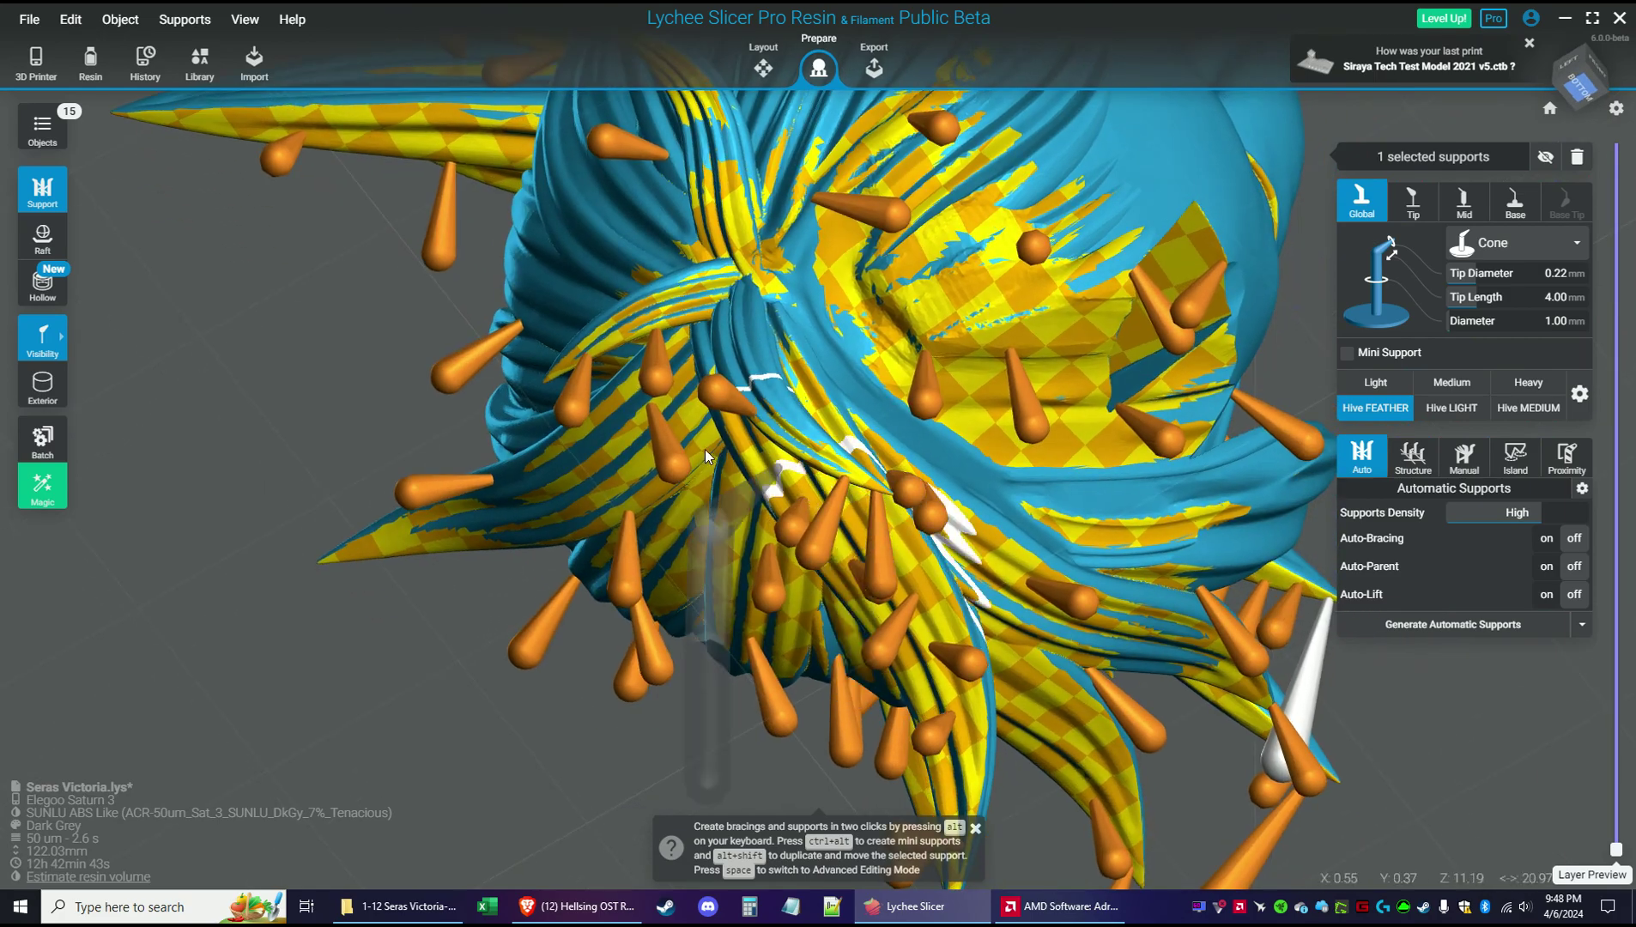
Select the head model and place a manual support under a hair spike tip
drag(337, 309, 596, 755)
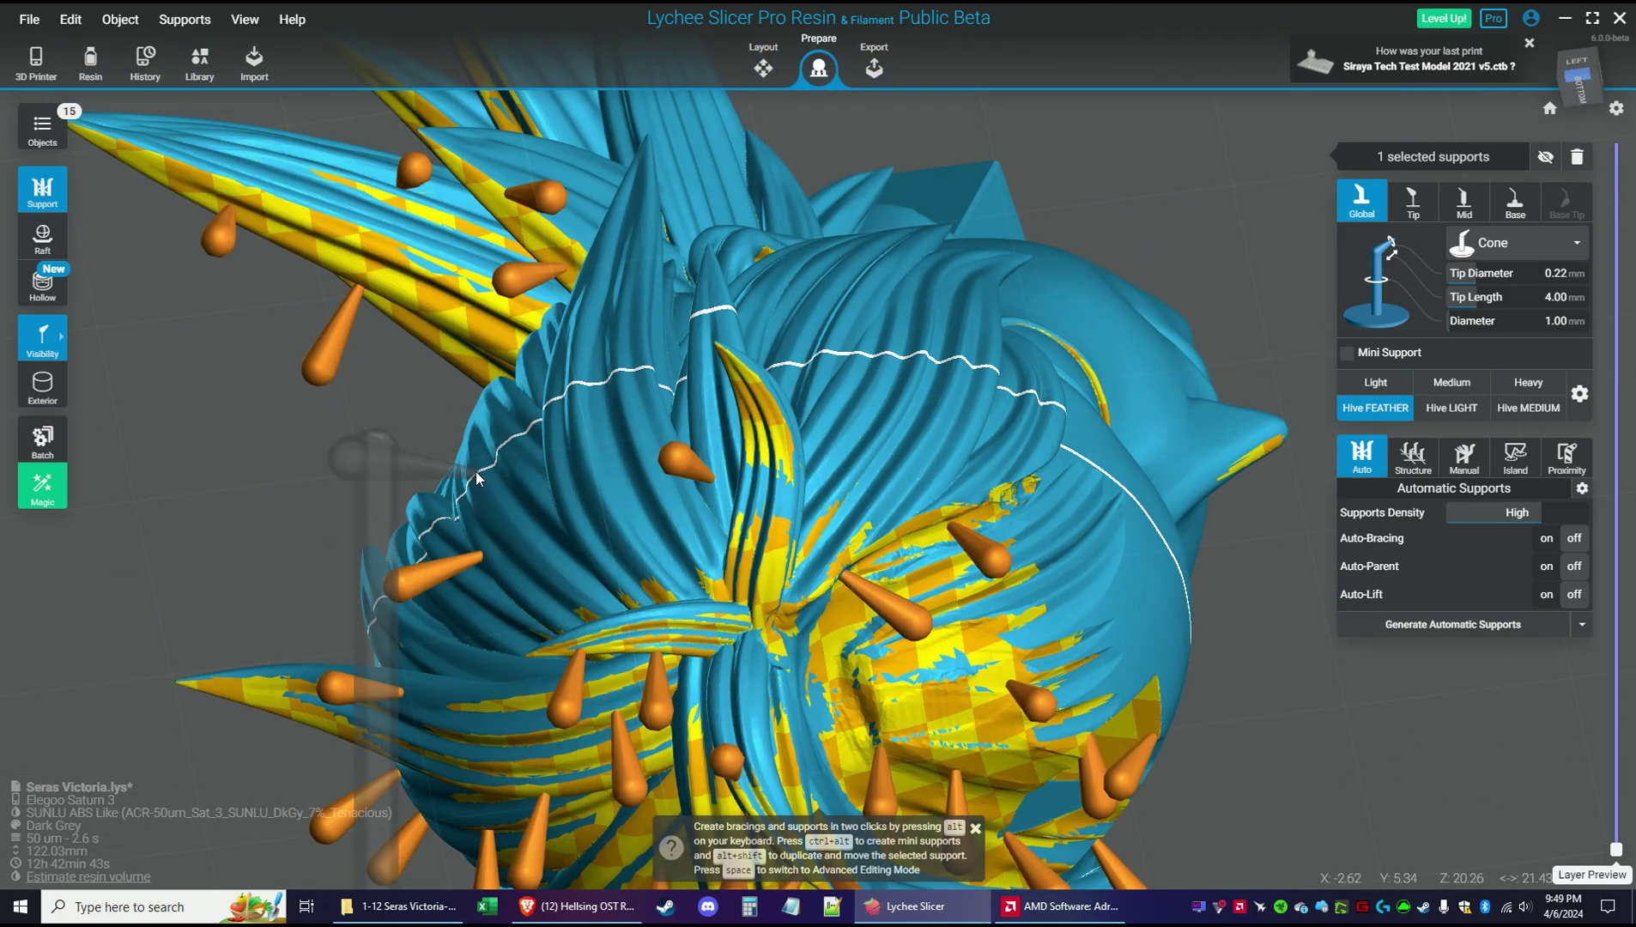
drag(513, 472, 1297, 727)
drag(697, 563, 938, 664)
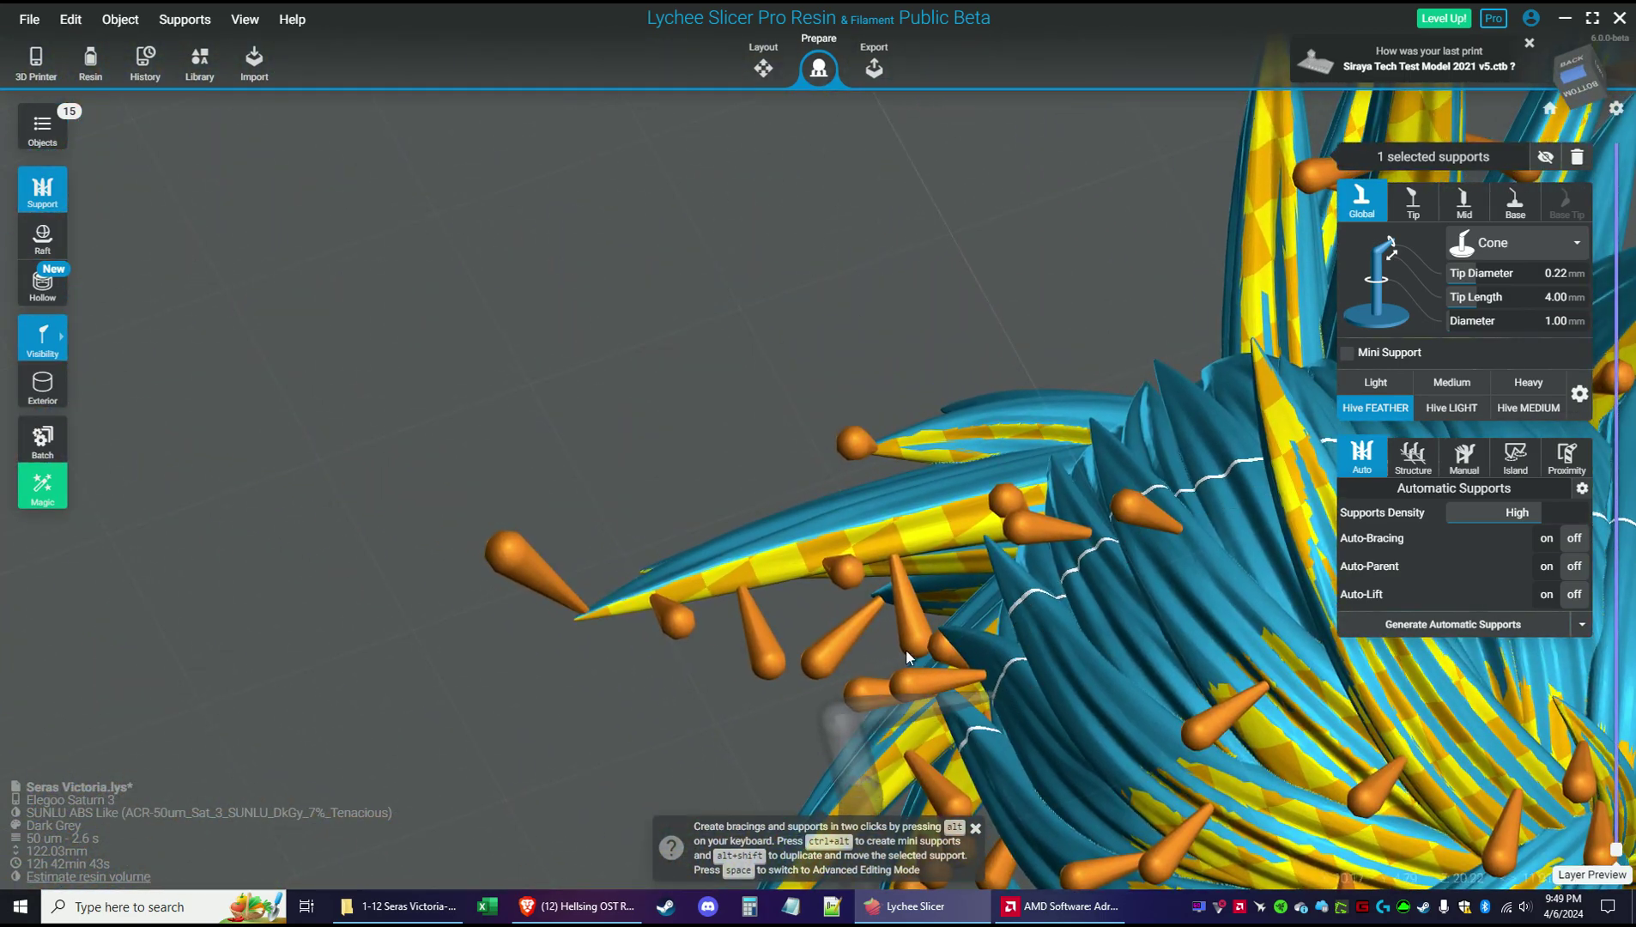
drag(748, 450, 913, 444)
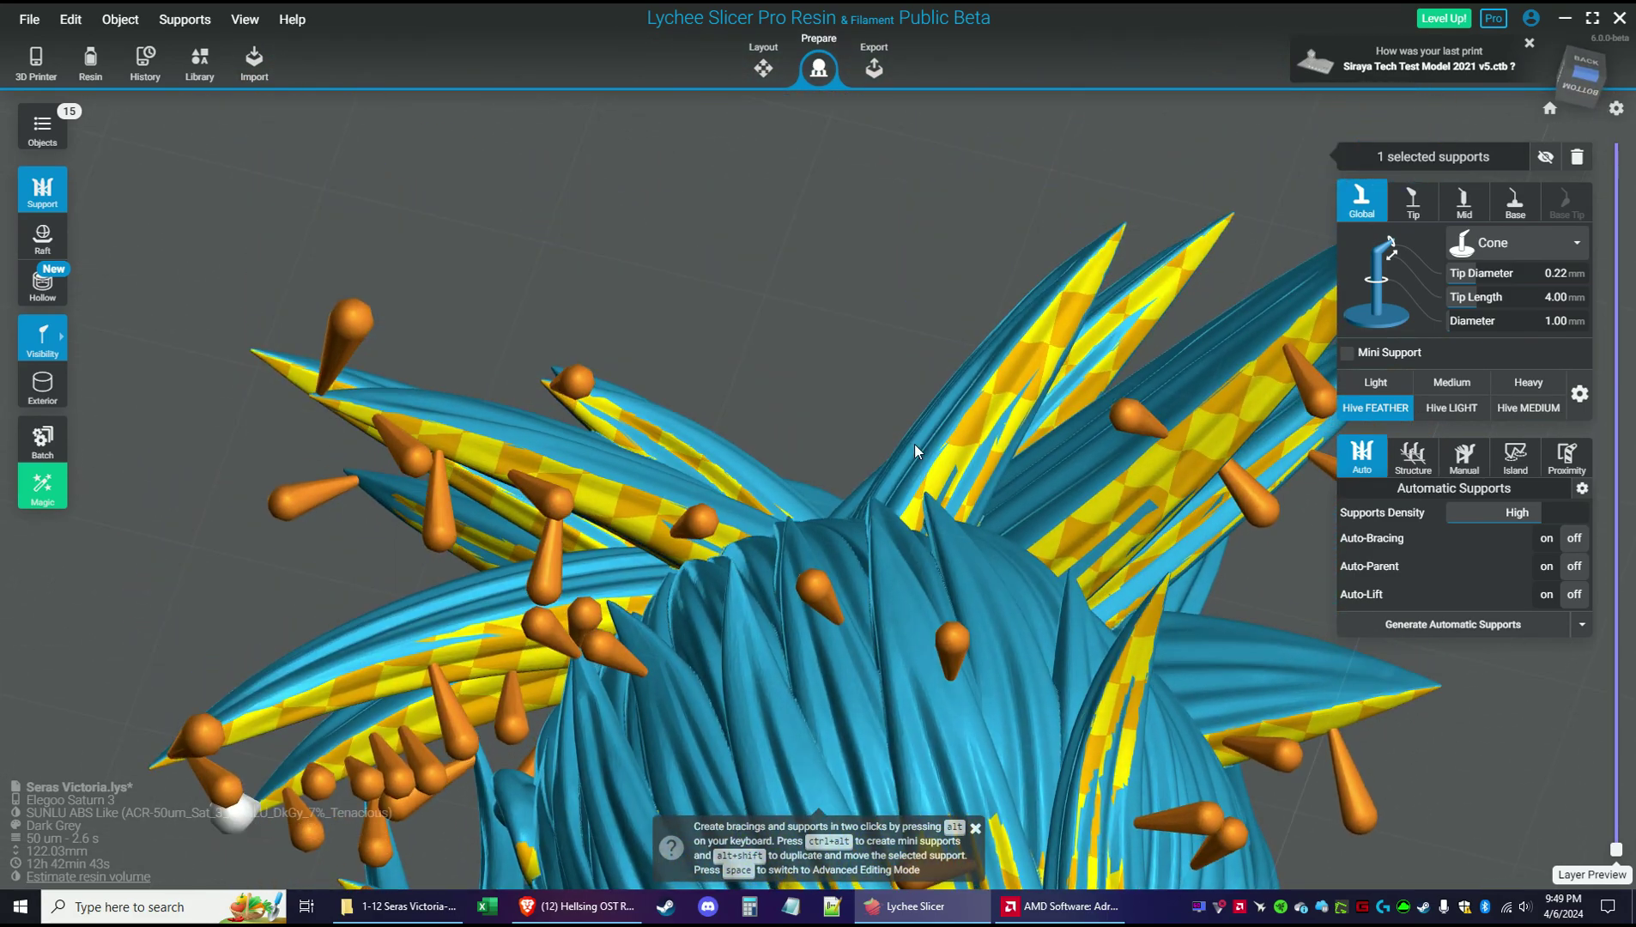
middle_drag(1215, 635, 1036, 799)
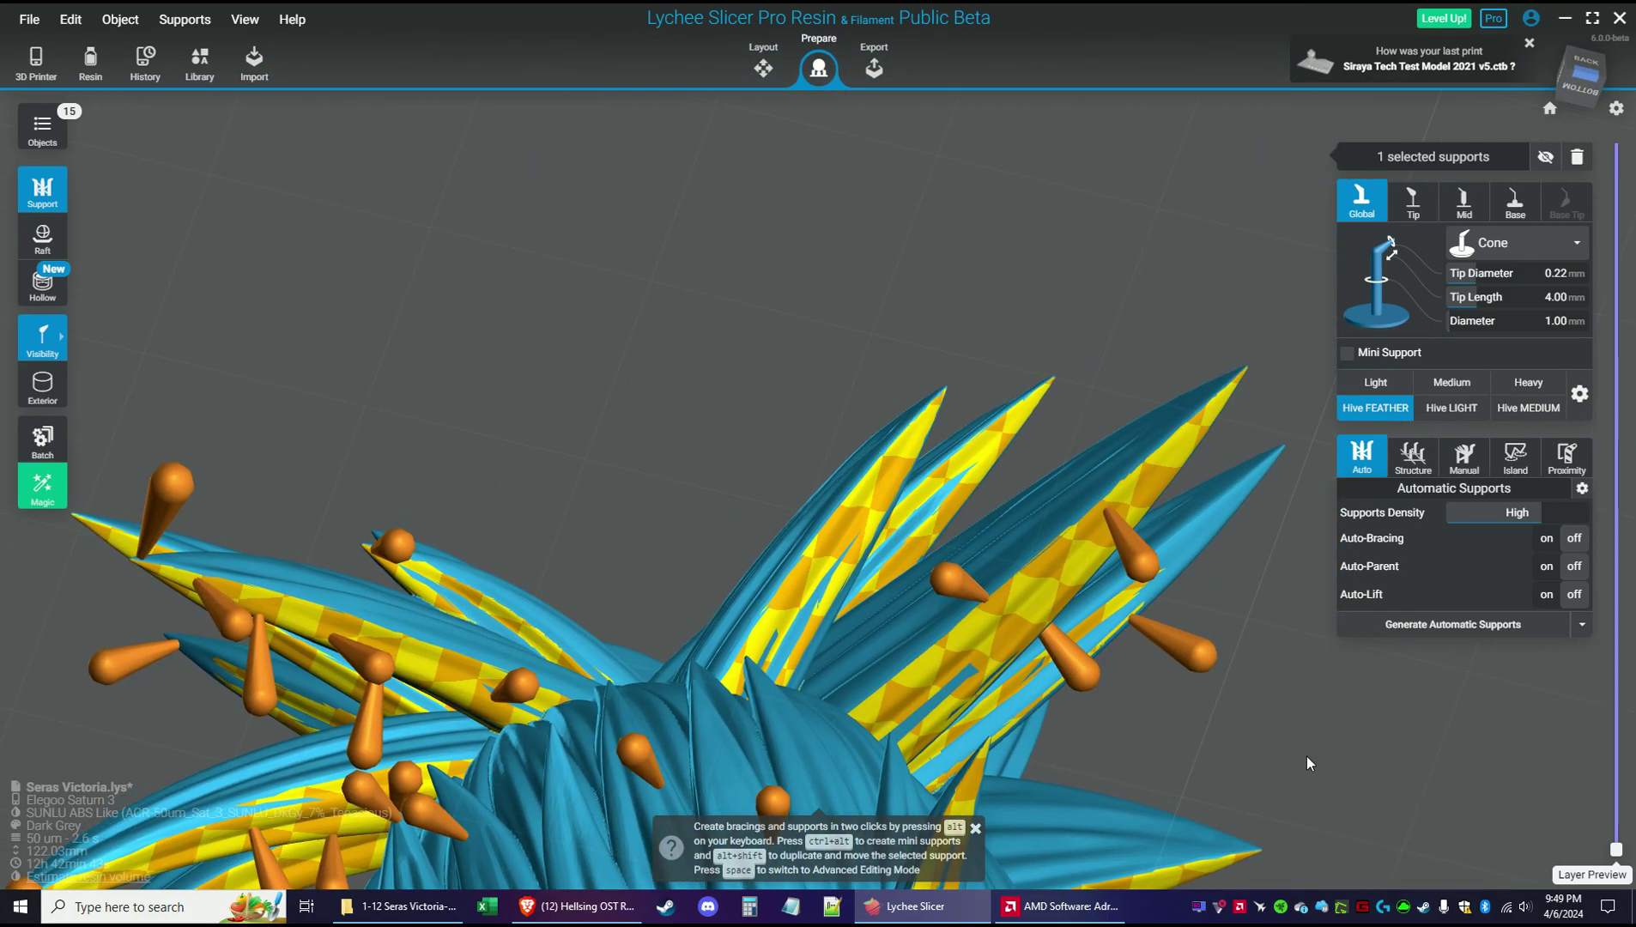
click(1306, 757)
click(844, 563)
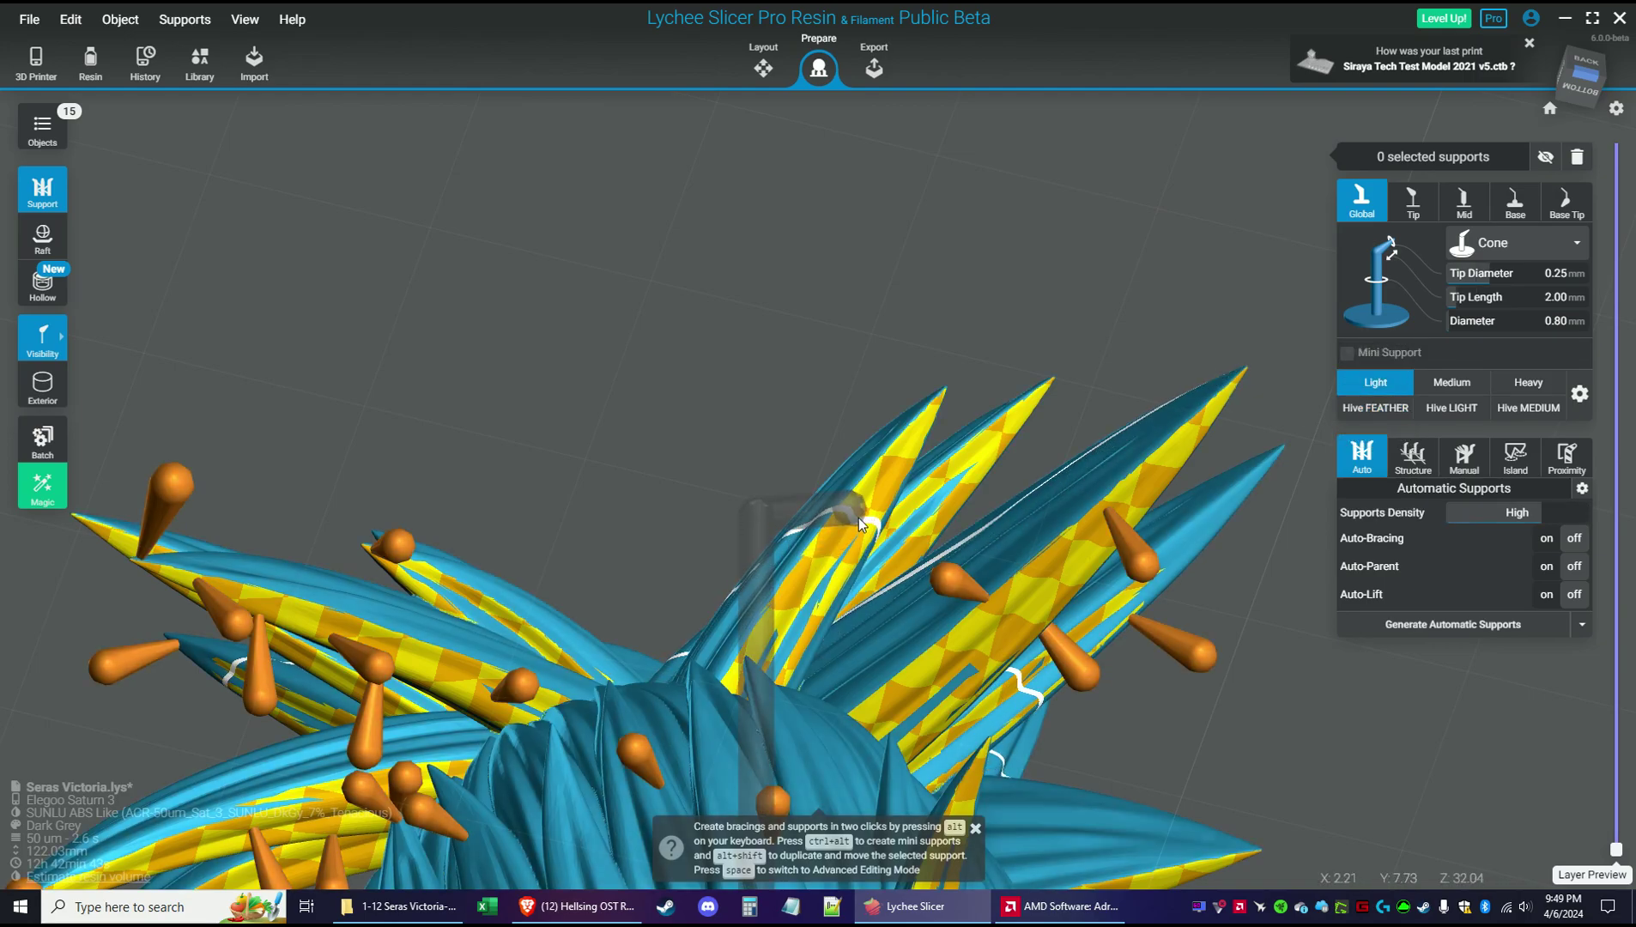
drag(861, 507, 862, 393)
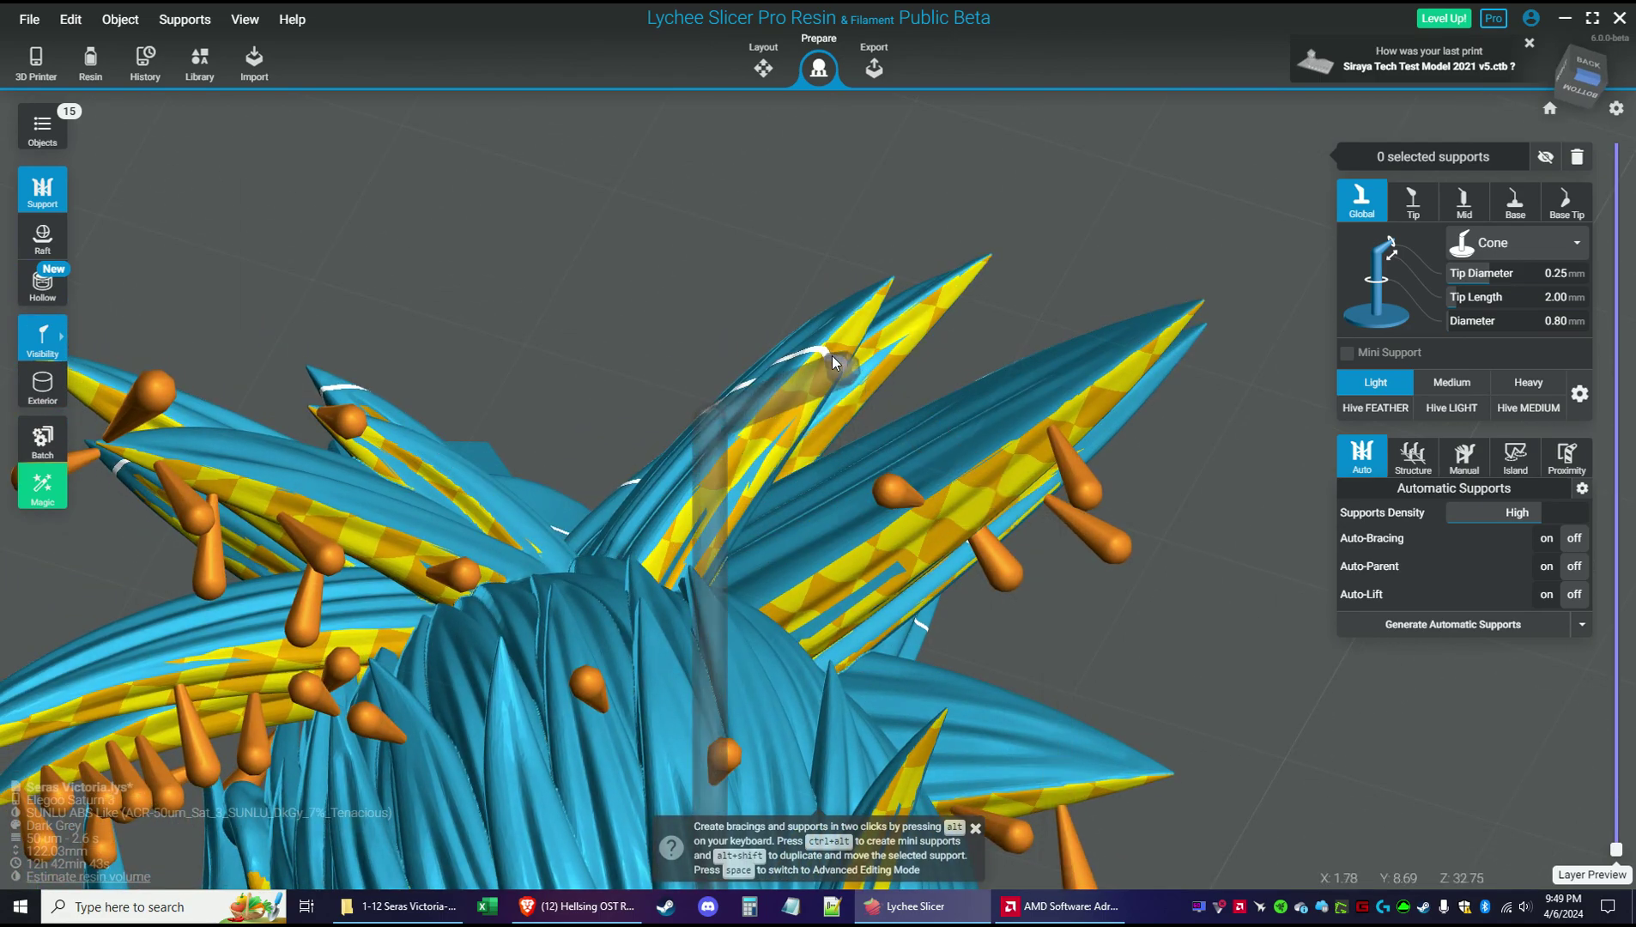
click(832, 355)
drag(1209, 558, 1047, 429)
drag(1303, 714, 1171, 669)
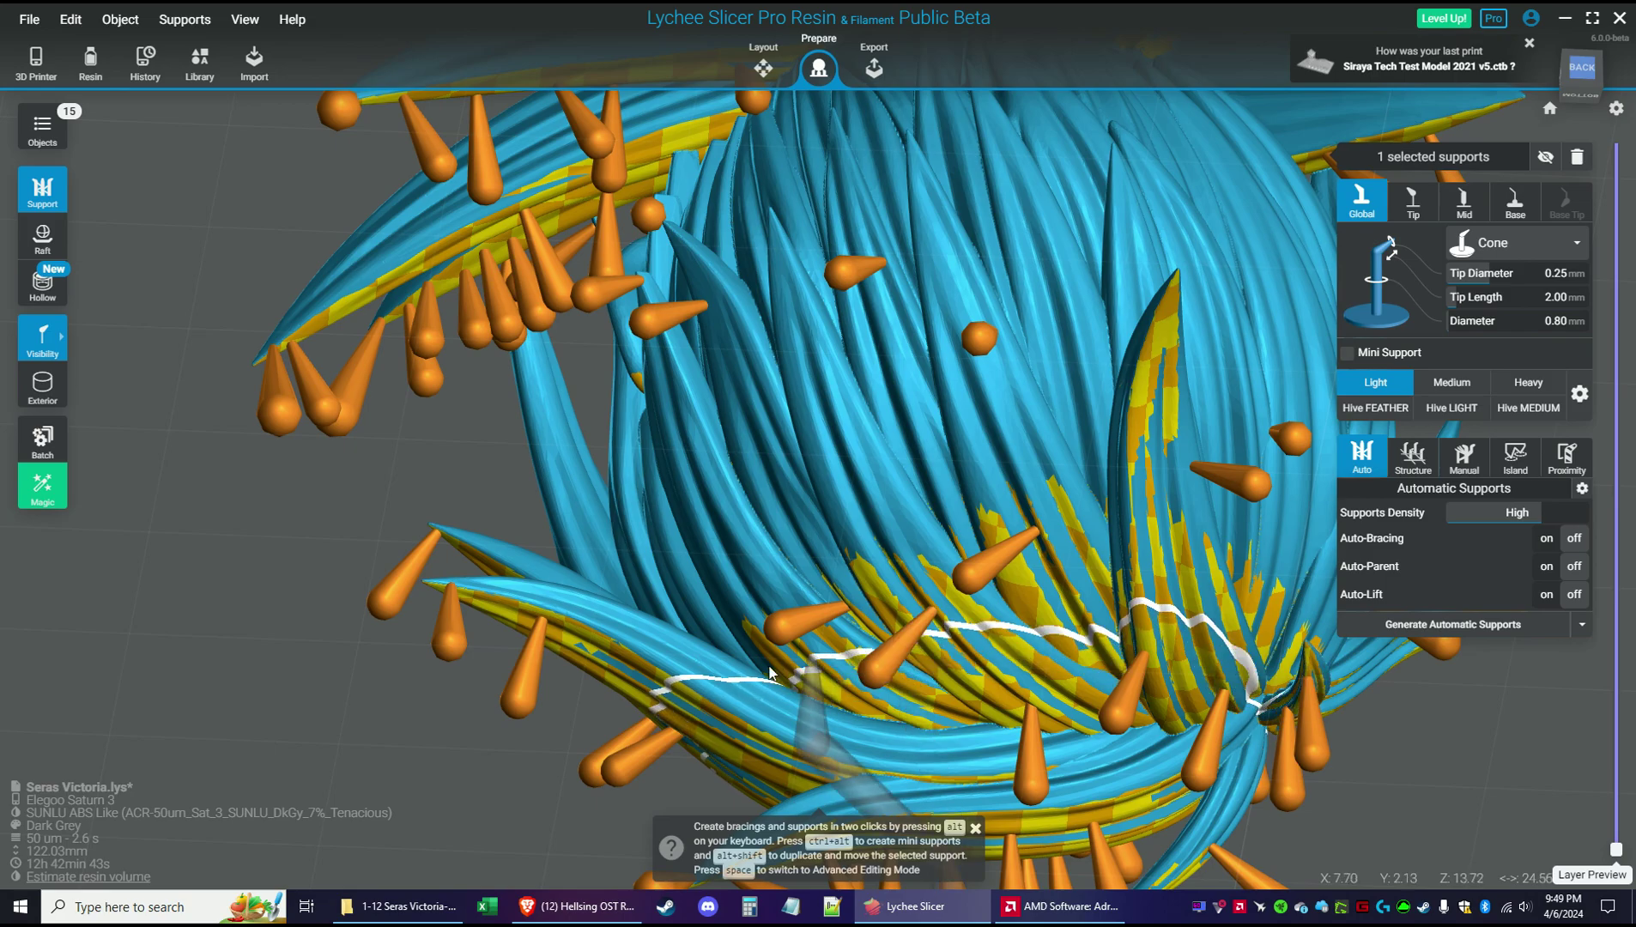
Switch to the Hive FEATHER preset and add a support at a hair spike tip
click(344, 674)
click(1394, 411)
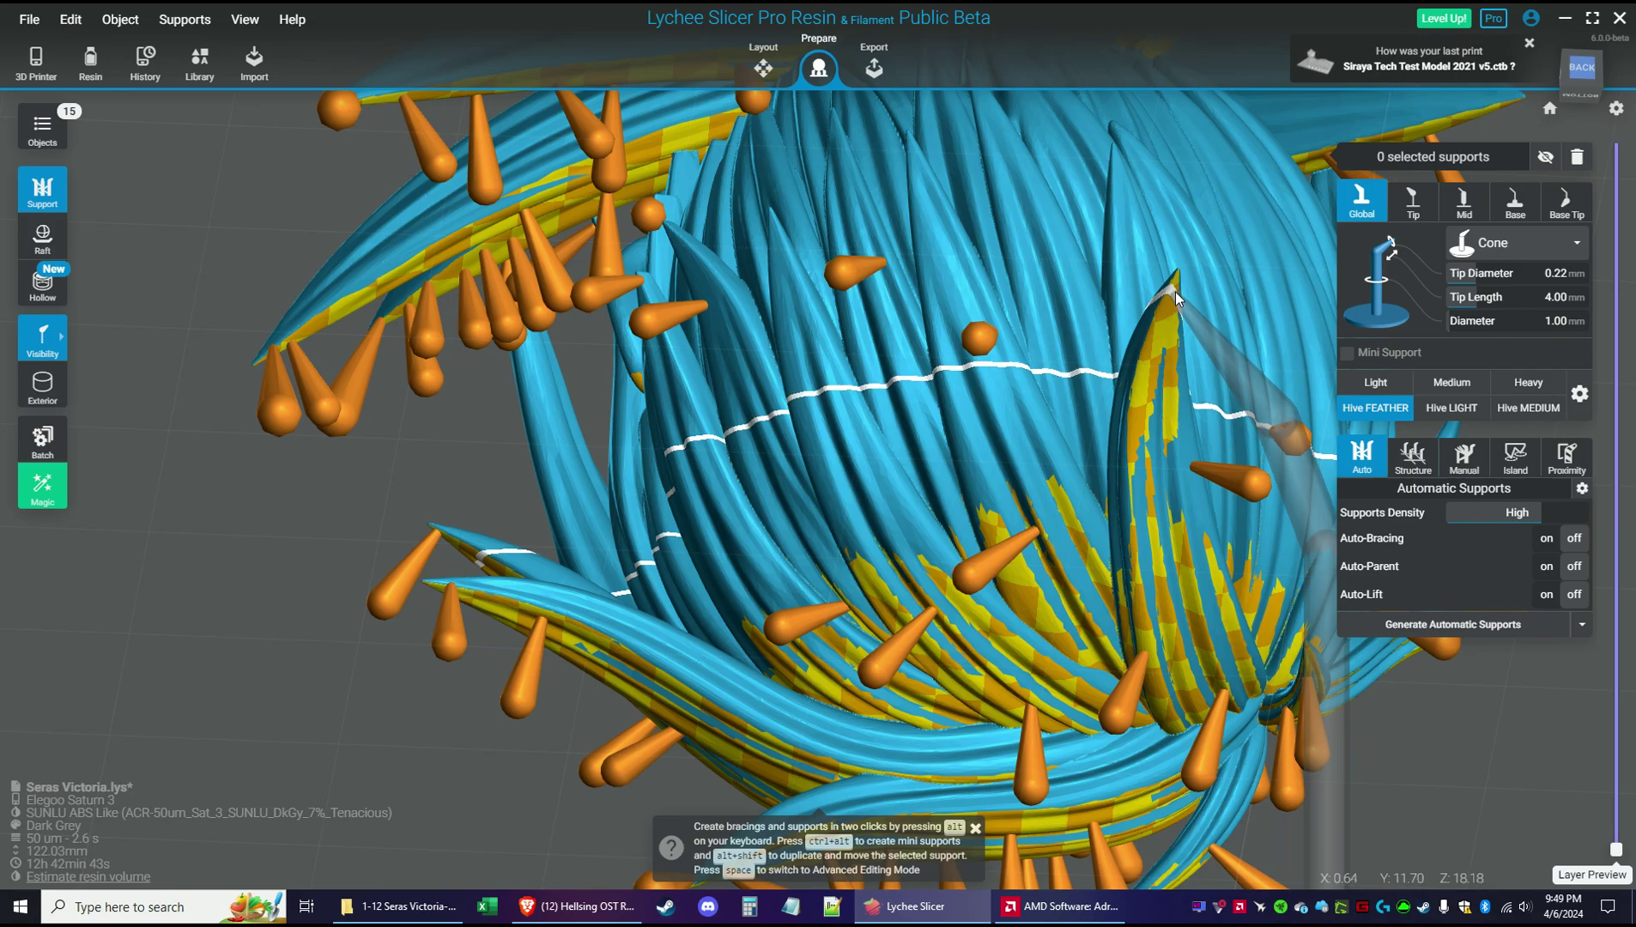
click(1174, 292)
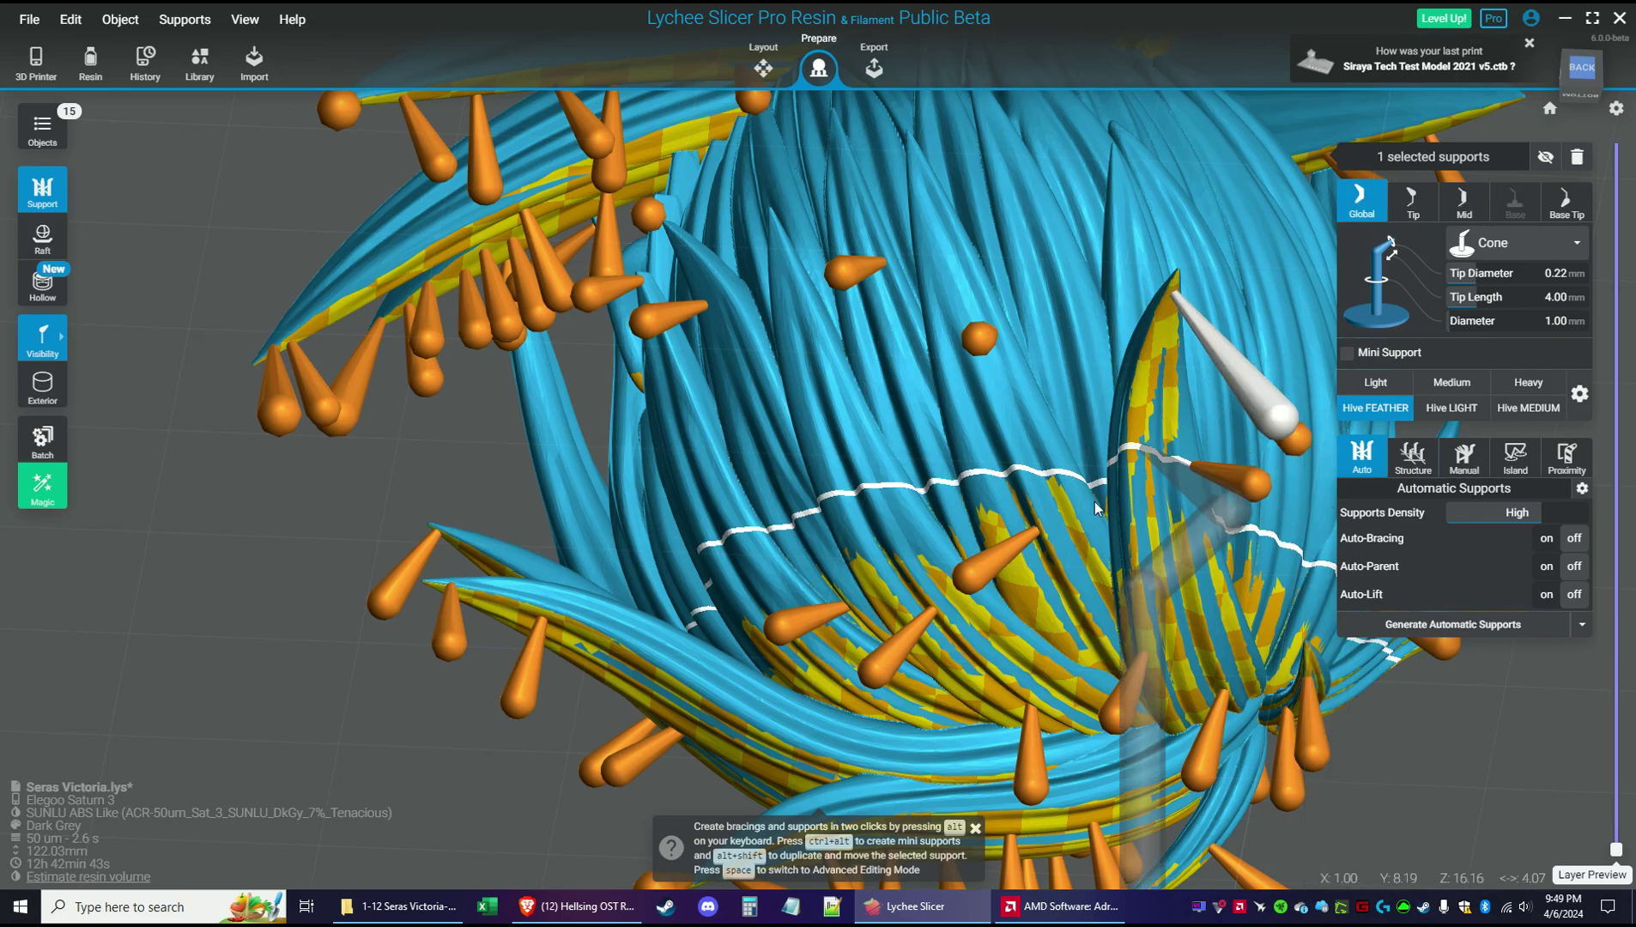
click(306, 399)
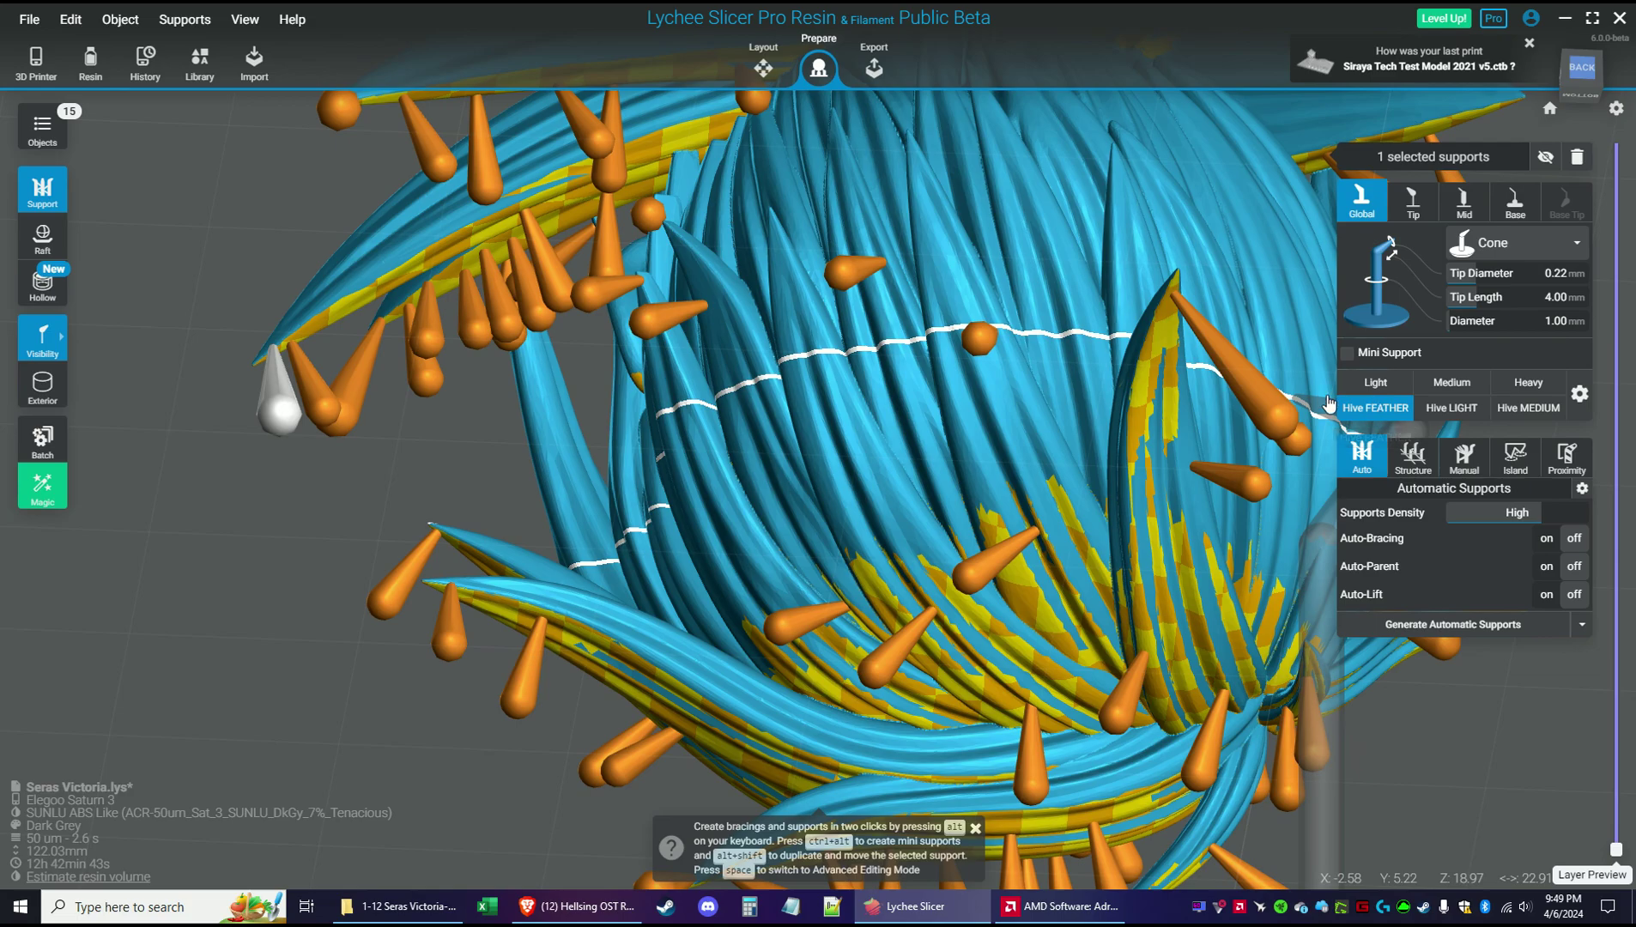
right_drag(264, 368, 356, 359)
middle_drag(368, 360, 936, 580)
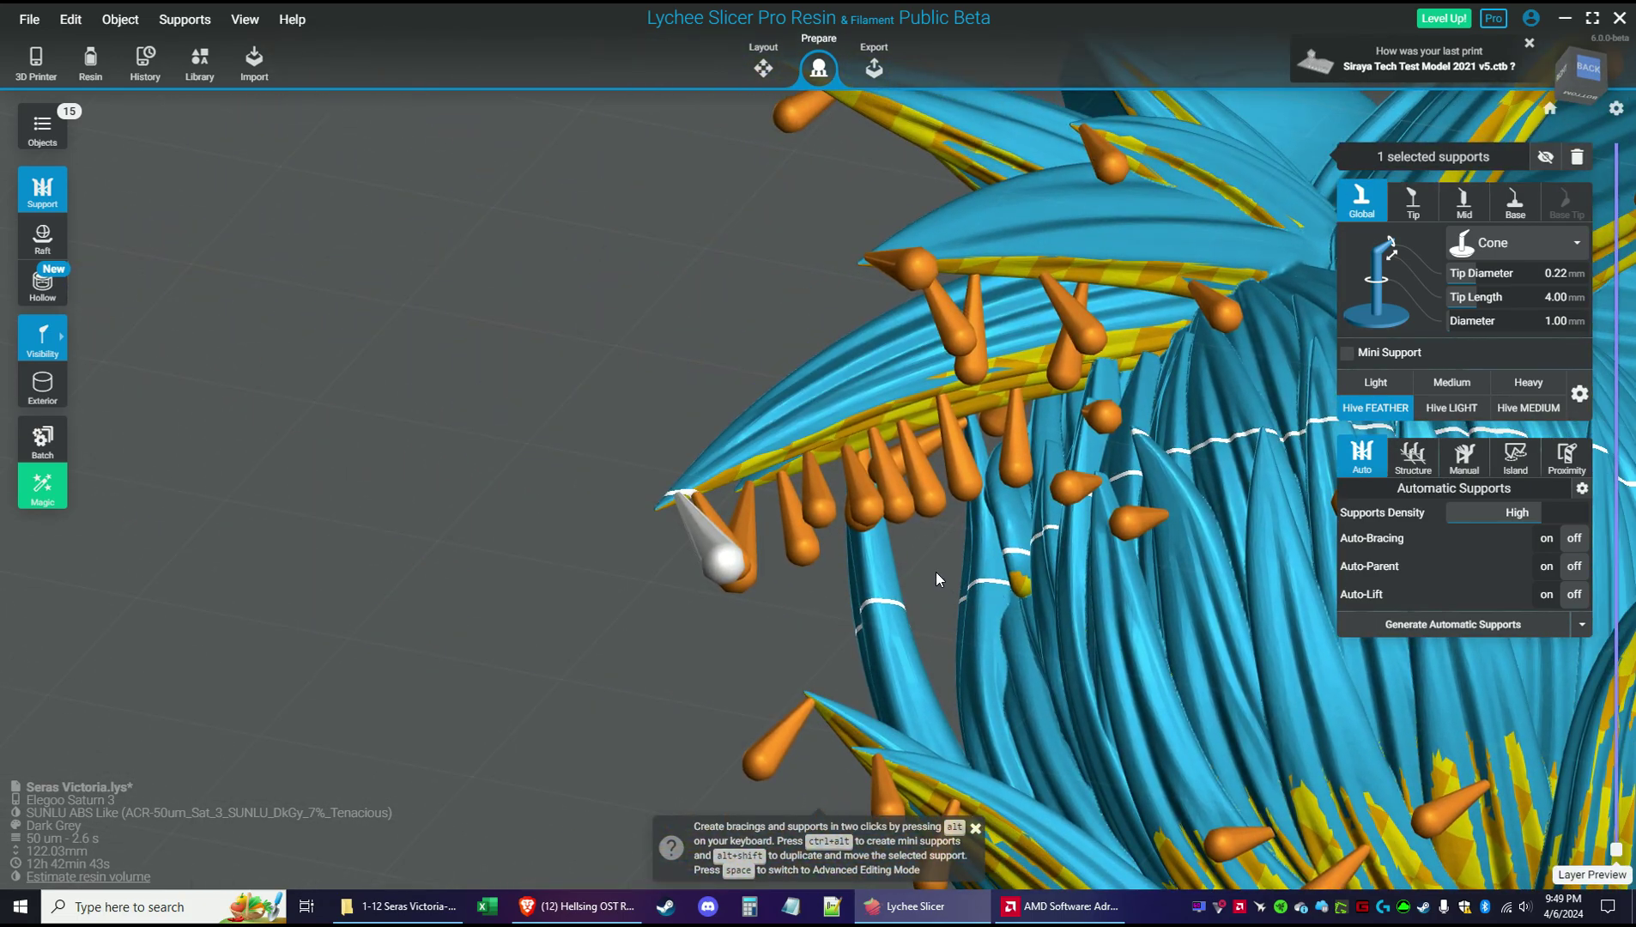
Move the upper hair support onto the spike tip
click(912, 267)
drag(499, 304, 764, 402)
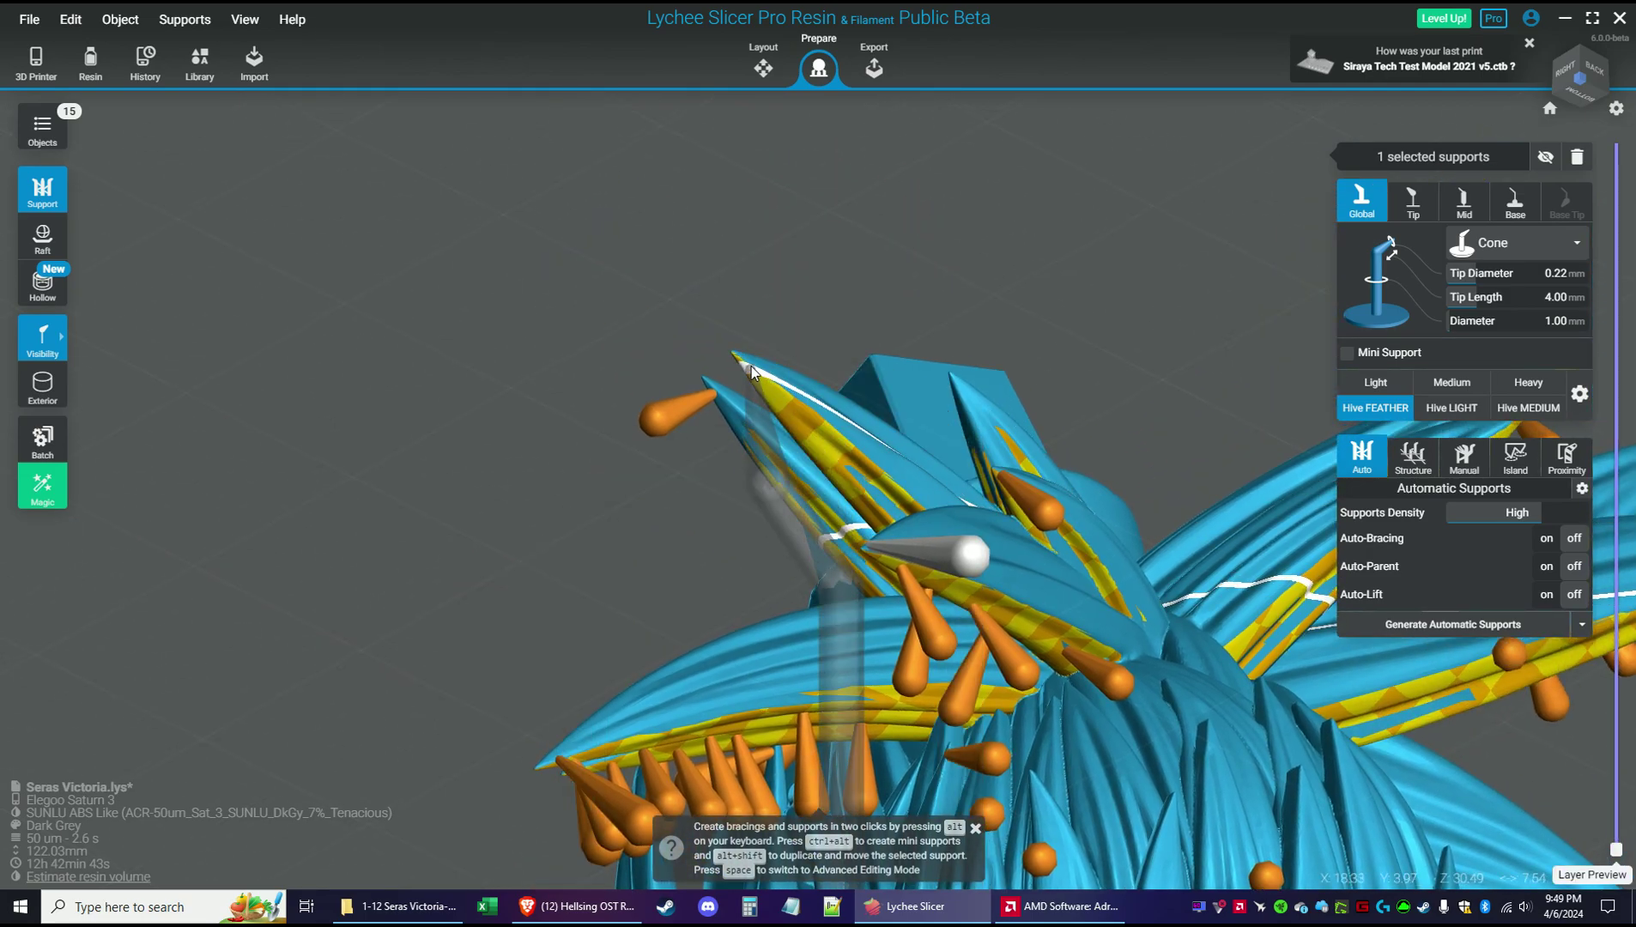
click(752, 366)
drag(1167, 629, 1034, 519)
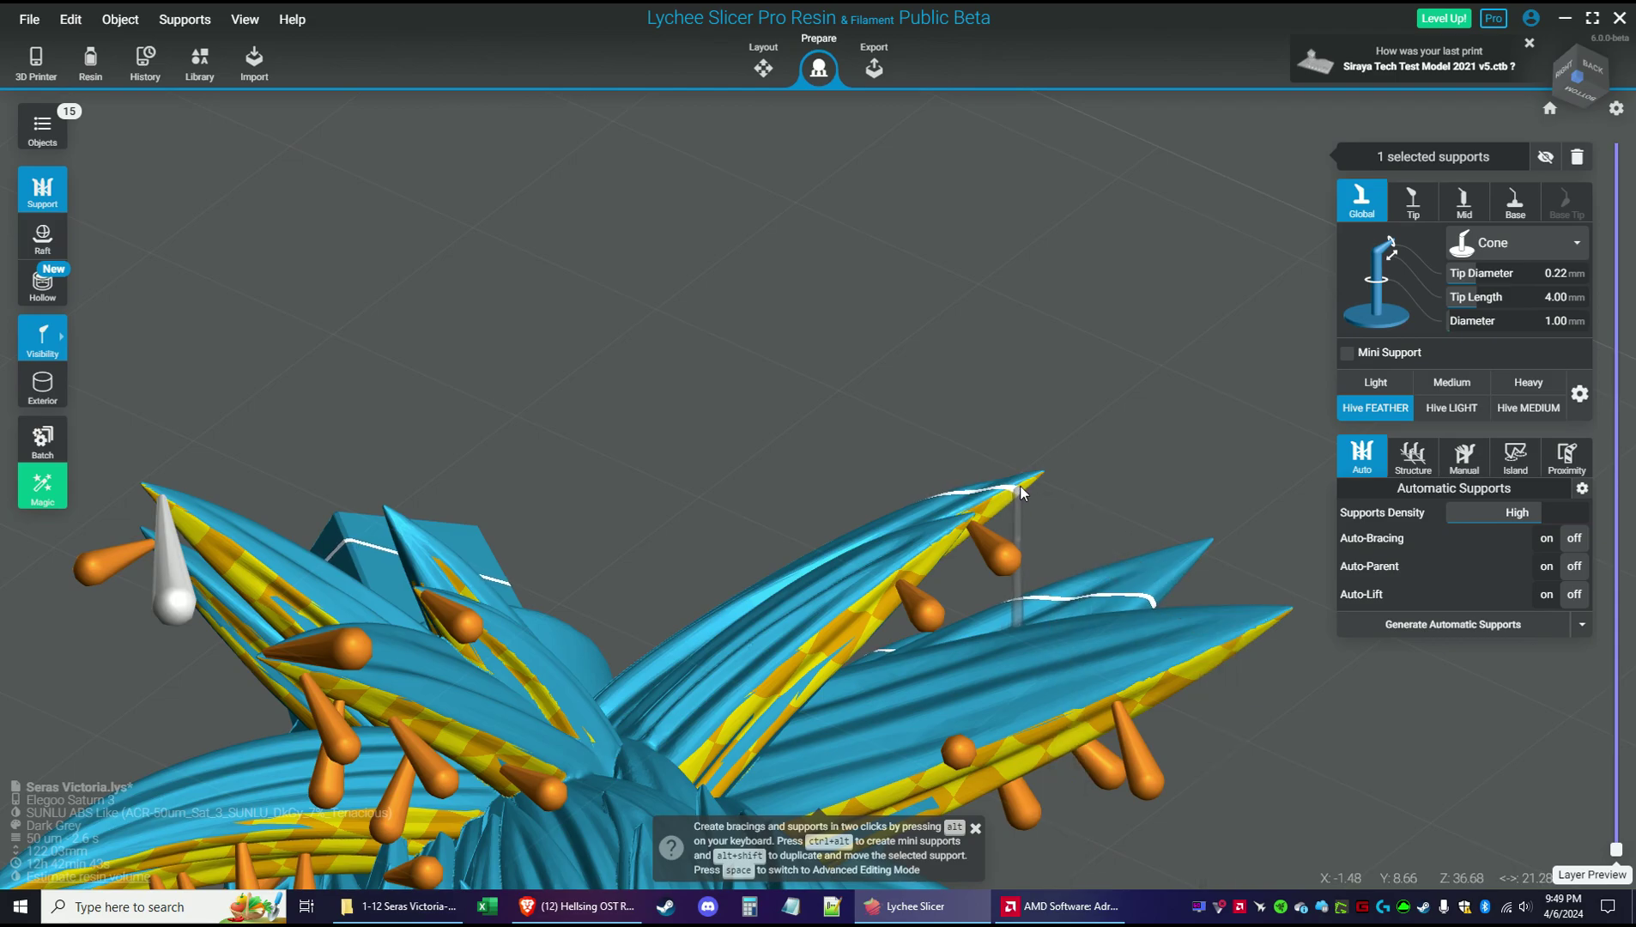
drag(1055, 567, 1094, 589)
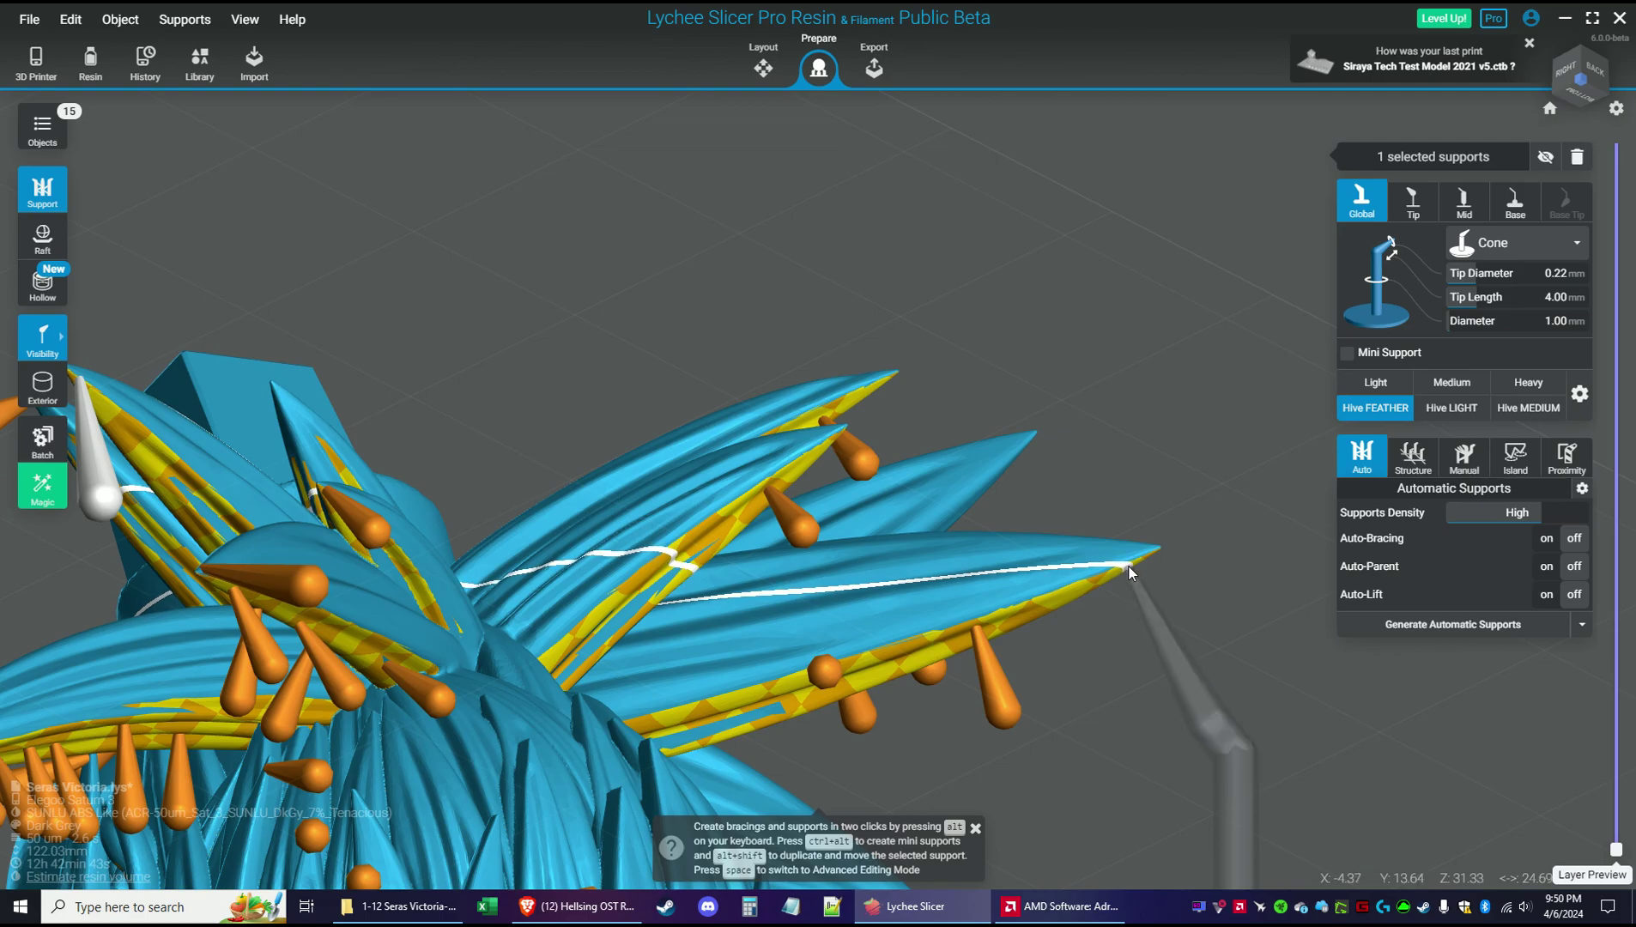
Add supports at a hair blade tip and along the hair edge
click(1127, 566)
drag(1197, 609, 1104, 639)
right_drag(1104, 635, 344, 506)
drag(1275, 588, 666, 489)
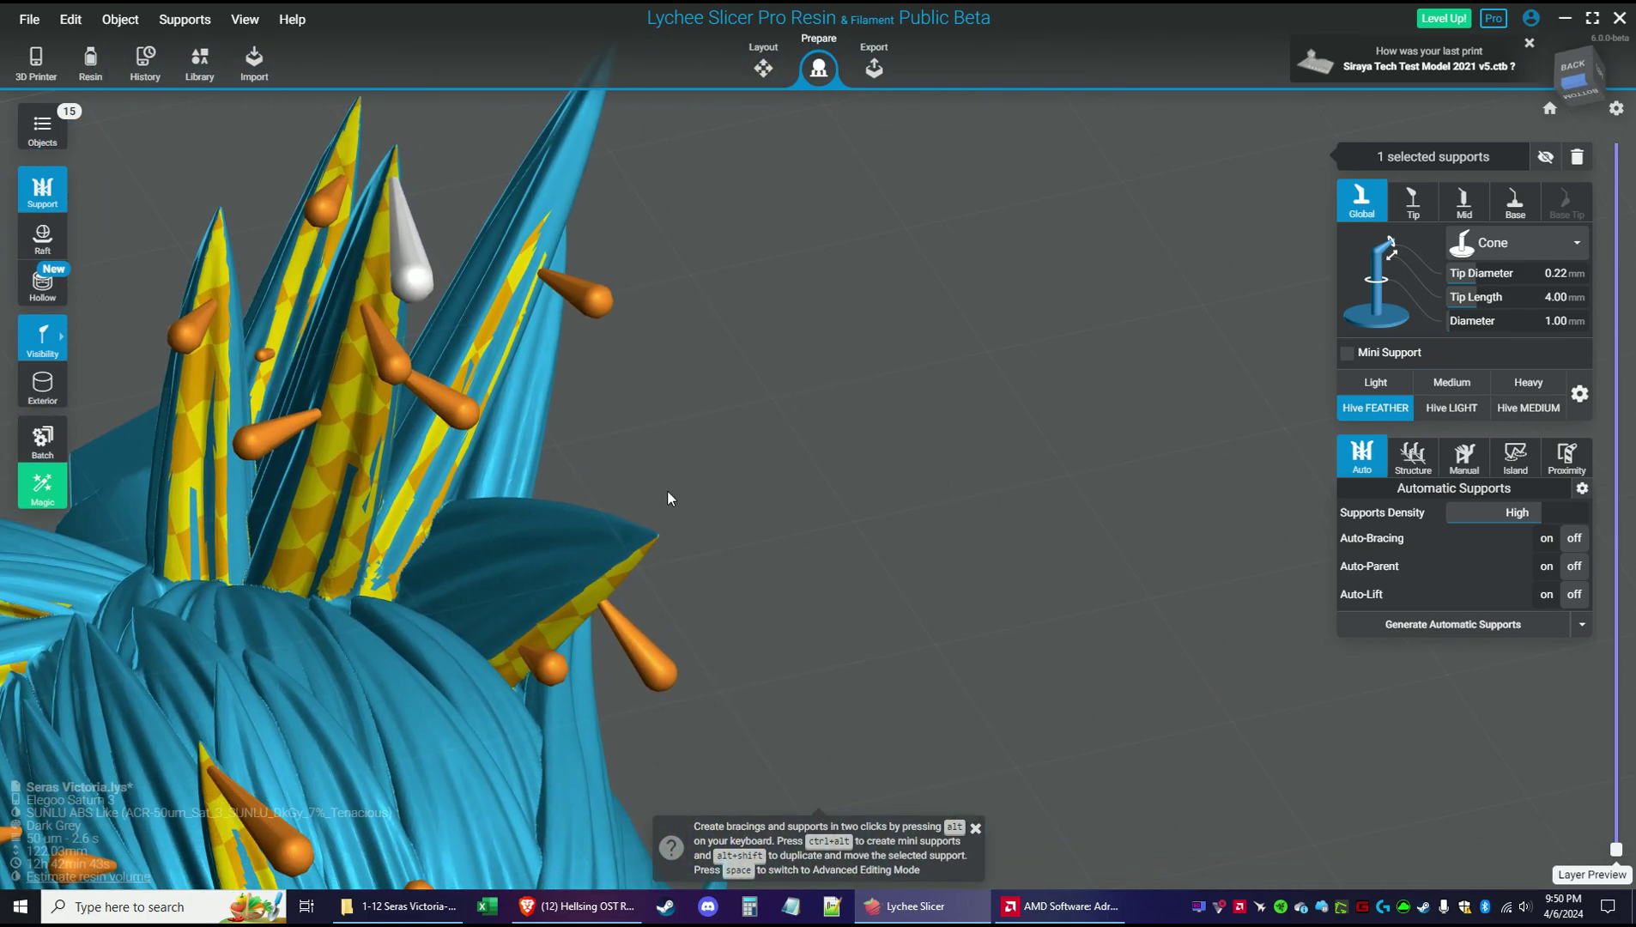
click(646, 544)
Drag the Layer Preview slider to show only the lowest sliced layers
drag(816, 561, 780, 525)
right_drag(1227, 575, 549, 516)
drag(1114, 597, 945, 504)
scroll(800, 522, up, 3)
drag(800, 524, 702, 514)
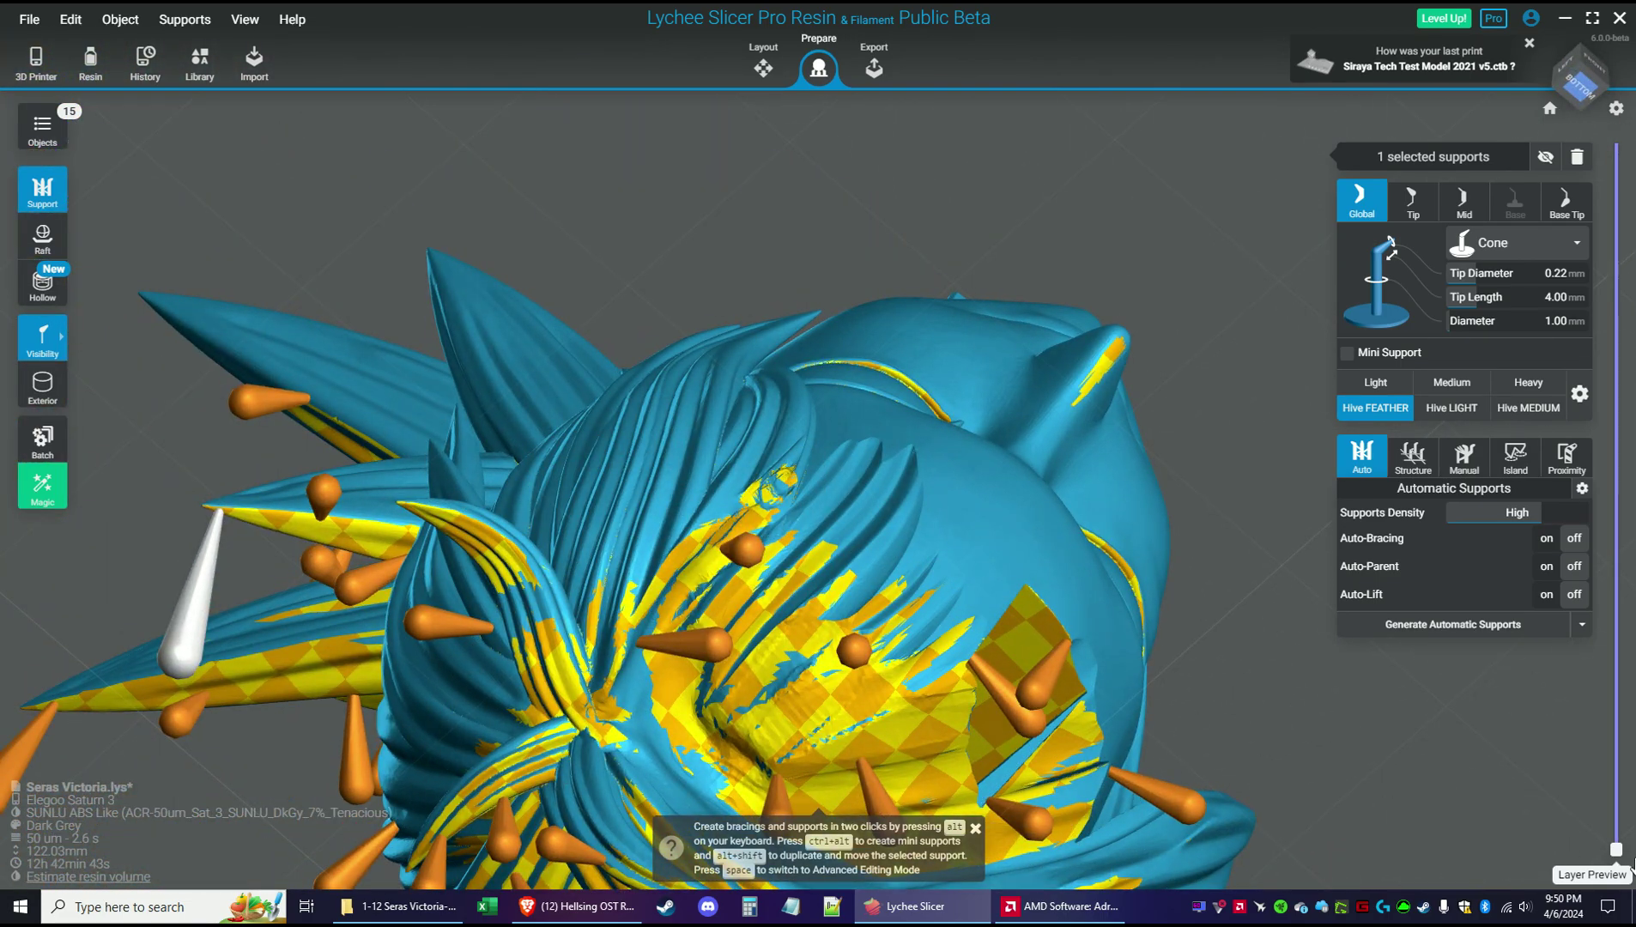
drag(1616, 850, 1633, 779)
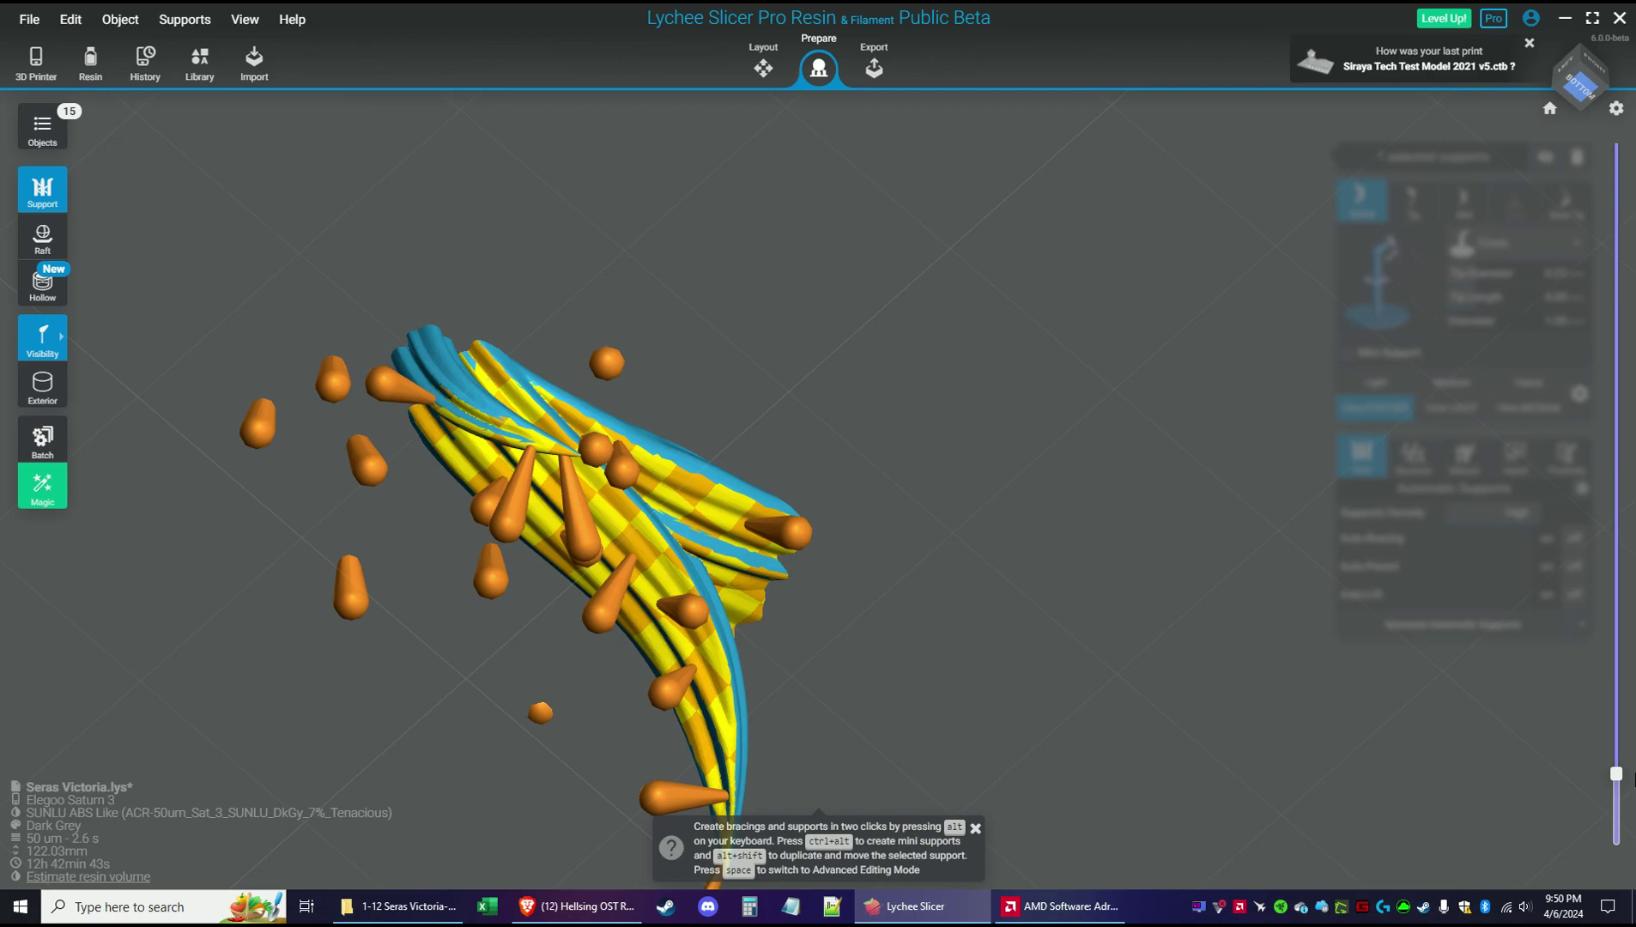
Replace one existing hair support with a Heavy support in the same spot
right_drag(1283, 659, 1202, 673)
middle_drag(1201, 674, 1393, 620)
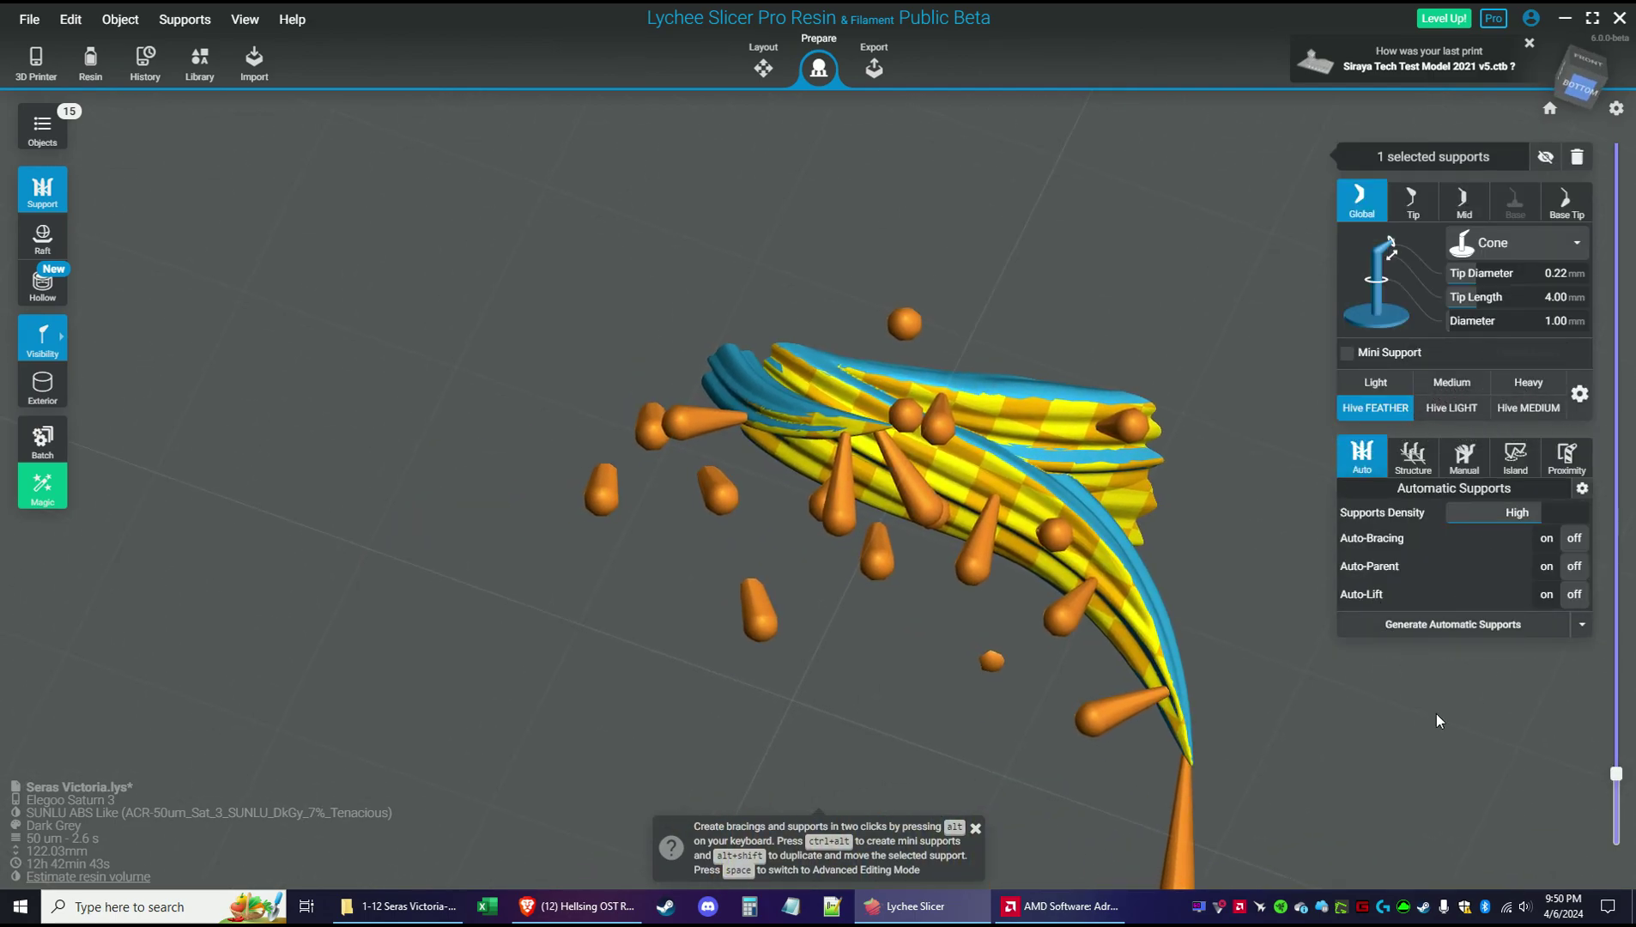
click(1528, 382)
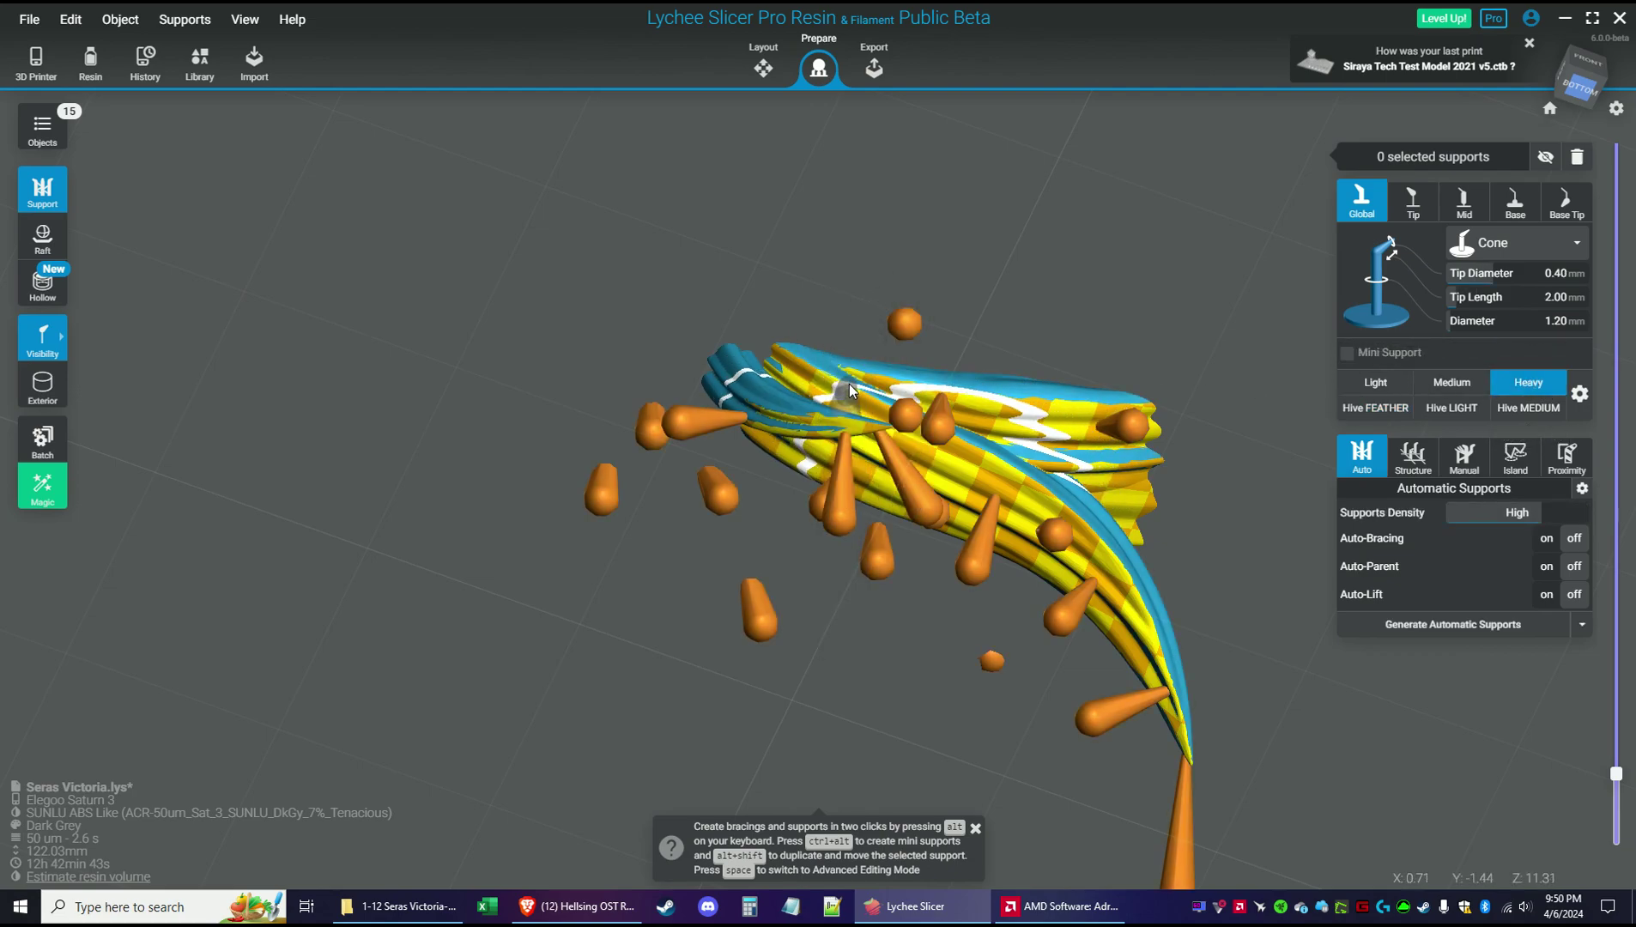
drag(881, 446, 984, 363)
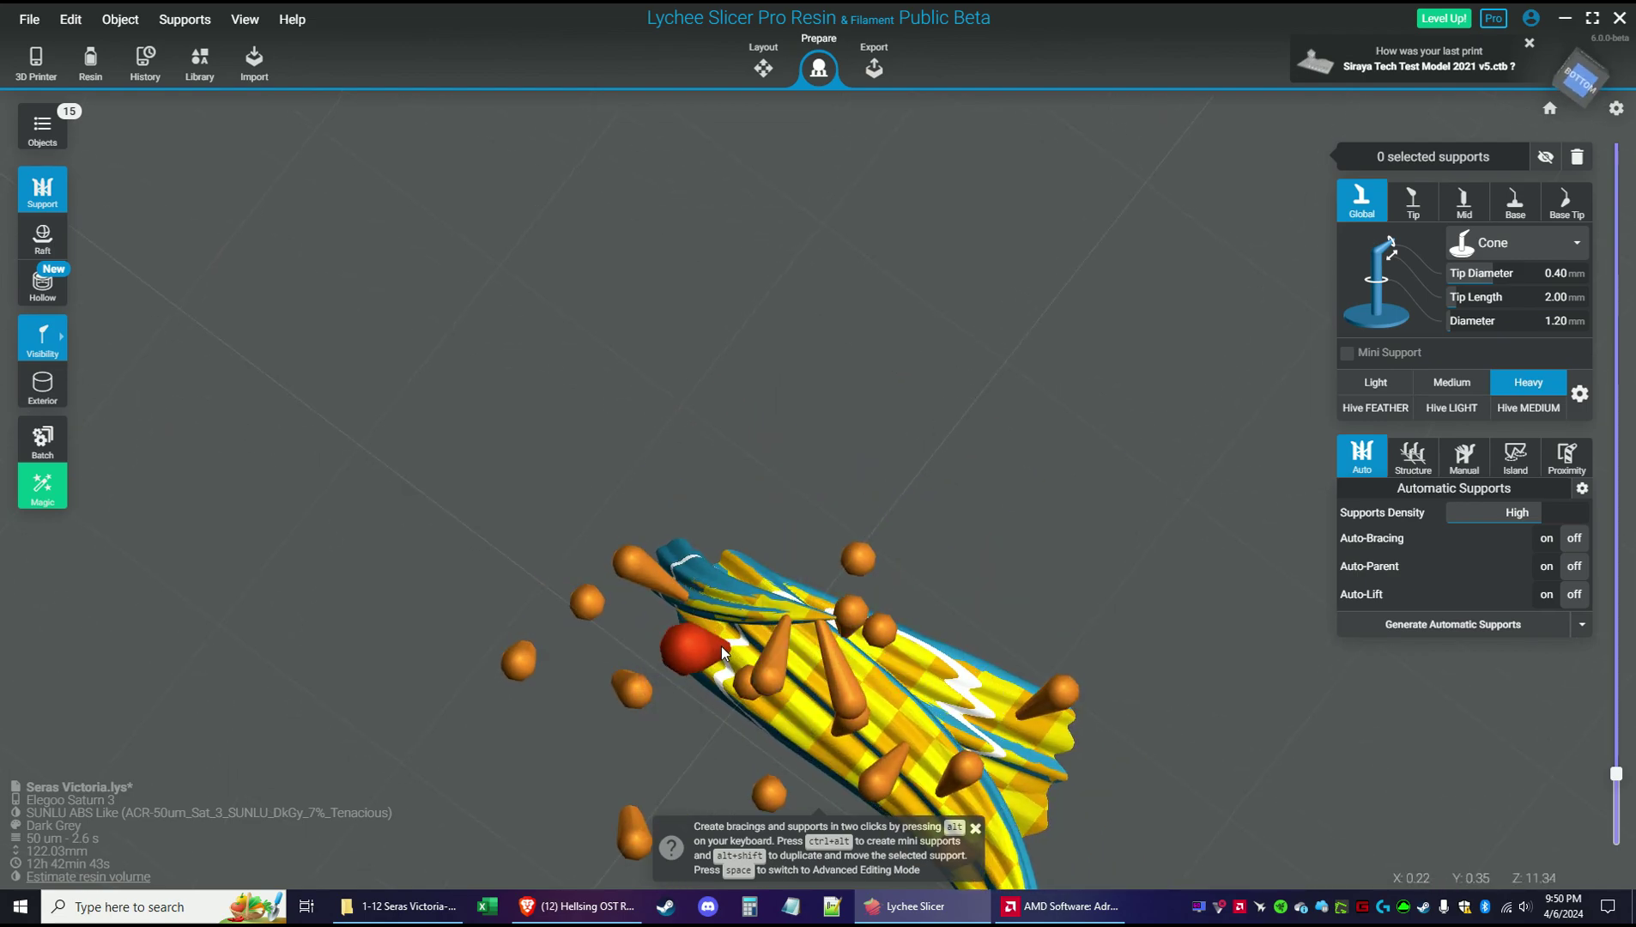
right_click(721, 646)
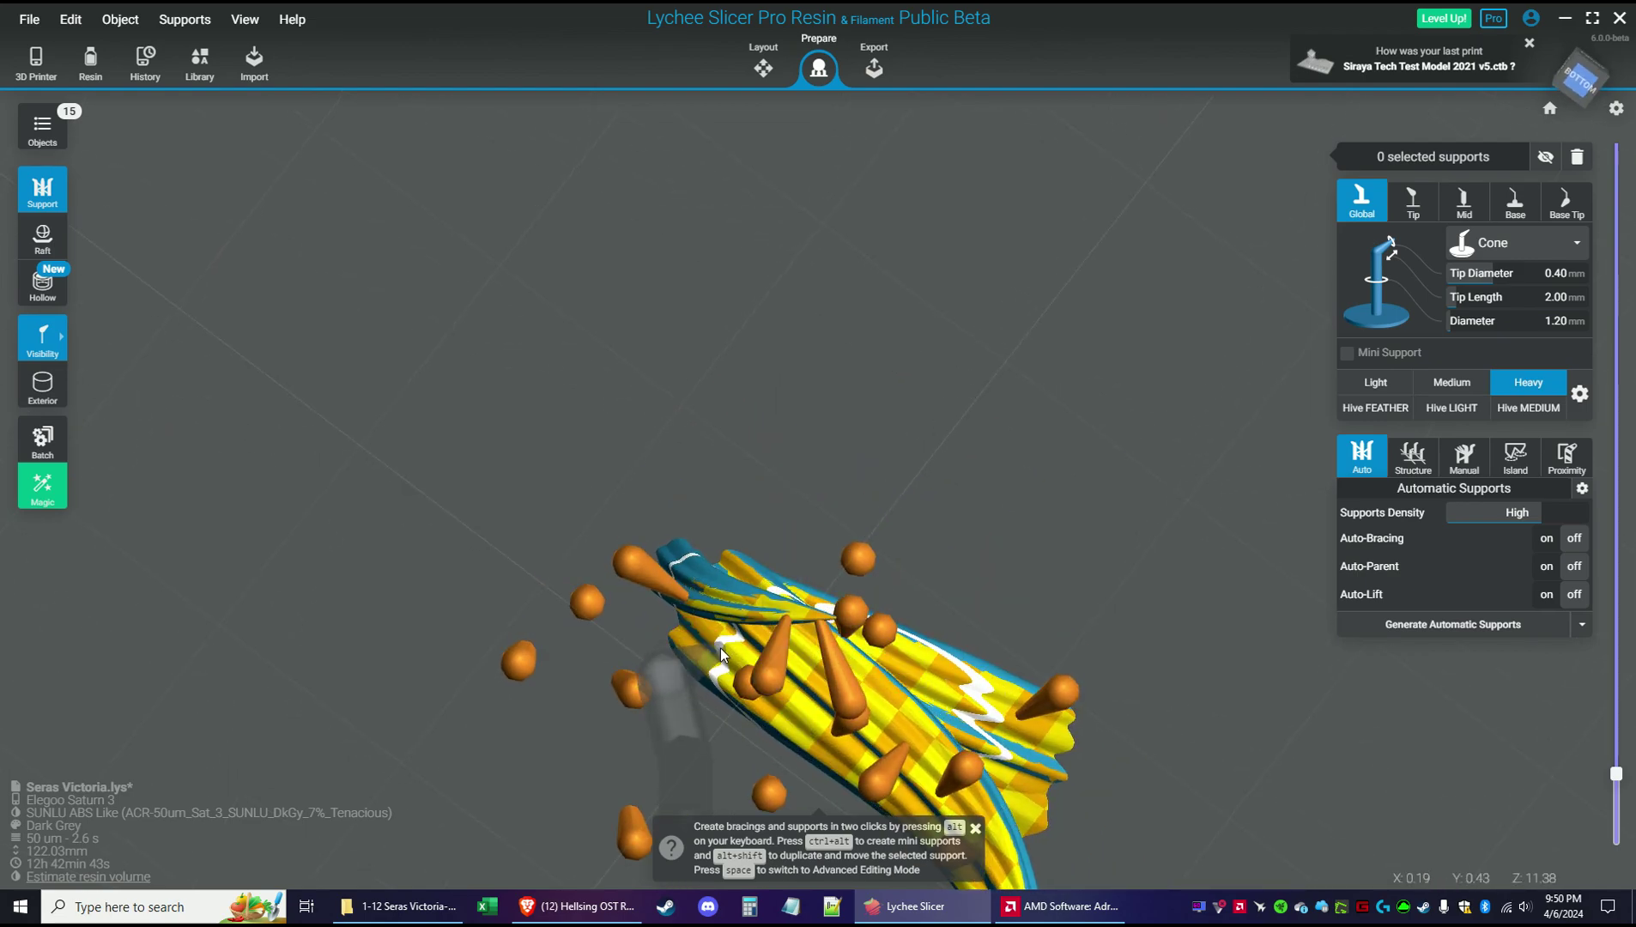
click(721, 648)
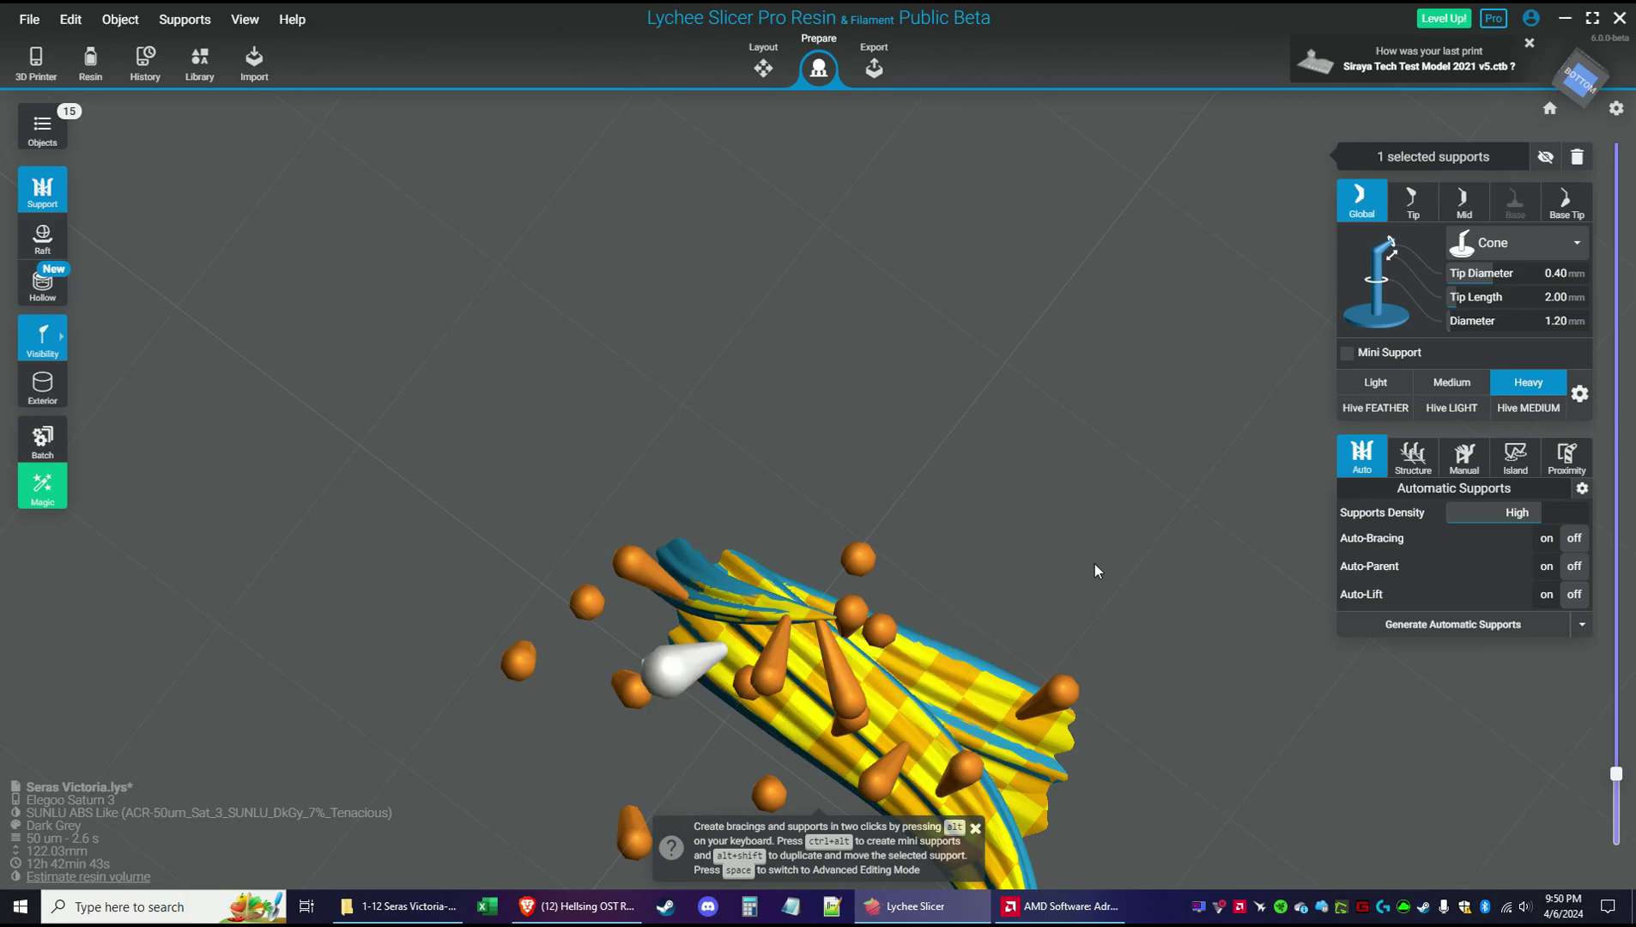
Add two more Heavy supports on the lower hair surfaces, checking slice layers in the preview
mouse_move(1617, 773)
mouse_down()
mouse_move(1618, 756)
mouse_move(1633, 762)
mouse_up()
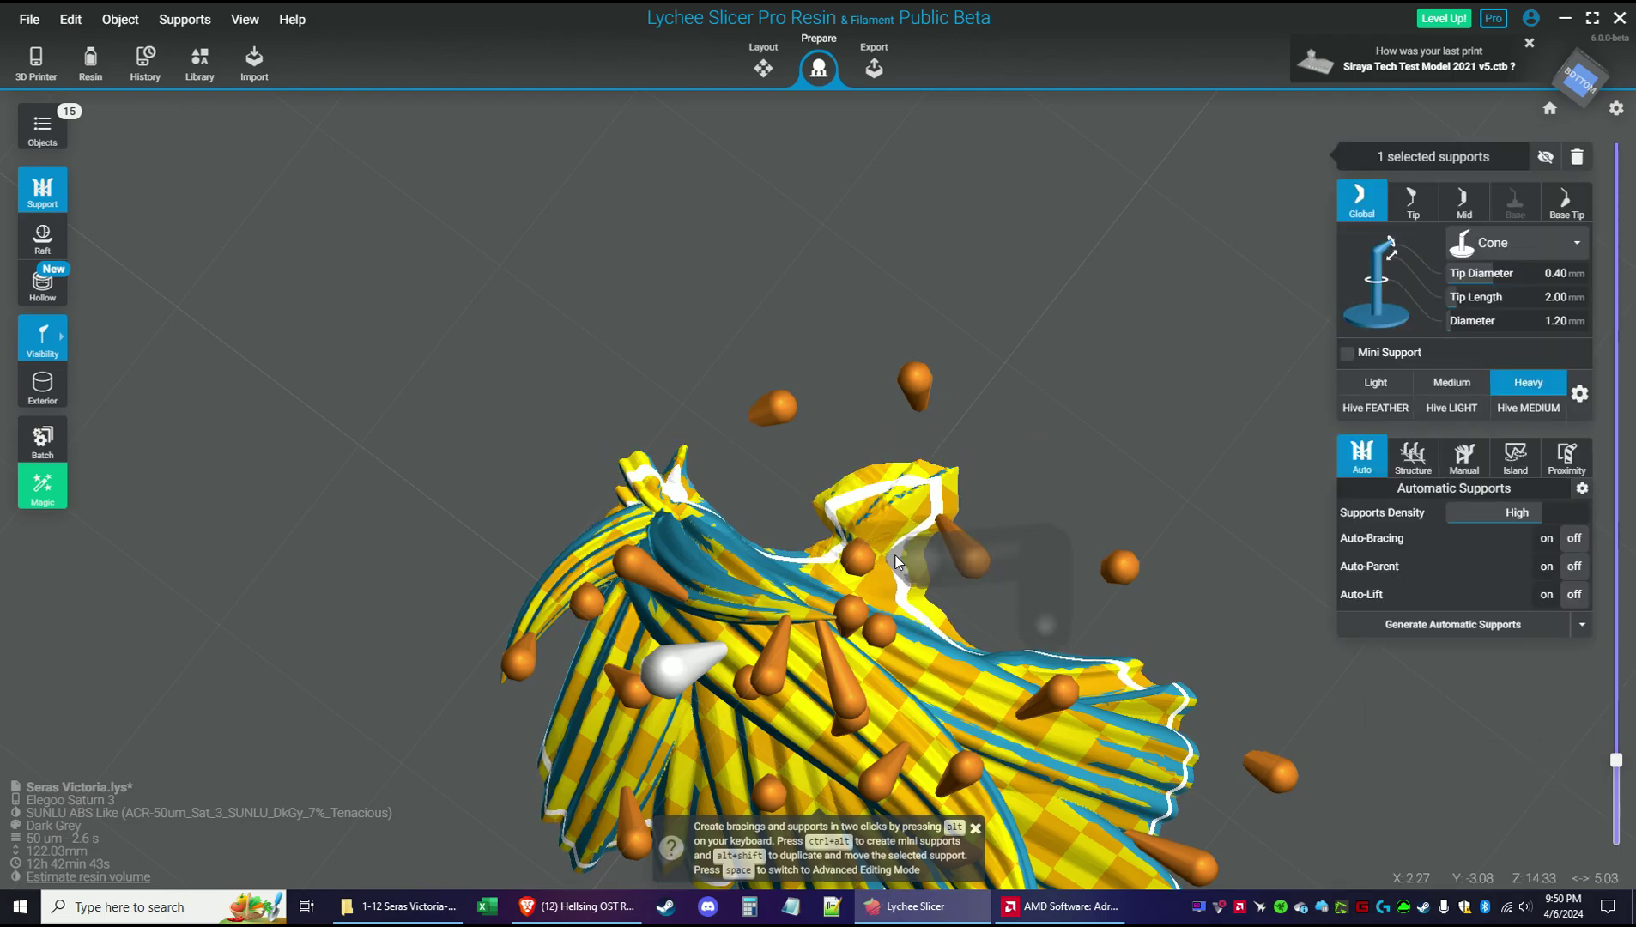
click(876, 516)
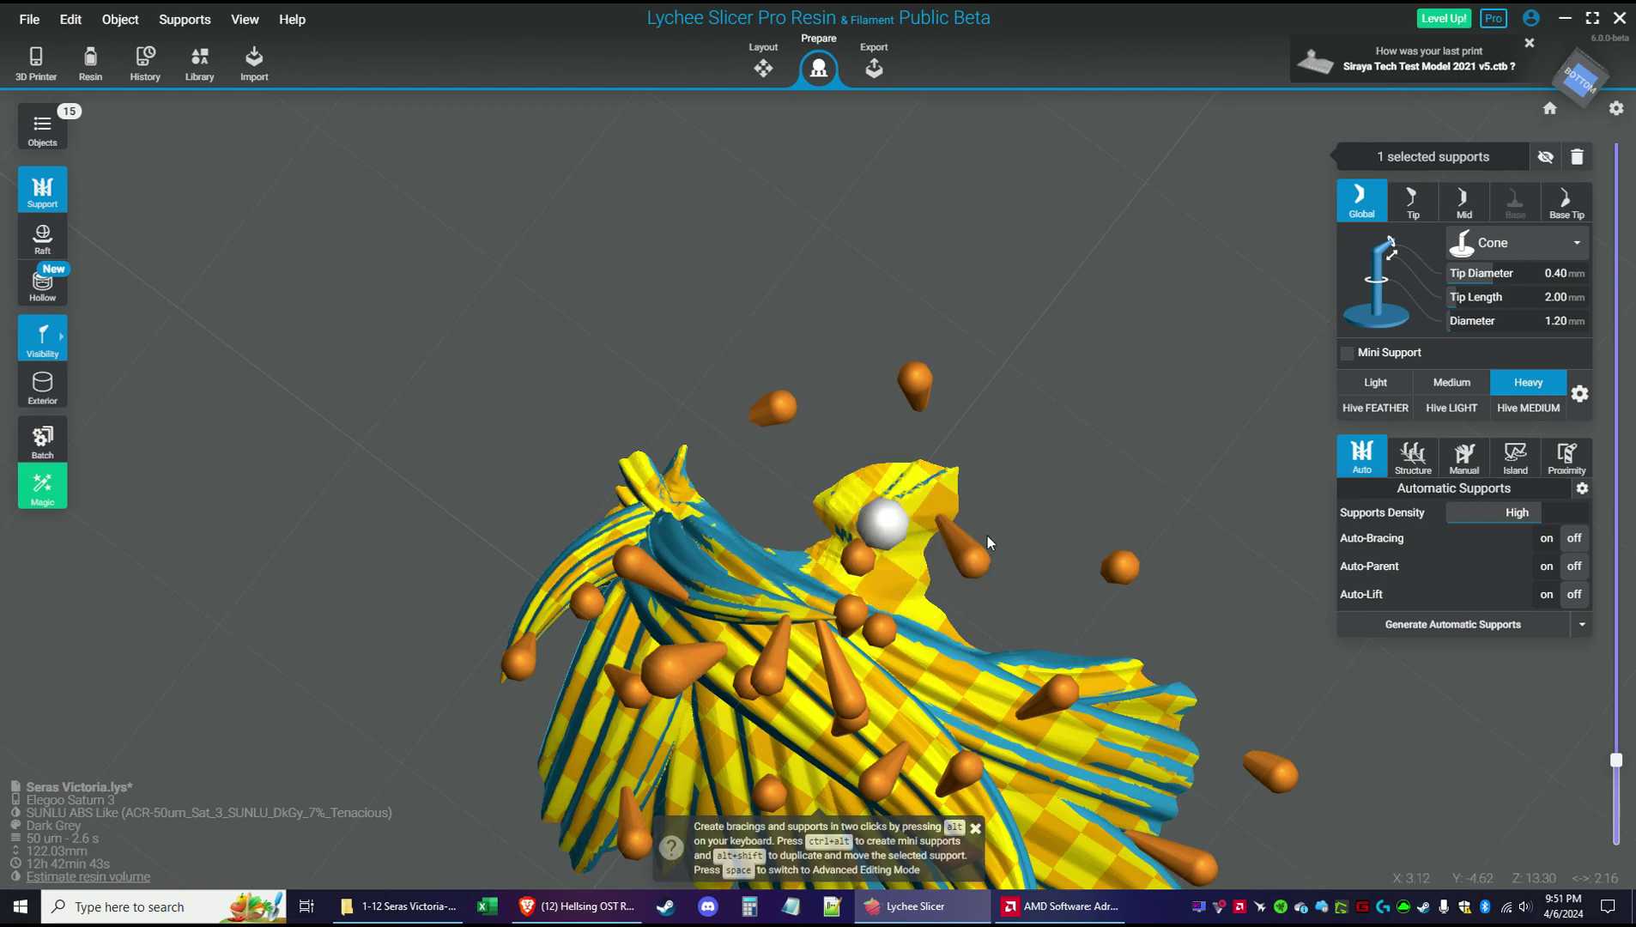
middle_drag(1123, 594, 1218, 433)
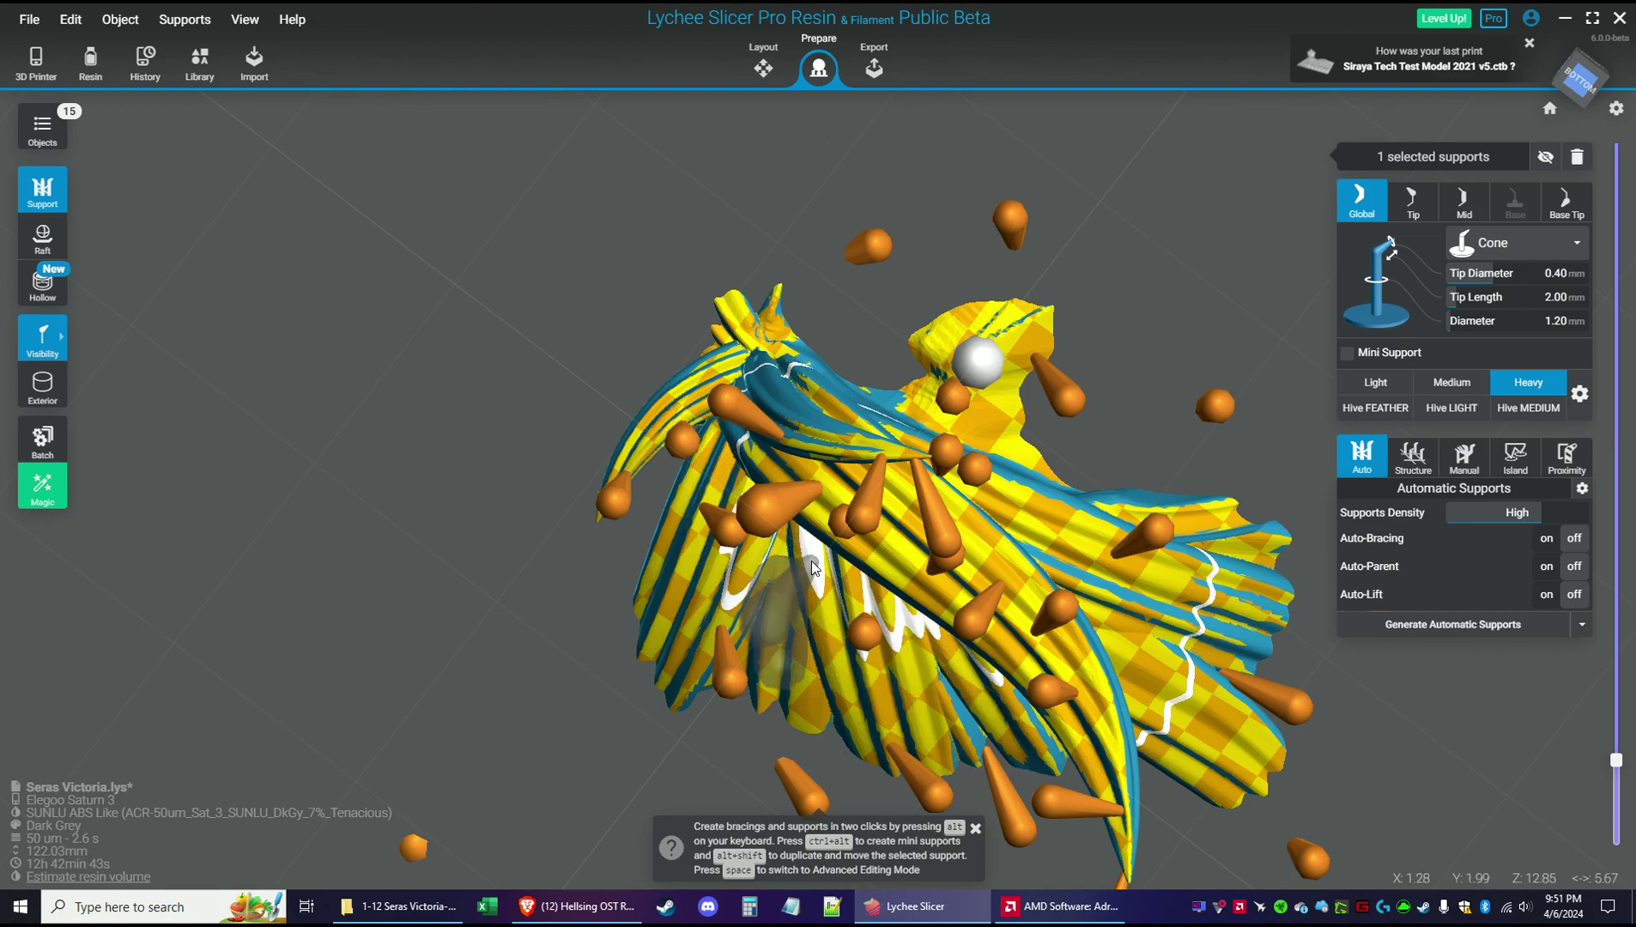
click(812, 561)
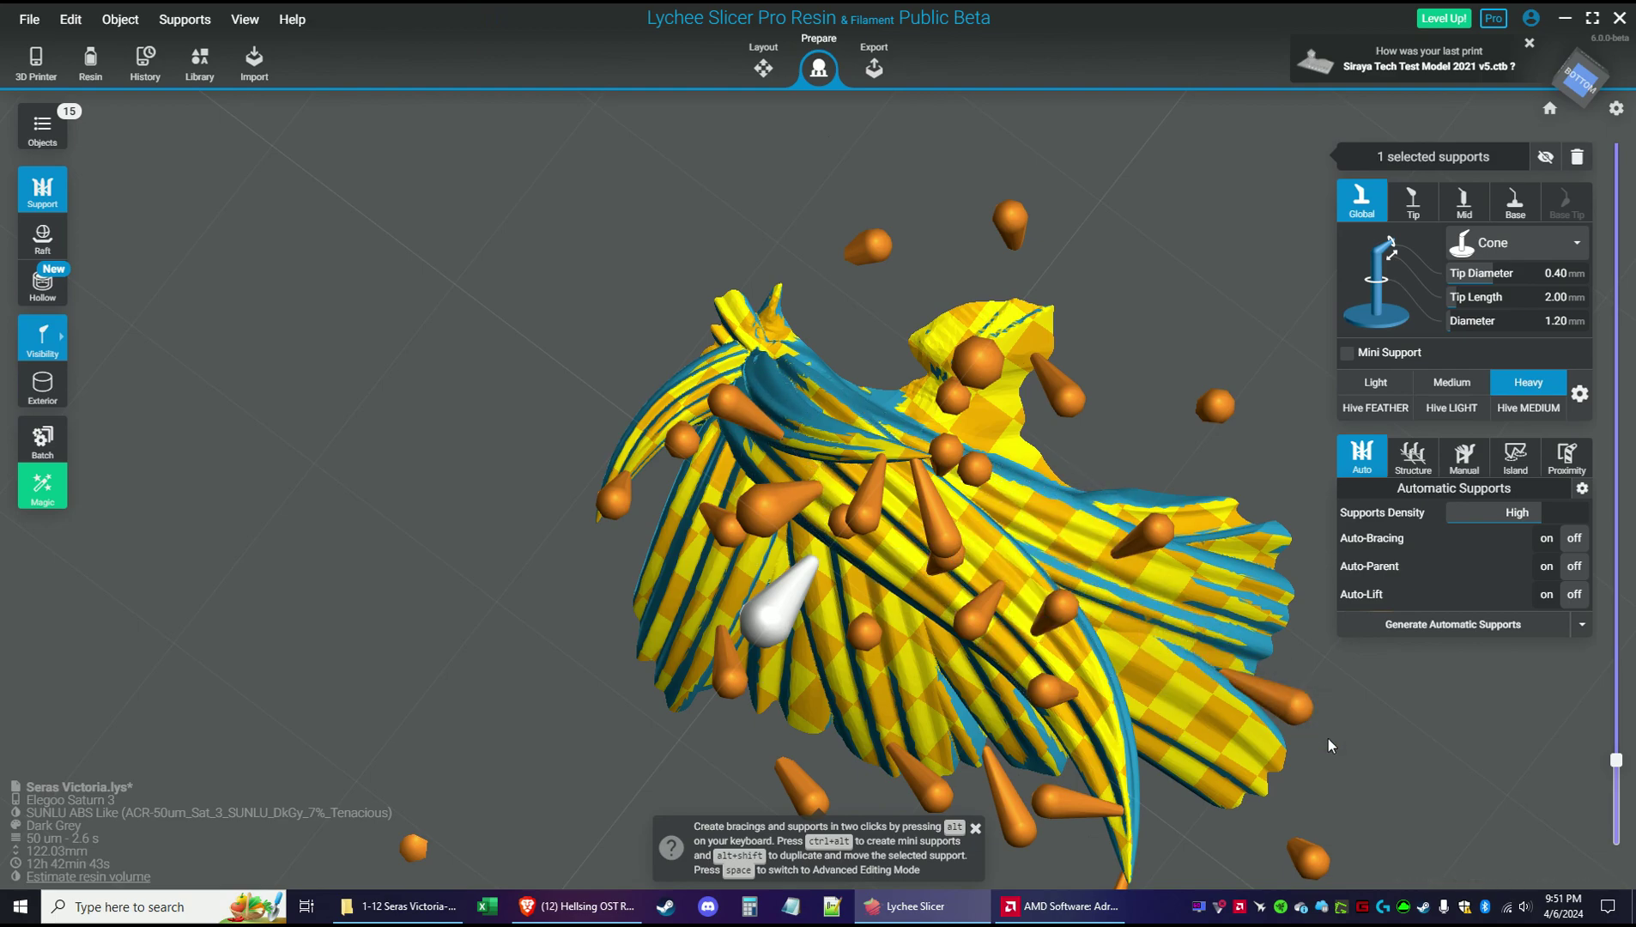
drag(1616, 760, 1622, 866)
Set support Visibility to All so the pillars show in full
scroll(1408, 776, down, 6)
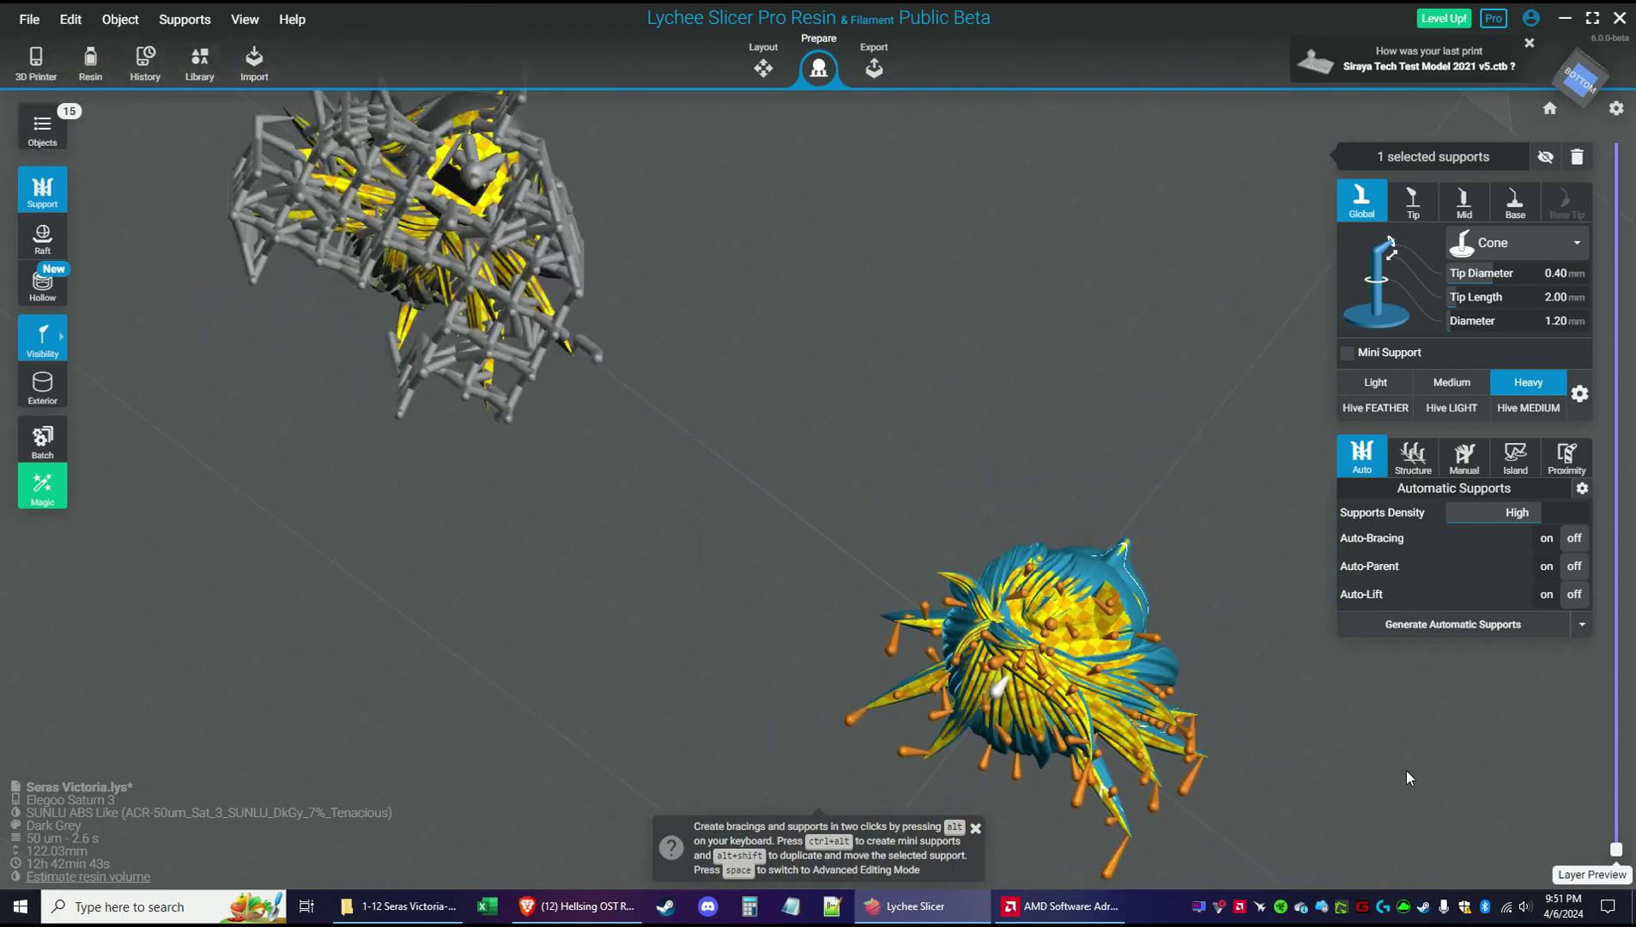
right_drag(1352, 677, 1218, 755)
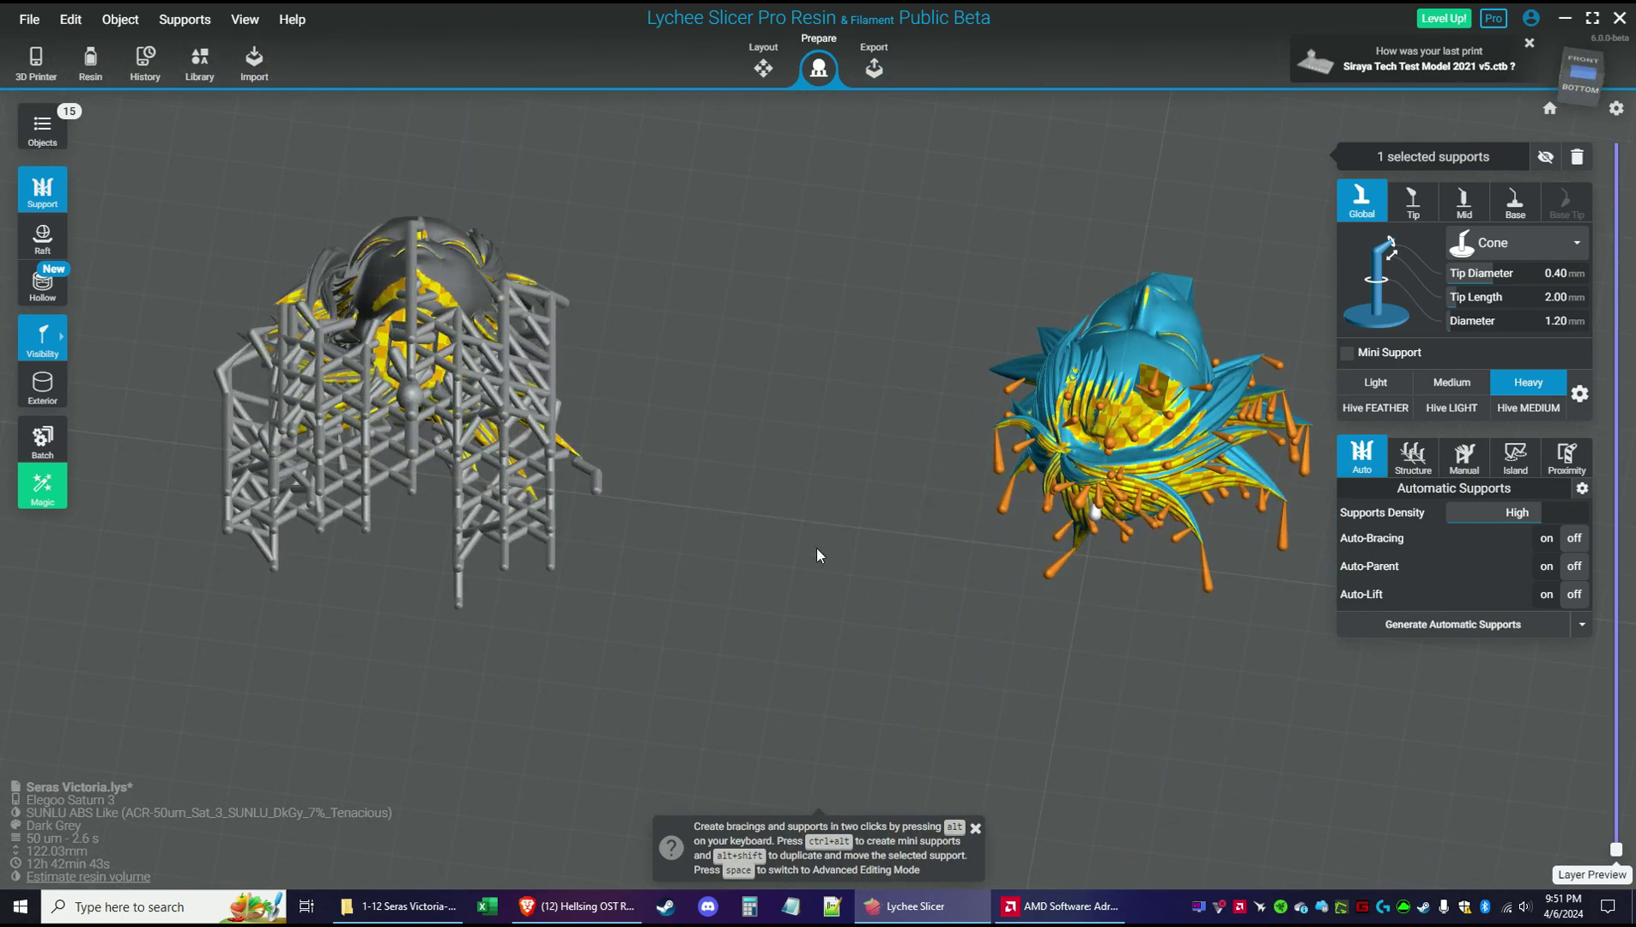
click(57, 343)
click(103, 339)
Box-select the centre head's 81 supports and turn on Auto-Bracing and Auto-Parent at High density
drag(958, 273, 721, 459)
right_drag(720, 453, 772, 474)
middle_drag(771, 474, 621, 567)
right_drag(622, 567, 649, 527)
drag(649, 527, 640, 462)
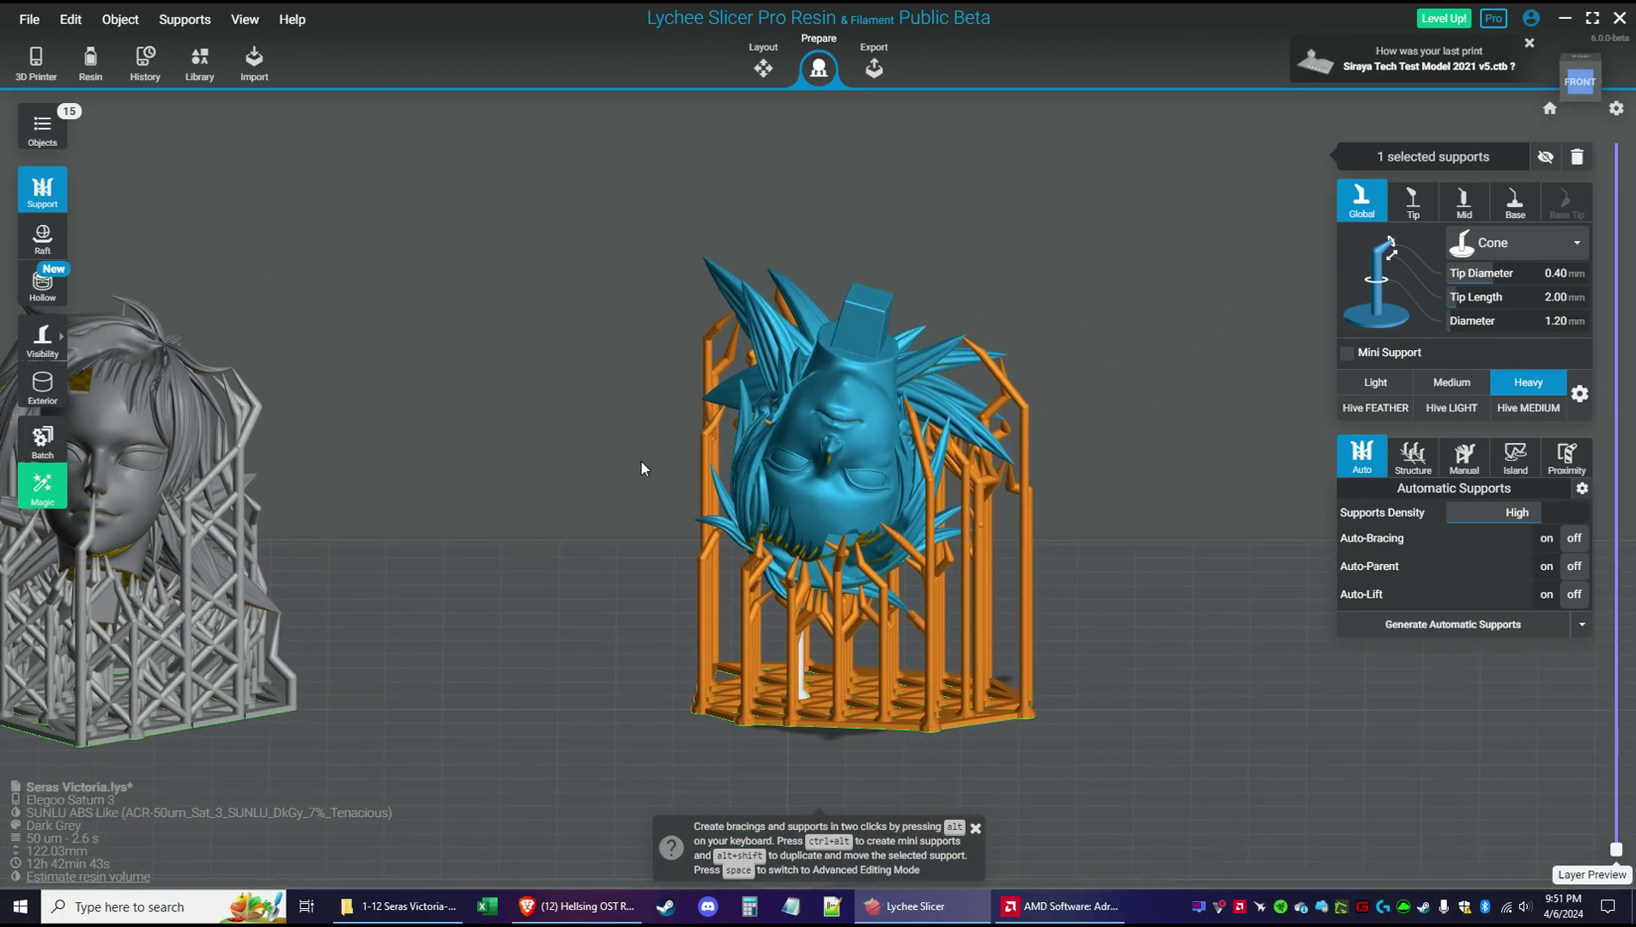
drag(514, 246, 1291, 783)
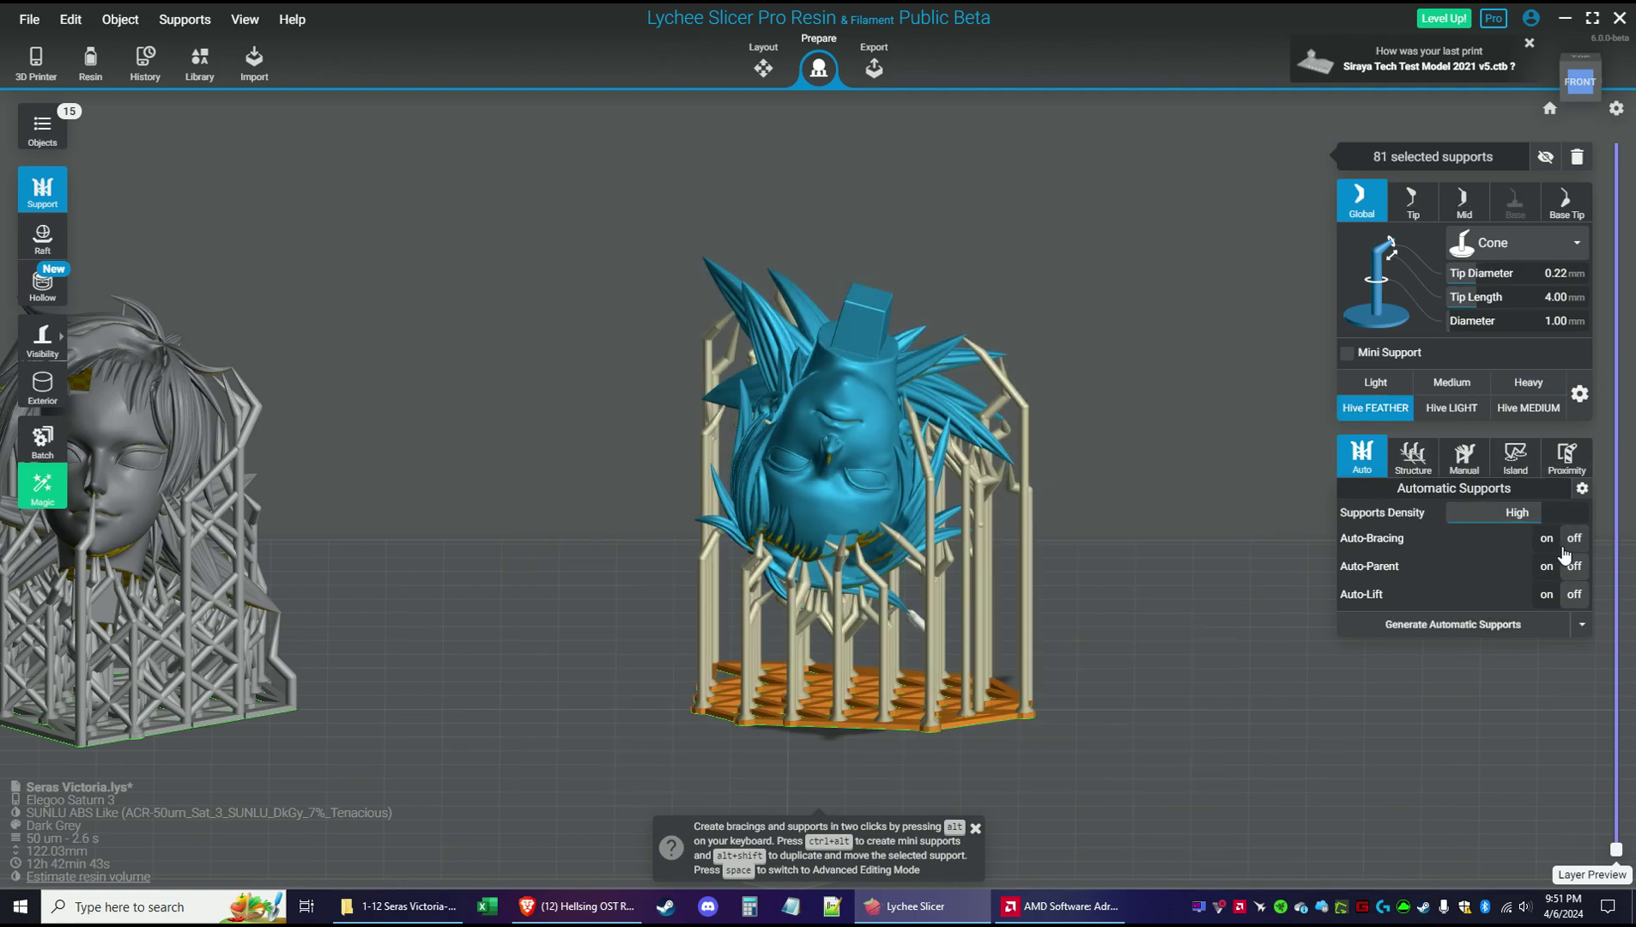
click(1418, 460)
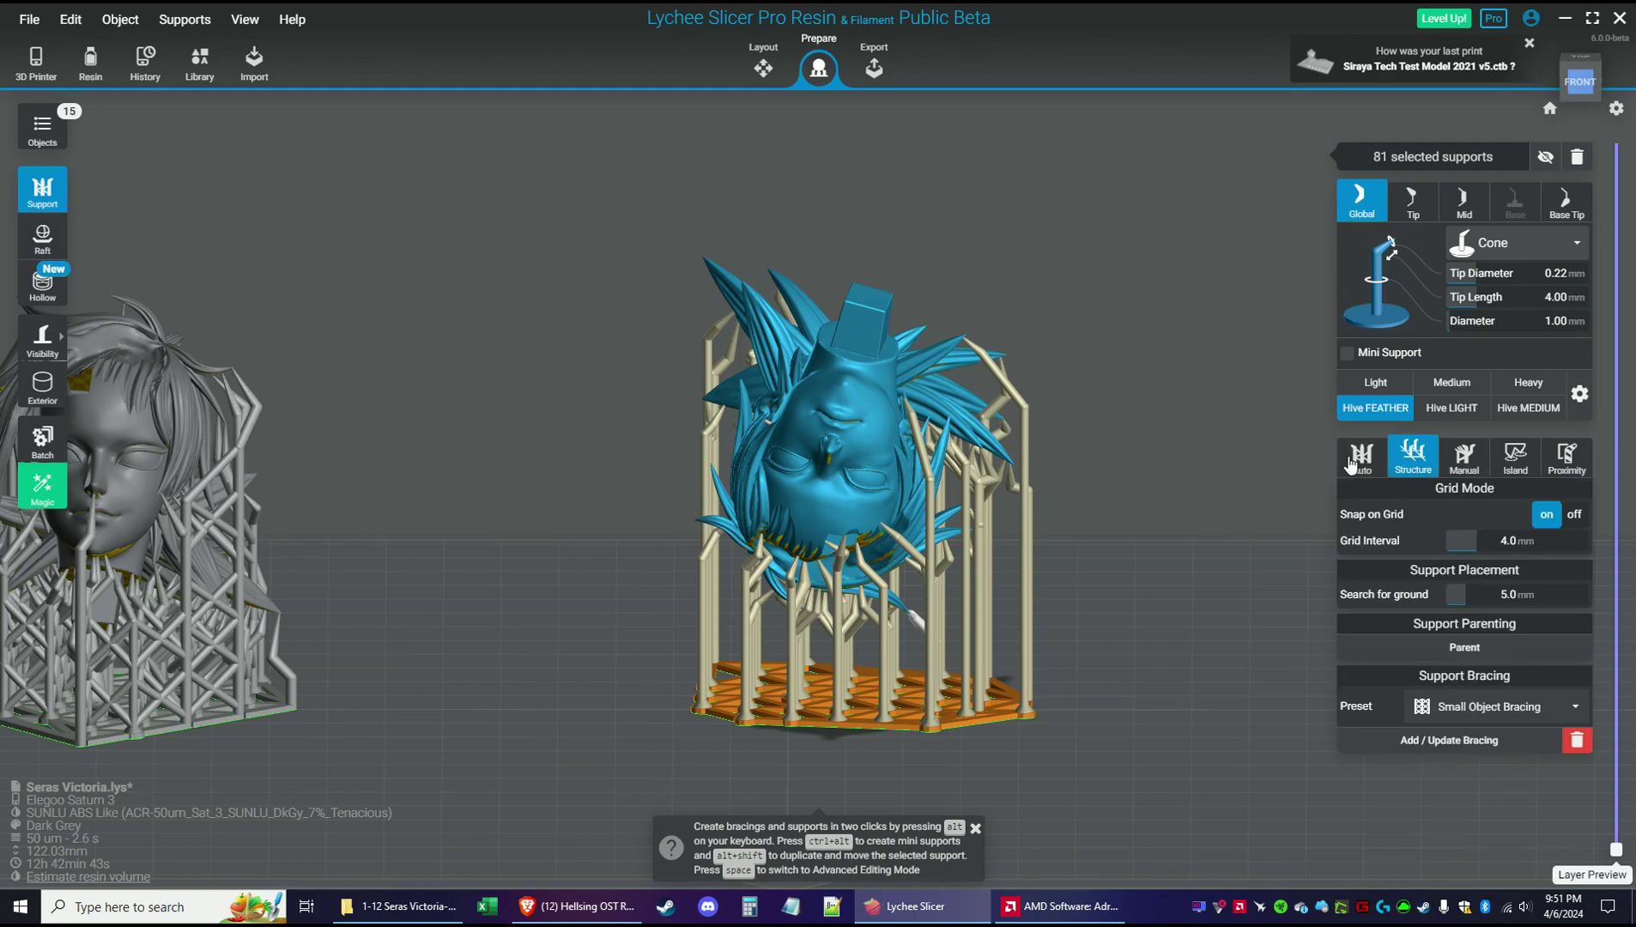
click(1361, 461)
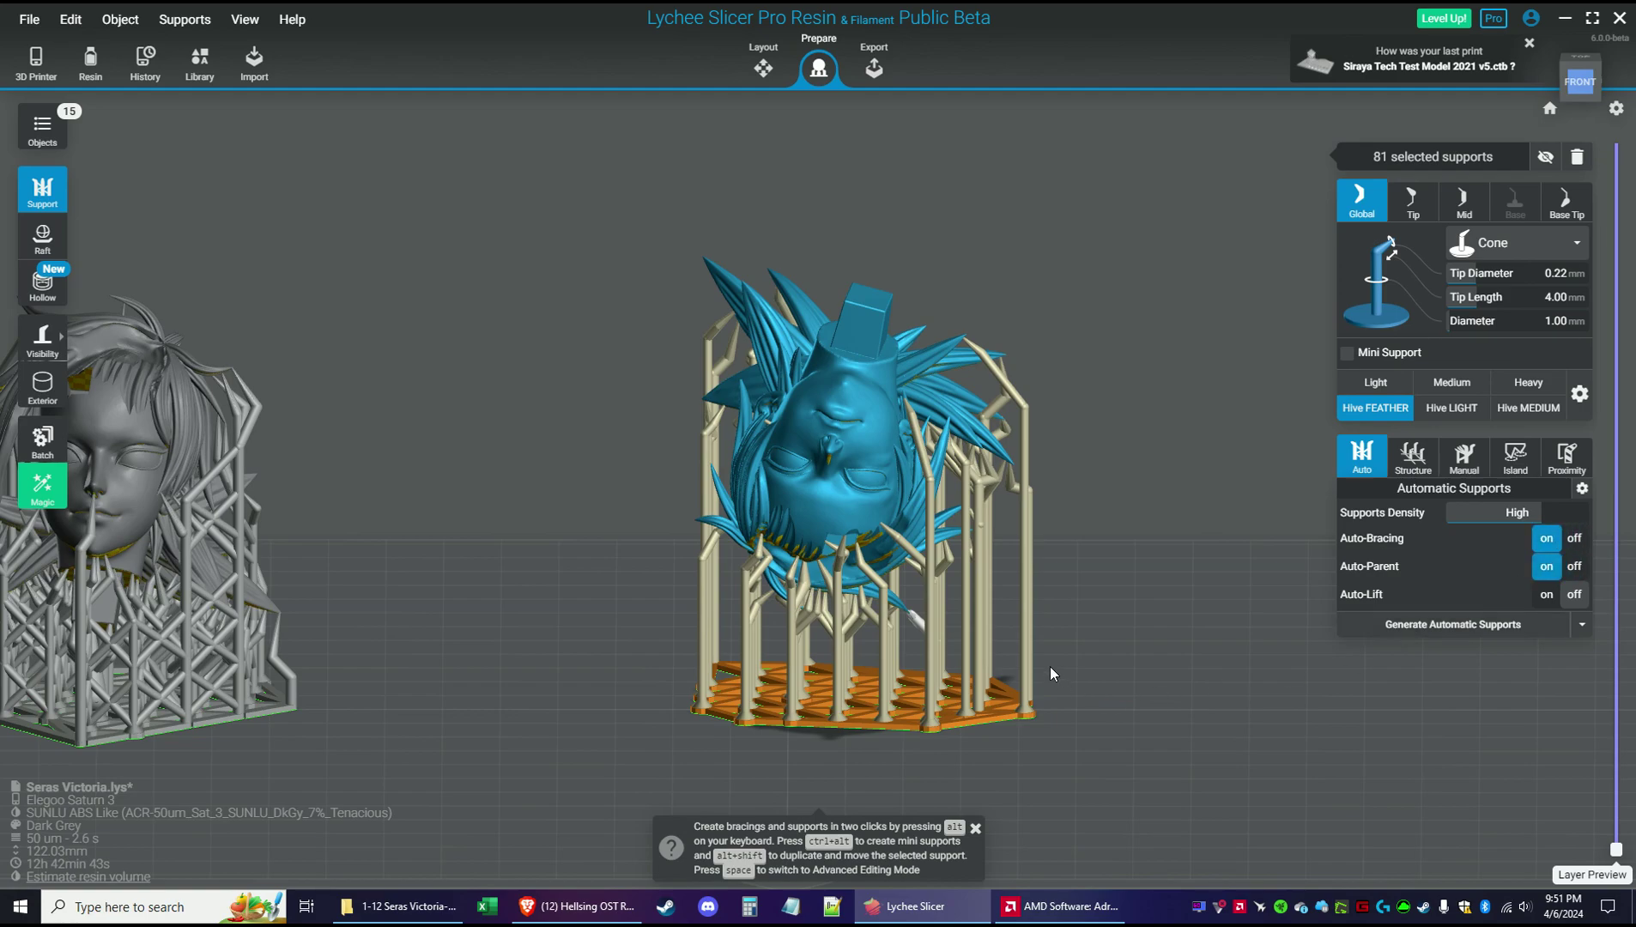
right_drag(980, 617, 927, 641)
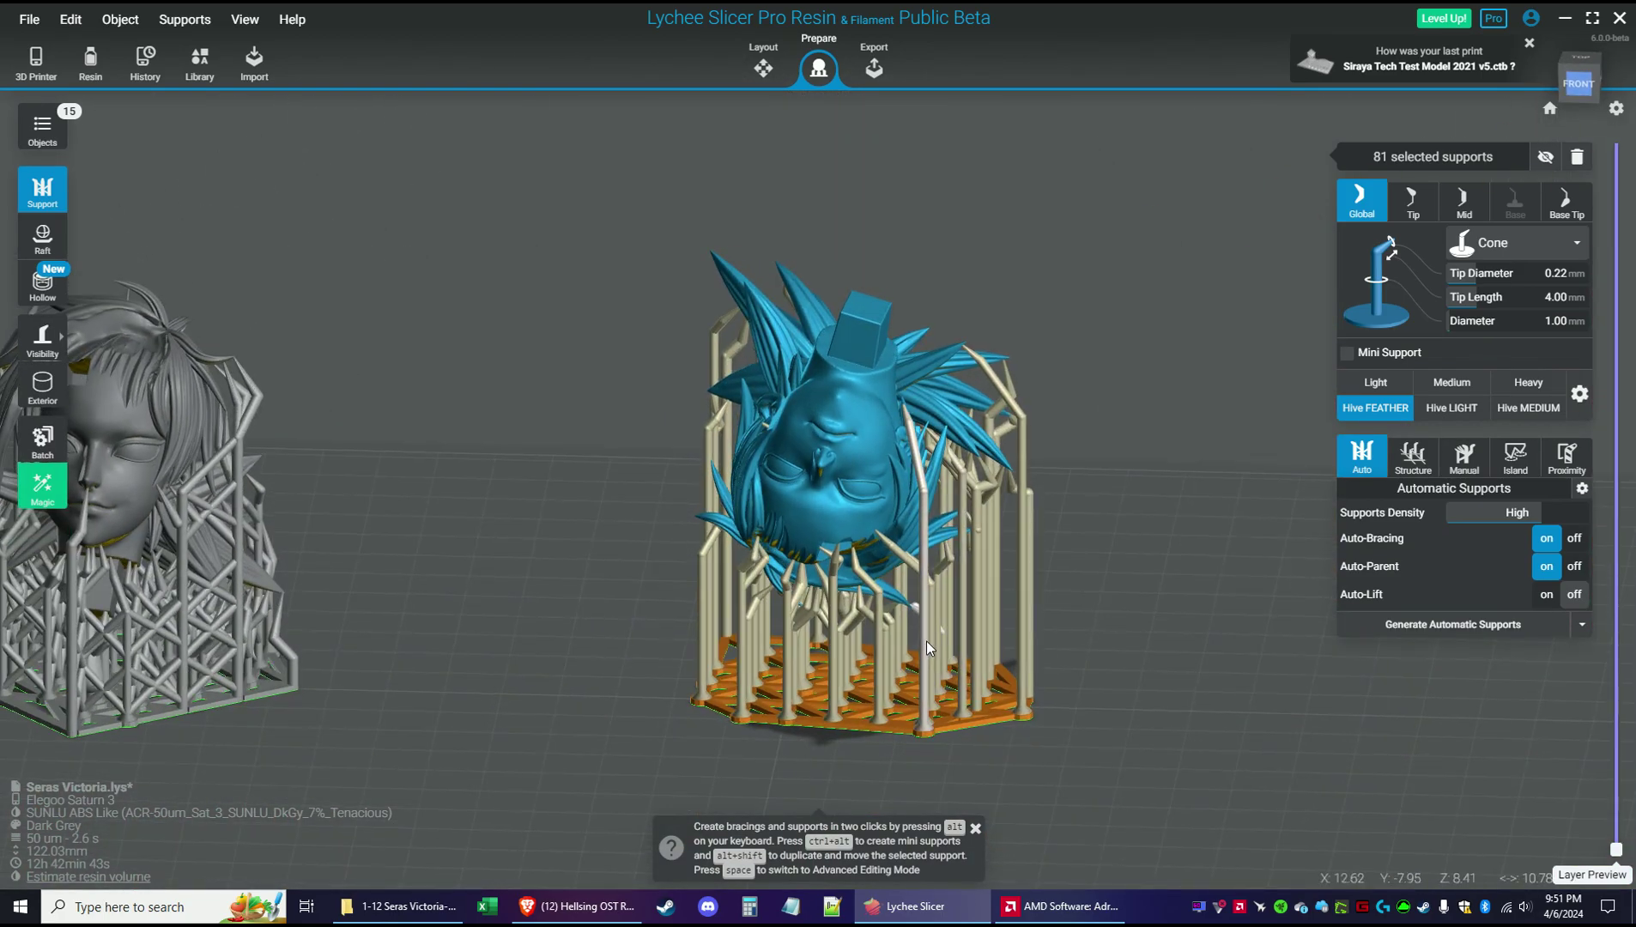
Reselect the head's 81 supports and parent them to each other in the Structure tab
right_click(925, 641)
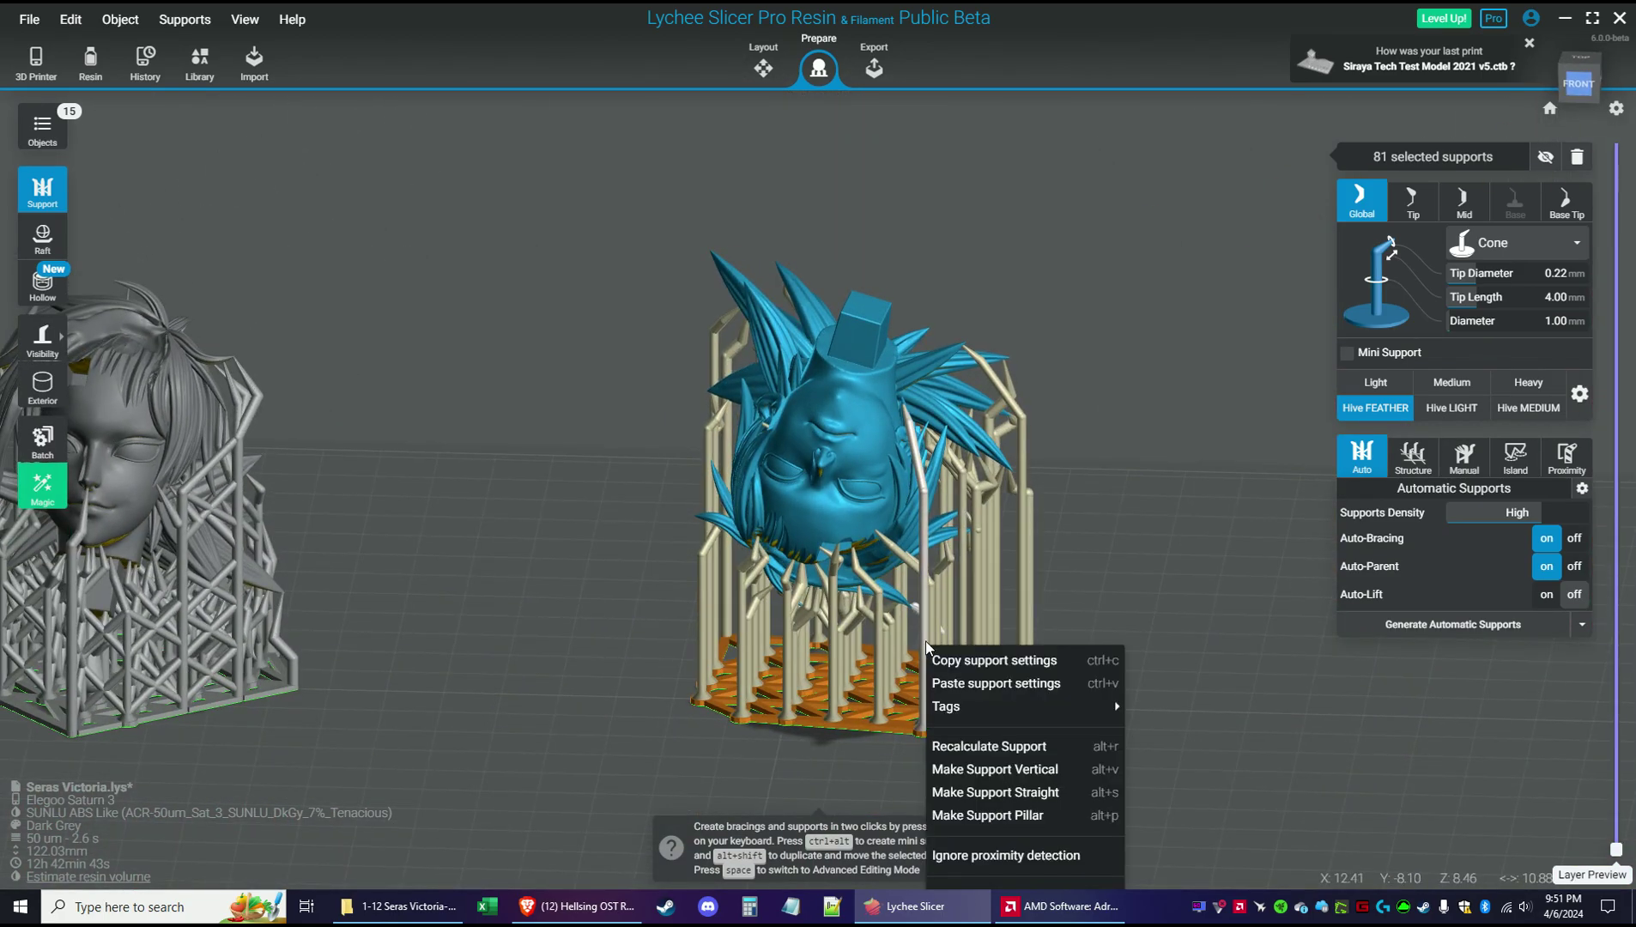
click(1154, 547)
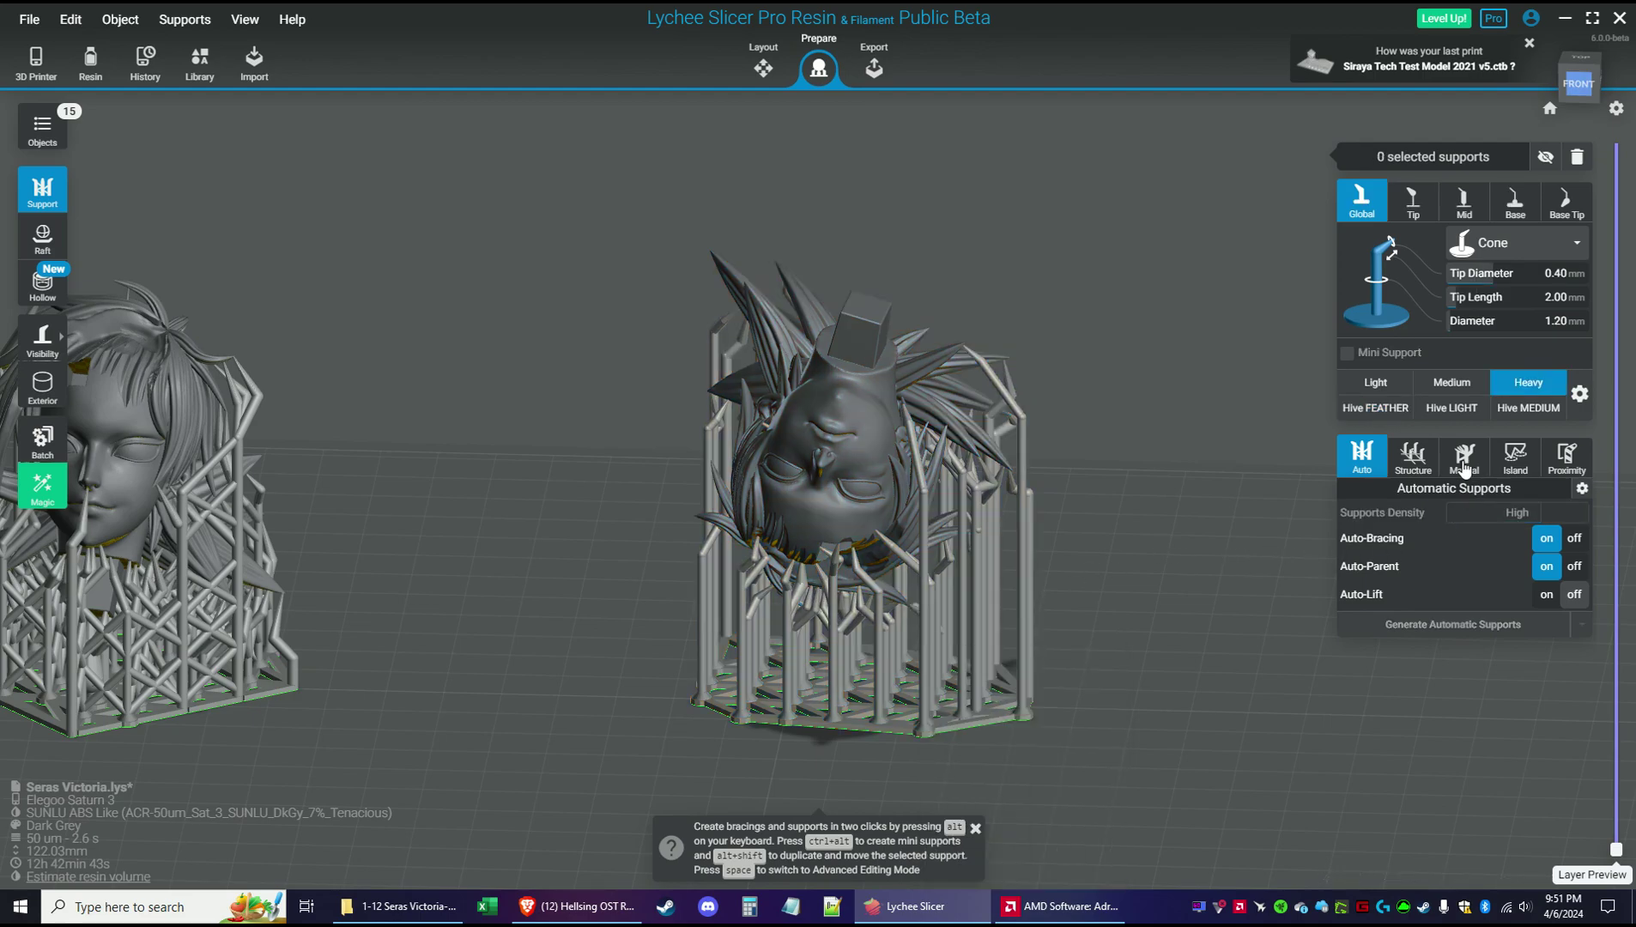
click(1569, 459)
click(1513, 456)
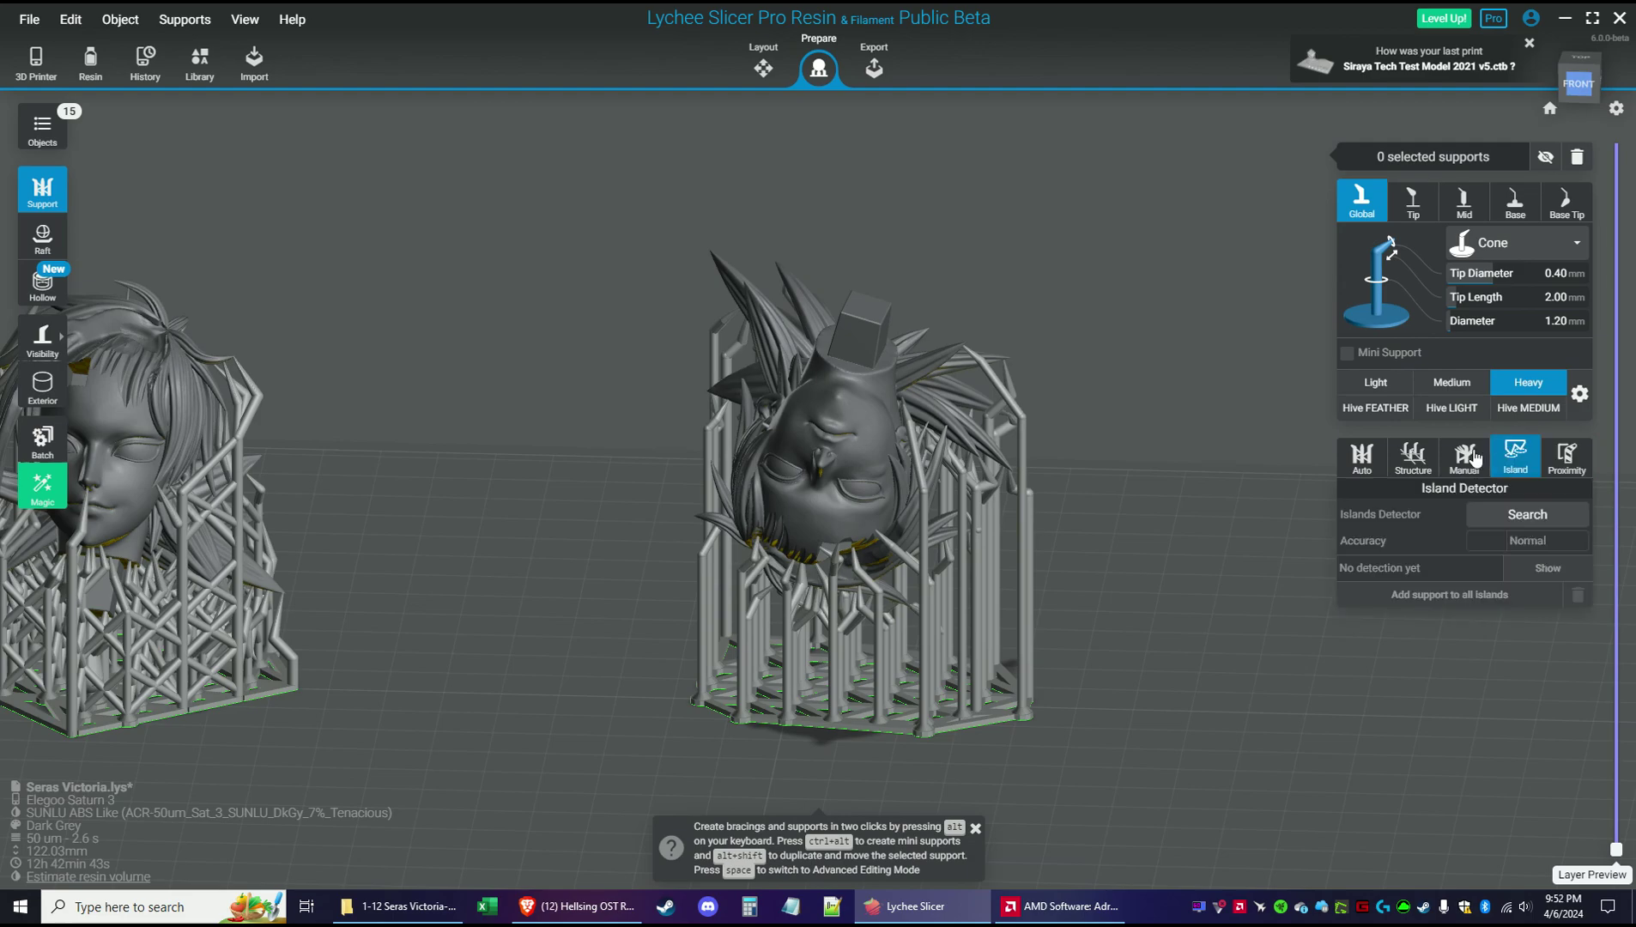
click(1467, 457)
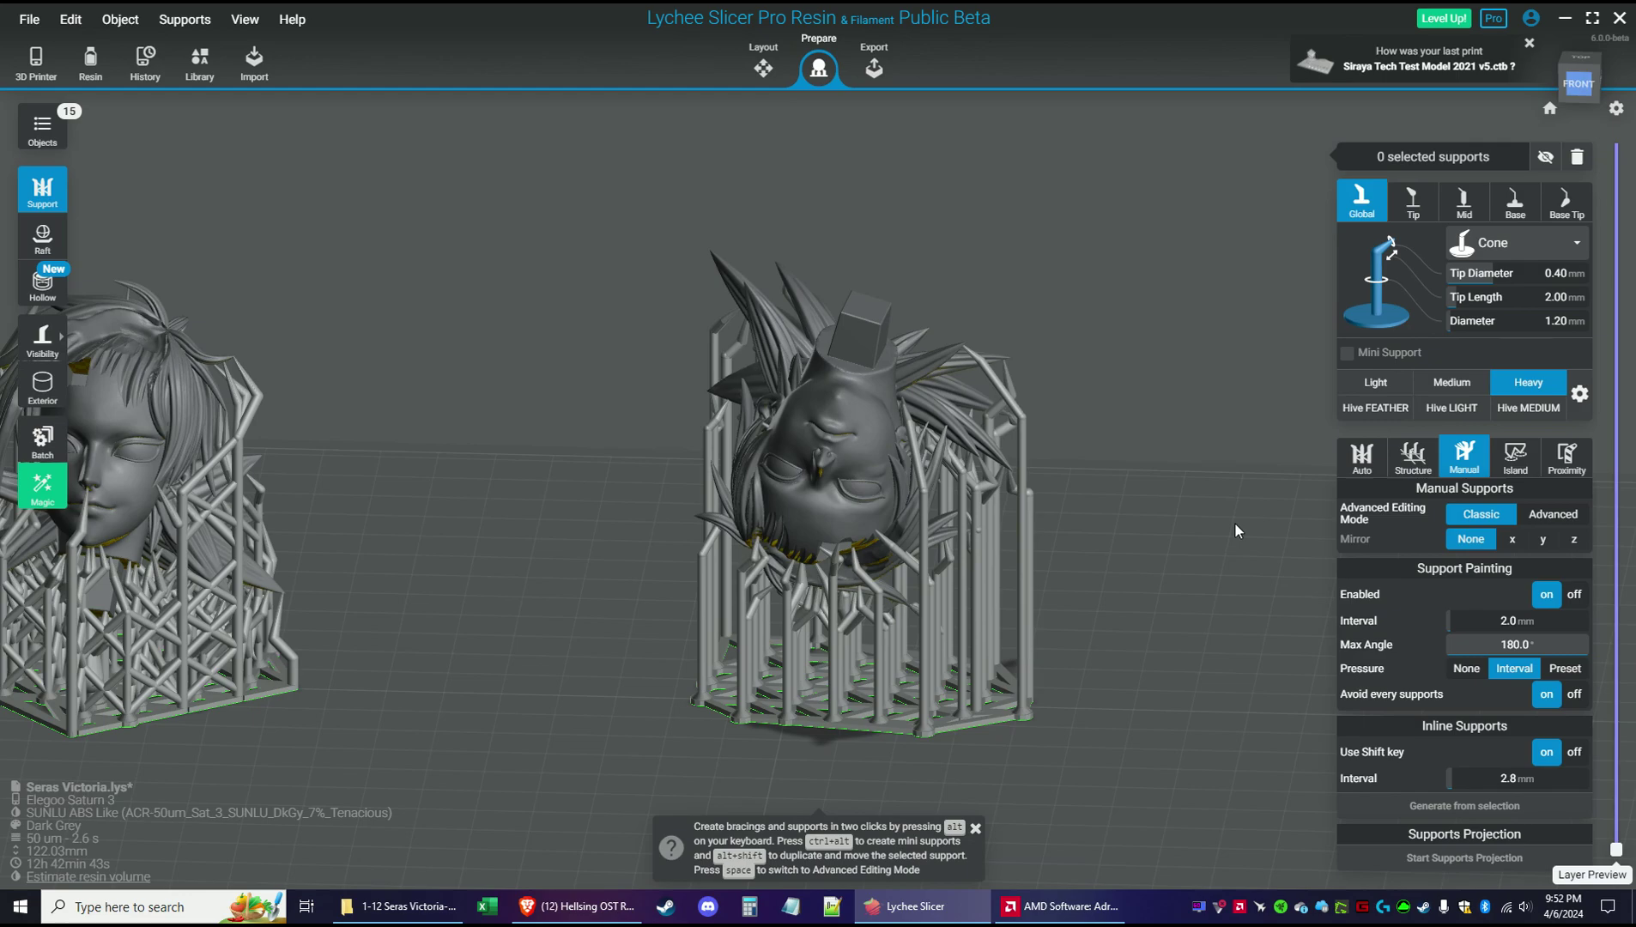
click(1414, 464)
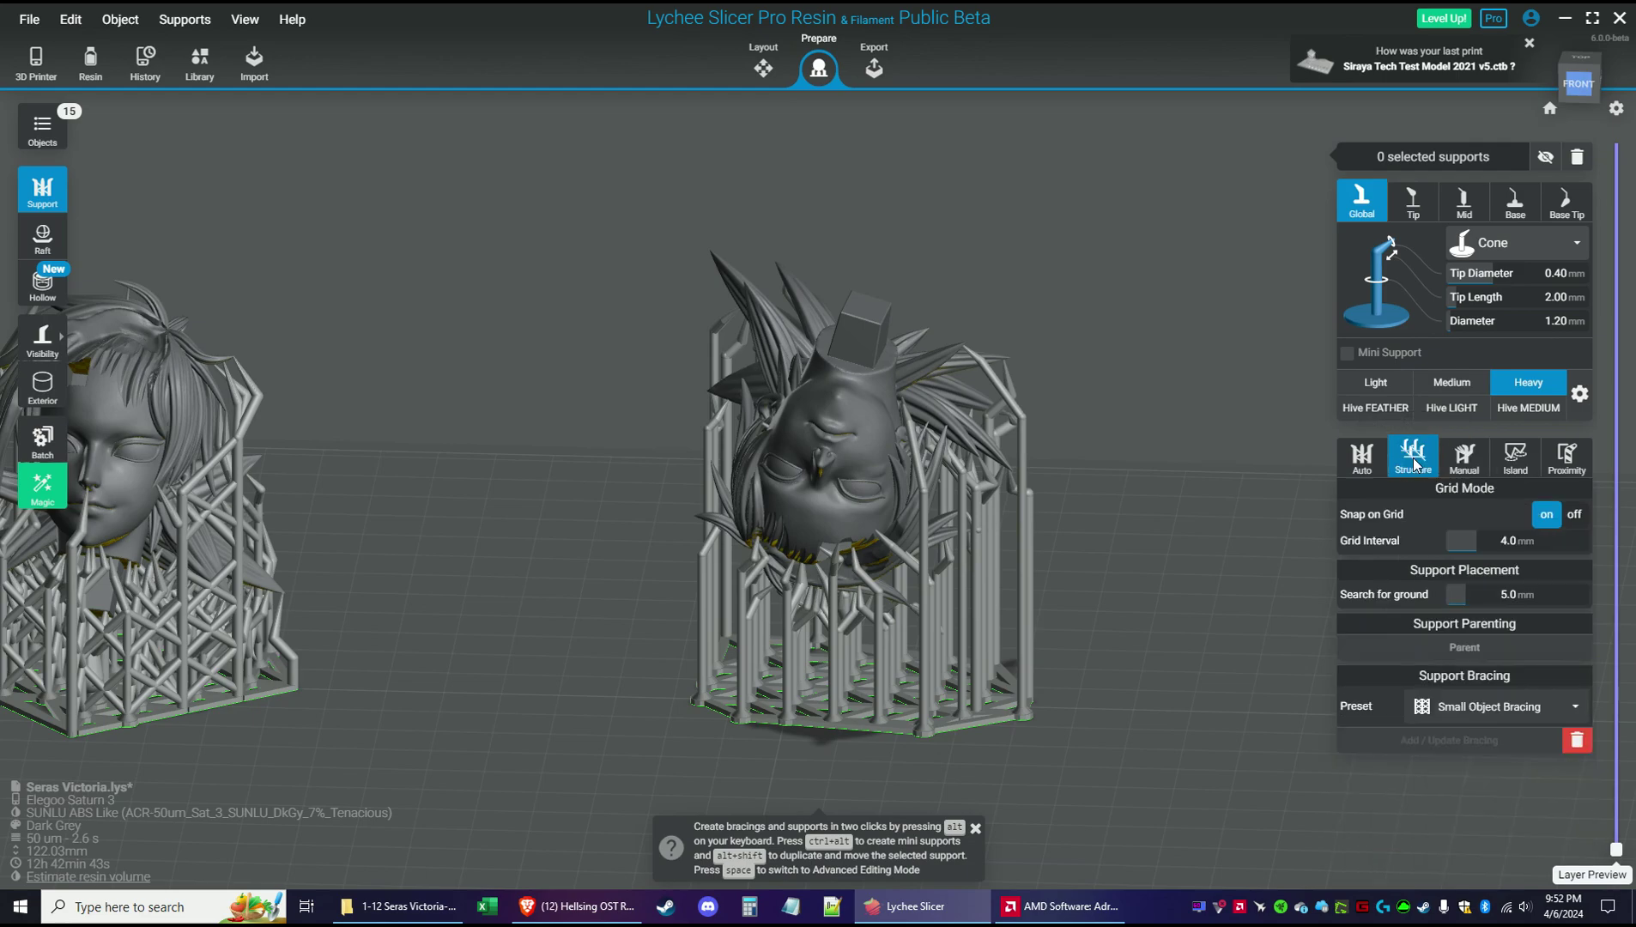
drag(588, 255, 1165, 810)
click(1461, 647)
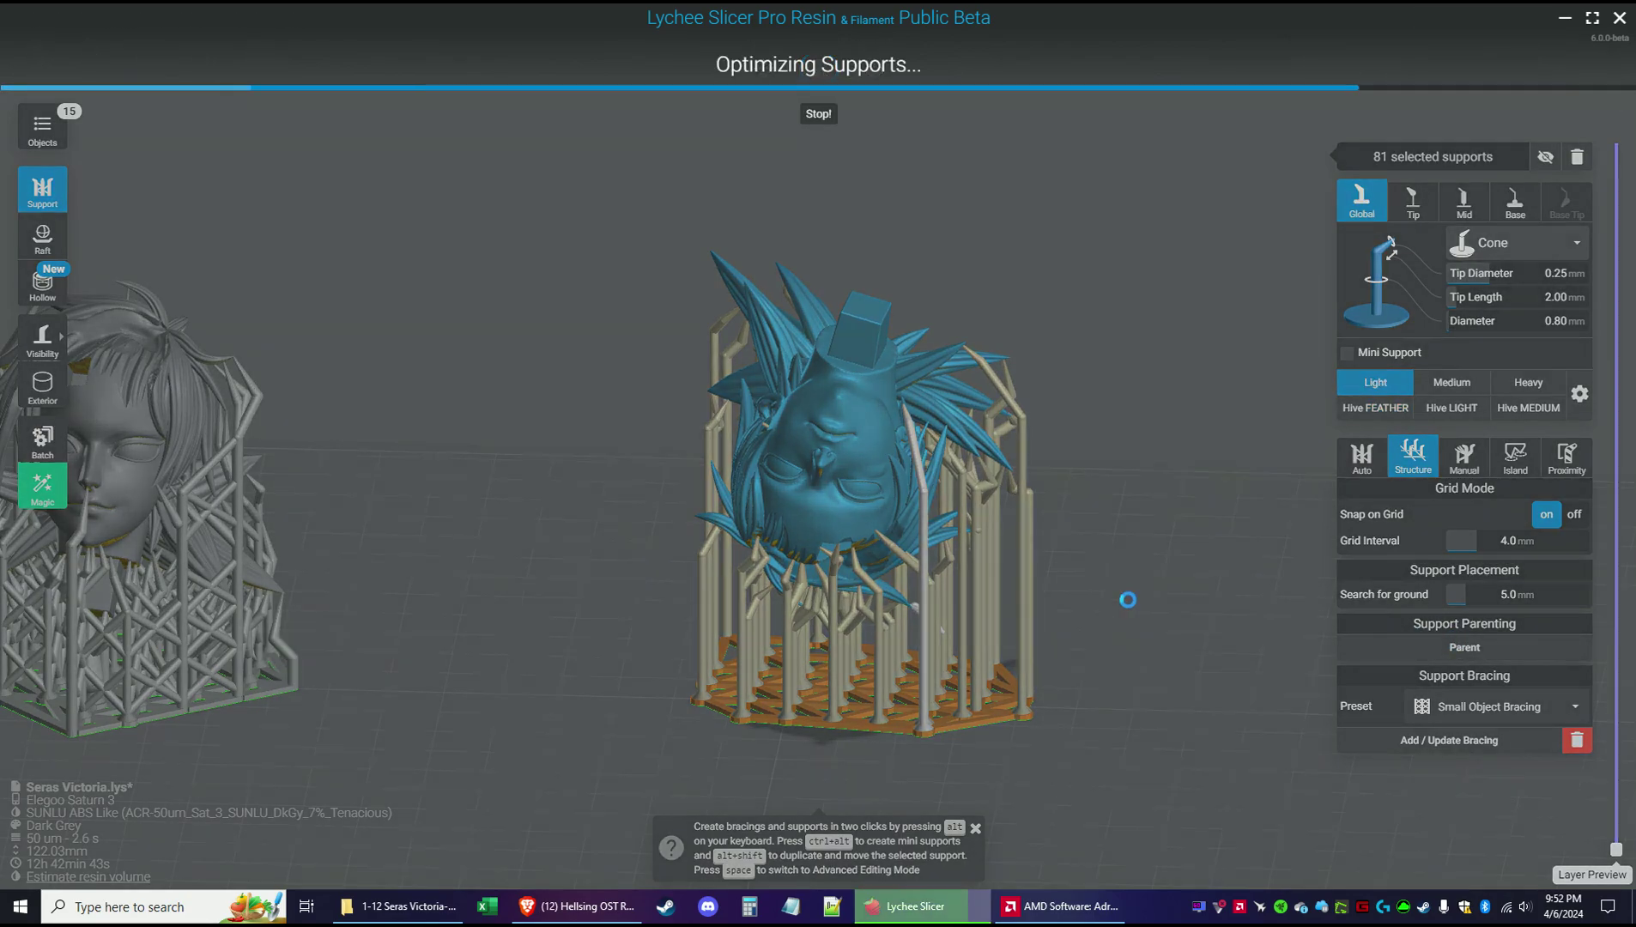
click(793, 499)
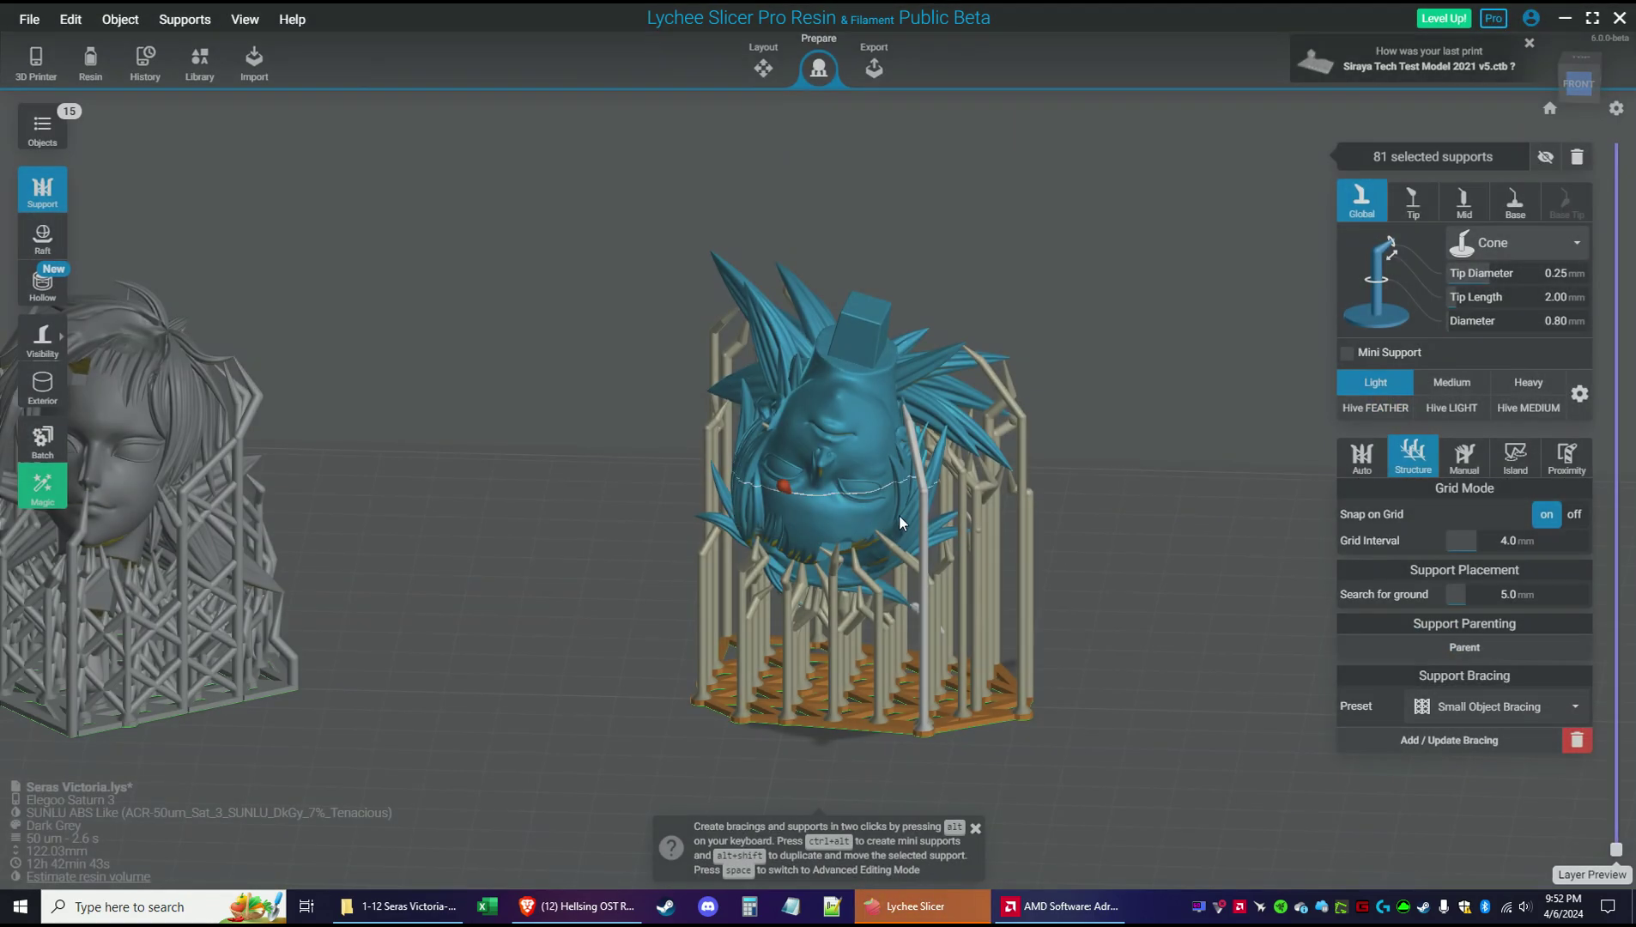
Apply the Default Bracing preset, adding 177 bracings between the selected supports
click(1365, 459)
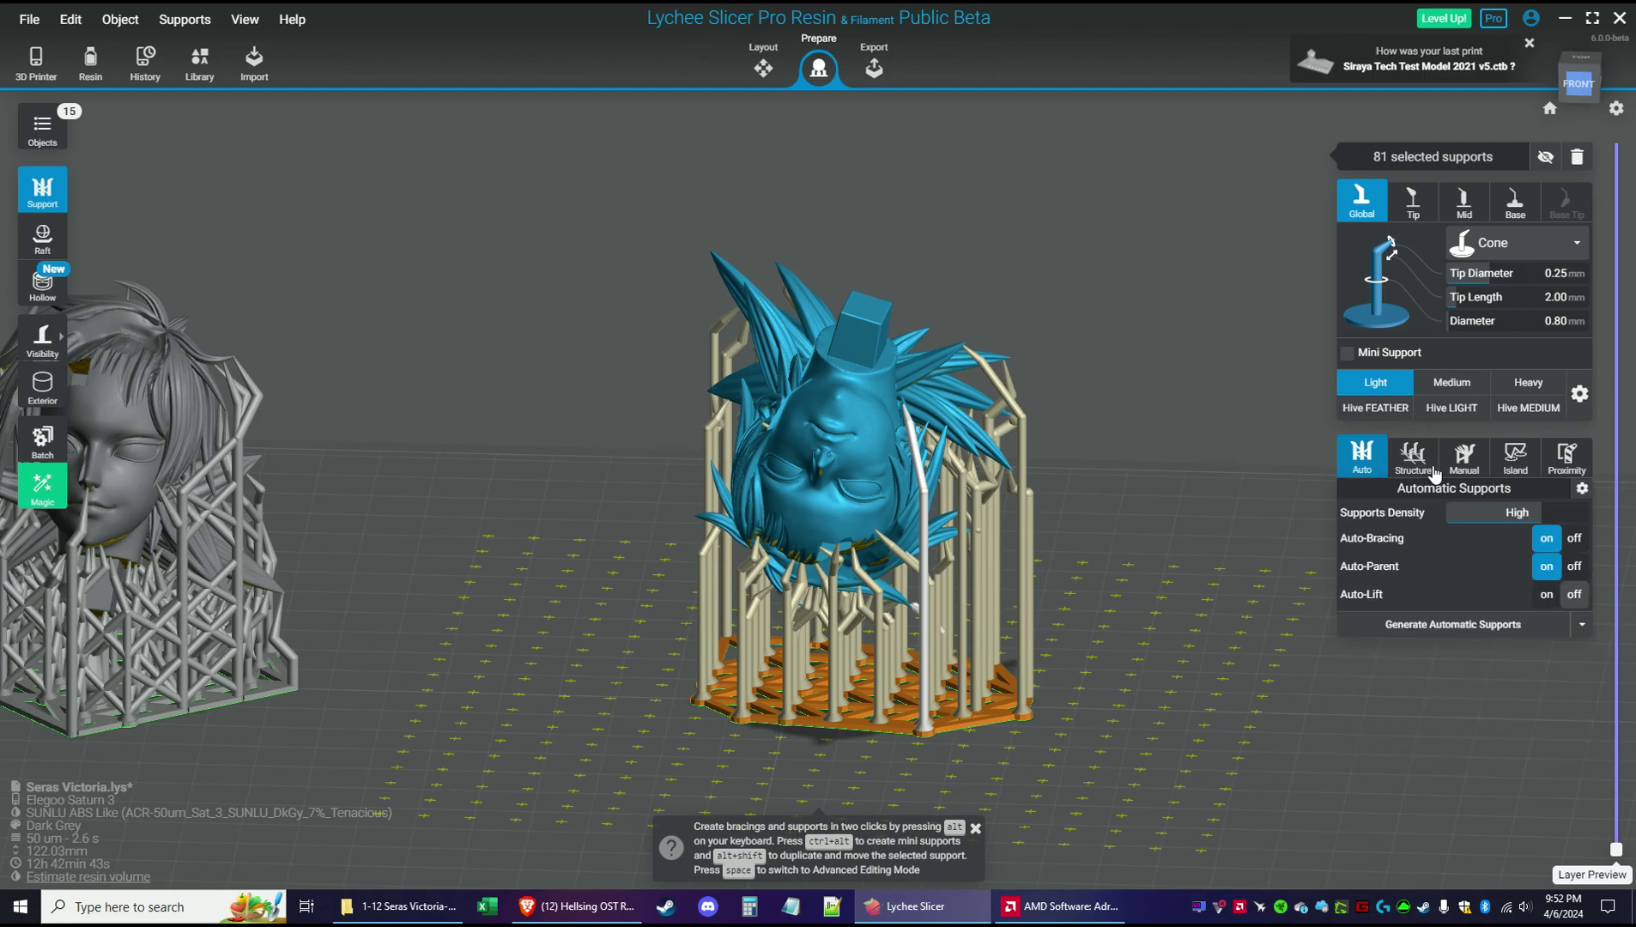
click(1412, 461)
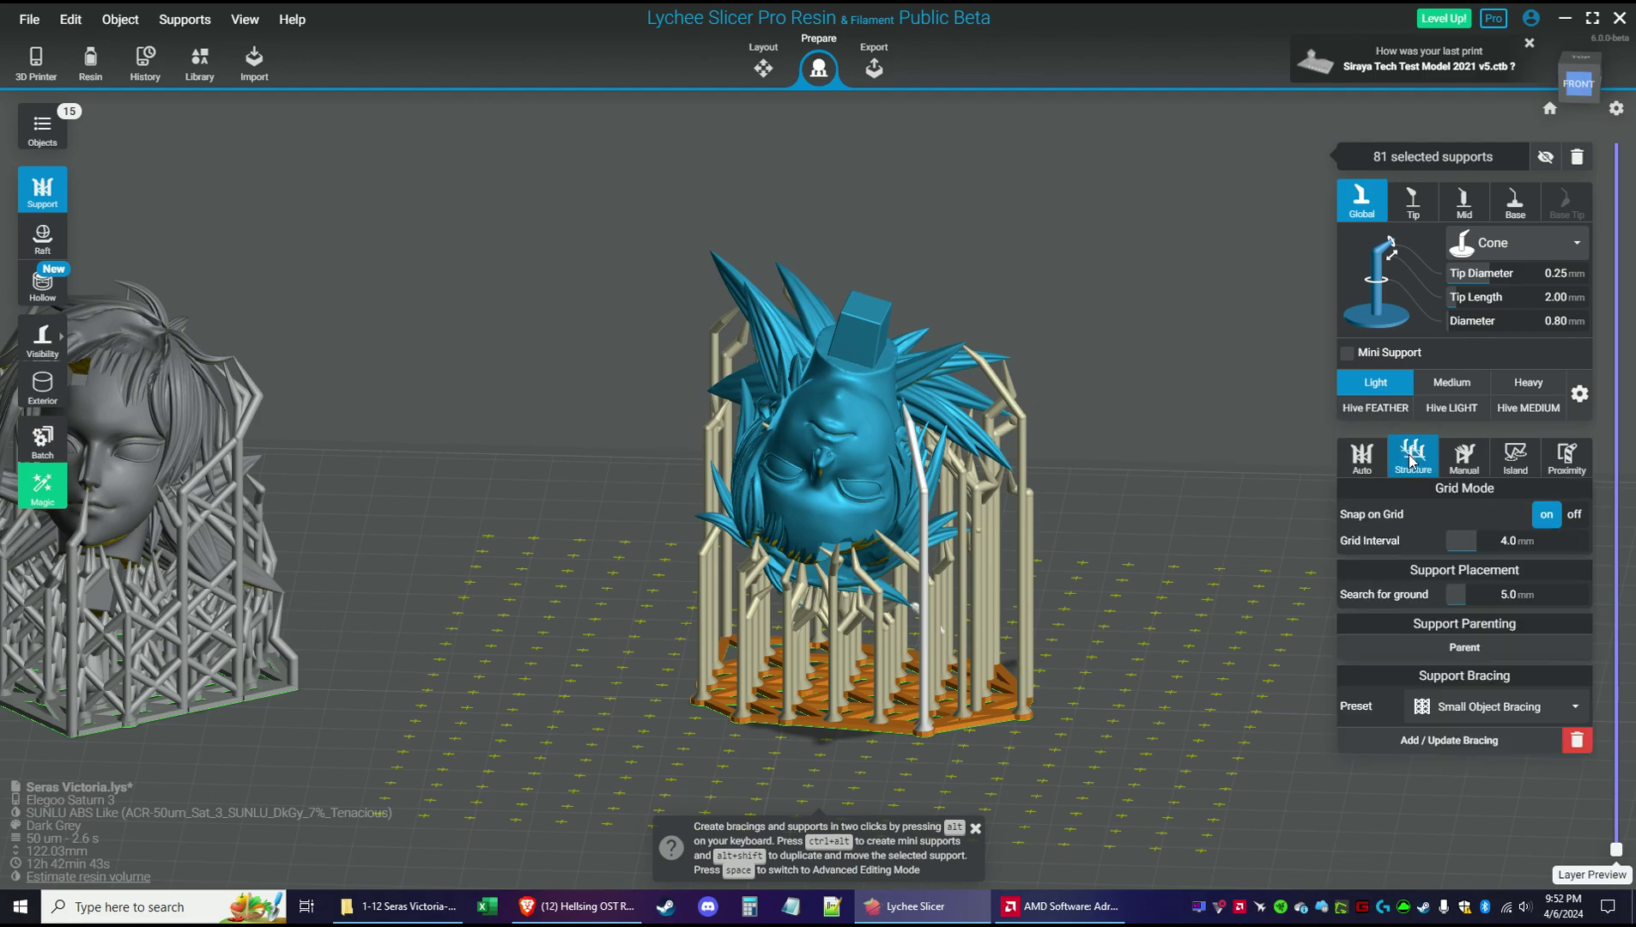
click(1458, 714)
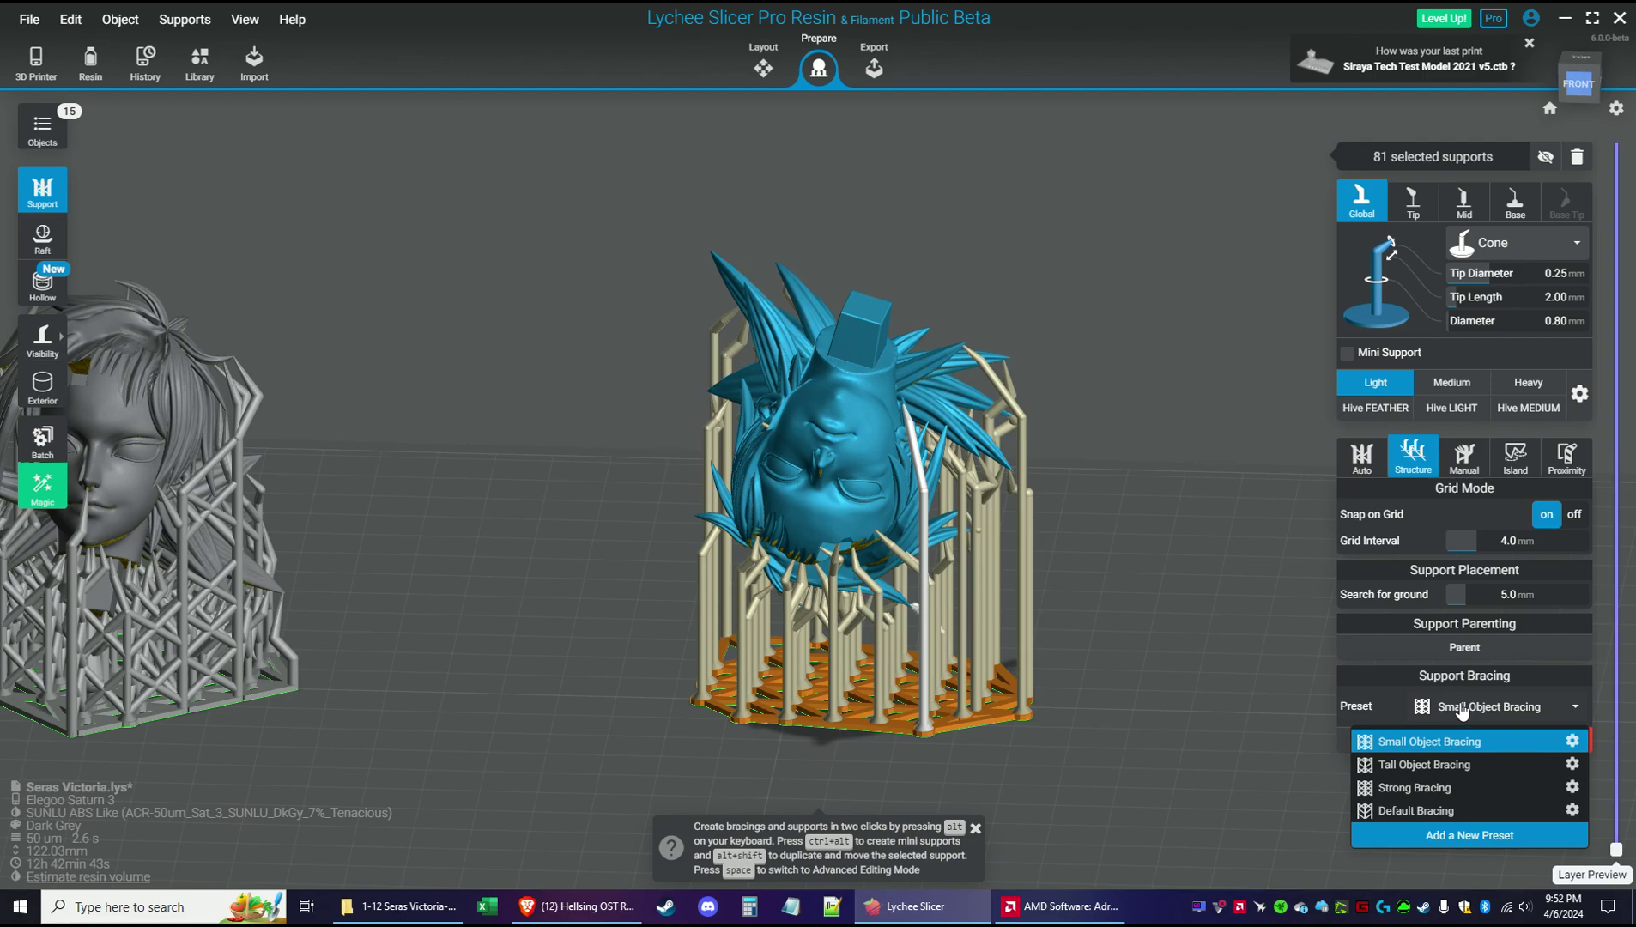
click(1425, 810)
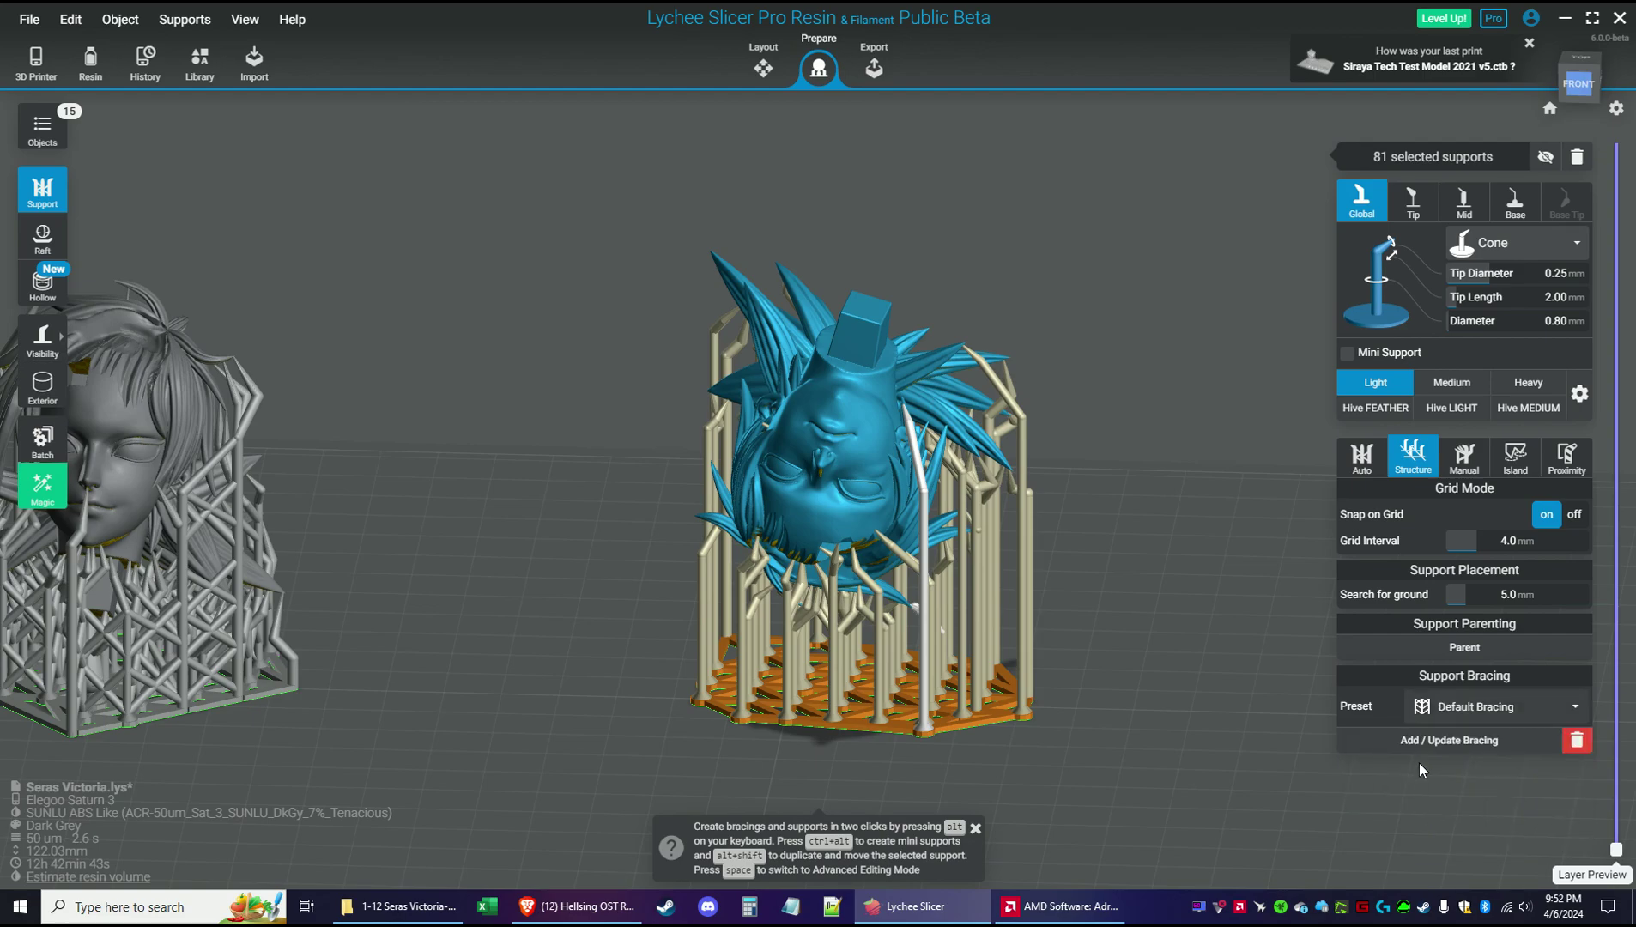
click(1422, 745)
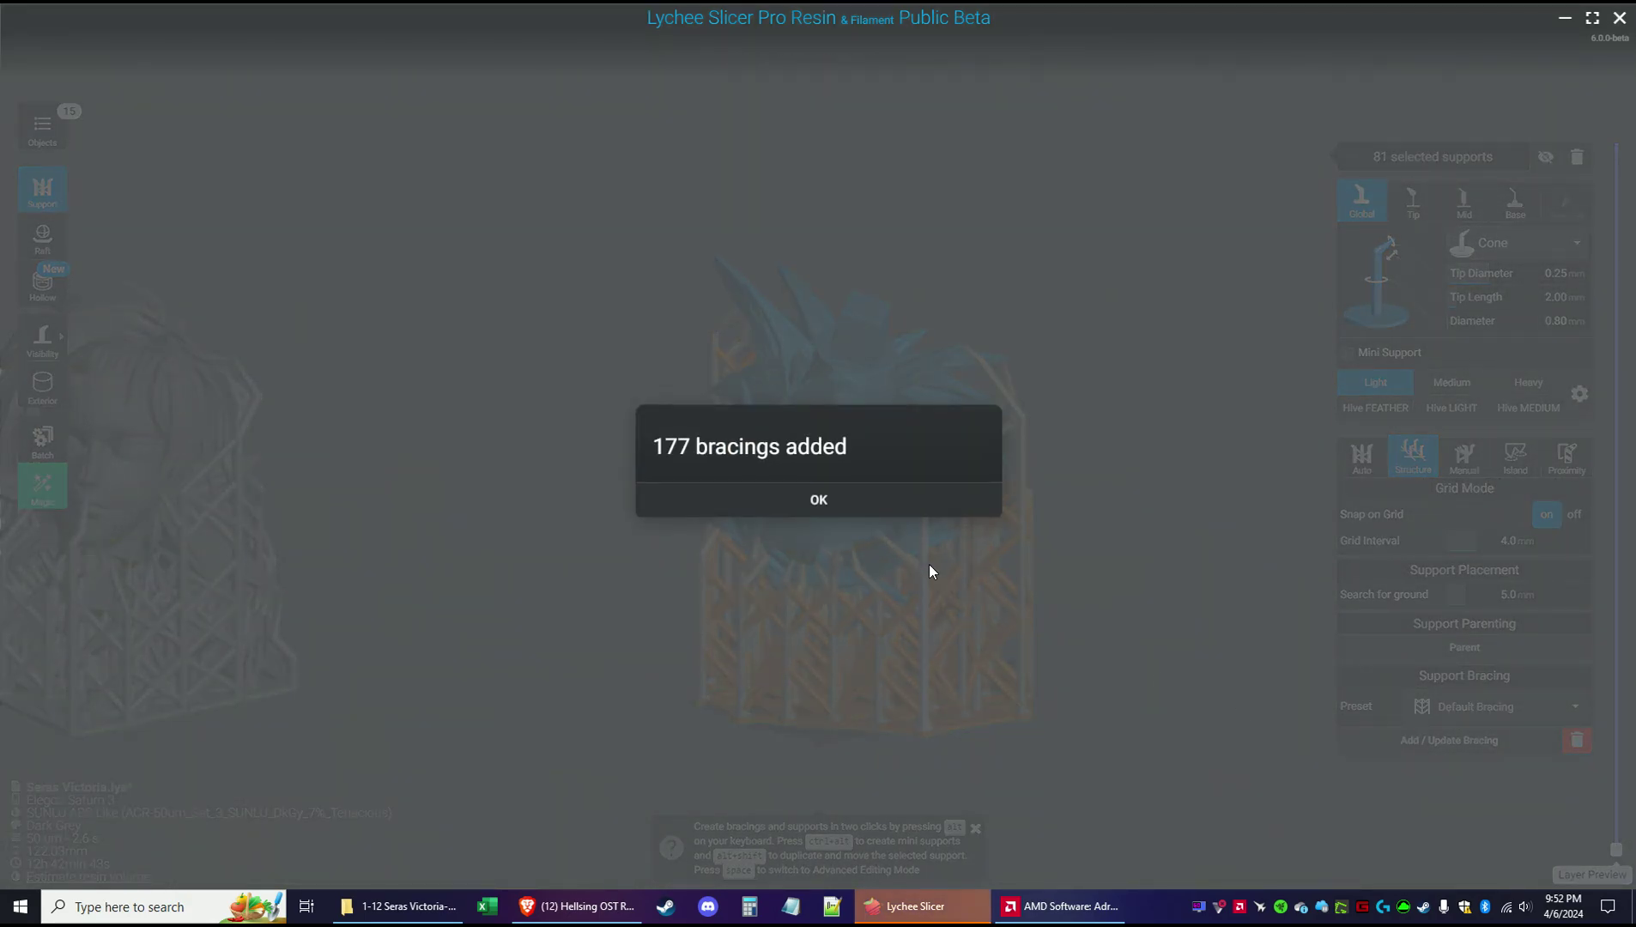
click(850, 498)
right_drag(1238, 569, 1275, 579)
scroll(1153, 530, down, 5)
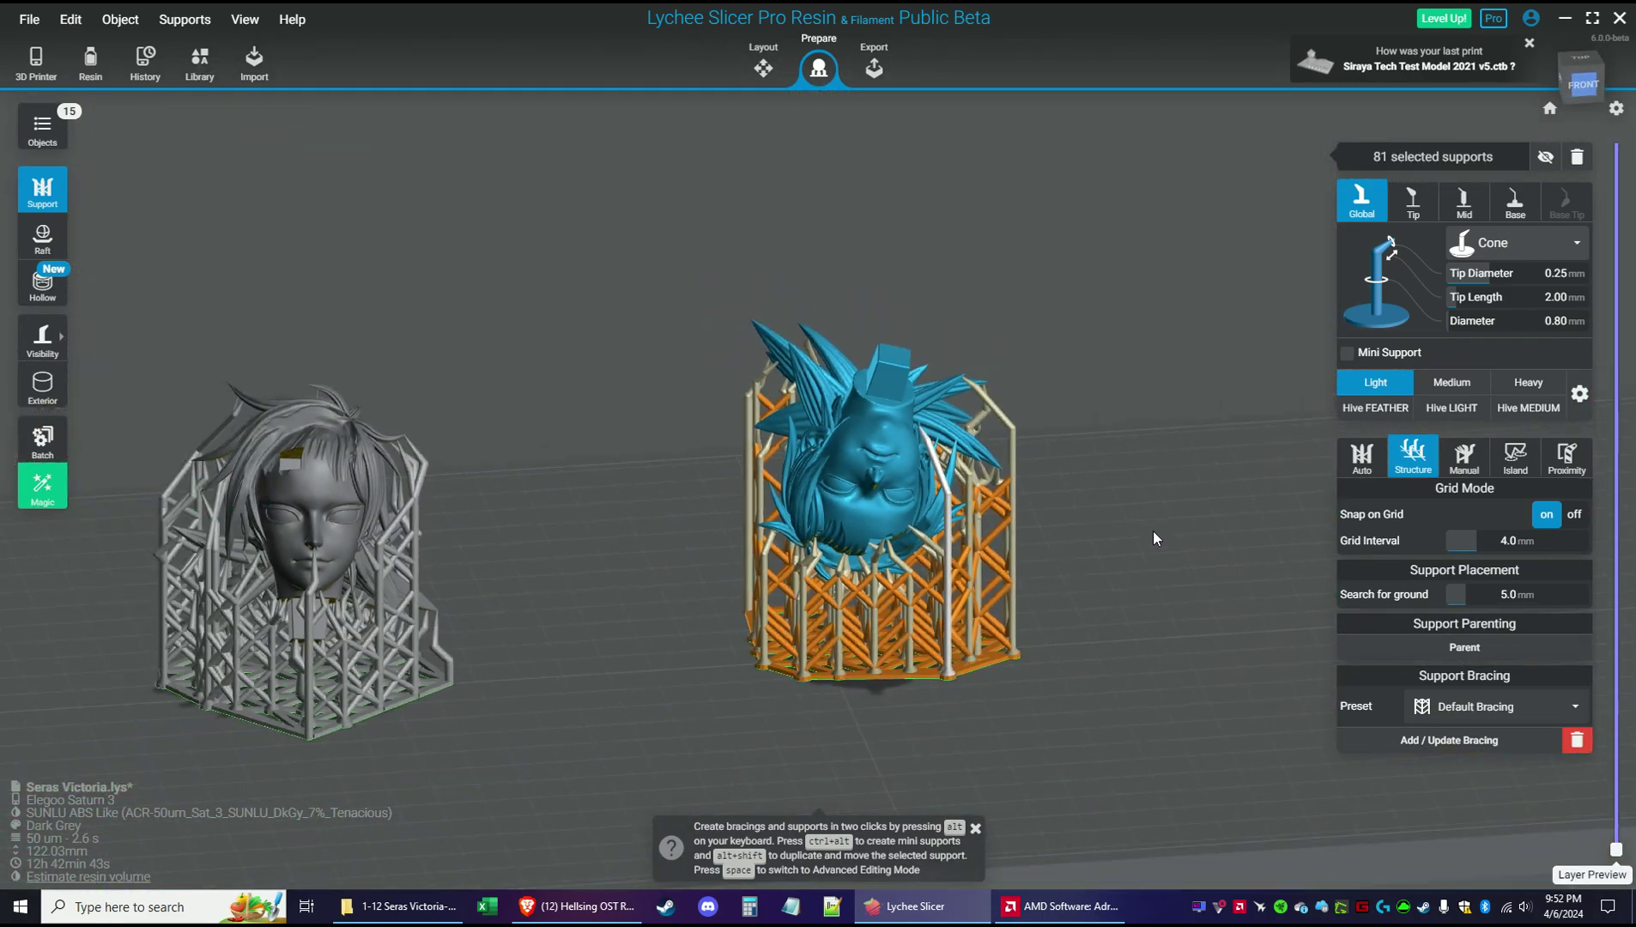
right_drag(1191, 461, 844, 120)
In Layout, move both heads beside the red model
click(764, 72)
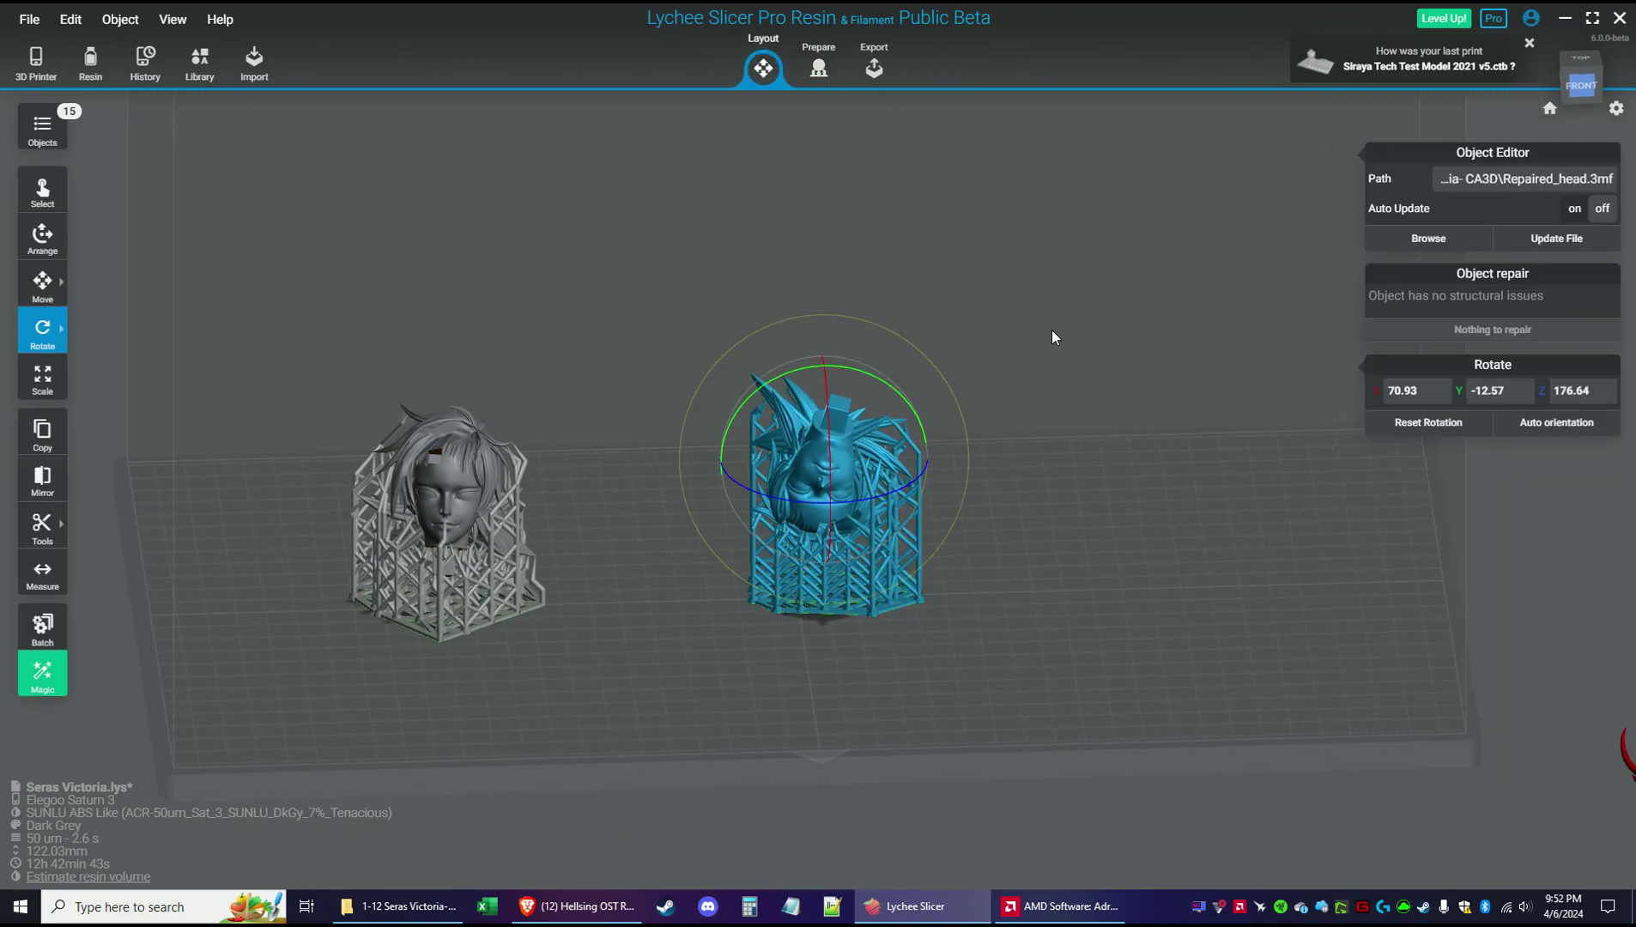
click(43, 236)
right_drag(419, 404, 1232, 671)
click(1023, 616)
drag(1023, 616, 607, 455)
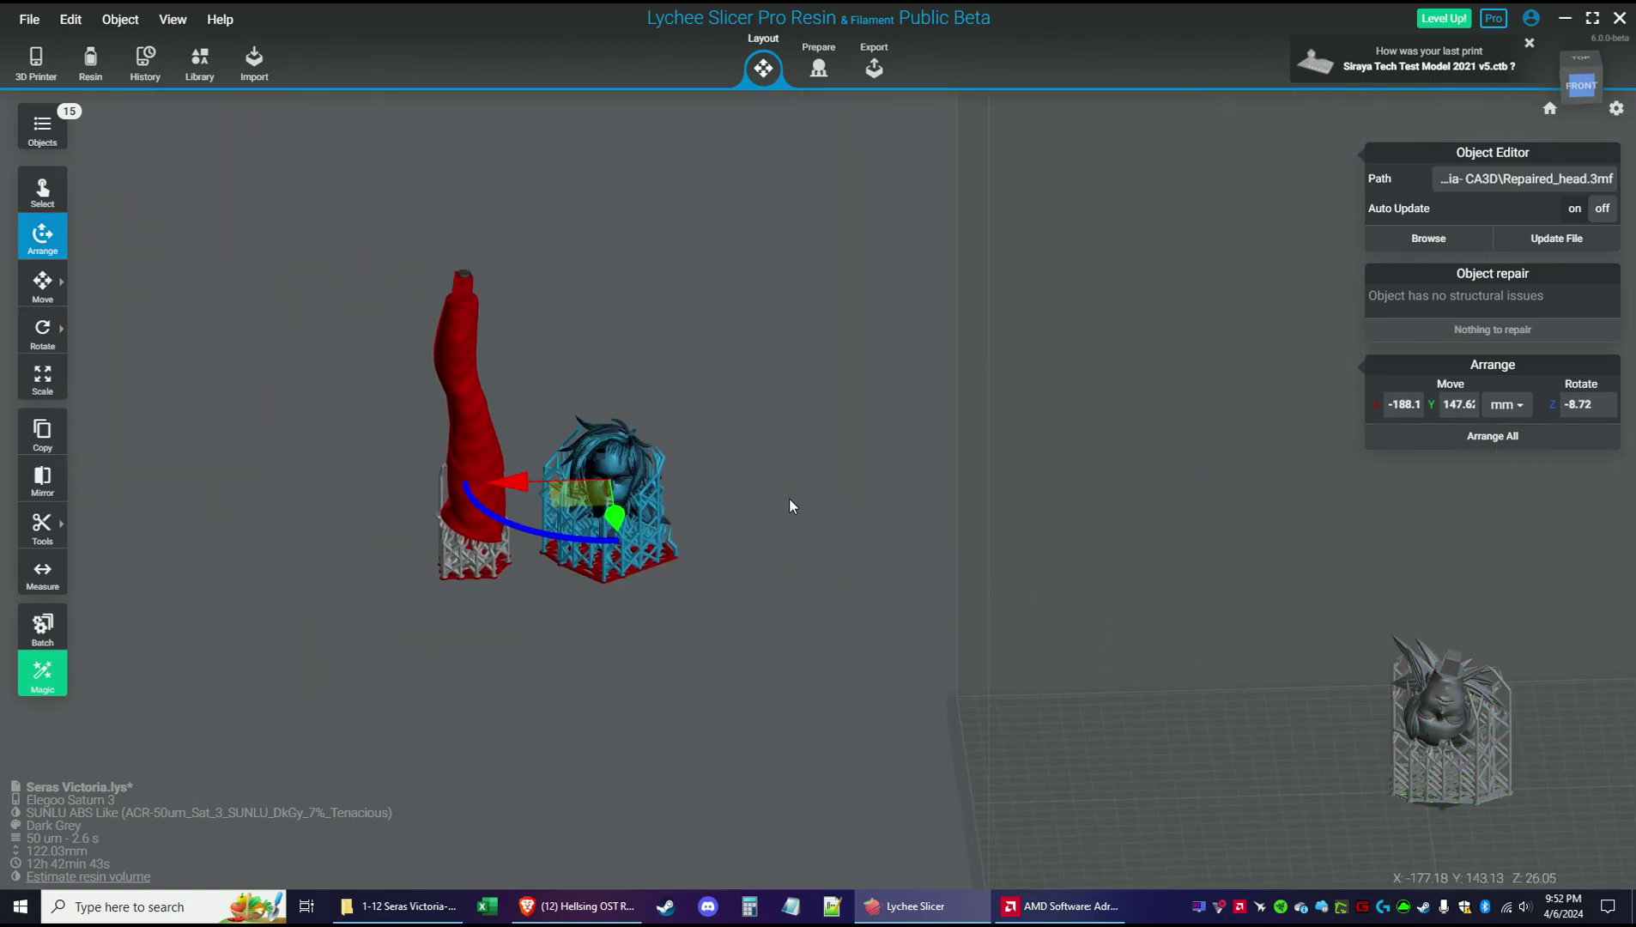
drag(1437, 693, 347, 483)
click(711, 640)
Bring the body part onto the build plate and turn it about its vertical axis
right_drag(1513, 727, 683, 473)
middle_drag(782, 515, 850, 529)
drag(1482, 771, 604, 462)
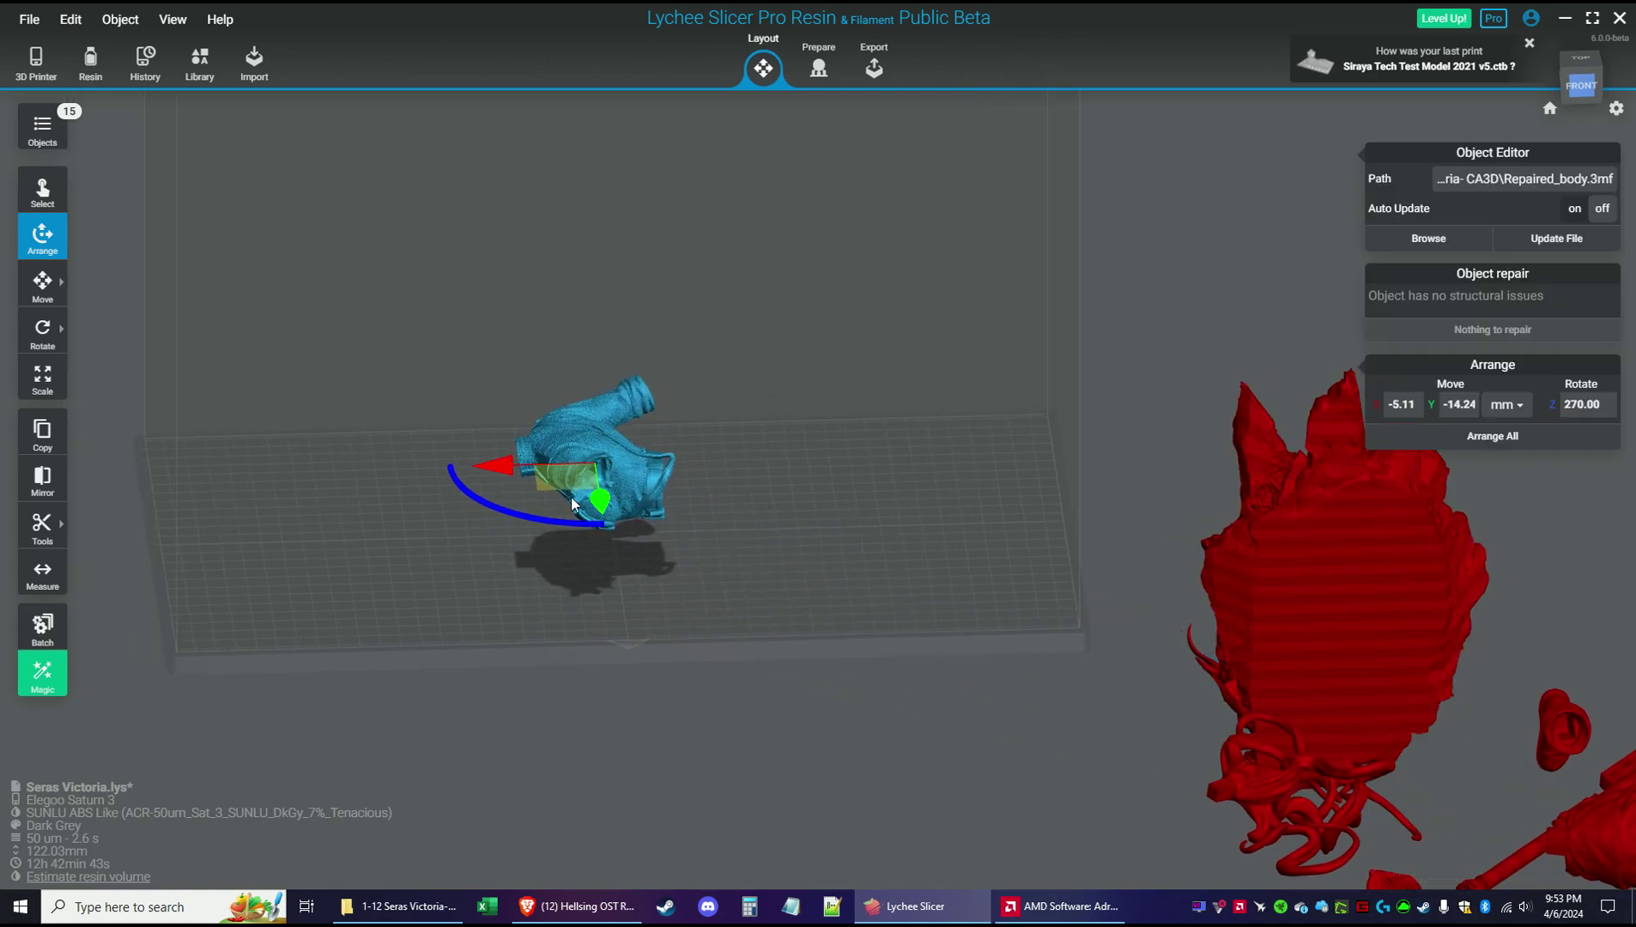
drag(596, 520, 731, 519)
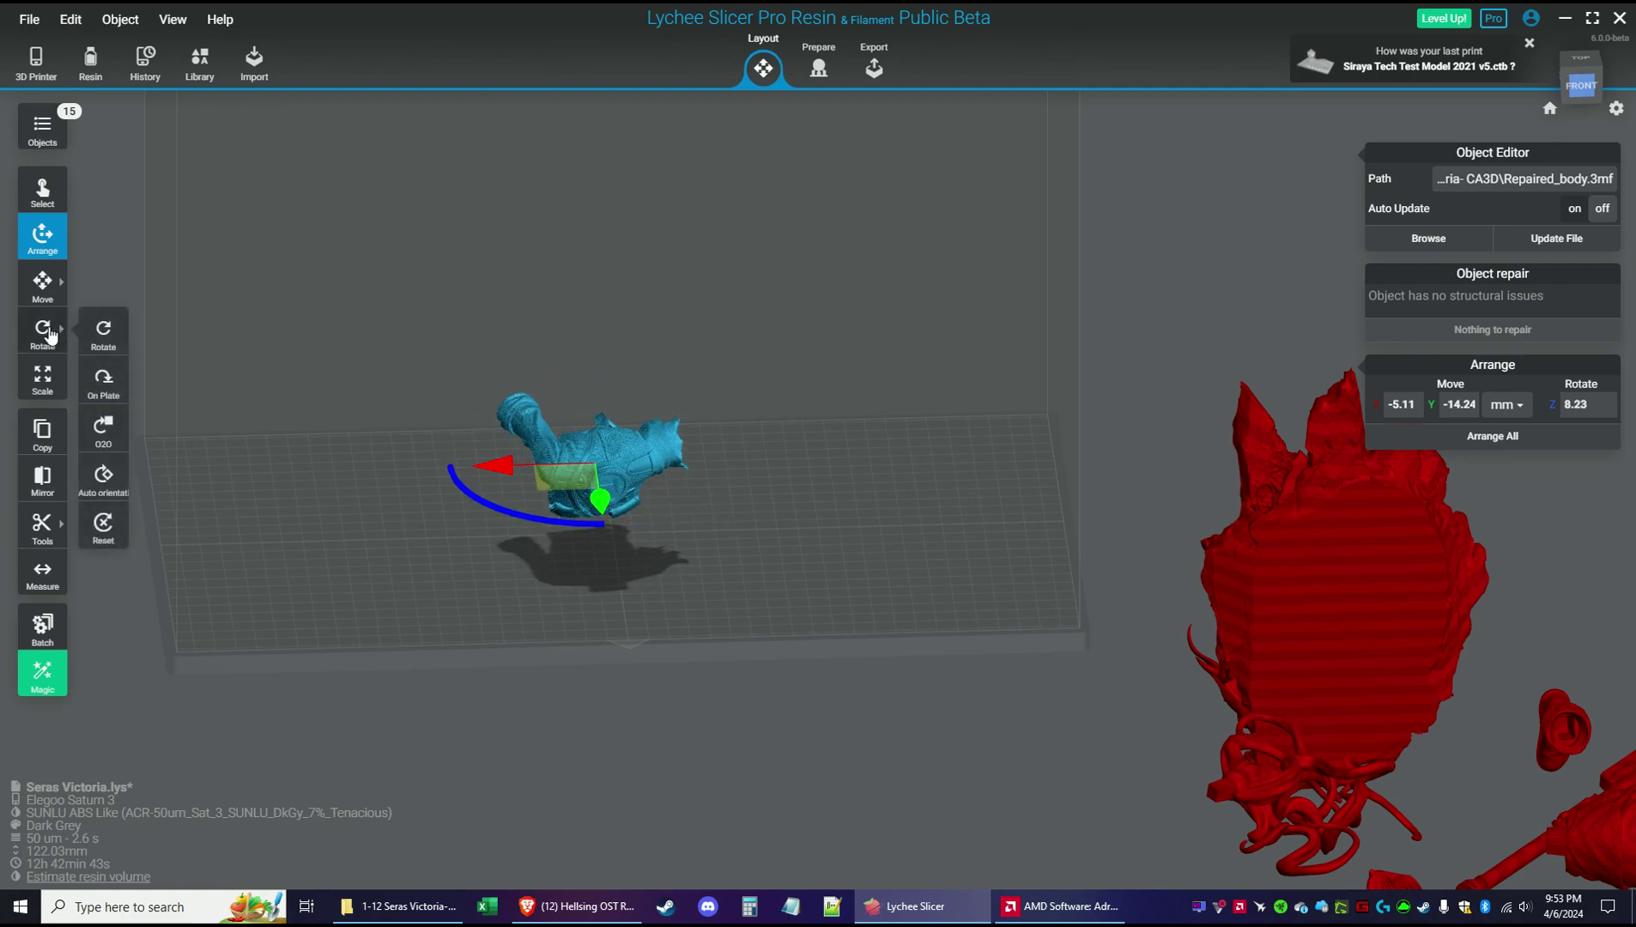
Rotate the torso upright to X -102.59°, Y -0.92°, Z 2.31° and save the project
click(110, 318)
drag(606, 353, 665, 254)
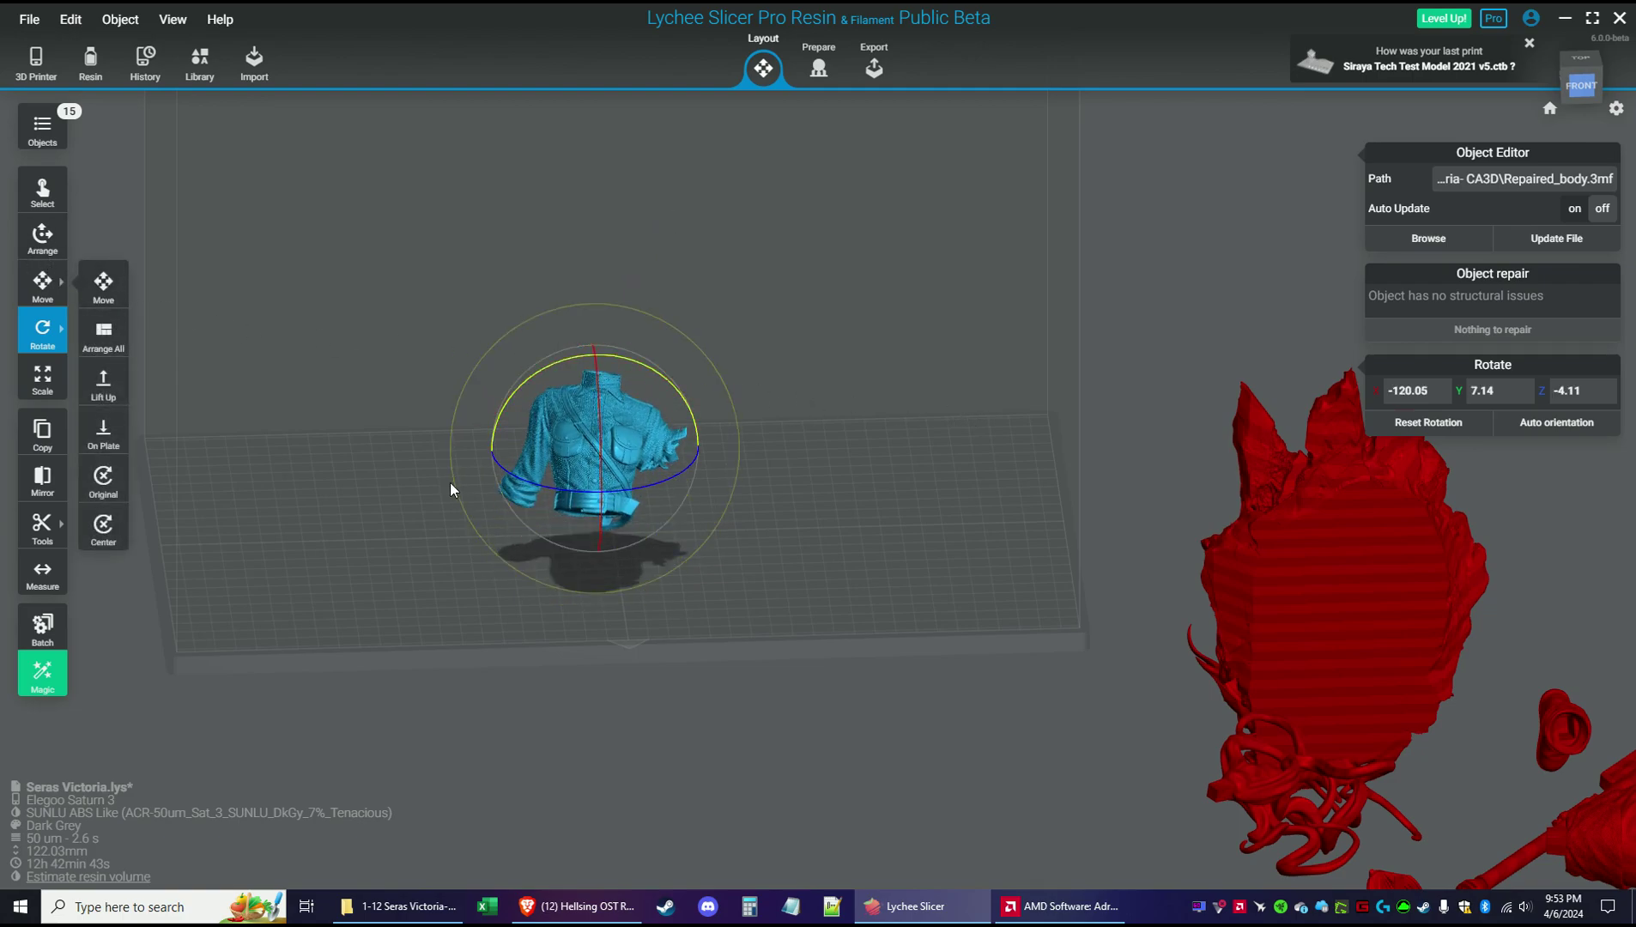
scroll(451, 481, up, 3)
scroll(477, 477, up, 2)
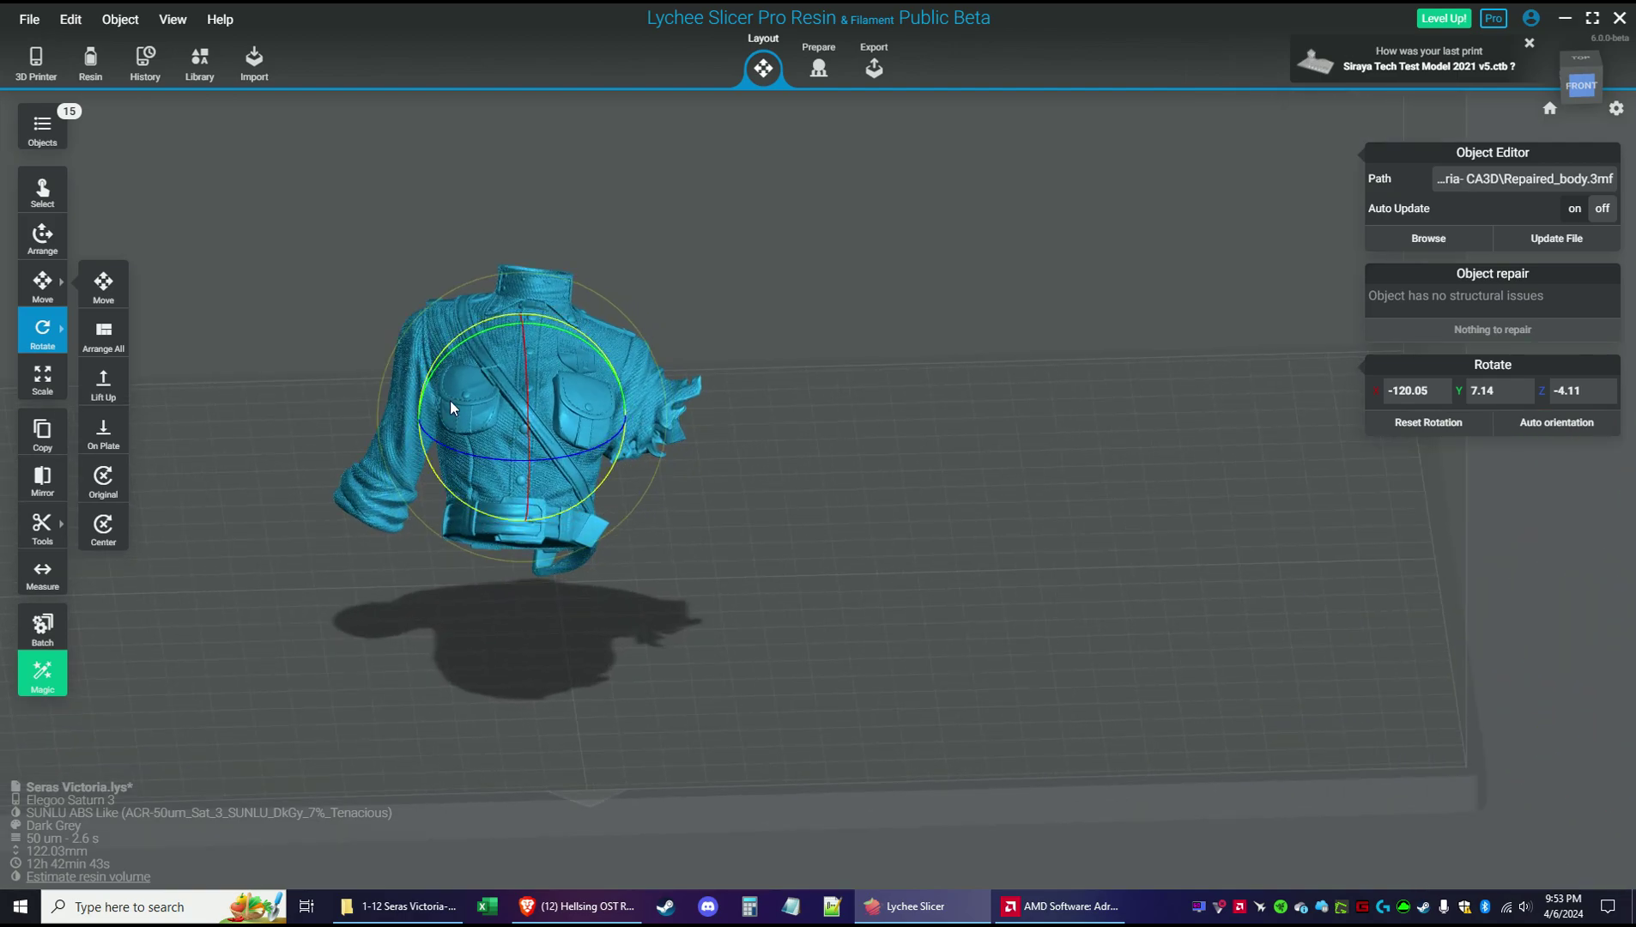
middle_drag(447, 401, 592, 381)
mouse_move(674, 346)
mouse_down()
mouse_move(681, 374)
mouse_move(654, 341)
mouse_up()
drag(667, 264, 729, 322)
scroll(729, 323, up, 5)
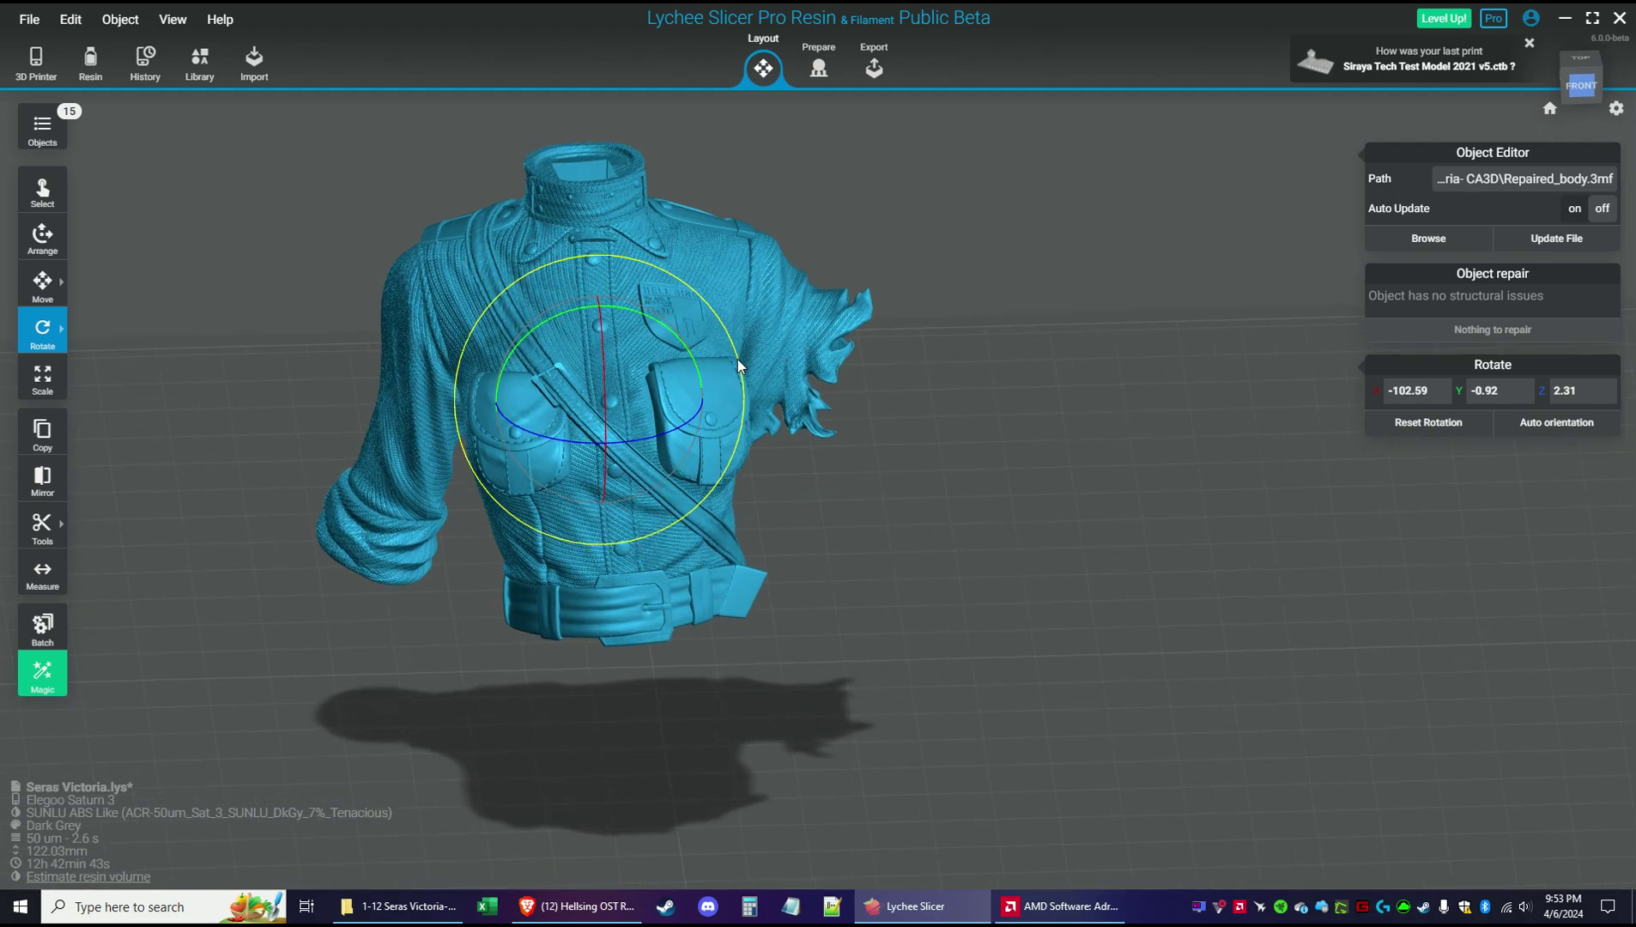
mouse_move(674, 397)
right_down()
mouse_move(689, 369)
mouse_move(841, 374)
mouse_move(1458, 437)
mouse_move(1015, 511)
mouse_move(685, 423)
right_up()
middle_drag(653, 407, 844, 504)
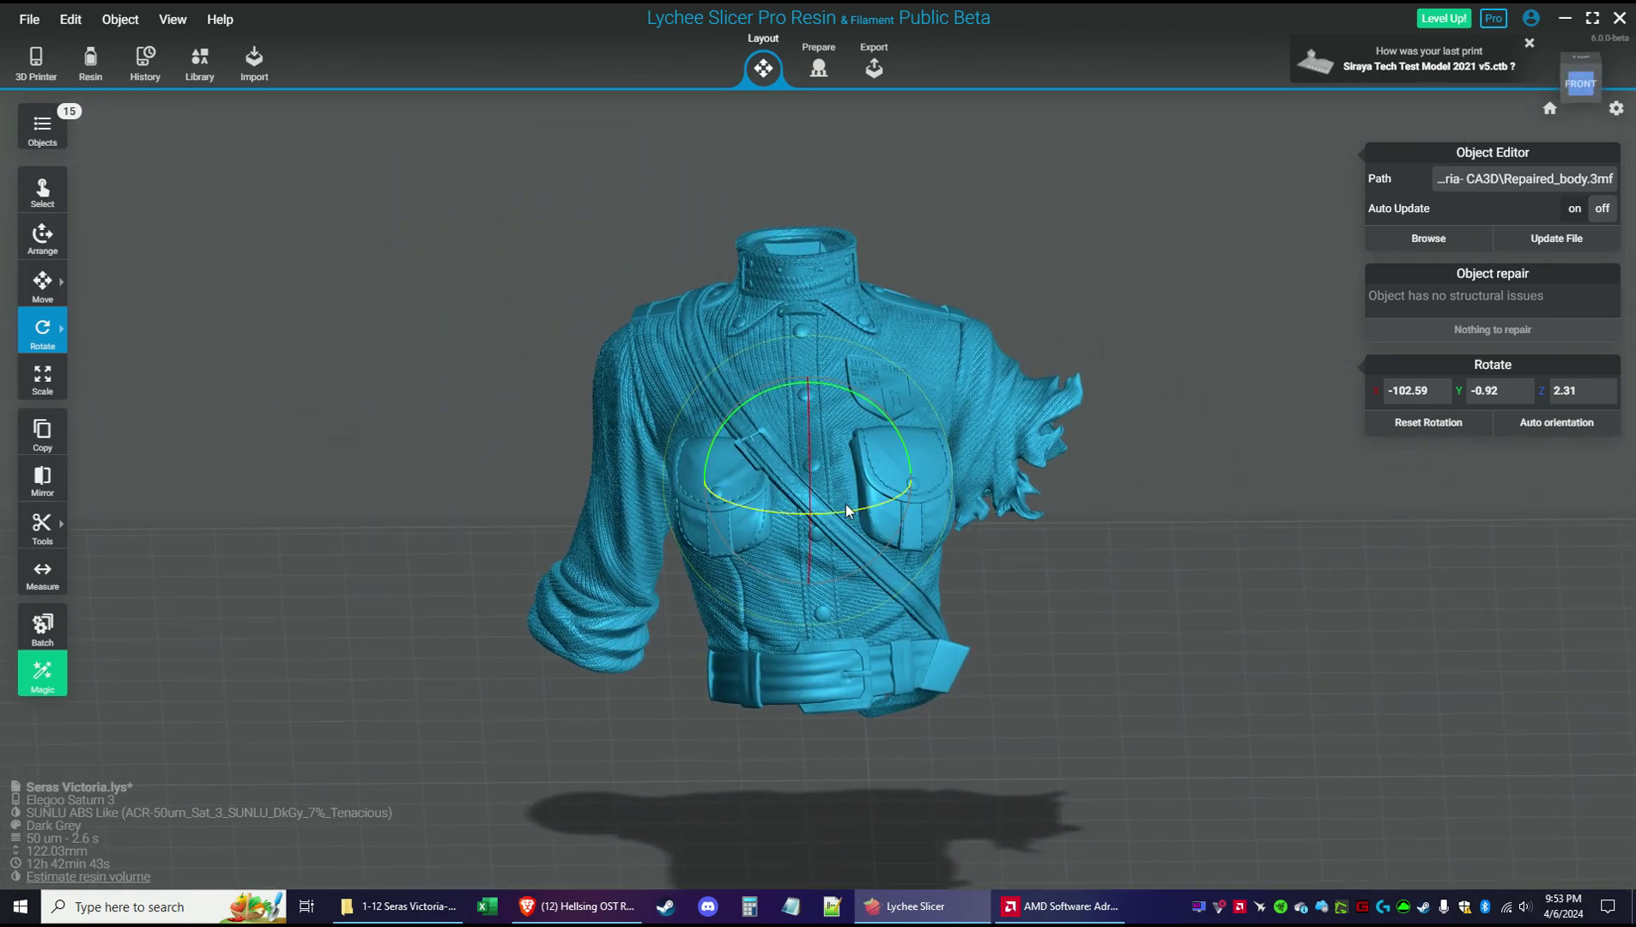
click(53, 253)
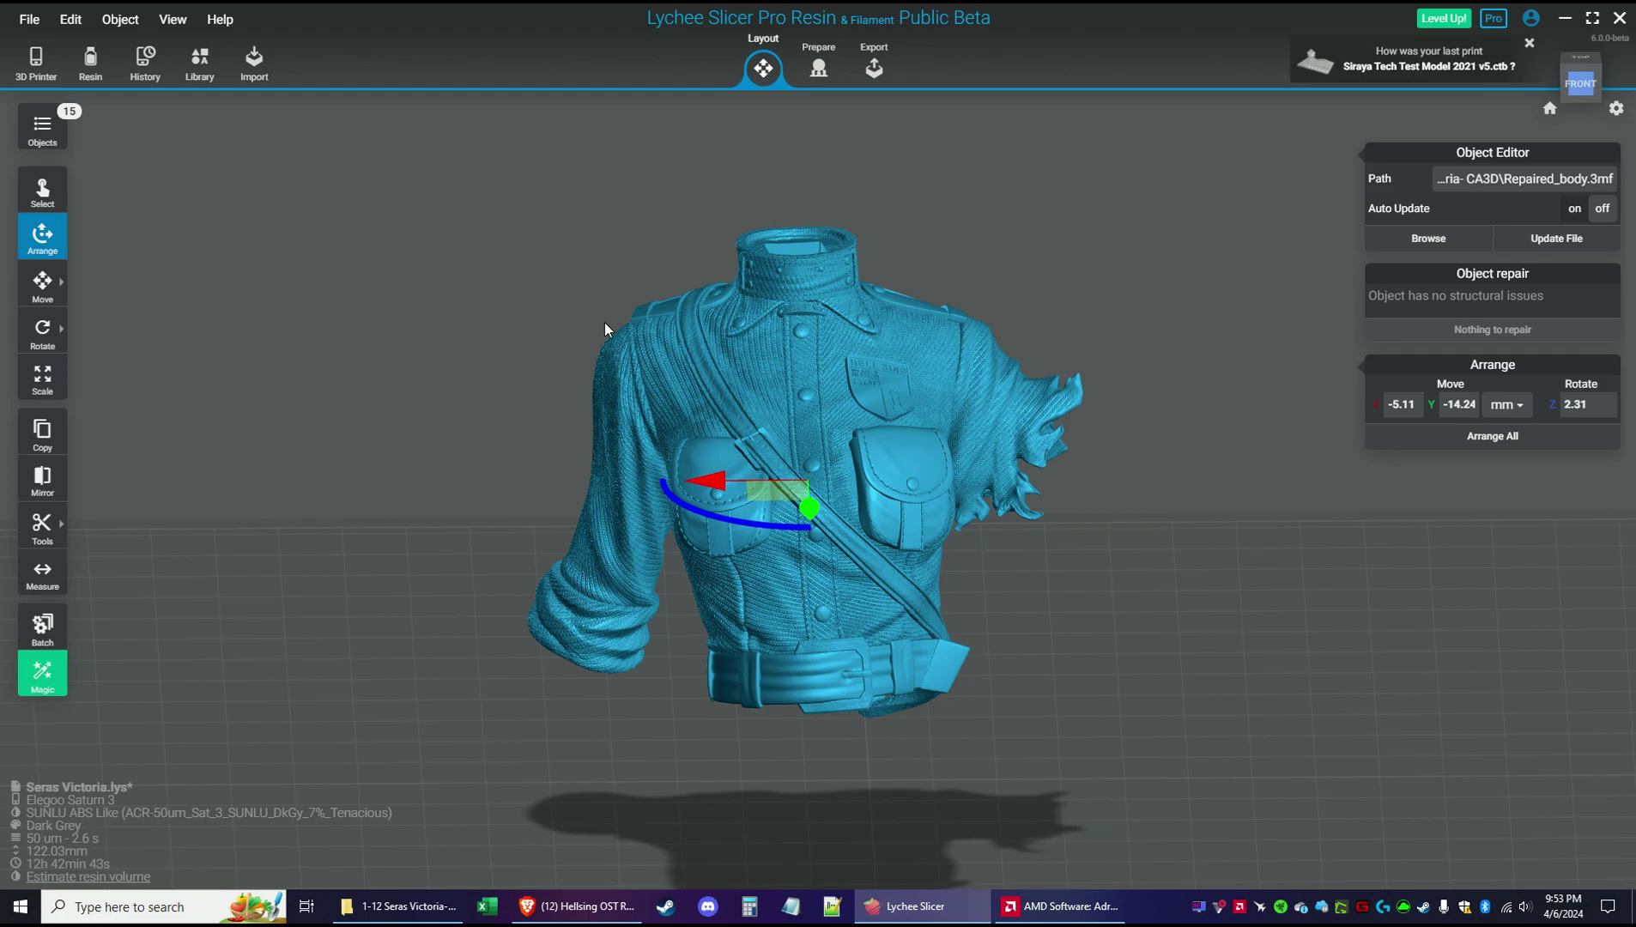
key(ctrl+s)
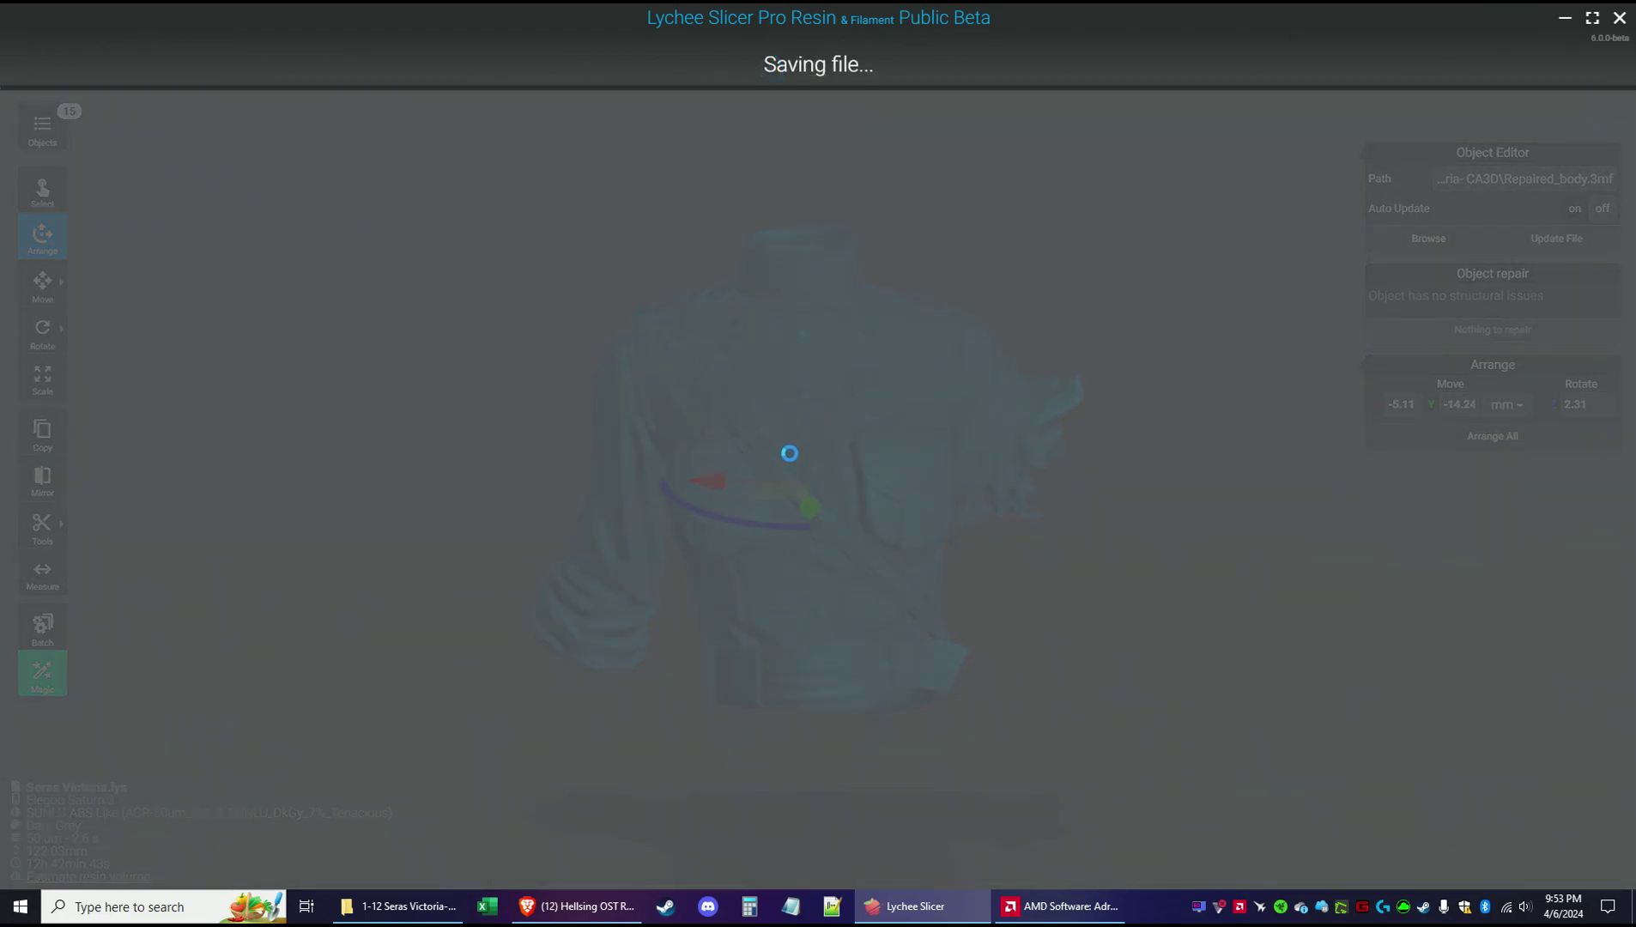